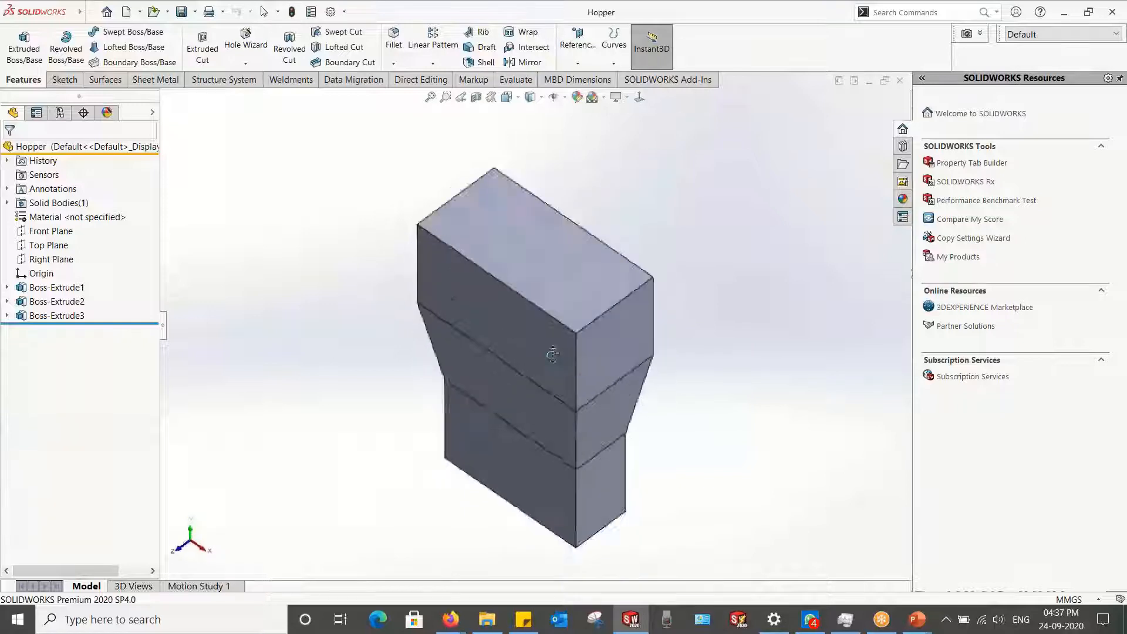
# Step: Examine the hopper solid from several angles and highlight its three extrude features
pyautogui.scroll(1, 565, 368)
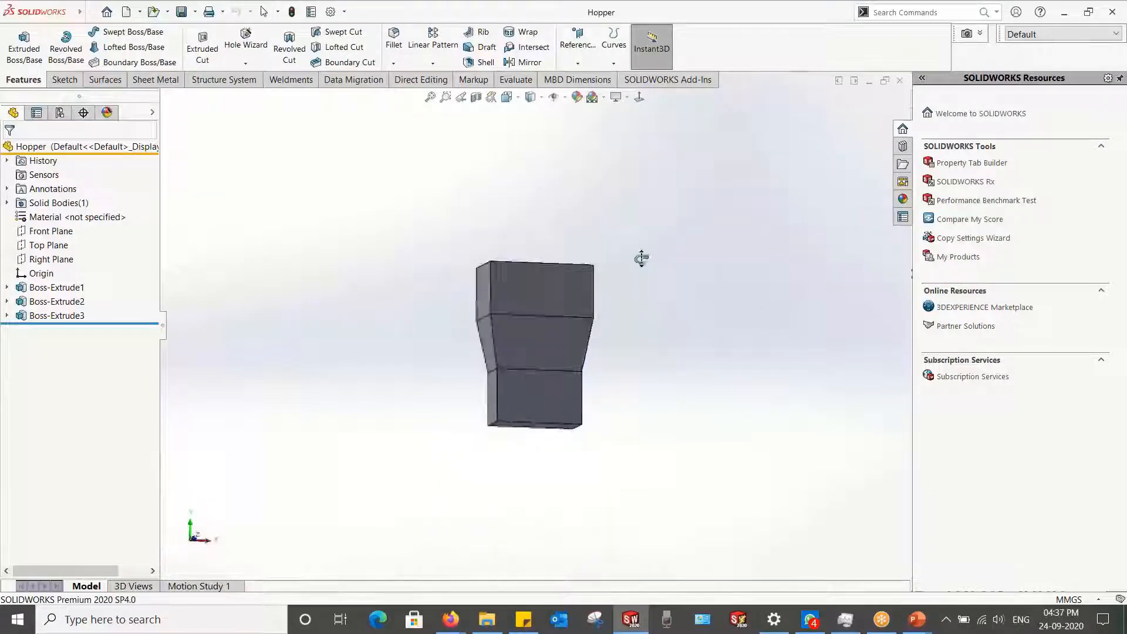
pyautogui.click(640, 97)
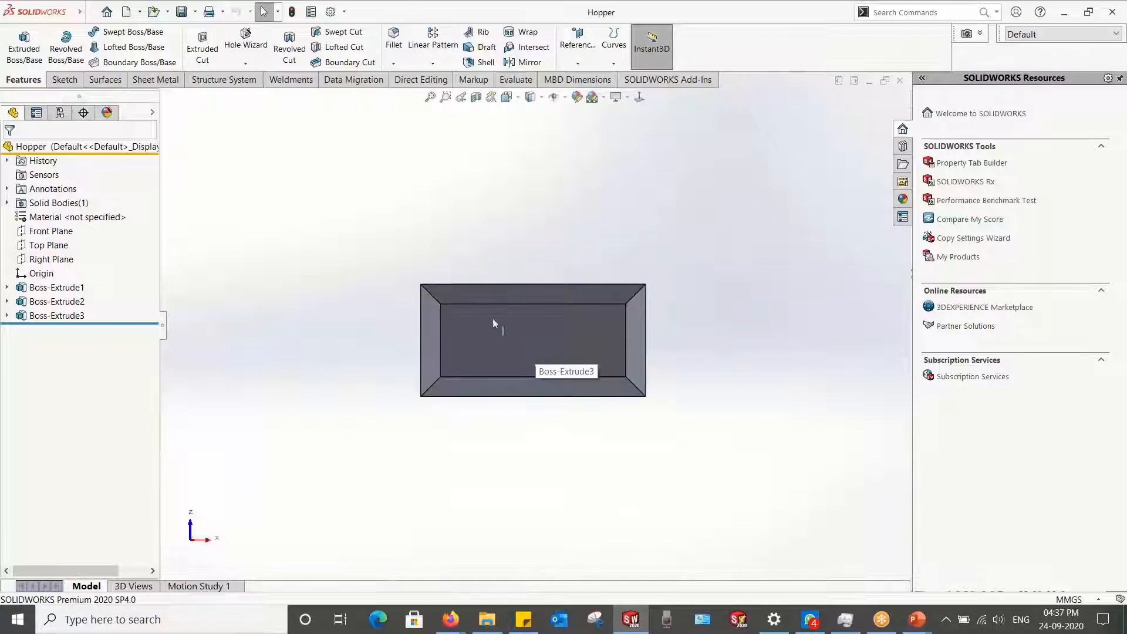
pyautogui.moveTo(493, 318); pyautogui.dragTo(512, 399, button='middle')
pyautogui.click(65, 288)
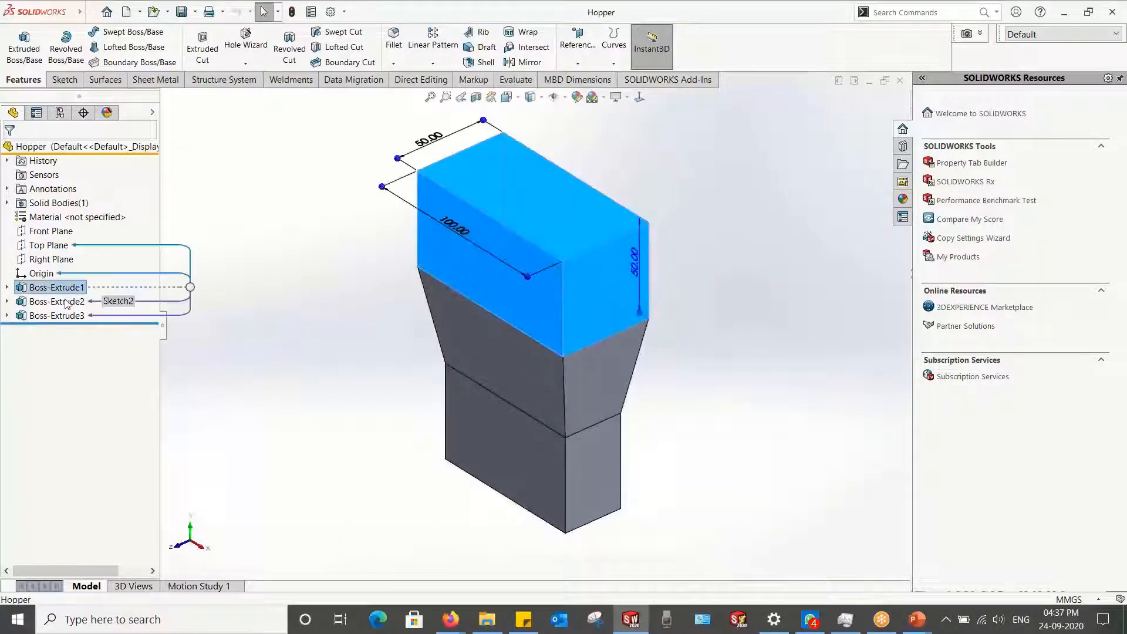
pyautogui.keyDown('ctrl'); pyautogui.click(64, 301); pyautogui.keyUp('ctrl')
pyautogui.keyDown('ctrl'); pyautogui.click(64, 315); pyautogui.keyUp('ctrl')
pyautogui.click(307, 270)
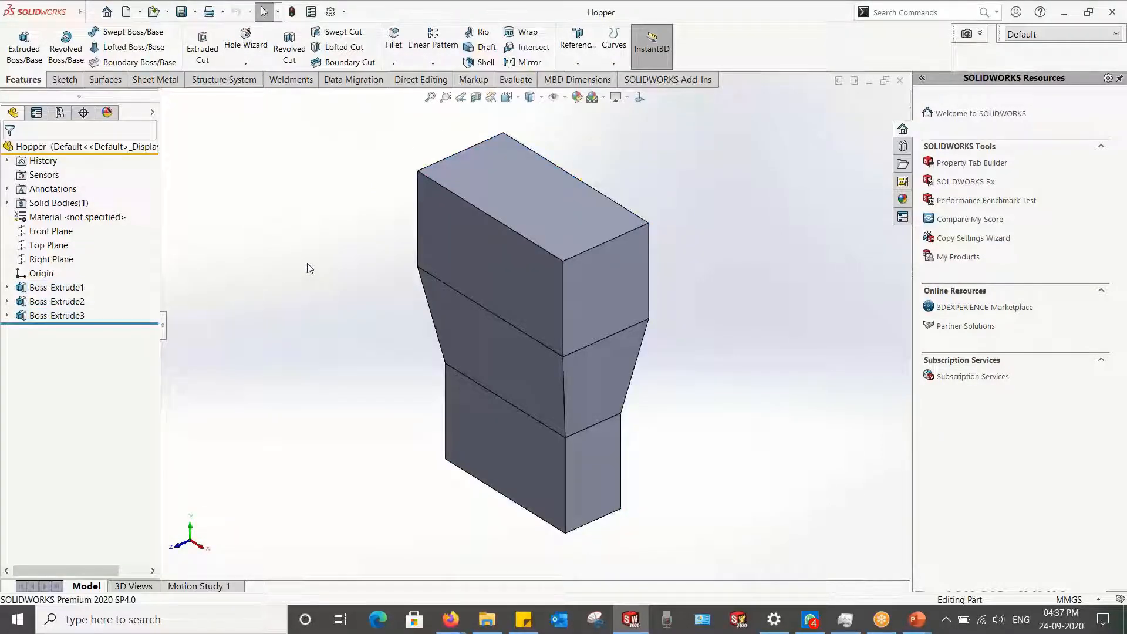
# Step: Start Convert To Sheet Metal on the hopper and review its bend edge, rip edge, rip sketch and corner settings
pyautogui.click(158, 84)
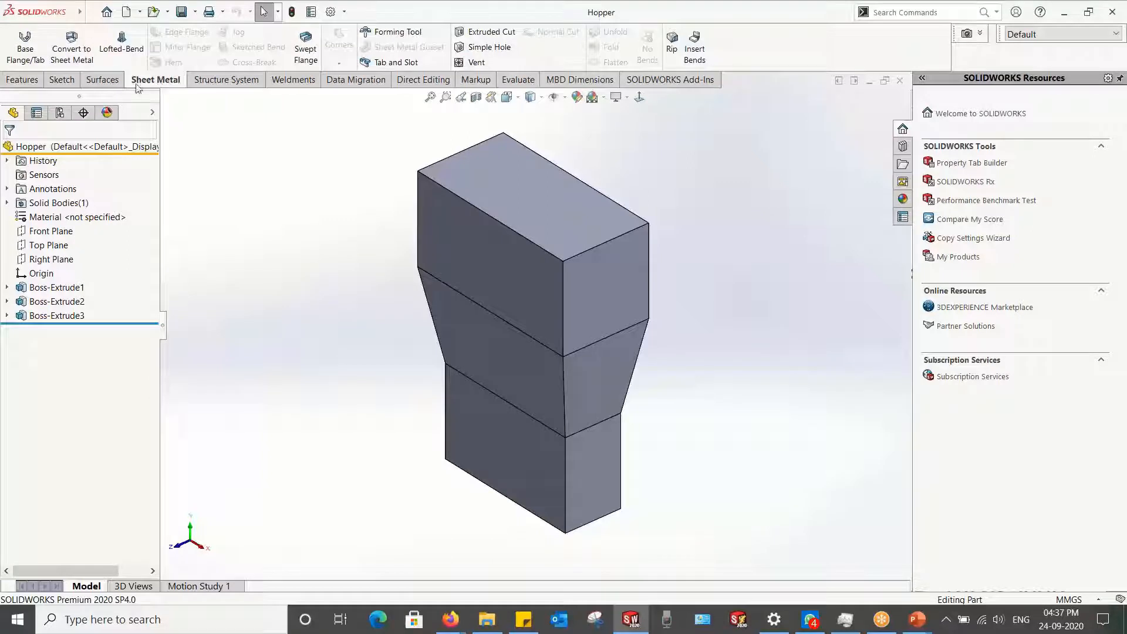
pyautogui.click(71, 46)
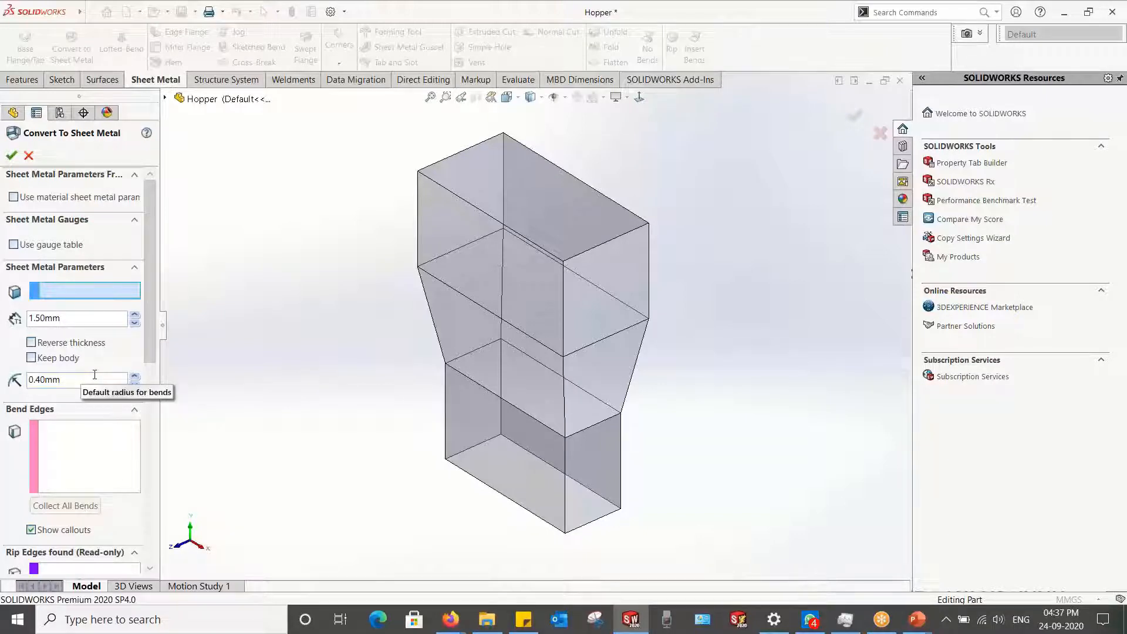
pyautogui.scroll(-2, 152, 362)
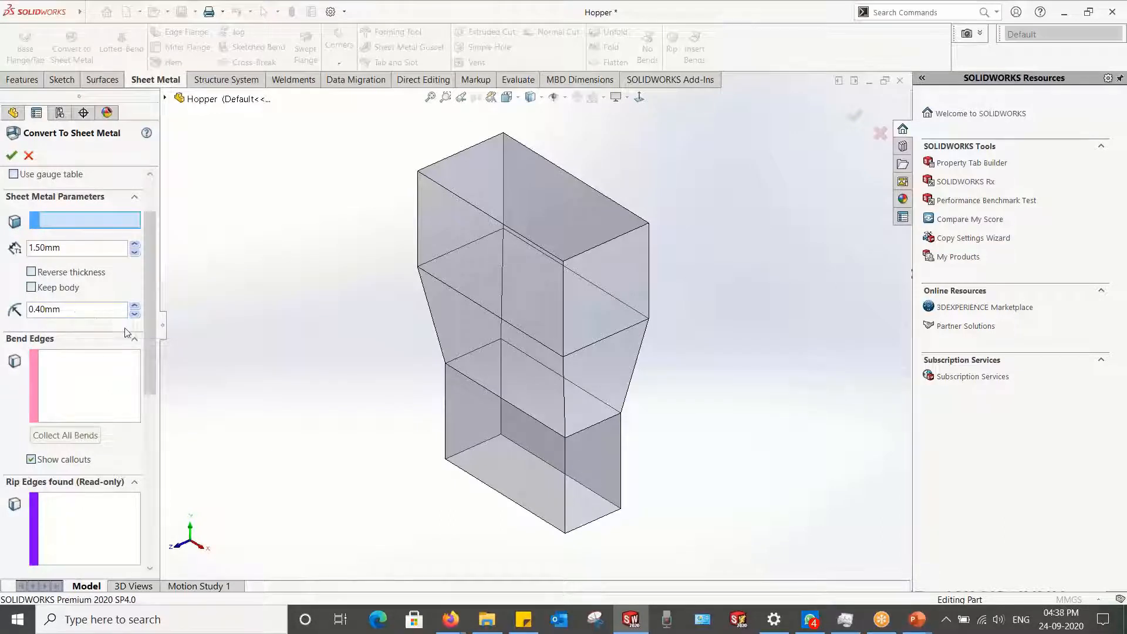
pyautogui.moveTo(146, 332); pyautogui.dragTo(150, 411)
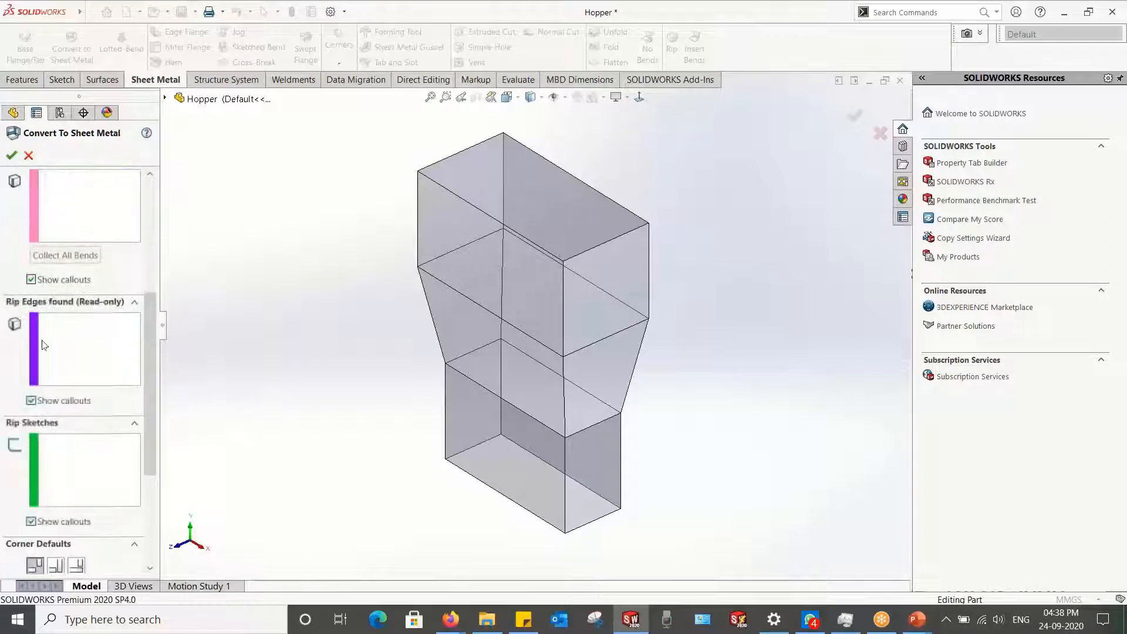
pyautogui.click(70, 363)
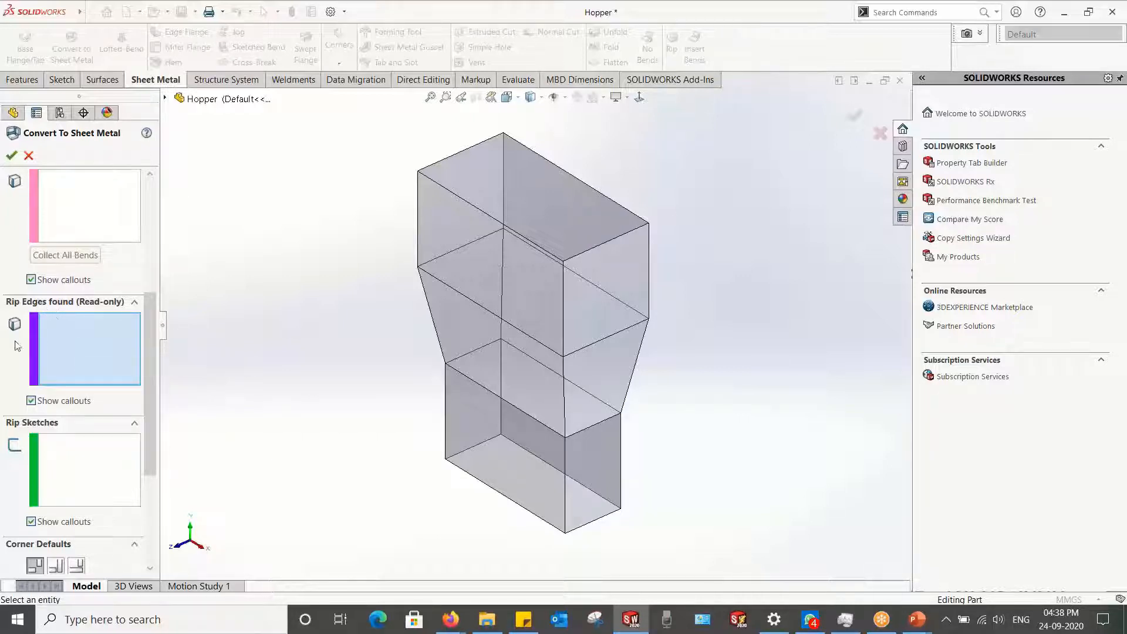
pyautogui.scroll(3, 88, 353)
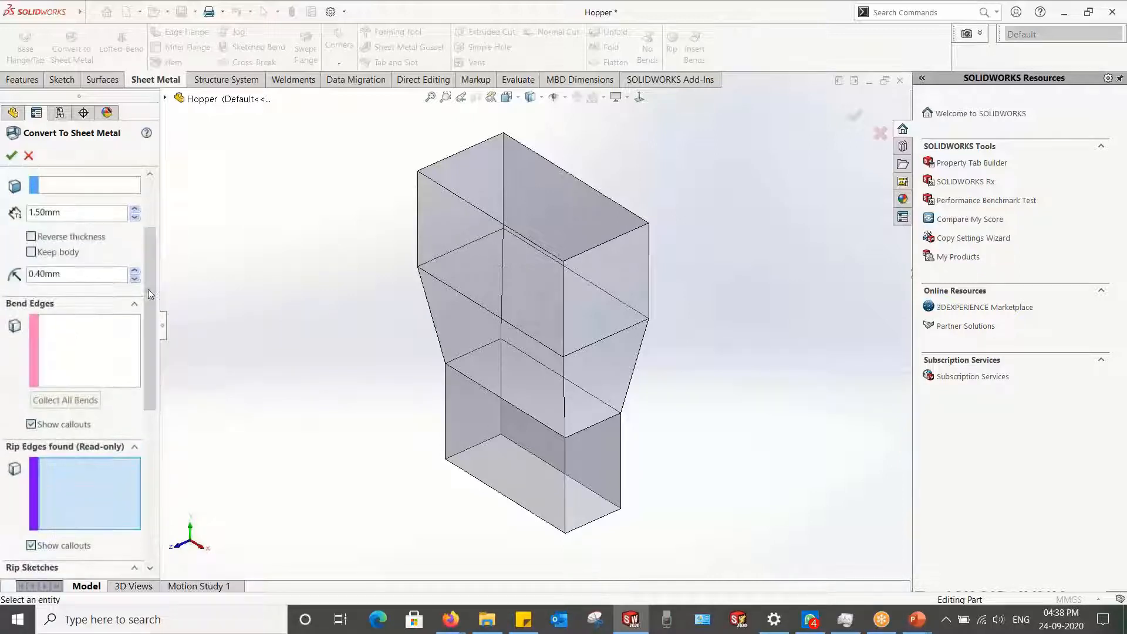
pyautogui.click(77, 342)
pyautogui.moveTo(149, 350); pyautogui.dragTo(153, 453)
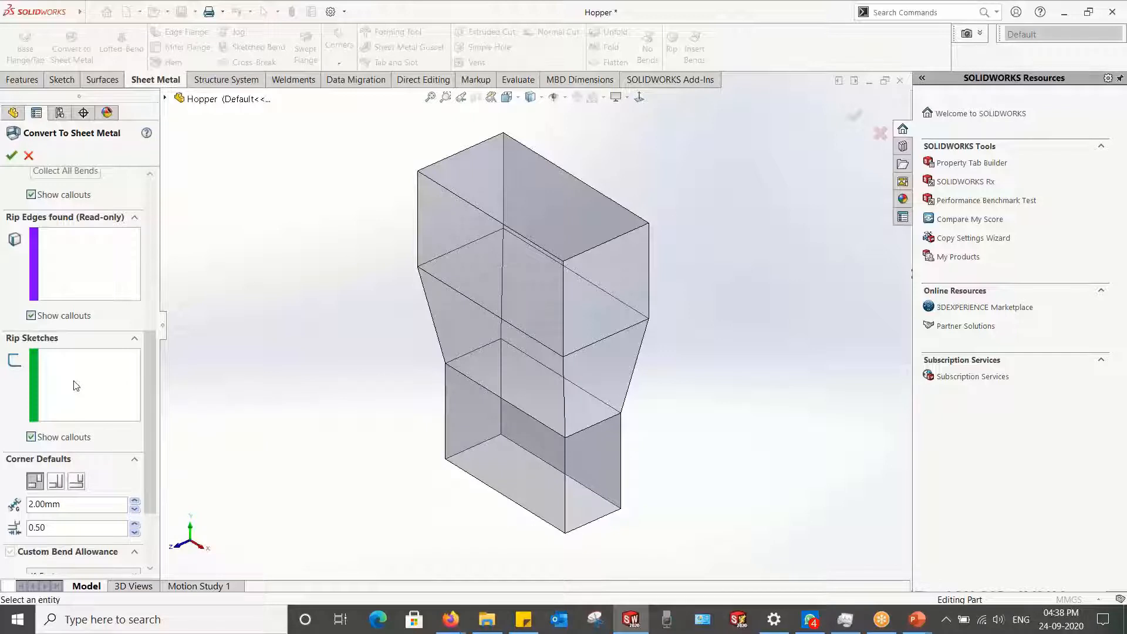
pyautogui.click(75, 385)
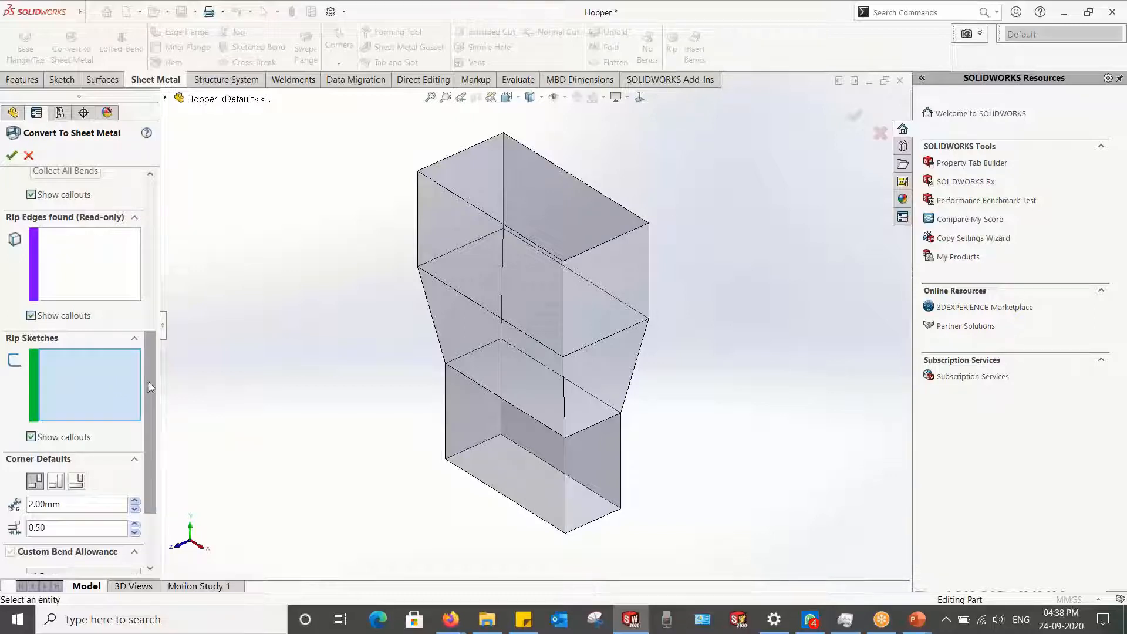
pyautogui.moveTo(149, 382); pyautogui.dragTo(149, 233)
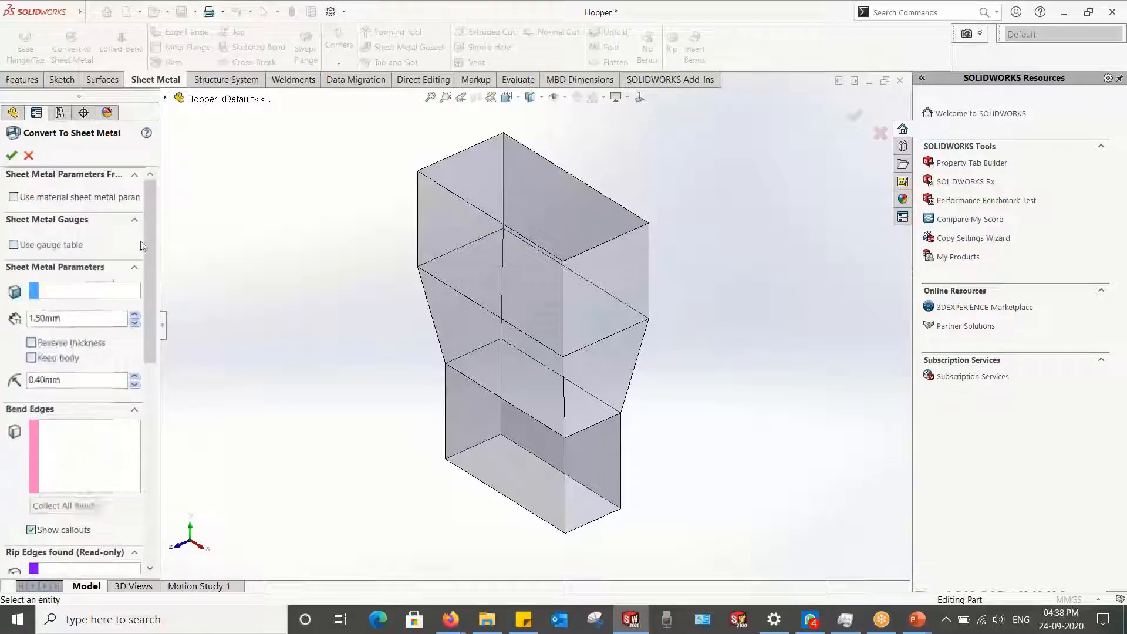
# Step: Select the upper block's long front face as the fixed face and set the default bend radius to 1 mm
pyautogui.click(53, 291)
pyautogui.moveTo(352, 306); pyautogui.dragTo(442, 218, button='middle')
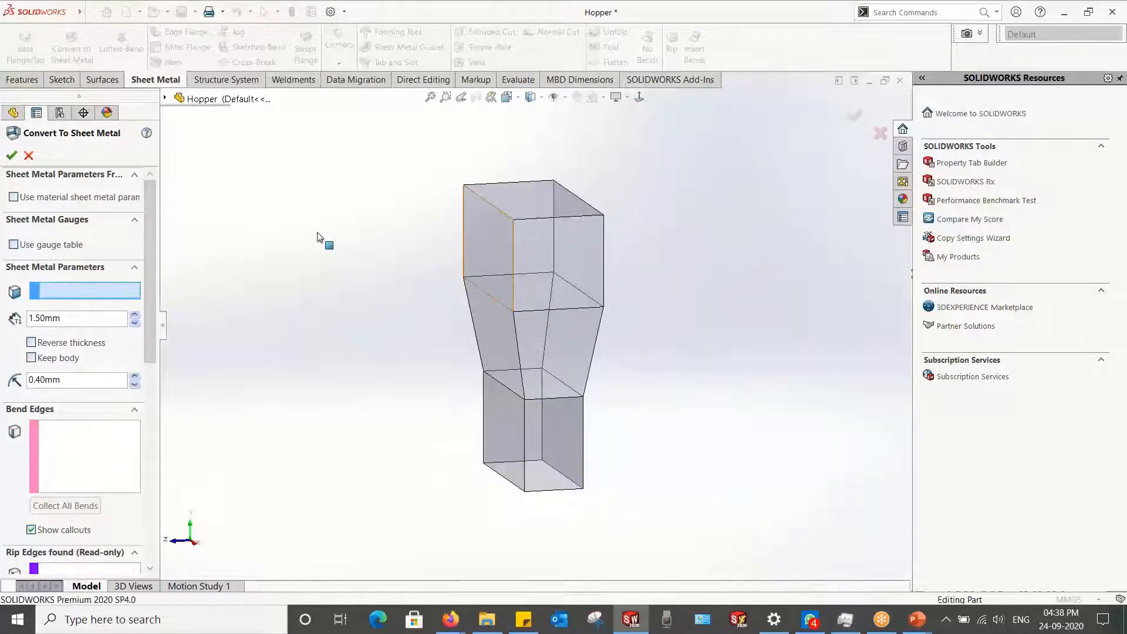
pyautogui.click(87, 322)
pyautogui.click(86, 322)
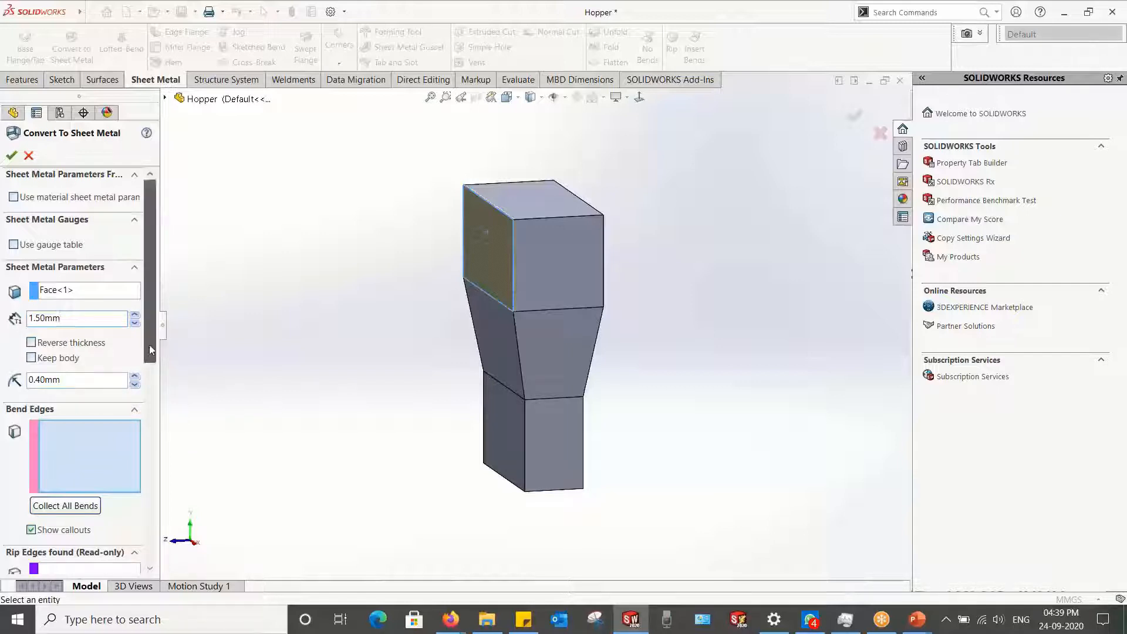
pyautogui.moveTo(71, 379); pyautogui.dragTo(2, 385)
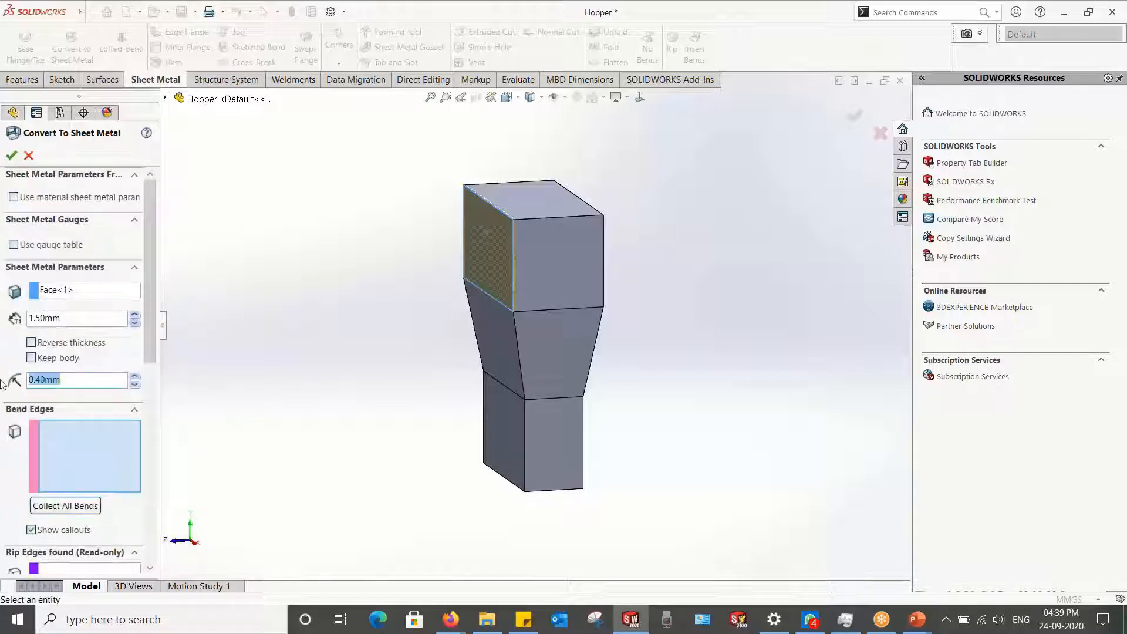
pyautogui.write('1')
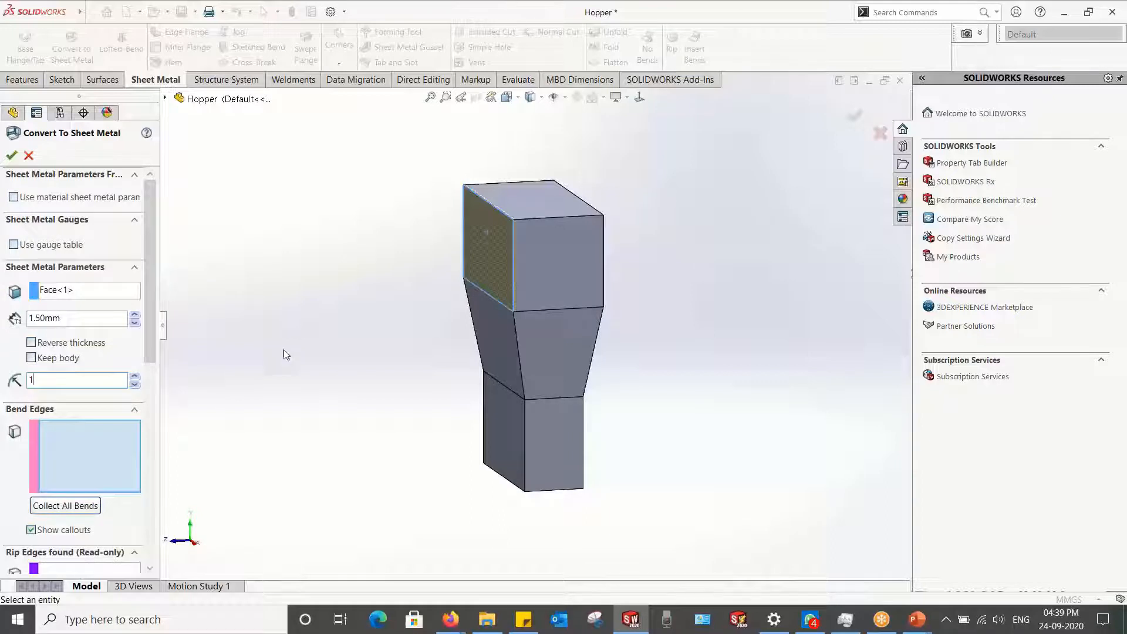
pyautogui.press('Return')
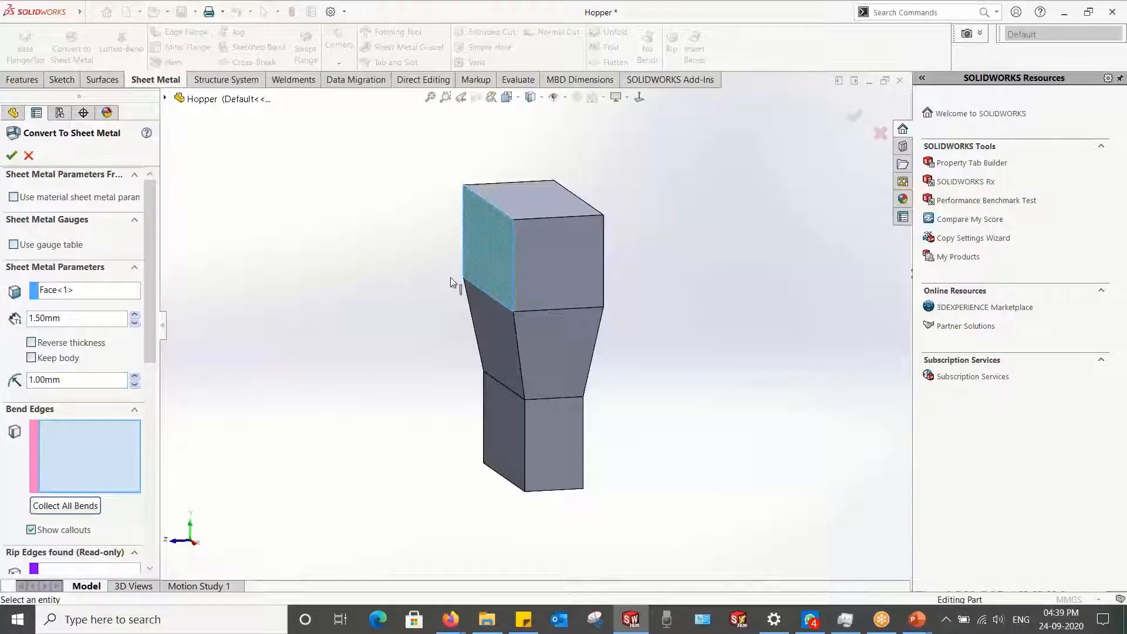
# Step: Select three of the upper block's vertical corner edges as bend edges, leaving the fourth corner unselected
pyautogui.scroll(-3, 487, 265)
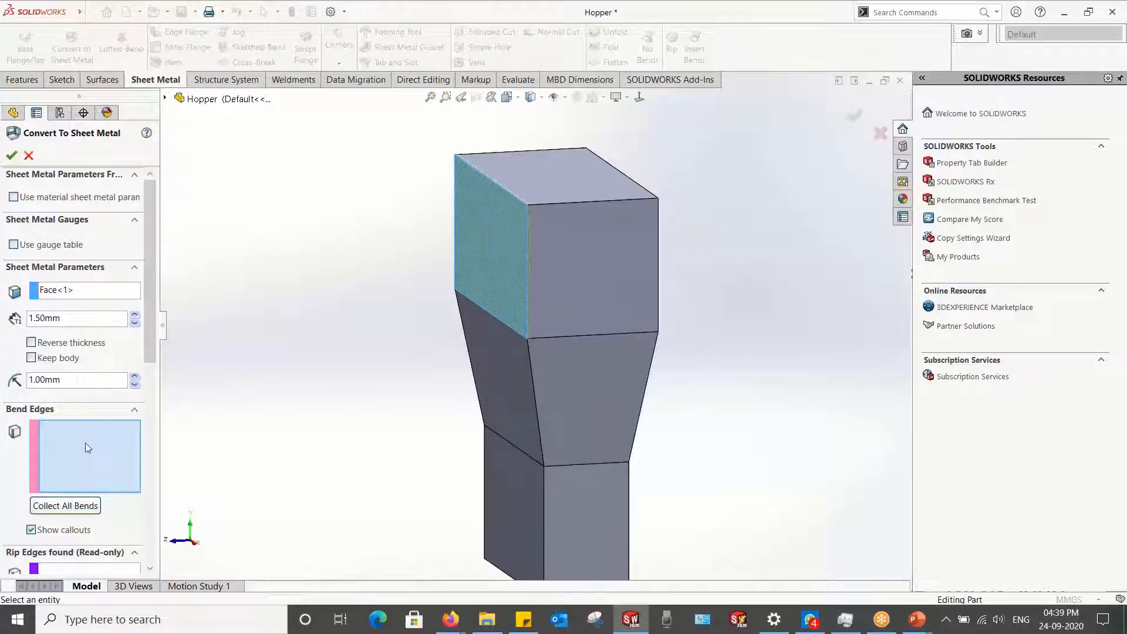
pyautogui.moveTo(346, 347); pyautogui.dragTo(369, 360, button='middle')
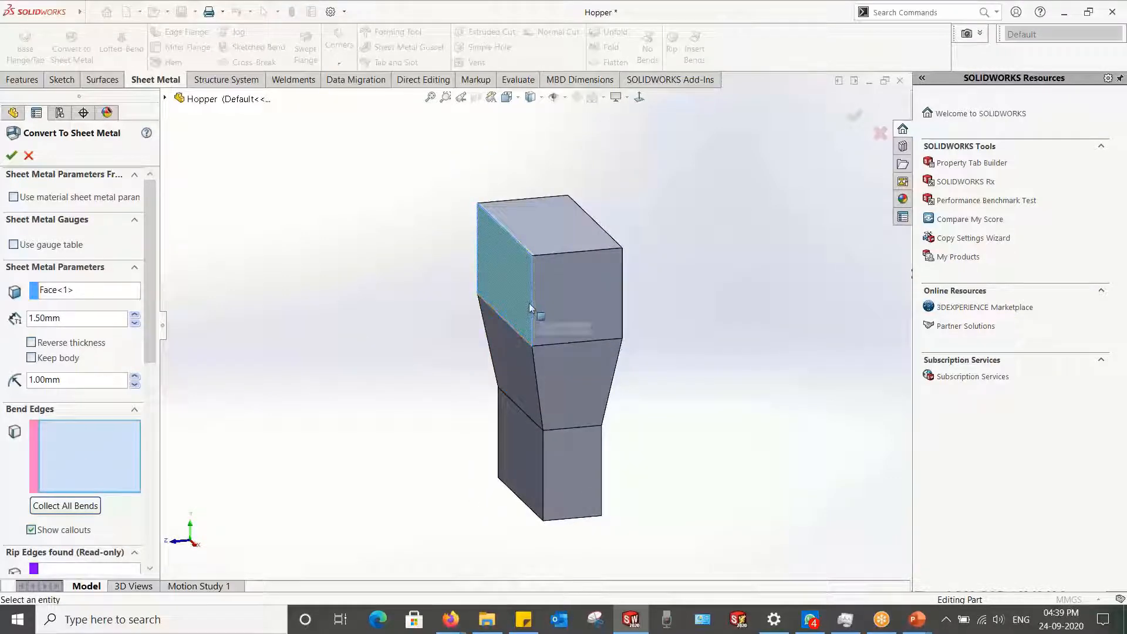
pyautogui.click(624, 300)
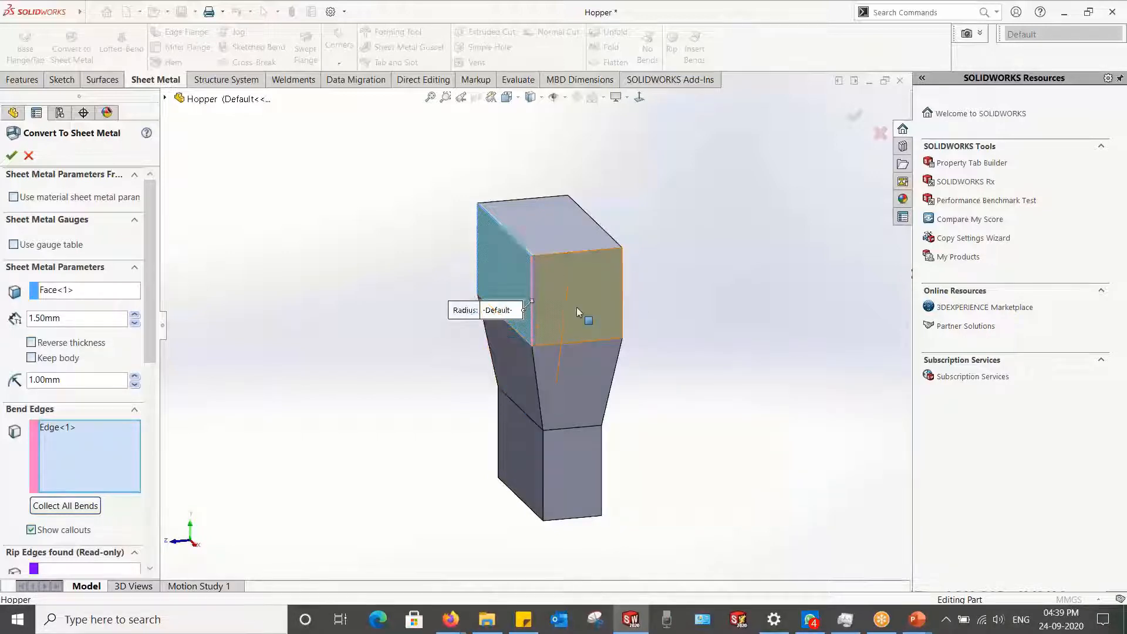
pyautogui.scroll(2, 577, 307)
pyautogui.moveTo(576, 286); pyautogui.dragTo(583, 331, button='middle')
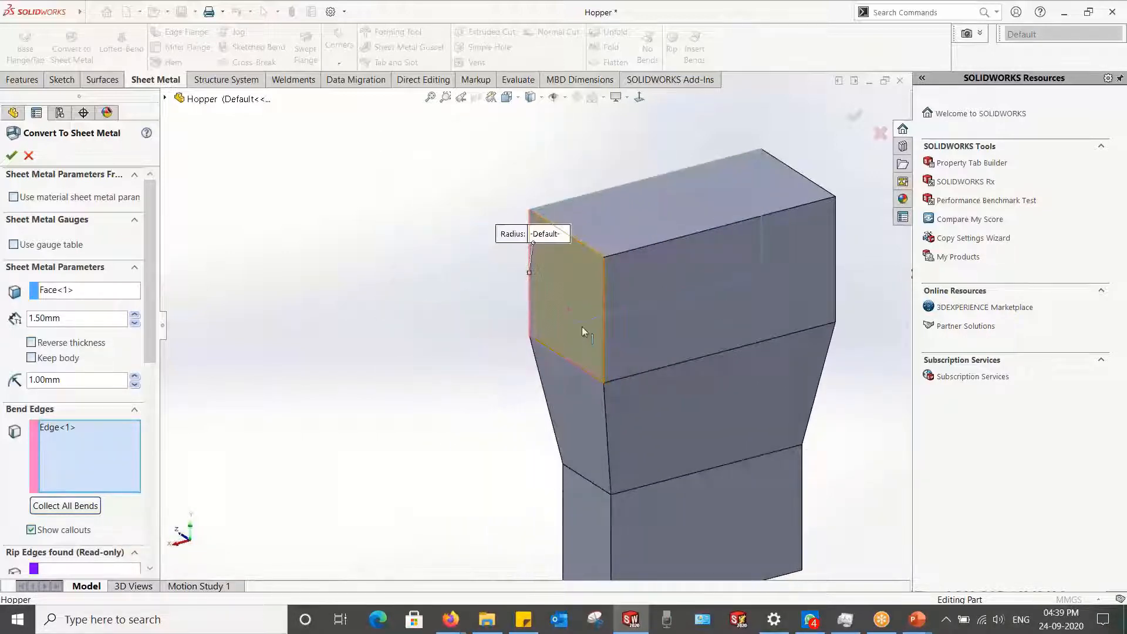
pyautogui.click(604, 296)
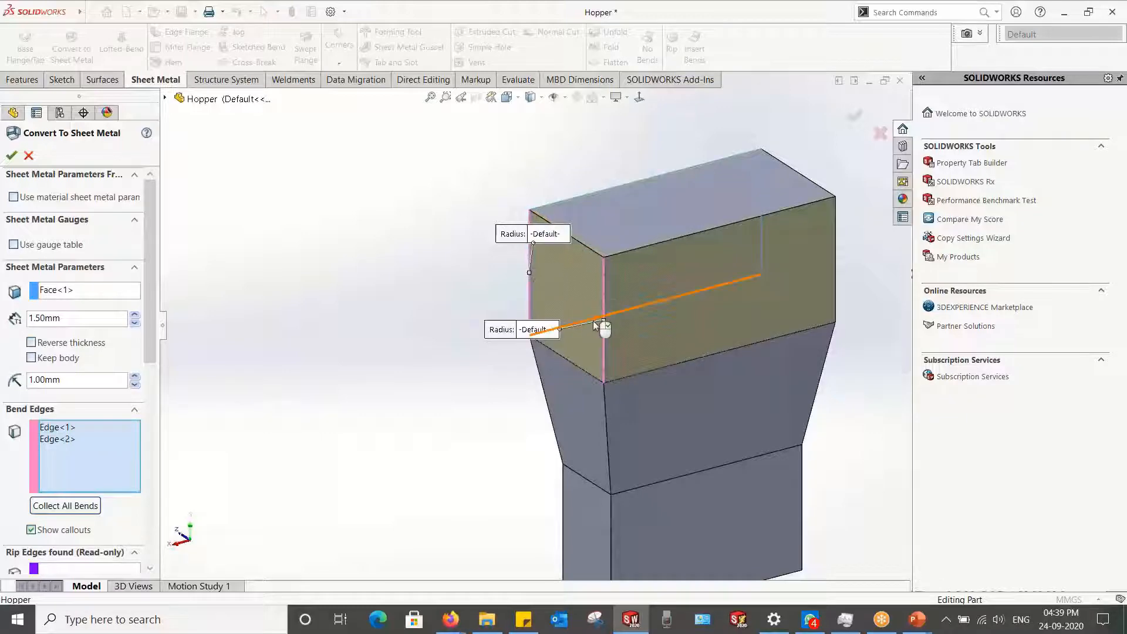
pyautogui.moveTo(664, 312); pyautogui.dragTo(575, 289, button='middle')
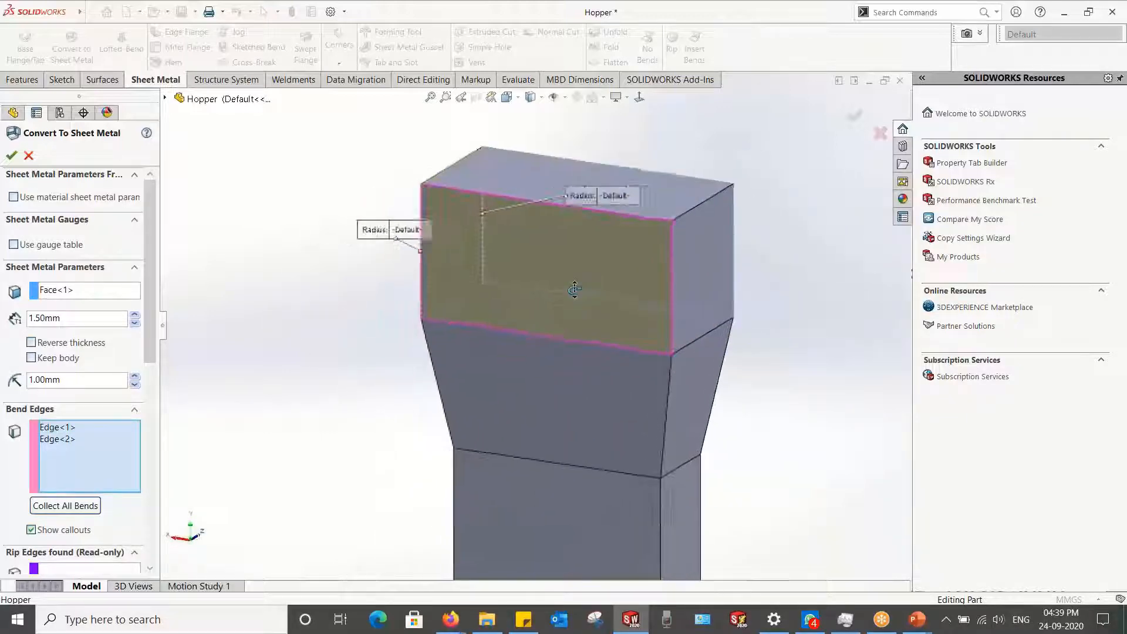
pyautogui.click(672, 270)
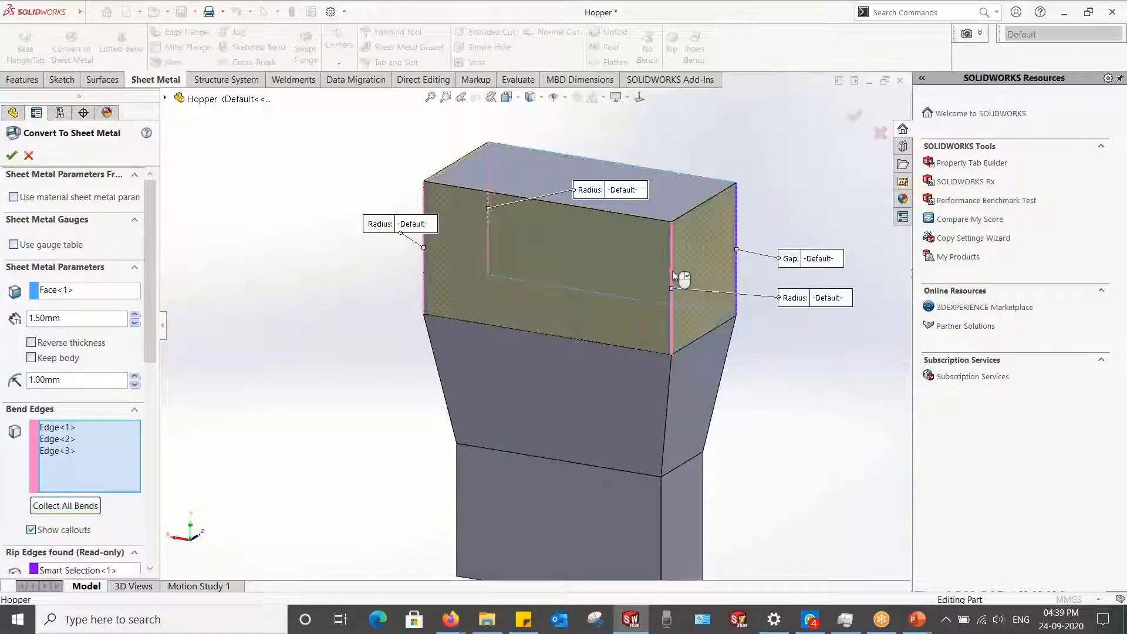
# Step: Inspect the rip gap at the upper block's fourth corner and its entry among the found rip edges
pyautogui.moveTo(709, 292); pyautogui.dragTo(731, 234, button='middle')
pyautogui.scroll(-4, 715, 283)
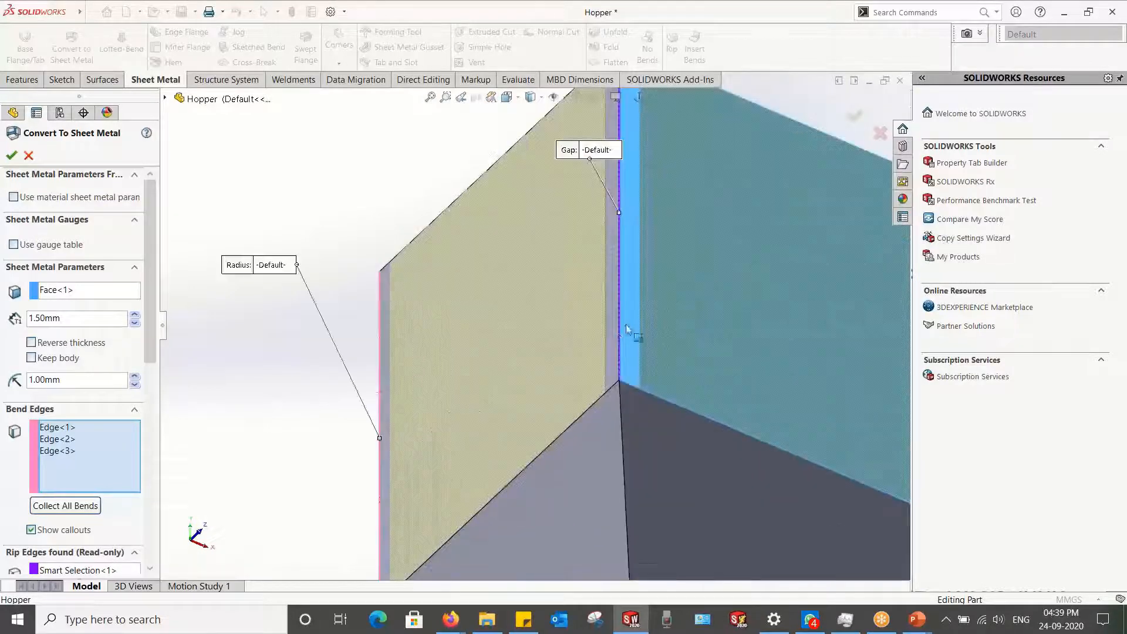
pyautogui.scroll(3, 624, 266)
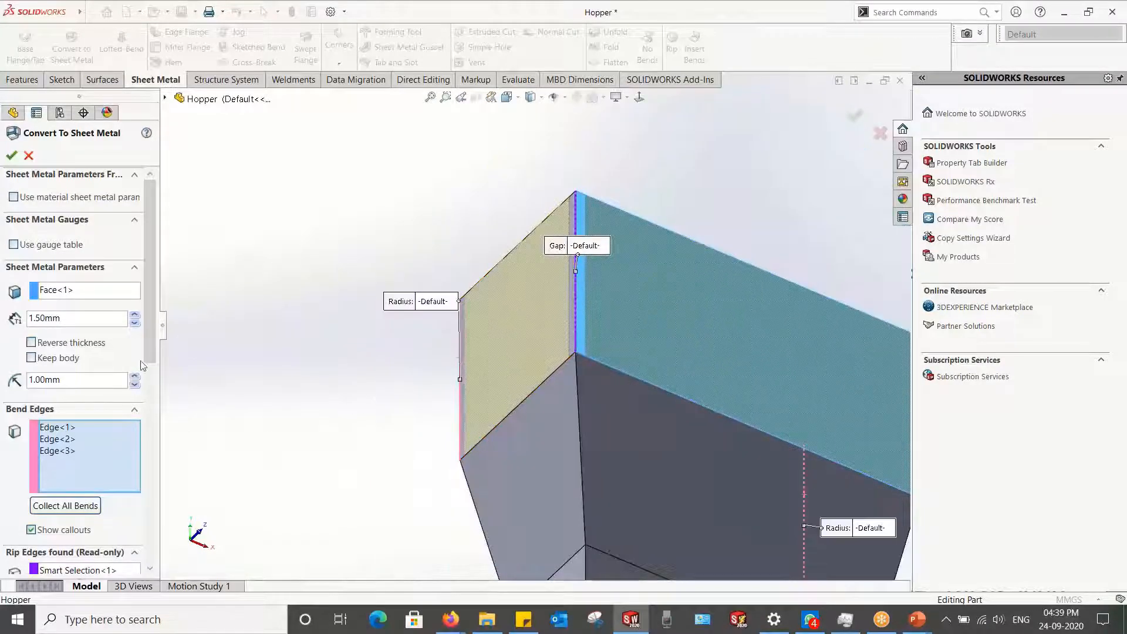
pyautogui.moveTo(146, 337); pyautogui.dragTo(155, 425)
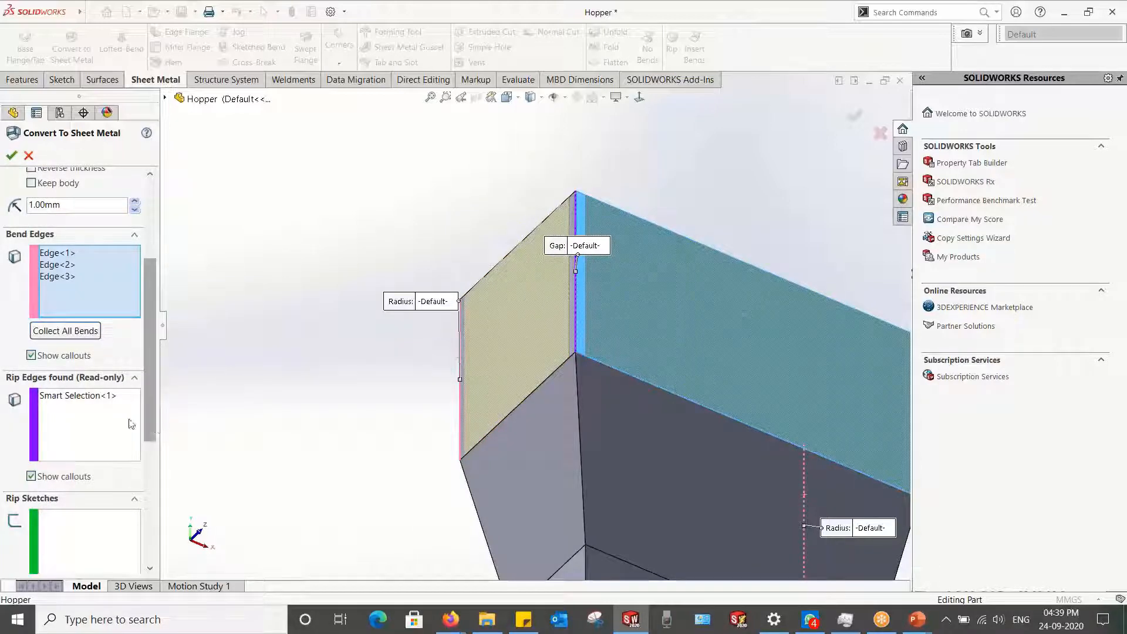
pyautogui.scroll(2, 386, 303)
# Step: Select two adjacent edges between the upper block and the tapered section as bend edges, starting below the fixed face
pyautogui.moveTo(387, 303); pyautogui.dragTo(515, 437, button='middle')
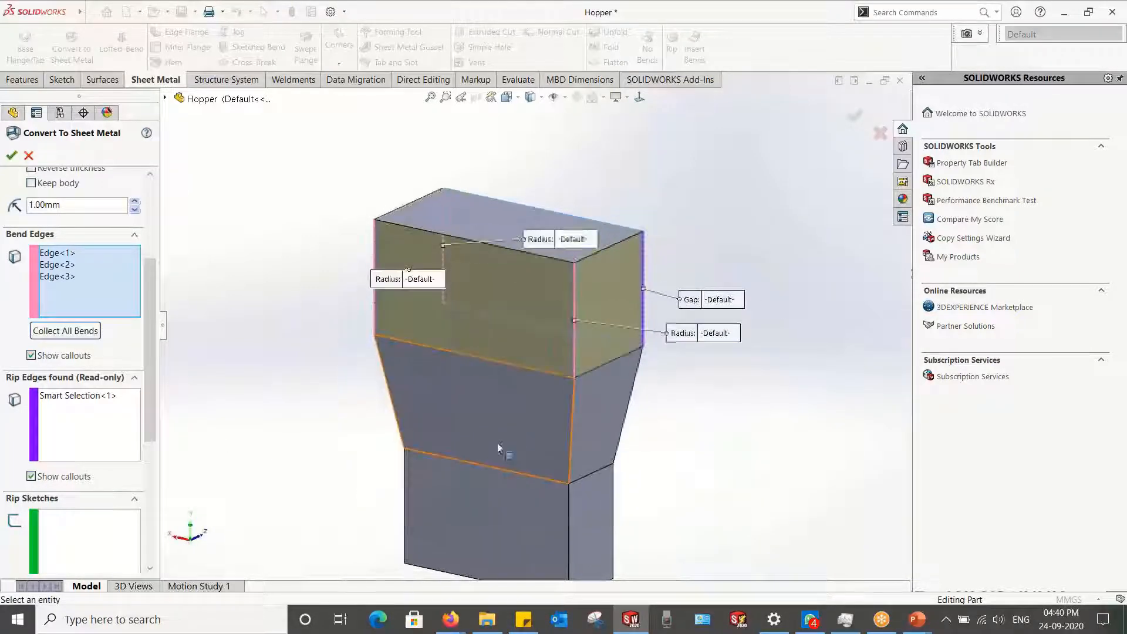
pyautogui.moveTo(467, 410); pyautogui.dragTo(679, 393, button='middle')
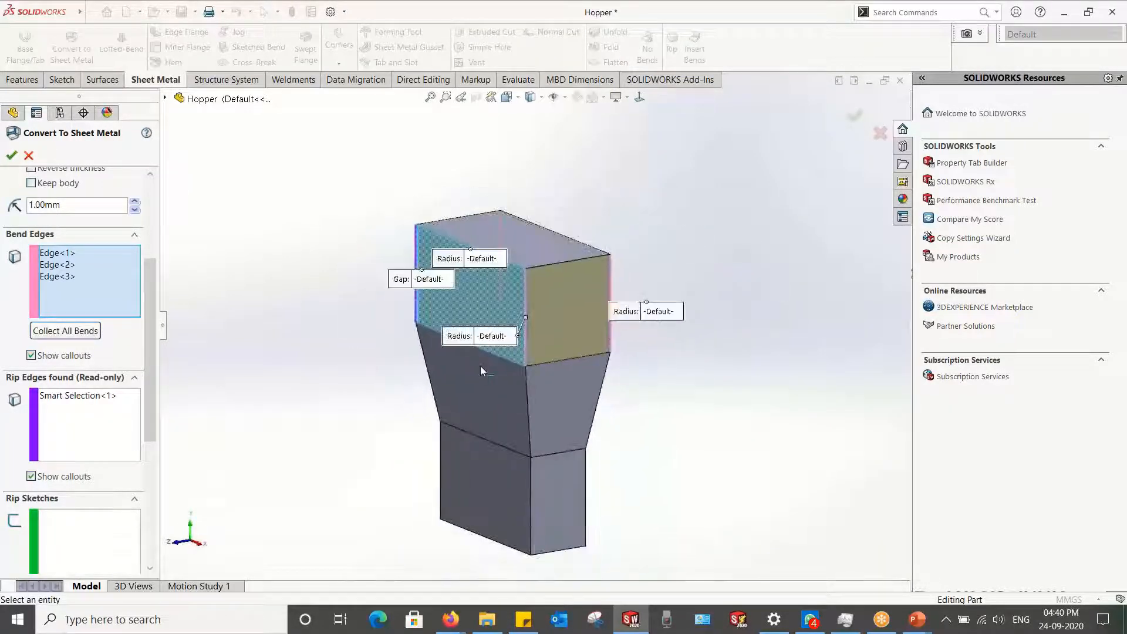
pyautogui.scroll(-3, 490, 350)
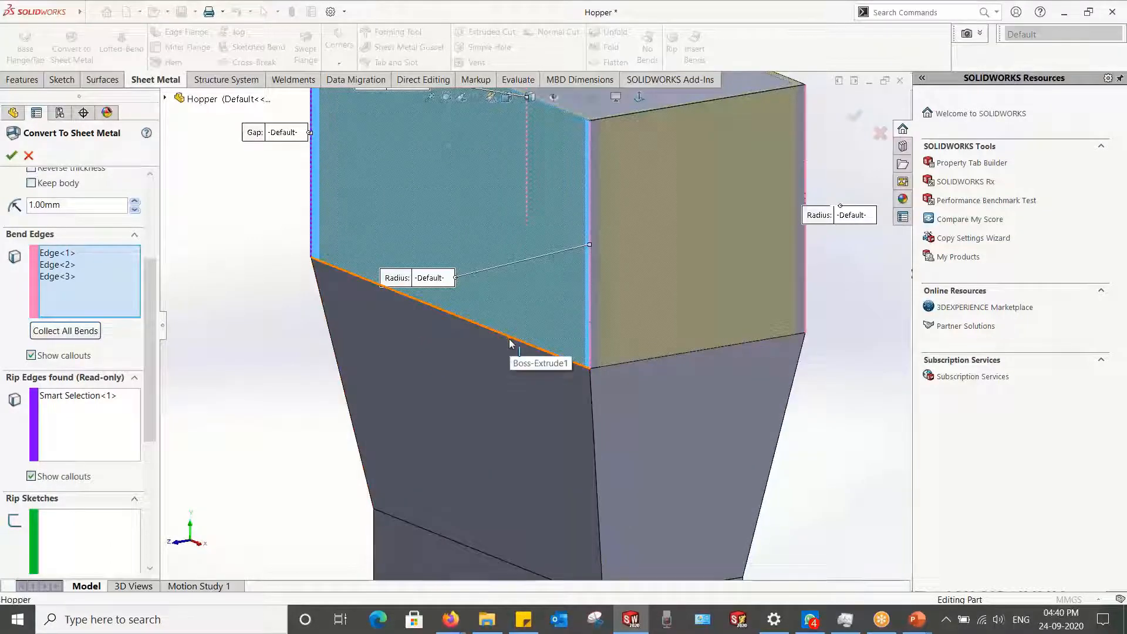
pyautogui.click(505, 460)
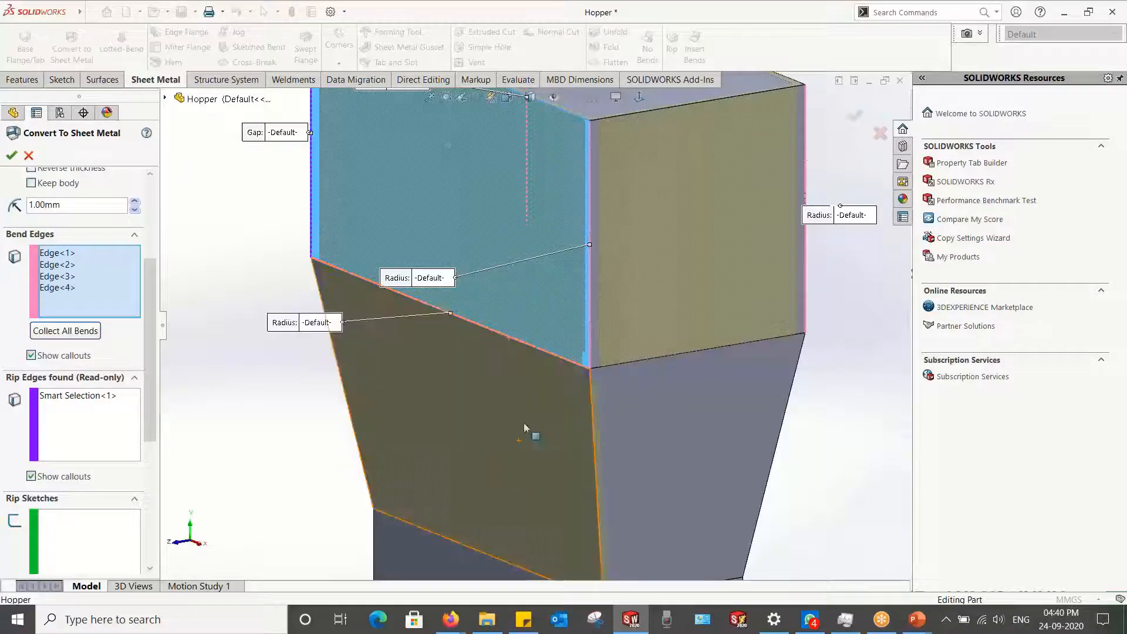
pyautogui.click(642, 361)
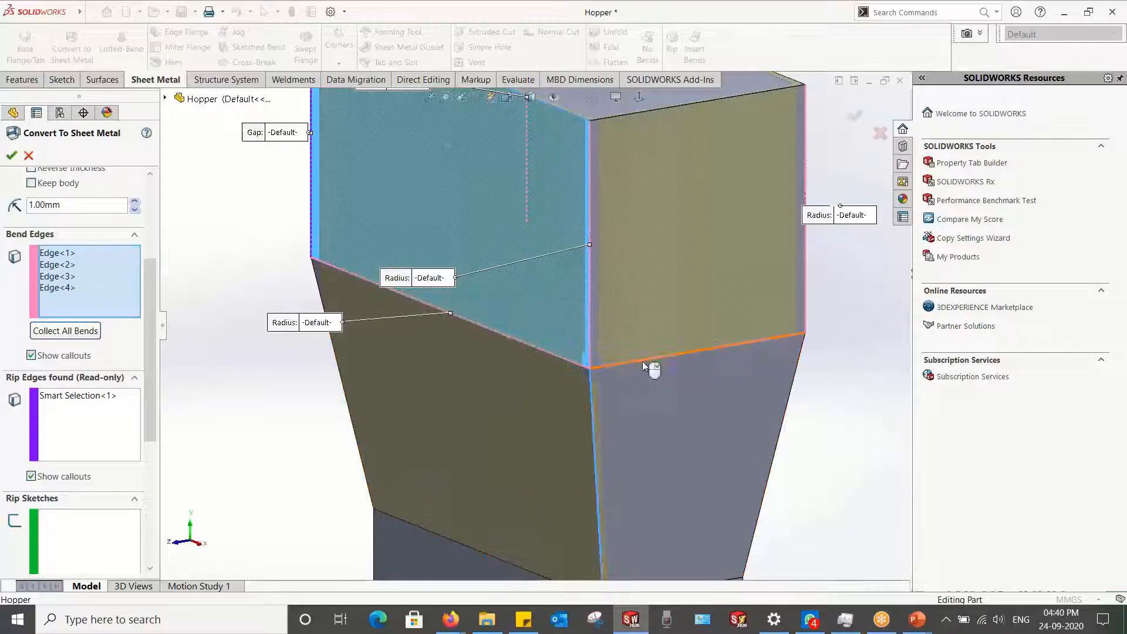
pyautogui.scroll(1, 642, 371)
pyautogui.scroll(2, 642, 371)
pyautogui.moveTo(643, 371); pyautogui.dragTo(649, 177, button='middle')
pyautogui.scroll(-5, 591, 382)
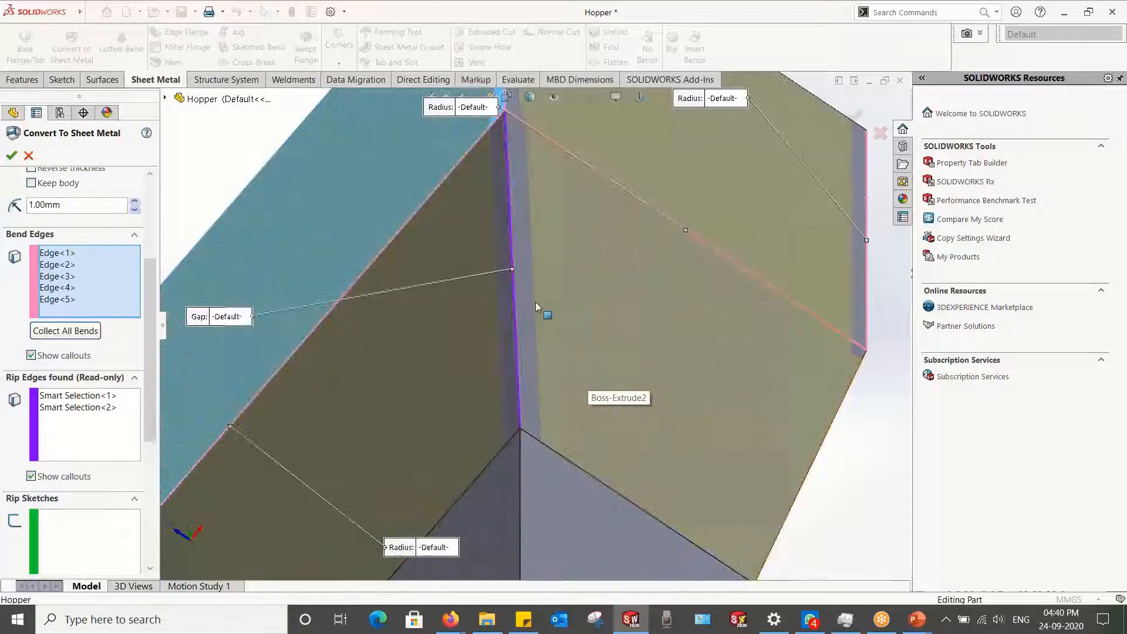
# Step: Try a slanted corner edge of the tapered section as a bend edge, check the found rip edges, and remove the selection
pyautogui.scroll(3, 537, 310)
pyautogui.moveTo(530, 327); pyautogui.dragTo(432, 337, button='middle')
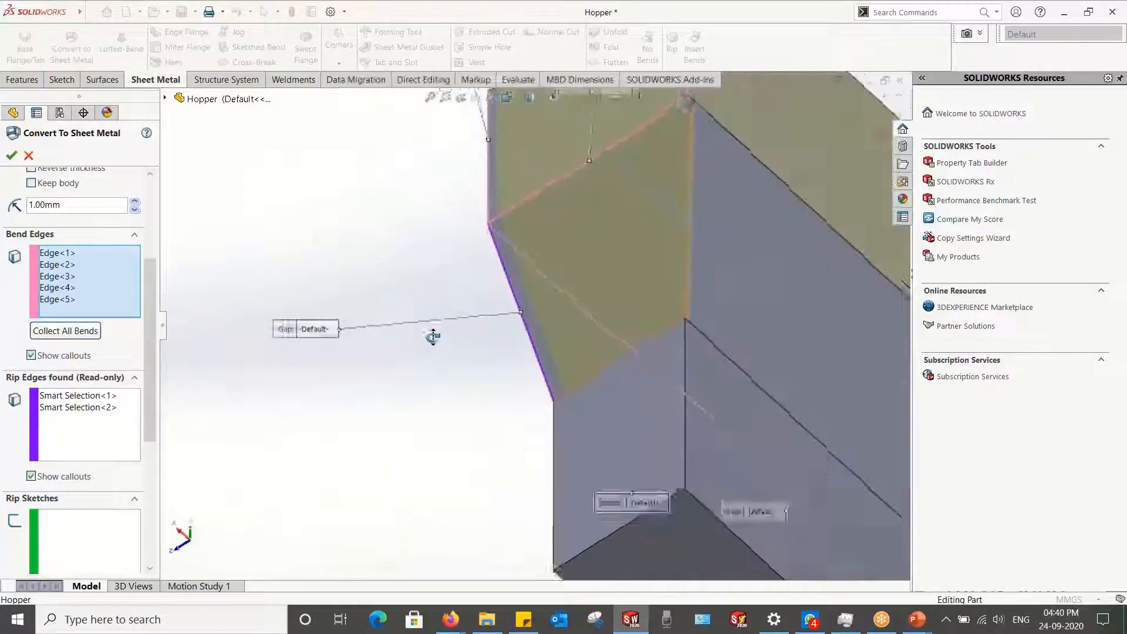
pyautogui.scroll(4, 739, 273)
pyautogui.scroll(-3, 646, 260)
pyautogui.scroll(2, 522, 330)
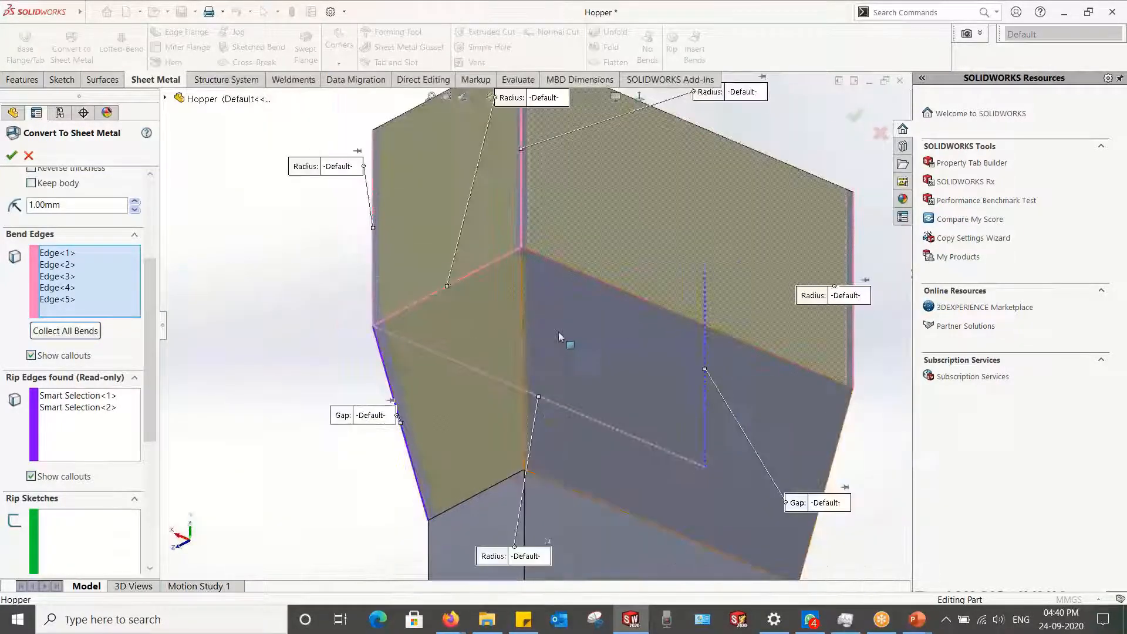
pyautogui.click(522, 332)
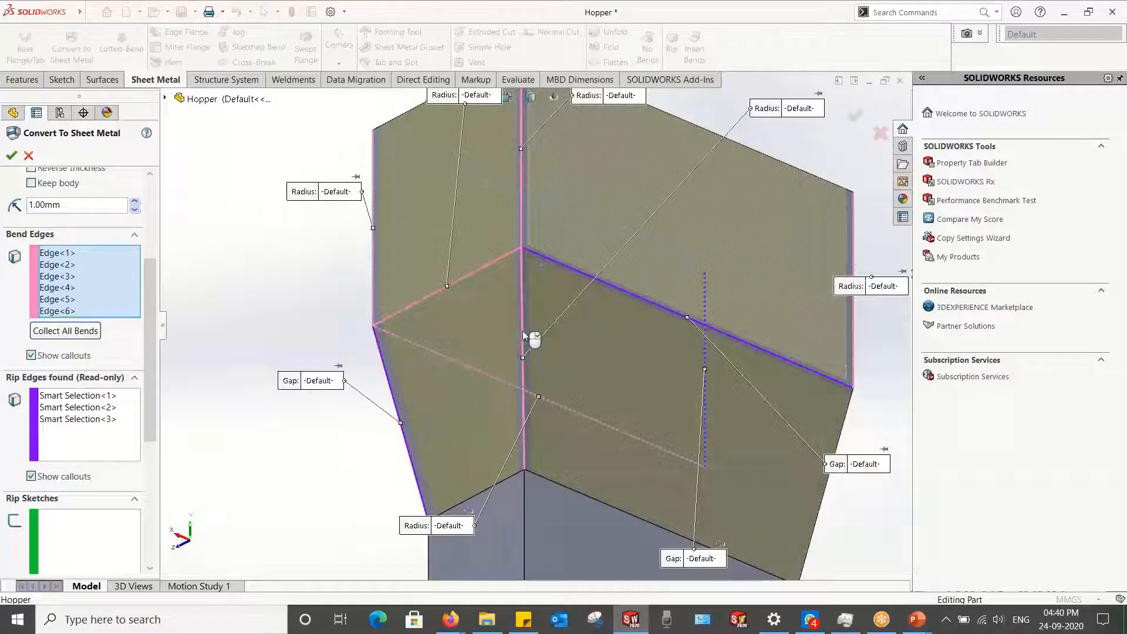
pyautogui.moveTo(524, 333); pyautogui.dragTo(411, 321, button='middle')
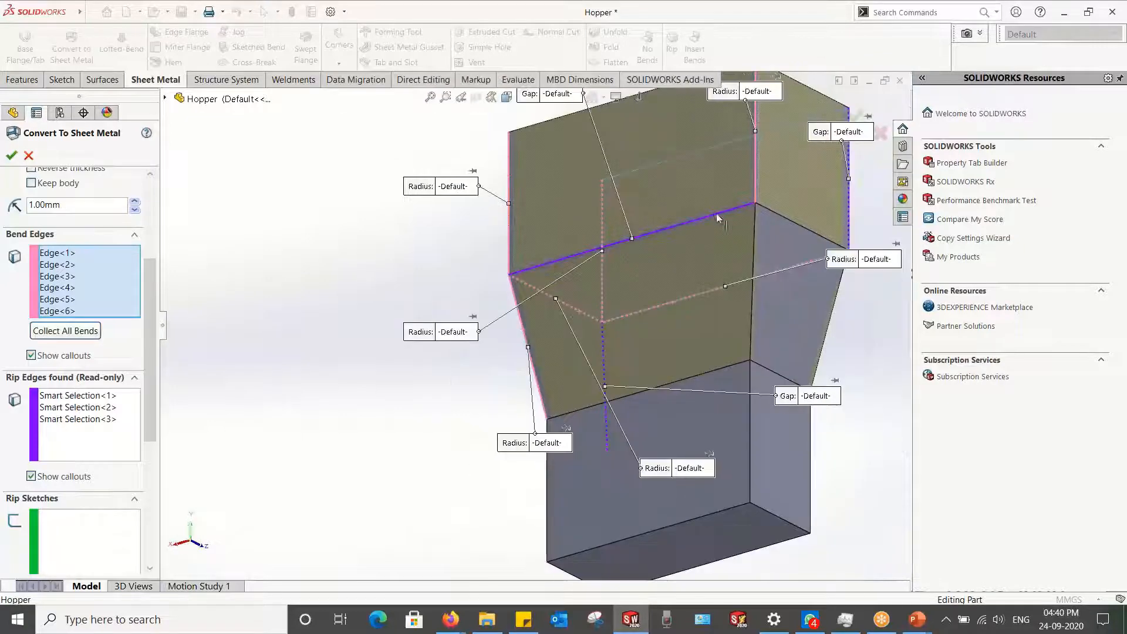
pyautogui.click(84, 419)
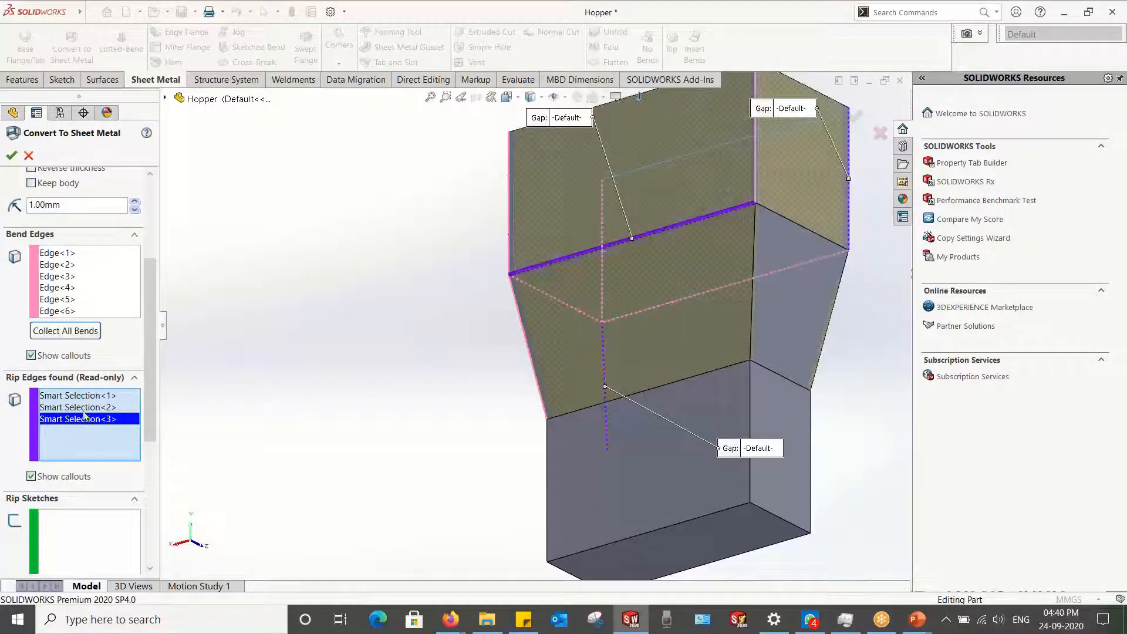
pyautogui.click(58, 315)
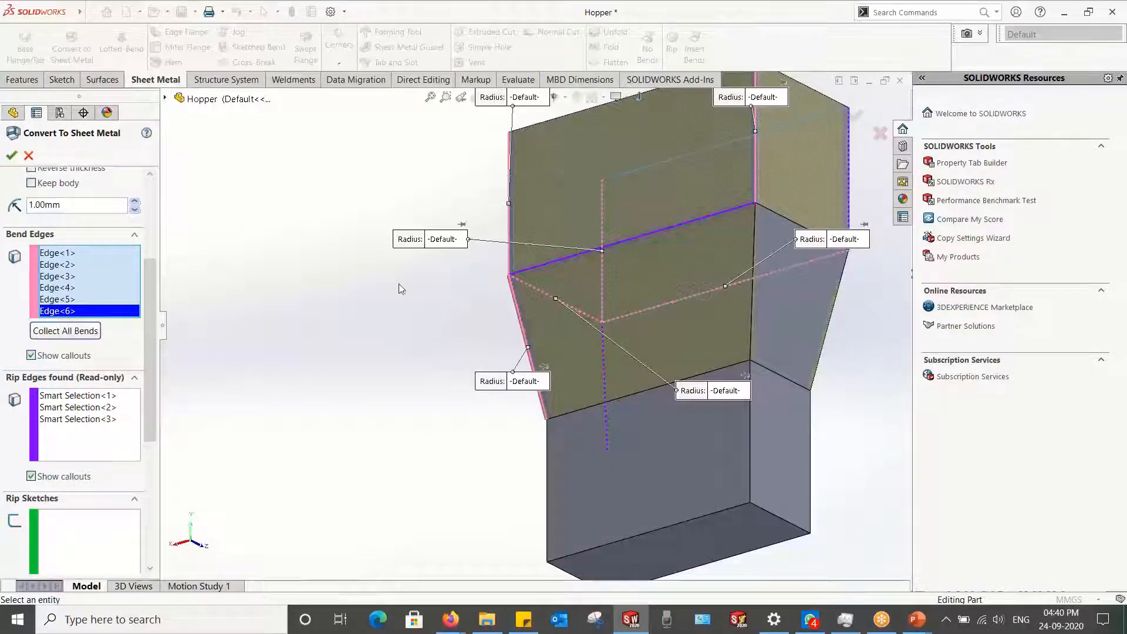
pyautogui.moveTo(401, 288); pyautogui.dragTo(461, 275, button='middle')
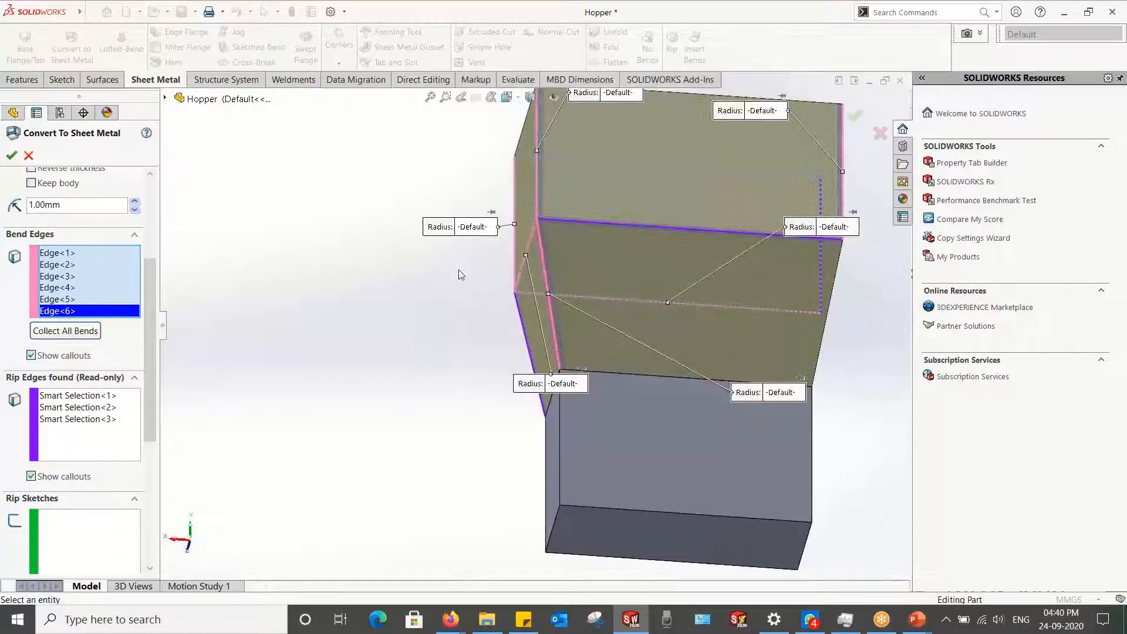
pyautogui.rightClick(65, 312)
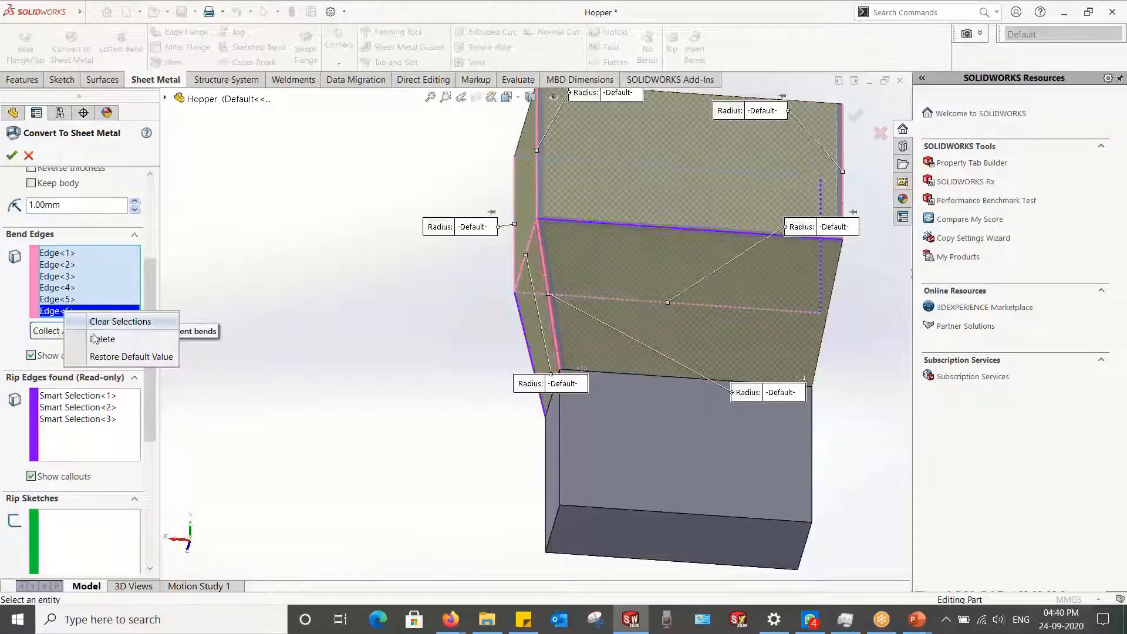
pyautogui.click(94, 338)
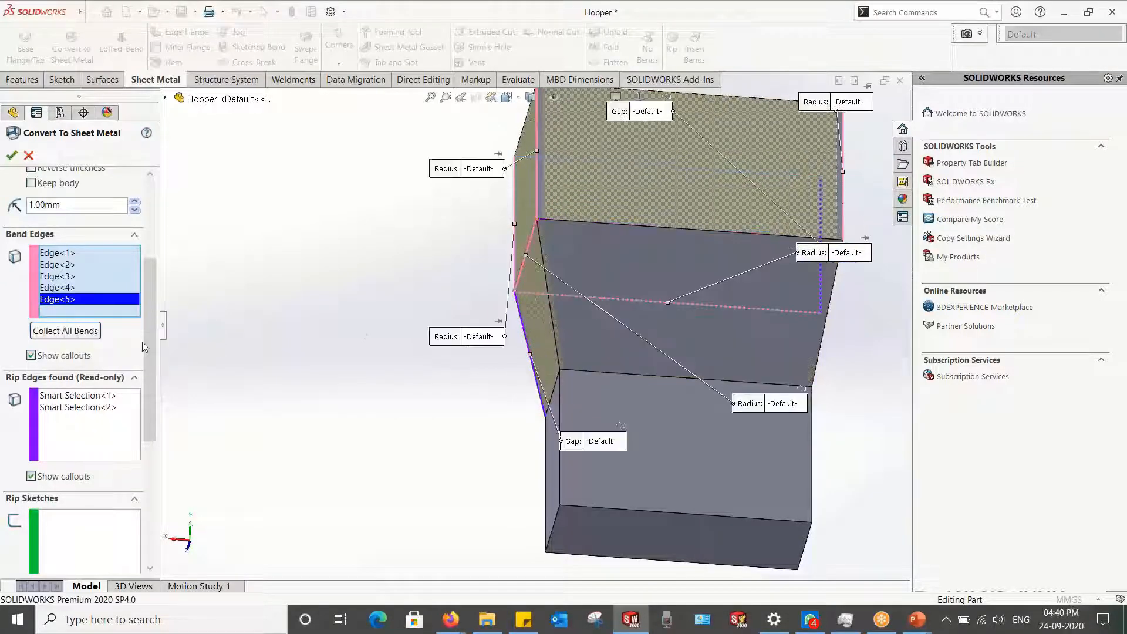
# Step: Select the remaining long and short edges between the upper block and the tapered section as bend edges
pyautogui.click(615, 223)
pyautogui.scroll(-5, 637, 263)
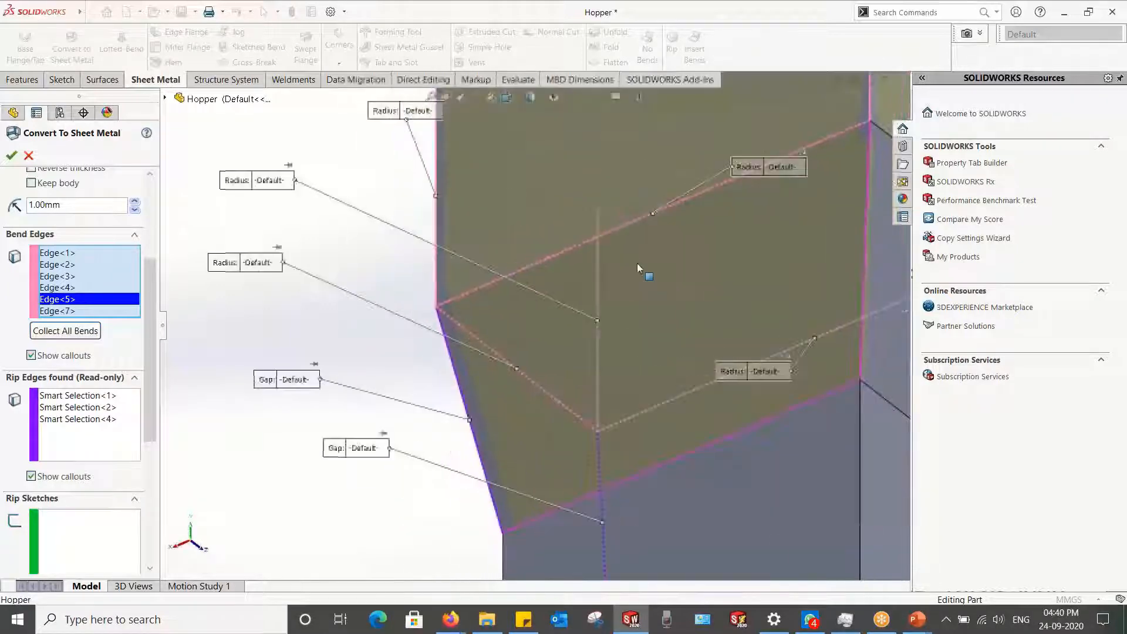
pyautogui.scroll(3, 637, 263)
pyautogui.scroll(-1, 745, 278)
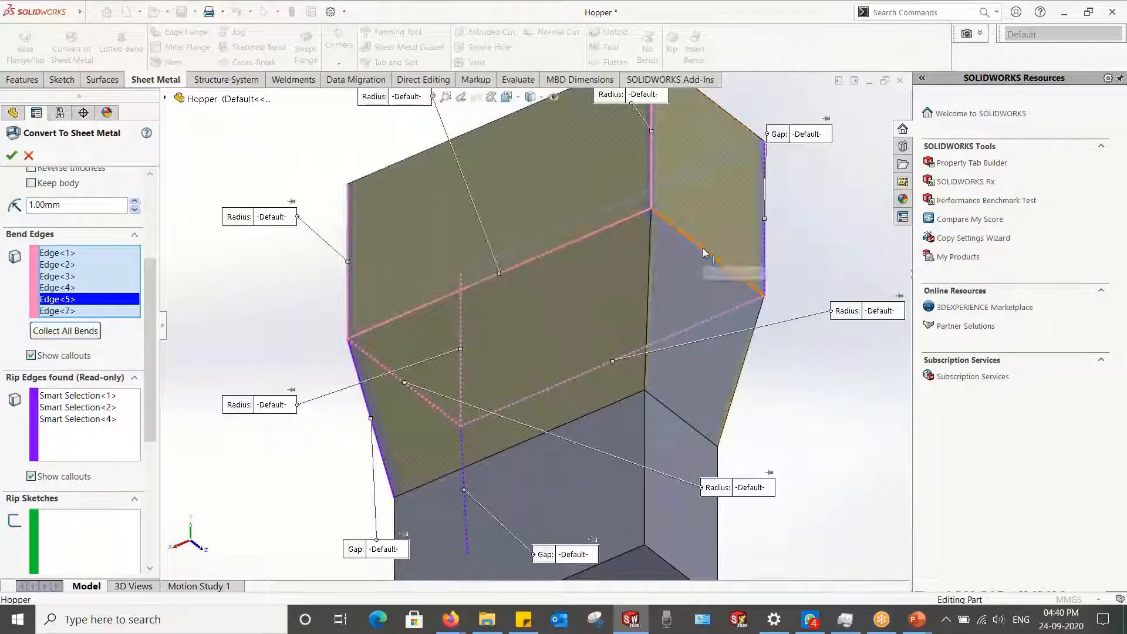
pyautogui.click(704, 252)
pyautogui.scroll(4, 677, 343)
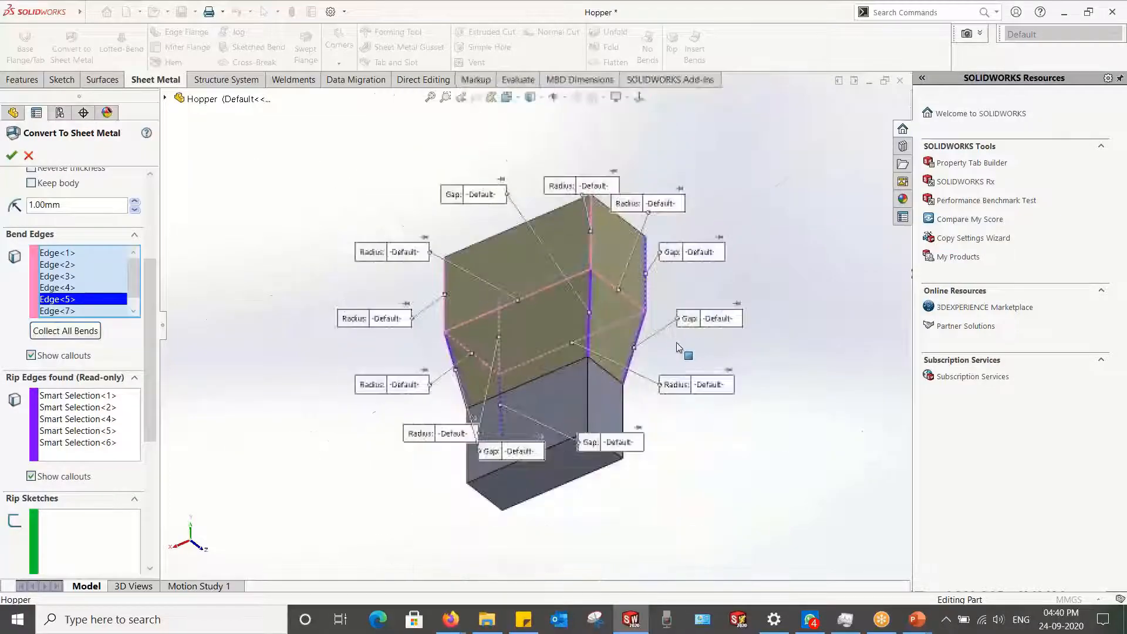
# Step: Select all four edges between the tapered section and the lower block as bend edges
pyautogui.moveTo(676, 343); pyautogui.dragTo(799, 387, button='middle')
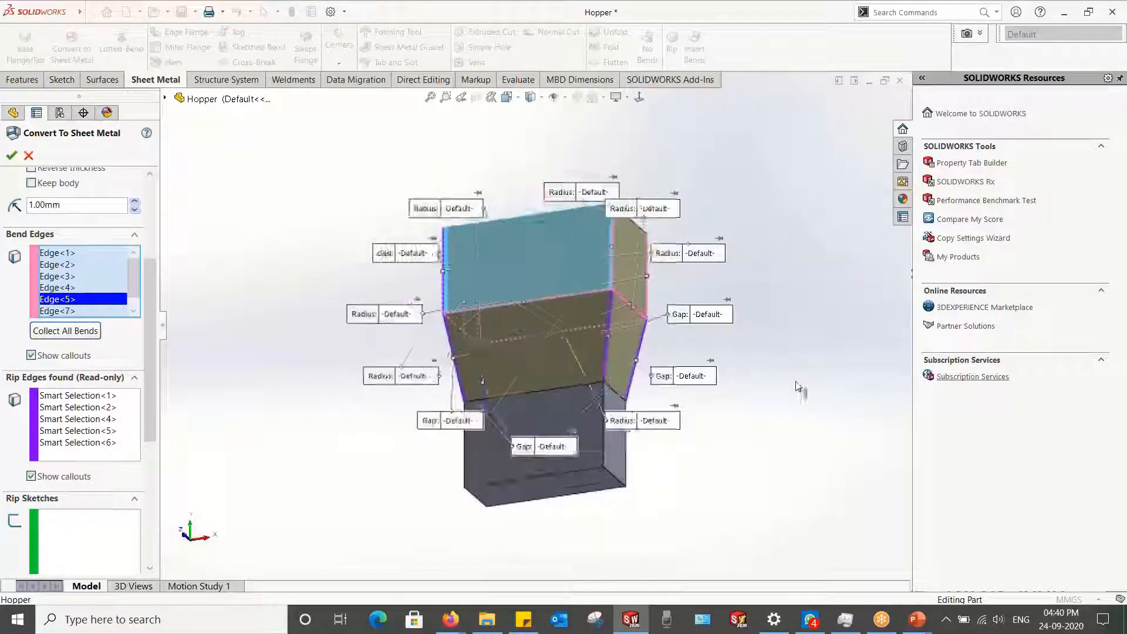
pyautogui.scroll(-5, 598, 390)
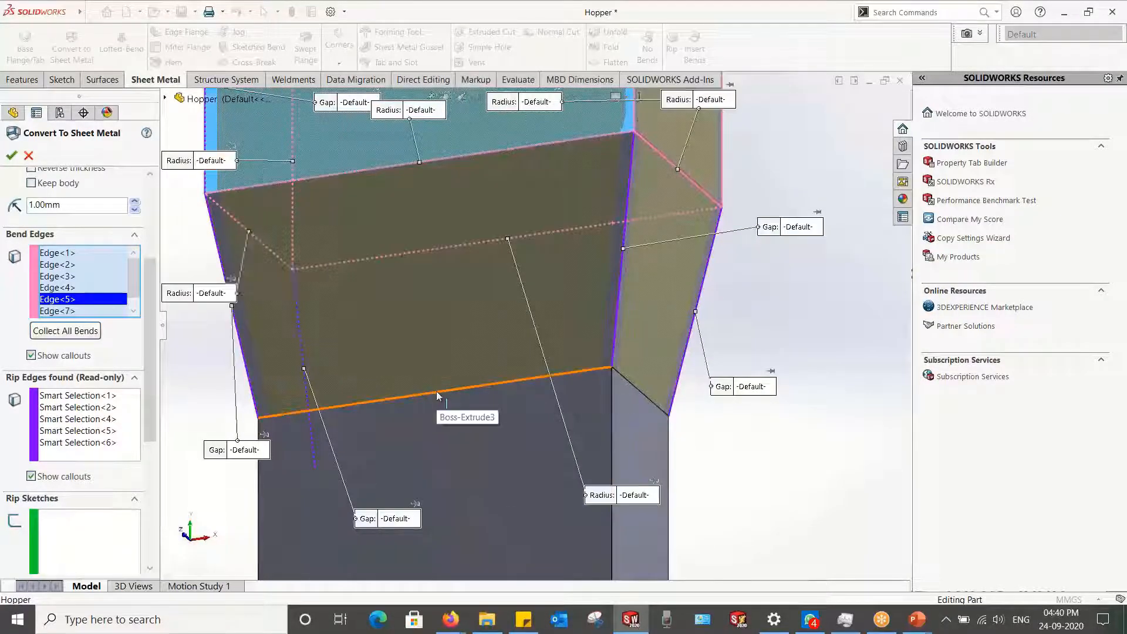
pyautogui.click(437, 393)
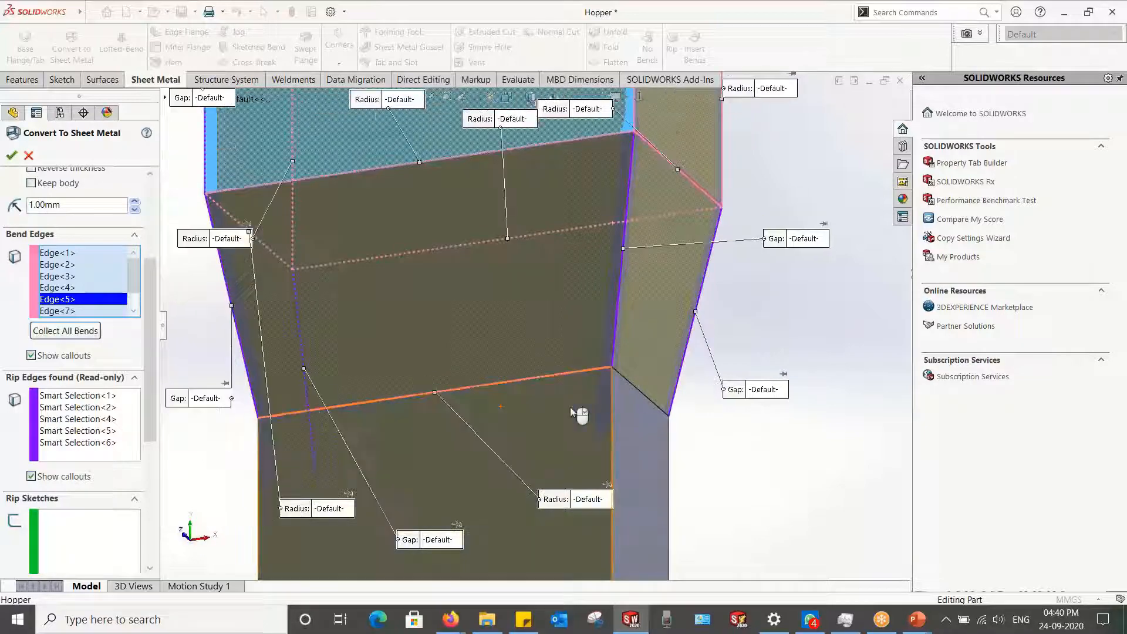
pyautogui.click(632, 384)
pyautogui.scroll(3, 632, 384)
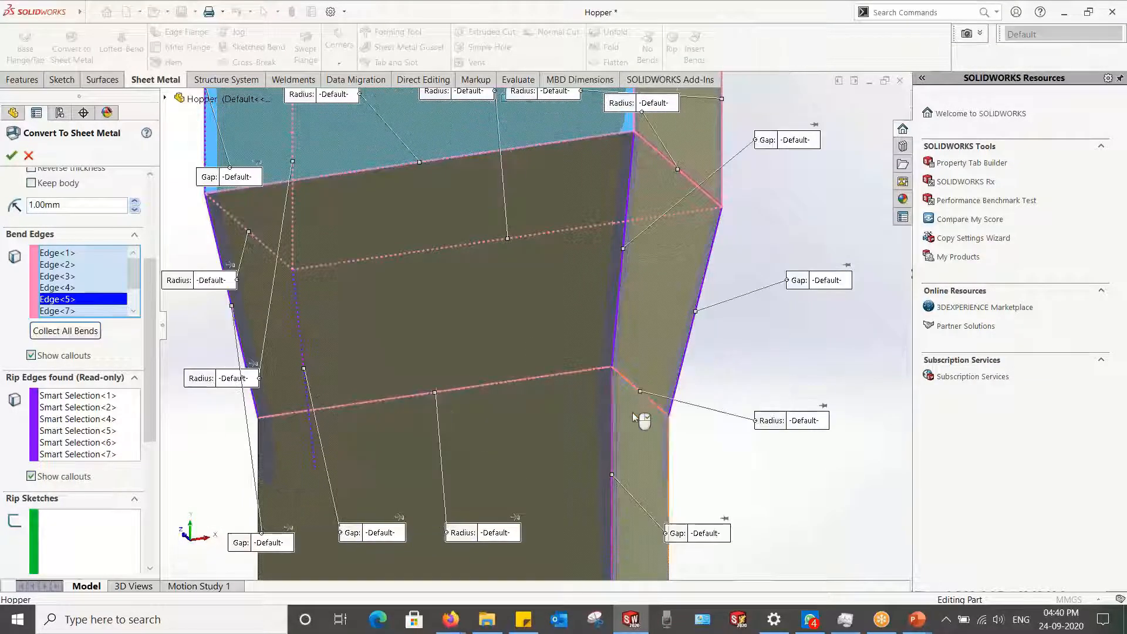
pyautogui.moveTo(633, 413); pyautogui.dragTo(473, 342, button='middle')
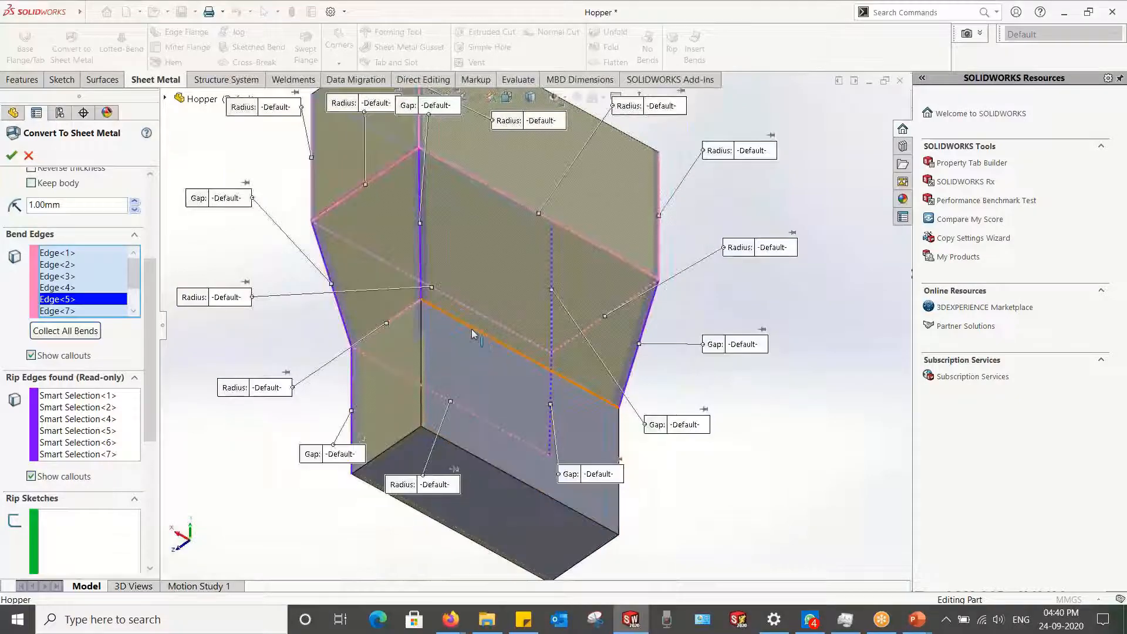
pyautogui.click(473, 336)
pyautogui.moveTo(500, 380); pyautogui.dragTo(377, 336, button='middle')
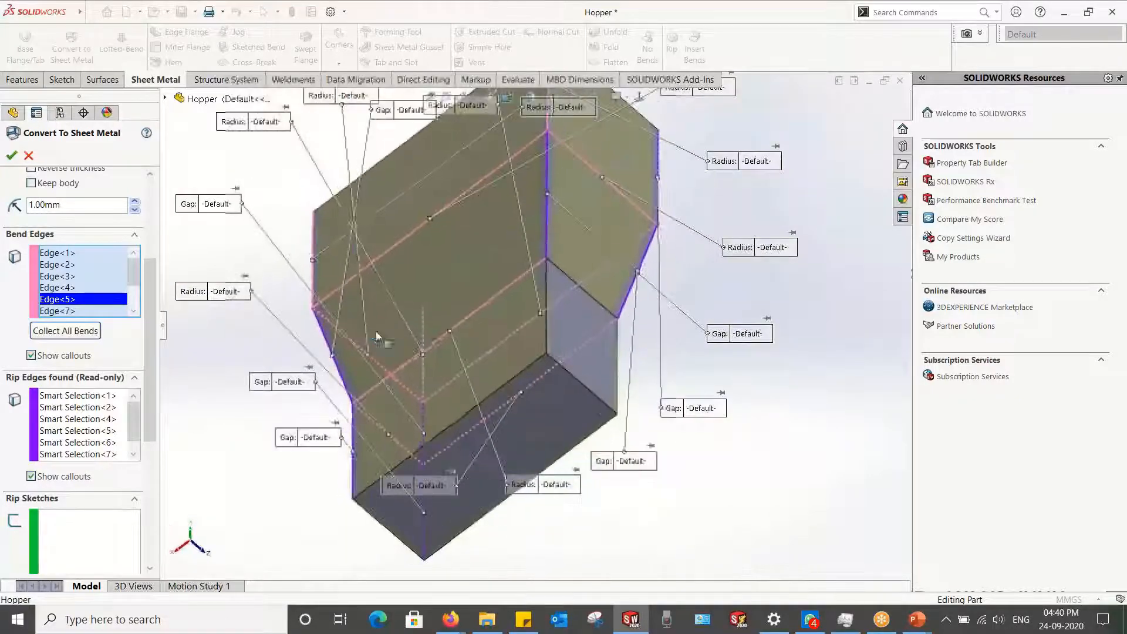
pyautogui.scroll(1, 526, 344)
pyautogui.scroll(-1, 584, 304)
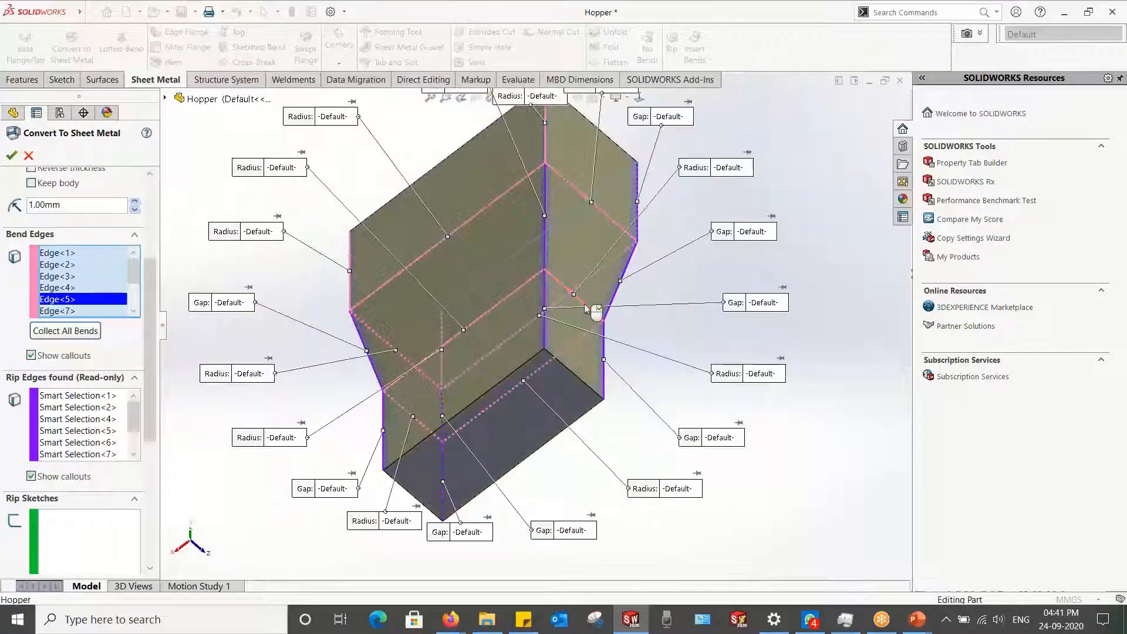
# Step: Examine the bend and rip callouts on all sides of the hopper, including the fixed face and the corners
pyautogui.moveTo(517, 320); pyautogui.dragTo(381, 506, button='middle')
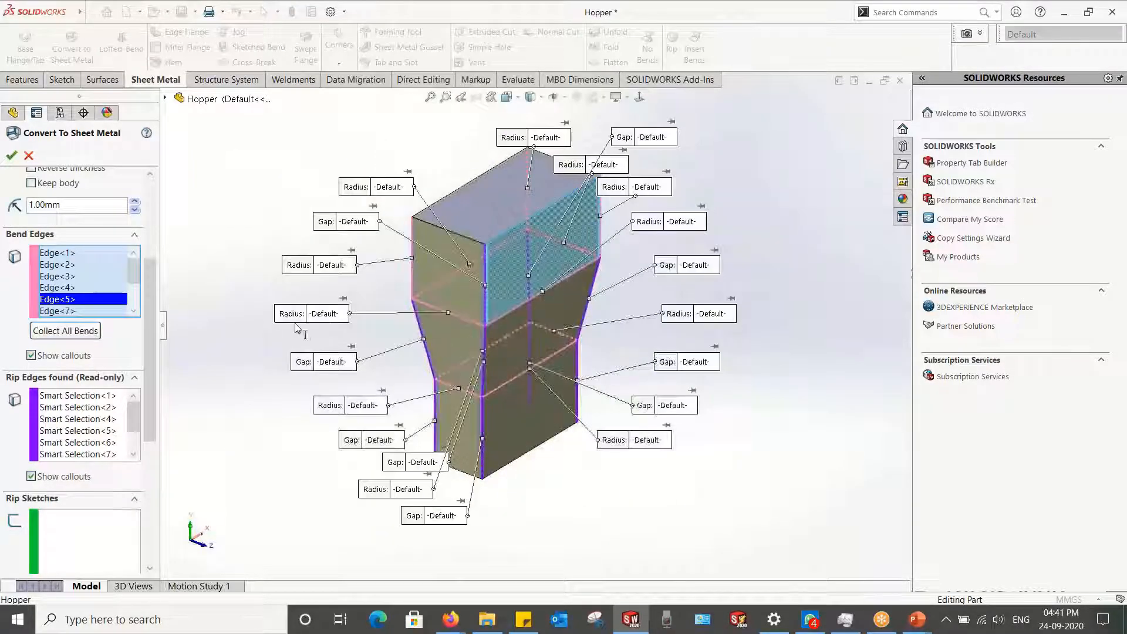
pyautogui.scroll(-3, 508, 336)
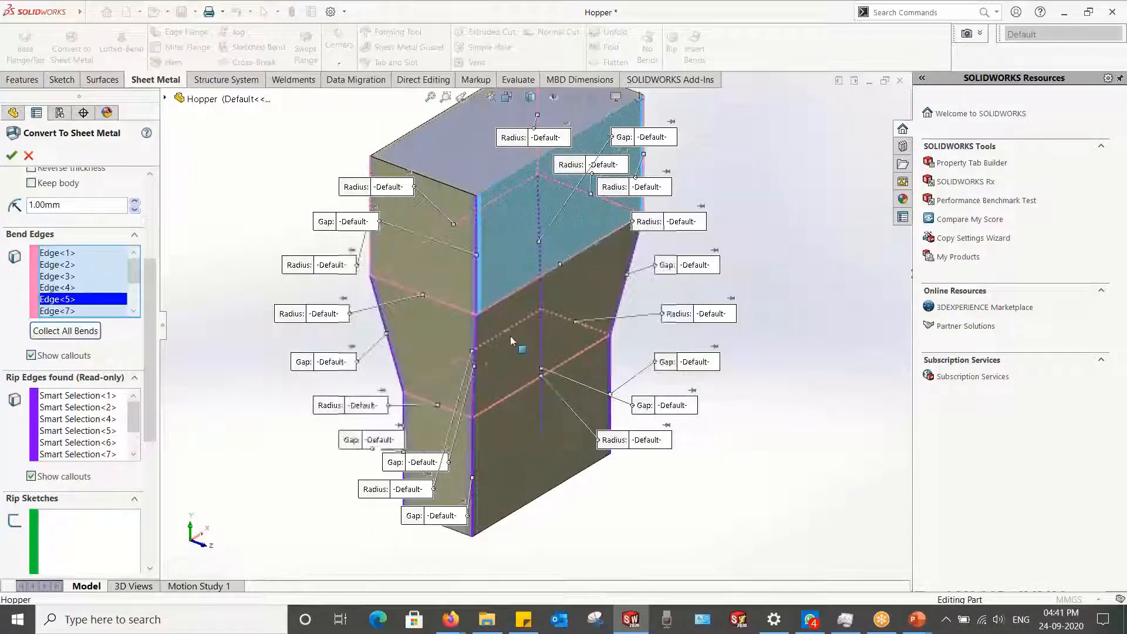
pyautogui.moveTo(508, 336); pyautogui.dragTo(365, 350, button='middle')
pyautogui.scroll(1, 500, 275)
pyautogui.scroll(2, 500, 274)
pyautogui.scroll(1, 503, 299)
pyautogui.scroll(-4, 525, 270)
pyautogui.scroll(6, 442, 415)
pyautogui.scroll(-5, 460, 358)
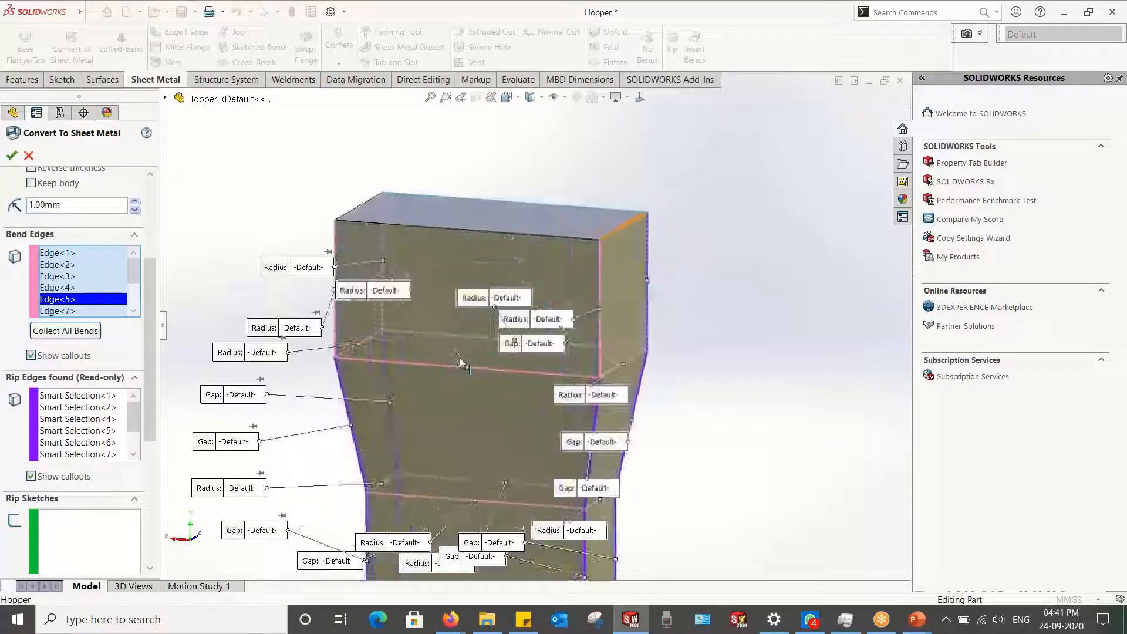
pyautogui.moveTo(460, 358); pyautogui.dragTo(666, 389, button='middle')
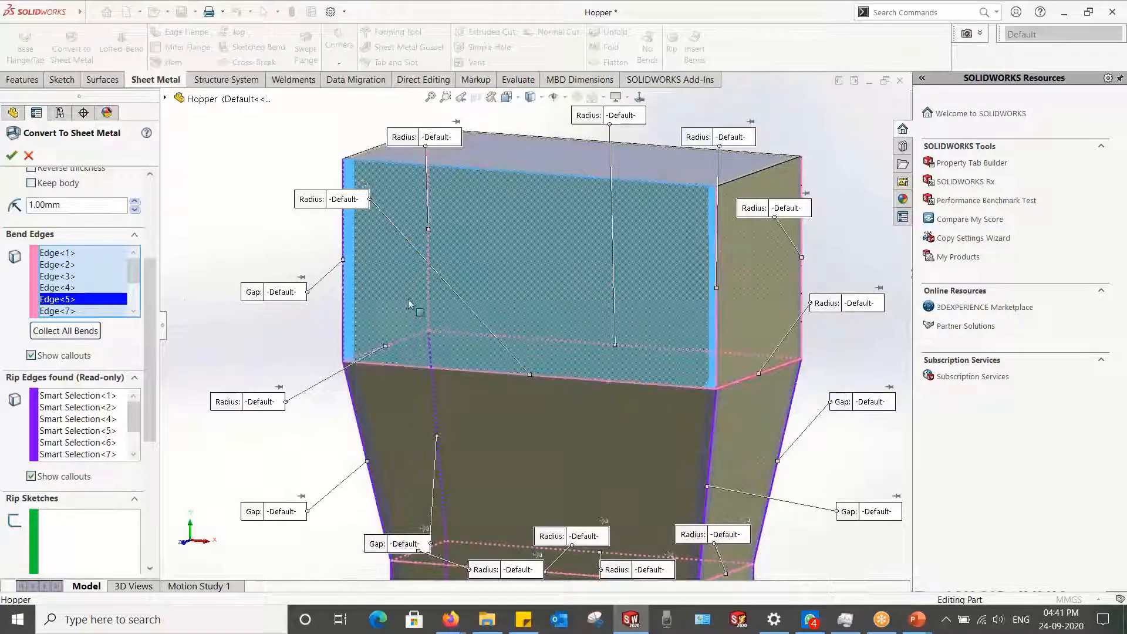
pyautogui.moveTo(407, 298); pyautogui.dragTo(563, 397, button='middle')
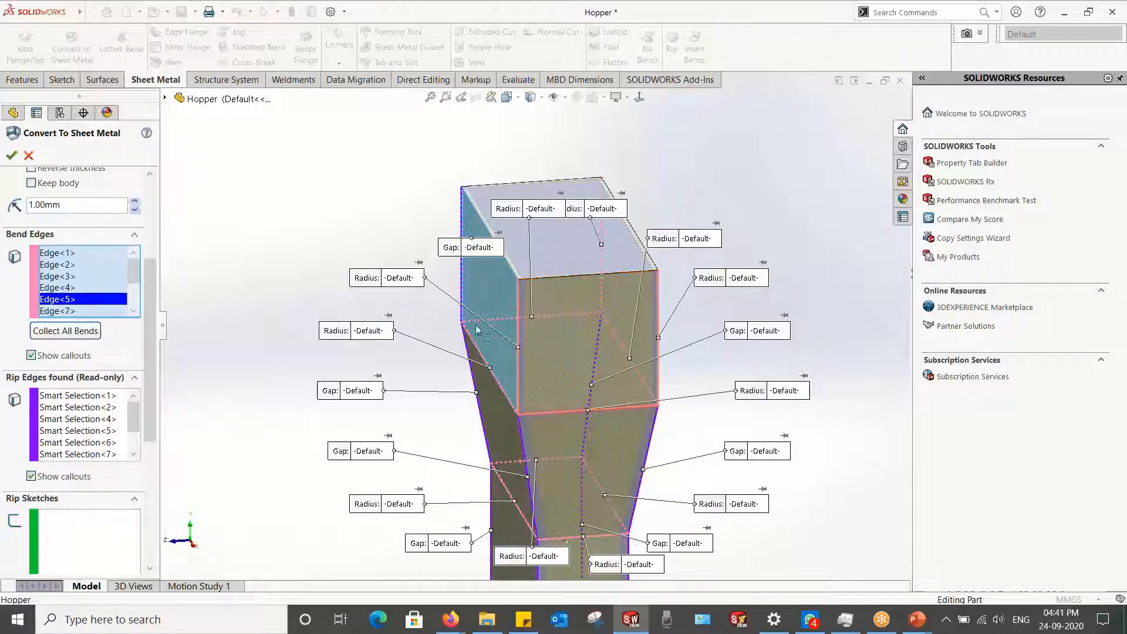
# Step: Apply the sheet metal conversion and examine the hopper's corner gaps looking straight down its opening
pyautogui.click(17, 156)
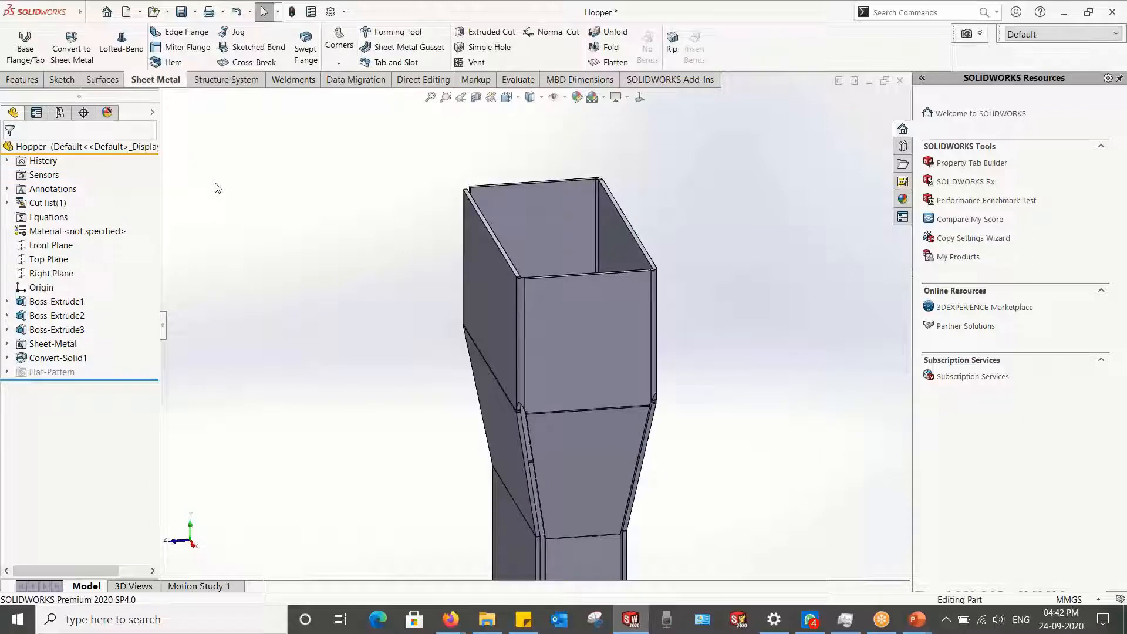
pyautogui.moveTo(320, 282); pyautogui.dragTo(513, 306, button='middle')
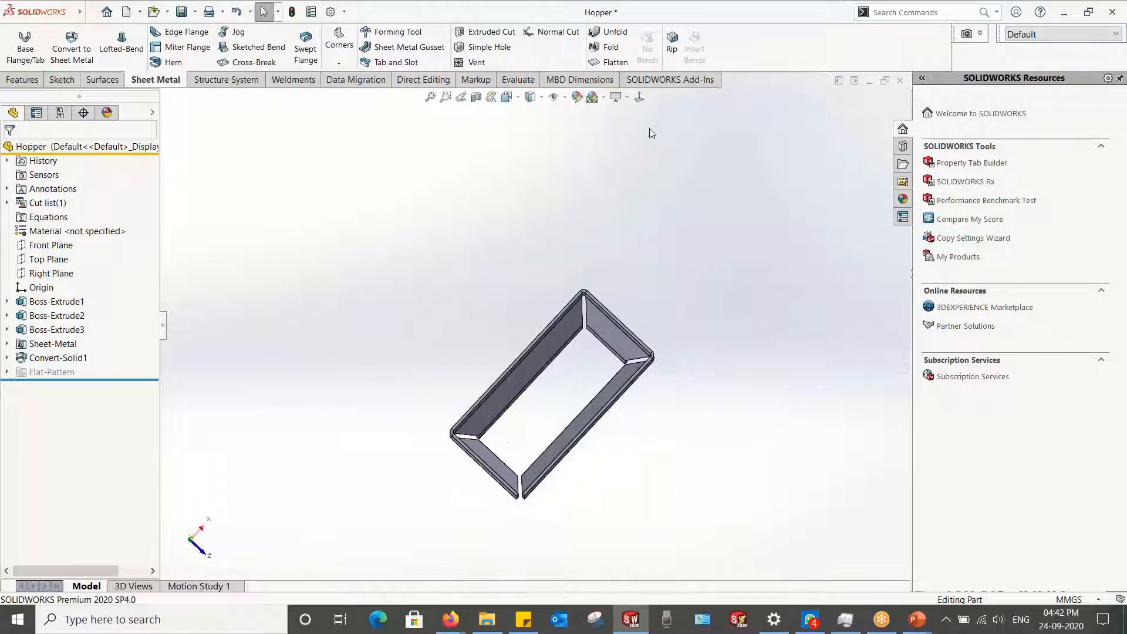
pyautogui.click(639, 96)
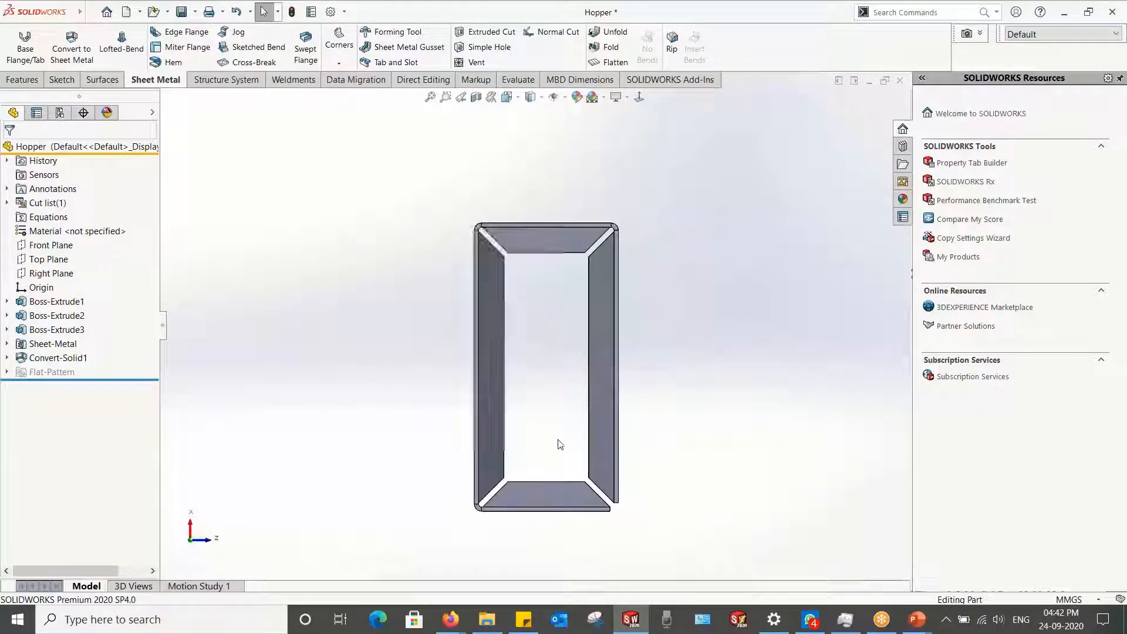
pyautogui.scroll(-2, 553, 428)
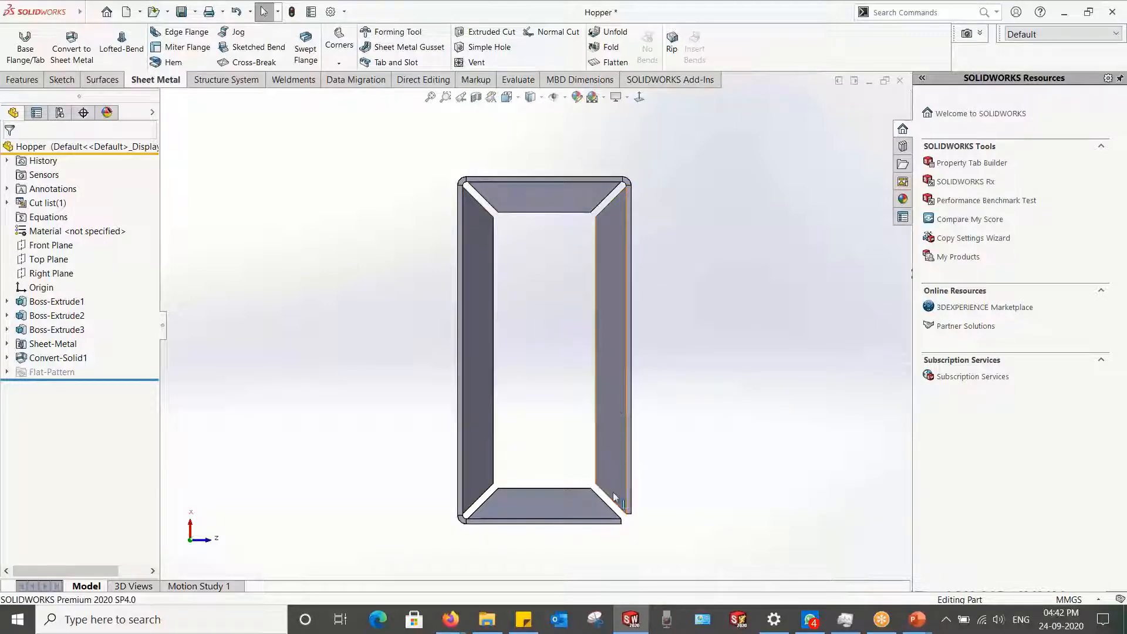
pyautogui.moveTo(476, 451); pyautogui.dragTo(526, 311, button='middle')
pyautogui.scroll(-4, 536, 287)
pyautogui.scroll(1, 525, 302)
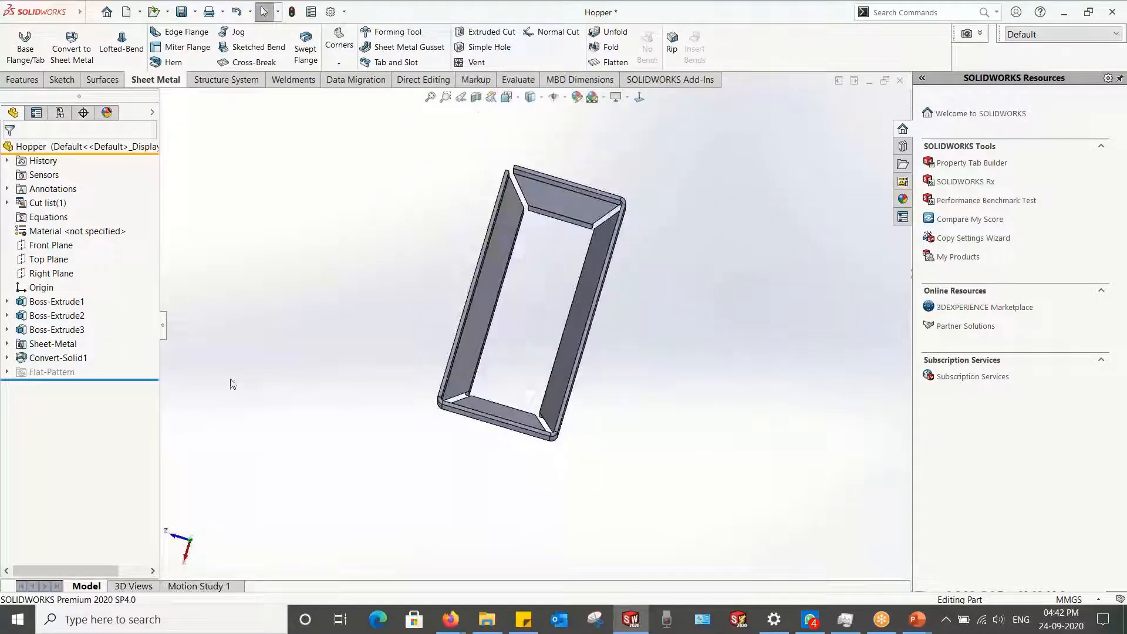
# Step: Reopen the sheet metal conversion, add a short rim edge of the upper block as a bend edge, and apply it
pyautogui.rightClick(53, 359)
pyautogui.click(61, 323)
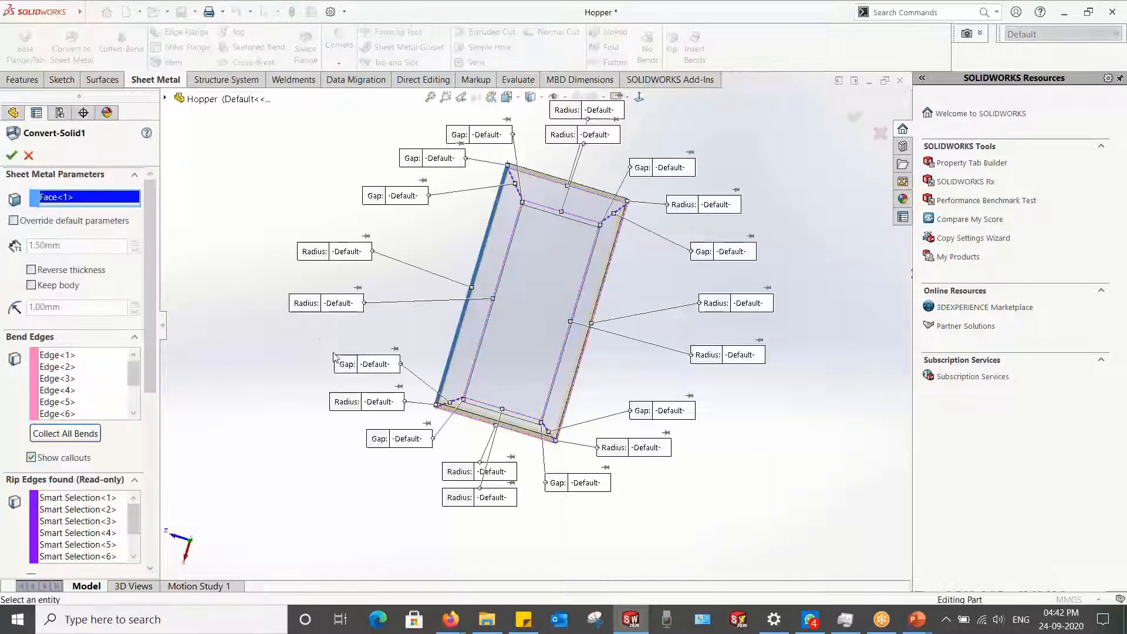
pyautogui.moveTo(403, 377); pyautogui.dragTo(524, 304, button='middle')
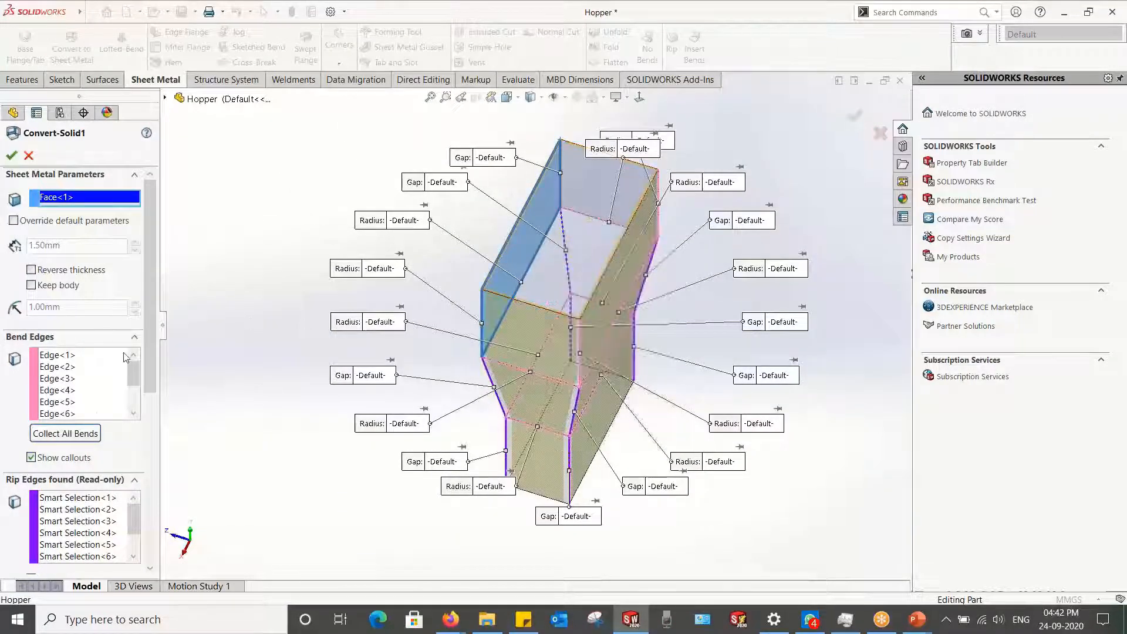
pyautogui.click(99, 414)
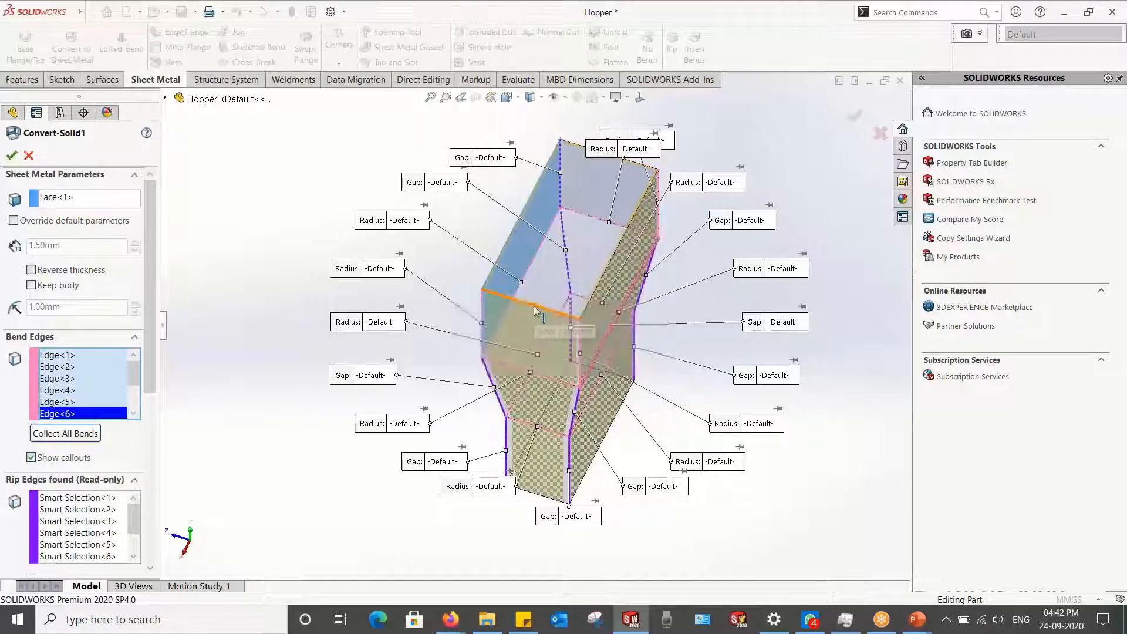
pyautogui.moveTo(536, 306); pyautogui.dragTo(535, 310, button='middle')
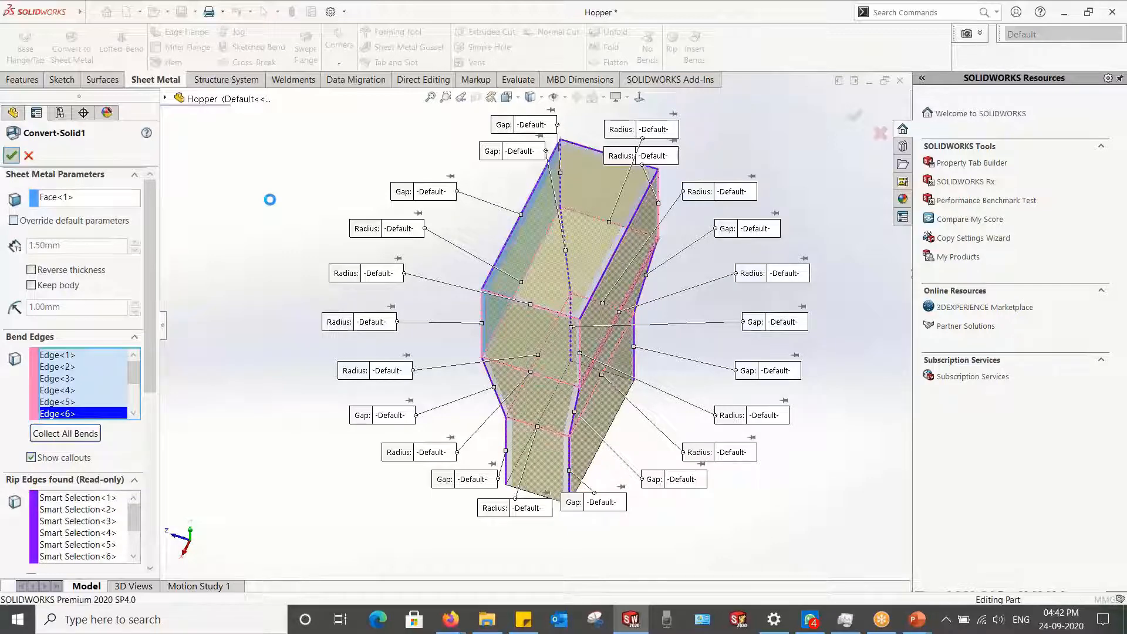
pyautogui.scroll(-3, 557, 270)
pyautogui.moveTo(558, 270); pyautogui.dragTo(564, 220, button='middle')
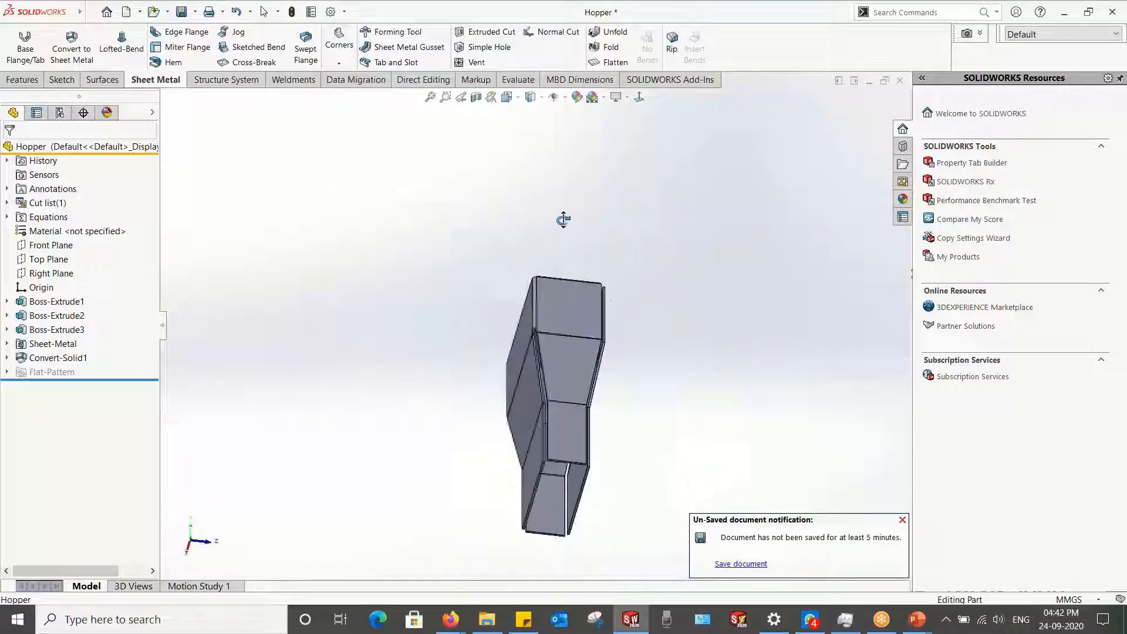
pyautogui.scroll(3, 566, 361)
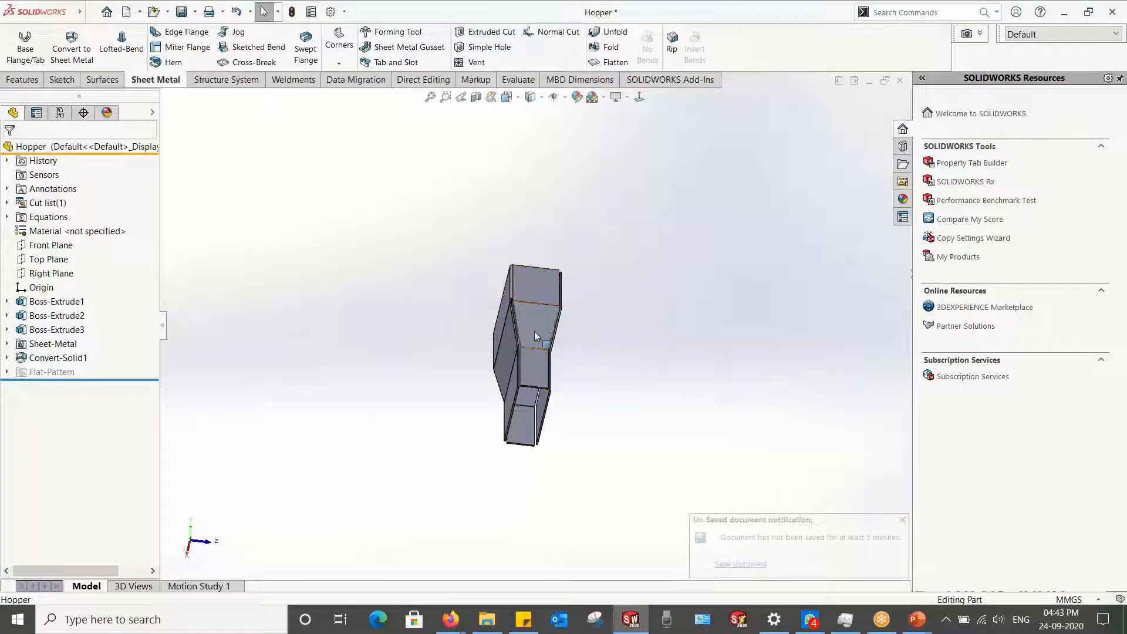
# Step: Edit the sheet metal conversion again, remove the short upper rim edge from the bend edges, and apply it
pyautogui.rightClick(48, 361)
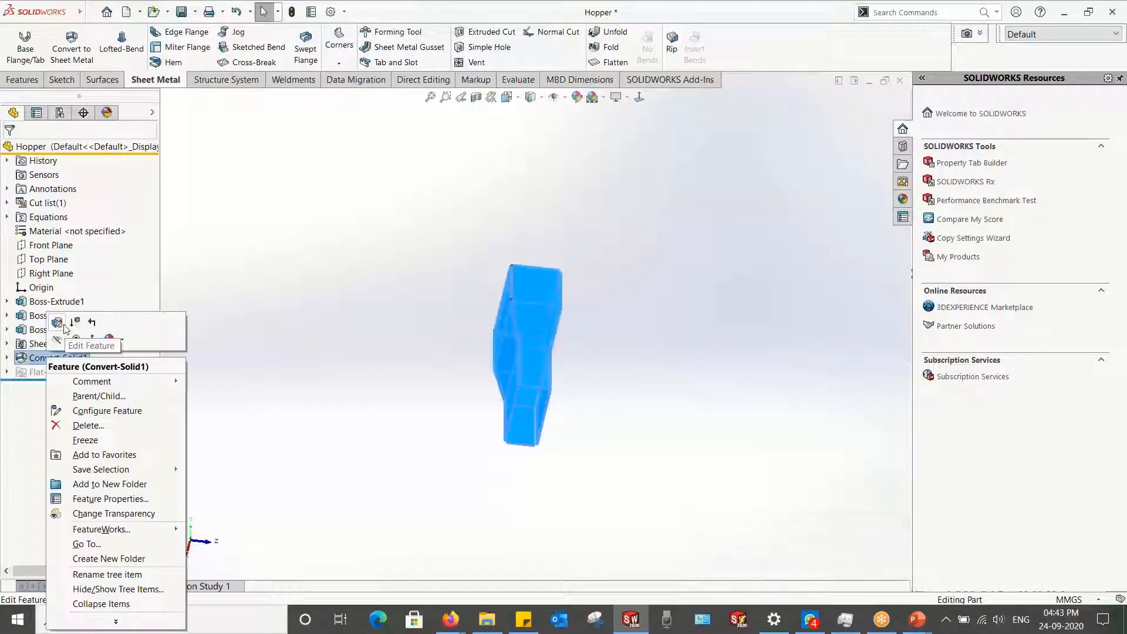
pyautogui.click(57, 323)
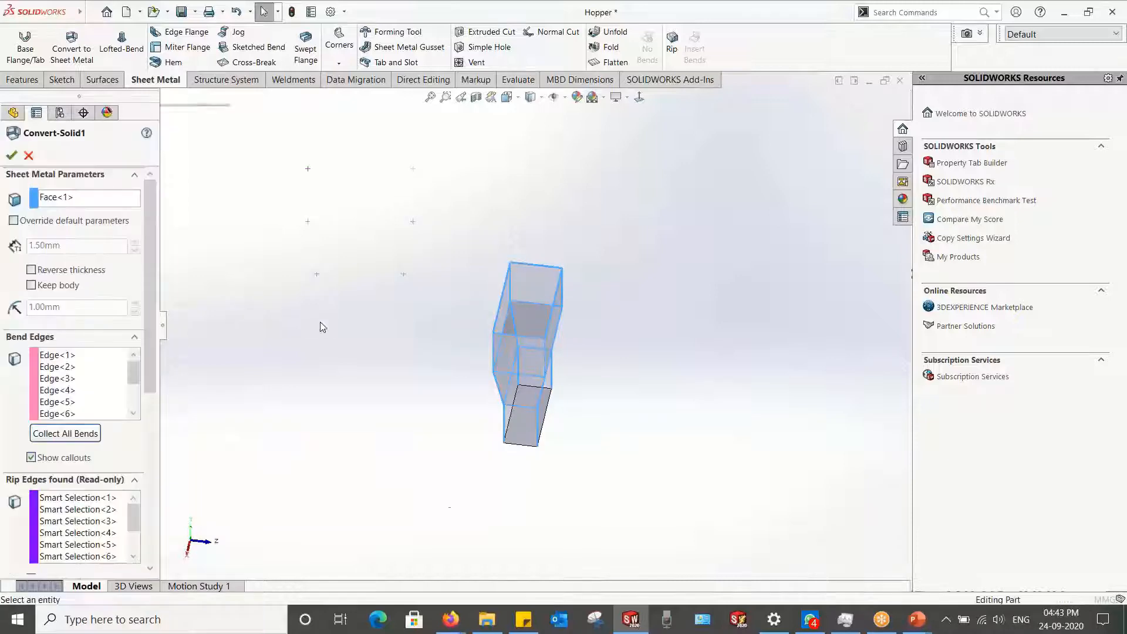
pyautogui.scroll(-3, 537, 364)
pyautogui.scroll(-5, 536, 364)
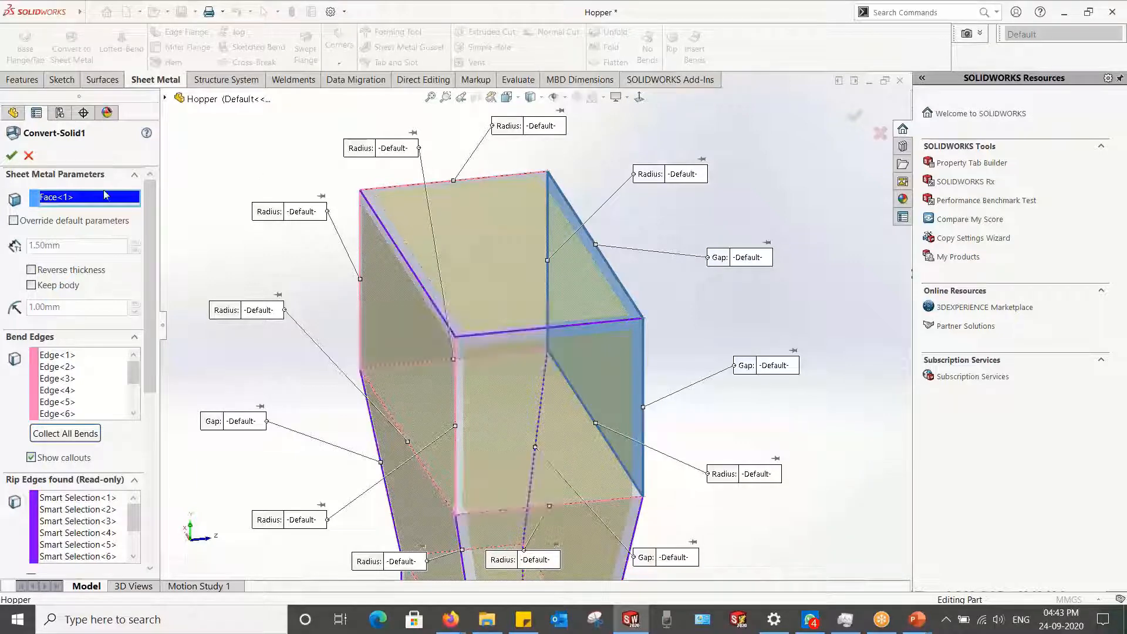
pyautogui.click(82, 401)
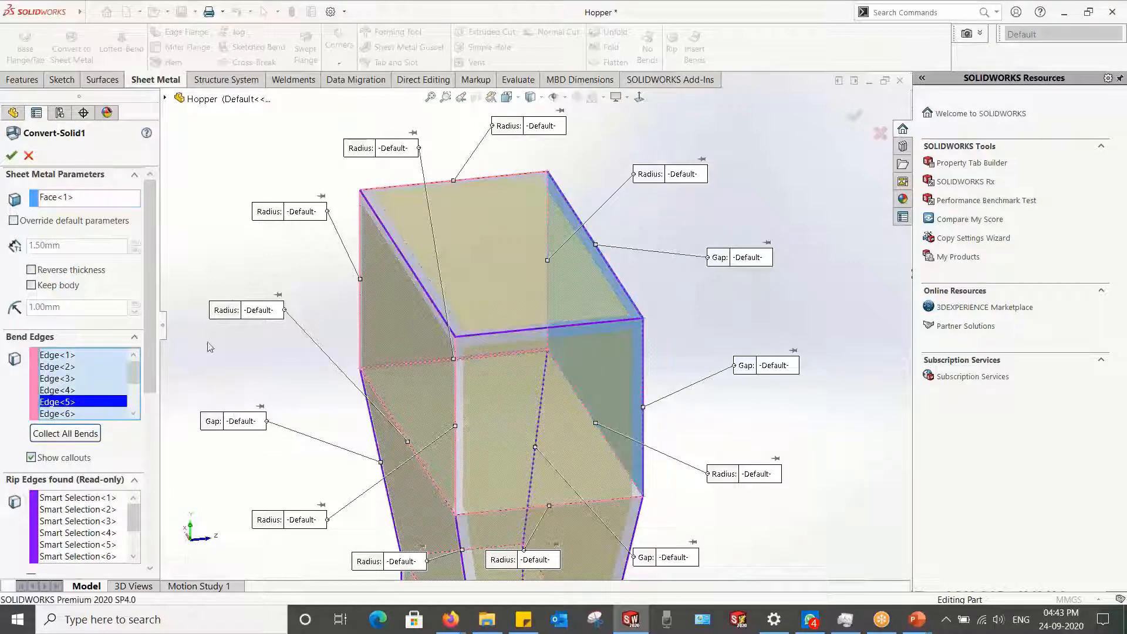
pyautogui.click(412, 190)
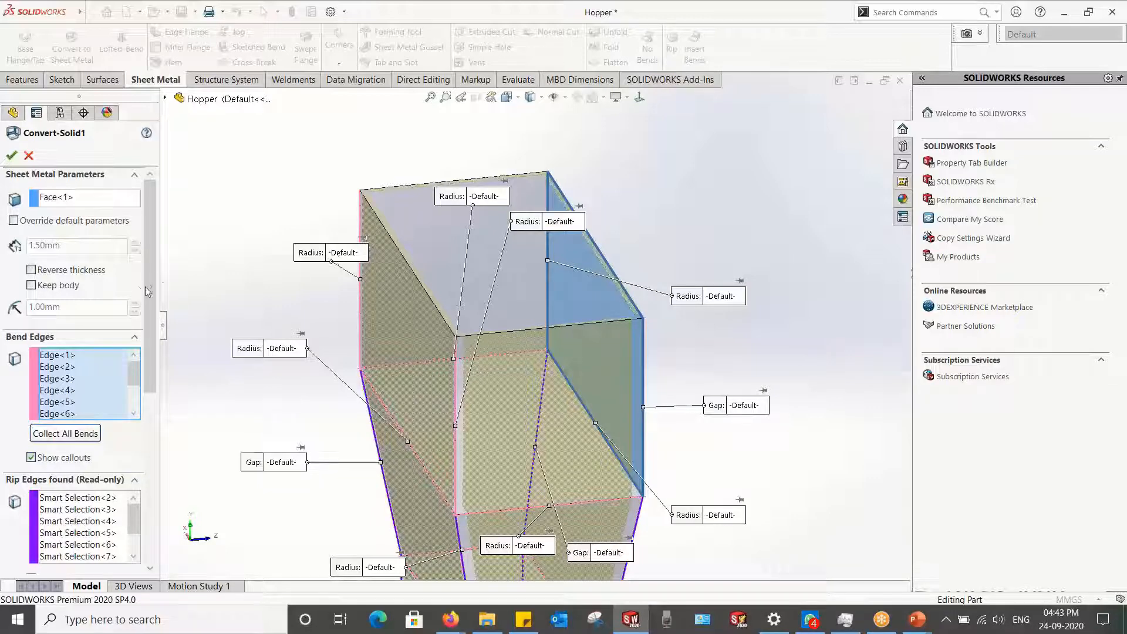
pyautogui.moveTo(152, 271); pyautogui.dragTo(147, 474)
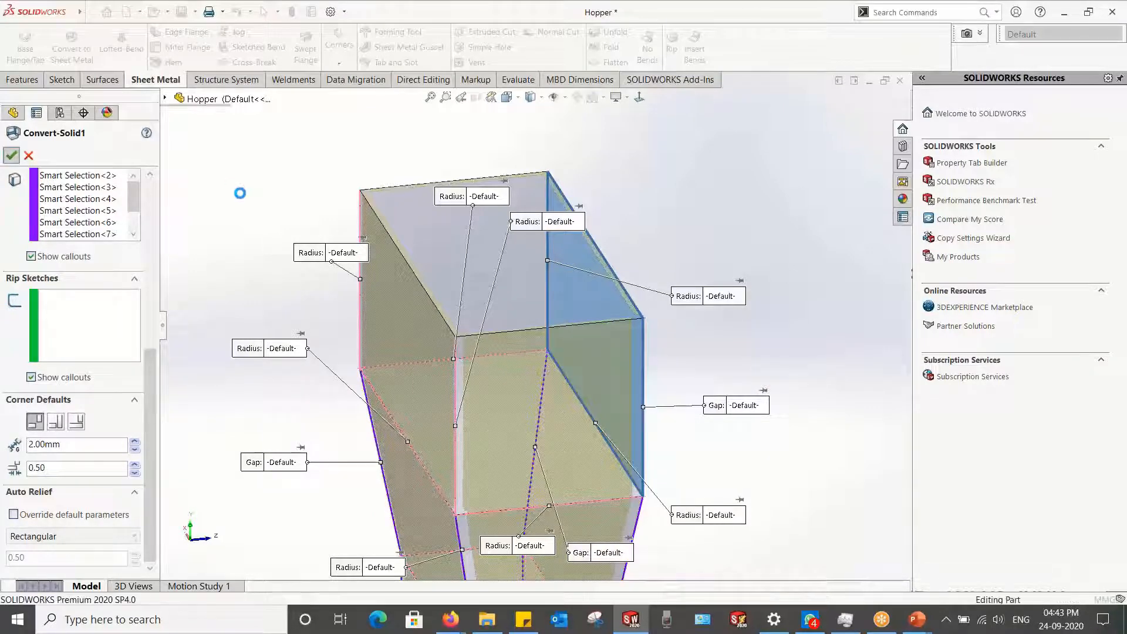
pyautogui.scroll(3, 312, 325)
pyautogui.moveTo(311, 325); pyautogui.dragTo(504, 285, button='middle')
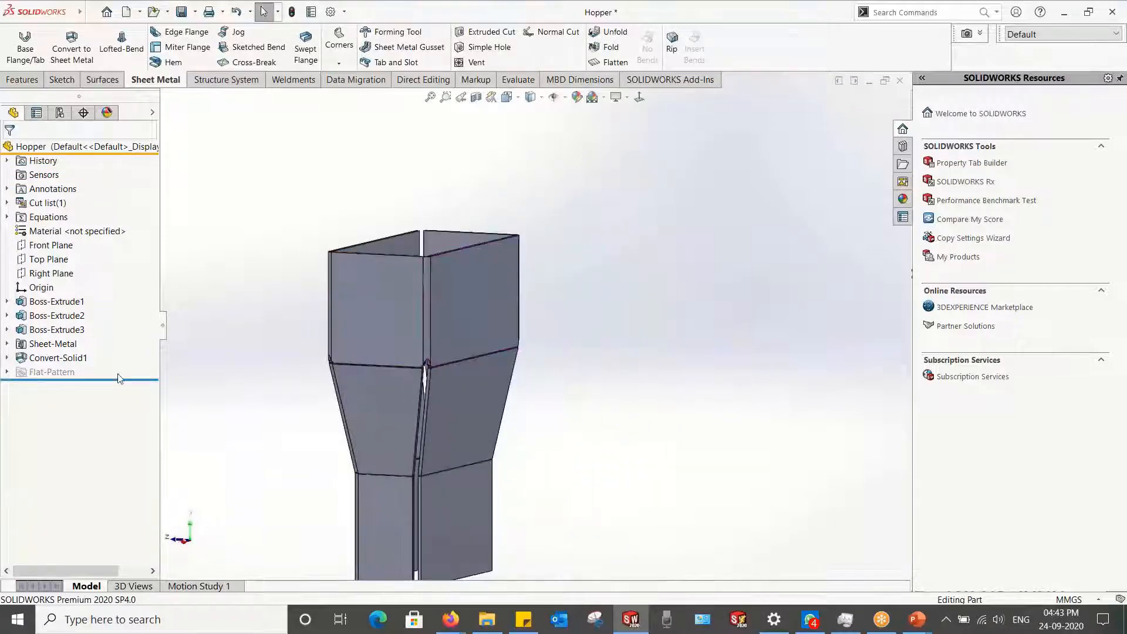
# Step: Roll the model back to just after Boss-Extrude3, before the sheet metal features
pyautogui.moveTo(128, 380); pyautogui.dragTo(130, 341)
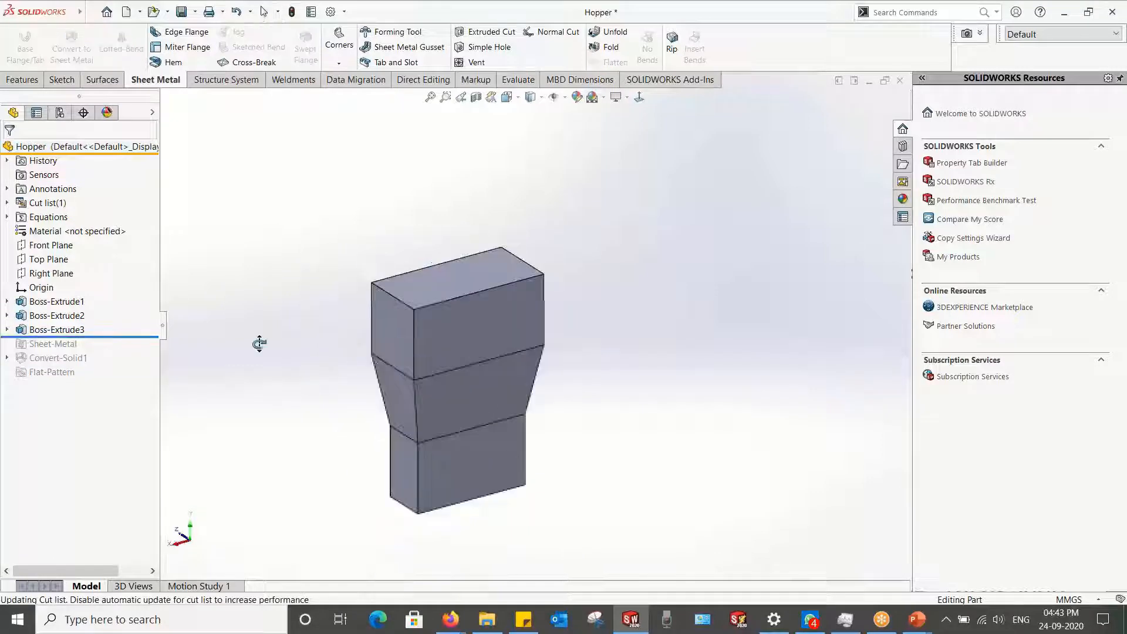
pyautogui.moveTo(259, 342); pyautogui.dragTo(455, 582, button='middle')
pyautogui.scroll(-4, 485, 379)
pyautogui.moveTo(463, 365); pyautogui.dragTo(386, 225, button='middle')
pyautogui.press('f')
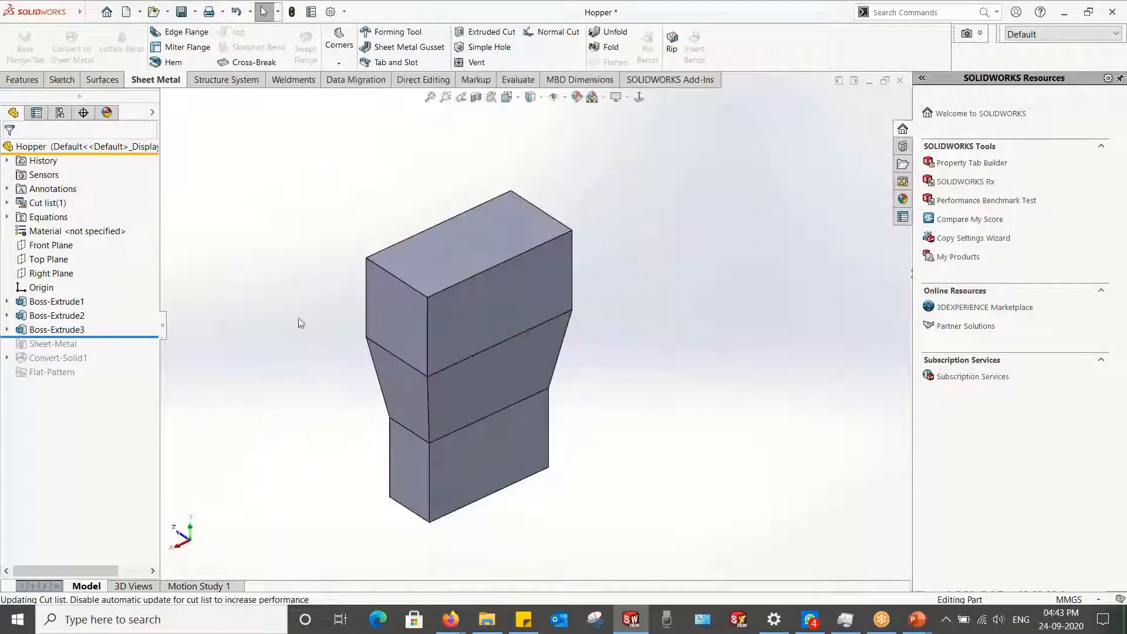
# Step: On the upper block's long side face, sketch a 20 mm vertical line down from the upper edge's midpoint and close the sketch
pyautogui.rightClick(480, 294)
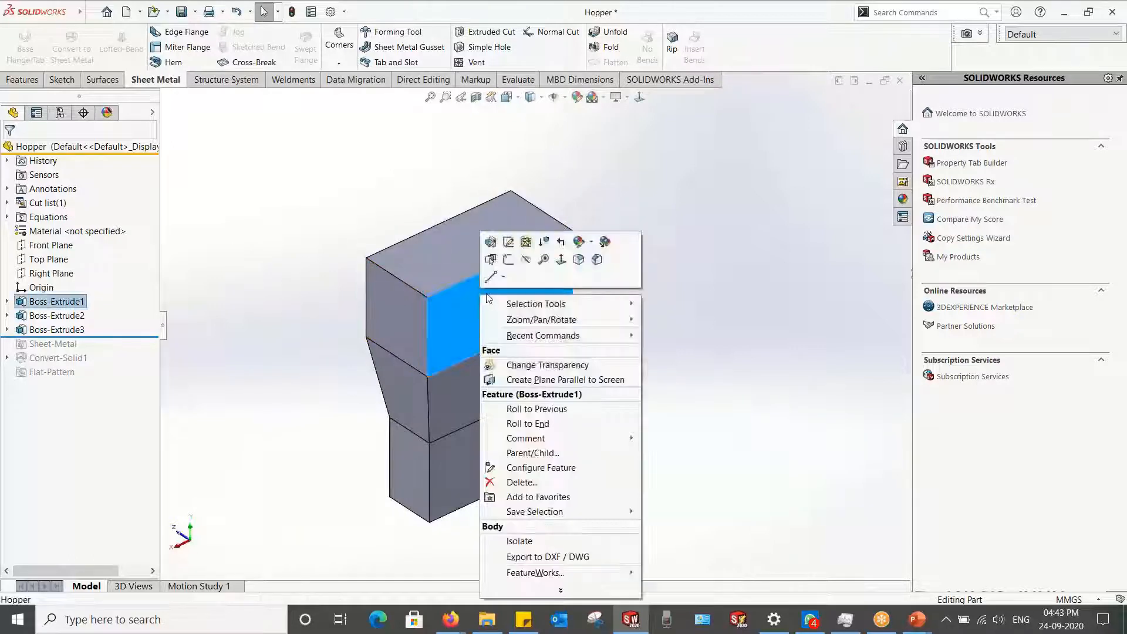
pyautogui.click(508, 263)
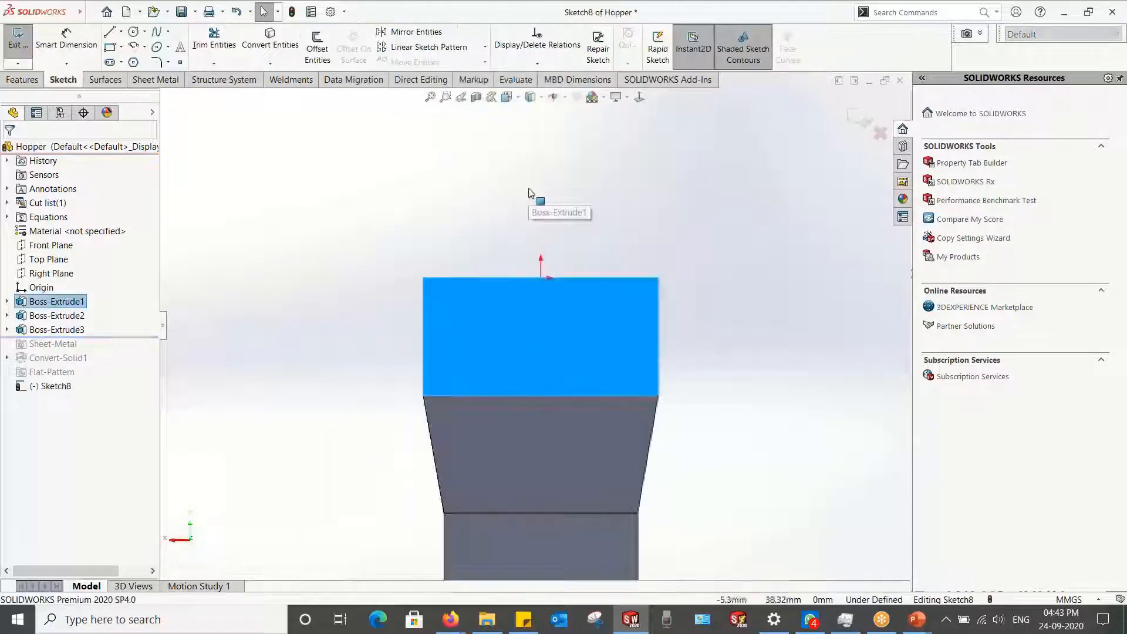
pyautogui.scroll(-3, 554, 316)
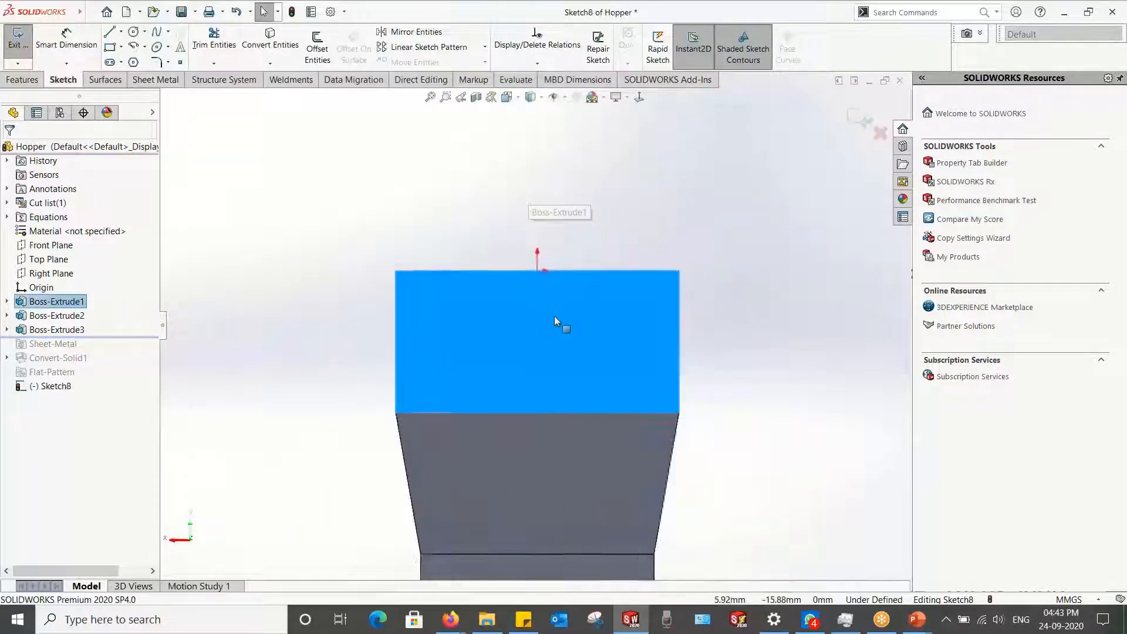
pyautogui.click(112, 33)
pyautogui.scroll(-3, 540, 297)
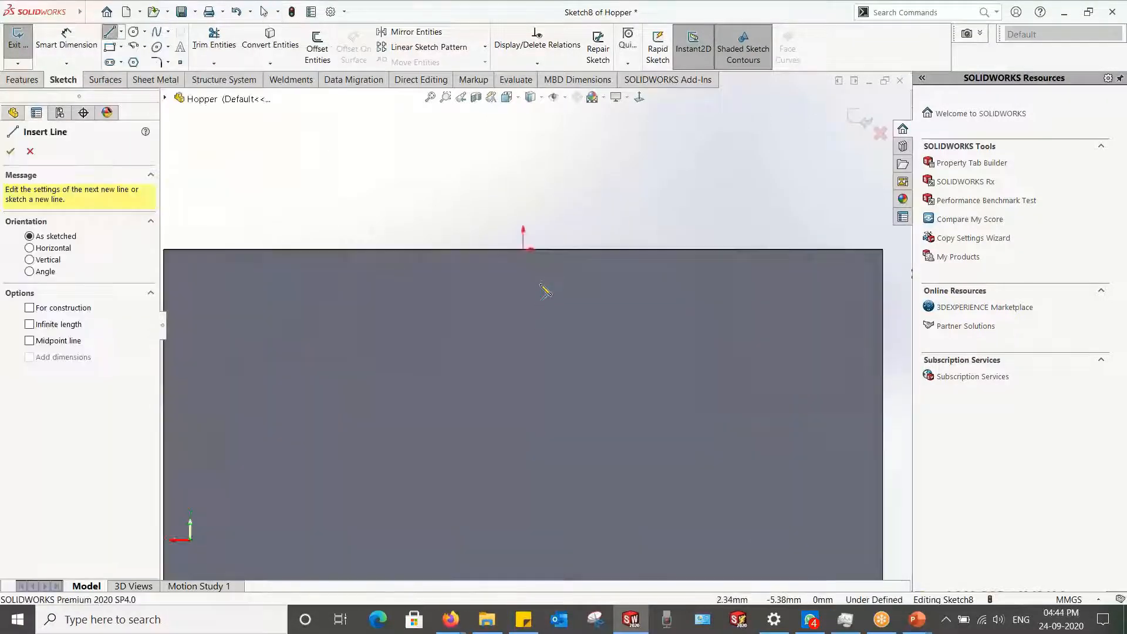
pyautogui.click(523, 249)
pyautogui.write('20')
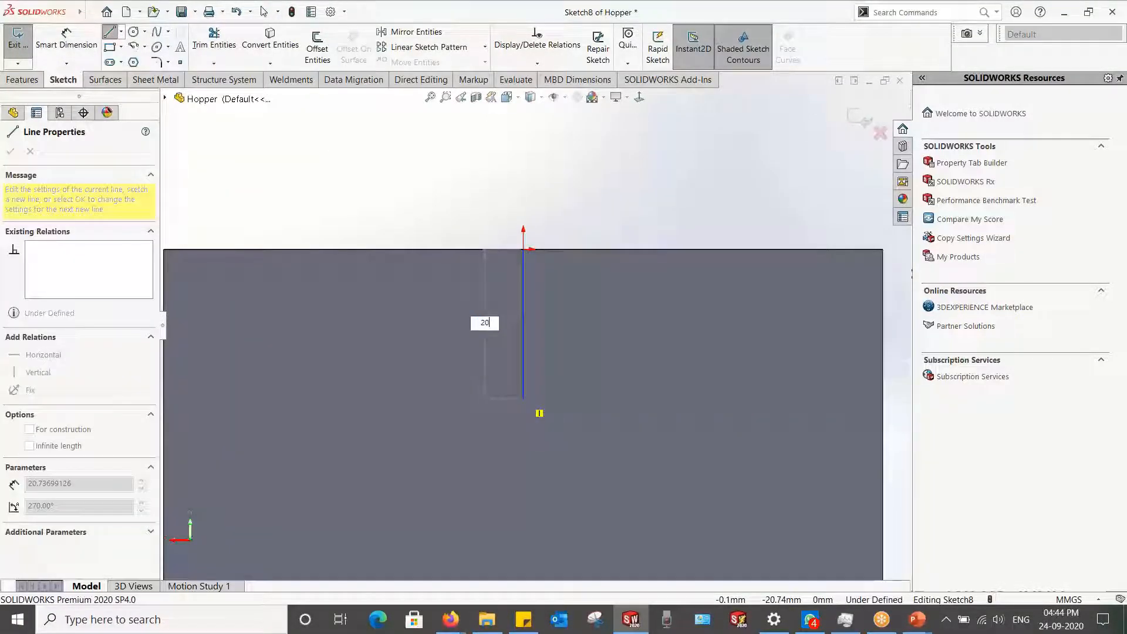
pyautogui.press('Return')
pyautogui.press('Escape')
pyautogui.press('Escape')
pyautogui.scroll(3, 480, 297)
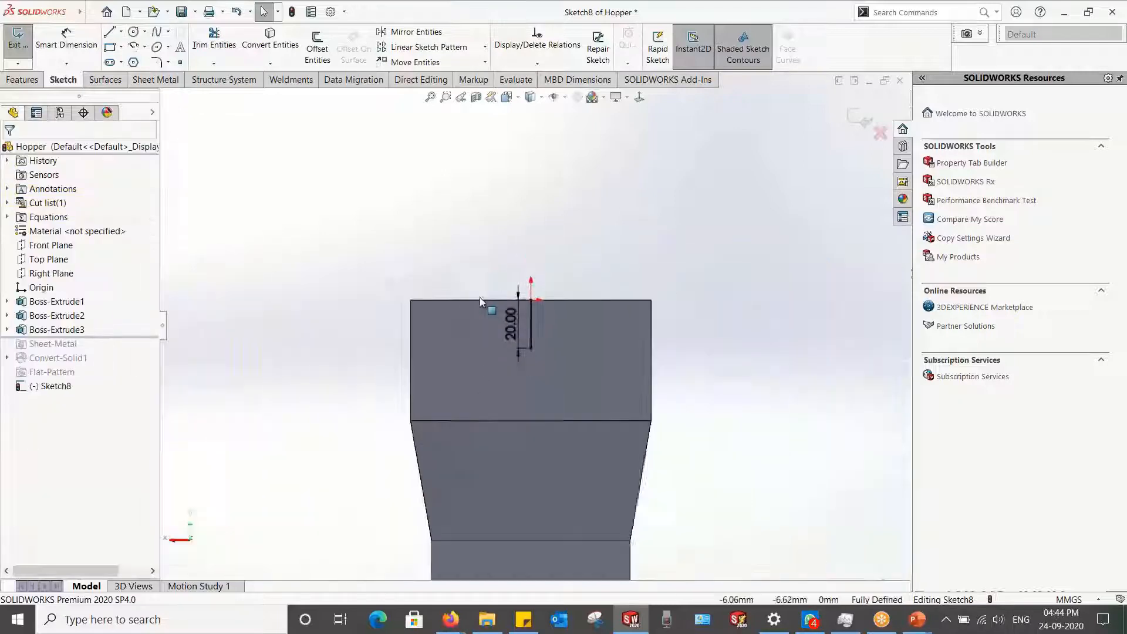
pyautogui.hotkey('ctrl', '7')
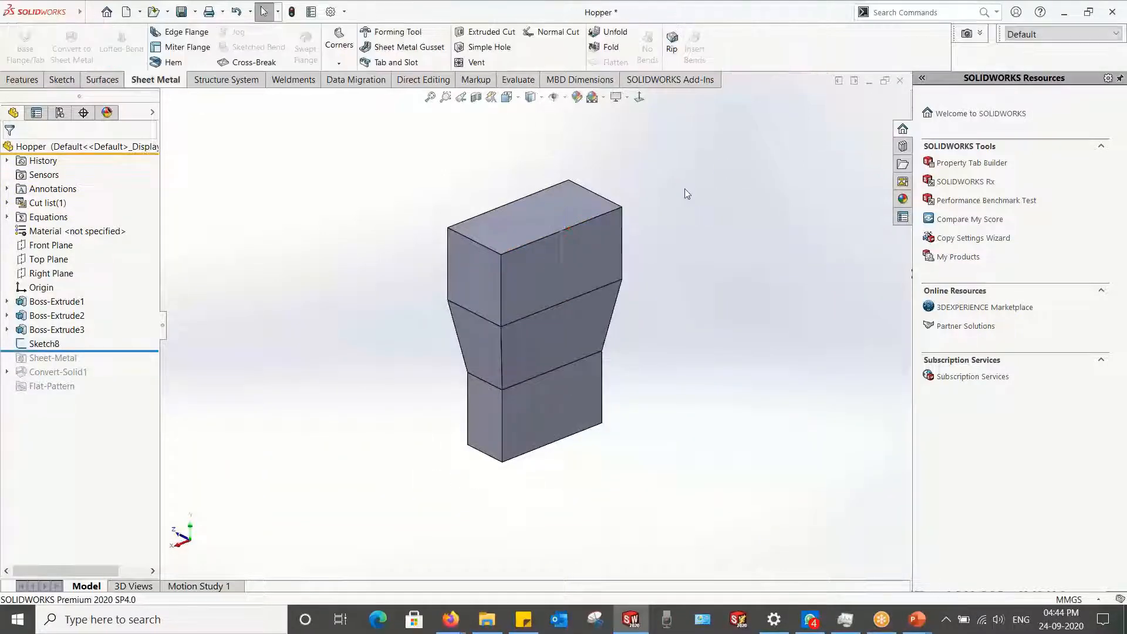
# Step: Roll the model forward to the end and add the line sketch to the sheet metal conversion as a rip sketch
pyautogui.moveTo(105, 353); pyautogui.dragTo(108, 404)
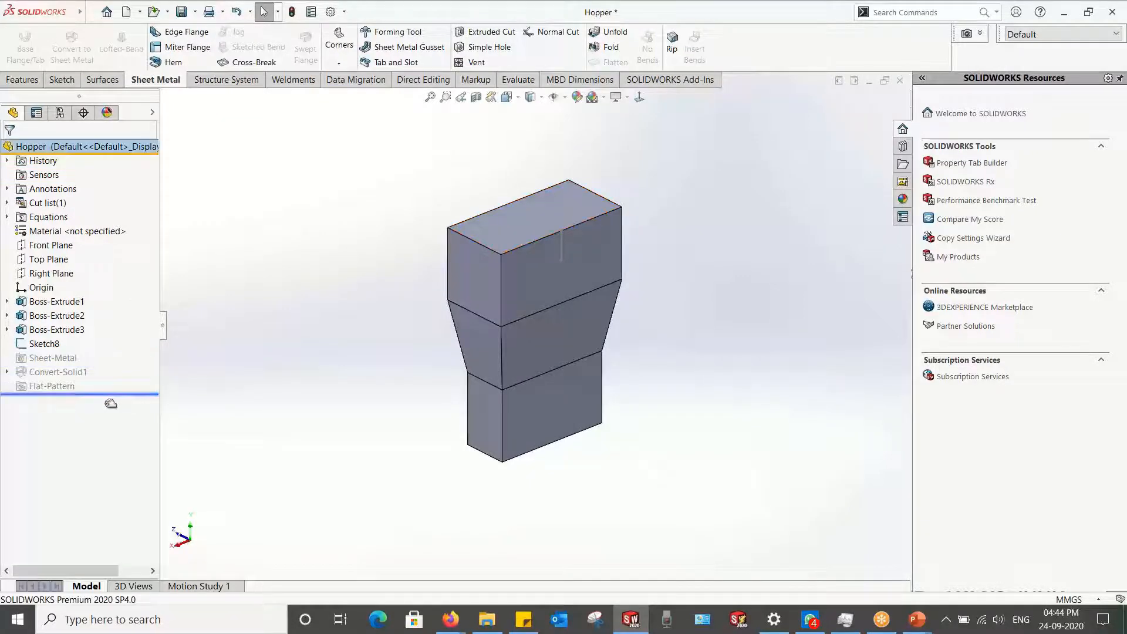
pyautogui.rightClick(54, 374)
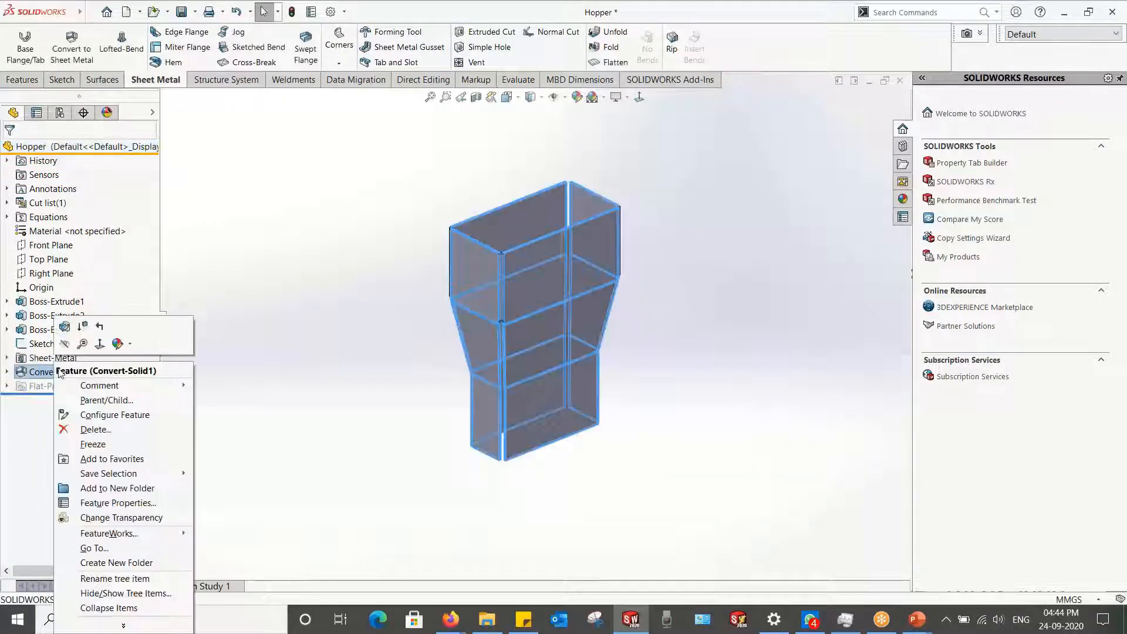
pyautogui.click(64, 330)
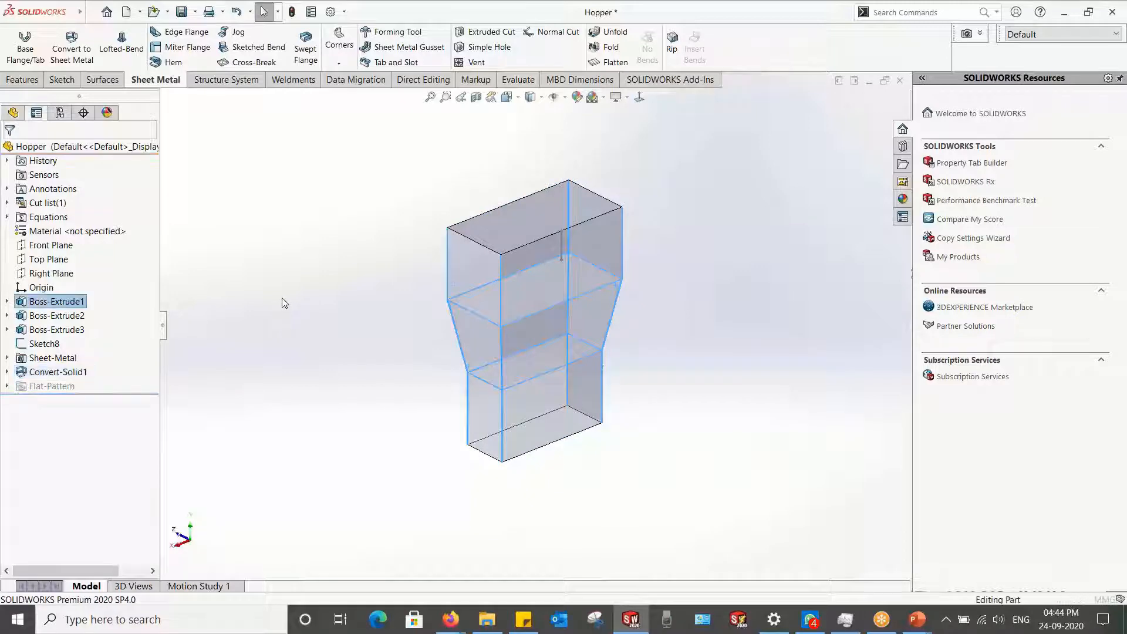
pyautogui.scroll(-5, 154, 386)
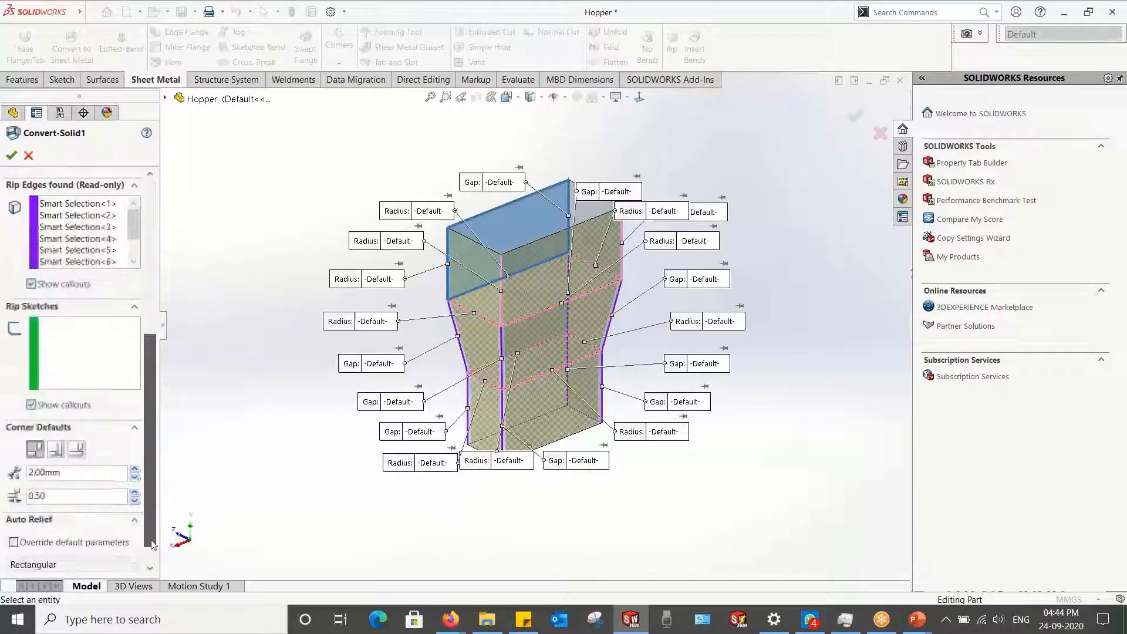
pyautogui.scroll(-3, 565, 274)
pyautogui.moveTo(565, 270); pyautogui.dragTo(537, 230, button='middle')
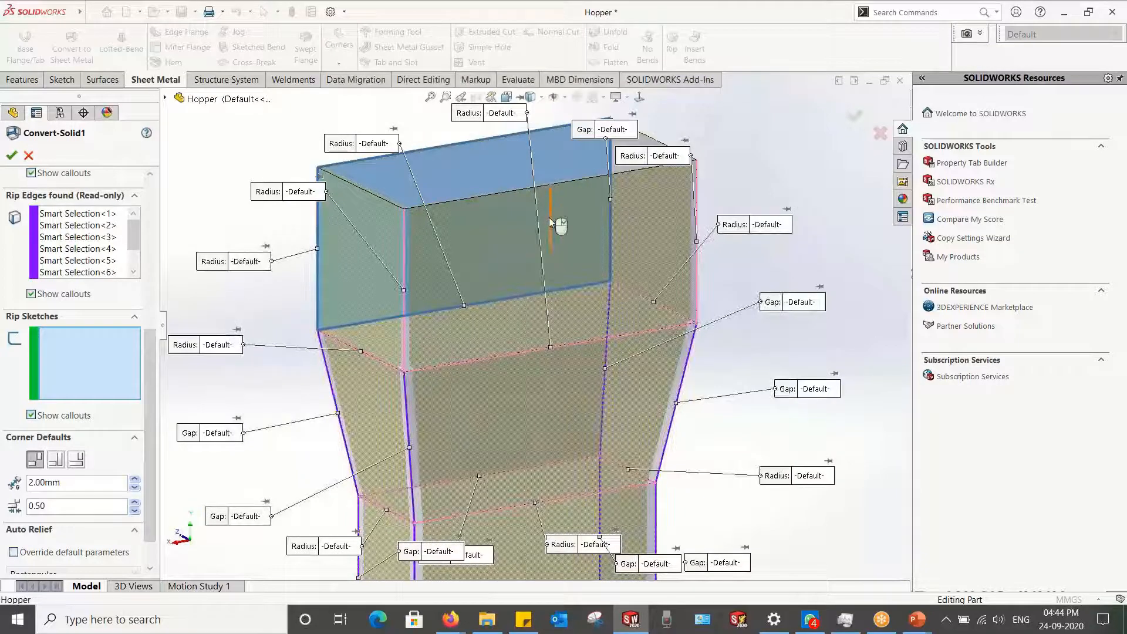
pyautogui.click(549, 218)
pyautogui.scroll(-8, 519, 265)
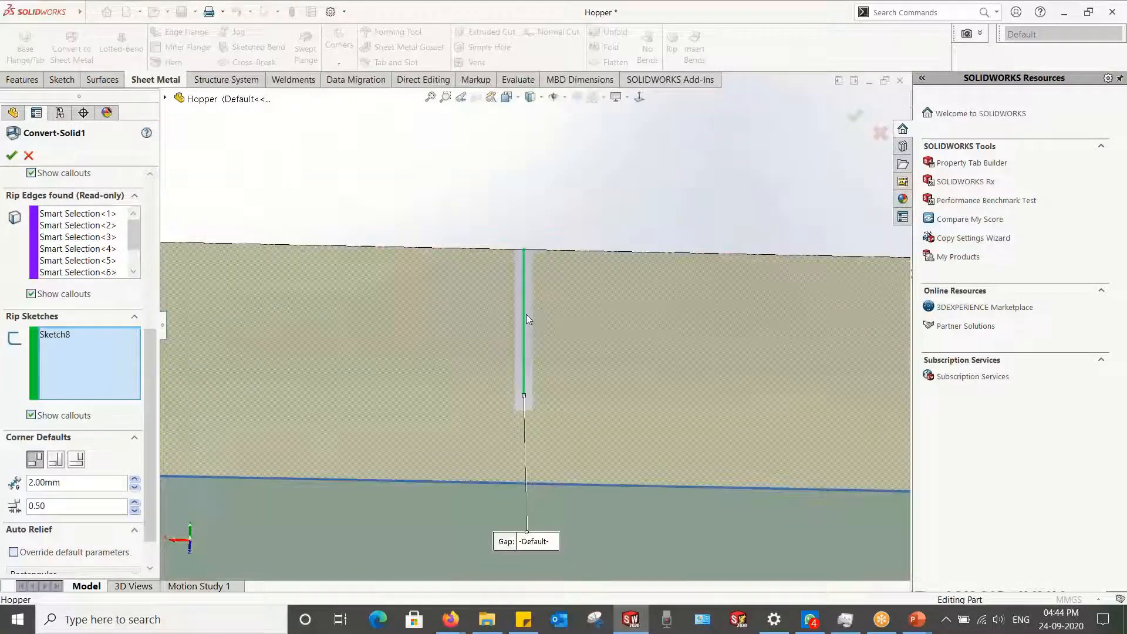
pyautogui.moveTo(527, 315); pyautogui.dragTo(524, 405, button='middle')
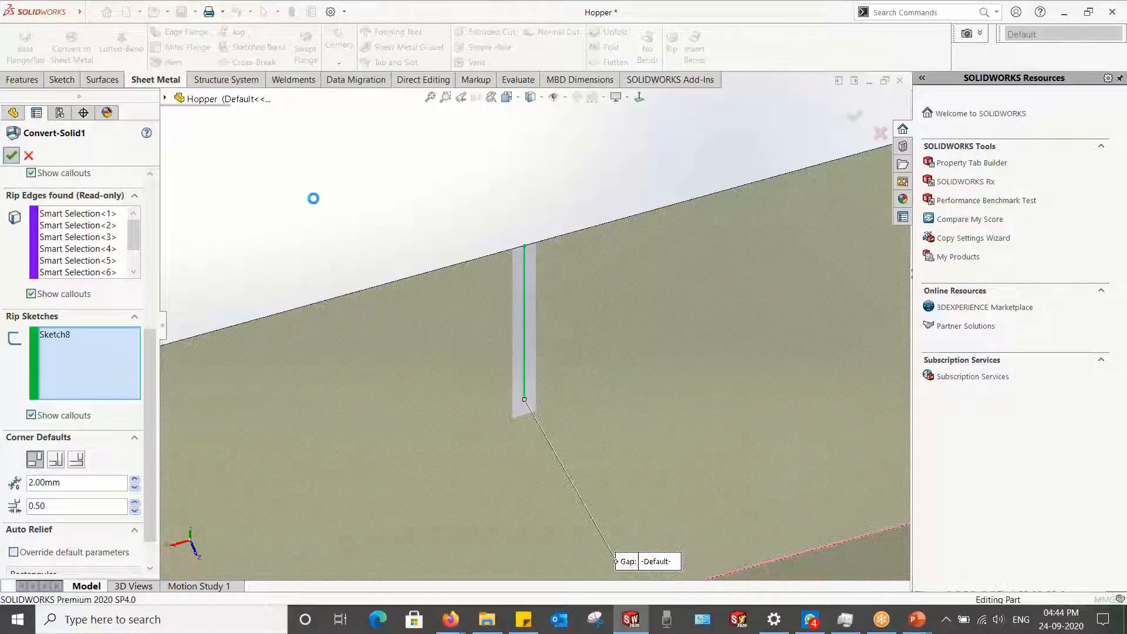
# Step: Examine the sketched rip in the hopper's upper wall and the corner gaps from several sides and through the opening
pyautogui.scroll(6, 537, 322)
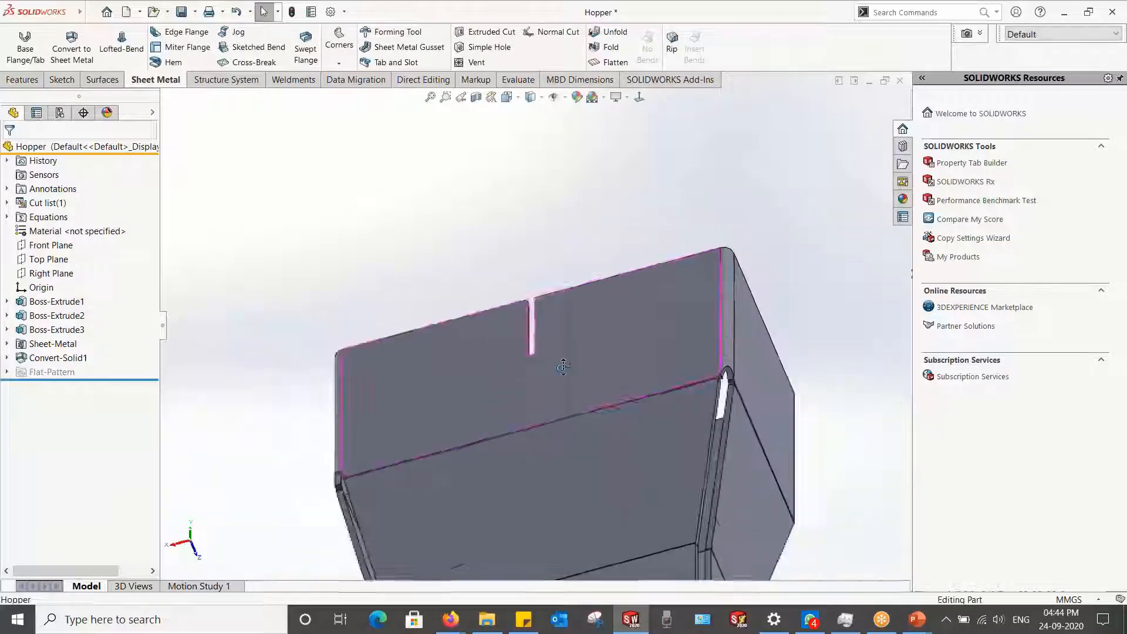
pyautogui.moveTo(561, 364); pyautogui.dragTo(599, 441, button='middle')
pyautogui.scroll(-3, 636, 284)
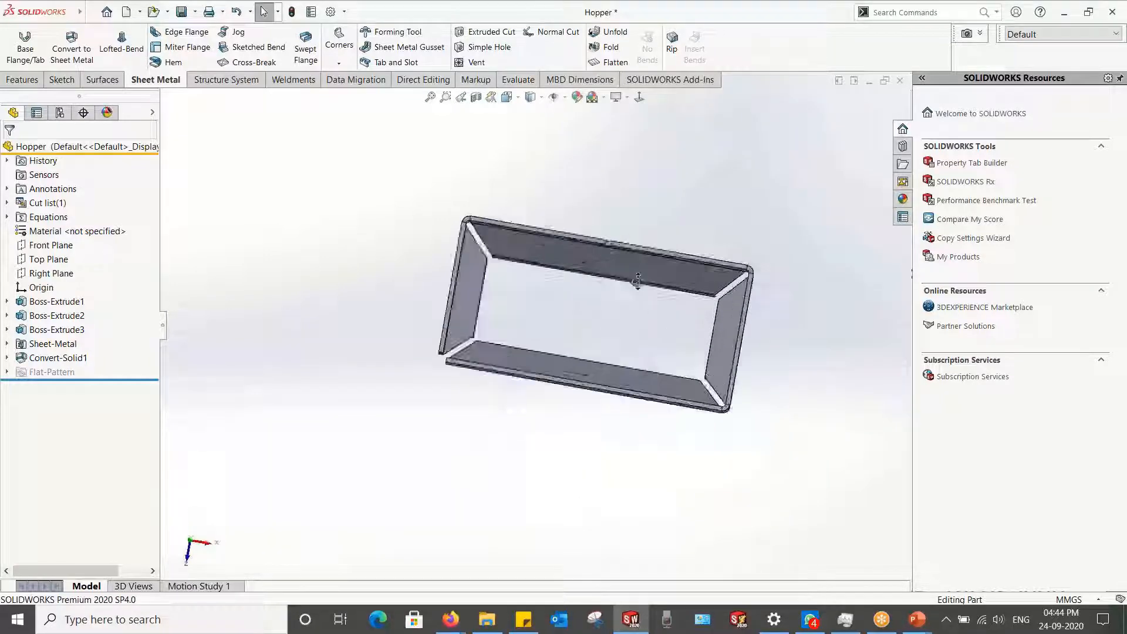
pyautogui.moveTo(637, 284); pyautogui.dragTo(664, 241, button='middle')
pyautogui.scroll(5, 645, 232)
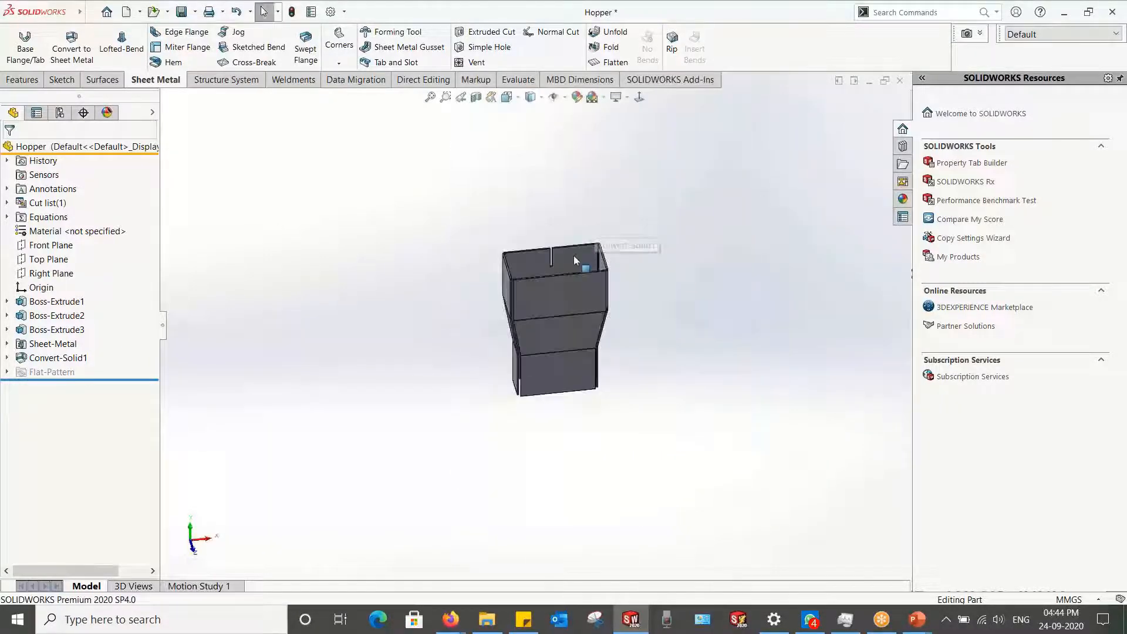
pyautogui.scroll(-5, 573, 255)
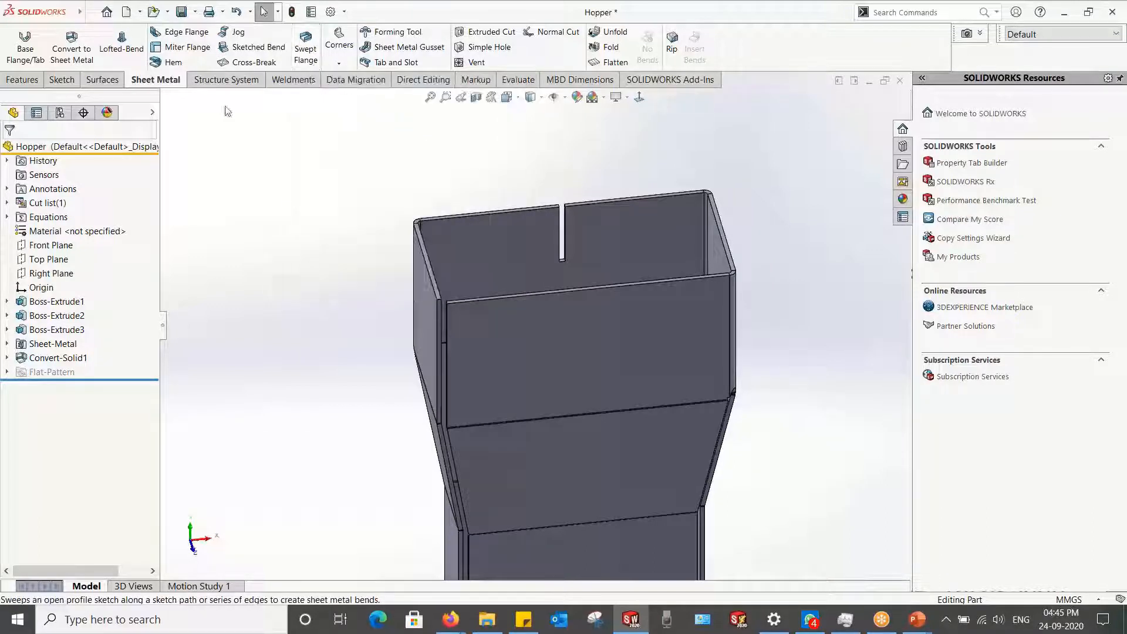
pyautogui.scroll(3, 514, 334)
pyautogui.scroll(-2, 513, 333)
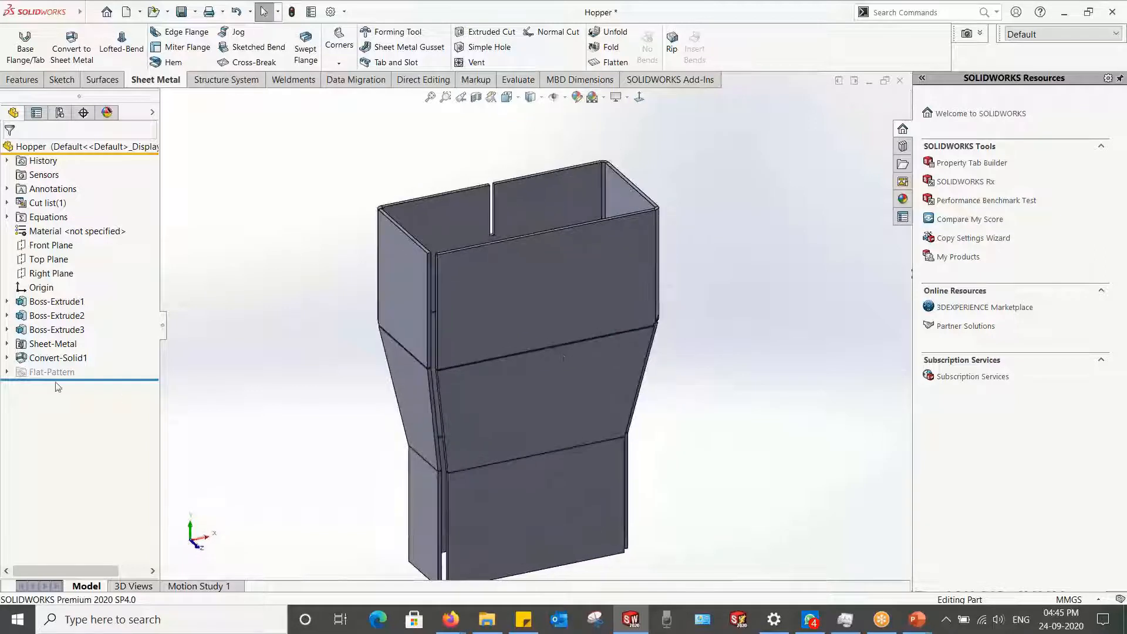
pyautogui.press('z')
pyautogui.press('z')
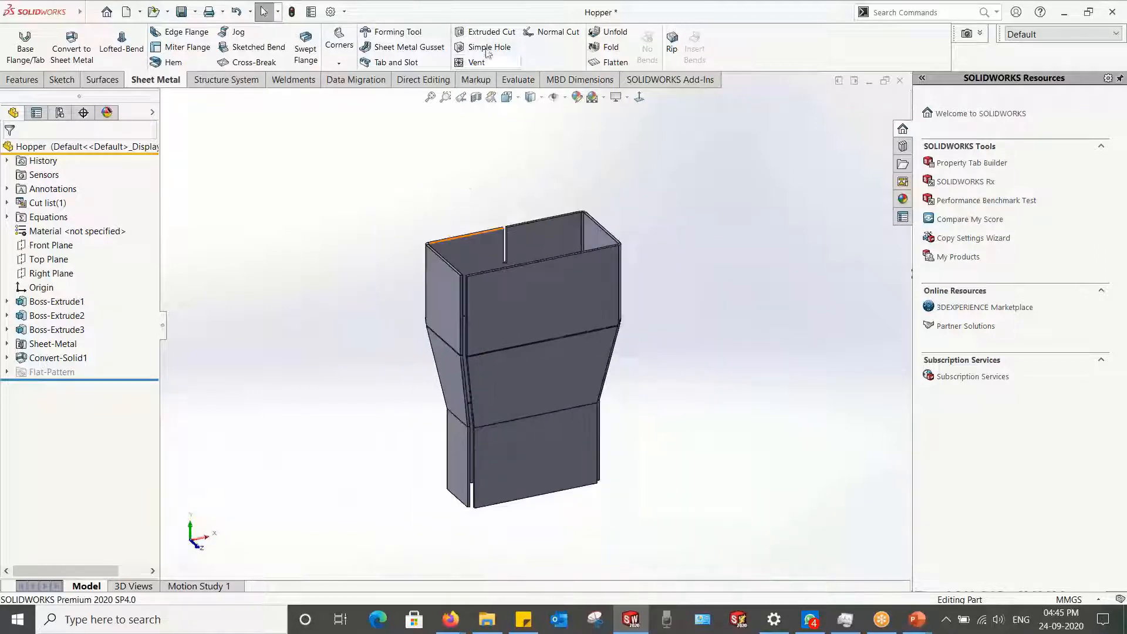
# Step: Flatten the sheet metal hopper, view the flat pattern face-on, and check the flat body's options for exporting to DXF / DWG
pyautogui.click(608, 63)
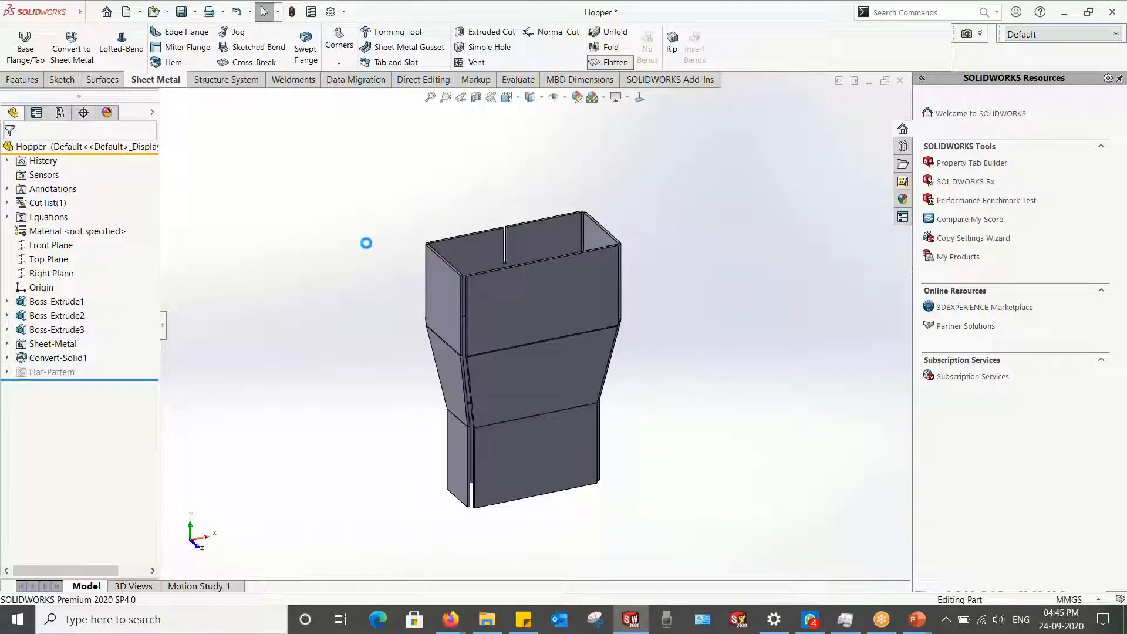
pyautogui.click(639, 97)
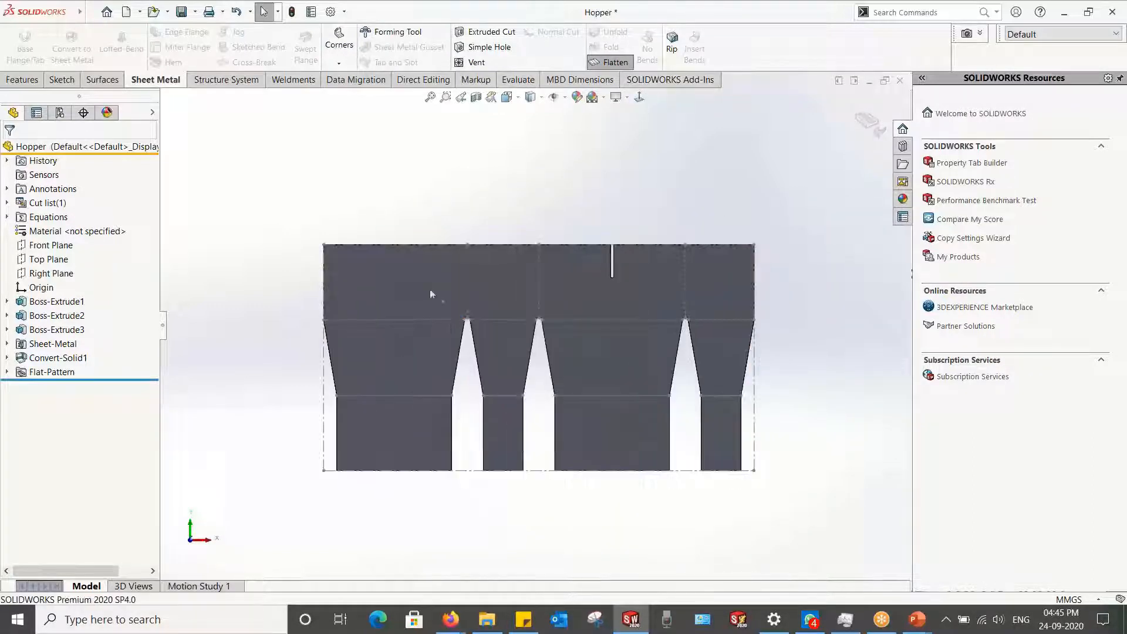
pyautogui.moveTo(558, 345); pyautogui.dragTo(560, 379, button='middle')
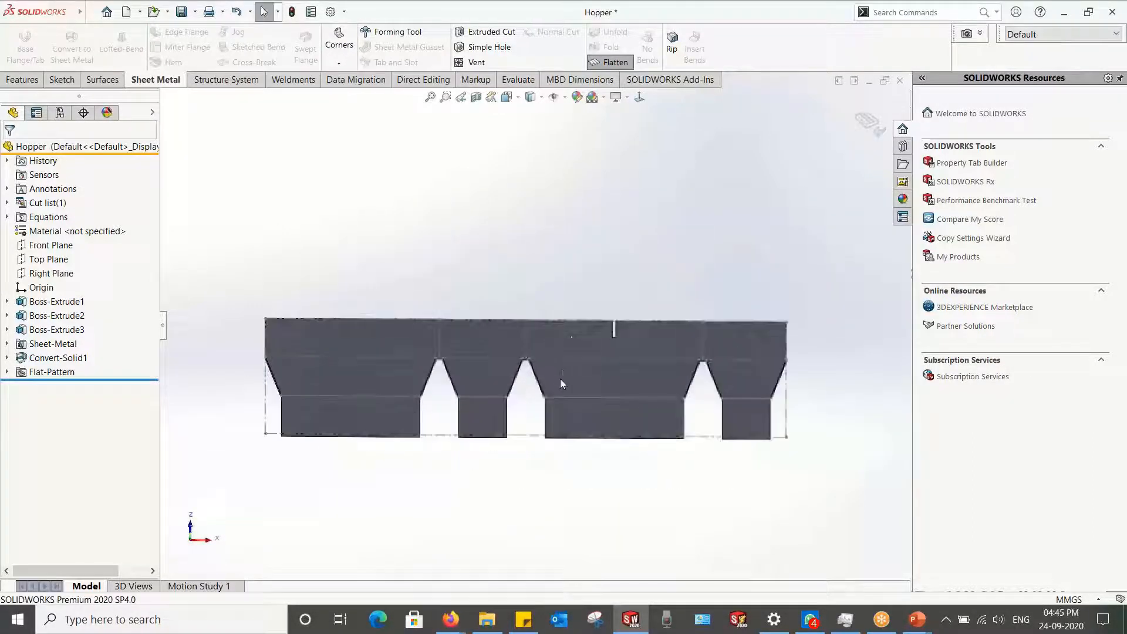
pyautogui.rightClick(559, 376)
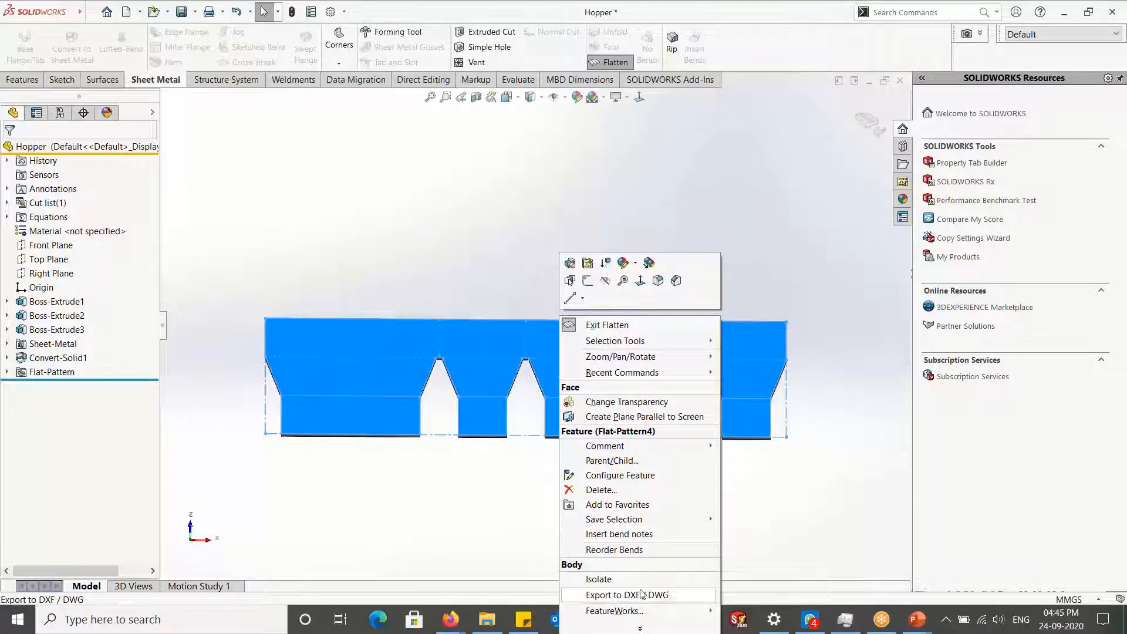
pyautogui.click(443, 510)
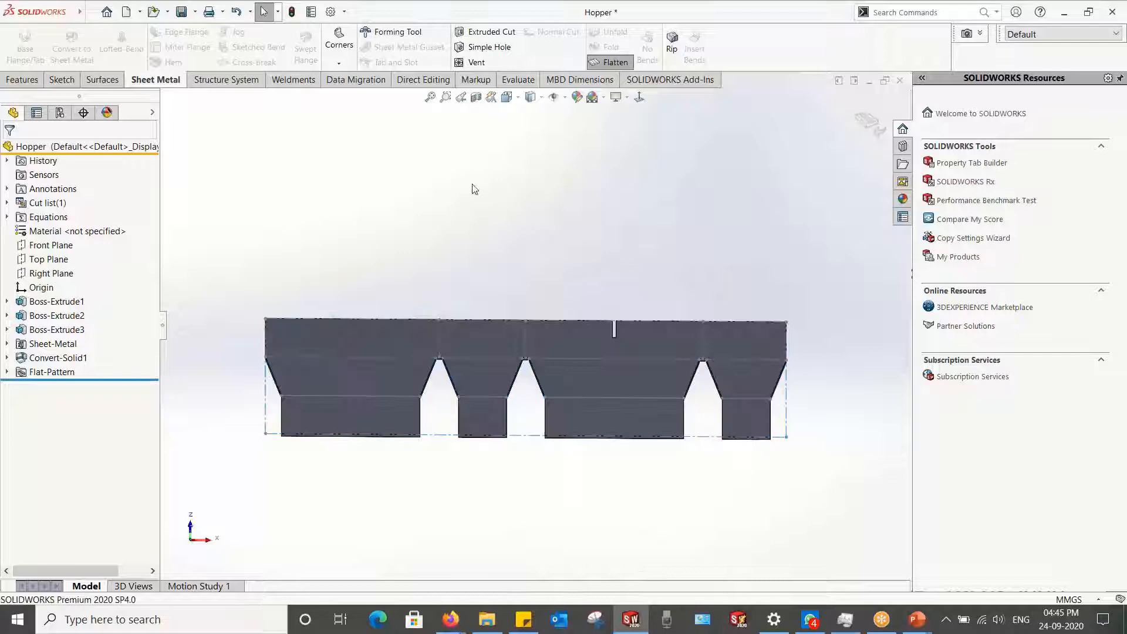
# Step: Exit the flattened state and view the folded hopper from an angled side
pyautogui.click(639, 97)
pyautogui.click(869, 122)
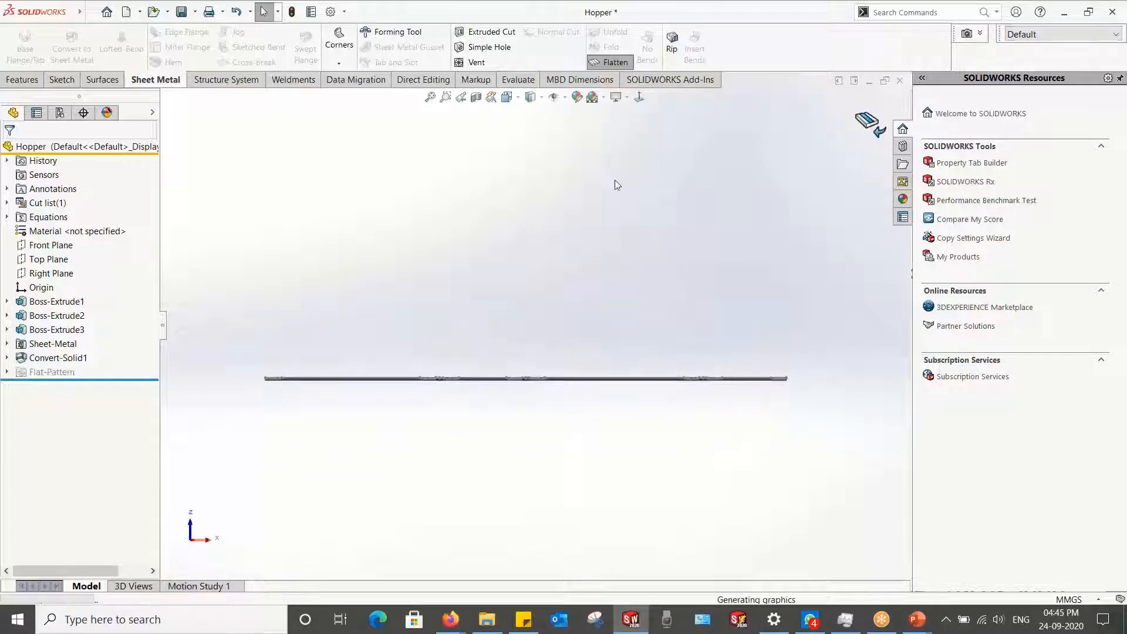
pyautogui.scroll(3, 416, 317)
pyautogui.moveTo(416, 336); pyautogui.dragTo(509, 461, button='middle')
pyautogui.scroll(3, 477, 380)
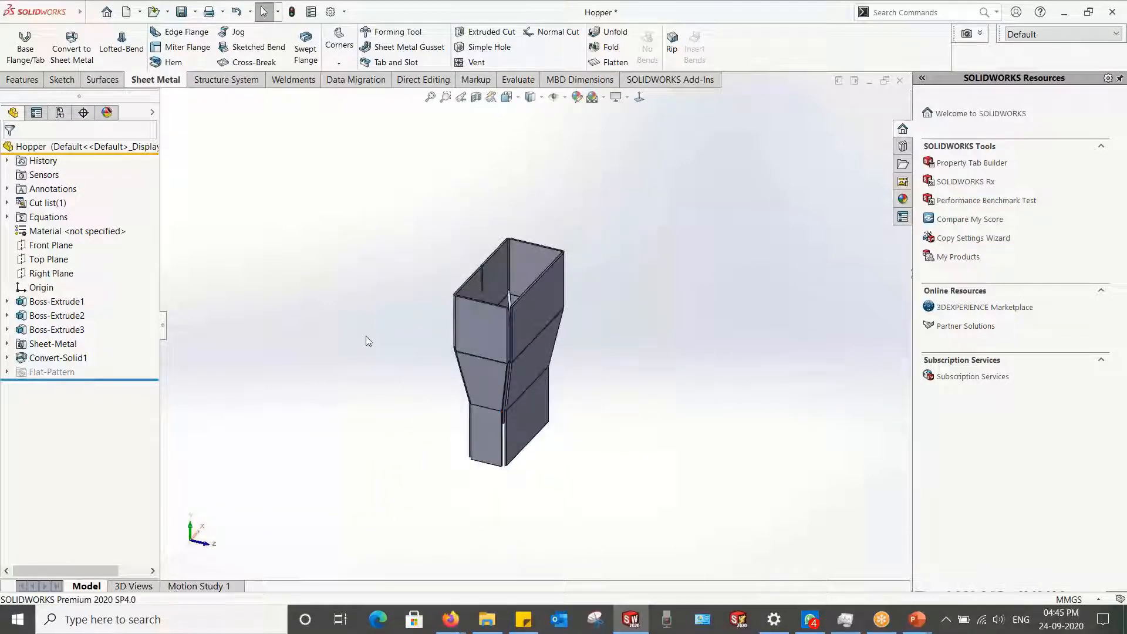
# Step: Switch to the presentation slide on Convert to Sheet Metal, Insert Bend and Rip, and return to SOLIDWORKS
pyautogui.hotkey('alt', 'Tab')
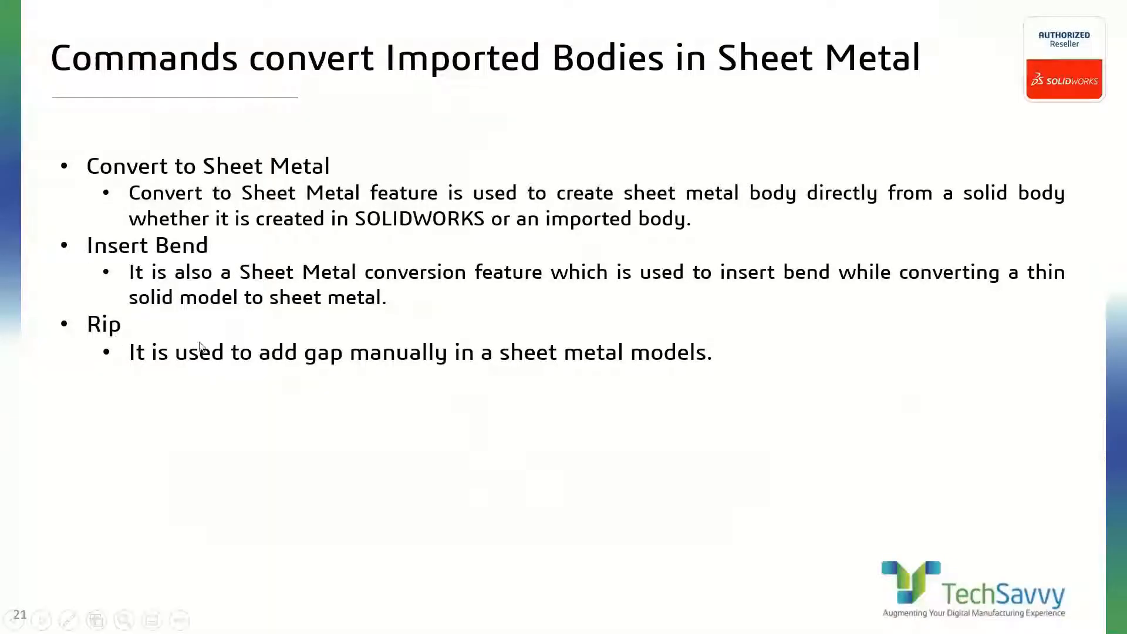
pyautogui.hotkey('alt', 'Tab')
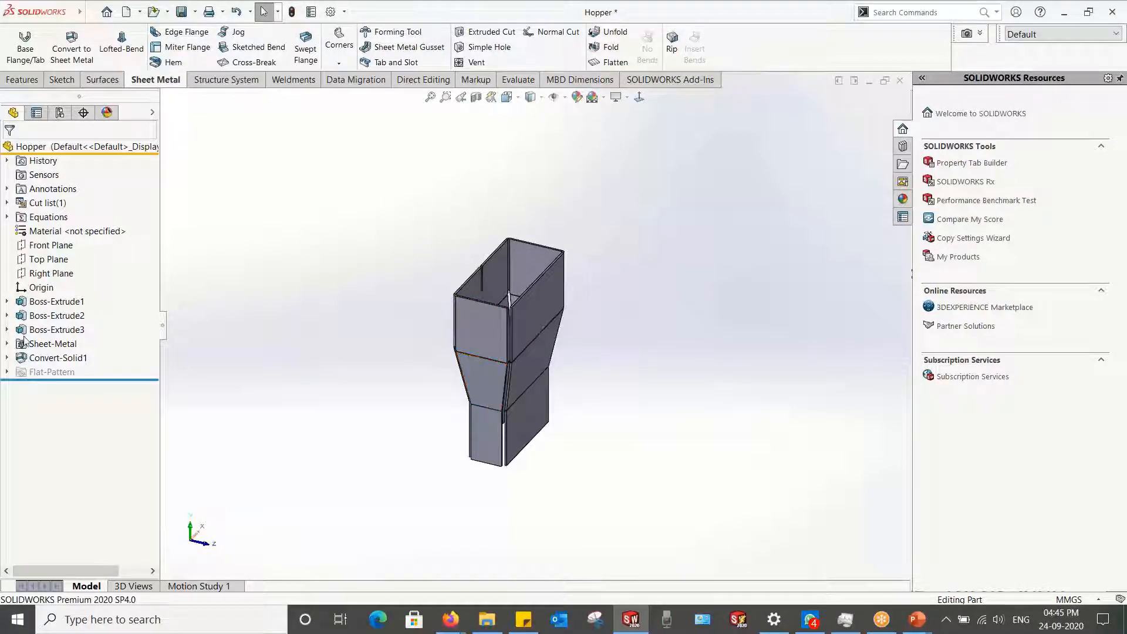
# Step: Delete the Sheet-Metal feature together with its dependent conversion and flat pattern features
pyautogui.click(24, 360)
pyautogui.keyDown('ctrl'); pyautogui.click(32, 345); pyautogui.keyUp('ctrl')
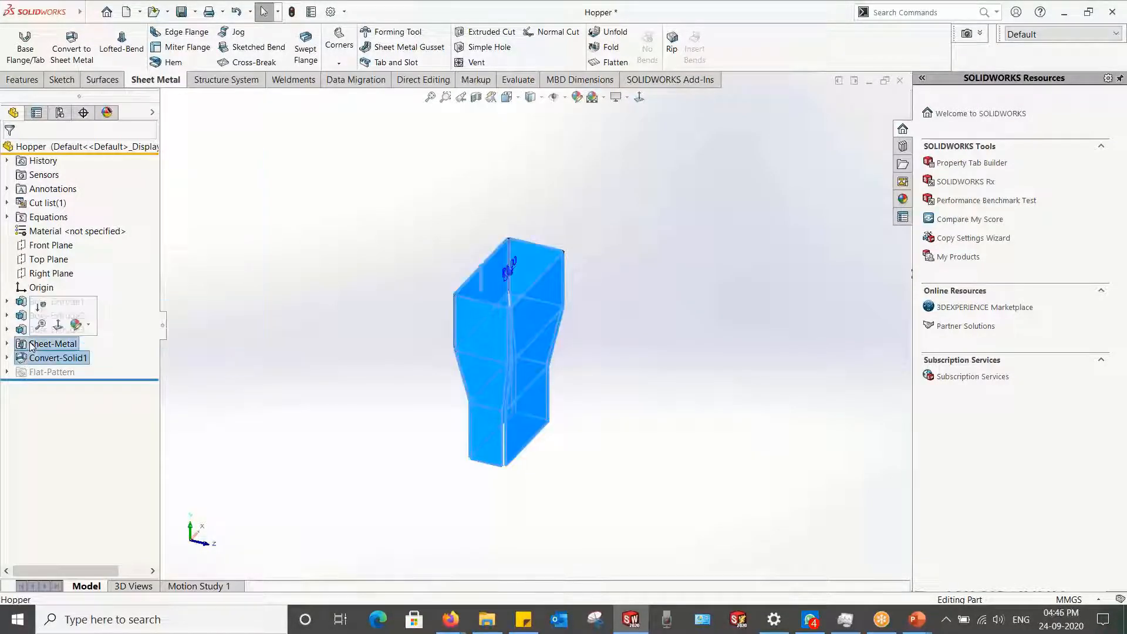
pyautogui.click(32, 345)
pyautogui.press('Delete')
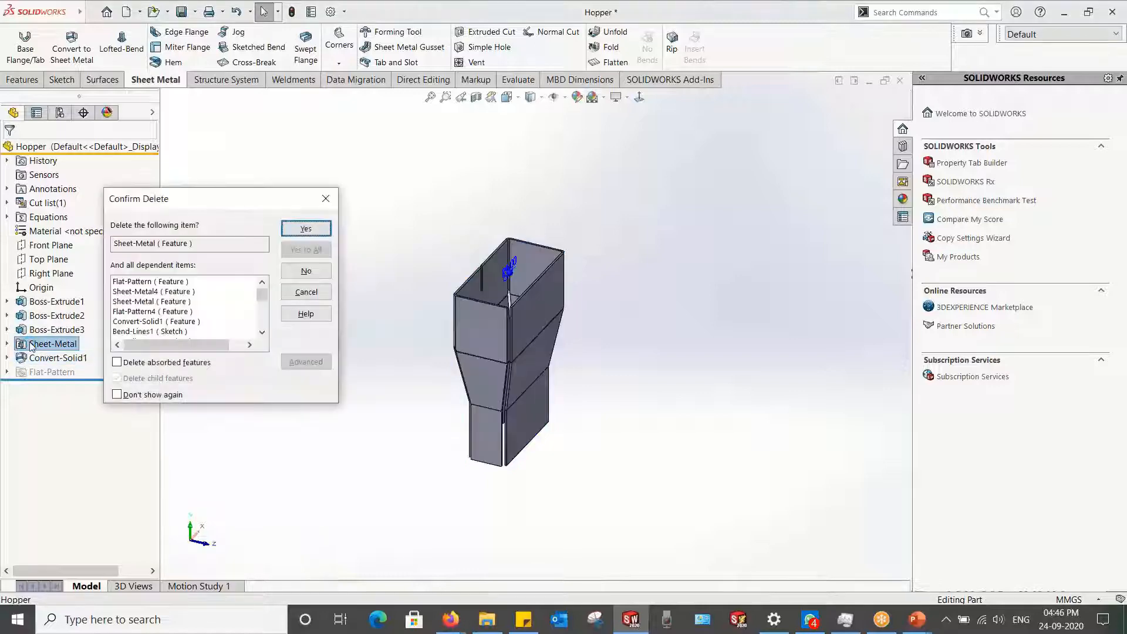
pyautogui.click(306, 229)
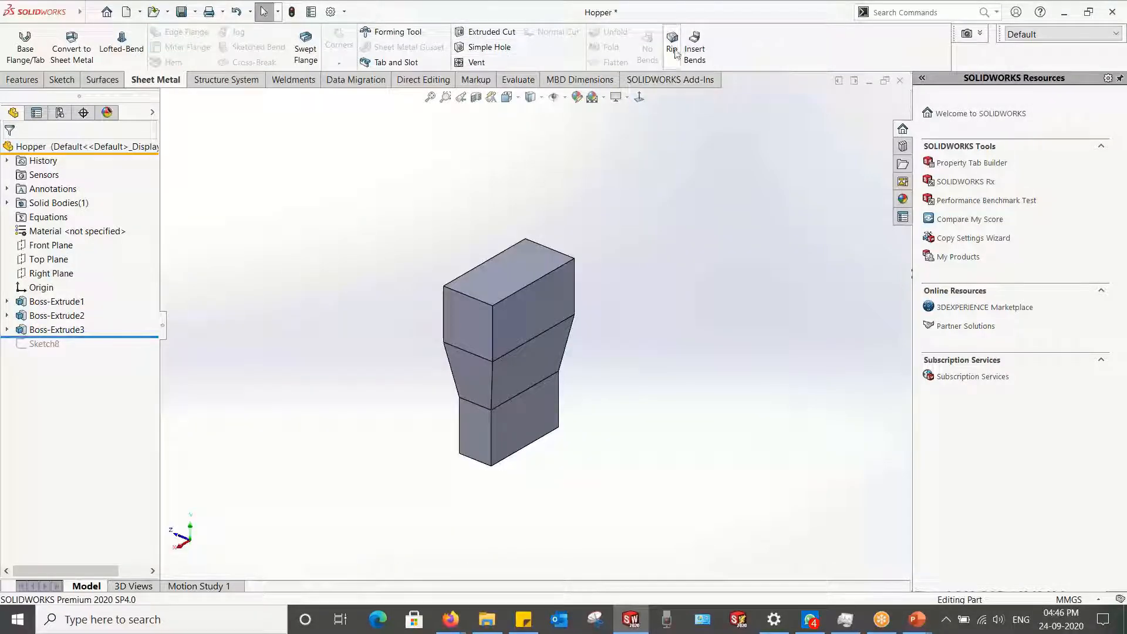
# Step: Shell the solid hopper to a 1.50 mm wall thickness, removing its top and bottom faces
pyautogui.scroll(2, 552, 183)
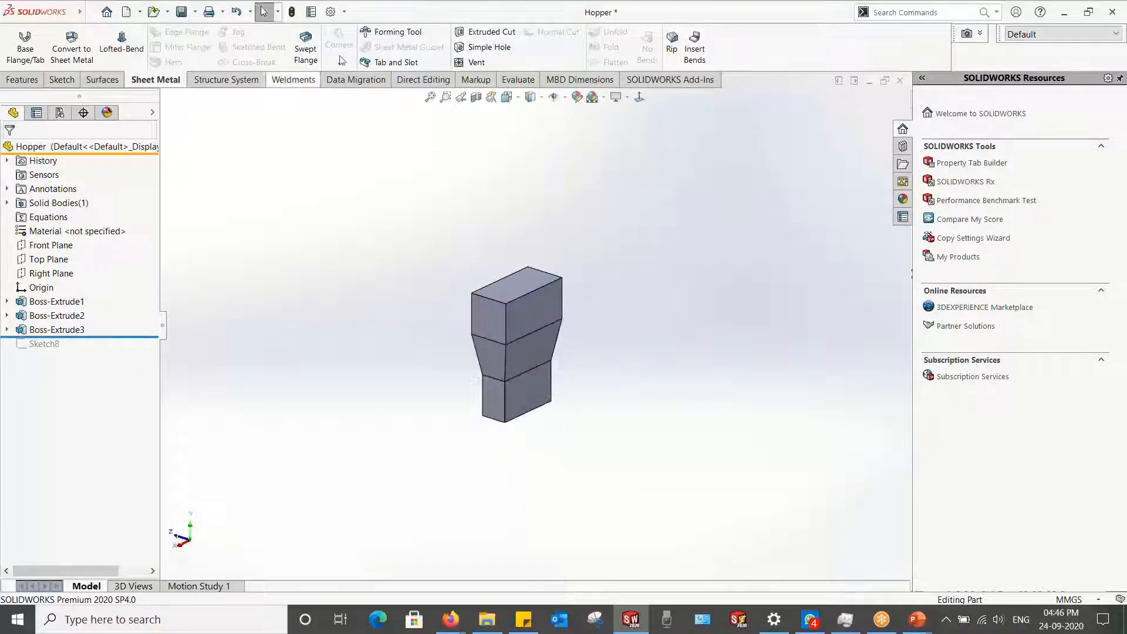
pyautogui.click(22, 80)
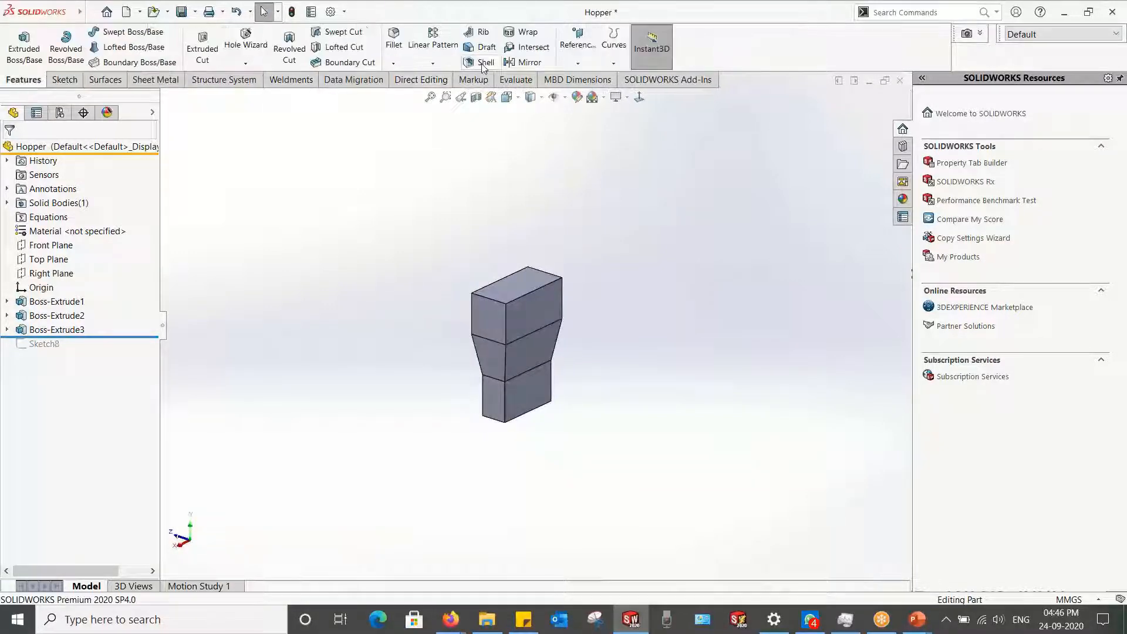
pyautogui.scroll(-5, 524, 322)
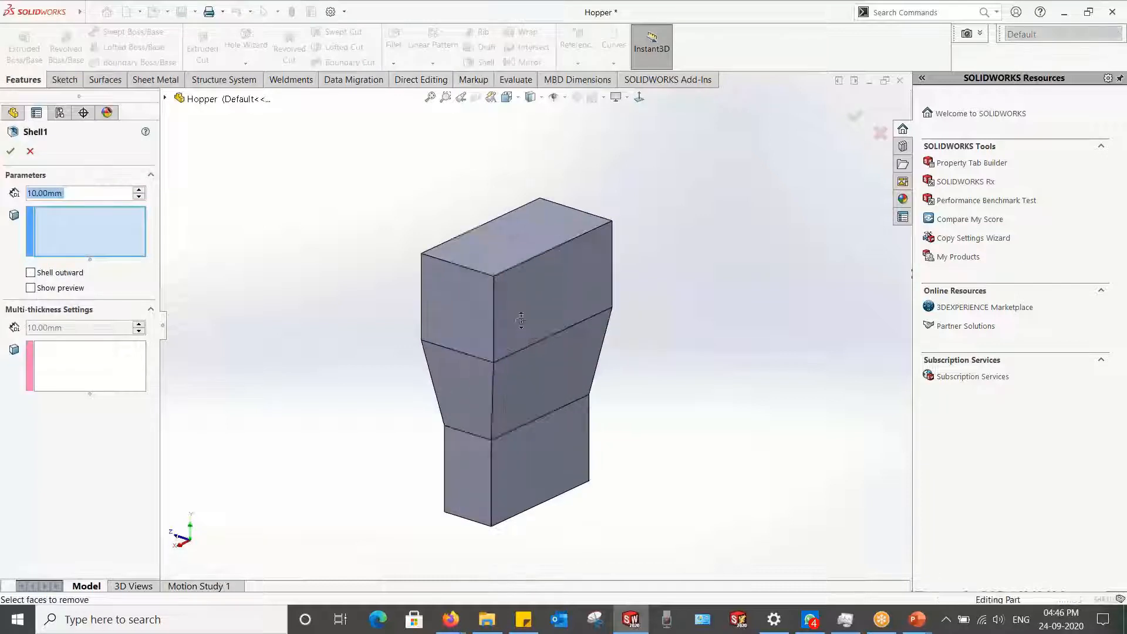
pyautogui.click(508, 262)
pyautogui.moveTo(509, 261); pyautogui.dragTo(490, 381, button='middle')
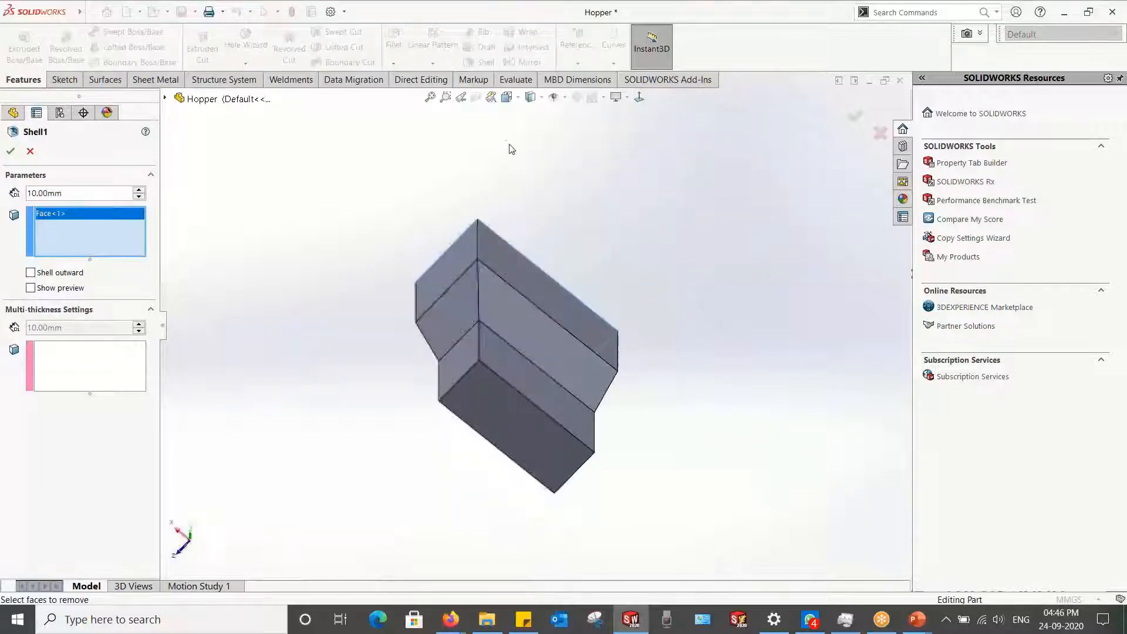
pyautogui.click(485, 411)
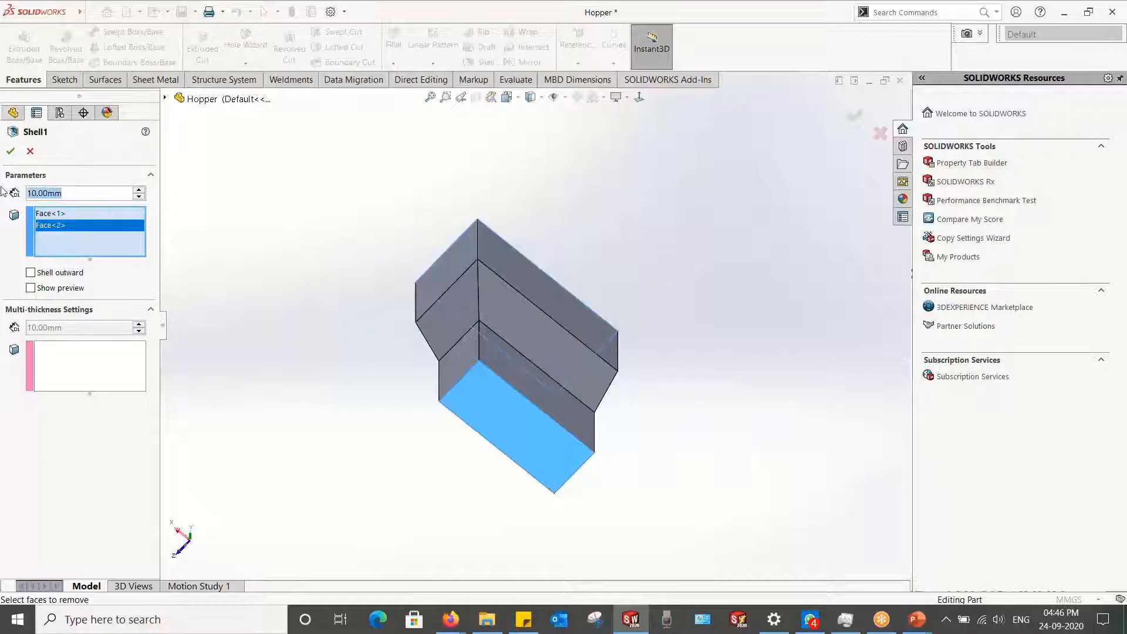
pyautogui.write('1.50')
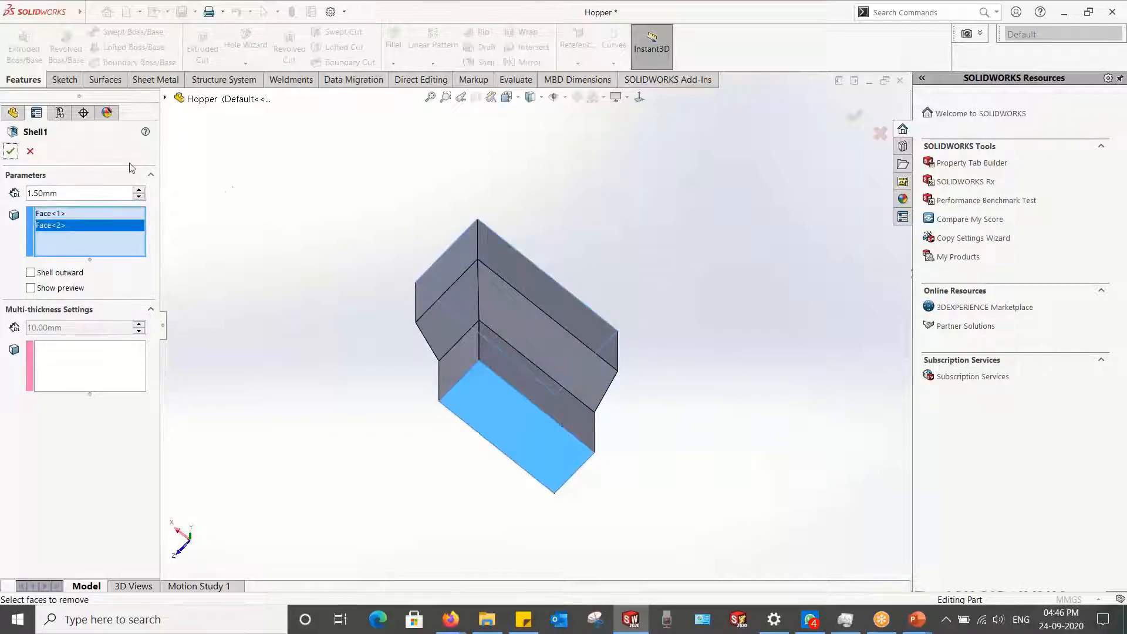
pyautogui.click(10, 151)
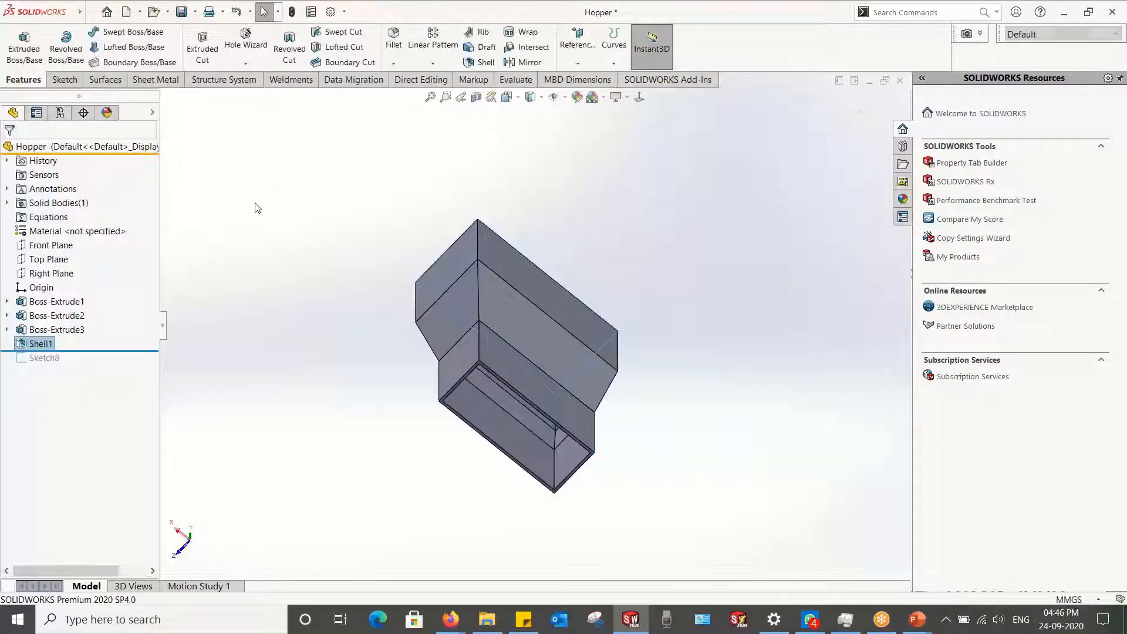
# Step: Start a Rip and select the upper, tapered and lower edges along one vertical corner of the shelled hopper
pyautogui.moveTo(254, 206); pyautogui.dragTo(591, 284, button='middle')
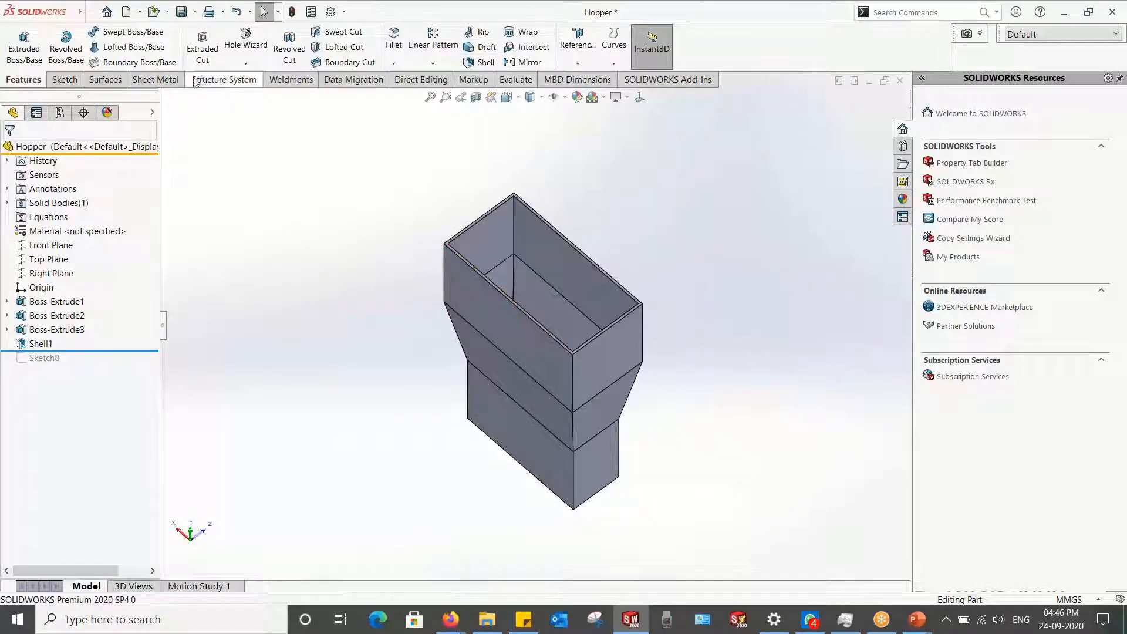
pyautogui.click(156, 79)
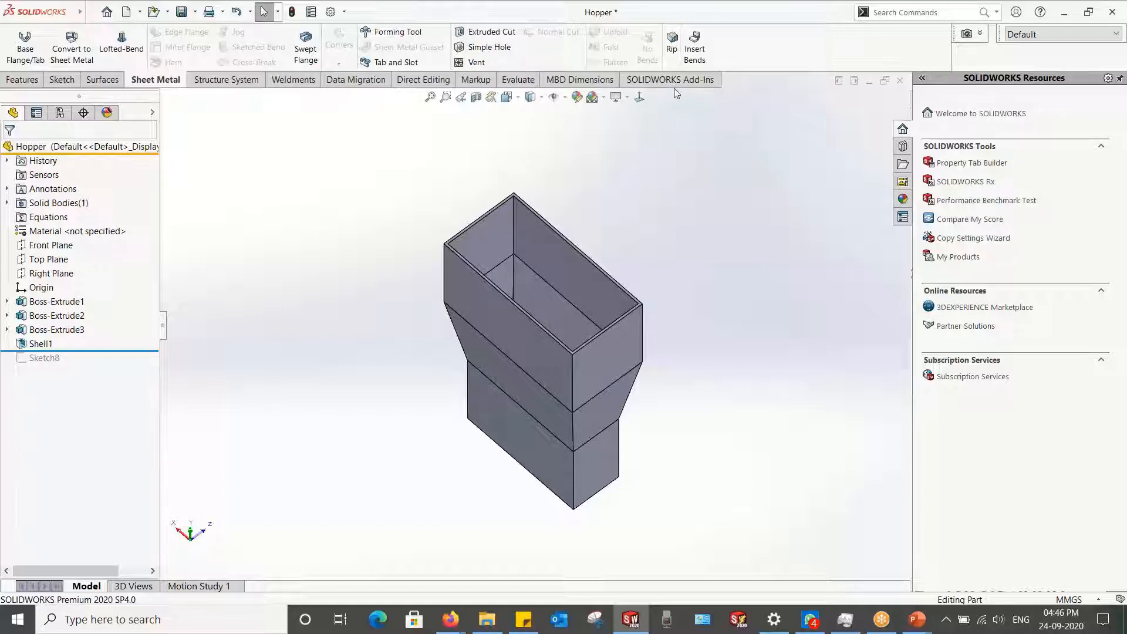
pyautogui.click(672, 44)
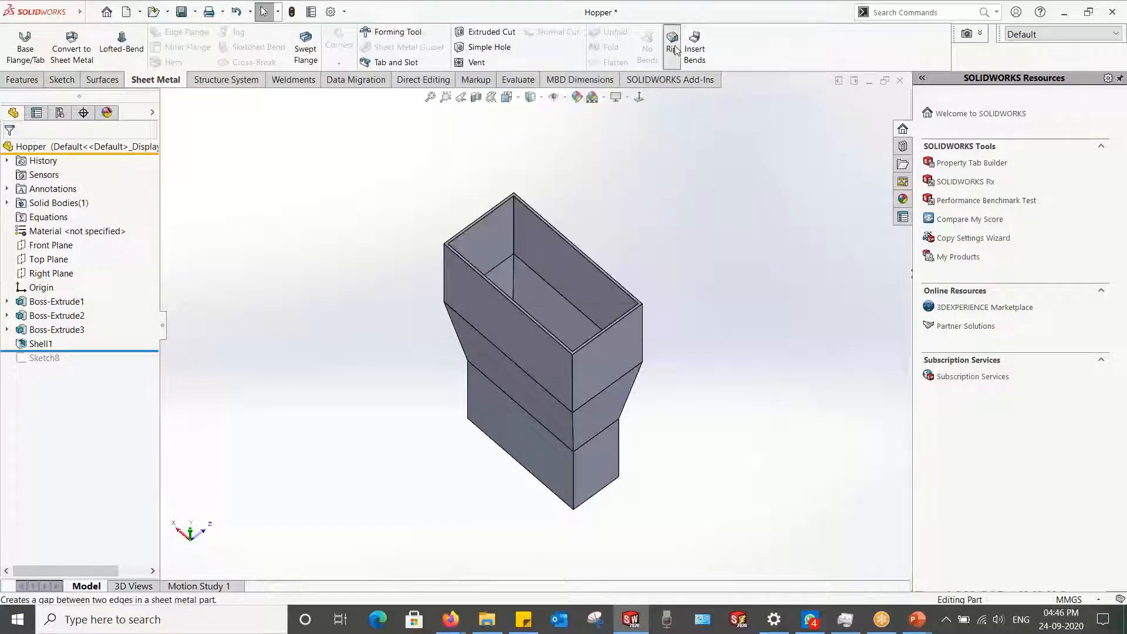
pyautogui.moveTo(563, 329); pyautogui.dragTo(458, 318, button='middle')
pyautogui.scroll(-3, 534, 330)
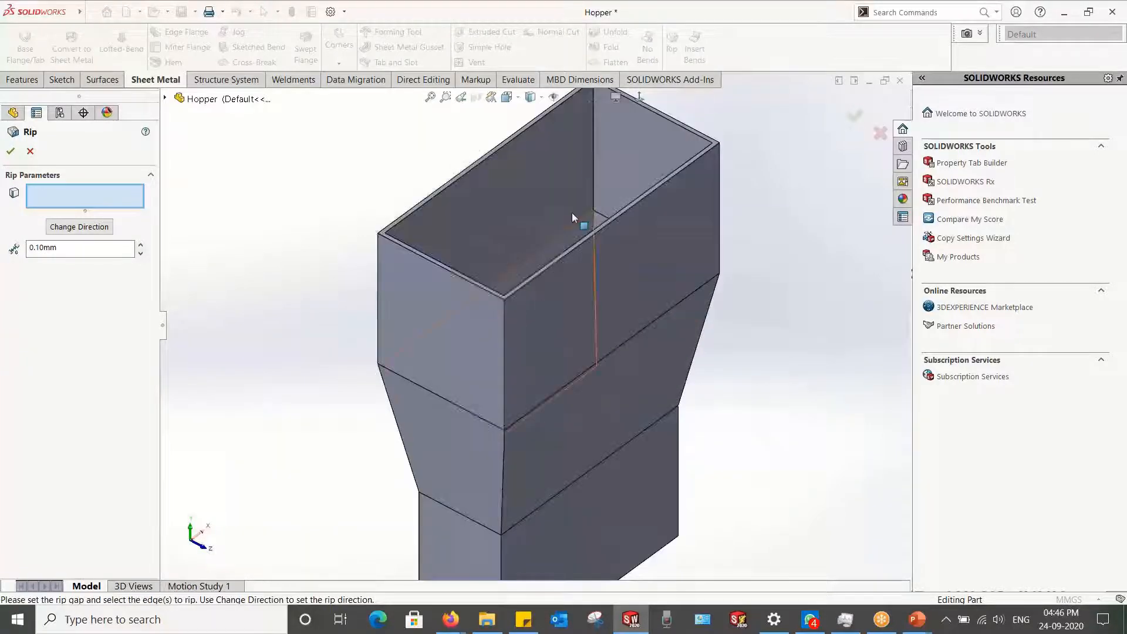
pyautogui.click(594, 147)
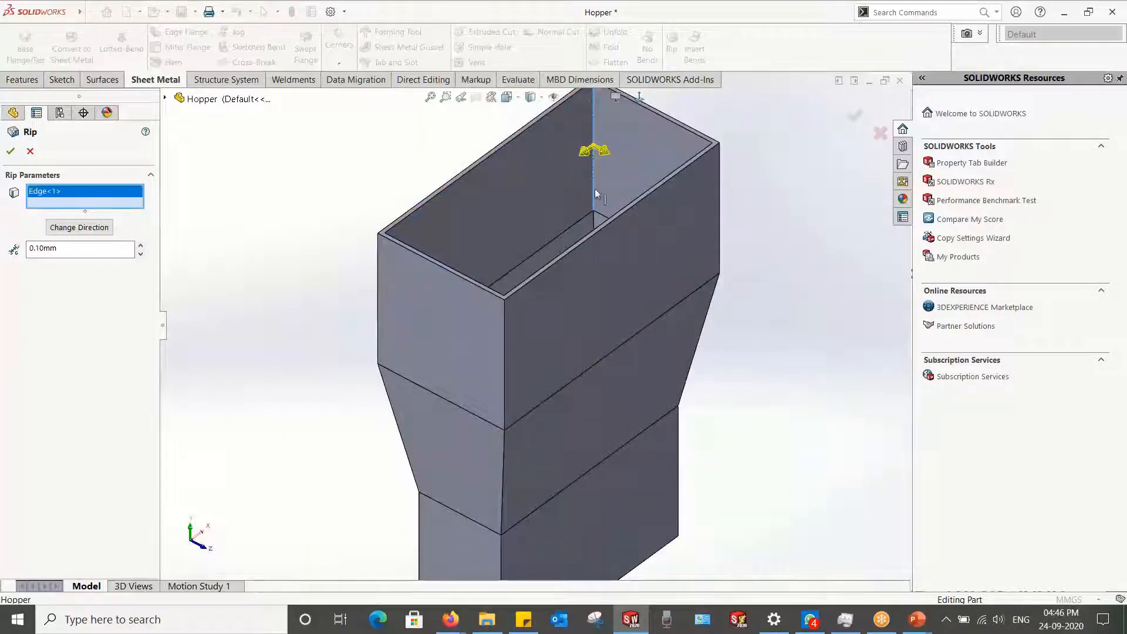
pyautogui.moveTo(594, 189); pyautogui.dragTo(667, 300, button='middle')
pyautogui.click(596, 243)
pyautogui.click(587, 306)
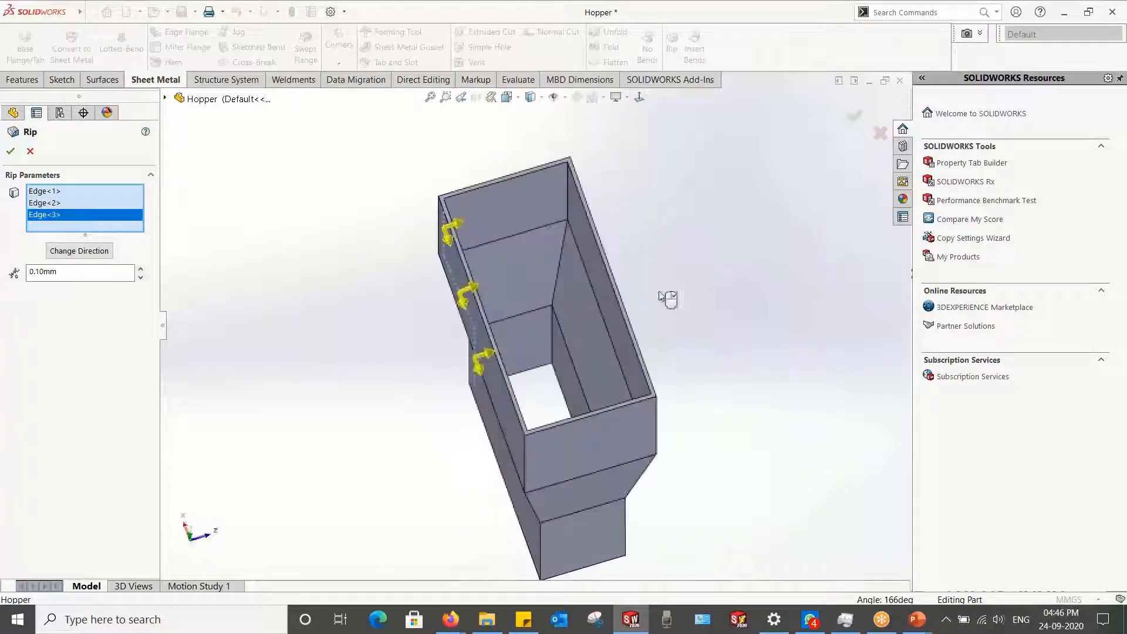
# Step: Add the tapered and lower inner edges of the other three hopper corners to the rip selection
pyautogui.click(560, 256)
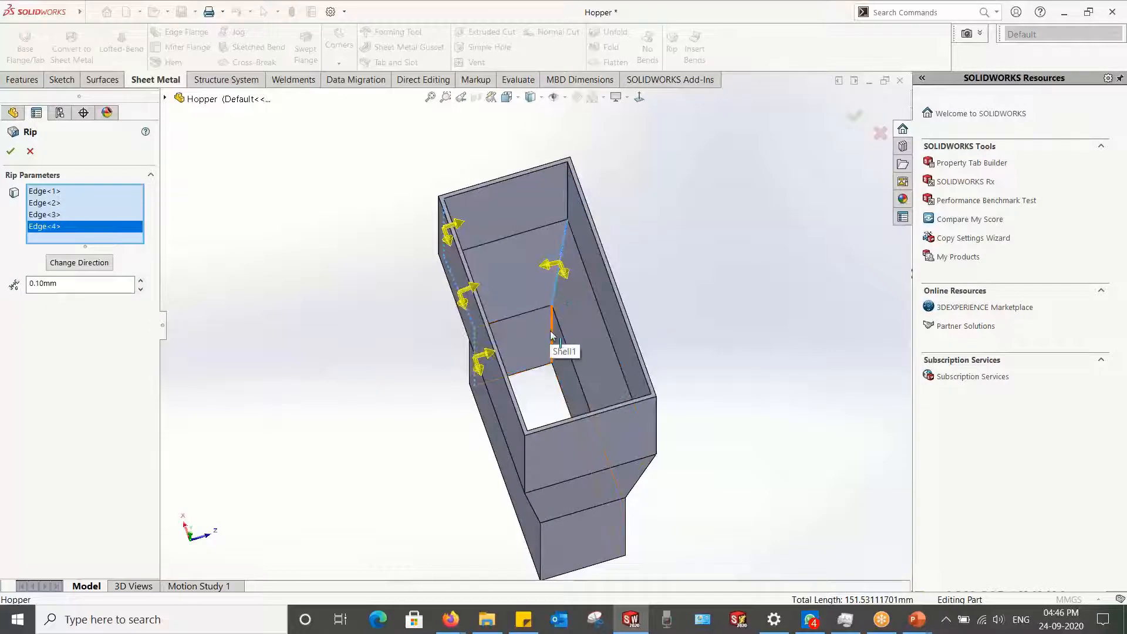
pyautogui.click(551, 336)
pyautogui.moveTo(555, 337); pyautogui.dragTo(512, 237, button='middle')
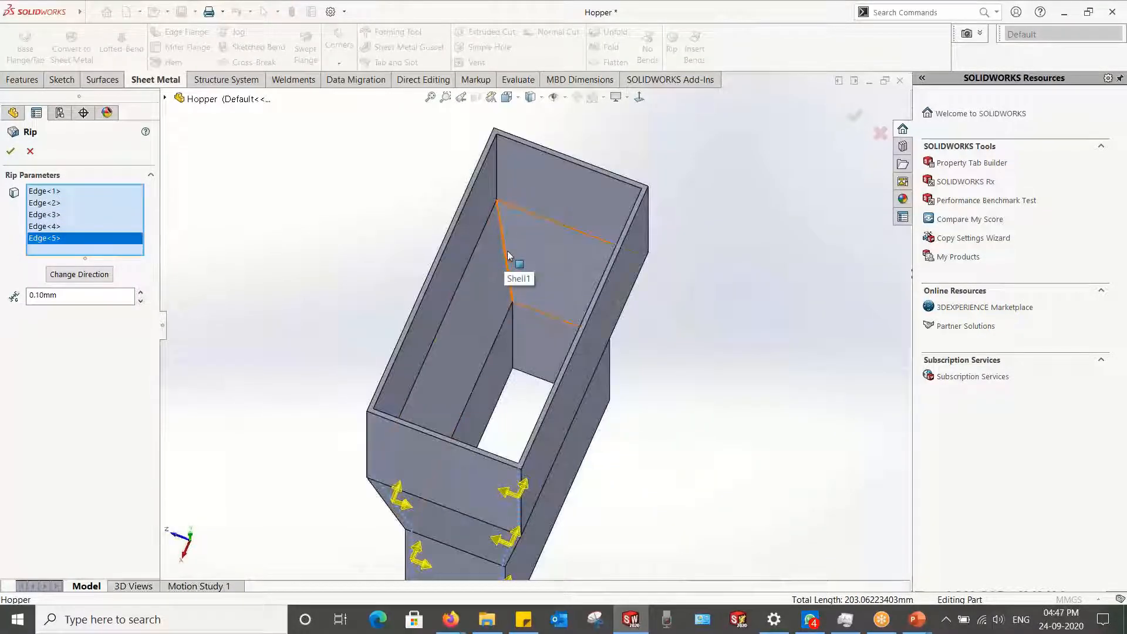
pyautogui.click(505, 249)
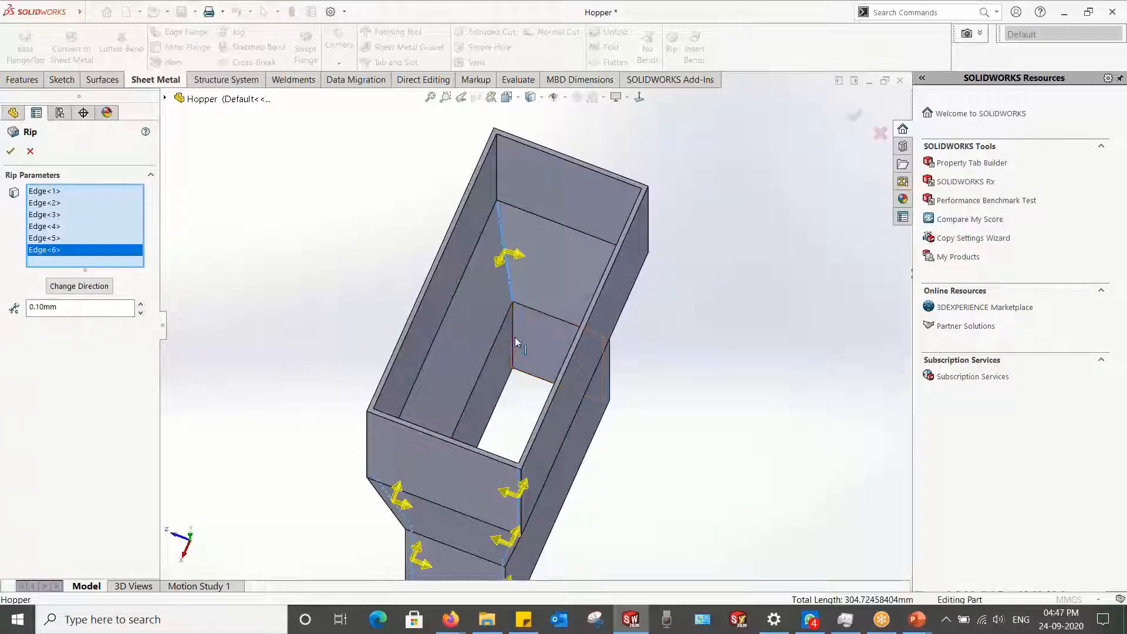
pyautogui.click(516, 337)
pyautogui.moveTo(515, 337); pyautogui.dragTo(591, 311, button='middle')
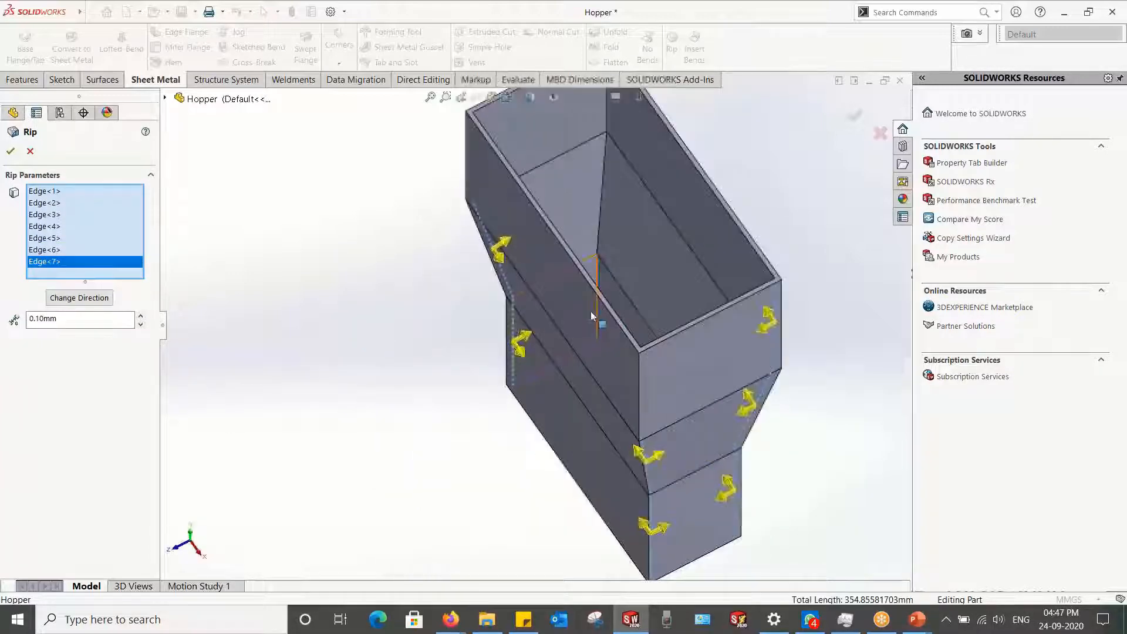
pyautogui.click(601, 195)
pyautogui.moveTo(601, 195); pyautogui.dragTo(601, 237, button='middle')
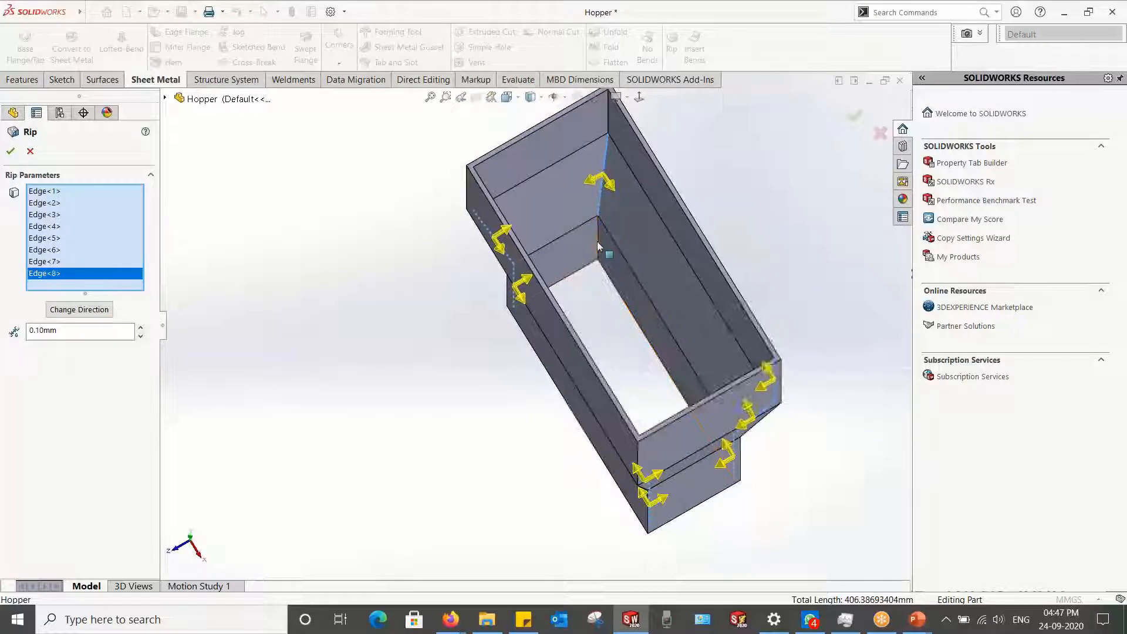
pyautogui.click(599, 242)
# Step: Set the rip gap to 0.50 mm and create the rip along the selected corner edges
pyautogui.moveTo(599, 242); pyautogui.dragTo(426, 376, button='middle')
pyautogui.scroll(-4, 566, 264)
pyautogui.moveTo(566, 264); pyautogui.dragTo(424, 289, button='middle')
pyautogui.scroll(1, 532, 258)
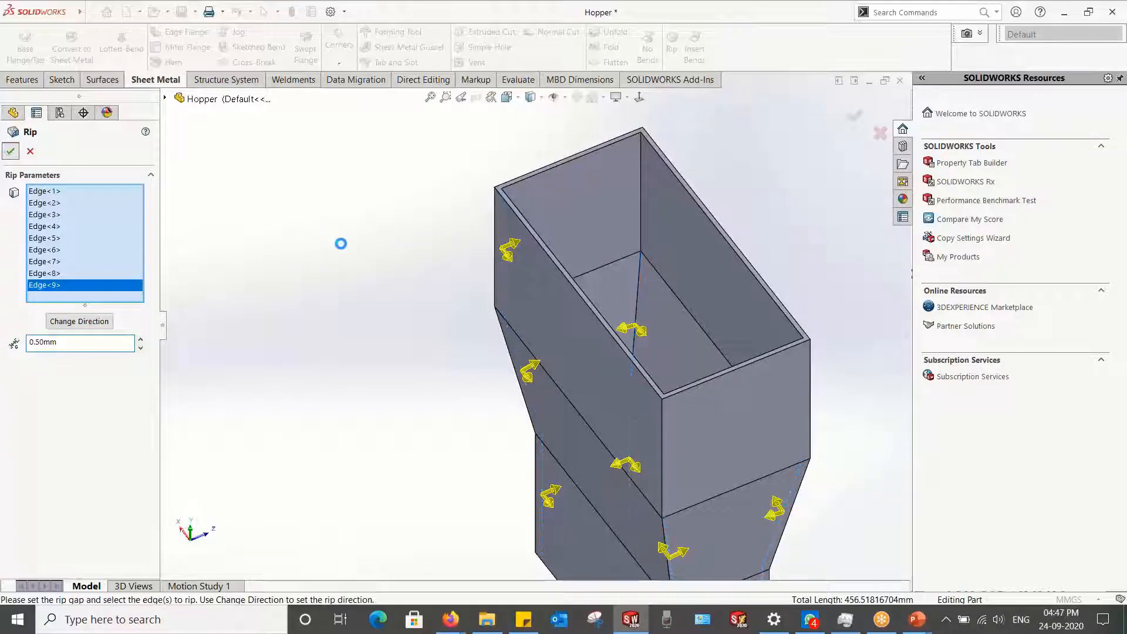
pyautogui.press('Return')
# Step: Examine the ripped corner gaps along the hopper's upper, tapered and lower sections from several sides
pyautogui.moveTo(344, 245); pyautogui.dragTo(512, 206, button='middle')
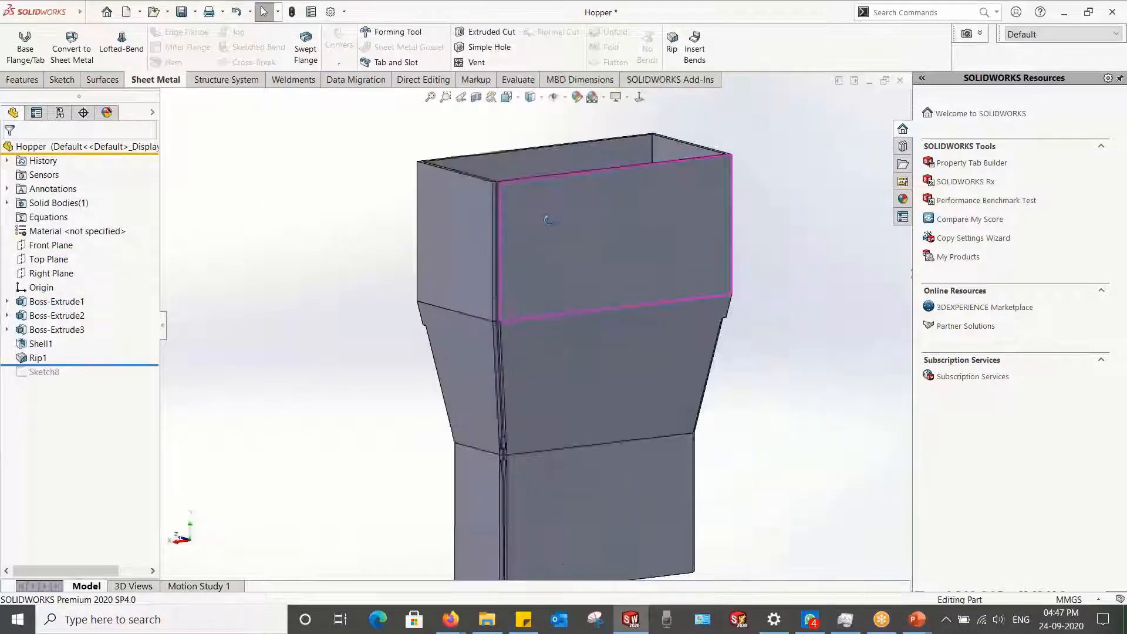
pyautogui.scroll(-8, 514, 205)
pyautogui.scroll(6, 495, 212)
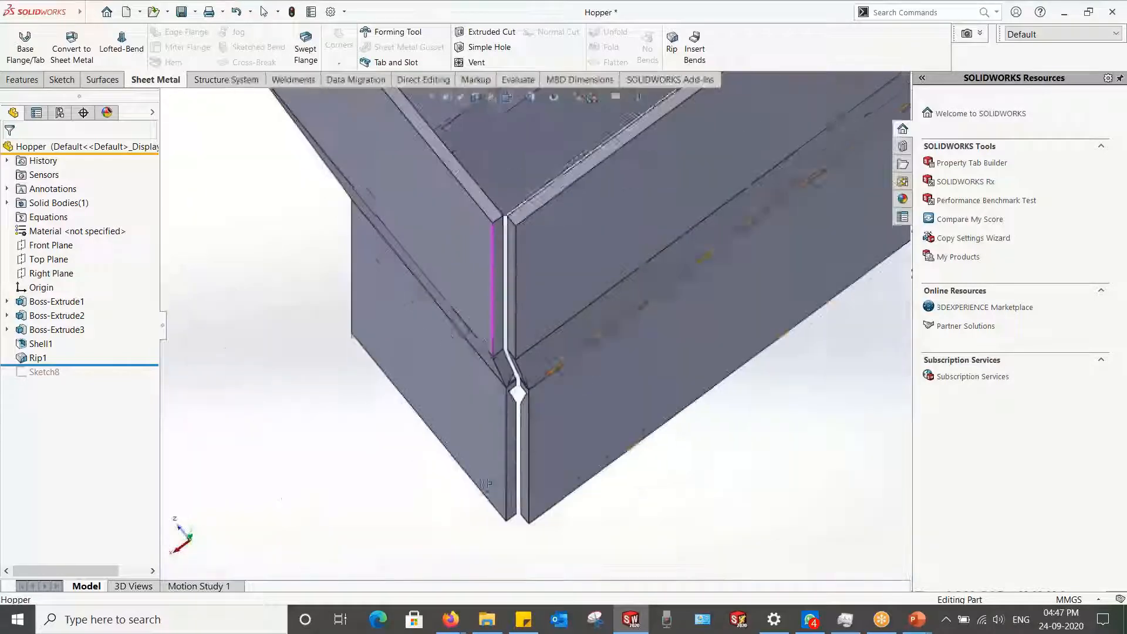
pyautogui.moveTo(516, 458); pyautogui.dragTo(485, 180, button='middle')
pyautogui.scroll(5, 525, 206)
pyautogui.scroll(-5, 531, 218)
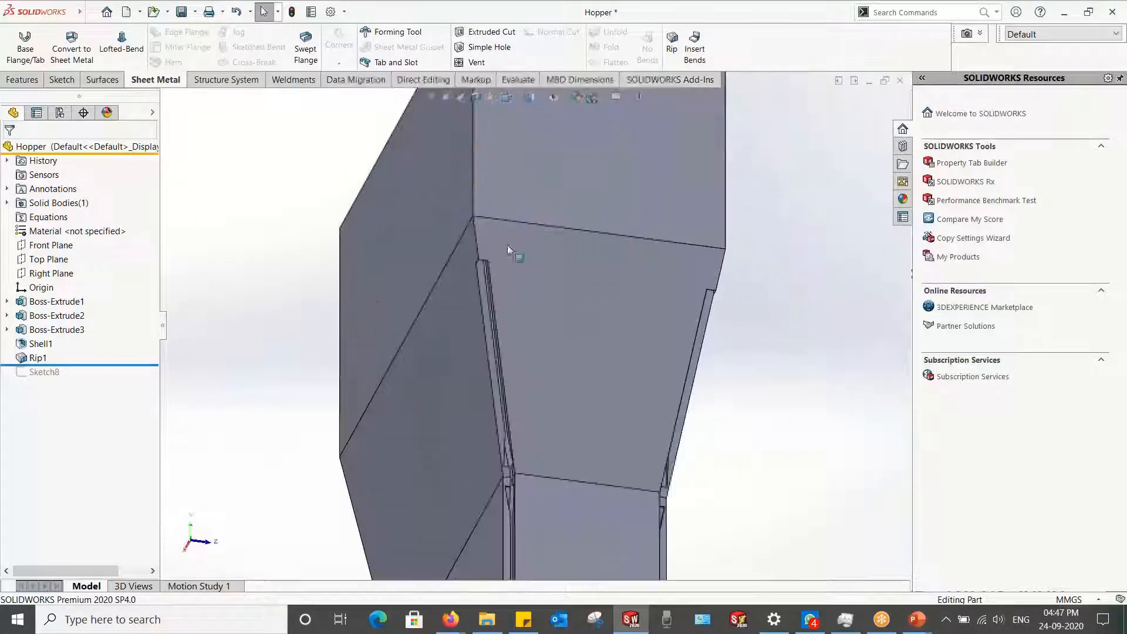
pyautogui.moveTo(508, 246); pyautogui.dragTo(499, 313, button='middle')
pyautogui.scroll(5, 521, 211)
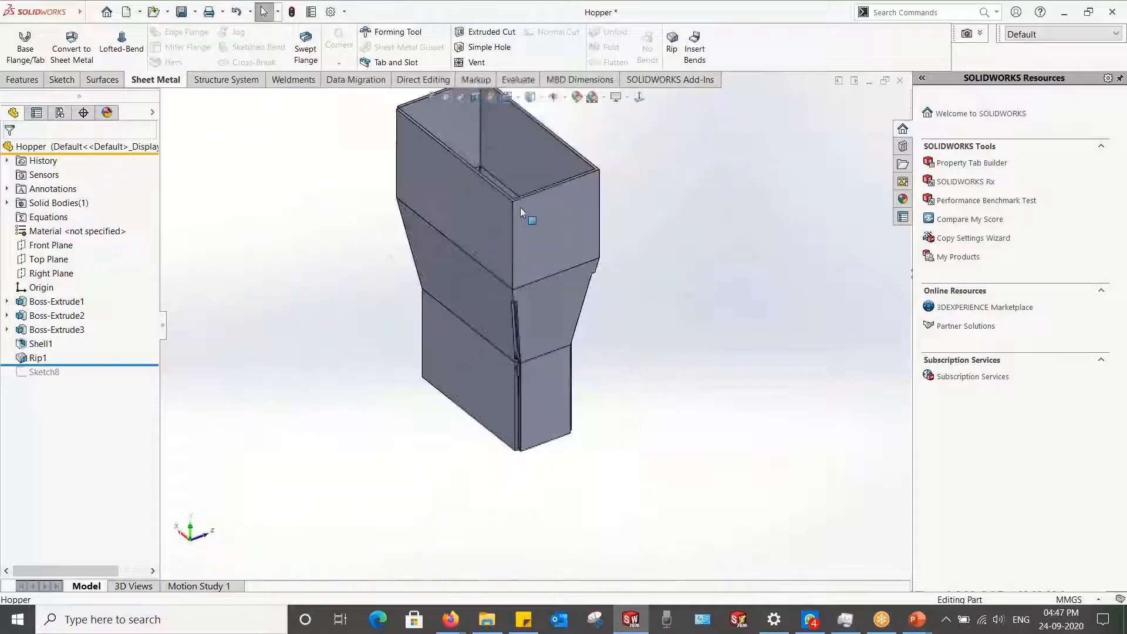
# Step: Start Insert Bends on the ripped hopper and select its upper wide side face as the fixed face
pyautogui.scroll(-6, 525, 482)
pyautogui.scroll(6, 533, 414)
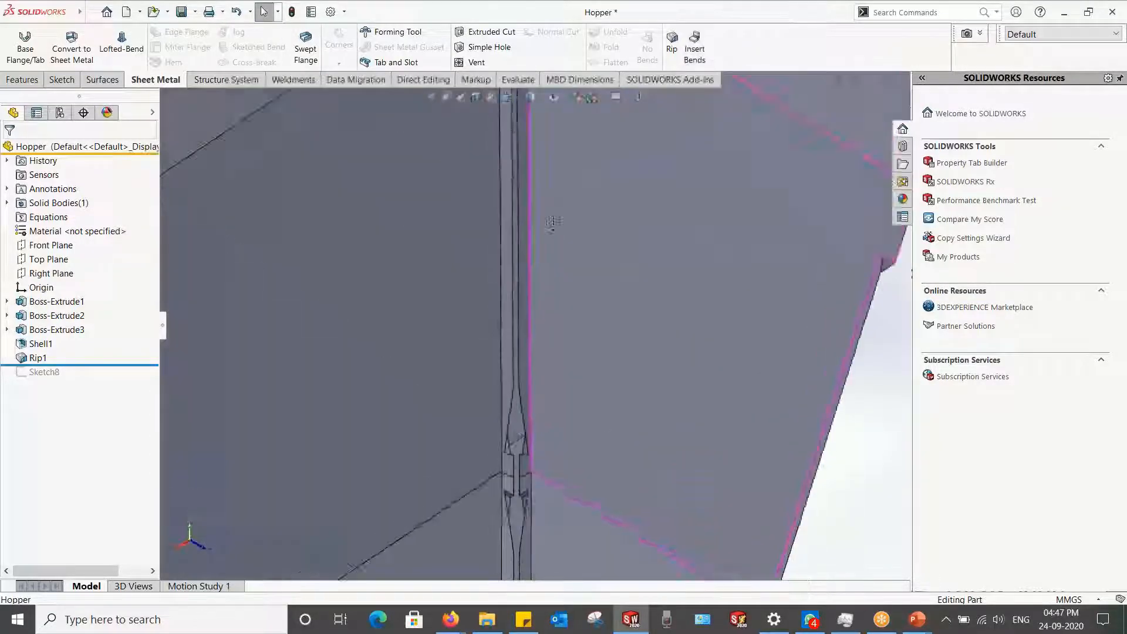
pyautogui.scroll(5, 535, 311)
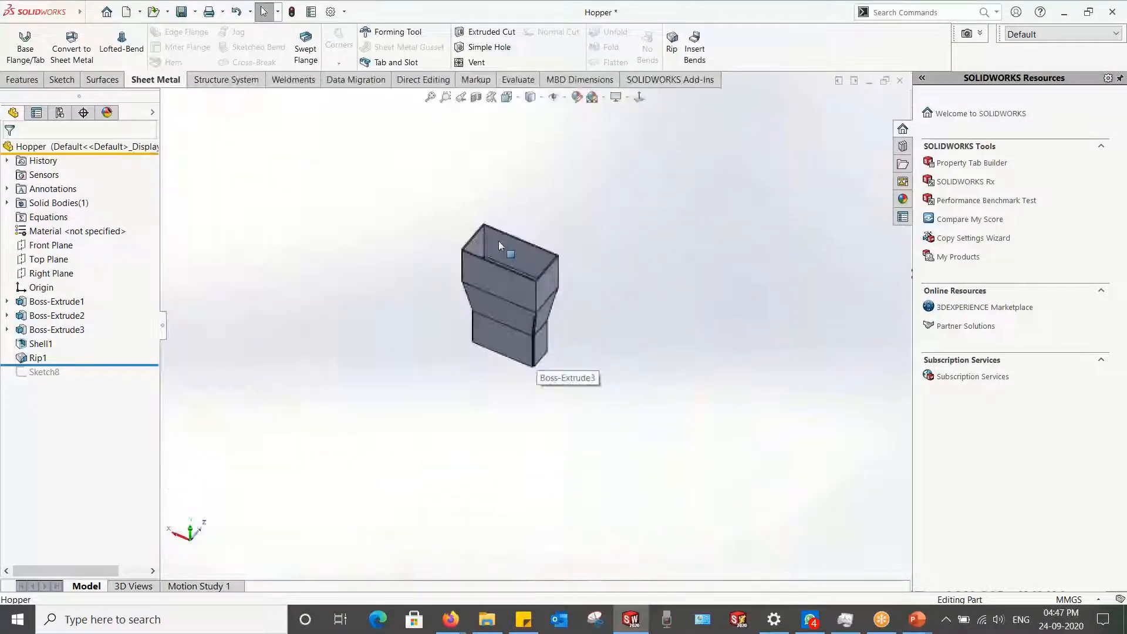
pyautogui.moveTo(500, 243); pyautogui.dragTo(593, 252, button='middle')
pyautogui.scroll(-3, 498, 241)
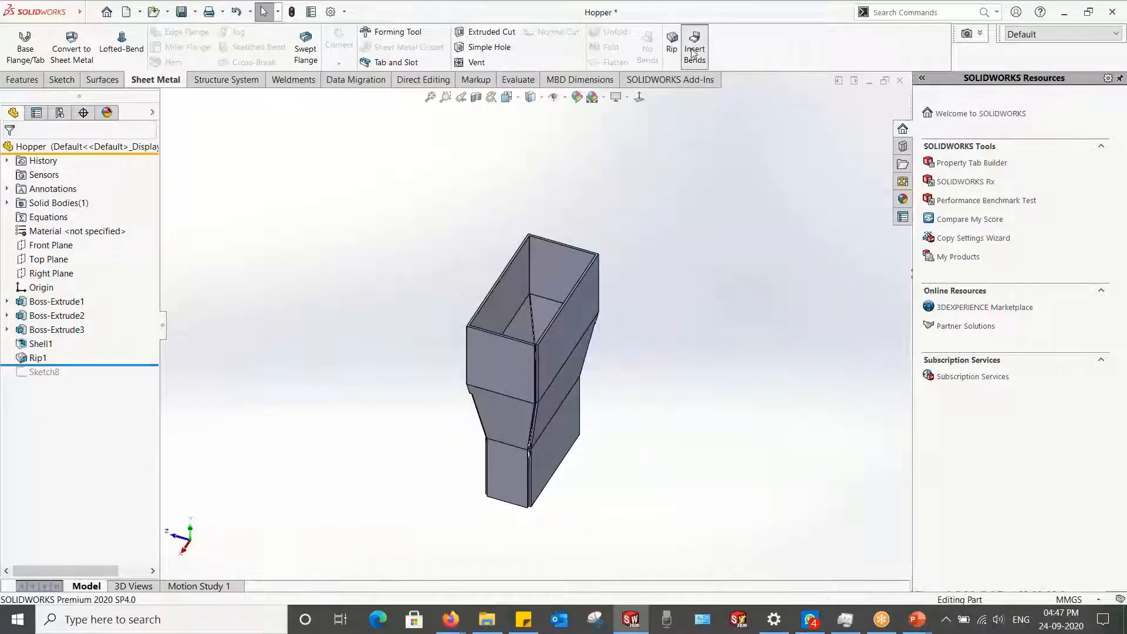
pyautogui.scroll(-5, 523, 350)
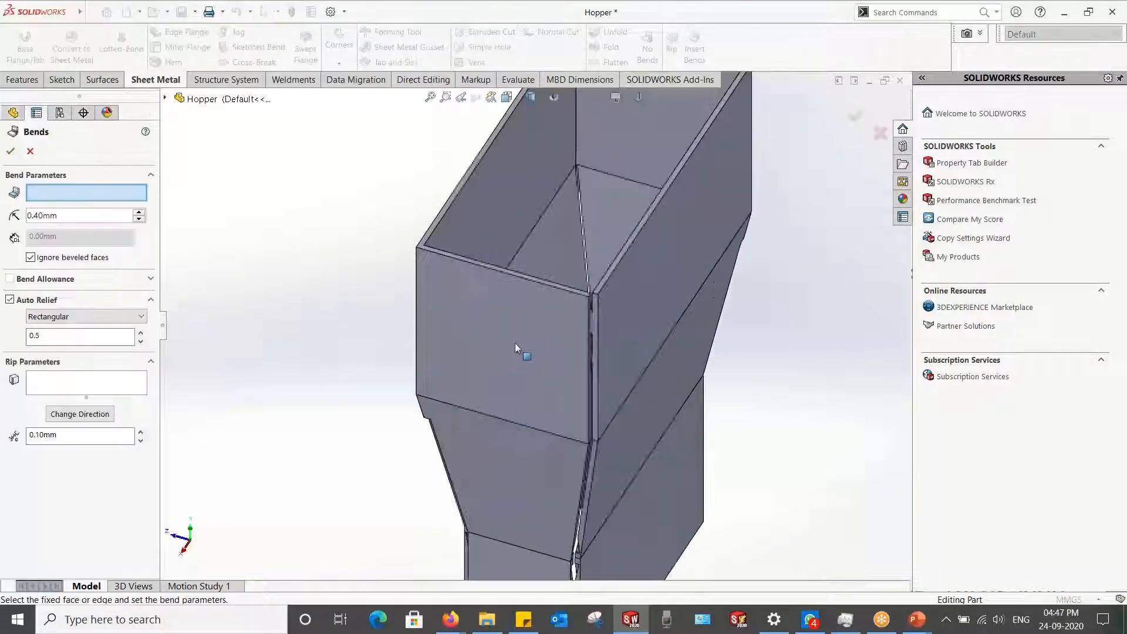
pyautogui.moveTo(477, 246); pyautogui.dragTo(450, 368, button='middle')
pyautogui.scroll(5, 542, 432)
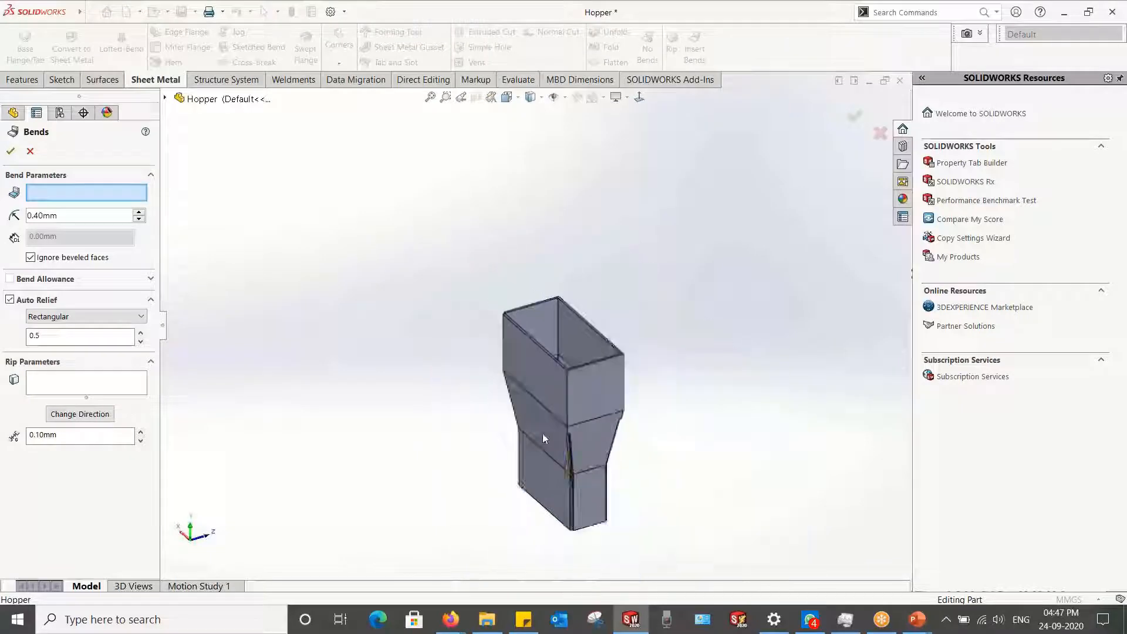
pyautogui.scroll(-3, 536, 348)
pyautogui.click(530, 322)
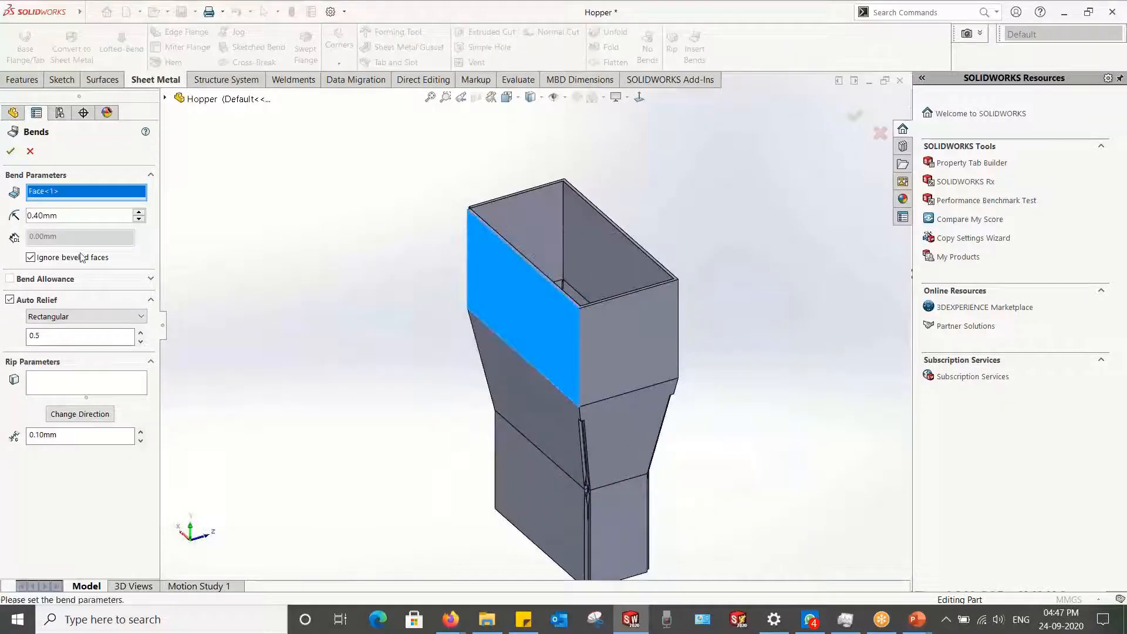
# Step: Set the bend radius to 1 mm and create the hopper's bends with rectangular auto relief at a 0.5 ratio
pyautogui.moveTo(68, 217); pyautogui.dragTo(1, 221)
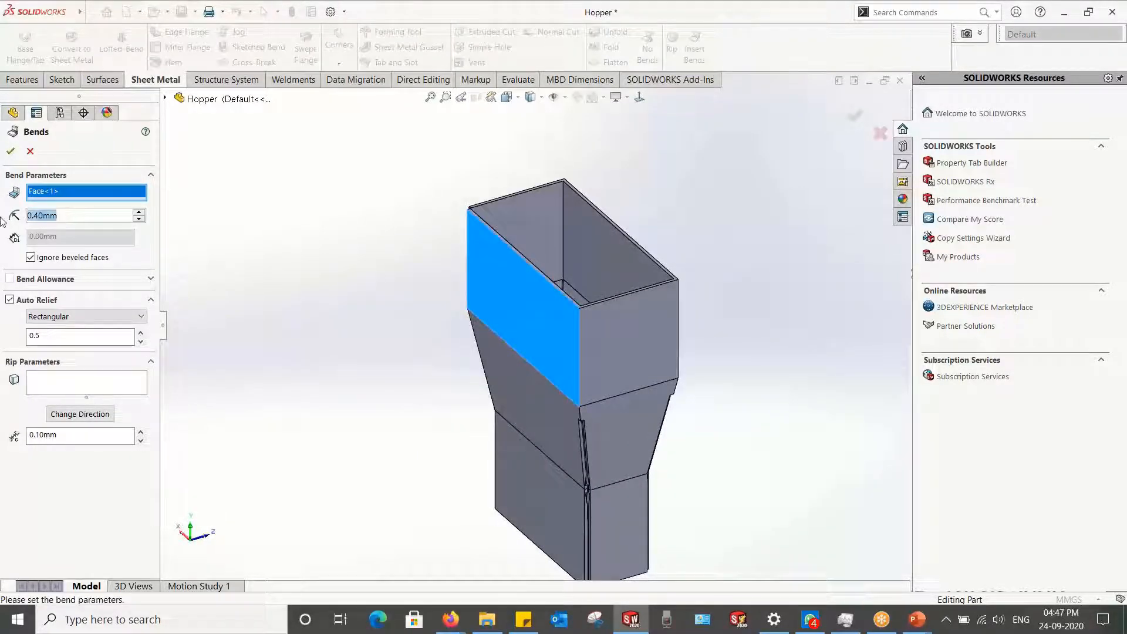
pyautogui.write('1')
pyautogui.press('Tab')
pyautogui.click(86, 316)
pyautogui.click(81, 317)
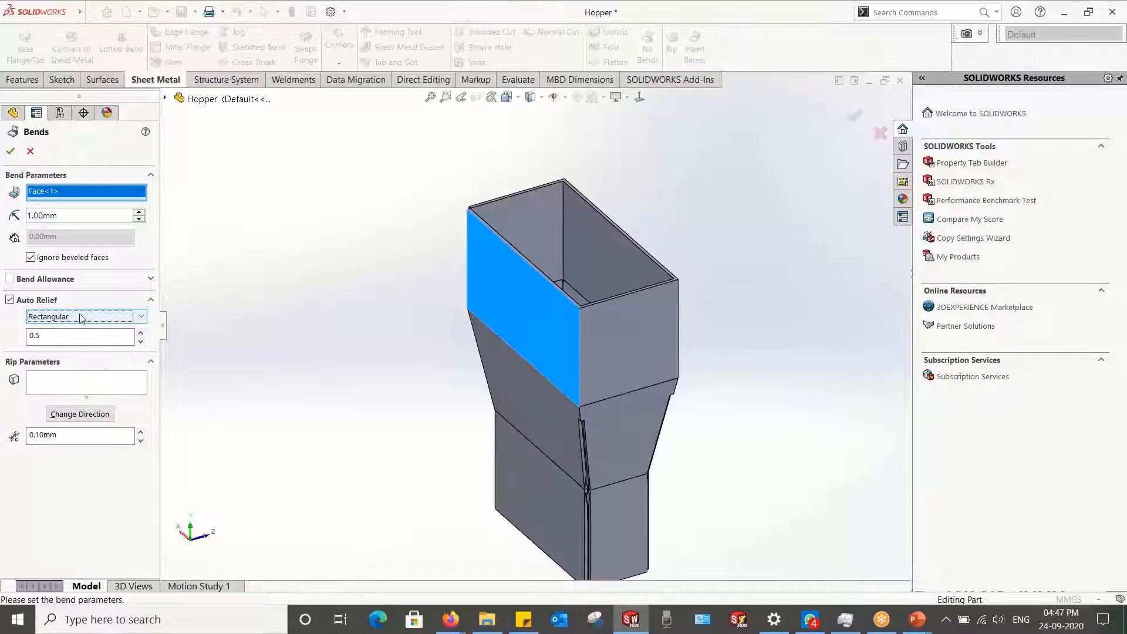
pyautogui.click(80, 387)
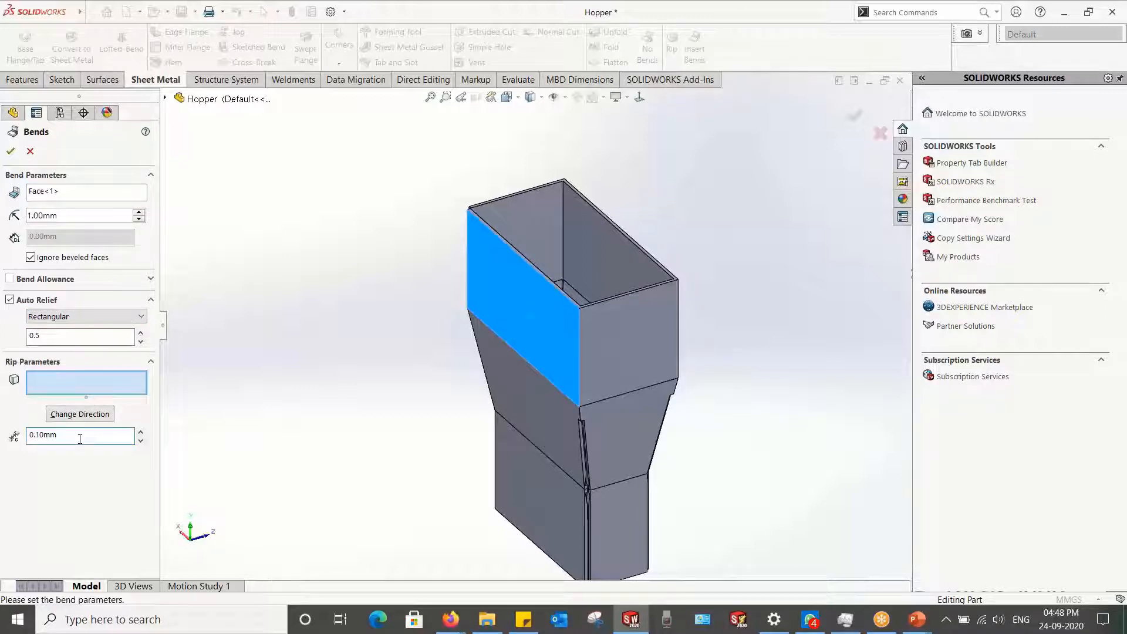
pyautogui.click(12, 152)
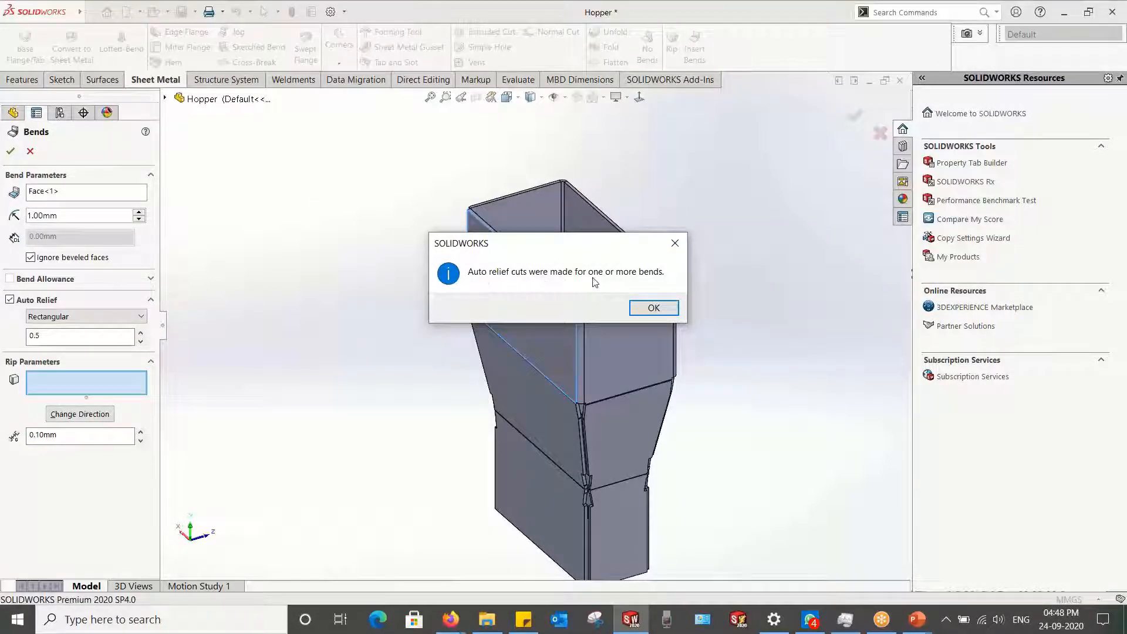
pyautogui.click(653, 308)
# Step: Inspect the hopper's new bends and reliefs, and roll the feature history forward past the flat pattern
pyautogui.scroll(-5, 511, 370)
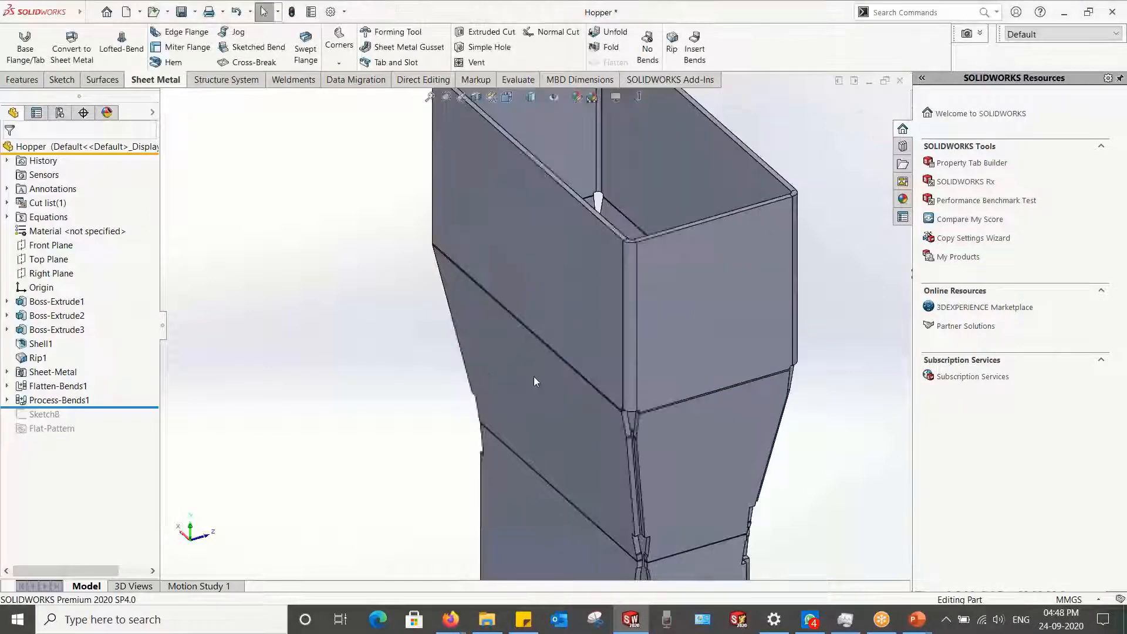
pyautogui.scroll(3, 550, 317)
pyautogui.moveTo(627, 308); pyautogui.dragTo(387, 375, button='middle')
pyautogui.moveTo(108, 407); pyautogui.dragTo(100, 437)
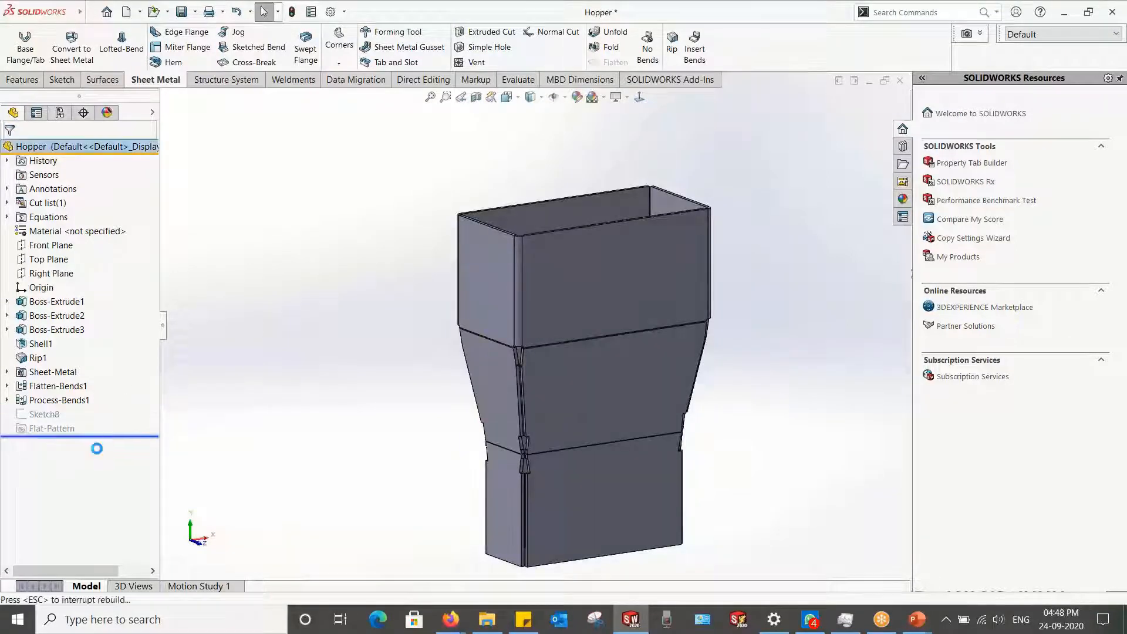
pyautogui.moveTo(395, 355); pyautogui.dragTo(648, 309, button='middle')
# Step: Flatten the hopper to view its flat pattern, and return it to the folded state
pyautogui.click(52, 372)
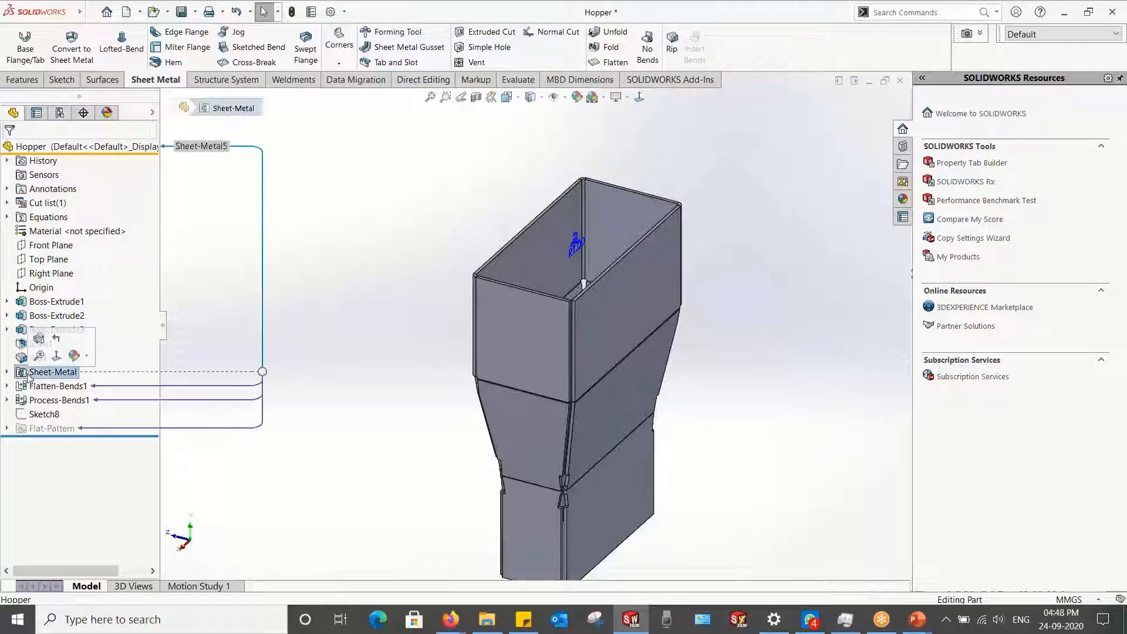
pyautogui.press('Escape')
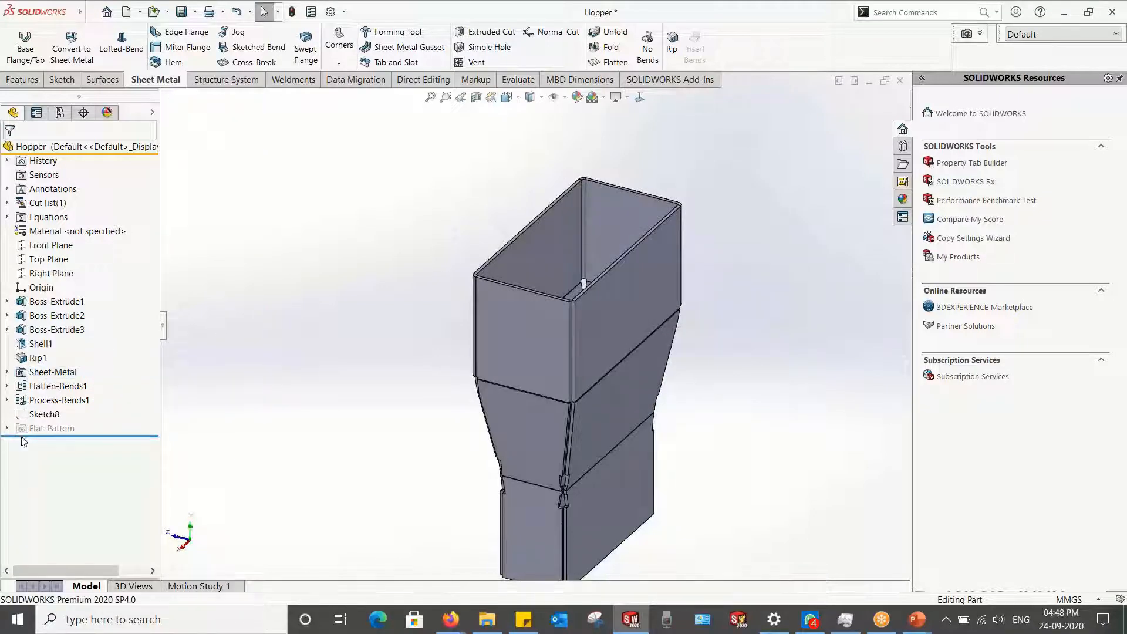
pyautogui.moveTo(359, 369); pyautogui.dragTo(418, 225, button='middle')
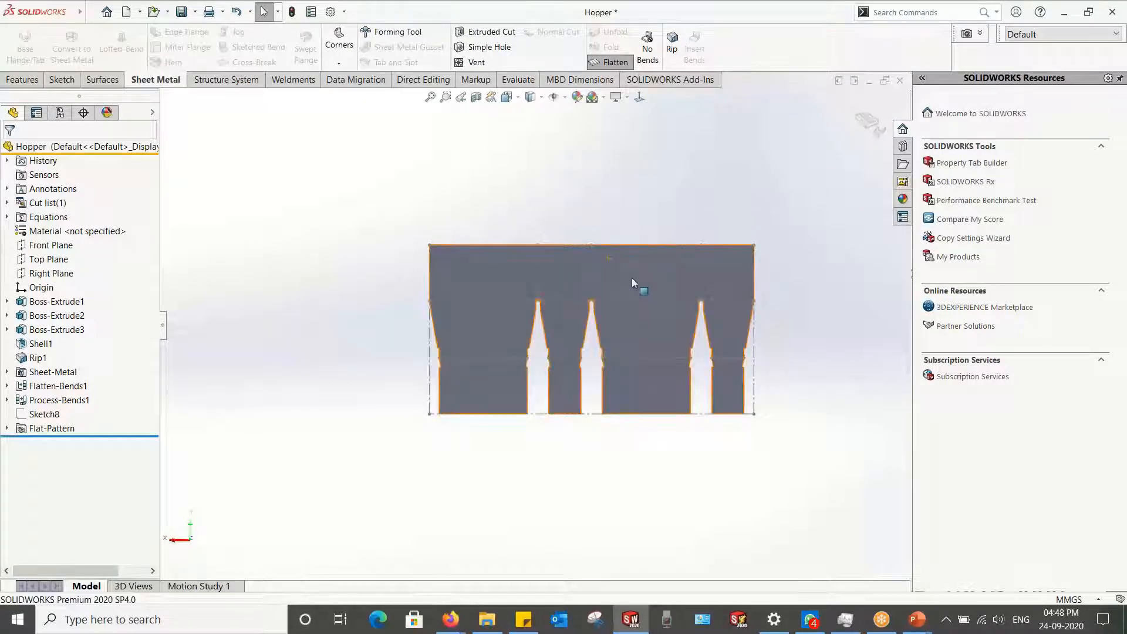
pyautogui.click(611, 60)
pyautogui.moveTo(583, 191); pyautogui.dragTo(495, 306, button='middle')
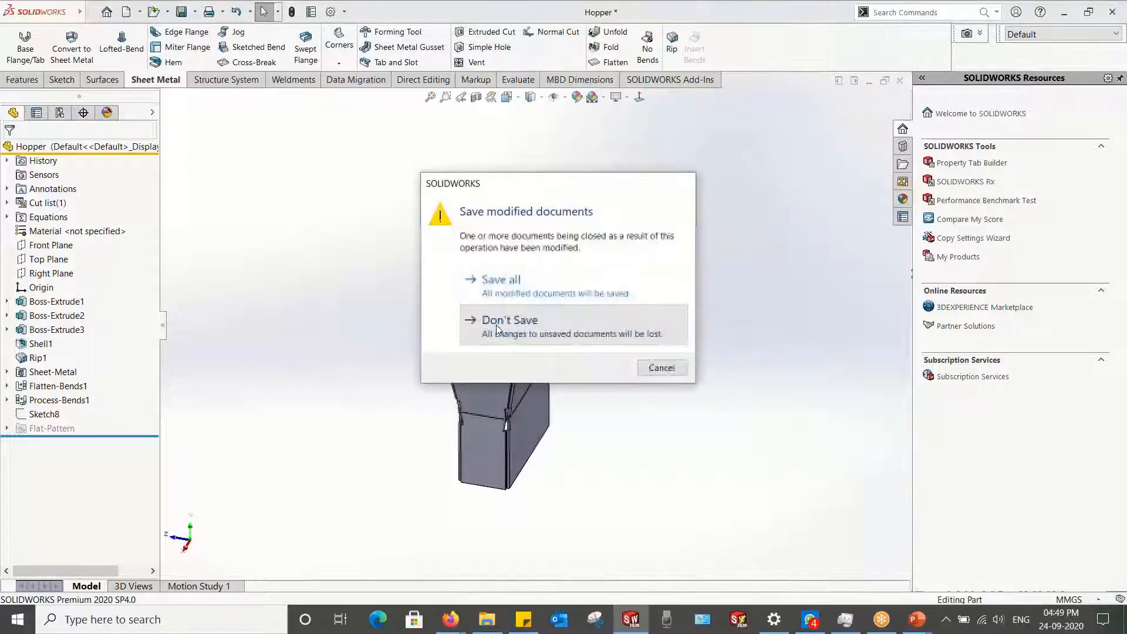
# Step: Close the hopper without saving its changes and open the Sheetmetal file from the Lesson2-of-3 folder
pyautogui.click(517, 320)
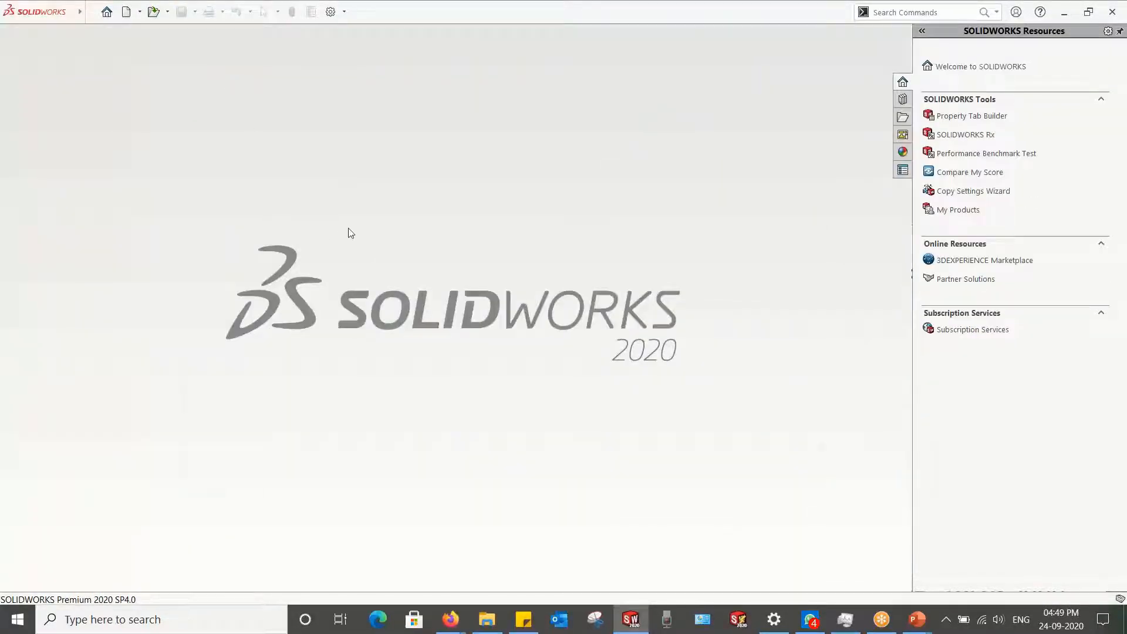
pyautogui.hotkey('ctrl', 'o')
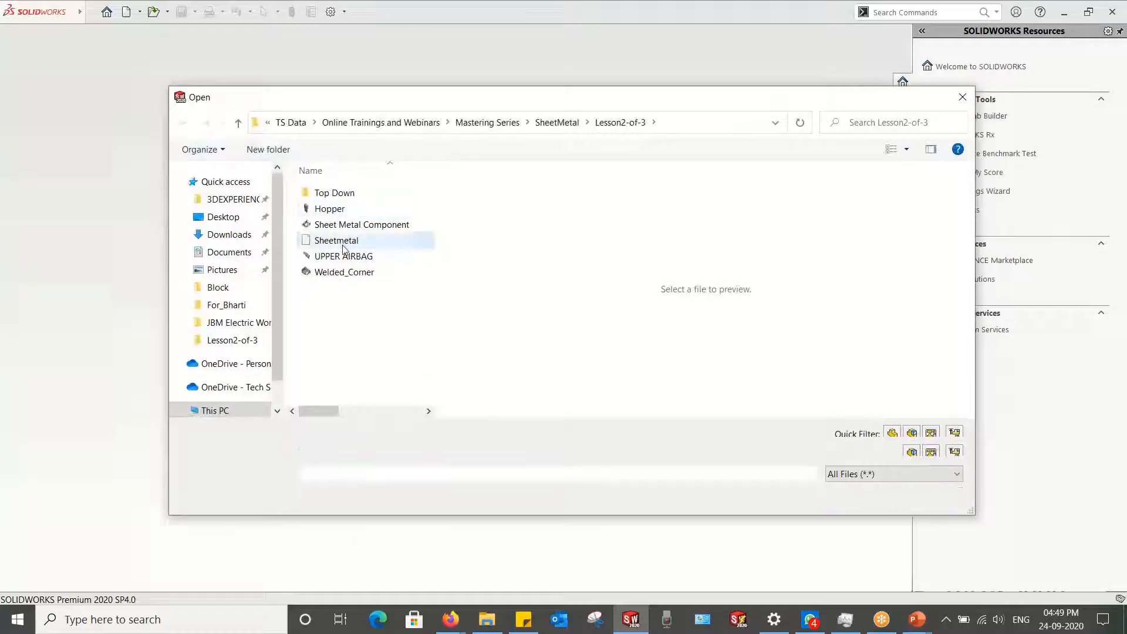
pyautogui.click(344, 241)
pyautogui.click(834, 503)
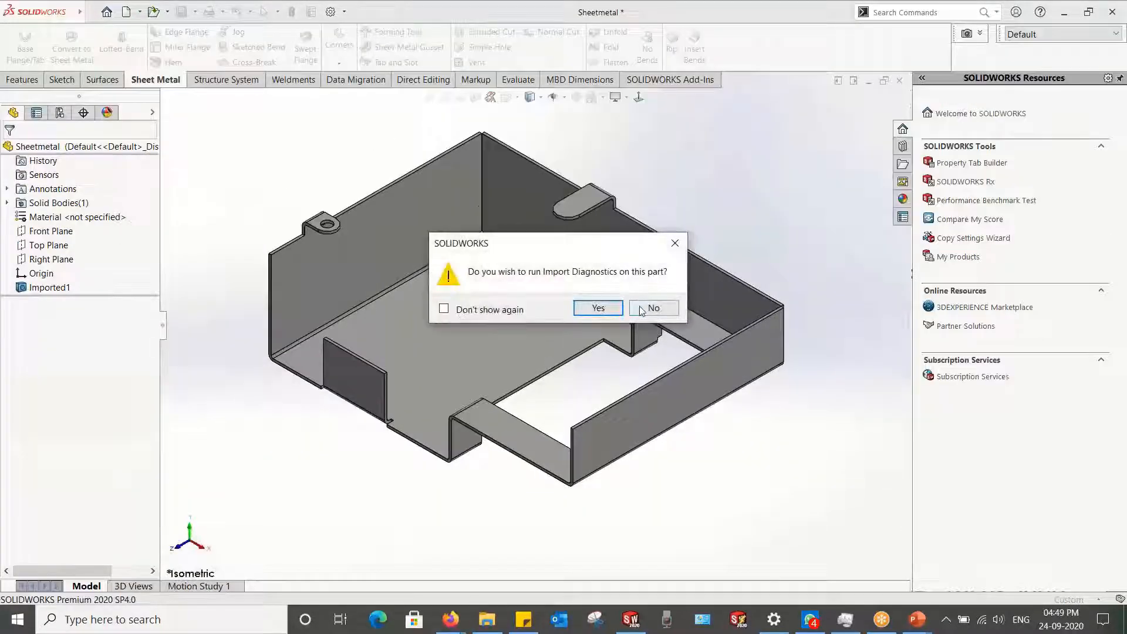
# Step: Run Import Diagnostics on the imported part and heal all its faulty faces
pyautogui.click(597, 308)
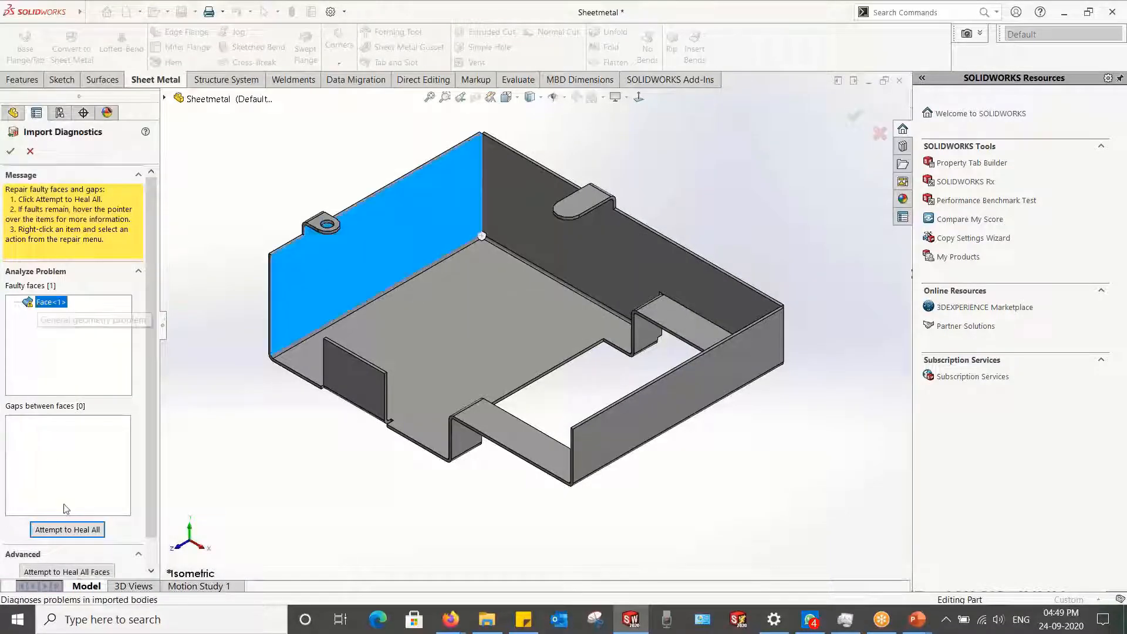
pyautogui.click(67, 529)
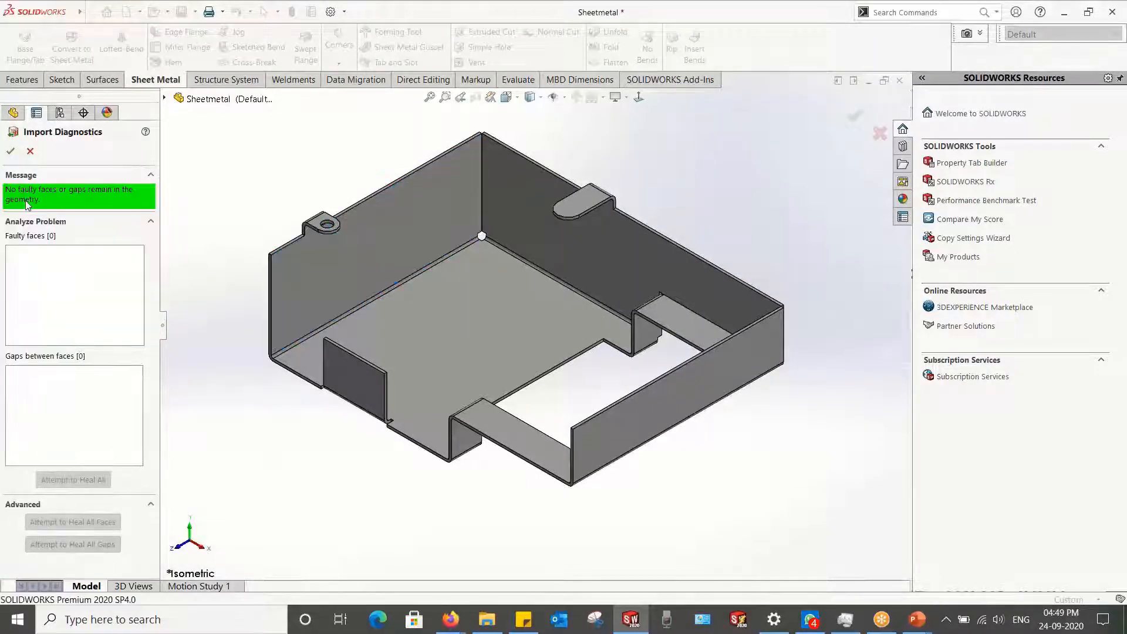
pyautogui.click(11, 151)
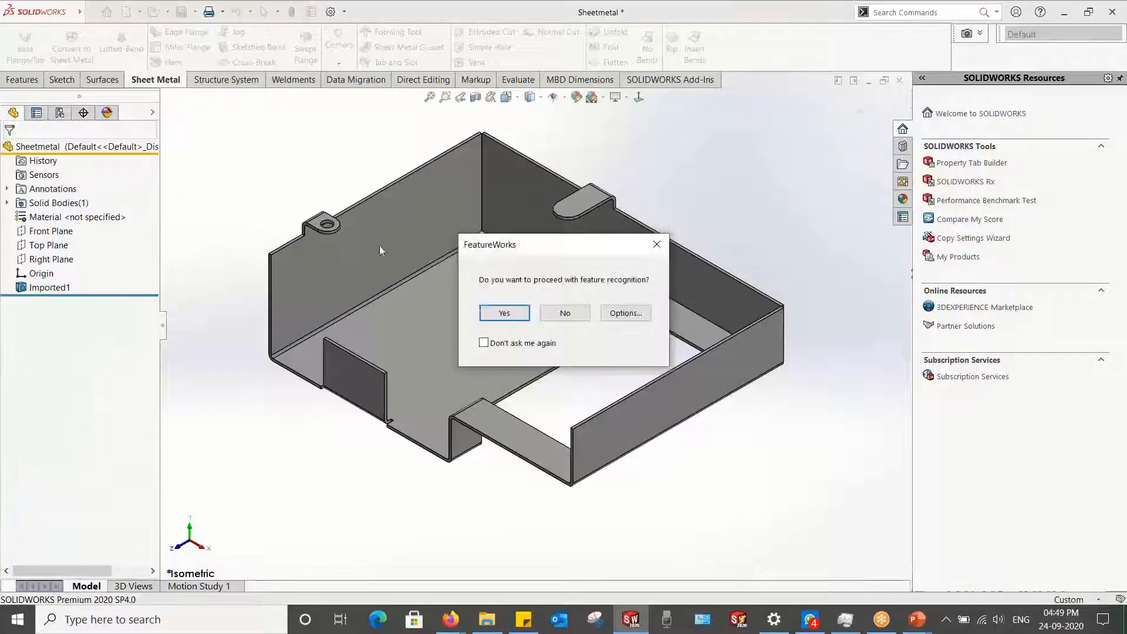
# Step: Decline feature recognition and inspect the imported body from several sides
pyautogui.moveTo(565, 251); pyautogui.dragTo(498, 276)
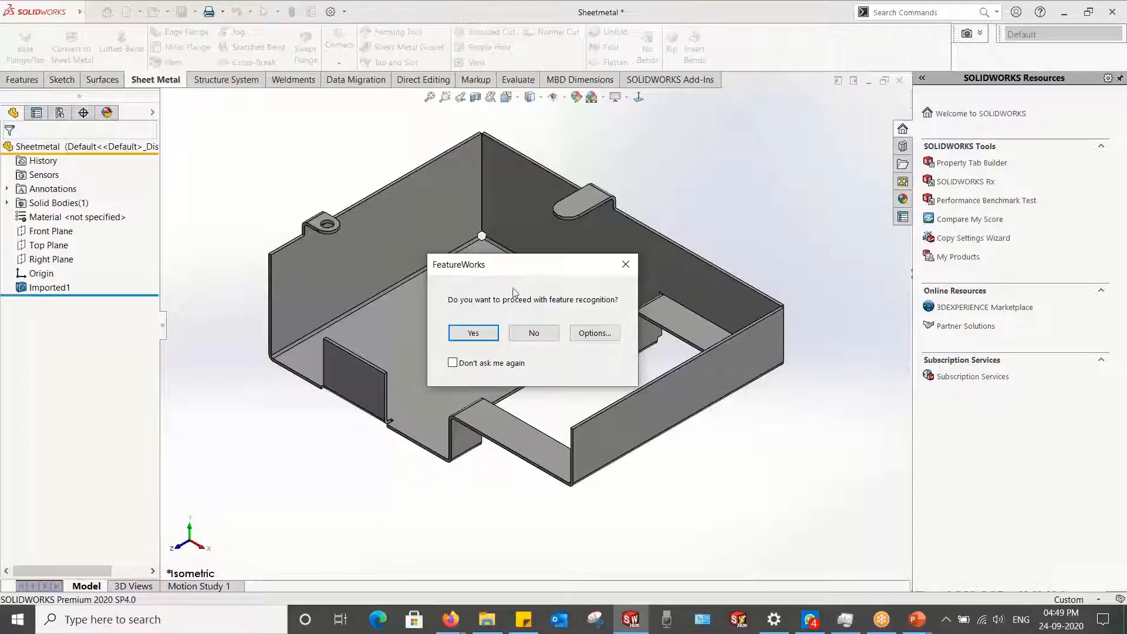
pyautogui.click(525, 333)
pyautogui.moveTo(529, 342); pyautogui.dragTo(651, 329, button='middle')
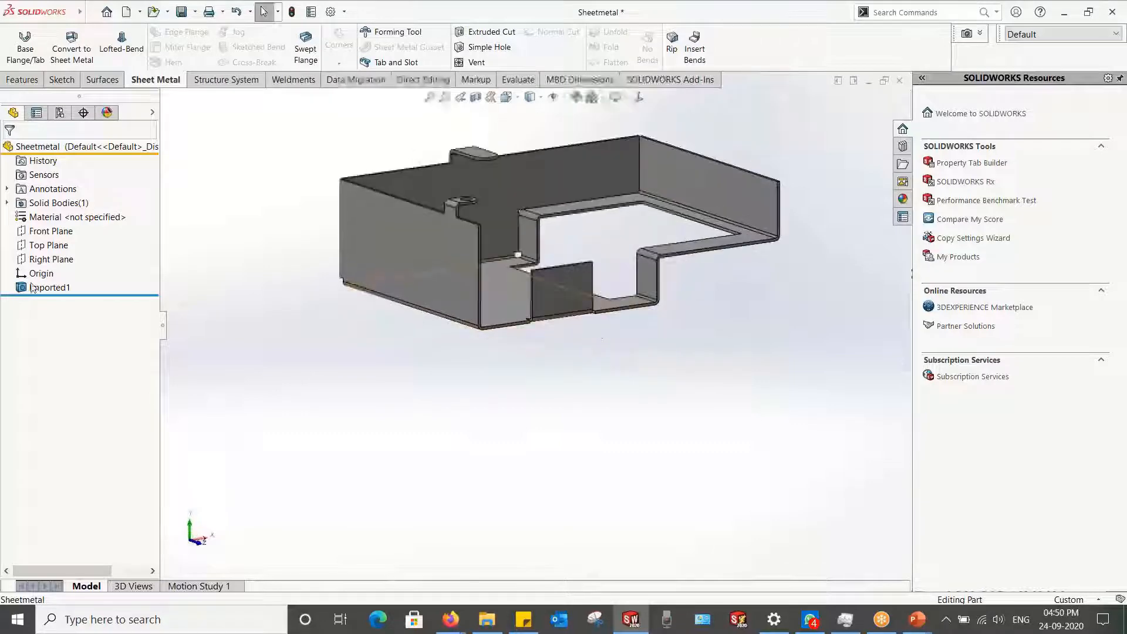
pyautogui.click(33, 287)
pyautogui.click(361, 349)
pyautogui.moveTo(374, 282); pyautogui.dragTo(323, 332, button='middle')
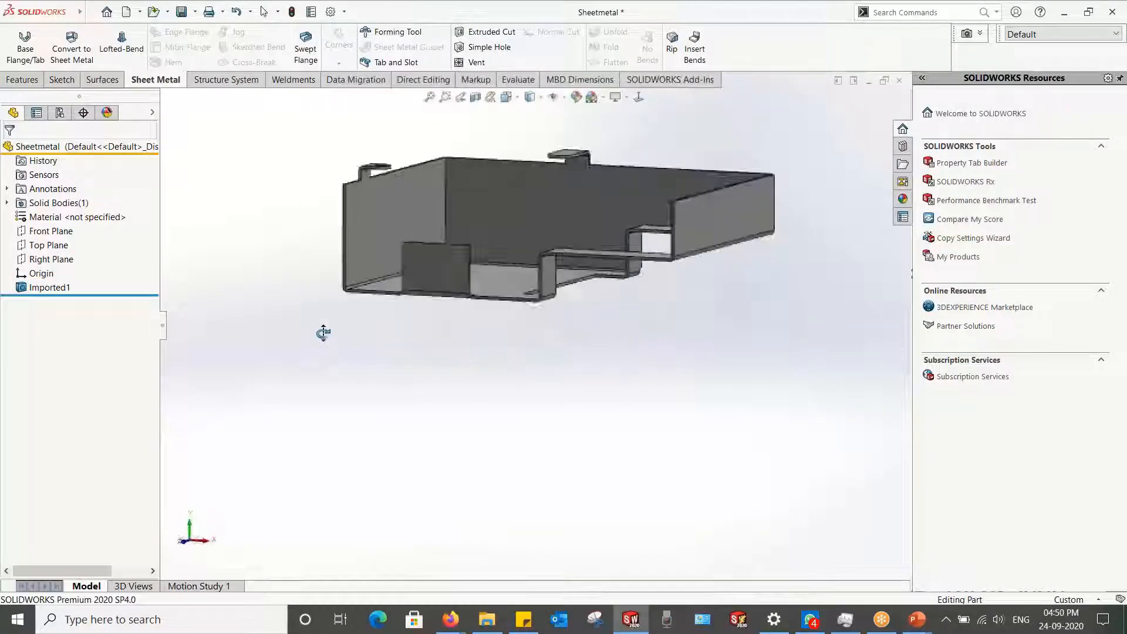
# Step: Try to convert the imported part to sheet metal with its bottom face fixed and a 2 mm thickness
pyautogui.click(78, 50)
pyautogui.scroll(-2, 434, 251)
pyautogui.moveTo(453, 259); pyautogui.dragTo(459, 127, button='middle')
pyautogui.scroll(2, 520, 213)
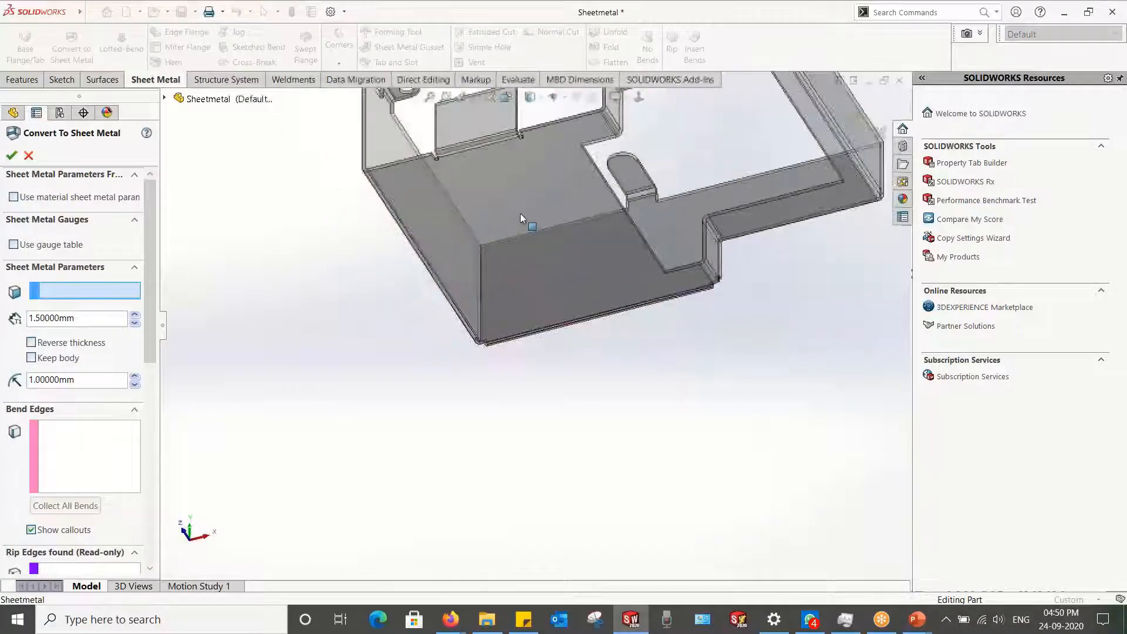
pyautogui.scroll(2, 520, 213)
pyautogui.scroll(-2, 565, 216)
pyautogui.moveTo(565, 217); pyautogui.dragTo(570, 164, button='middle')
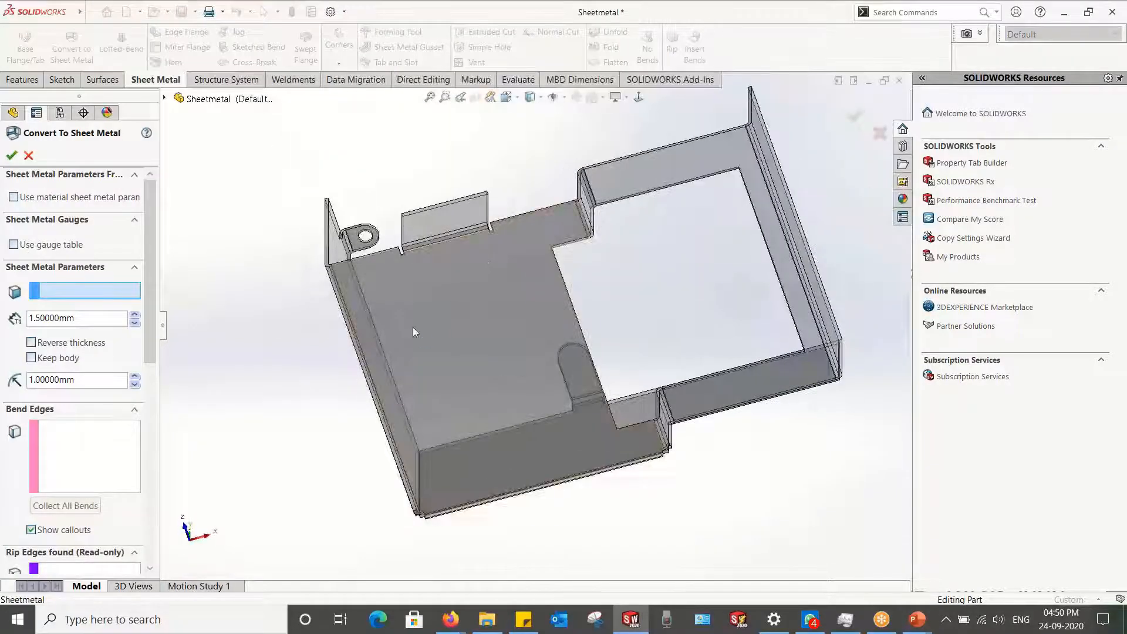
pyautogui.click(485, 333)
pyautogui.moveTo(485, 333); pyautogui.dragTo(528, 433, button='middle')
pyautogui.scroll(-5, 529, 433)
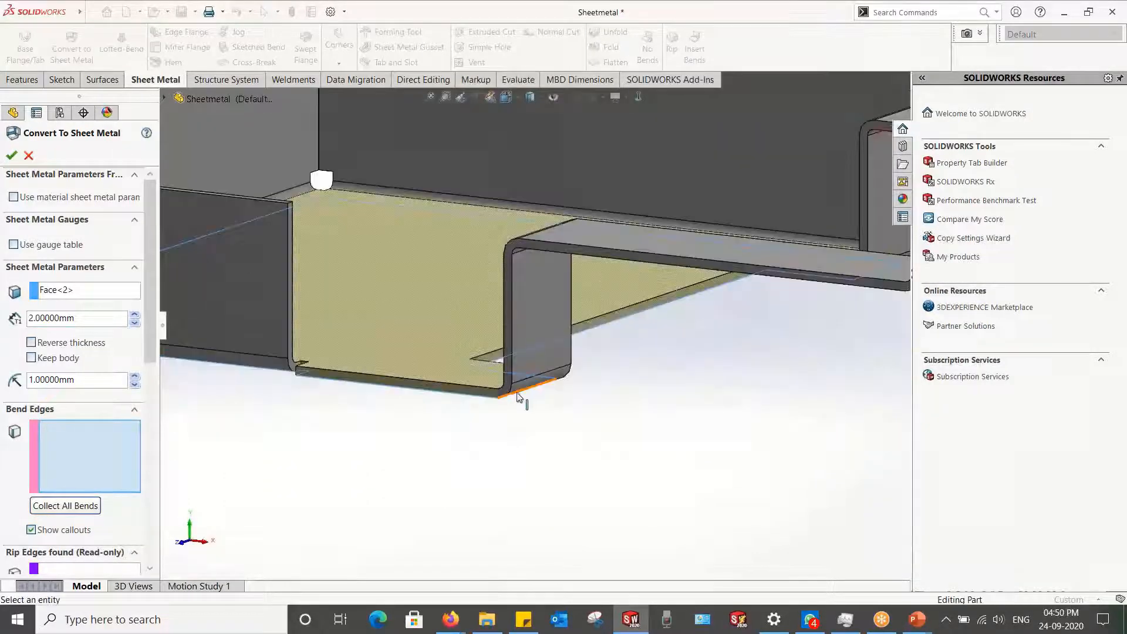
pyautogui.press('Escape')
# Step: Check the base plate's thickness by selecting its short vertical edge beside the relief notch
pyautogui.moveTo(385, 347); pyautogui.dragTo(385, 395, button='middle')
pyautogui.scroll(-5, 358, 390)
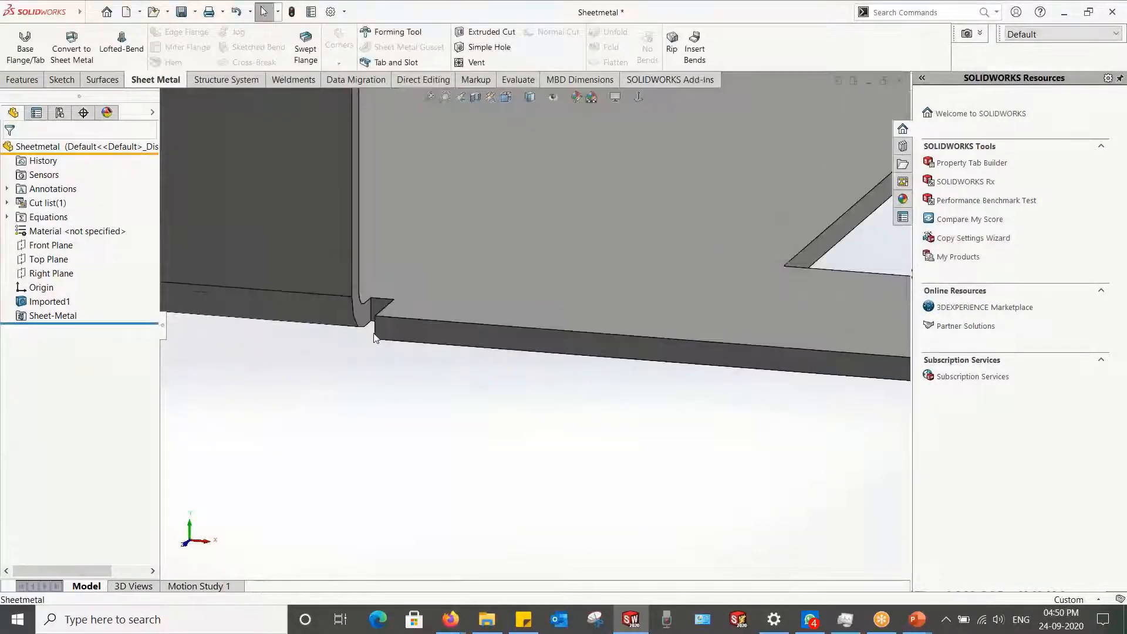
pyautogui.click(393, 330)
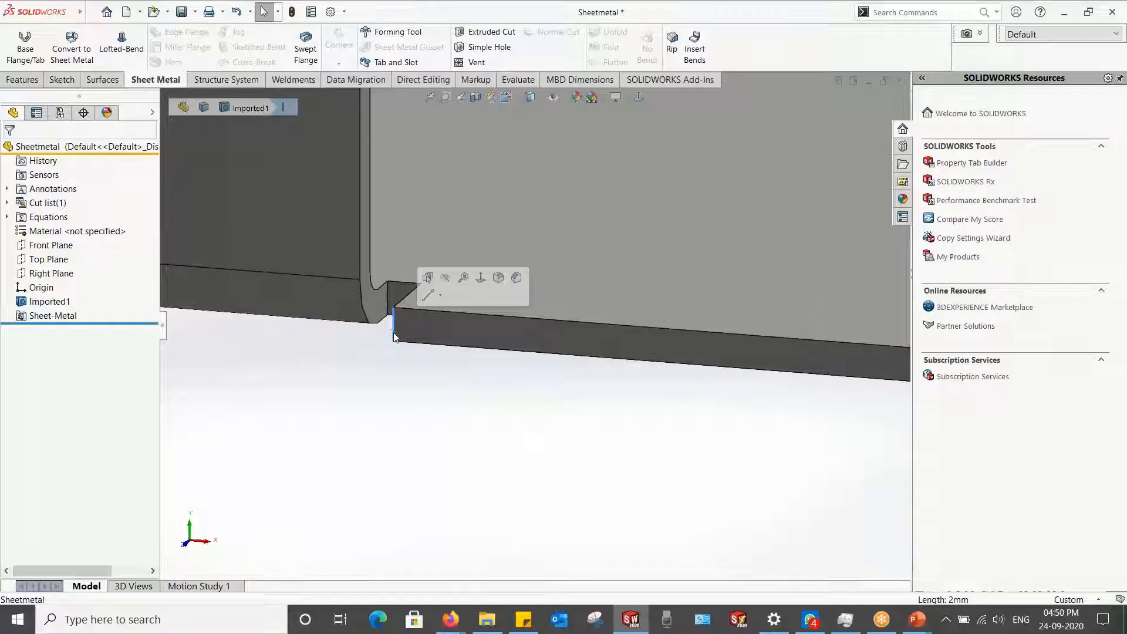
pyautogui.scroll(5, 423, 415)
pyautogui.moveTo(418, 405); pyautogui.dragTo(415, 449, button='middle')
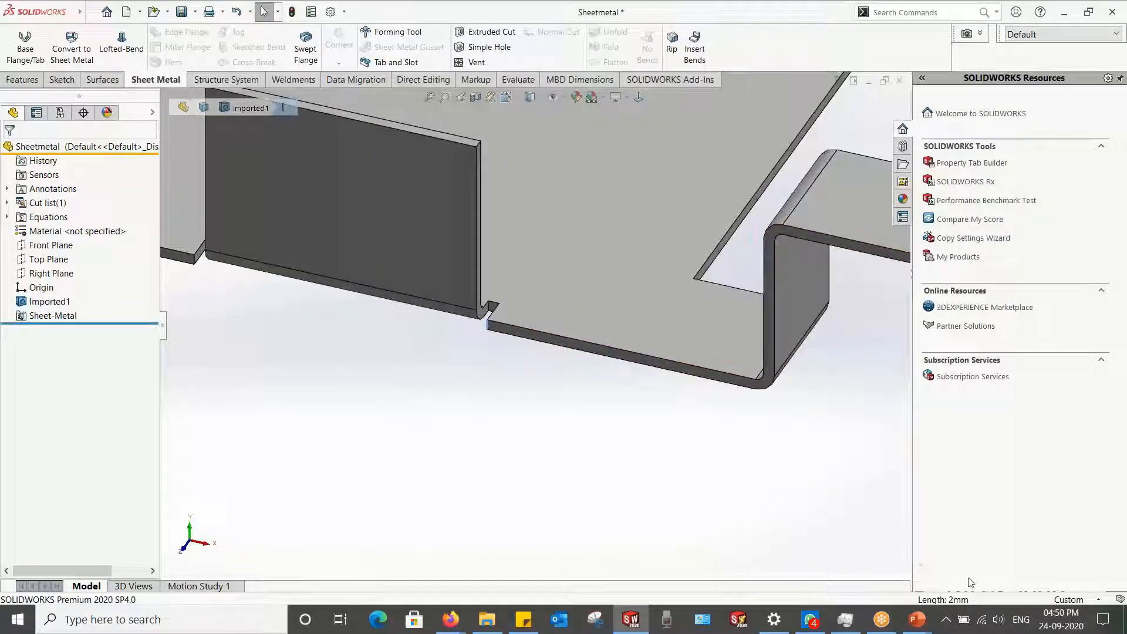
pyautogui.click(455, 400)
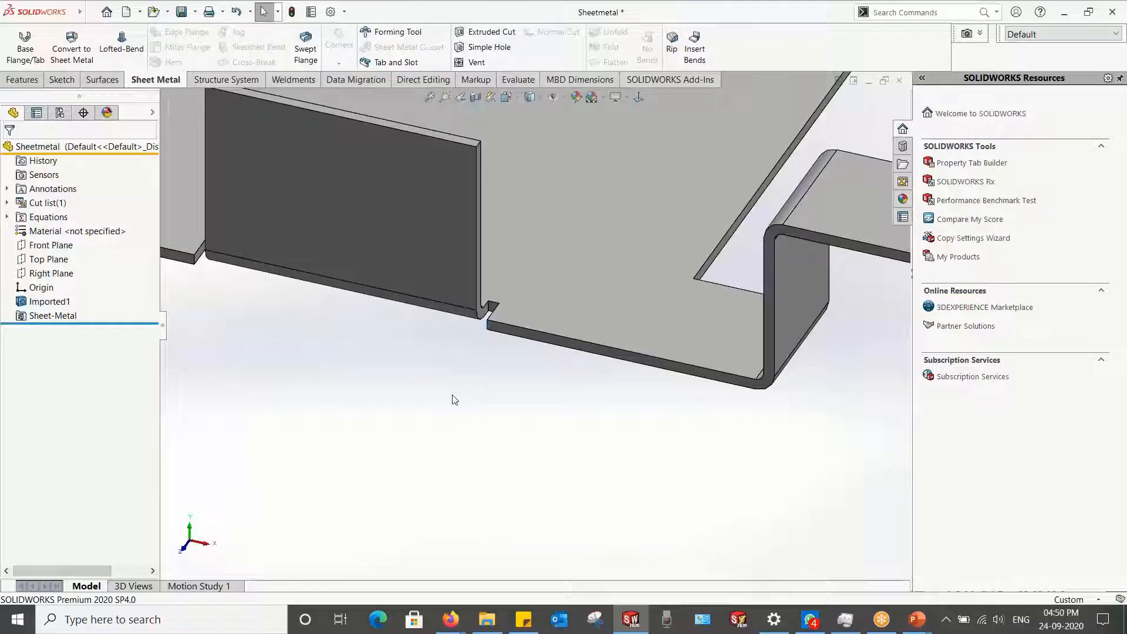
# Step: Delete the Sheet-Metal feature from the imported part
pyautogui.click(42, 318)
pyautogui.press('Delete')
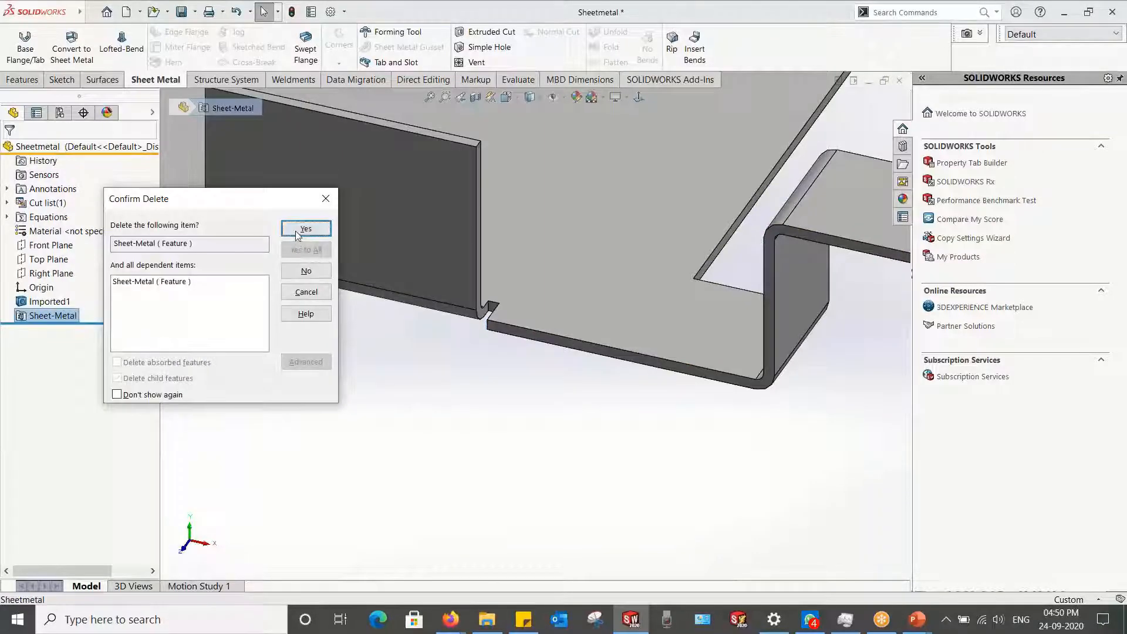
pyautogui.click(305, 229)
pyautogui.click(72, 47)
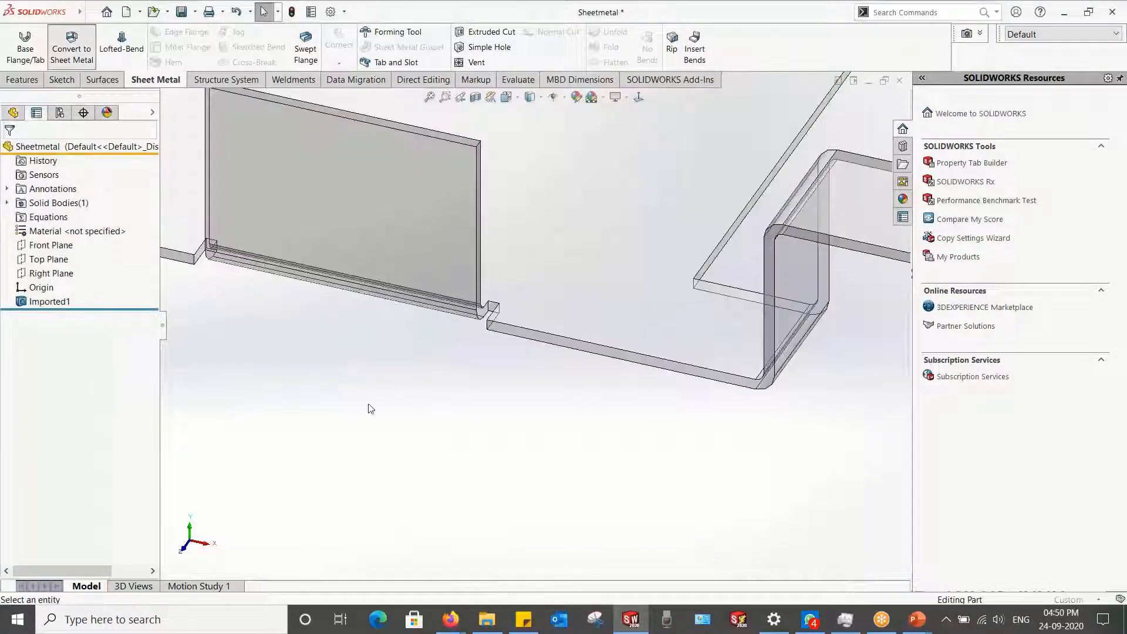
pyautogui.moveTo(411, 398); pyautogui.dragTo(420, 404, button='middle')
pyautogui.click(352, 434)
pyautogui.scroll(4, 353, 435)
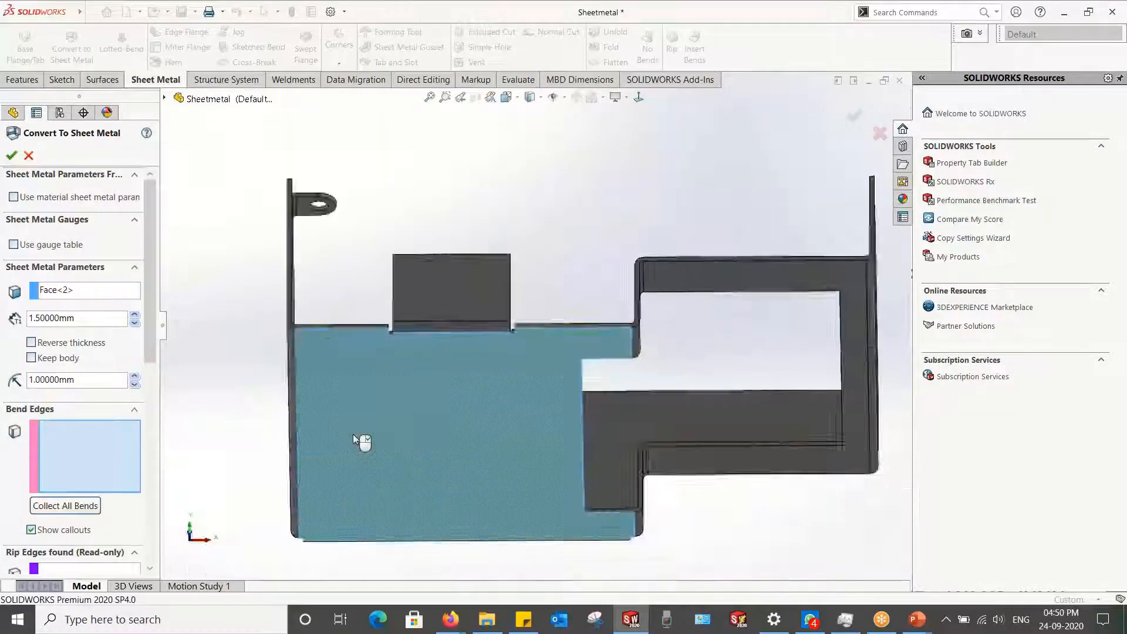
pyautogui.moveTo(358, 441); pyautogui.dragTo(328, 376, button='middle')
pyautogui.moveTo(88, 318); pyautogui.dragTo(3, 311)
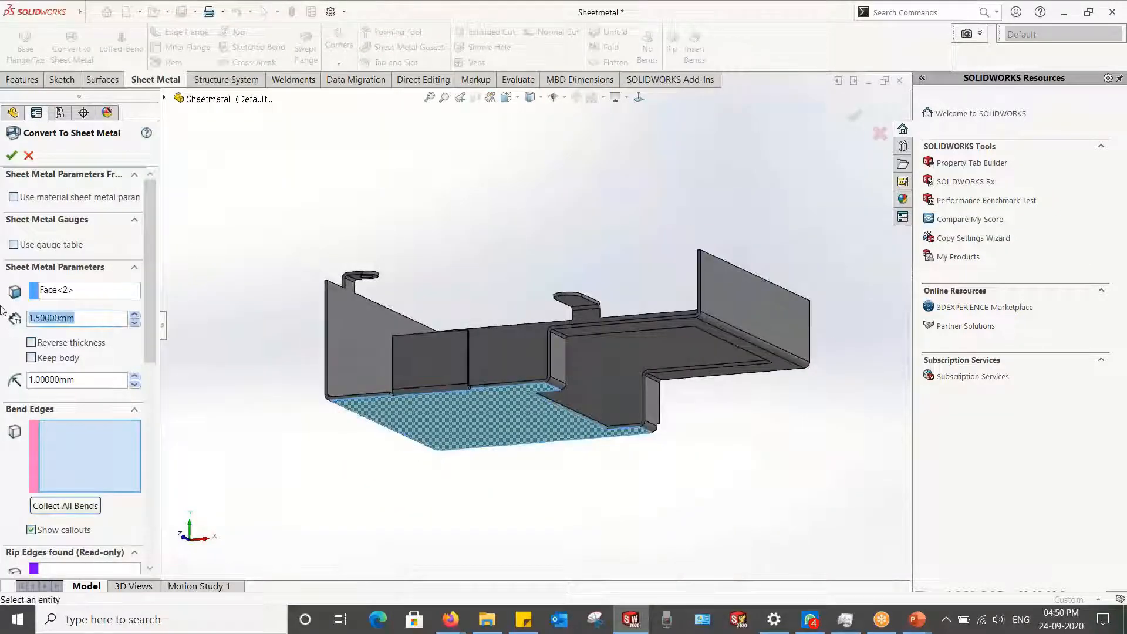
pyautogui.write('2')
pyautogui.press('Return')
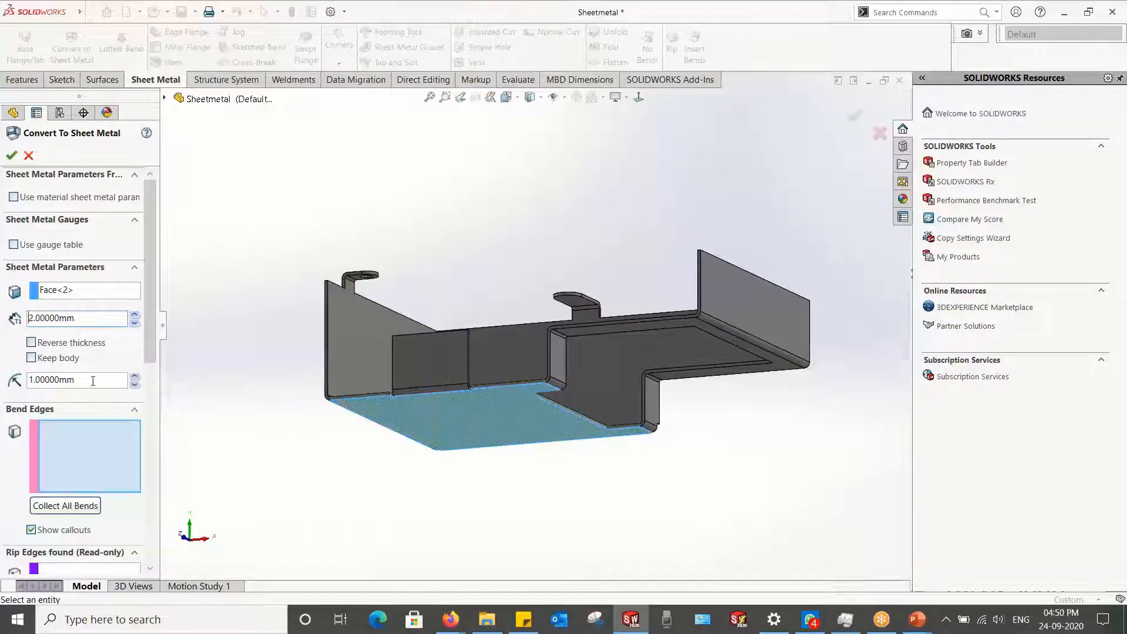
pyautogui.moveTo(88, 380); pyautogui.dragTo(3, 385)
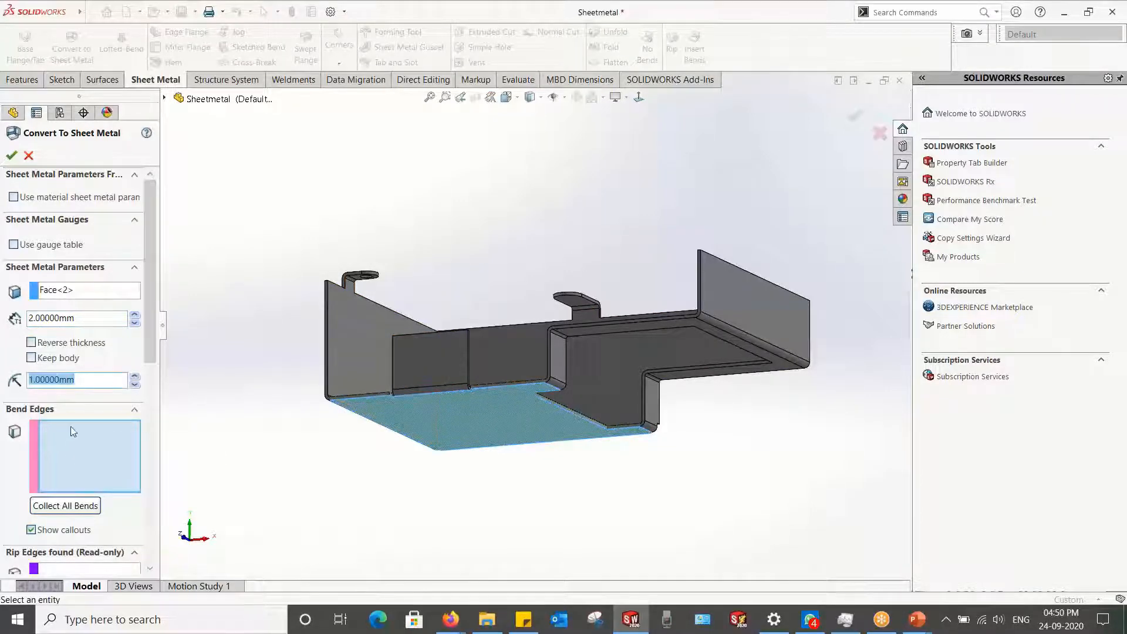
pyautogui.scroll(-3, 149, 358)
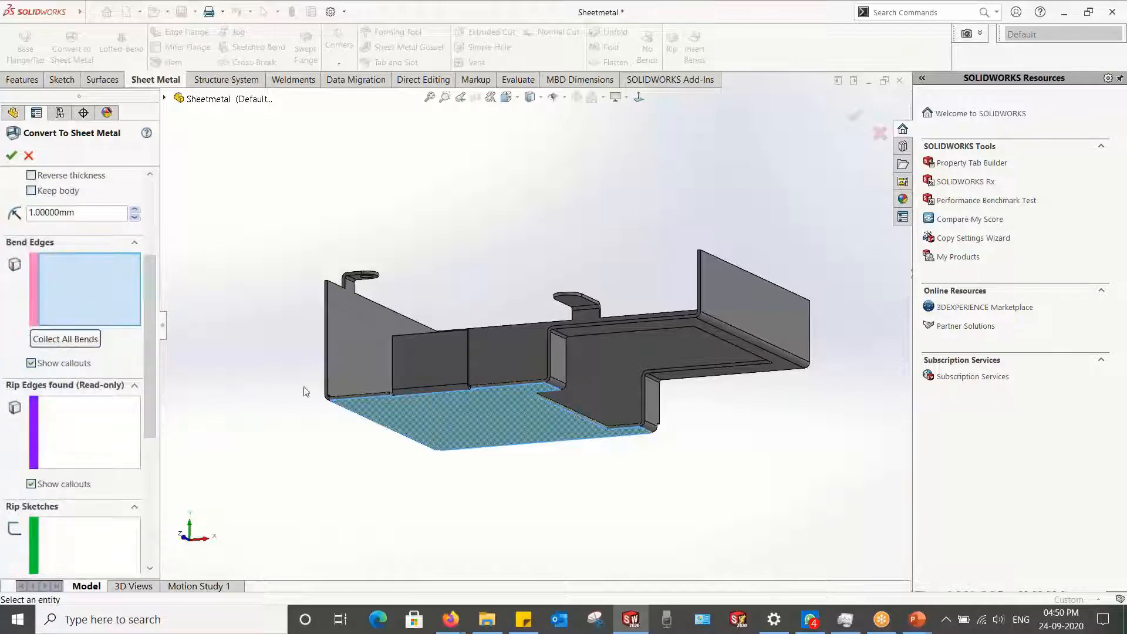
pyautogui.press('Escape')
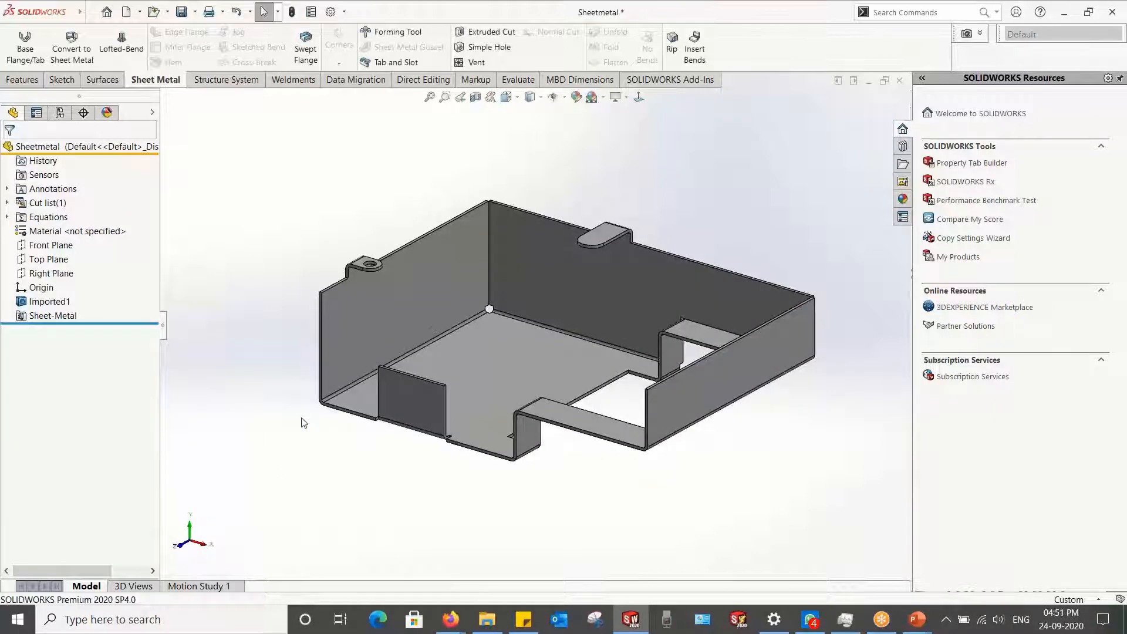
# Step: Check the inner bend radius by selecting the curved face between the base and the side wall
pyautogui.scroll(1, 346, 406)
pyautogui.scroll(-7, 350, 408)
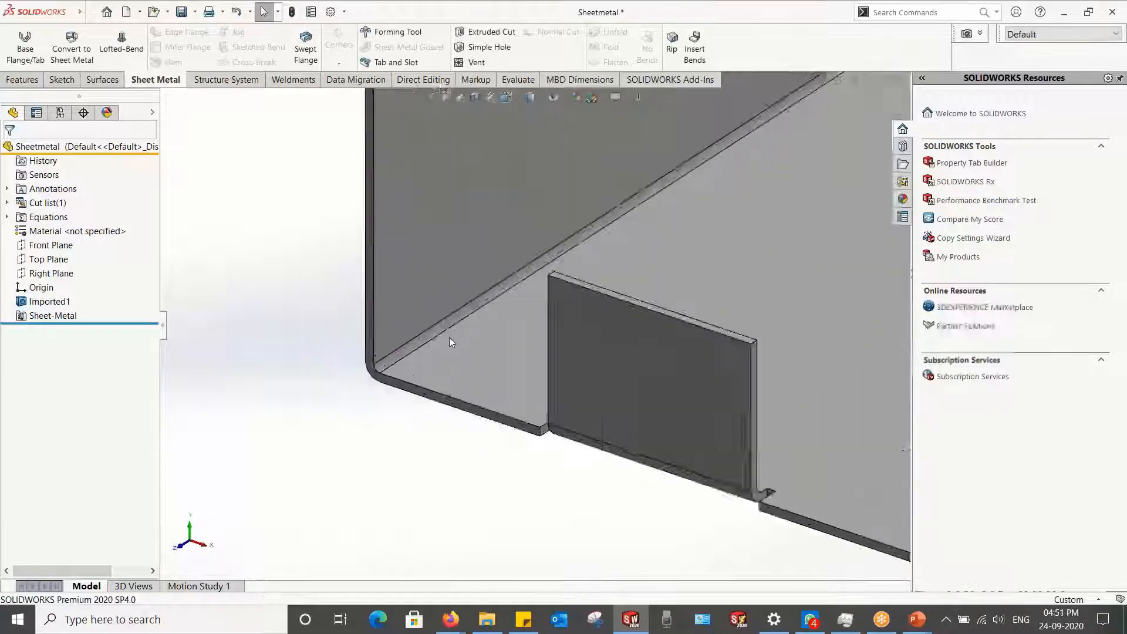
pyautogui.scroll(-2, 450, 341)
pyautogui.click(447, 327)
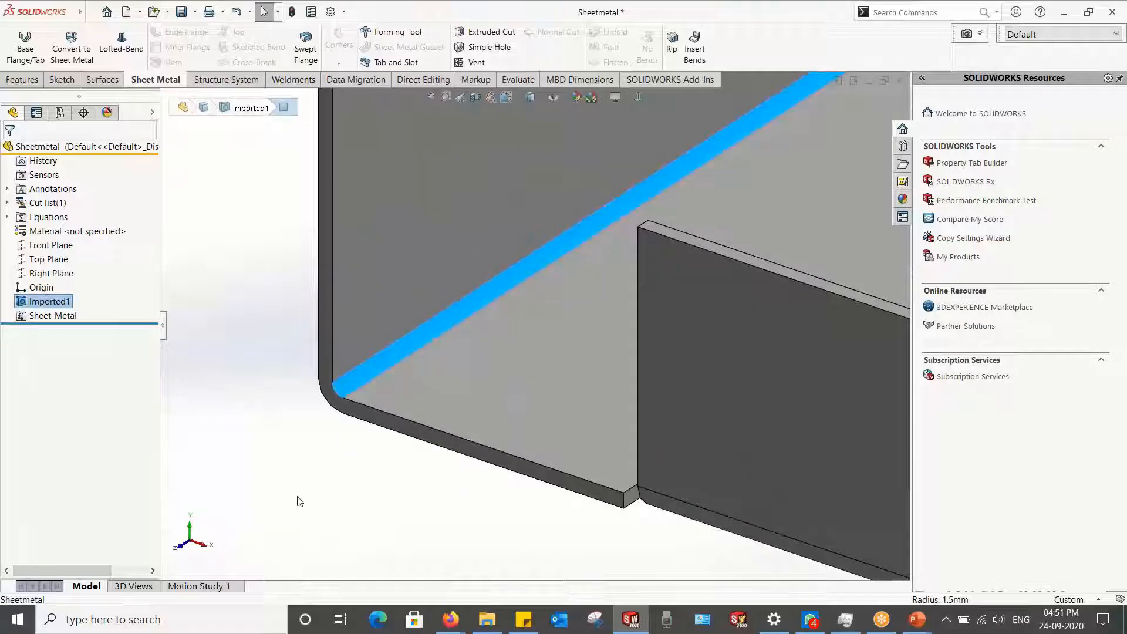
# Step: Delete the Sheet-Metal feature from the imported part
pyautogui.click(130, 379)
pyautogui.click(66, 318)
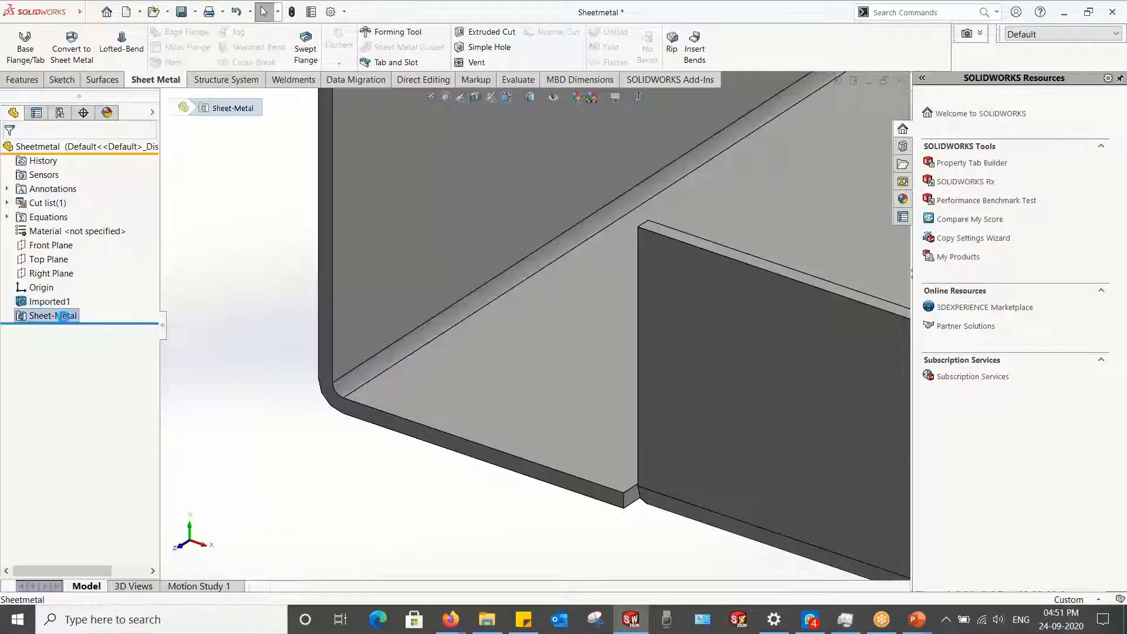
pyautogui.press('Delete')
pyautogui.click(306, 229)
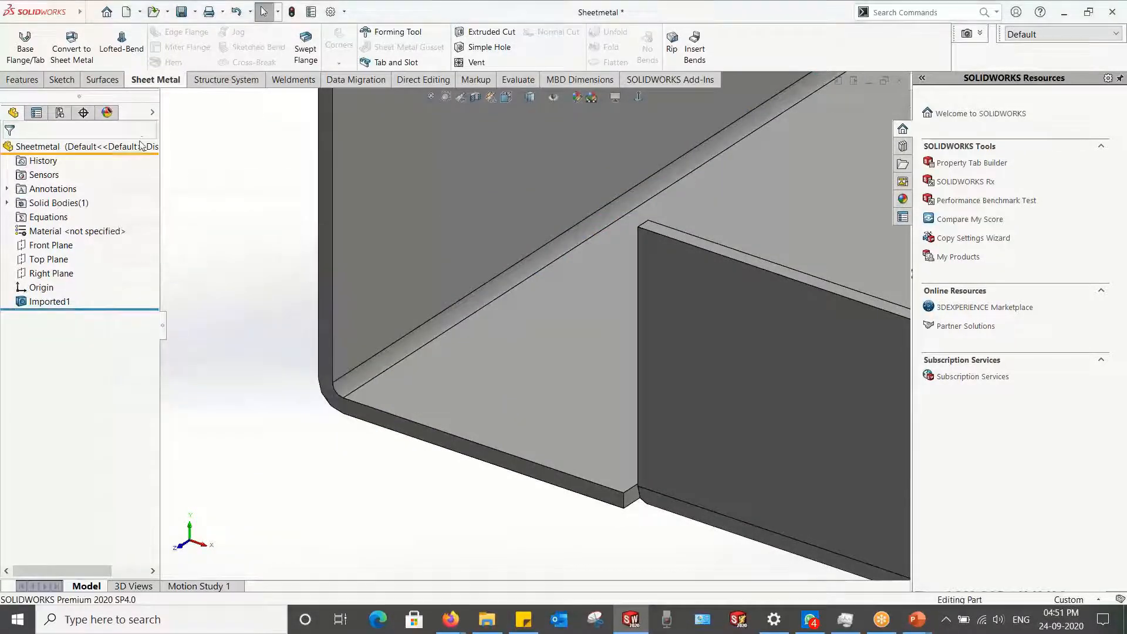
# Step: Start Convert to Sheet Metal on the imported part with a 2 mm thickness and a 1.5 mm bend radius
pyautogui.click(72, 49)
pyautogui.moveTo(462, 353); pyautogui.dragTo(526, 420, button='middle')
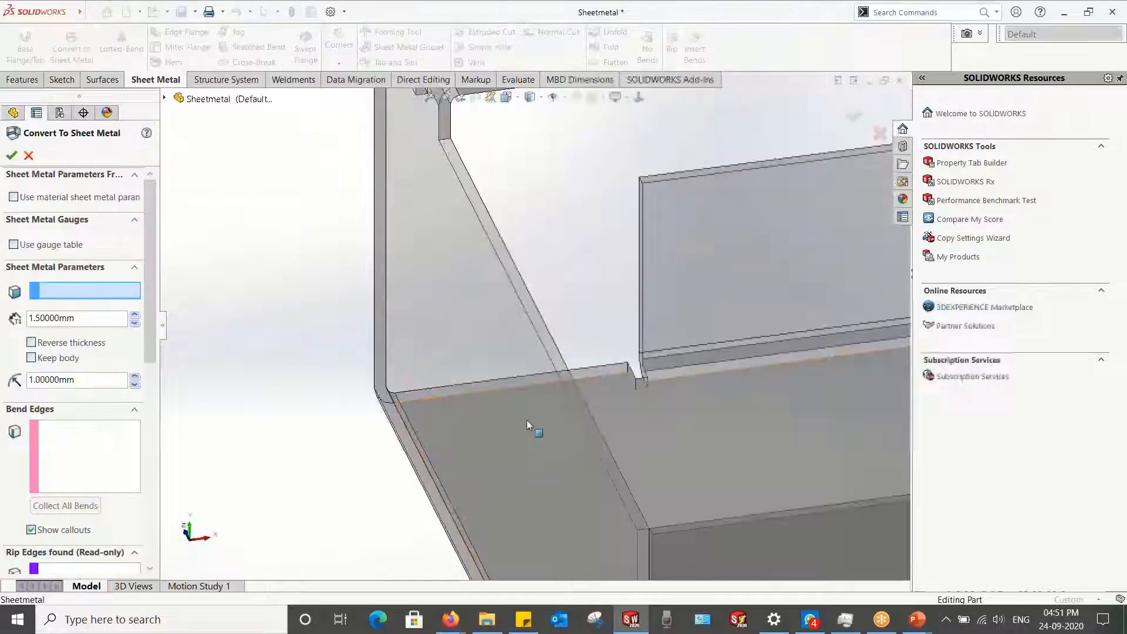
pyautogui.moveTo(79, 318); pyautogui.dragTo(2, 319)
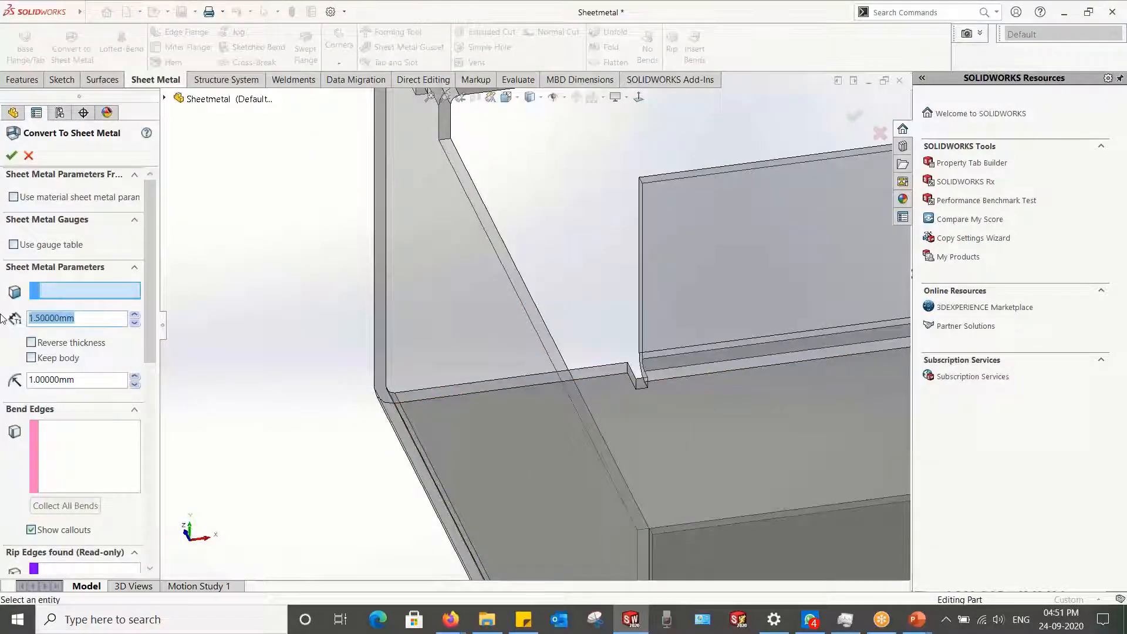
pyautogui.write('2')
pyautogui.press('Return')
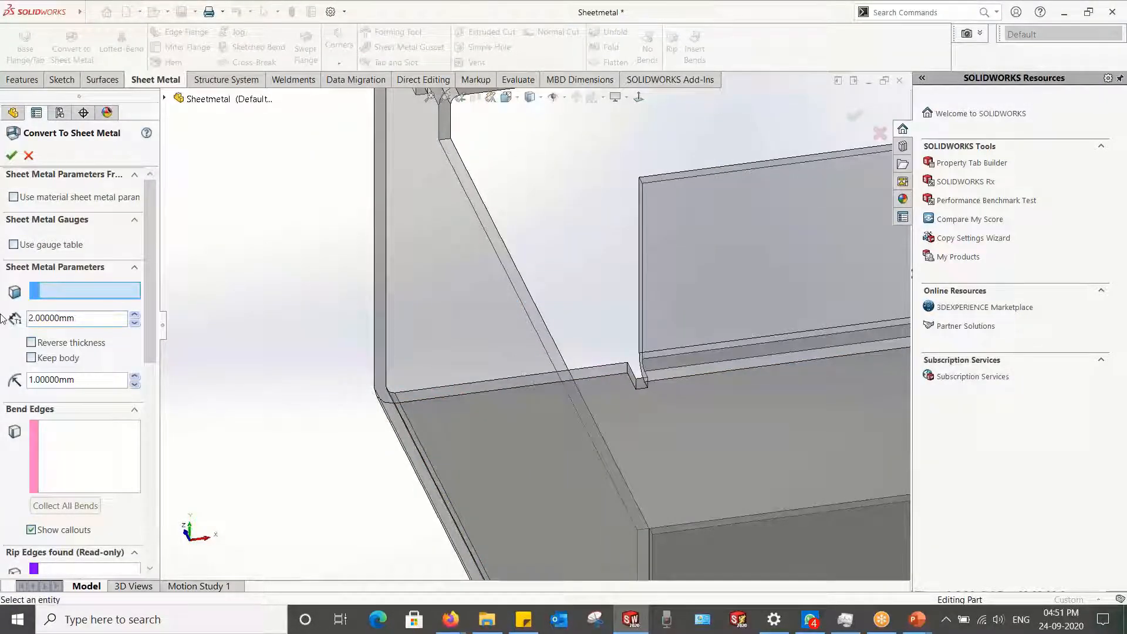
pyautogui.moveTo(85, 380); pyautogui.dragTo(15, 381)
pyautogui.write('1.5')
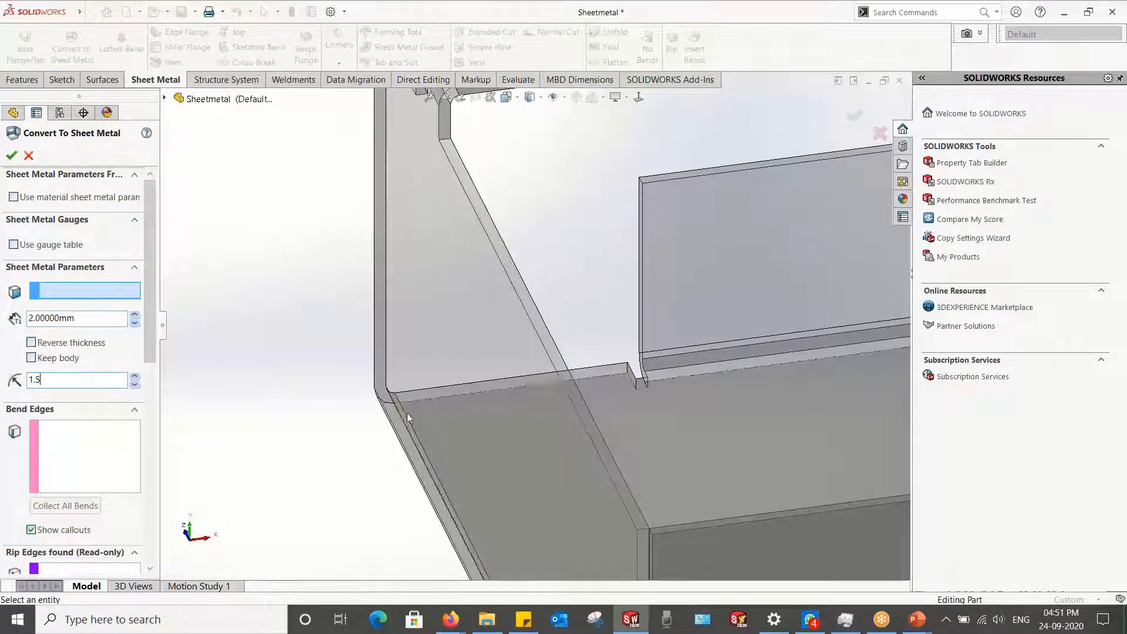
pyautogui.press('Return')
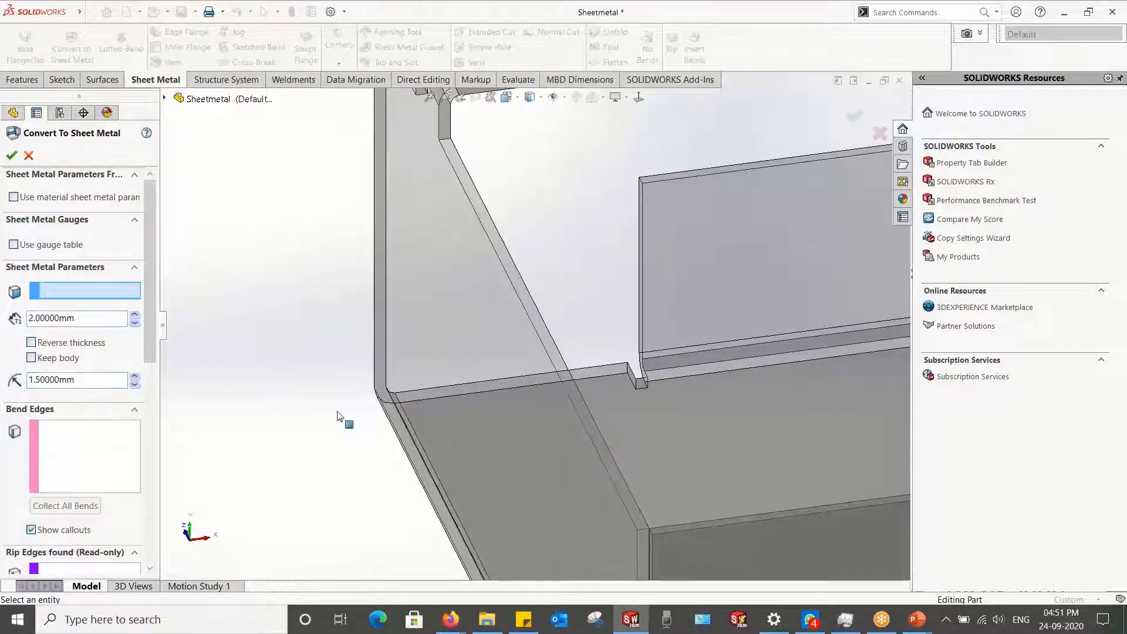
# Step: Choose the base plate's underside as the fixed face for the sheet metal conversion
pyautogui.scroll(7, 529, 332)
pyautogui.moveTo(523, 336); pyautogui.dragTo(501, 498, button='middle')
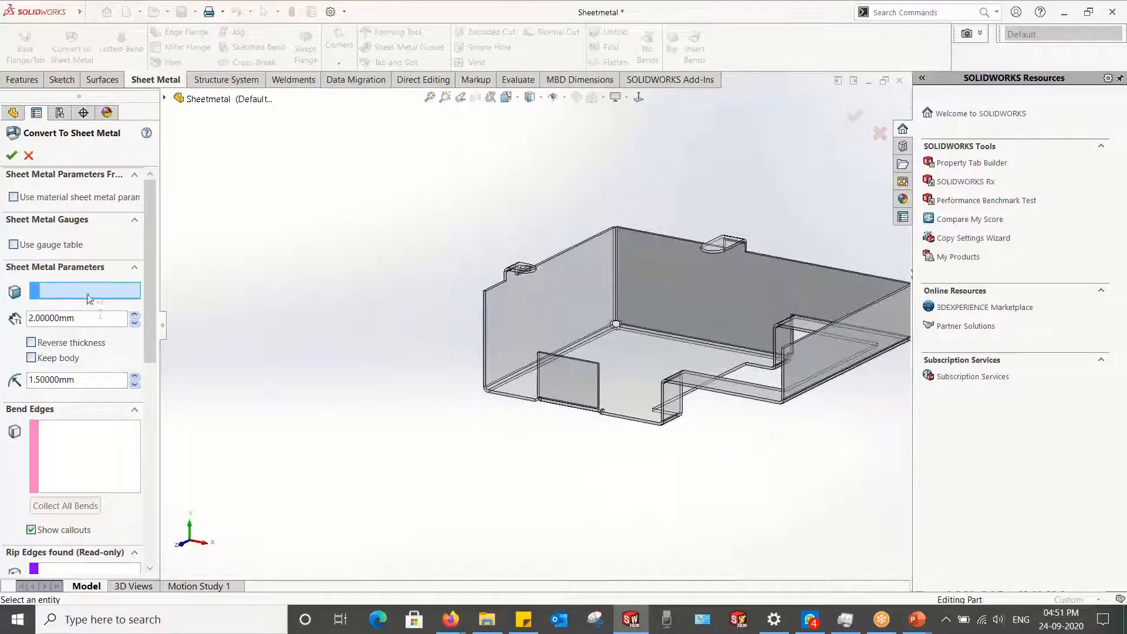
pyautogui.moveTo(455, 422); pyautogui.dragTo(593, 317, button='middle')
pyautogui.click(613, 383)
pyautogui.scroll(-5, 623, 363)
pyautogui.scroll(-5, 650, 377)
pyautogui.scroll(6, 658, 356)
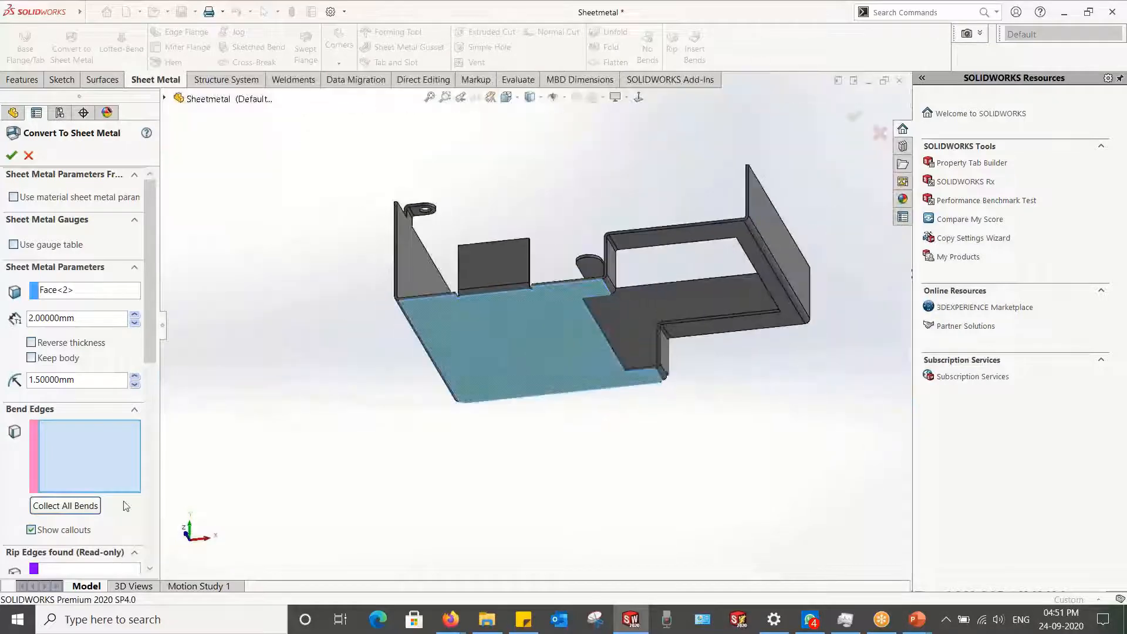
# Step: Collect all bends of the part and complete the sheet metal conversion
pyautogui.scroll(-3, 144, 381)
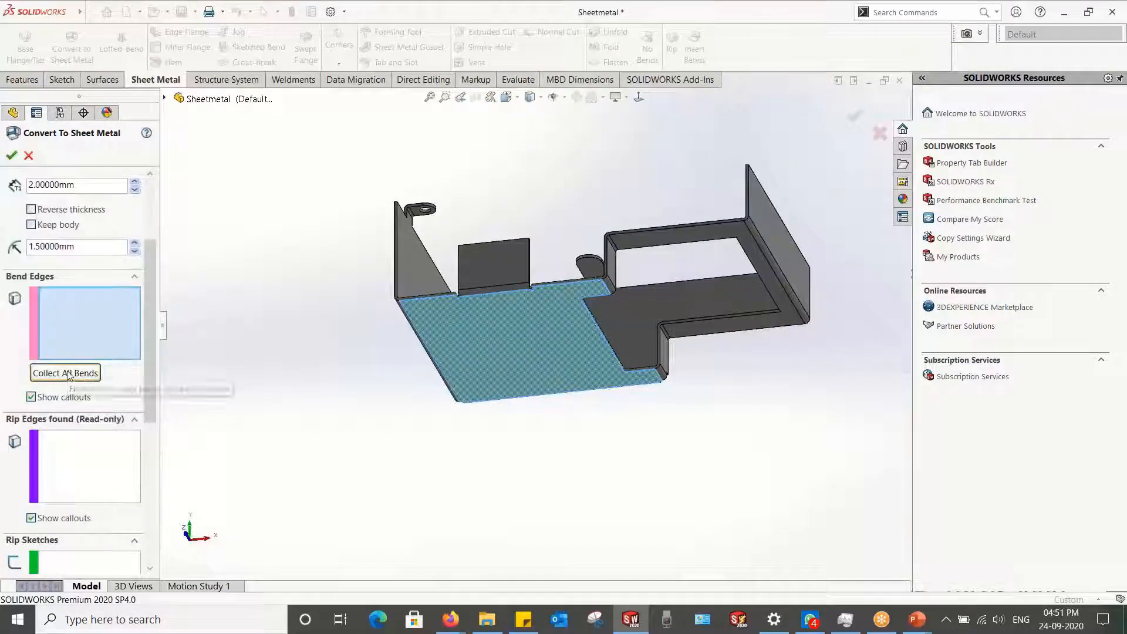
pyautogui.click(66, 373)
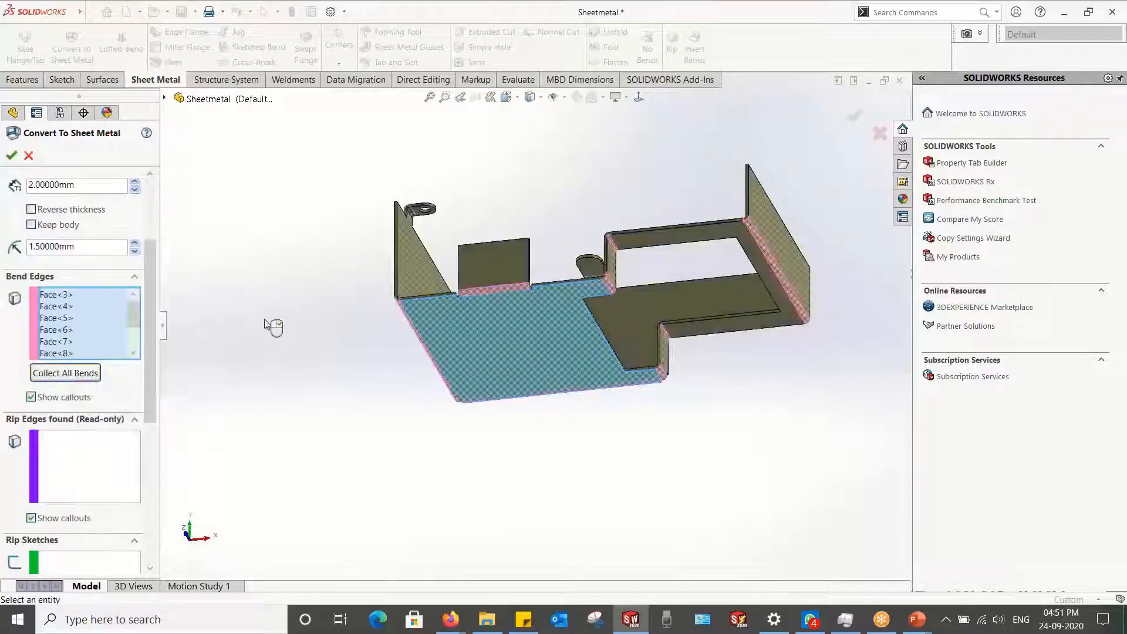
pyautogui.moveTo(281, 322); pyautogui.dragTo(270, 262, button='middle')
pyautogui.press('Return')
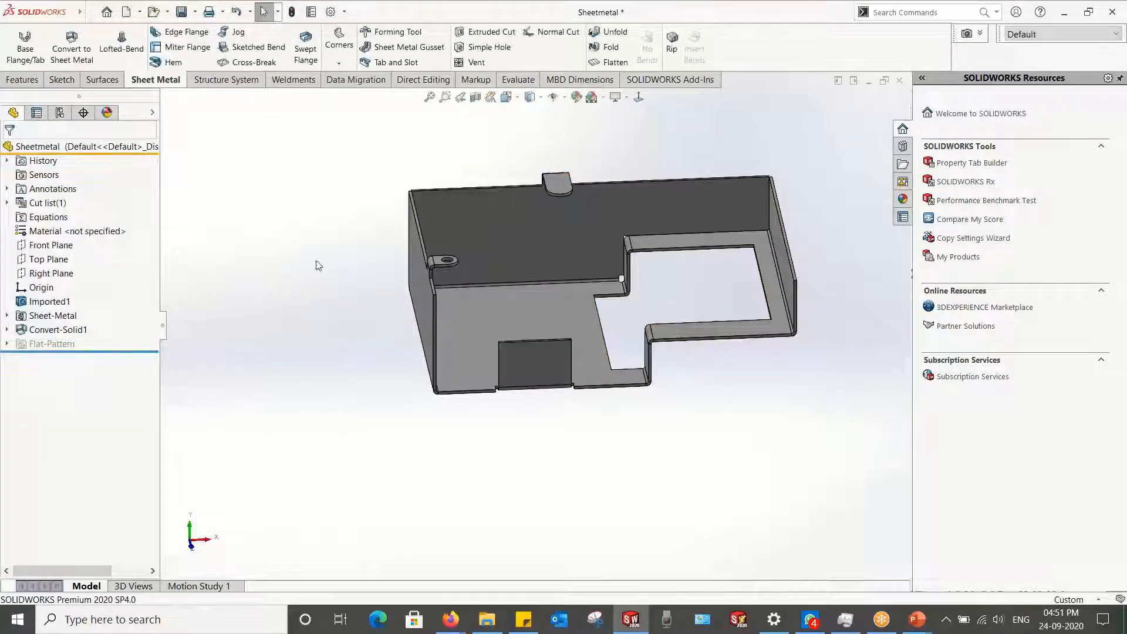
# Step: Flatten the converted sheet metal part and view its flat pattern from above
pyautogui.scroll(1, 546, 276)
pyautogui.moveTo(565, 233); pyautogui.dragTo(558, 339, button='middle')
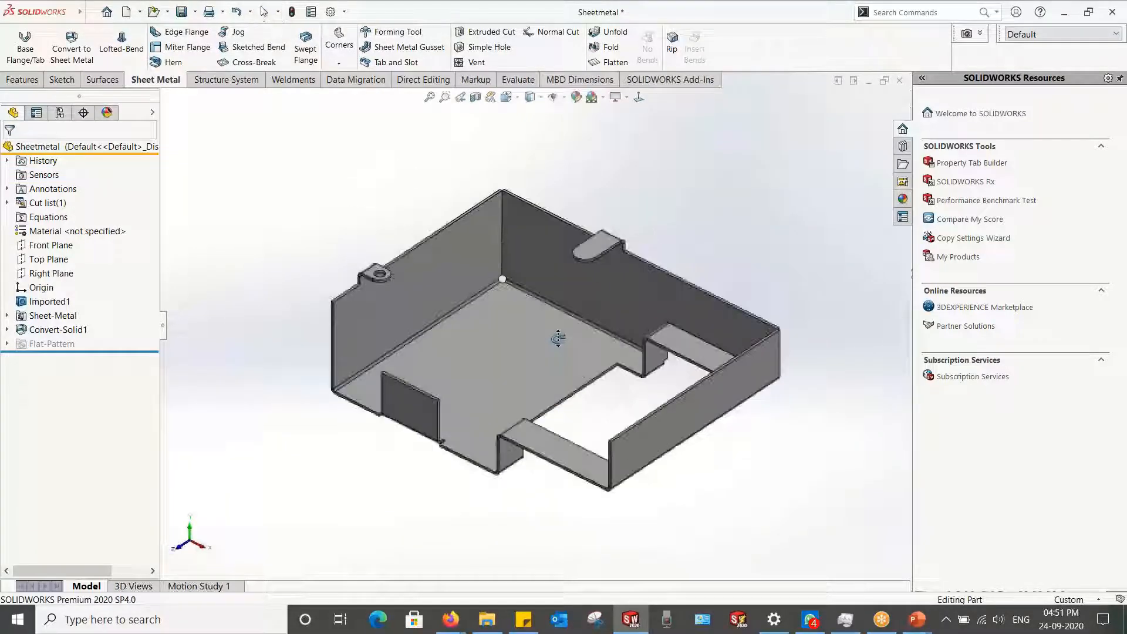
pyautogui.click(608, 61)
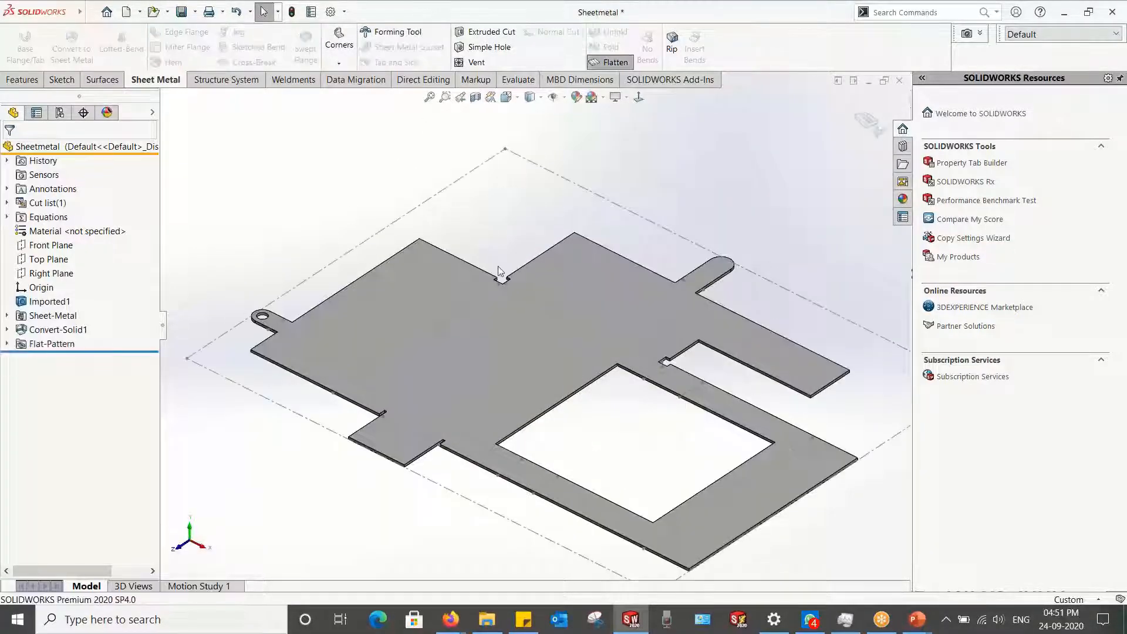
pyautogui.moveTo(486, 230); pyautogui.dragTo(537, 339, button='middle')
pyautogui.scroll(5, 536, 340)
pyautogui.moveTo(556, 382); pyautogui.dragTo(552, 411, button='middle')
# Step: Start exporting the flat pattern's face as a DXF file named Sheetmetal in the Lesson2-of-3 folder
pyautogui.rightClick(513, 360)
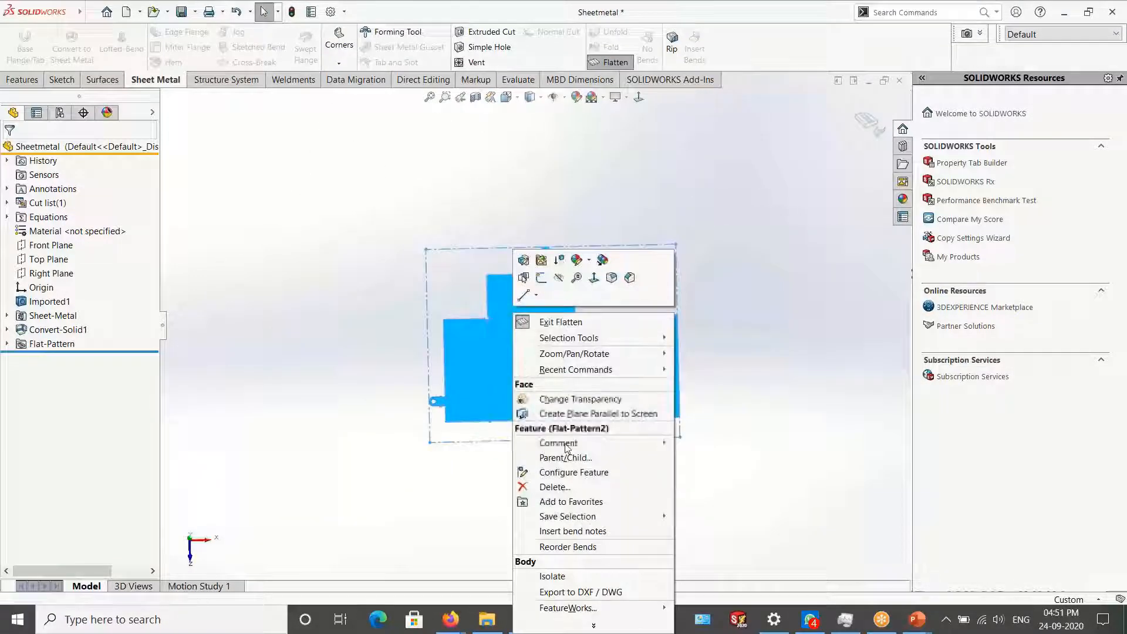
pyautogui.click(582, 592)
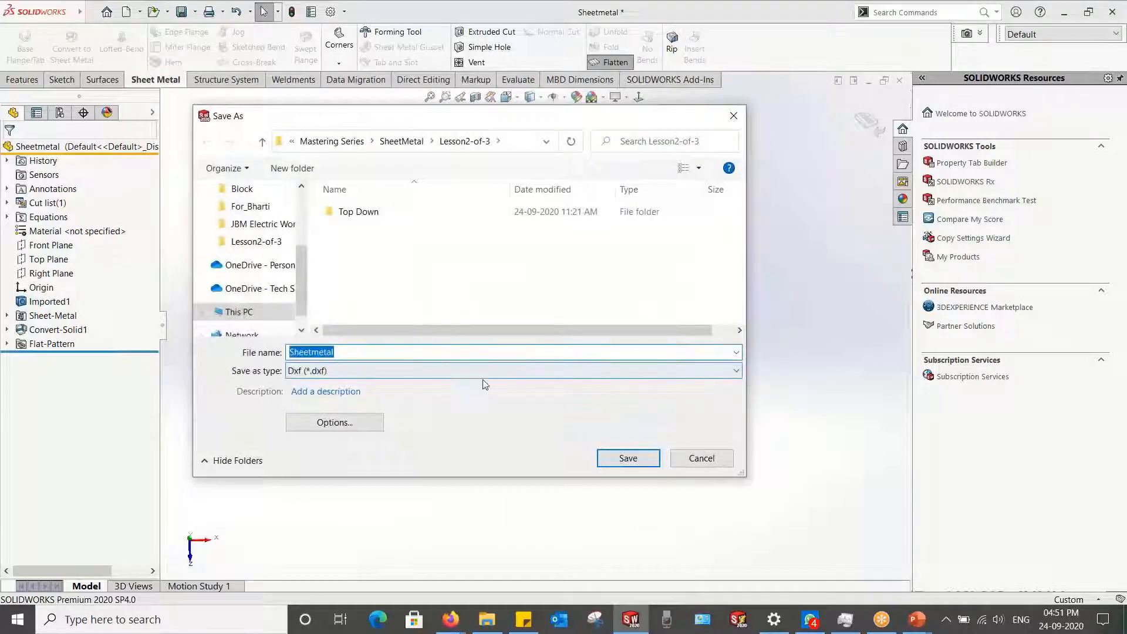
pyautogui.click(633, 462)
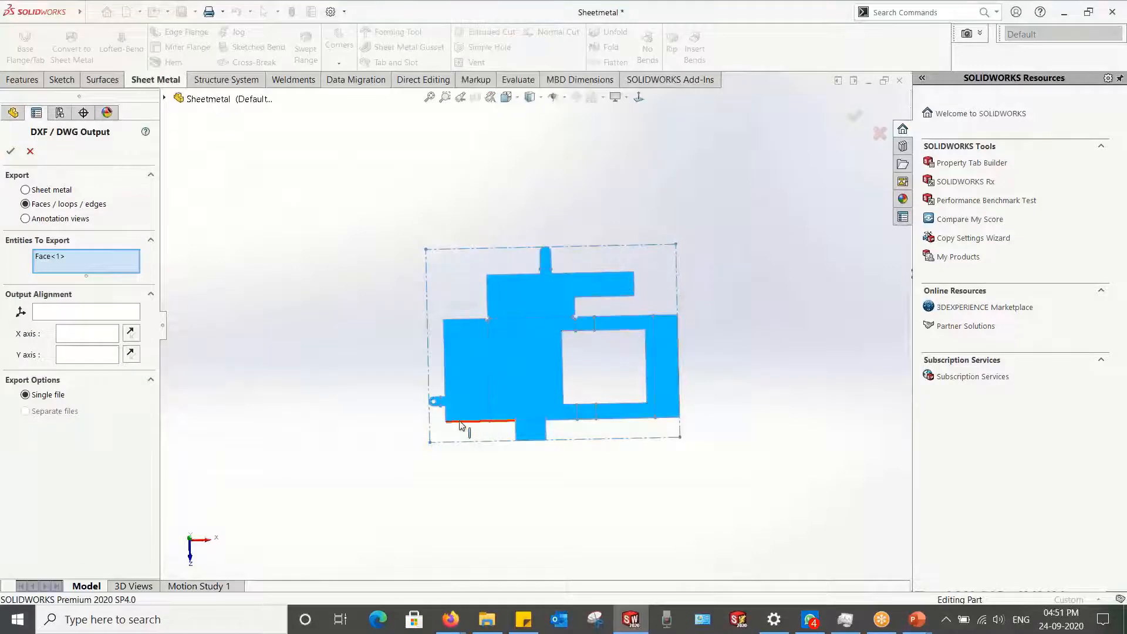
# Step: Align the DXF output to the upper flange's long edge as X axis and its short end edge as Y axis, and preview it
pyautogui.scroll(-4, 430, 441)
pyautogui.scroll(4, 540, 324)
pyautogui.scroll(-4, 717, 172)
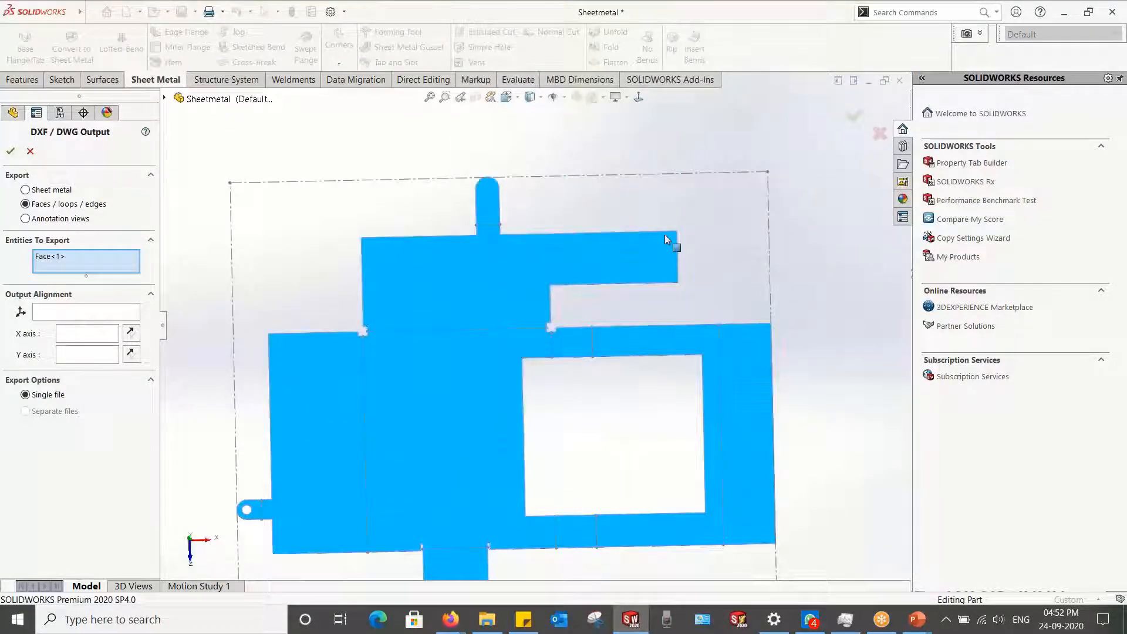
pyautogui.click(73, 336)
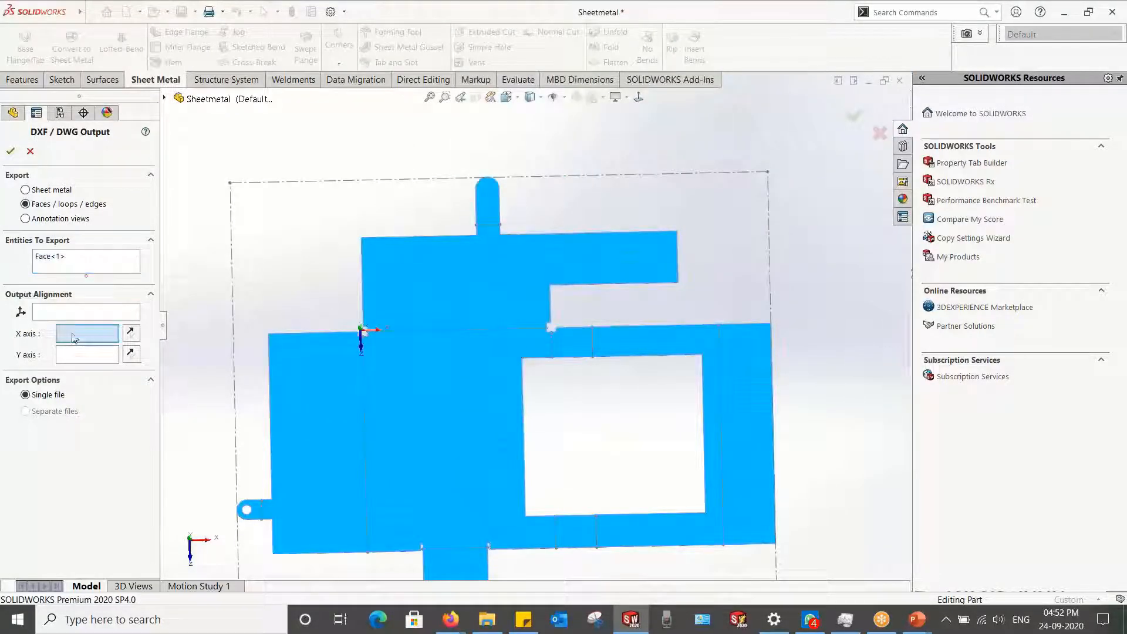
pyautogui.click(654, 235)
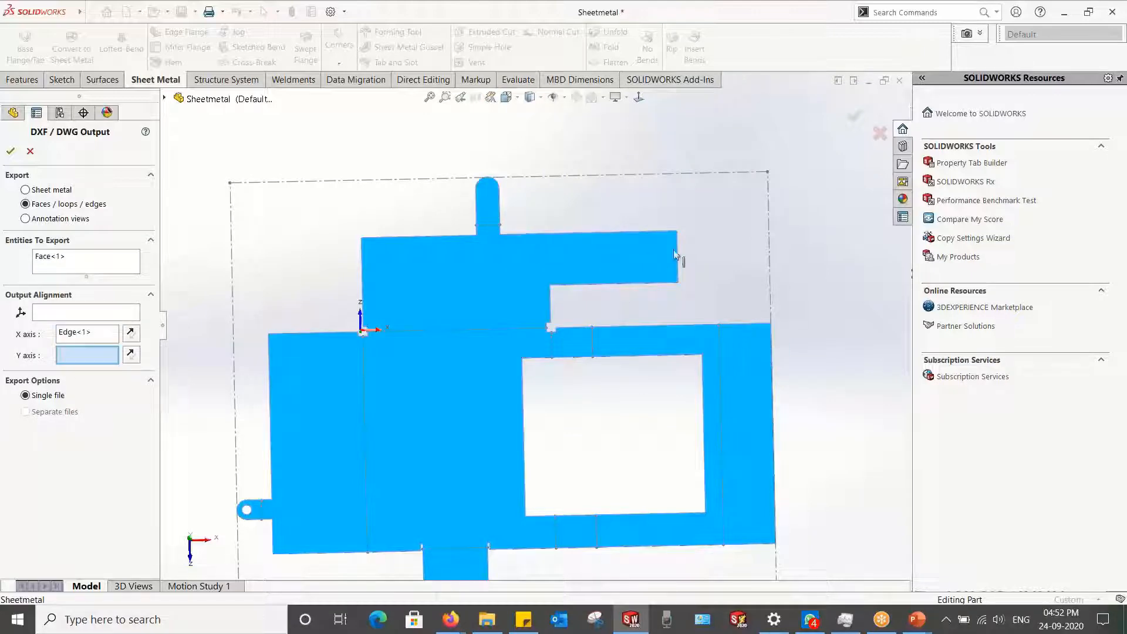
pyautogui.click(676, 254)
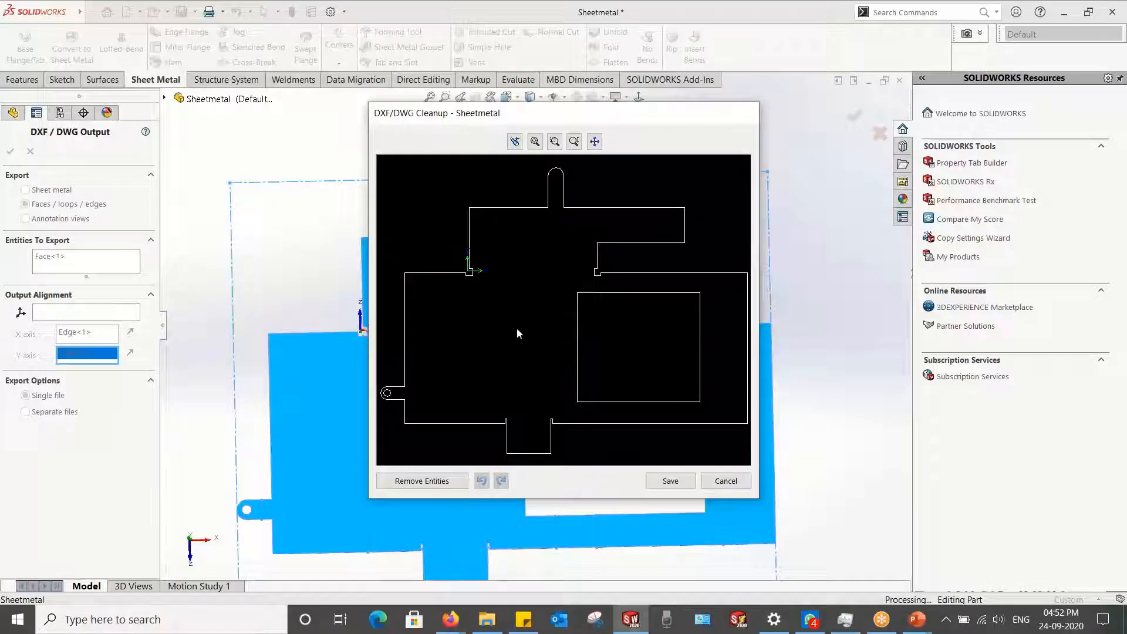
# Step: Cancel the DXF export from its cleanup preview without saving and return the part to its folded state
pyautogui.scroll(3, 517, 332)
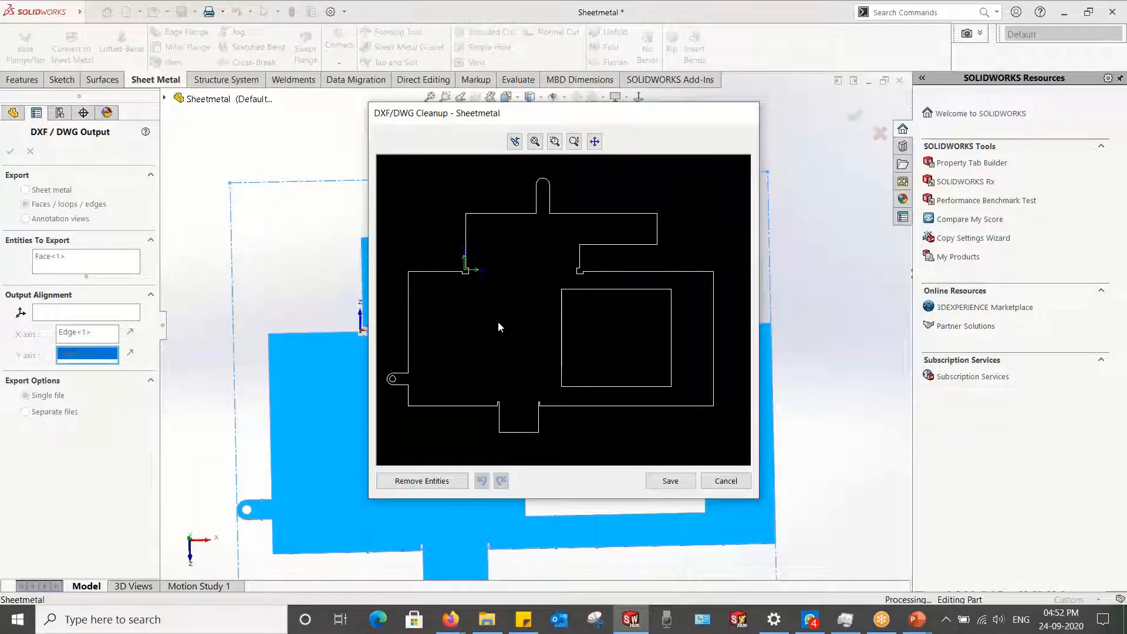
pyautogui.click(727, 482)
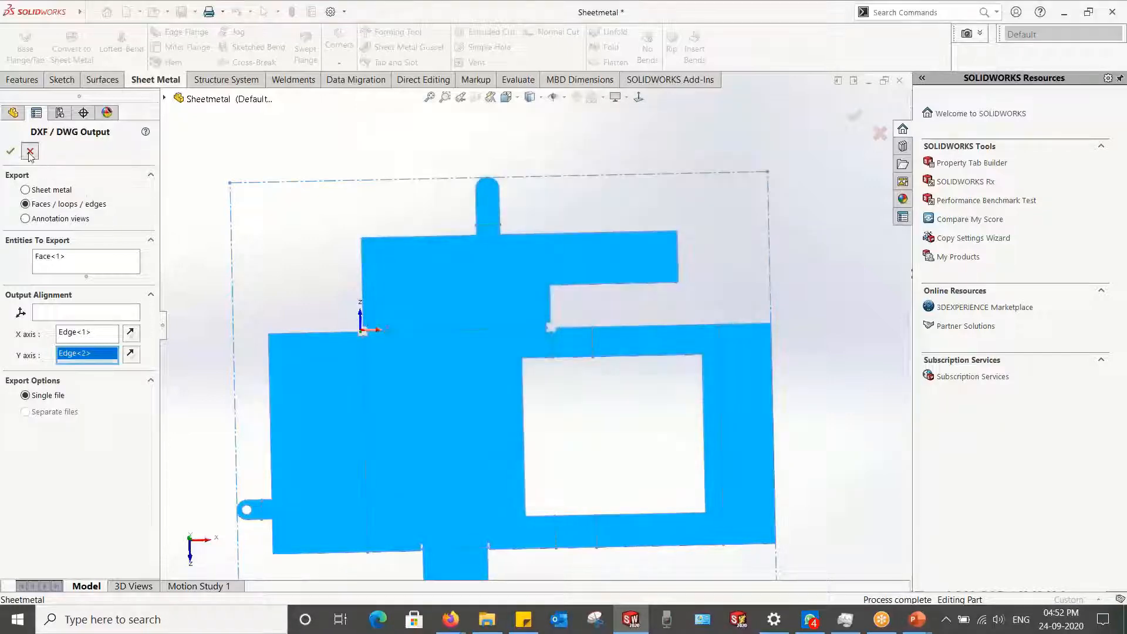
pyautogui.click(30, 152)
pyautogui.scroll(3, 511, 276)
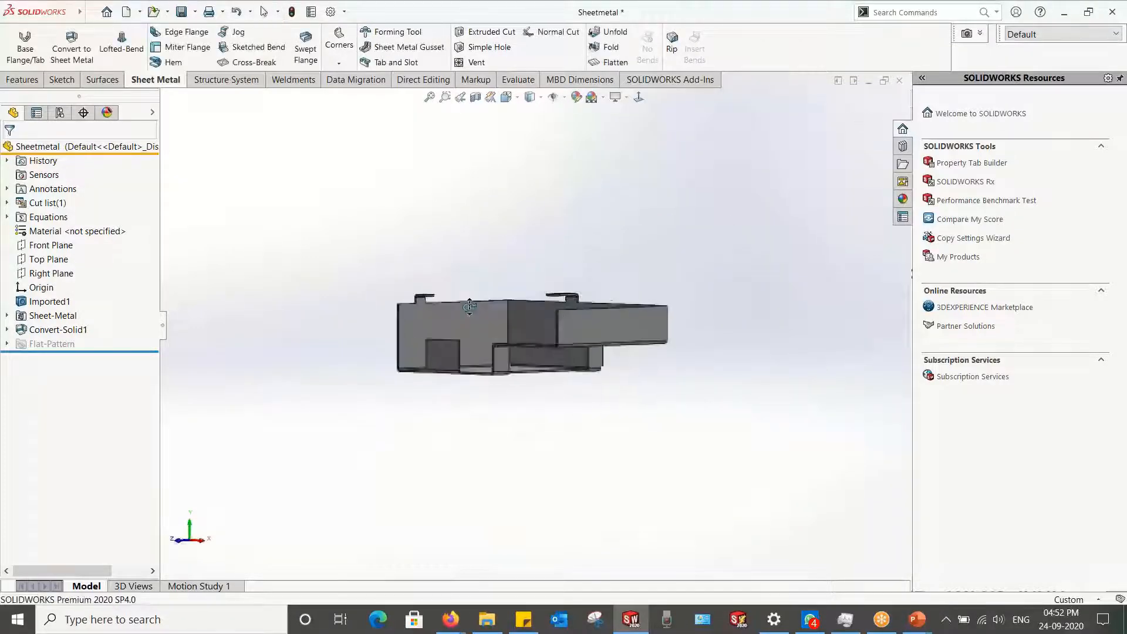
# Step: Switch to the PowerPoint slide show and advance to the FeatureWorks for Sheet Metals slide
pyautogui.hotkey('alt', 'Tab')
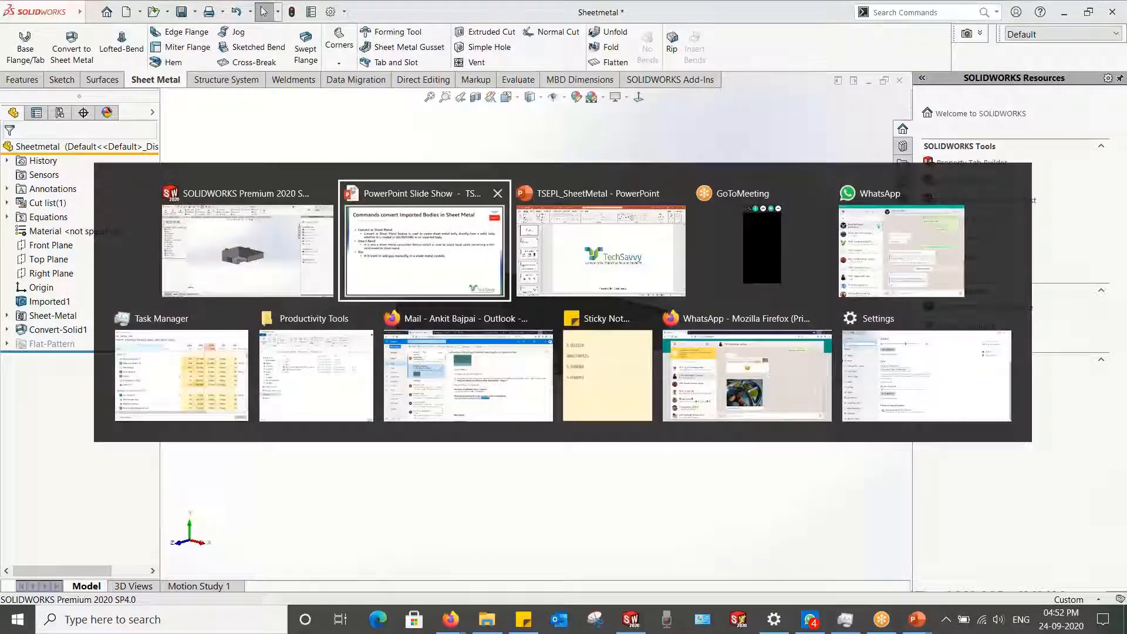
pyautogui.press('Right')
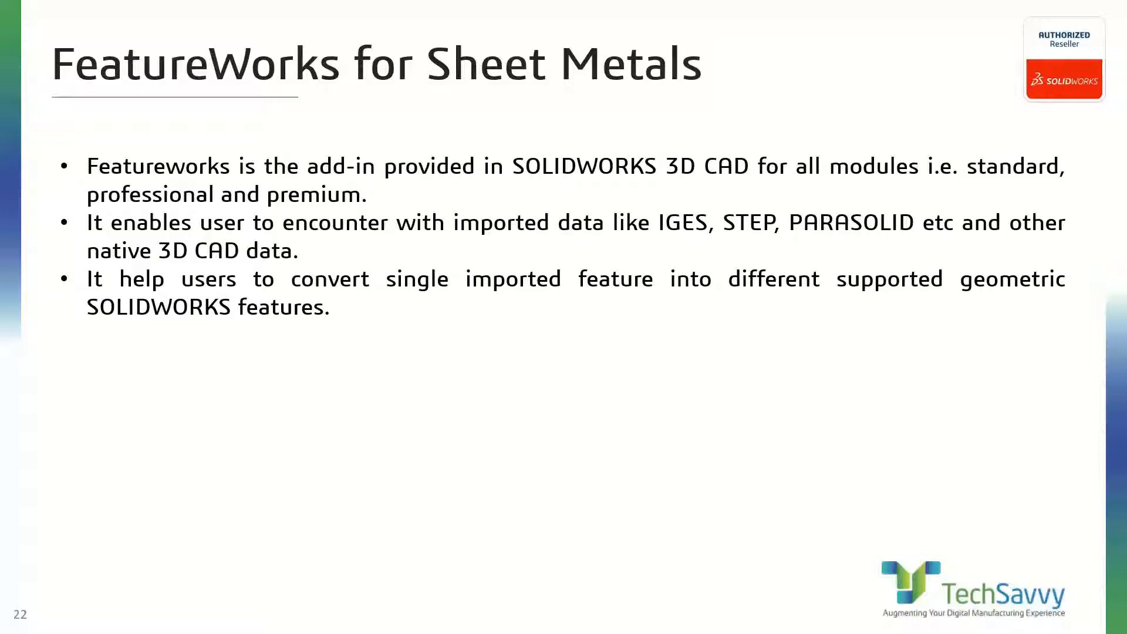
# Step: Advance the slide show to the slide on FeatureWorks handling solid and sheet metal components, and switch to SOLIDWORKS
pyautogui.press('Right')
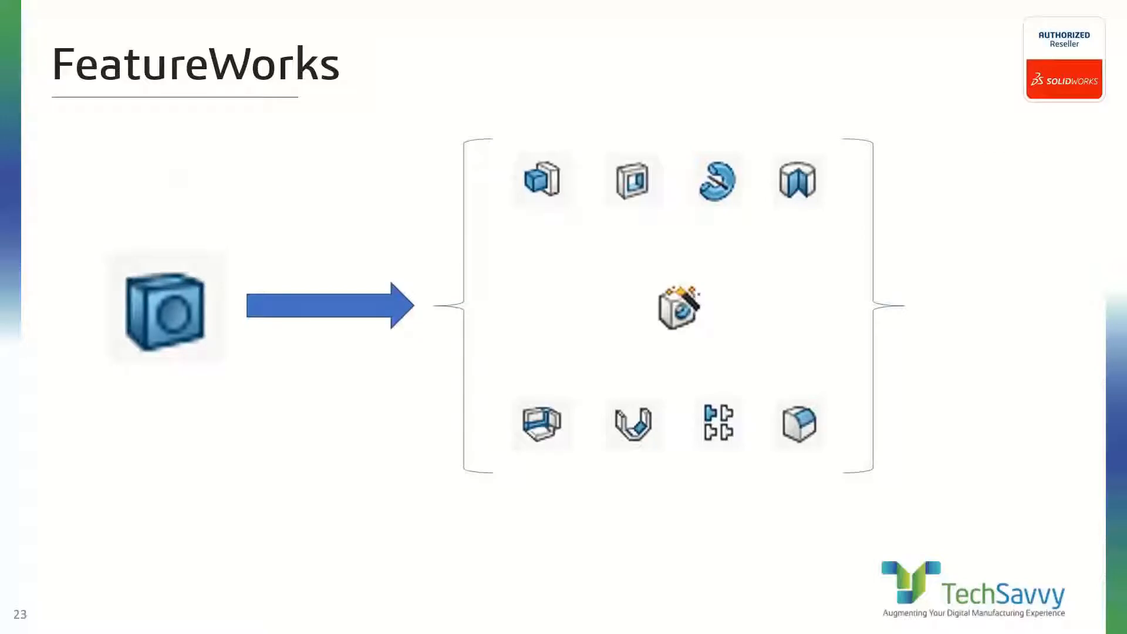
pyautogui.press('Right')
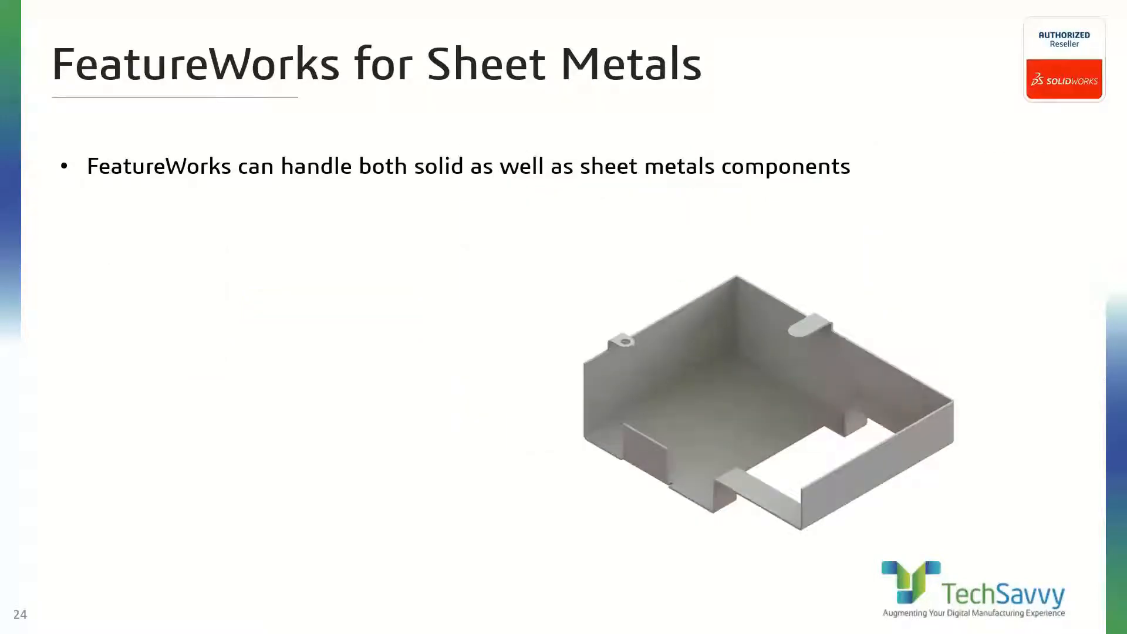
pyautogui.hotkey('alt', 'Tab')
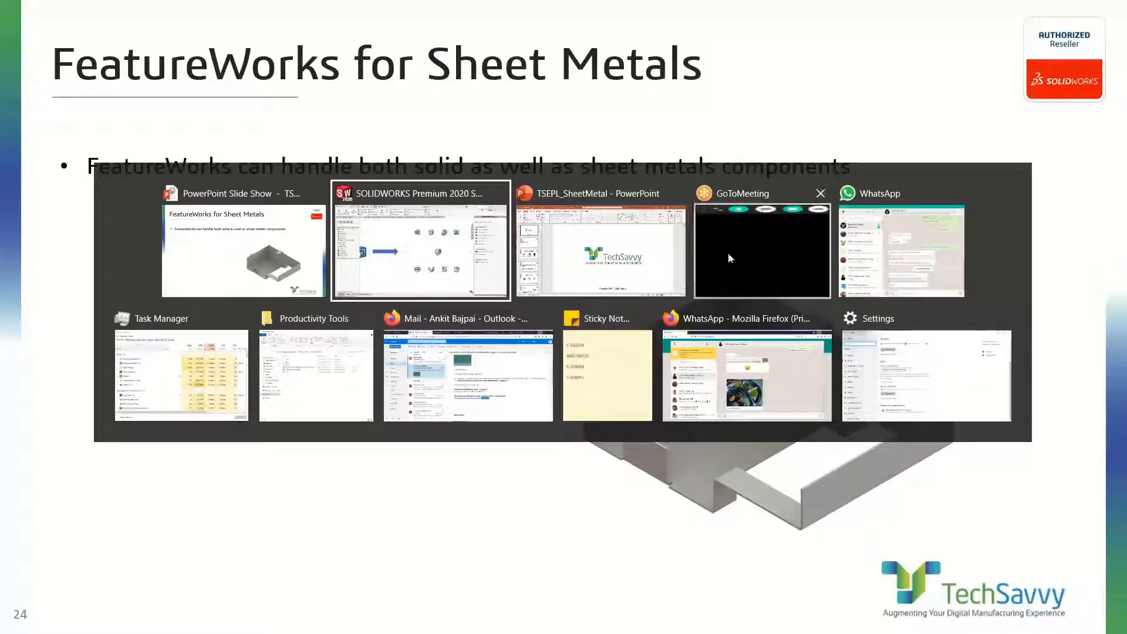
pyautogui.click(358, 242)
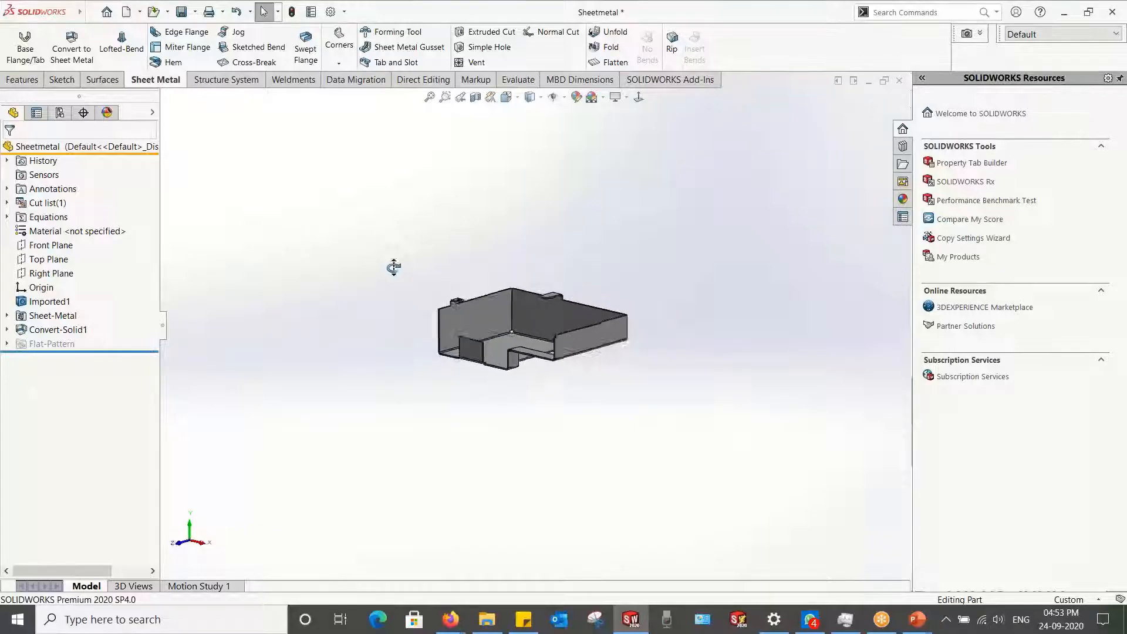
# Step: Close the converted Sheetmetal part without saving and open the Sheetmetal file from the Lesson2-of-3 folder
pyautogui.click(899, 80)
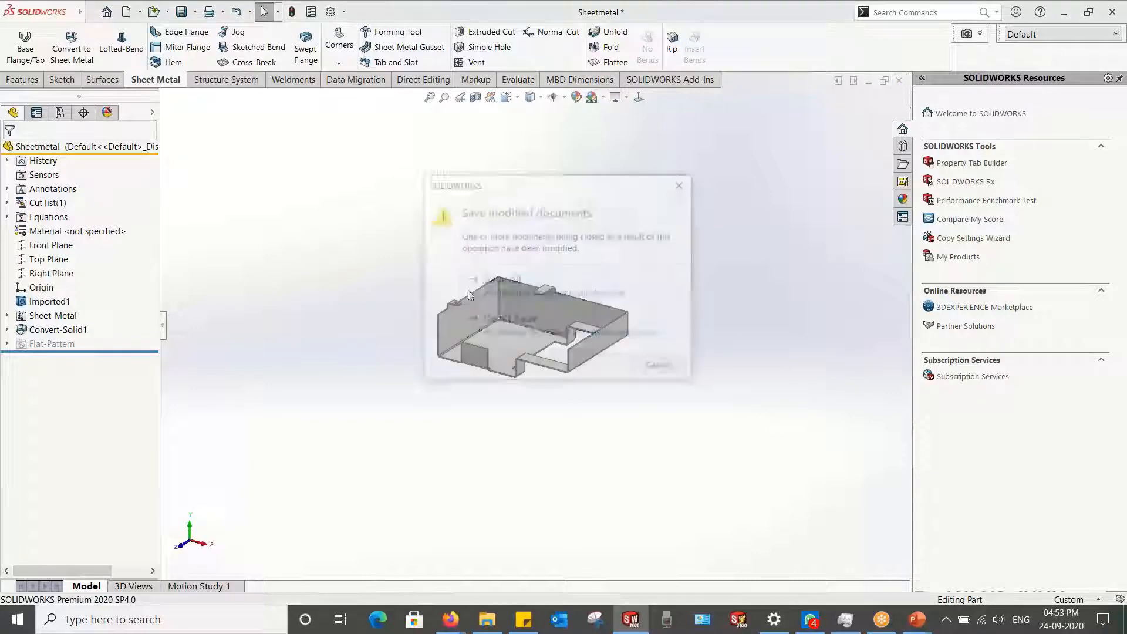
pyautogui.click(509, 321)
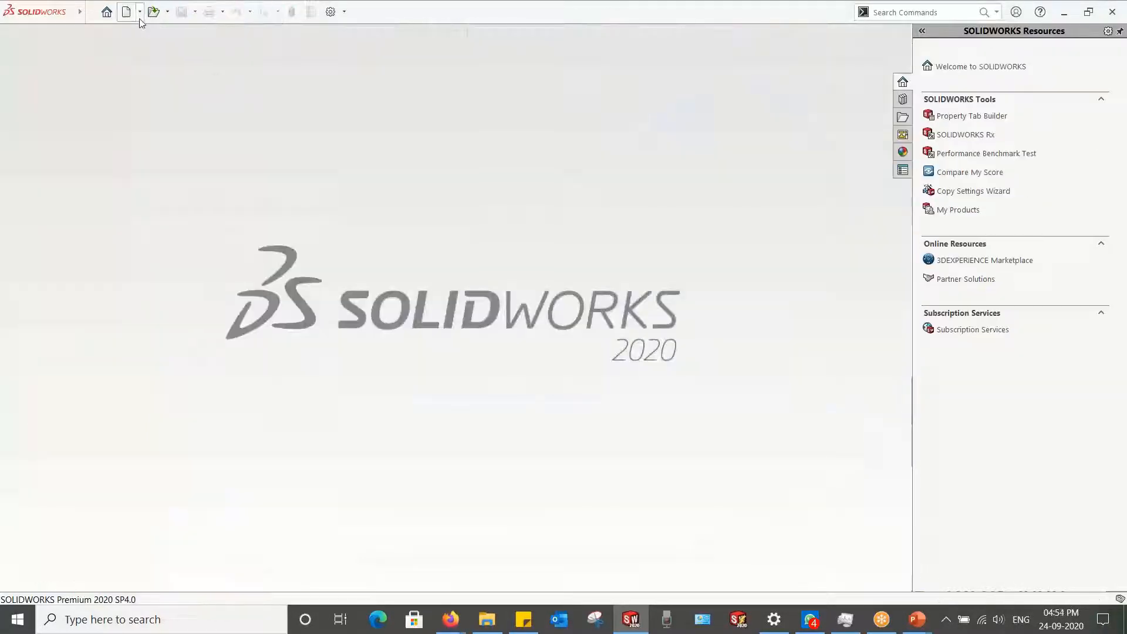
pyautogui.click(153, 12)
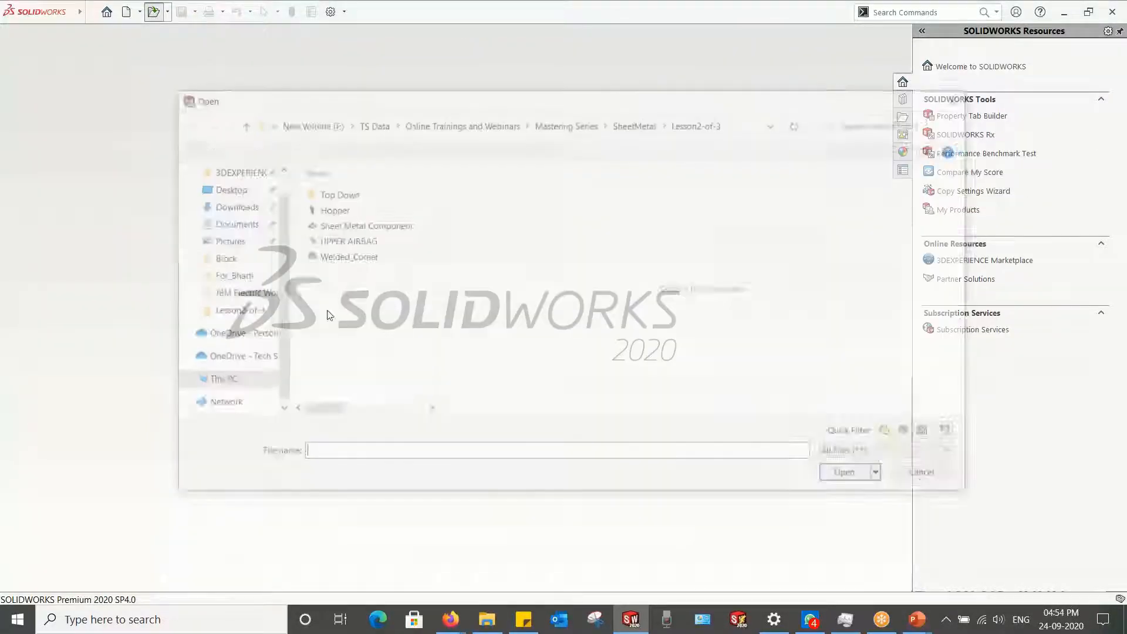
pyautogui.click(329, 240)
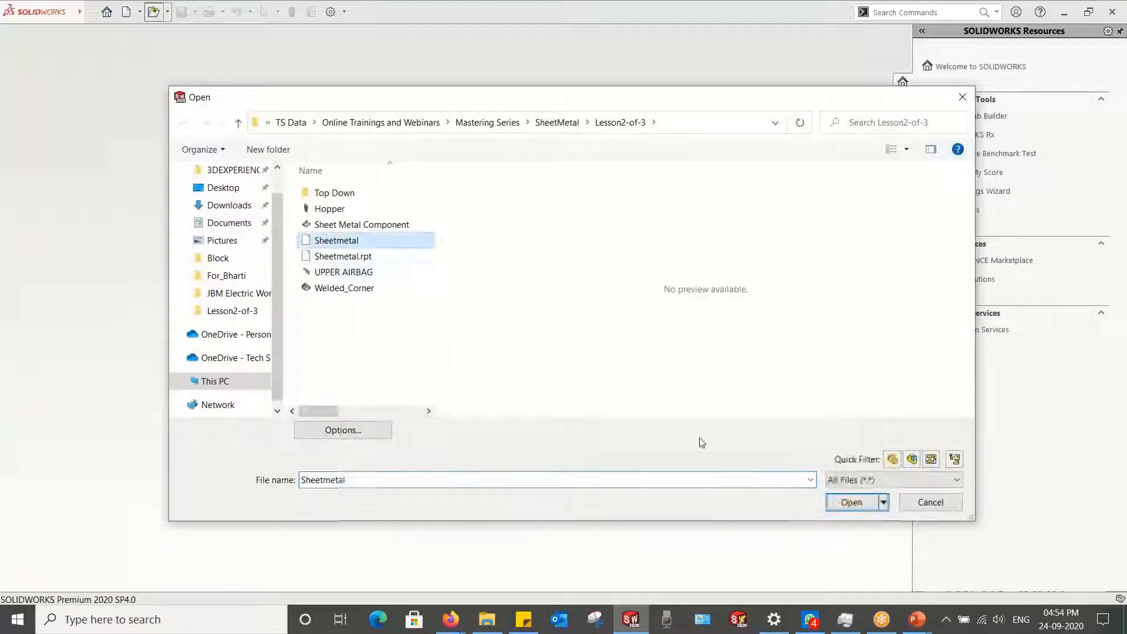
pyautogui.click(848, 502)
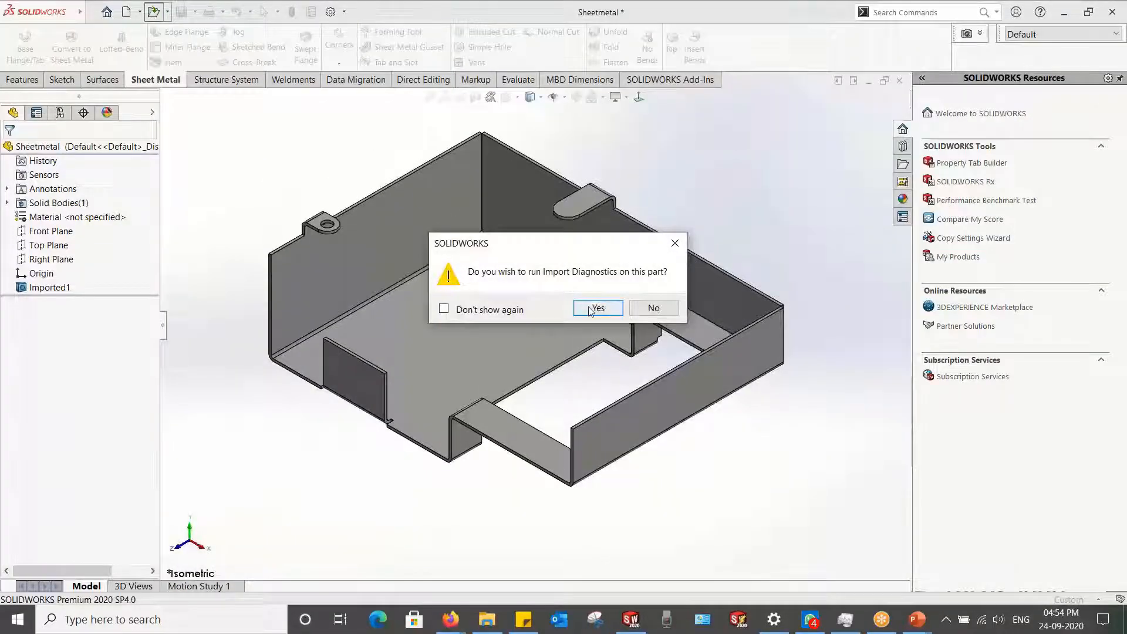
# Step: Run Import Diagnostics on the imported part and heal all of its faulty faces
pyautogui.click(591, 308)
pyautogui.click(47, 302)
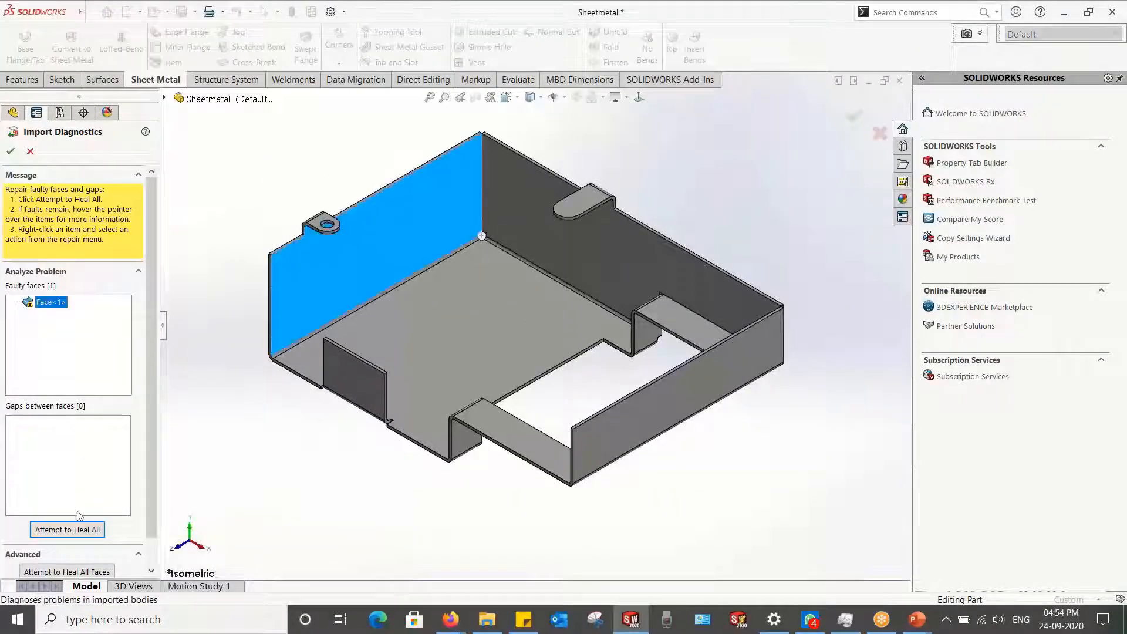
pyautogui.click(77, 530)
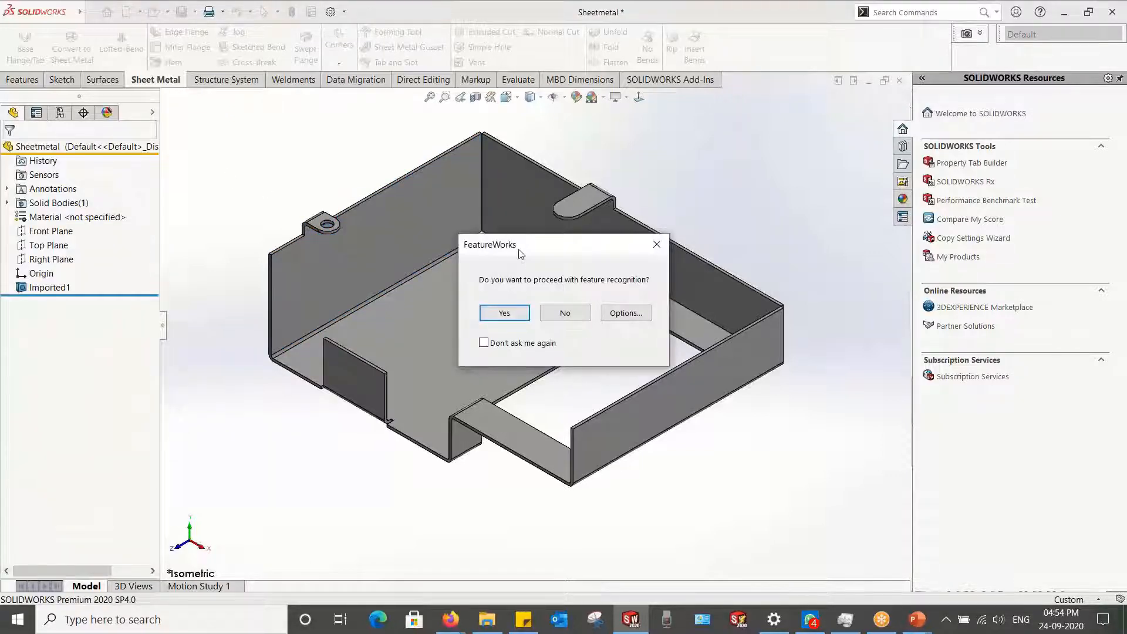
pyautogui.moveTo(518, 250)
pyautogui.mouseDown()
pyautogui.moveTo(505, 246)
pyautogui.moveTo(518, 247)
pyautogui.mouseUp()
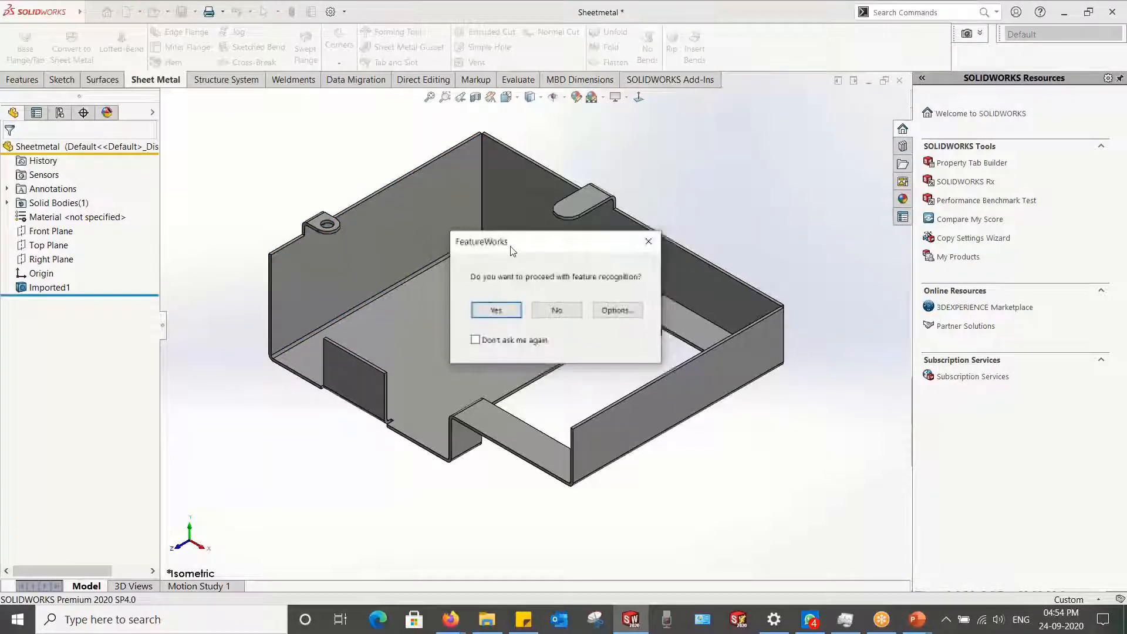
pyautogui.click(497, 311)
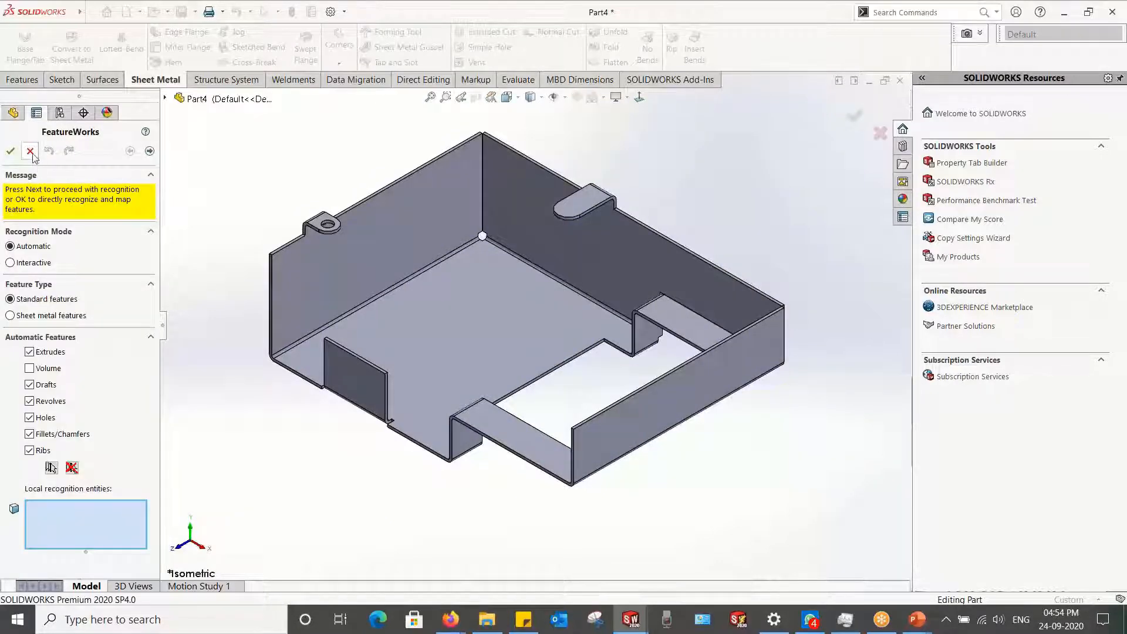
pyautogui.click(30, 152)
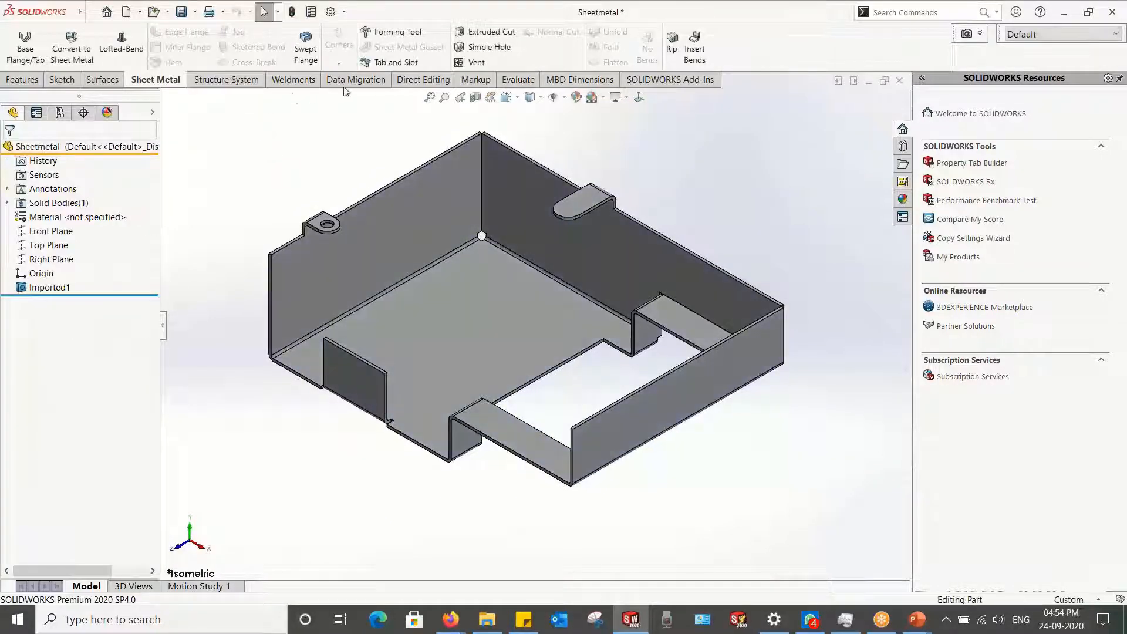
pyautogui.click(354, 83)
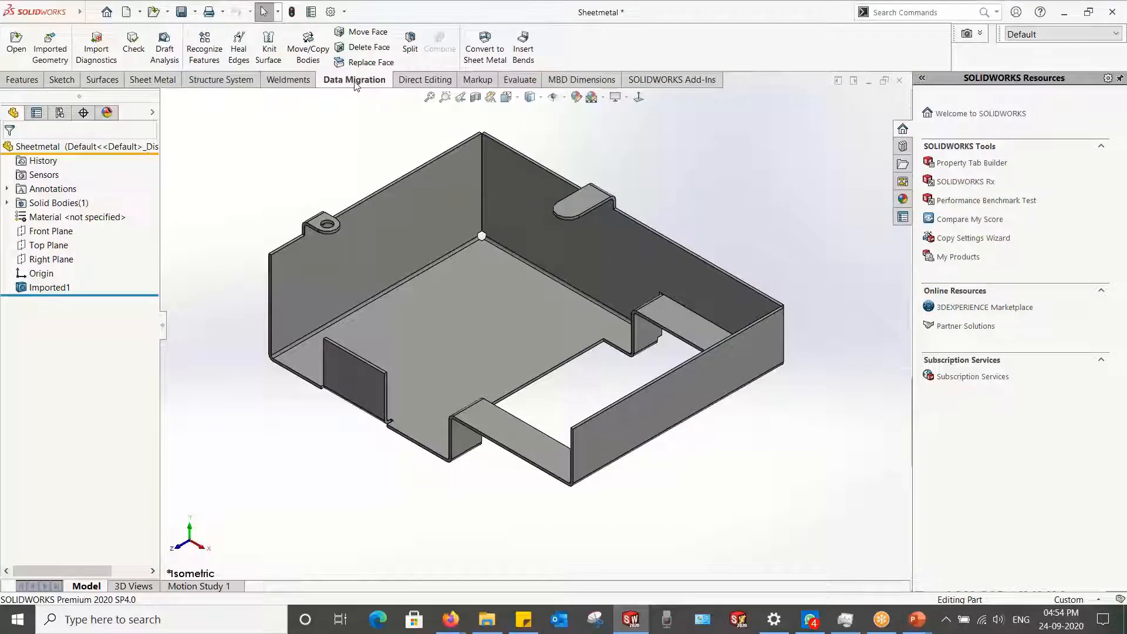
pyautogui.click(205, 53)
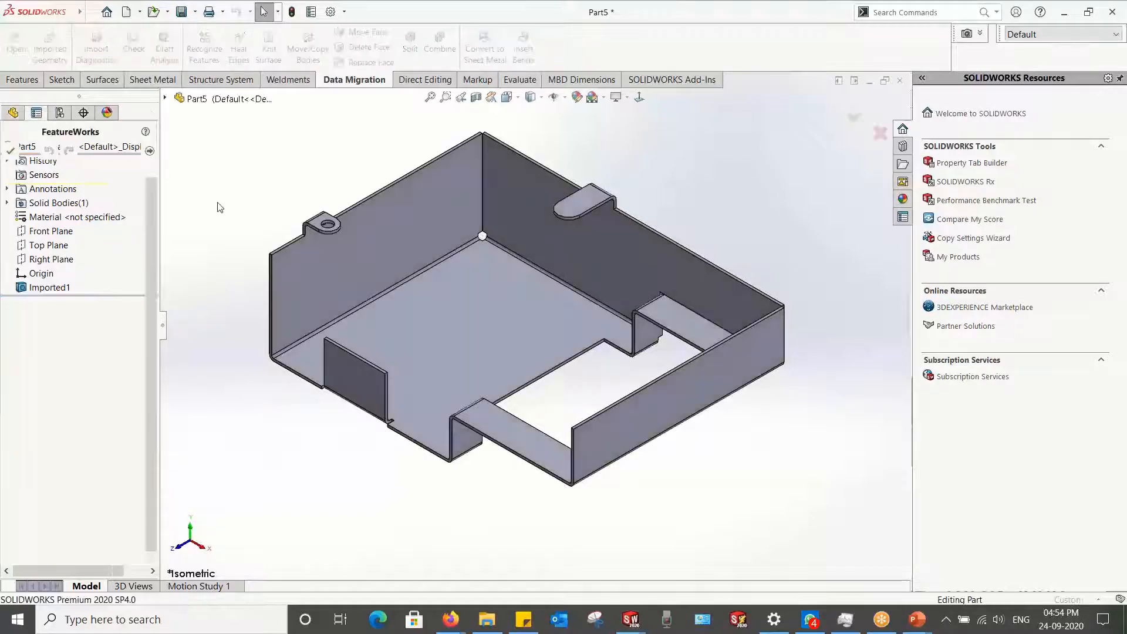
pyautogui.press('Escape')
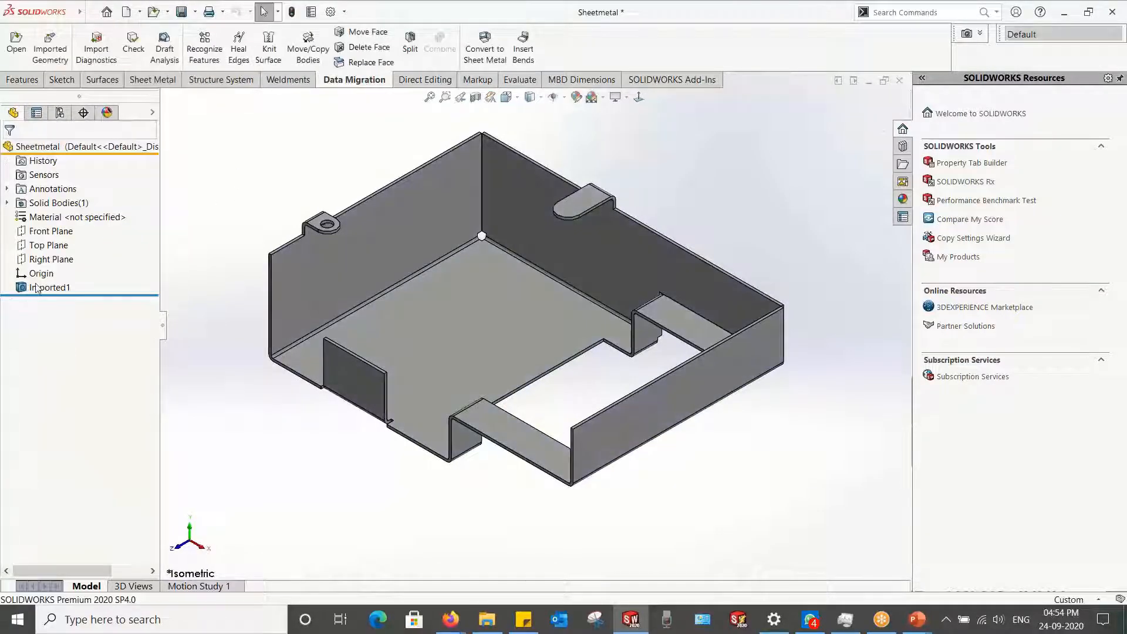
# Step: Start FeatureWorks feature recognition on the imported feature in automatic mode, with sheet metal features as the feature type
pyautogui.rightClick(37, 288)
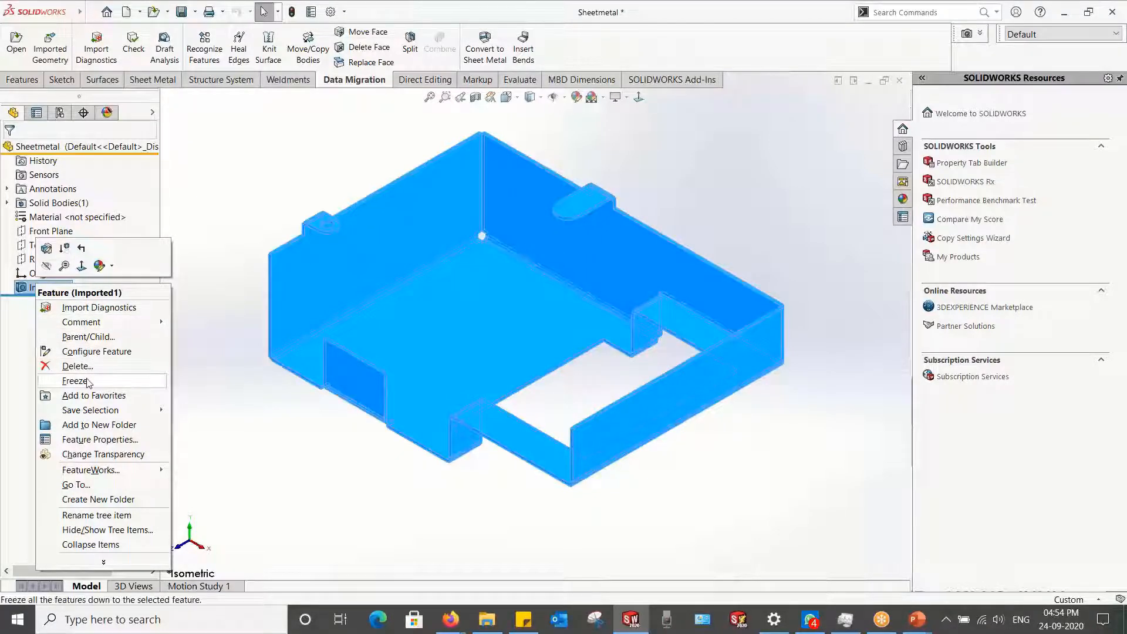
pyautogui.moveTo(88, 477)
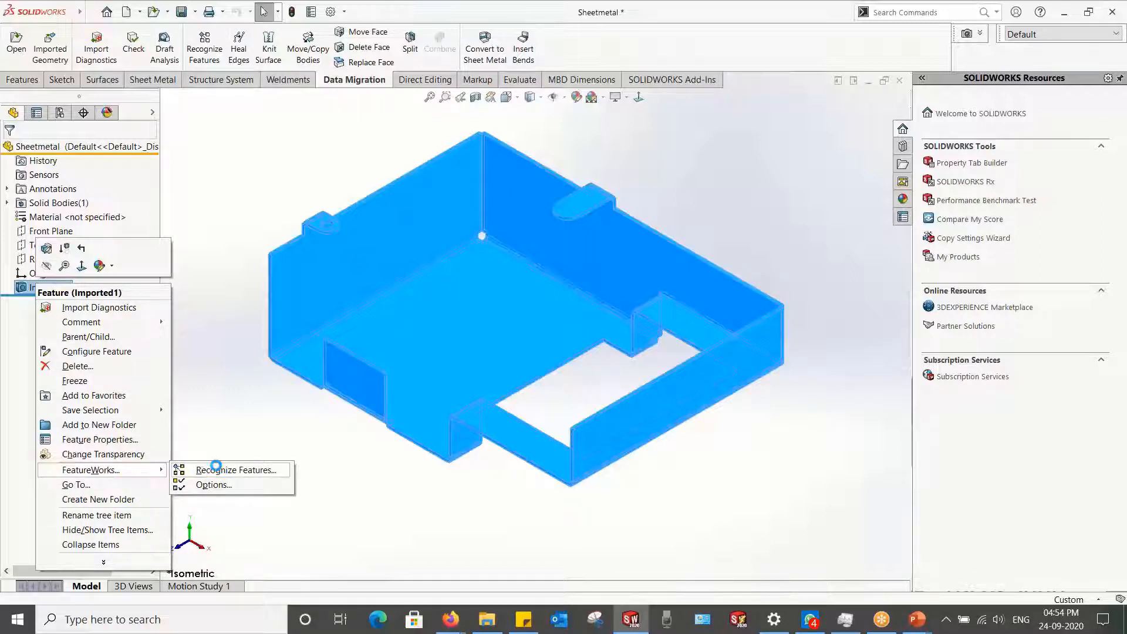
pyautogui.click(217, 471)
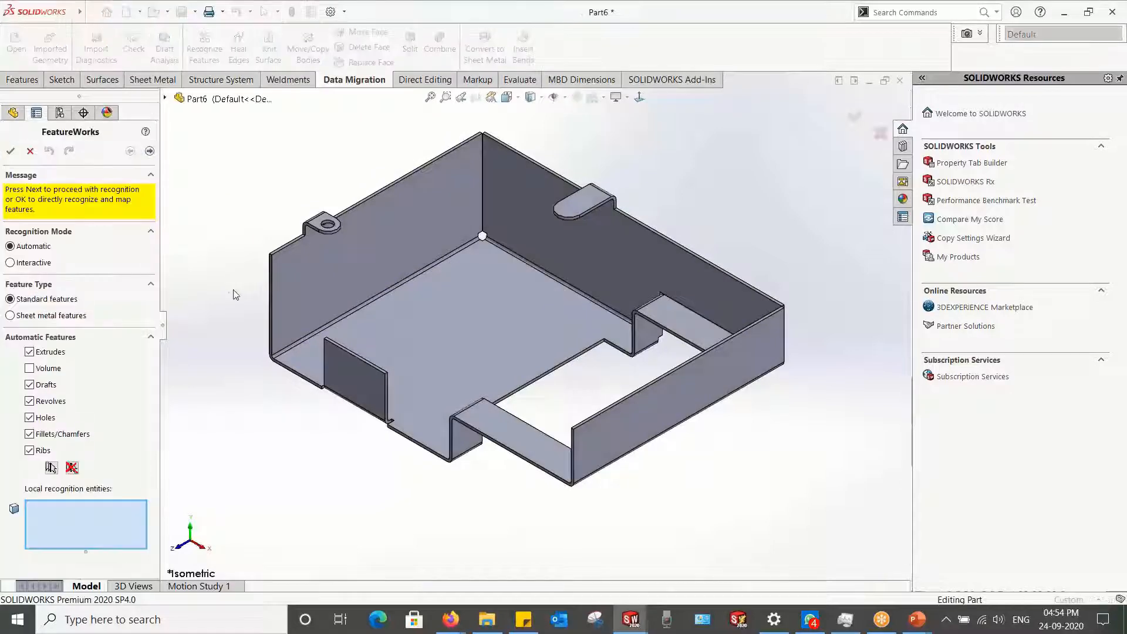
pyautogui.moveTo(233, 292); pyautogui.dragTo(255, 161, button='middle')
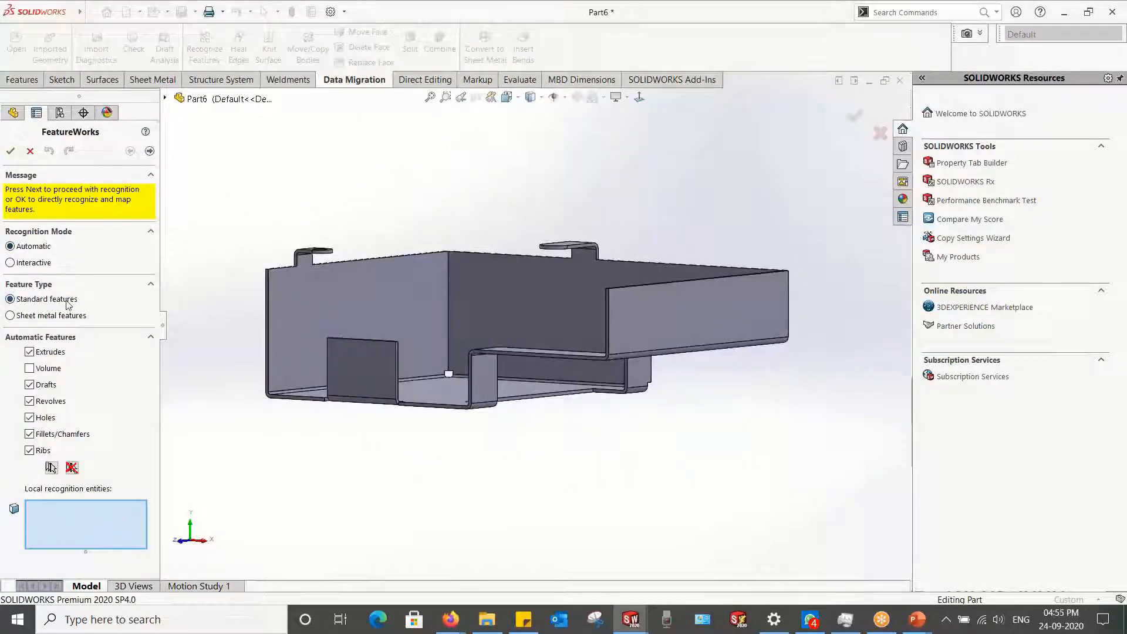
pyautogui.click(46, 316)
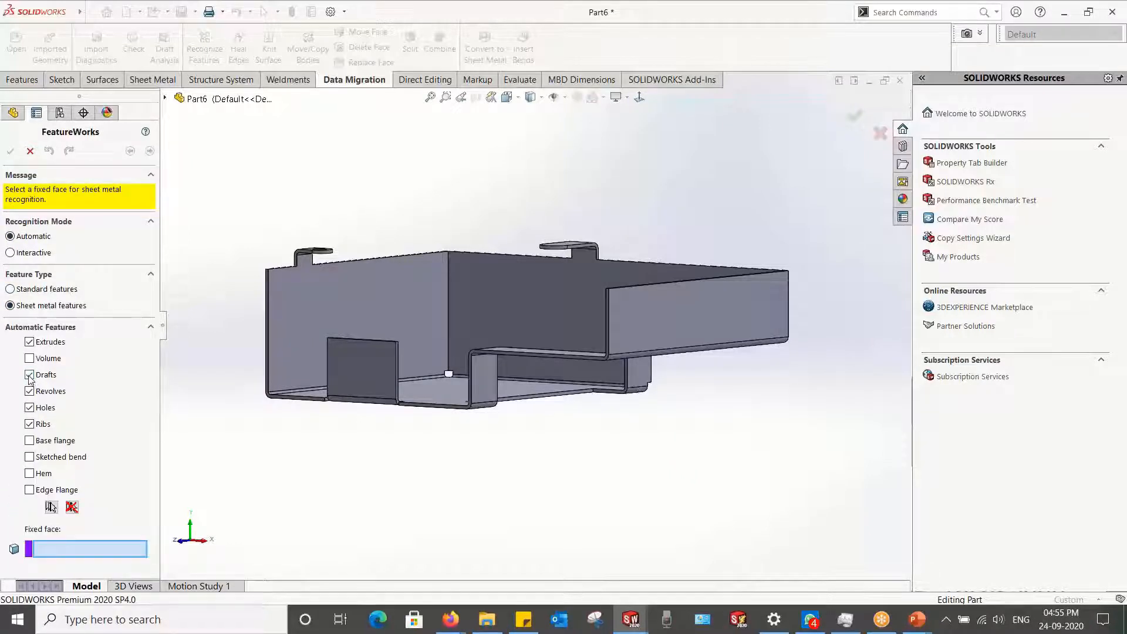
# Step: Exclude extrudes and drafts, include base flange, sketched bend, hem and edge flange, and pick the underside of the base as fixed face
pyautogui.click(29, 407)
pyautogui.click(30, 457)
pyautogui.moveTo(312, 487); pyautogui.dragTo(320, 368, button='middle')
pyautogui.click(417, 411)
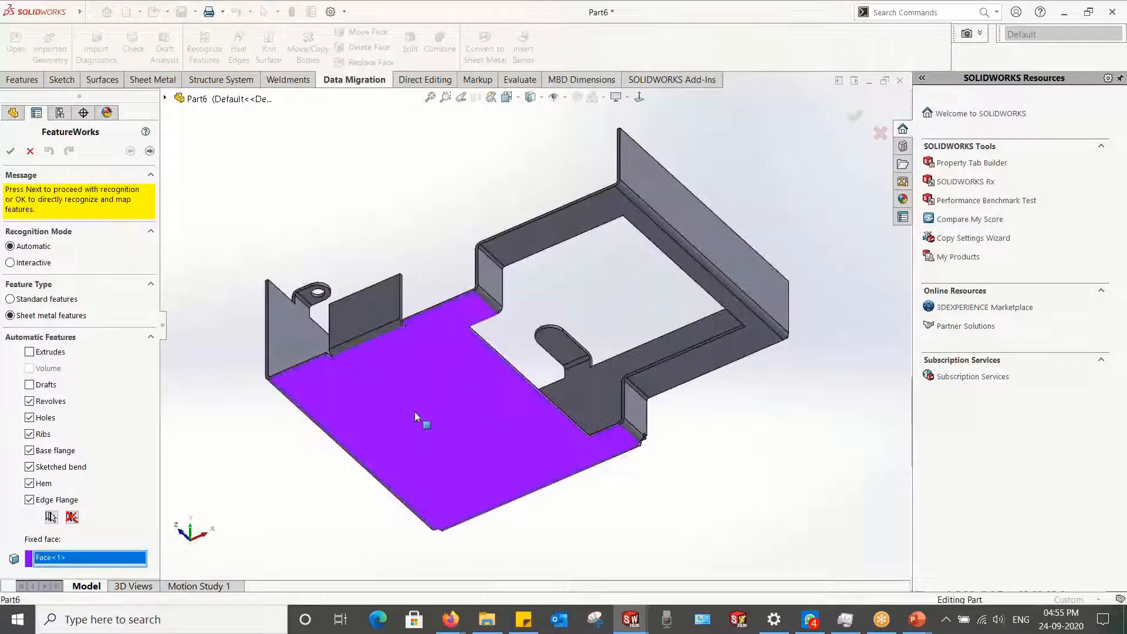
pyautogui.moveTo(253, 415); pyautogui.dragTo(261, 560, button='middle')
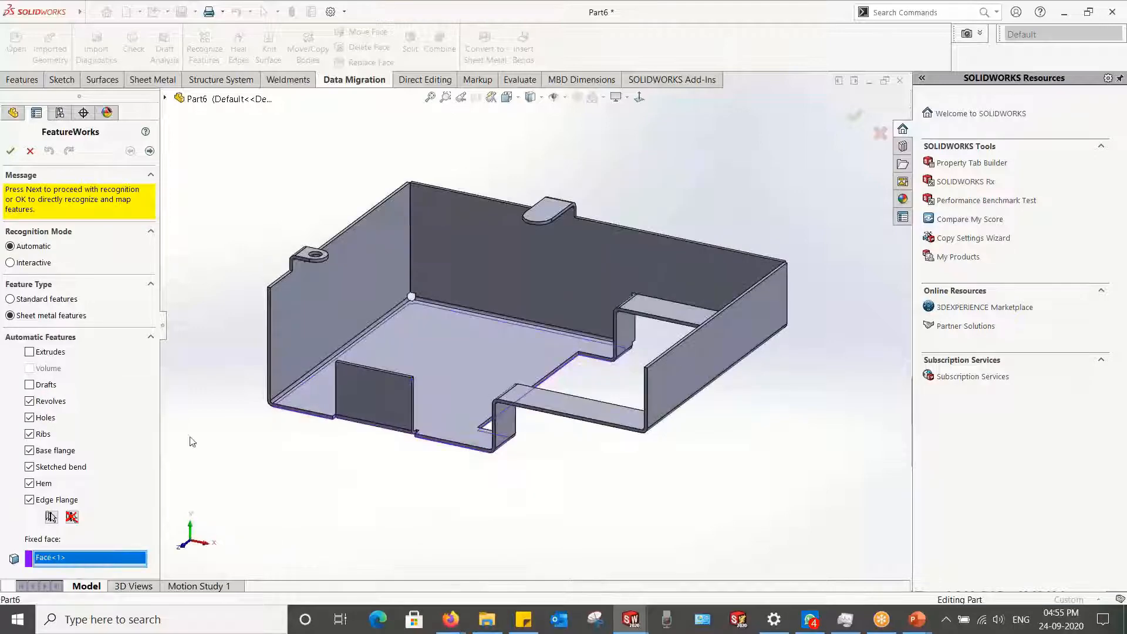
# Step: Run the automatic recognition and create the recognized sketched bends and edge flanges in the part
pyautogui.click(150, 151)
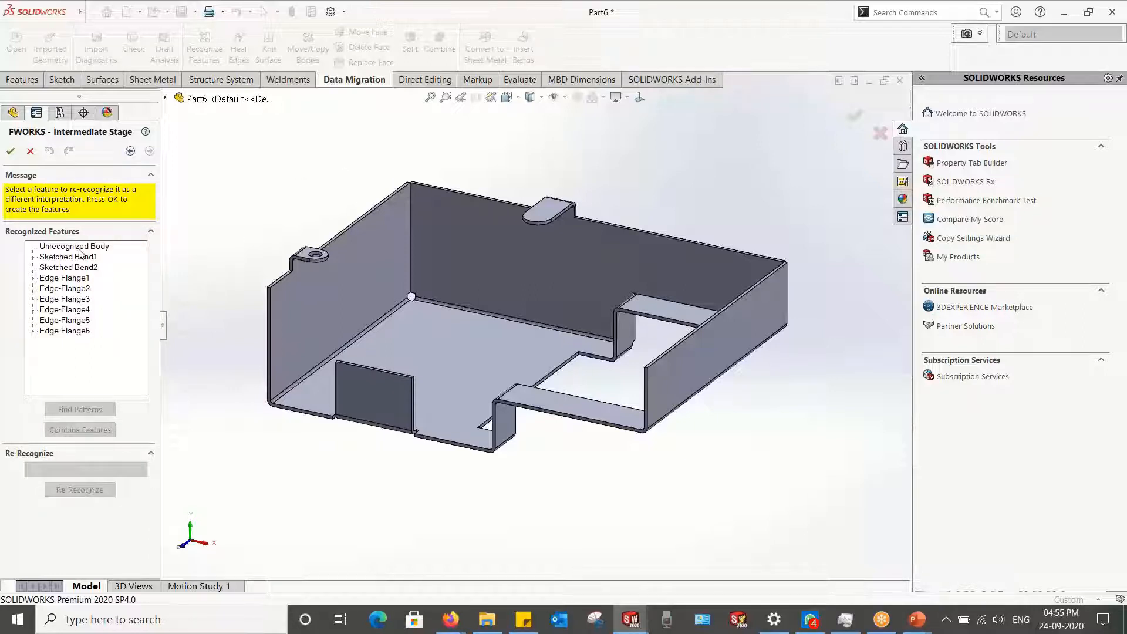
pyautogui.click(11, 151)
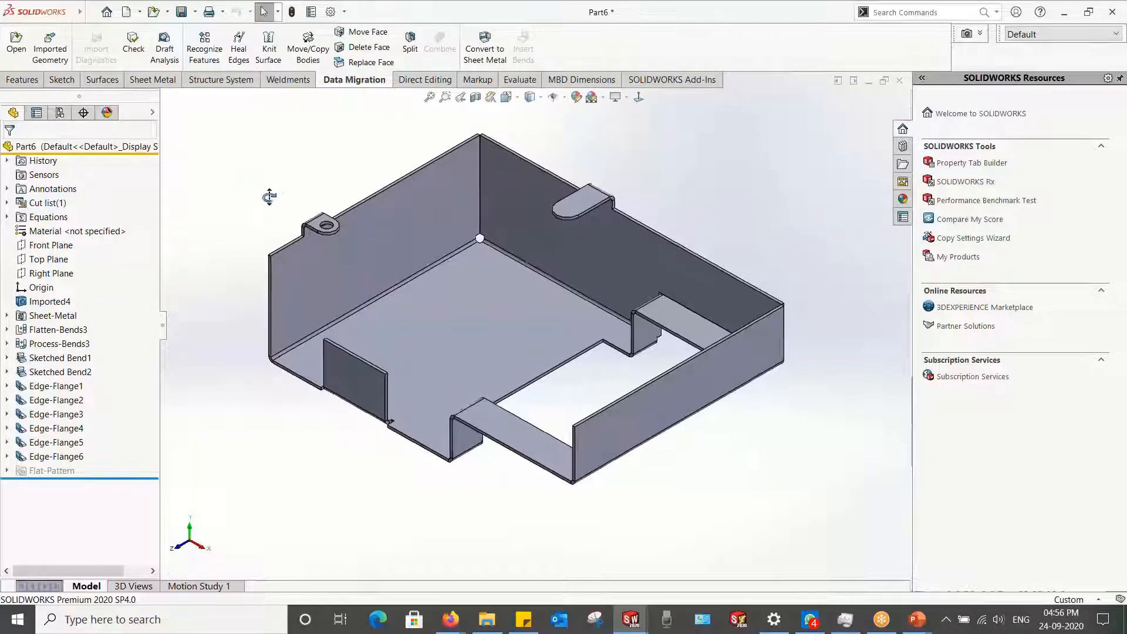
pyautogui.moveTo(270, 194); pyautogui.dragTo(338, 205, button='middle')
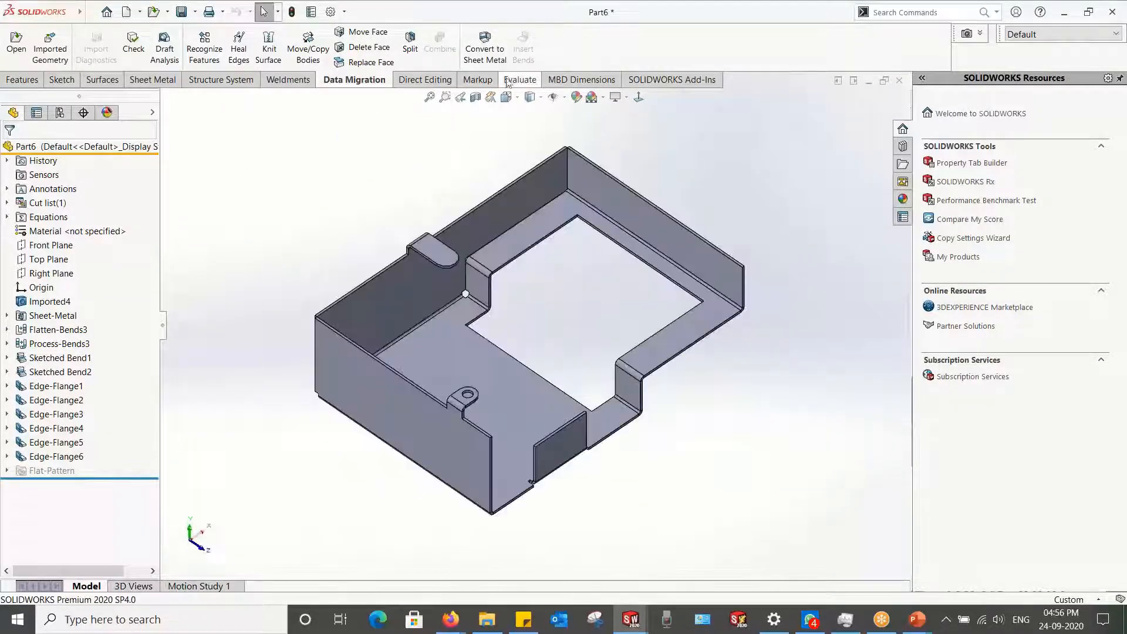
# Step: Flatten the recognized part to inspect its flat pattern face-on, and return it to the folded state
pyautogui.click(148, 81)
pyautogui.click(620, 64)
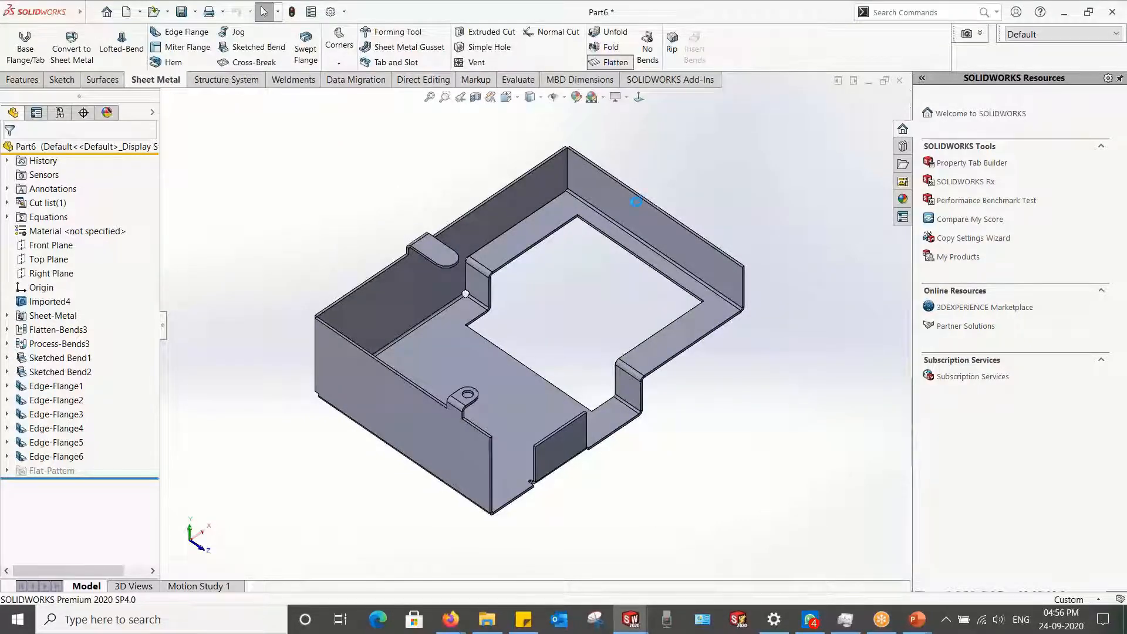
pyautogui.moveTo(632, 210); pyautogui.dragTo(675, 234, button='middle')
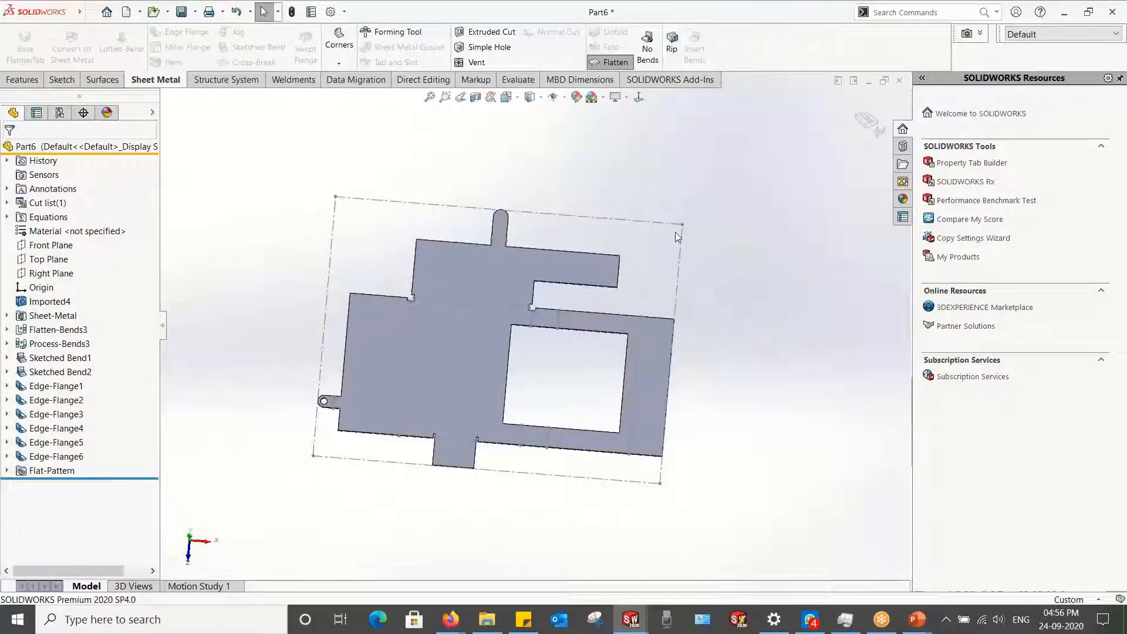
pyautogui.click(639, 97)
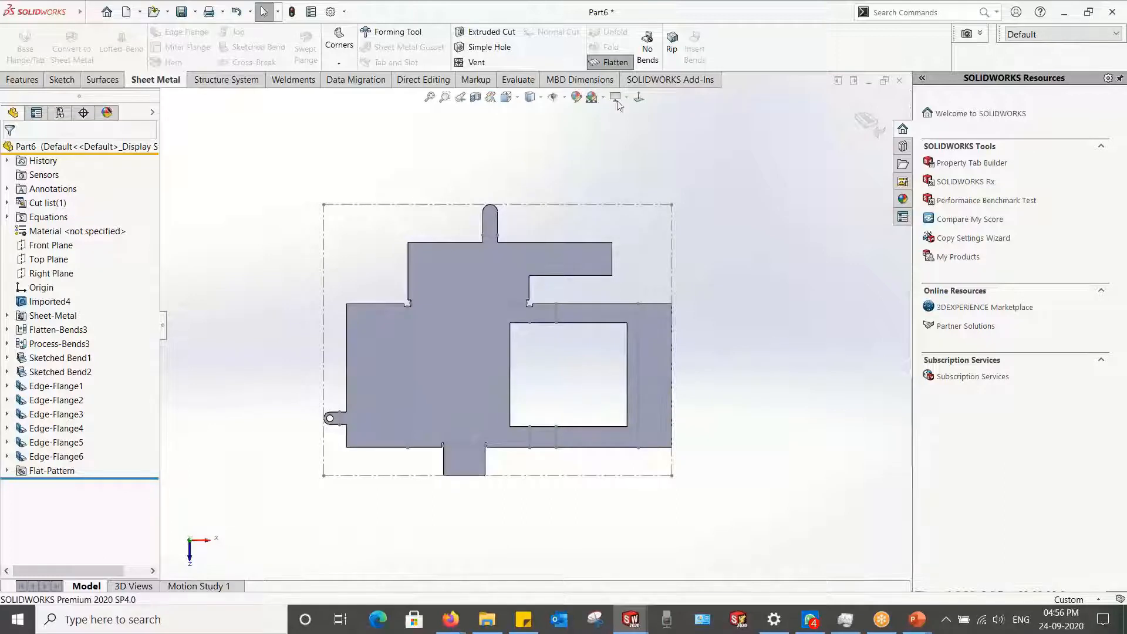
pyautogui.click(865, 120)
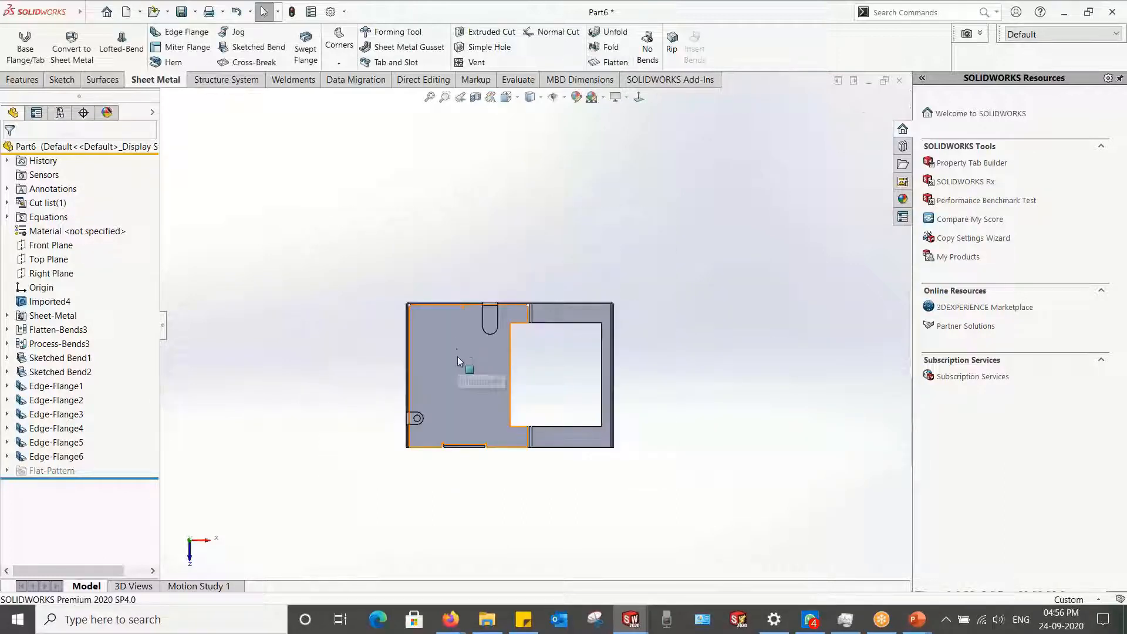
pyautogui.moveTo(457, 357); pyautogui.dragTo(509, 366, button='middle')
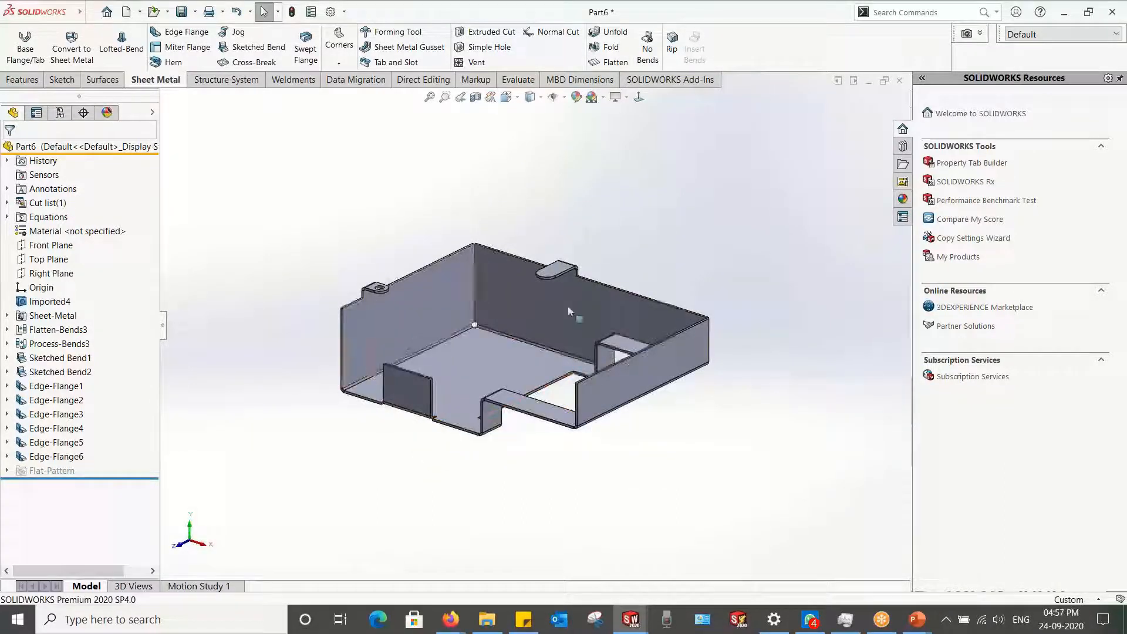
pyautogui.moveTo(569, 311); pyautogui.dragTo(471, 376, button='middle')
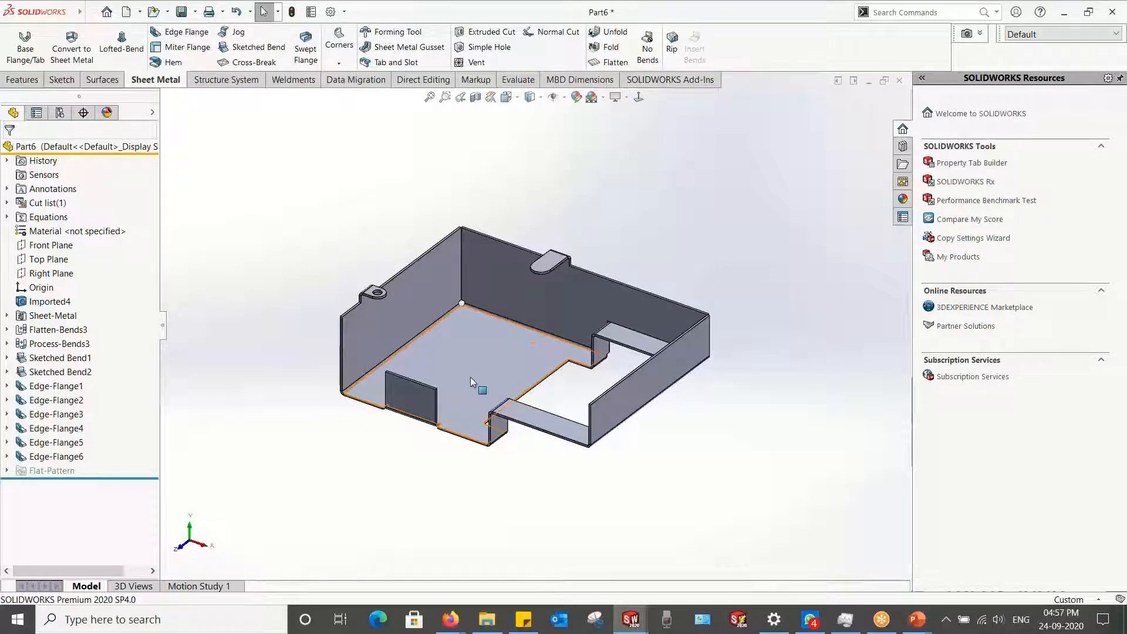
# Step: Switch to the PowerPoint slide show and go back to the slide introducing FeatureWorks as an add-in for imported data
pyautogui.hotkey('alt', 'Tab')
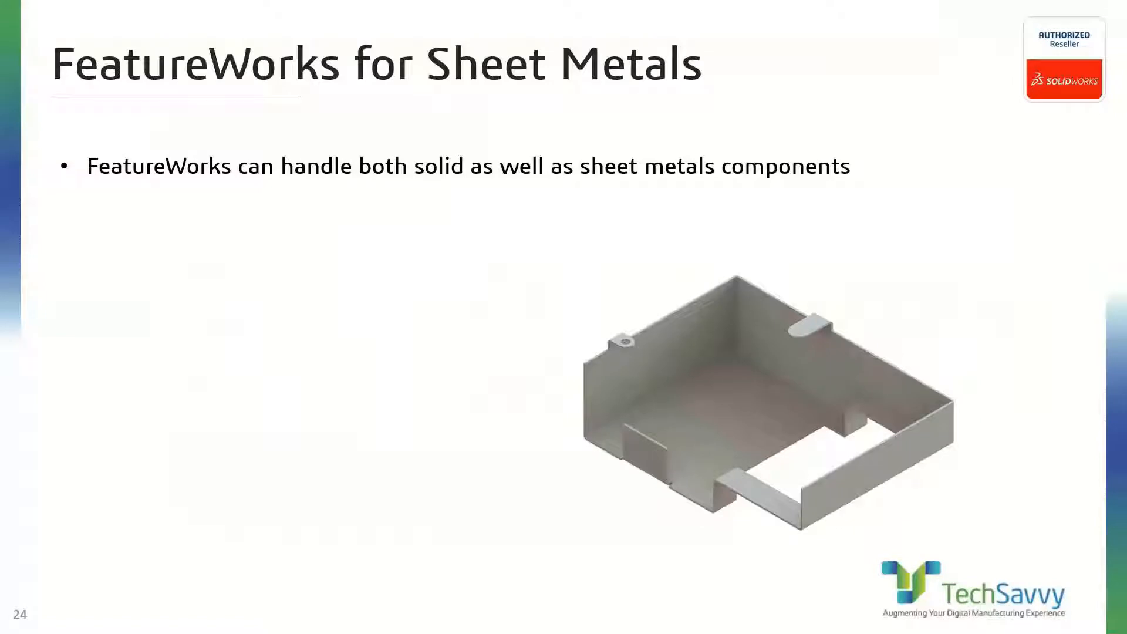
pyautogui.press('Left')
pyautogui.press('Left')
pyautogui.press('Left')
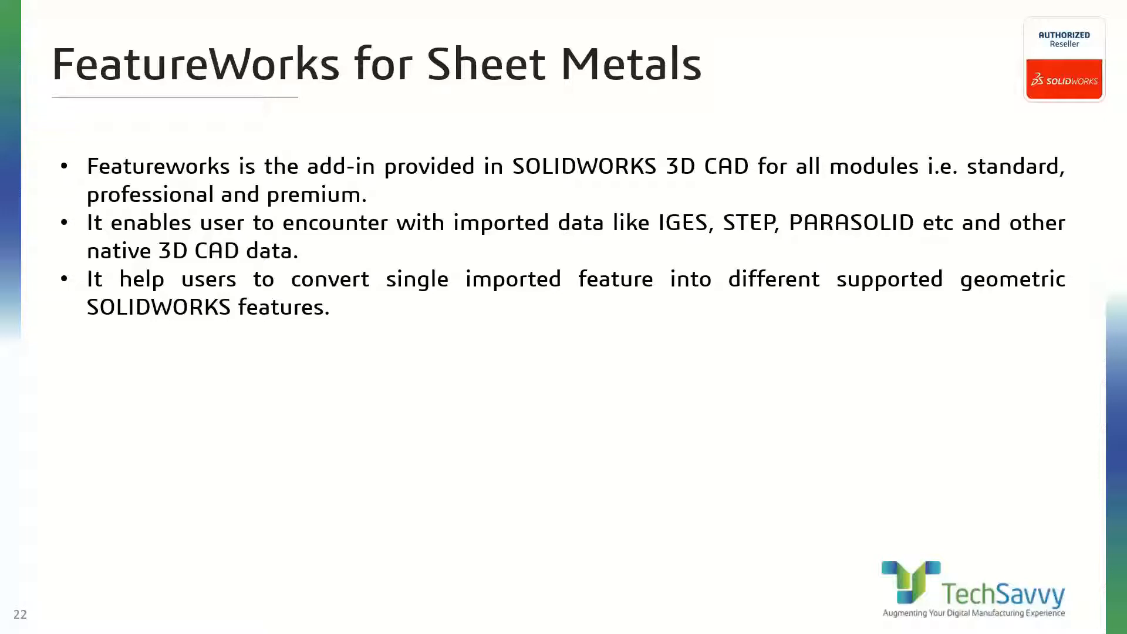
# Step: Advance the slide show to the slide "Commands in 2D to generate tables"
pyautogui.press('Right')
pyautogui.press('Right')
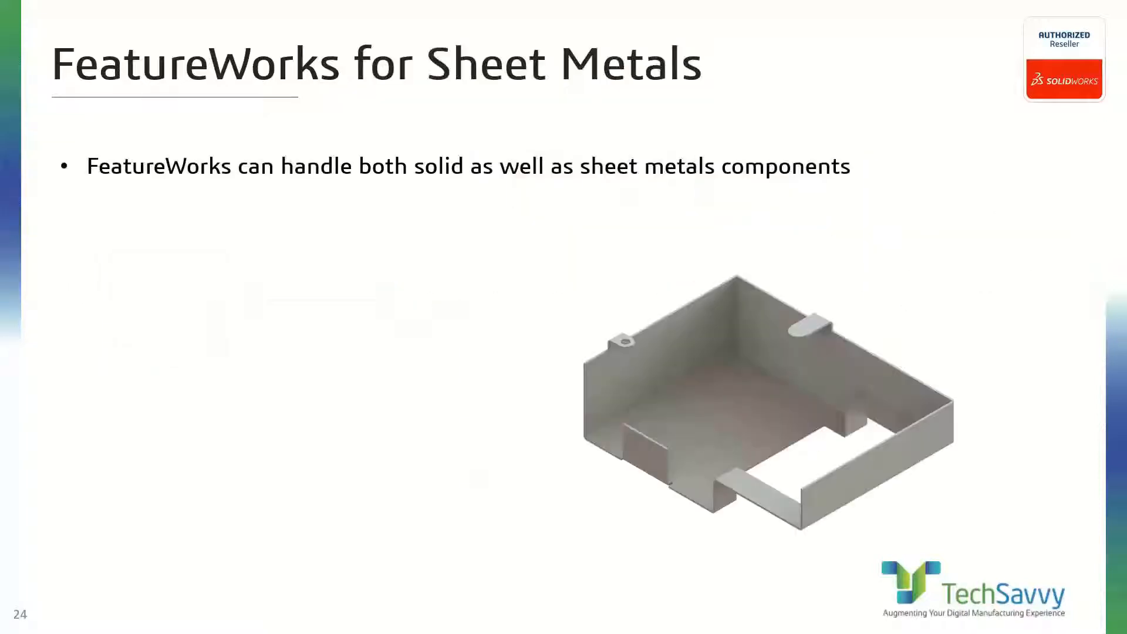
pyautogui.press('Right')
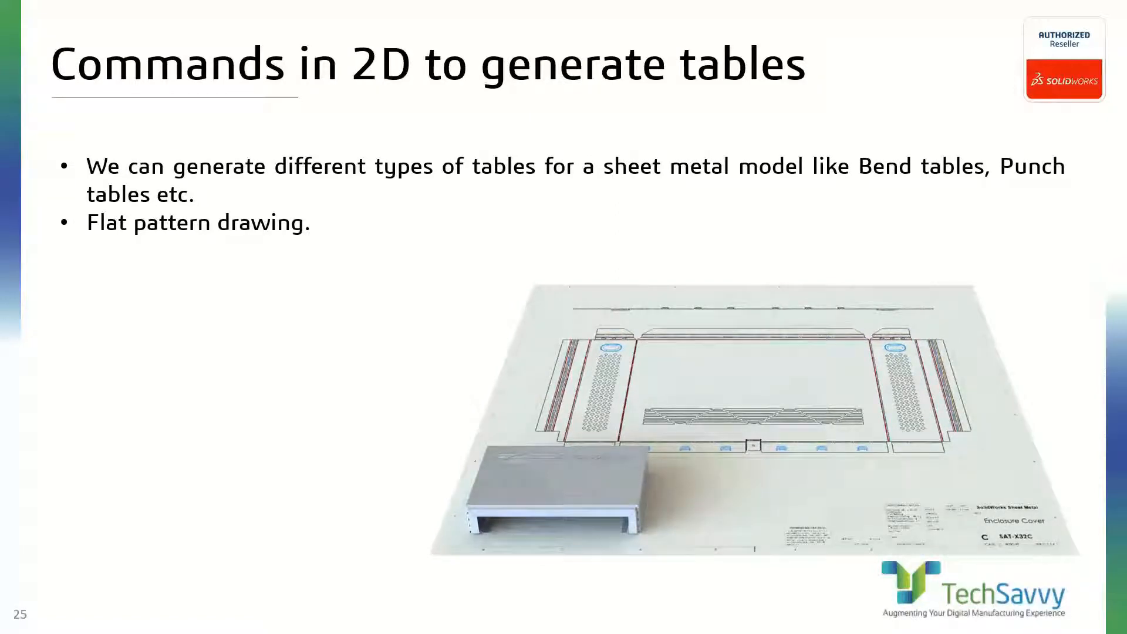
# Step: Switch to SOLIDWORKS and close the recognized part and the imported Sheetmetal part without saving either one
pyautogui.hotkey('alt', 'Tab')
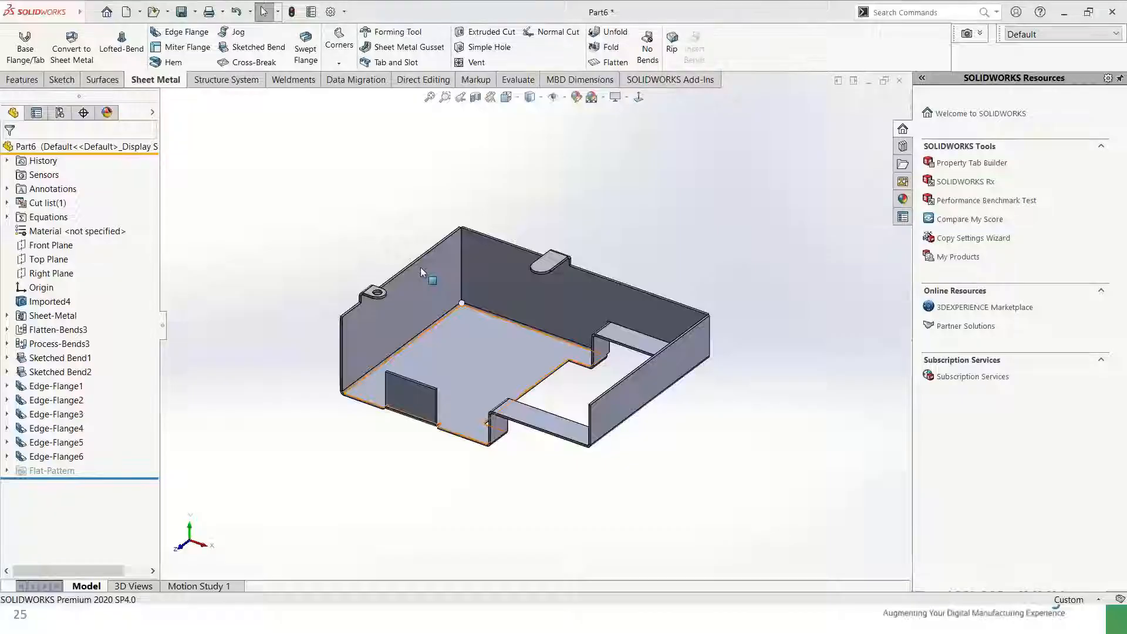
pyautogui.moveTo(264, 253); pyautogui.dragTo(422, 281, button='middle')
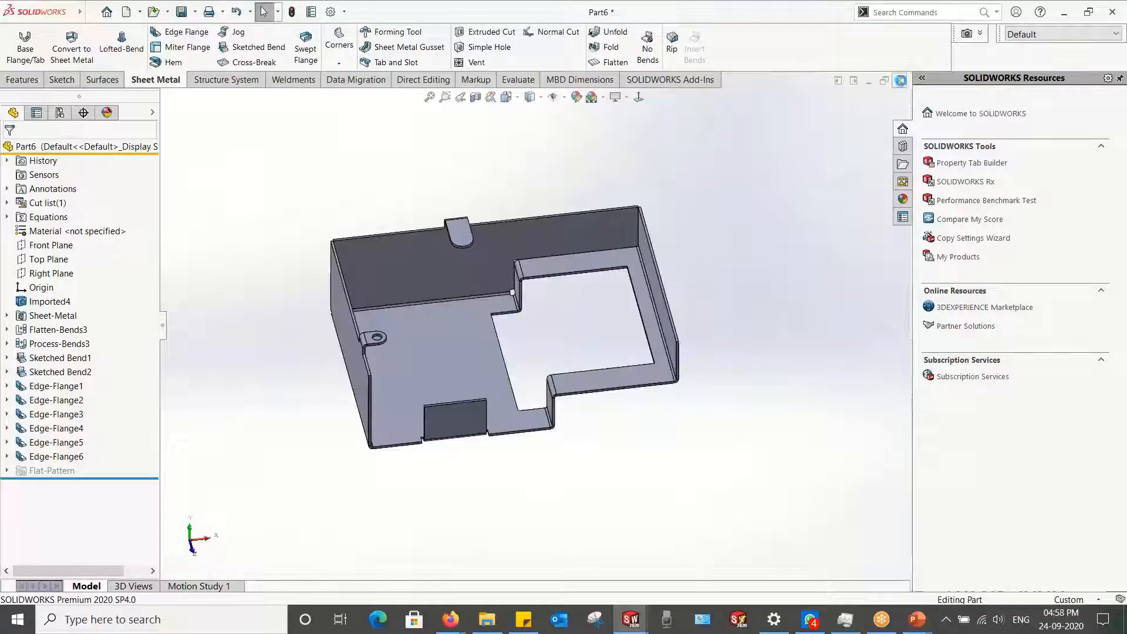
pyautogui.click(899, 80)
pyautogui.click(482, 319)
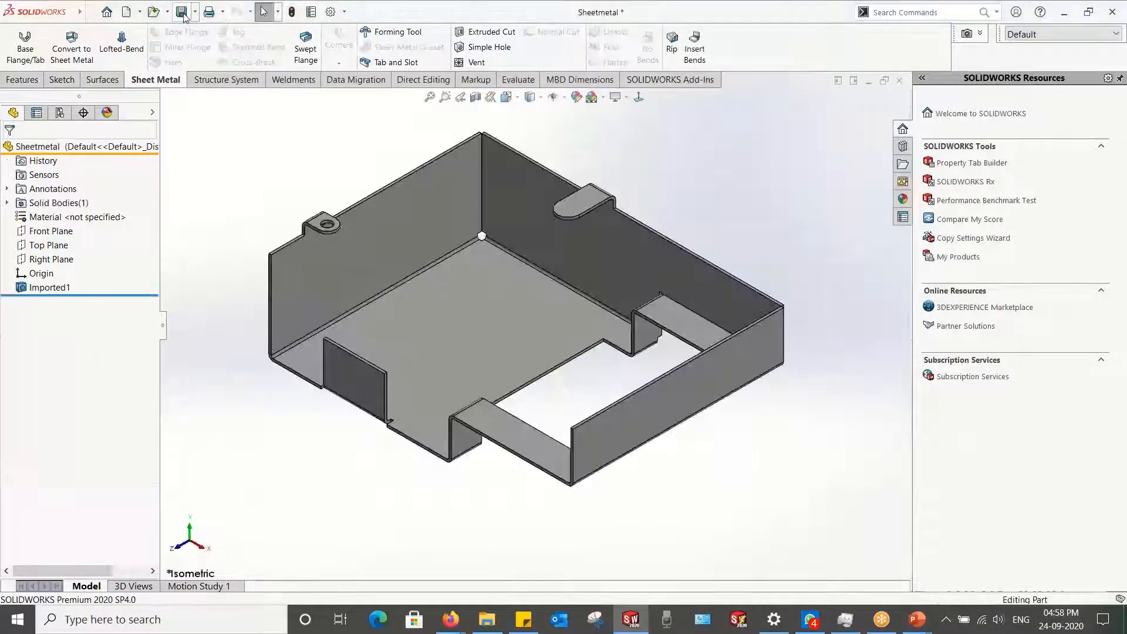
pyautogui.click(900, 80)
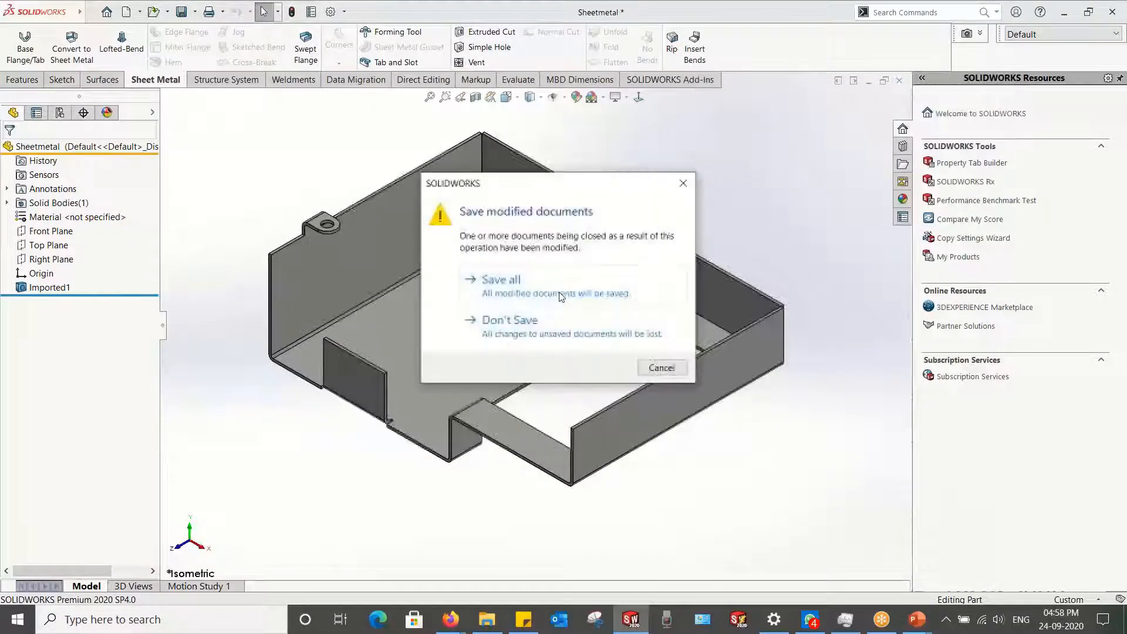
pyautogui.click(523, 317)
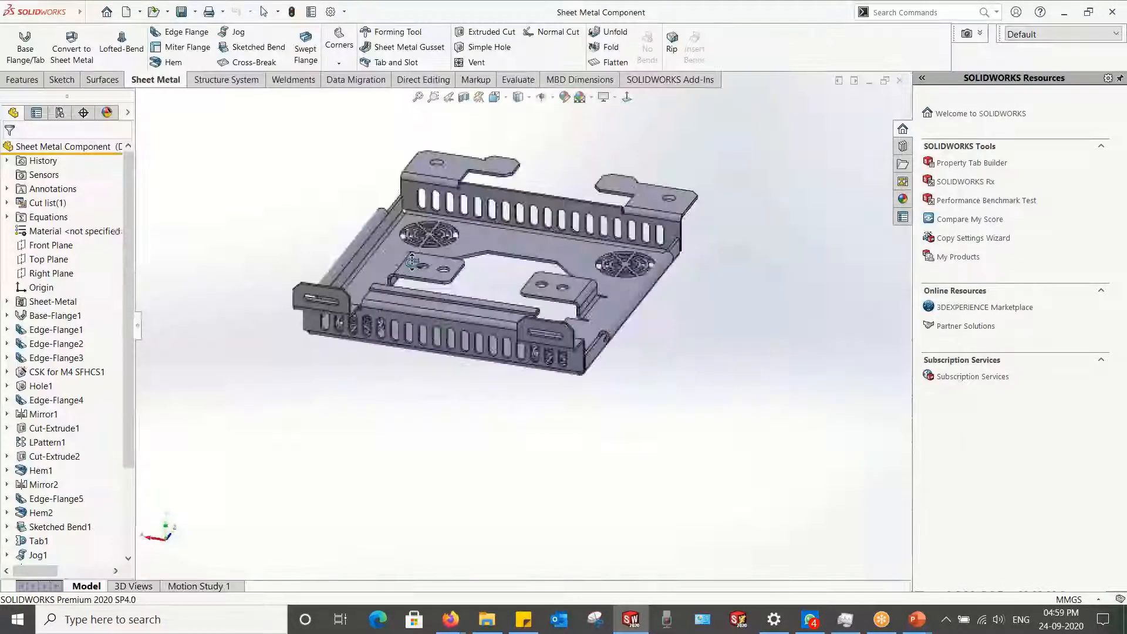
# Step: Flatten the Sheet Metal Component part to inspect its flat pattern face-on, and return it to the folded state
pyautogui.moveTo(352, 258); pyautogui.dragTo(622, 332, button='middle')
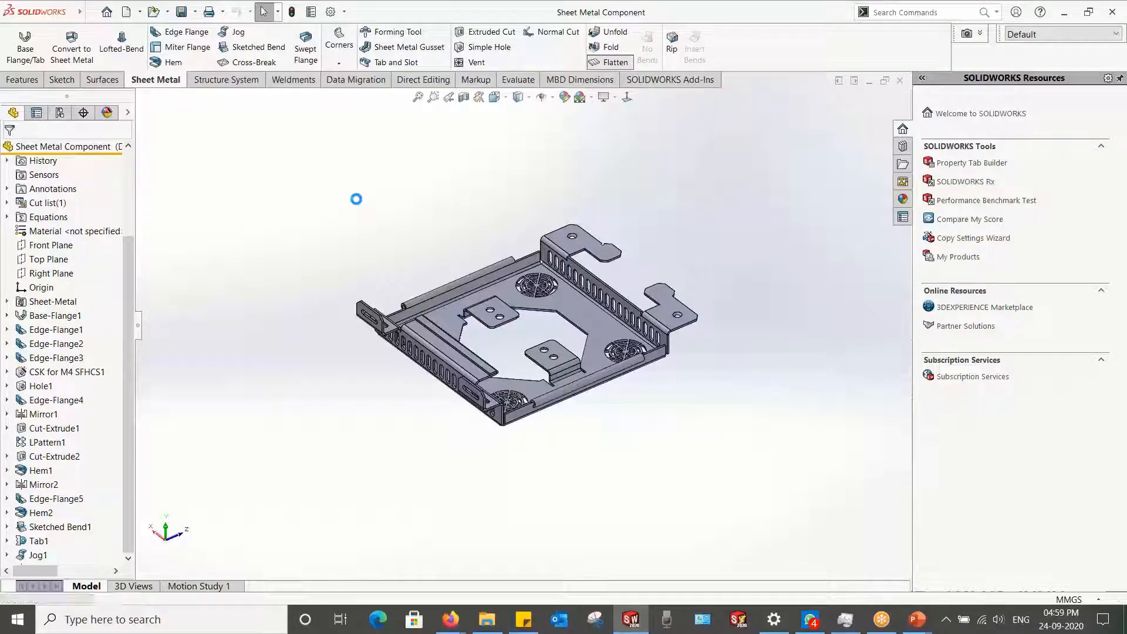
pyautogui.moveTo(356, 204); pyautogui.dragTo(510, 215, button='middle')
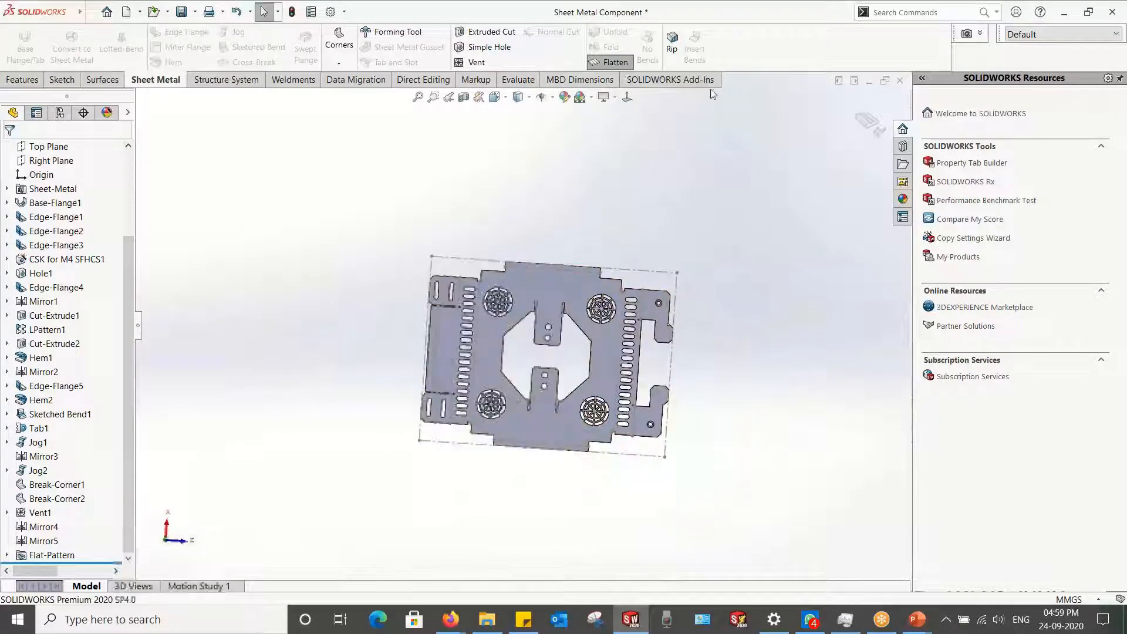
pyautogui.click(627, 96)
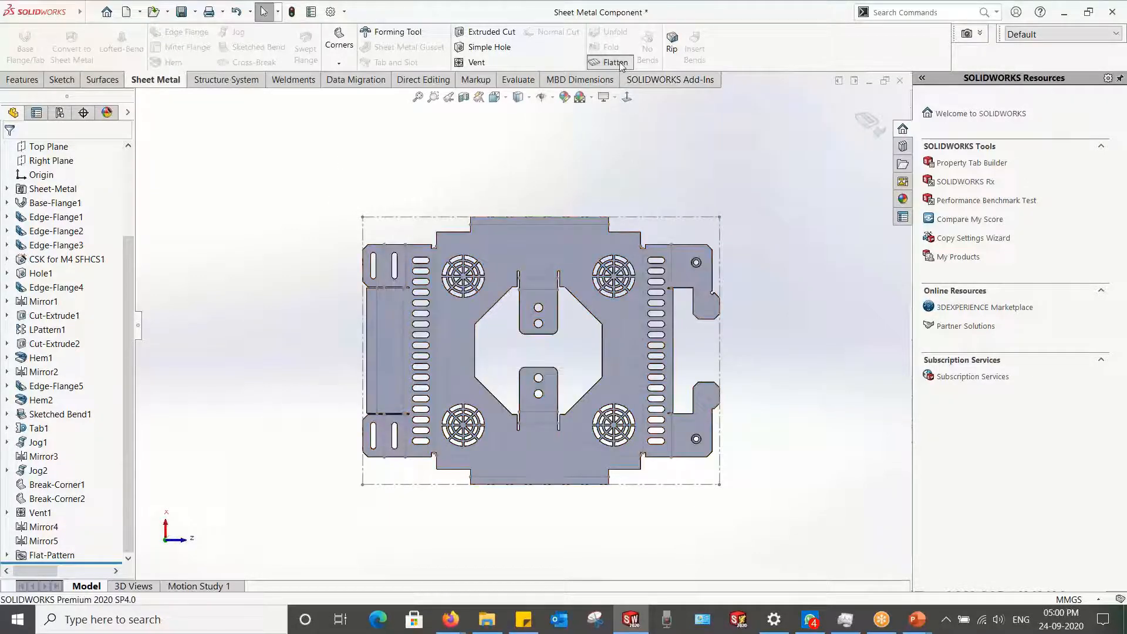
pyautogui.moveTo(383, 222); pyautogui.dragTo(561, 212, button='middle')
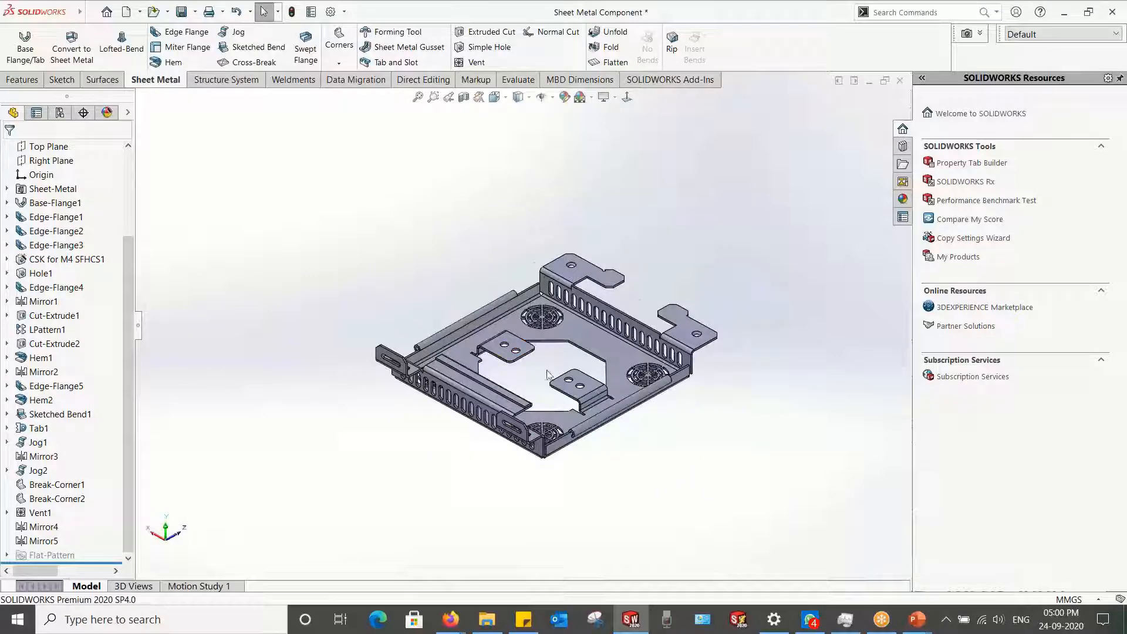
pyautogui.scroll(-2, 547, 374)
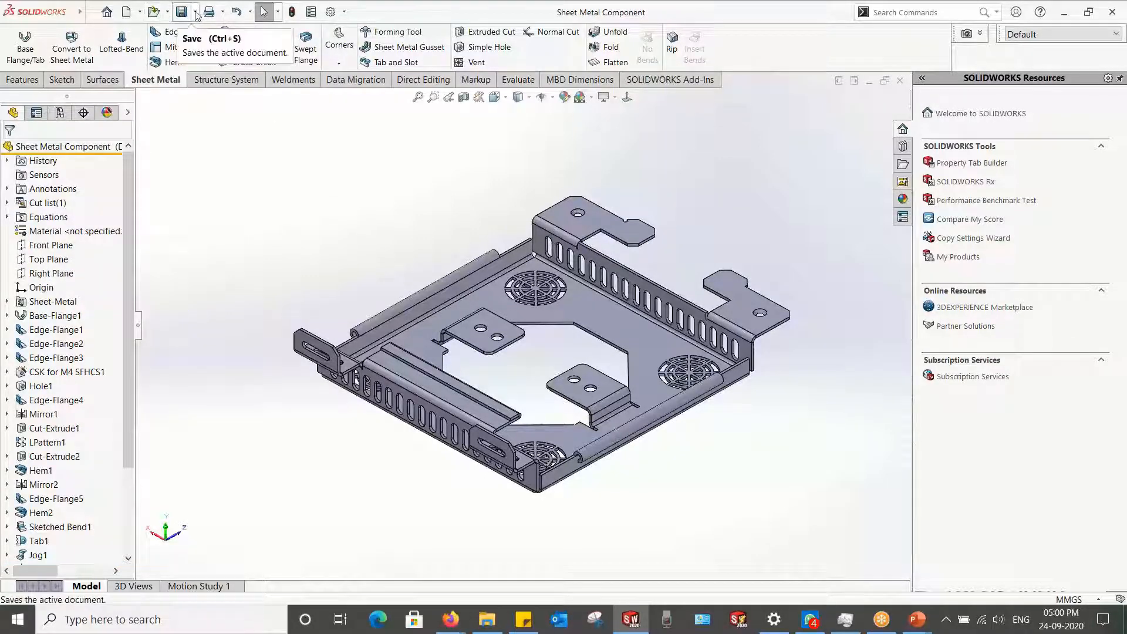
# Step: Create a drawing from the part with the Drawing template and the A3 (ISO) sheet format
pyautogui.click(140, 12)
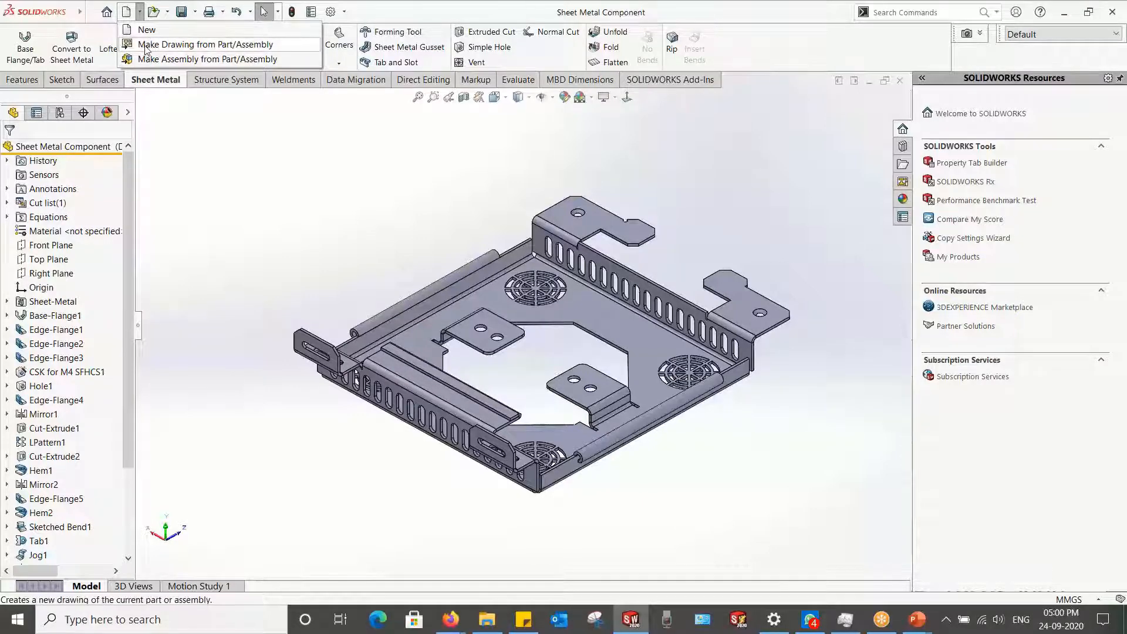
pyautogui.click(147, 45)
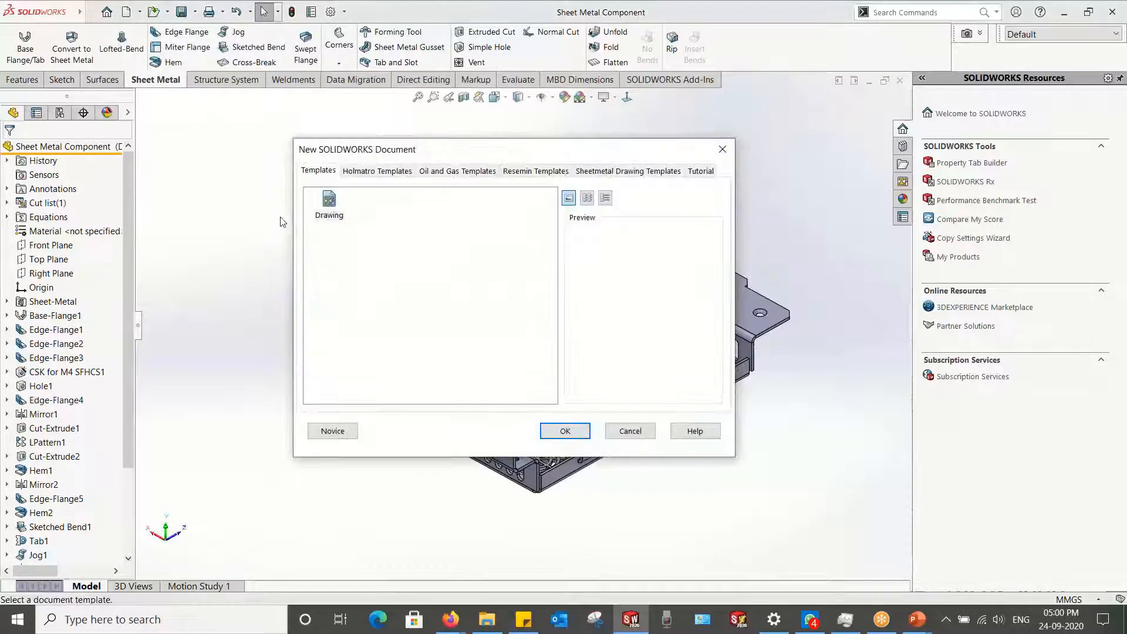
pyautogui.doubleClick(329, 201)
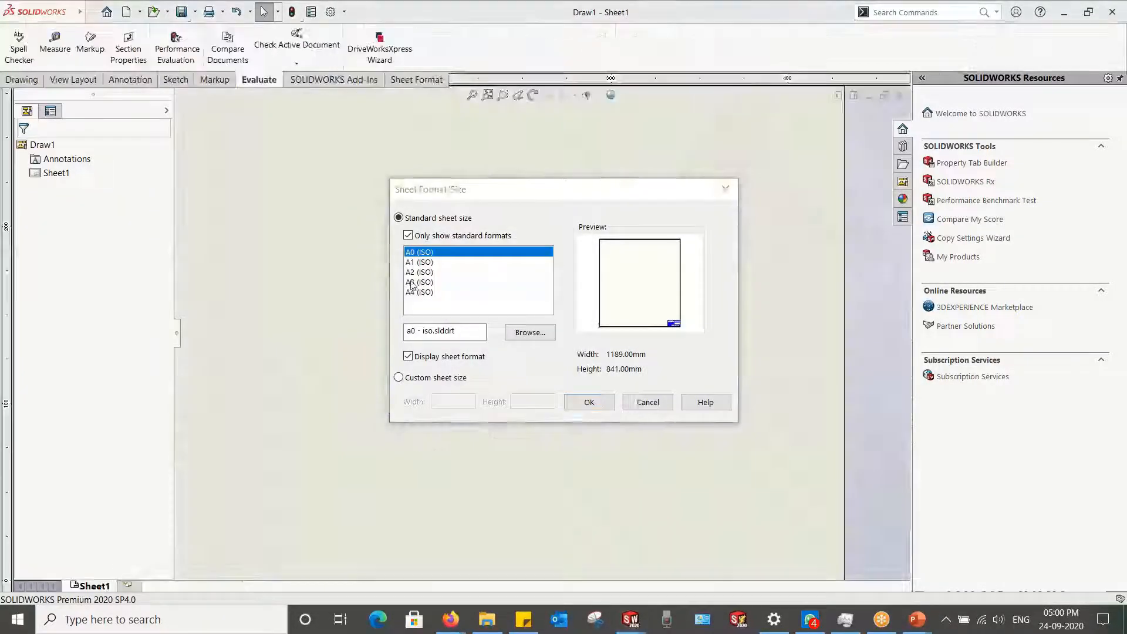
pyautogui.click(413, 283)
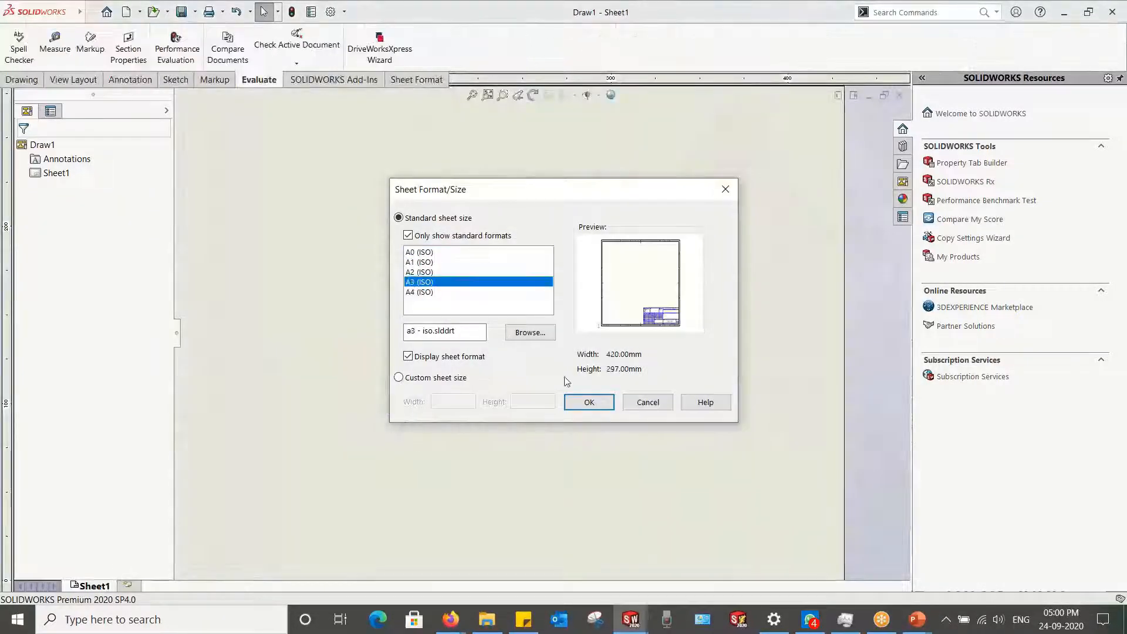
pyautogui.click(588, 403)
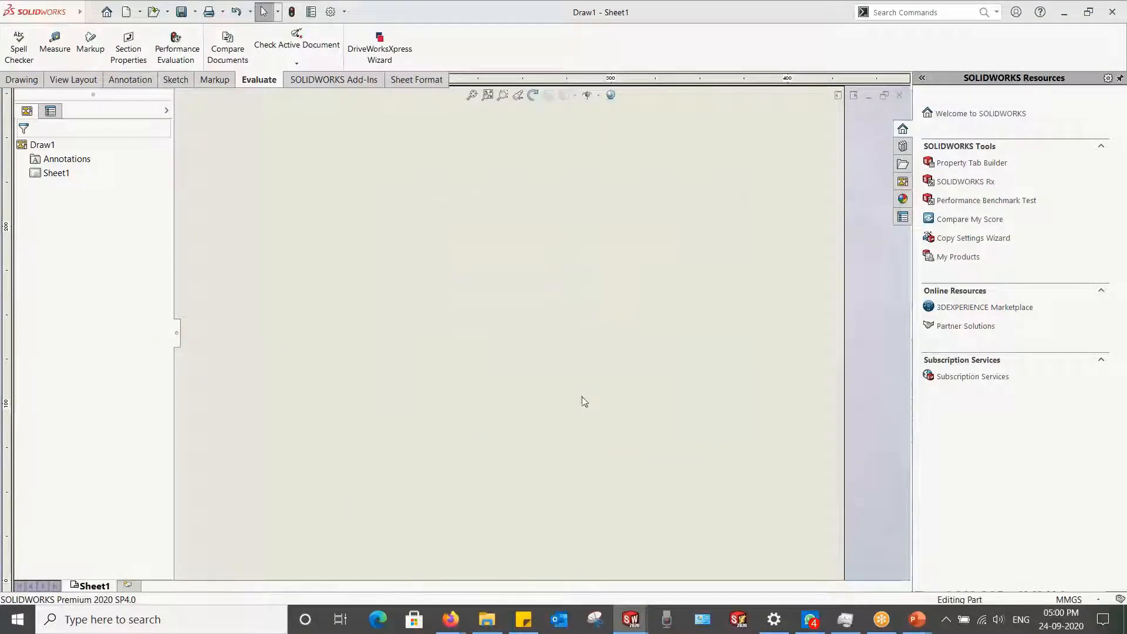
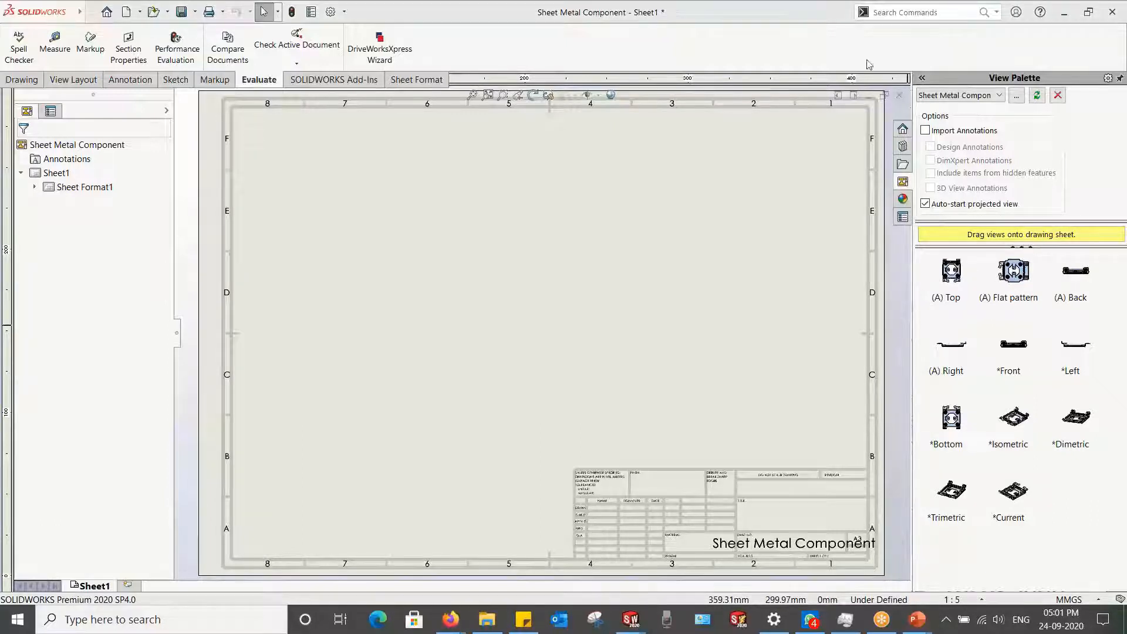
# Step: Place the flat pattern view in the left half of the sheet without adding any projected views
pyautogui.moveTo(1004, 282)
pyautogui.mouseDown()
pyautogui.moveTo(945, 303)
pyautogui.moveTo(529, 297)
pyautogui.moveTo(395, 327)
pyautogui.moveTo(412, 333)
pyautogui.mouseUp()
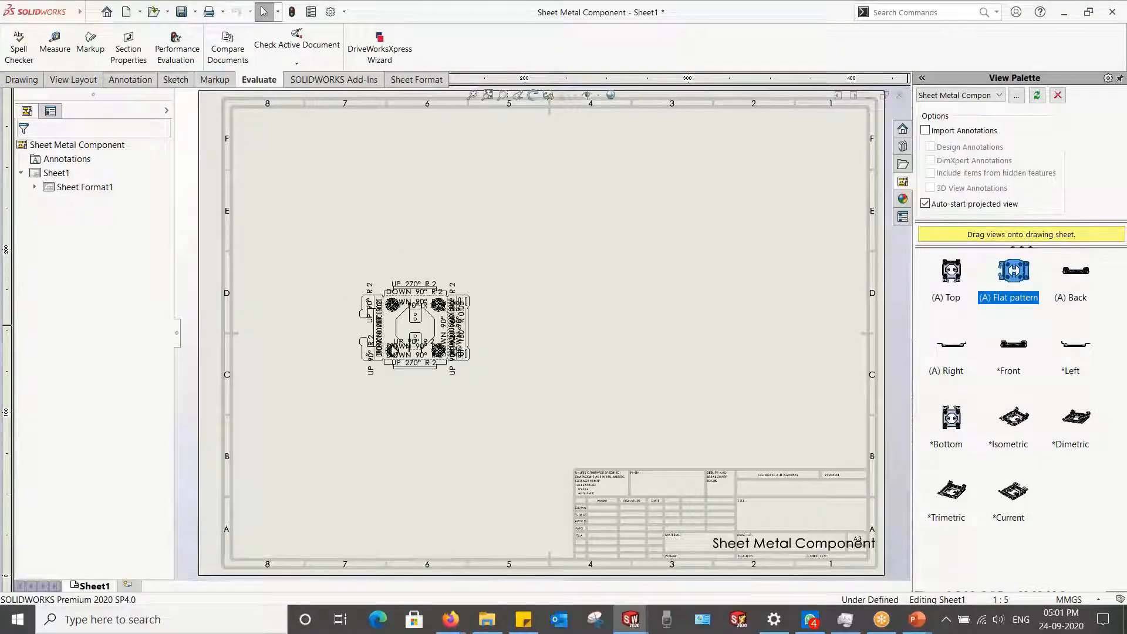
pyautogui.scroll(-3, 332, 334)
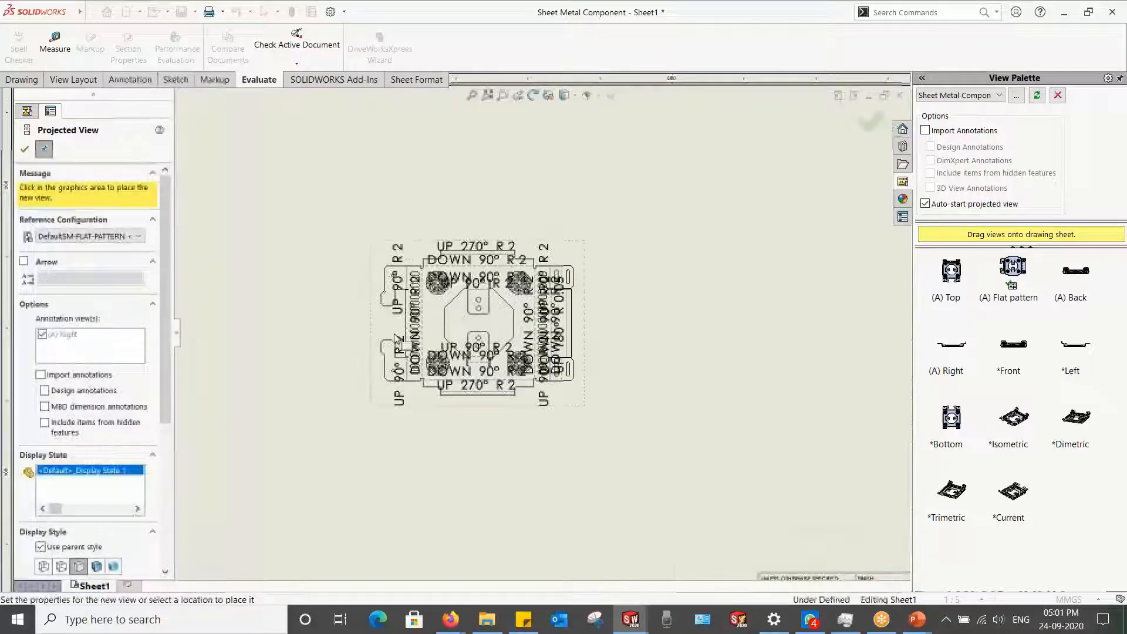
pyautogui.scroll(3, 470, 380)
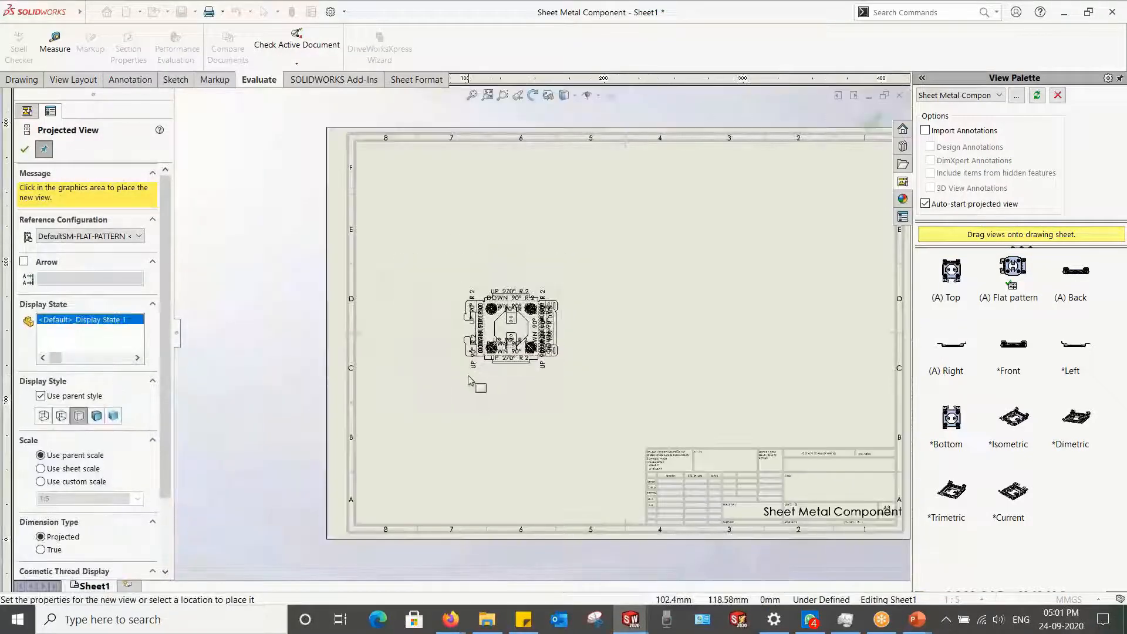
pyautogui.press('Escape')
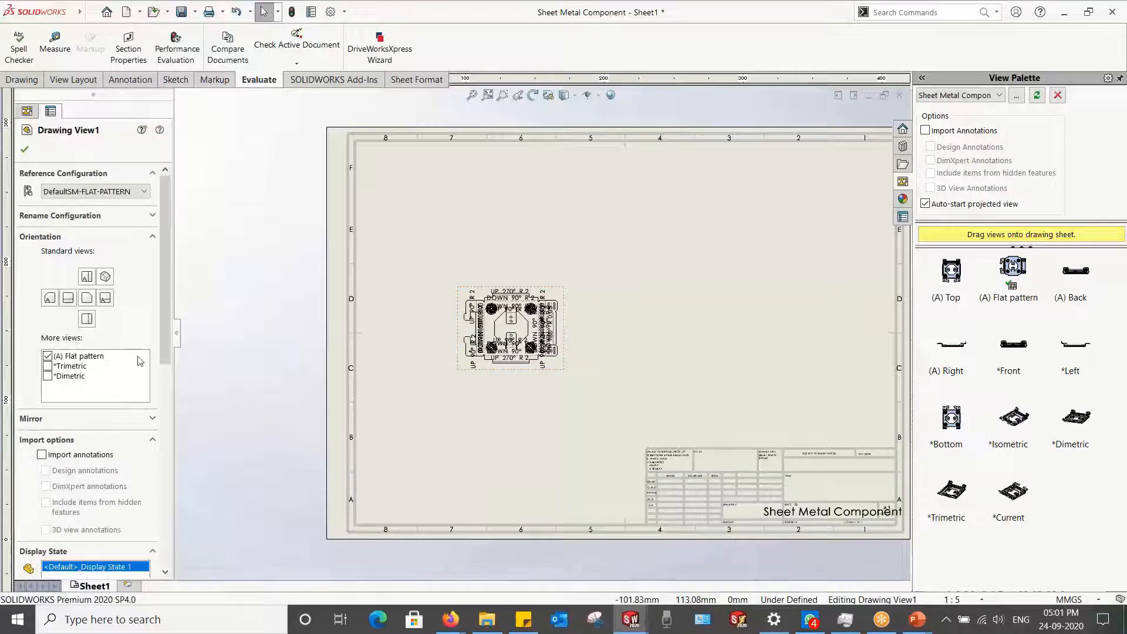
# Step: Set a custom scale of 1:2 for the flat pattern view and check its bend notes
pyautogui.scroll(-5, 140, 361)
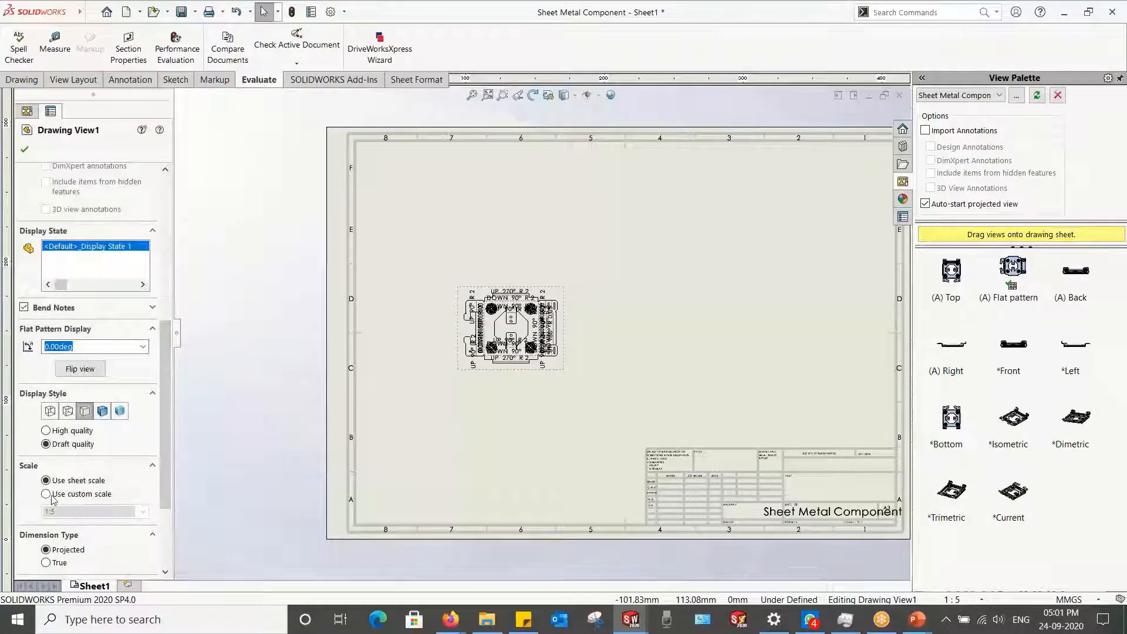
pyautogui.click(47, 495)
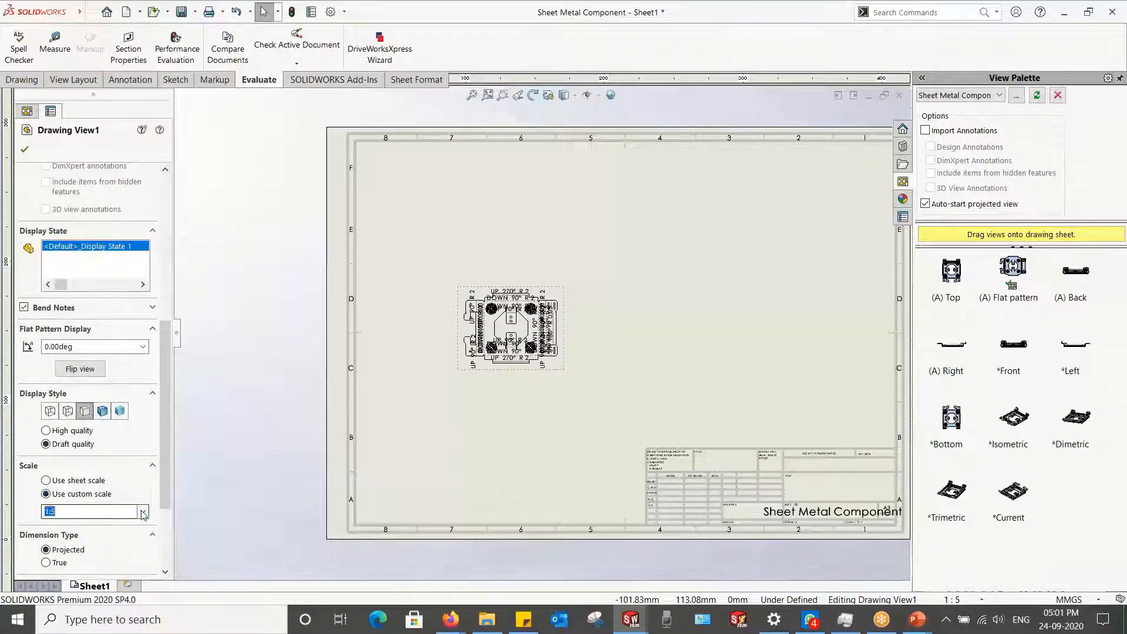
pyautogui.click(143, 513)
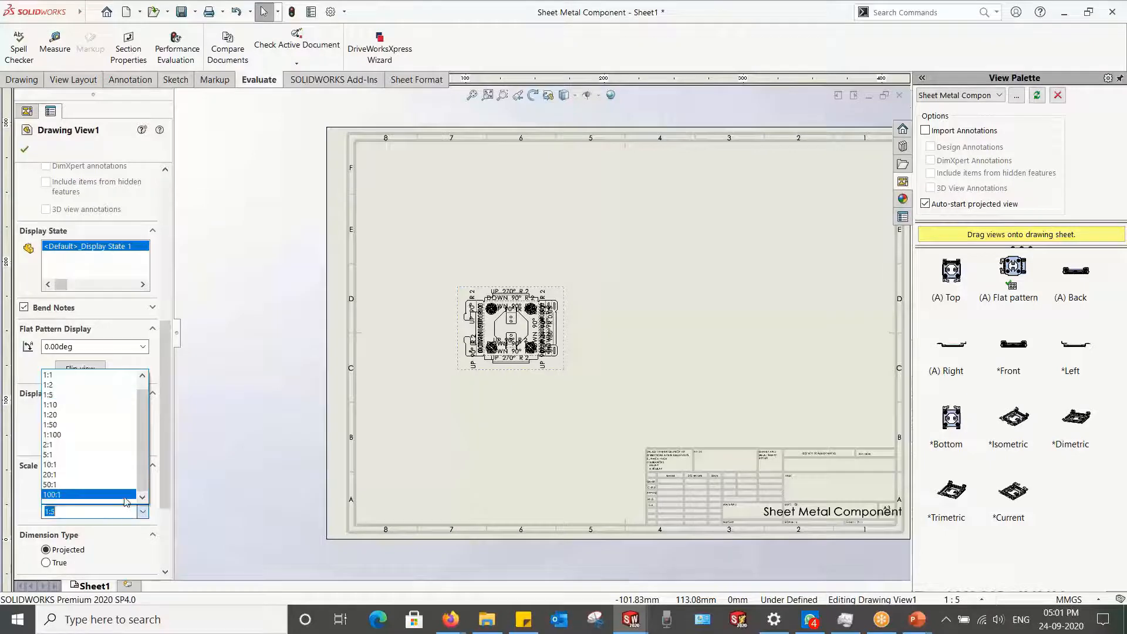
pyautogui.click(79, 385)
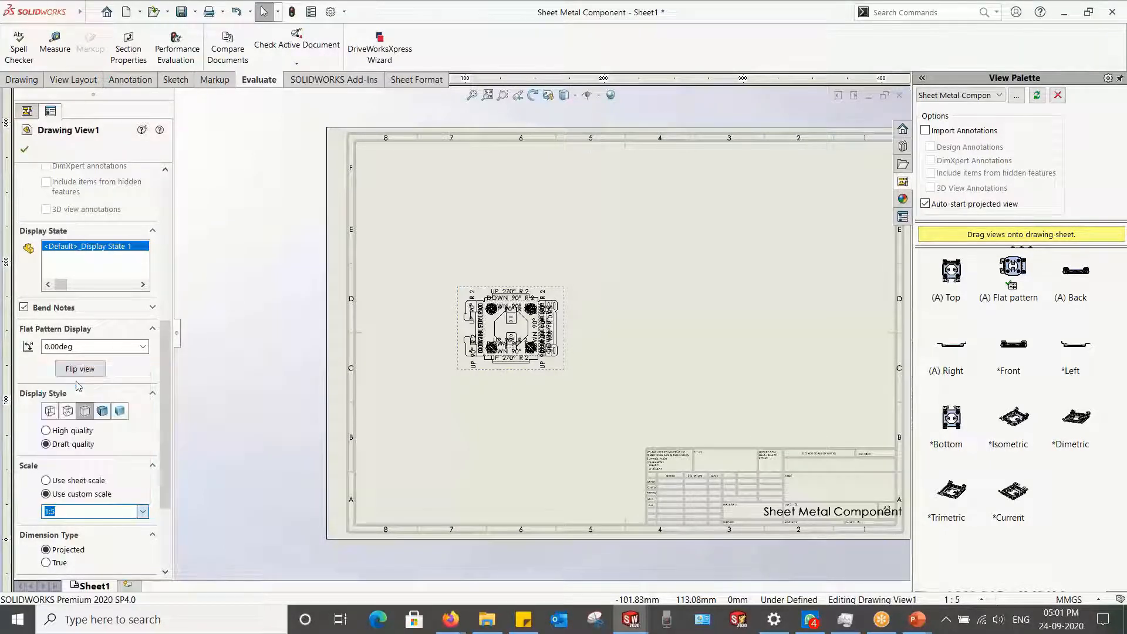
pyautogui.scroll(-3, 632, 392)
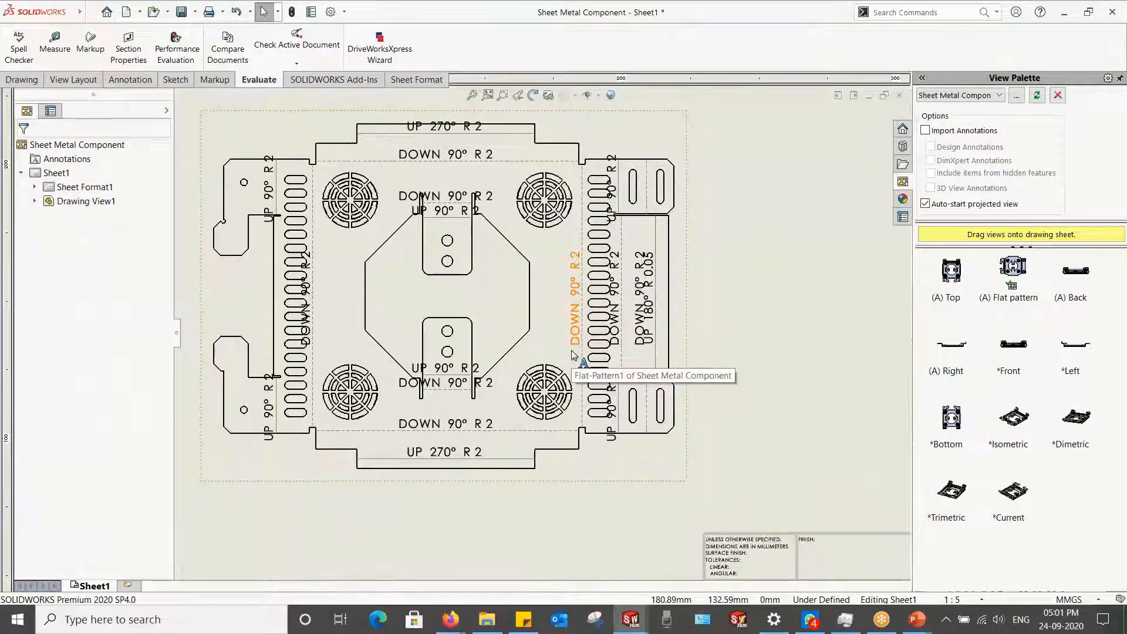
pyautogui.scroll(5, 573, 355)
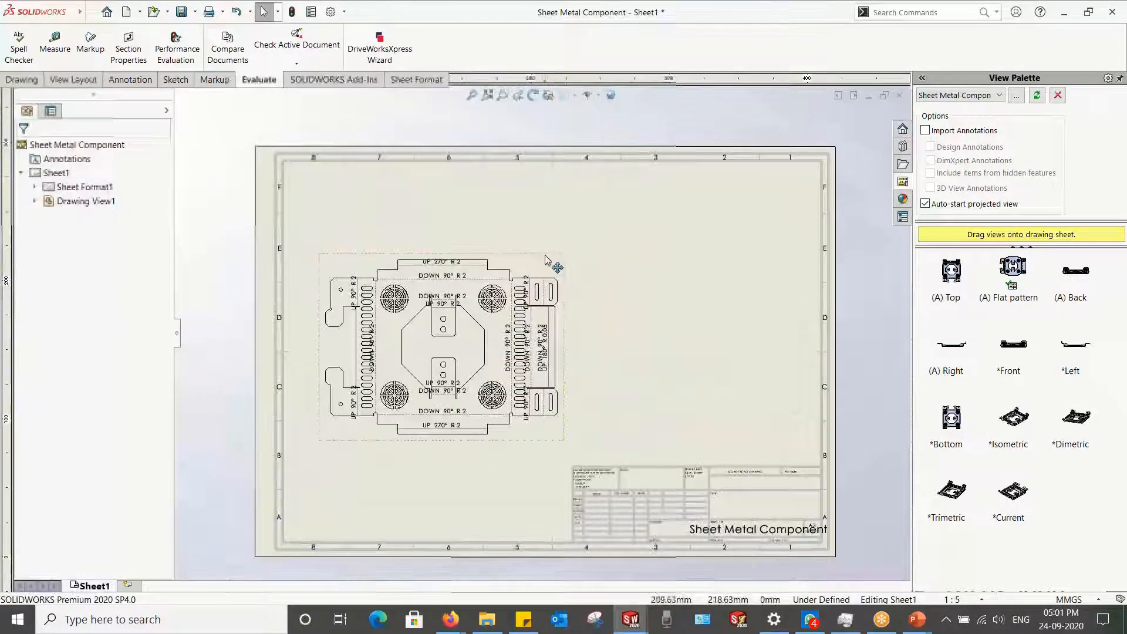
# Step: Move the flat pattern view closer to the left border of the drawing sheet
pyautogui.click(547, 260)
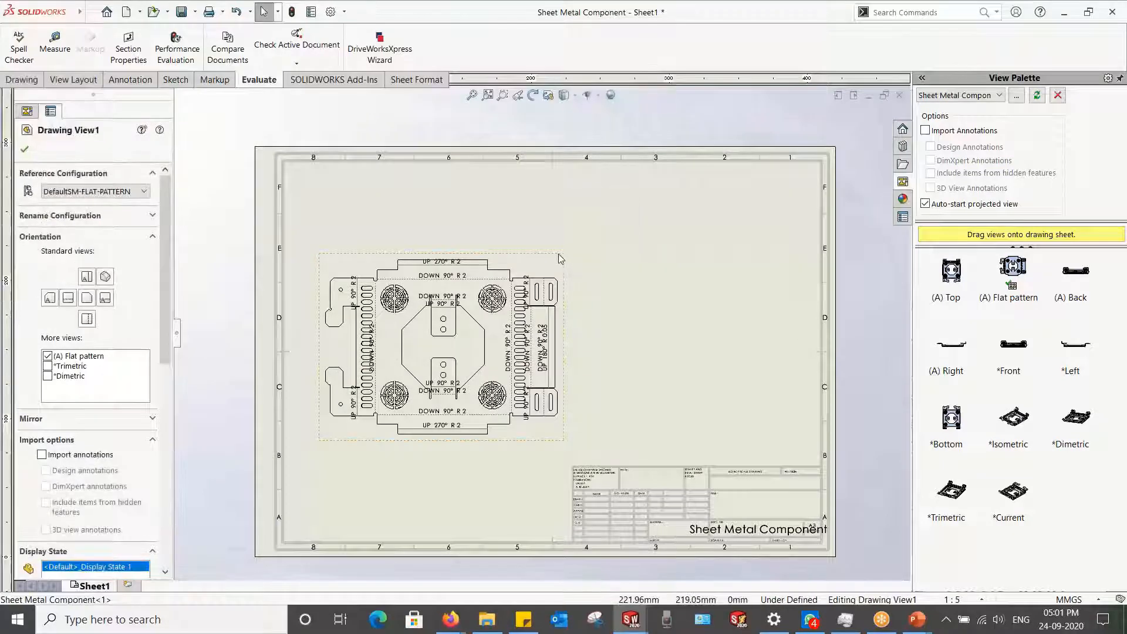
pyautogui.moveTo(559, 255); pyautogui.dragTo(553, 253)
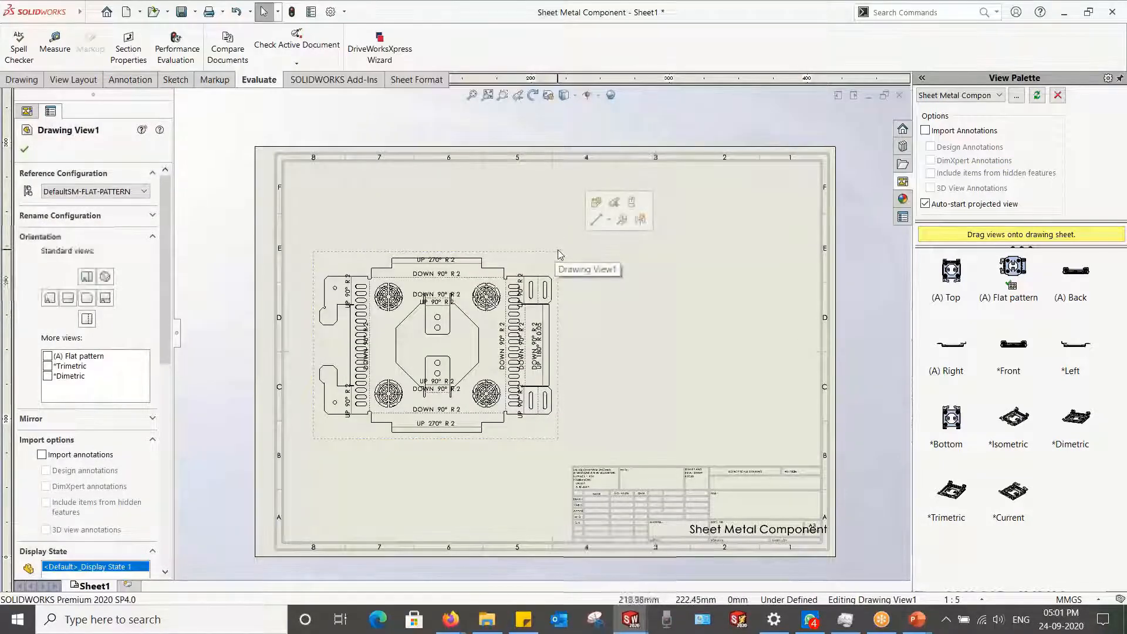
pyautogui.moveTo(558, 254); pyautogui.dragTo(537, 255)
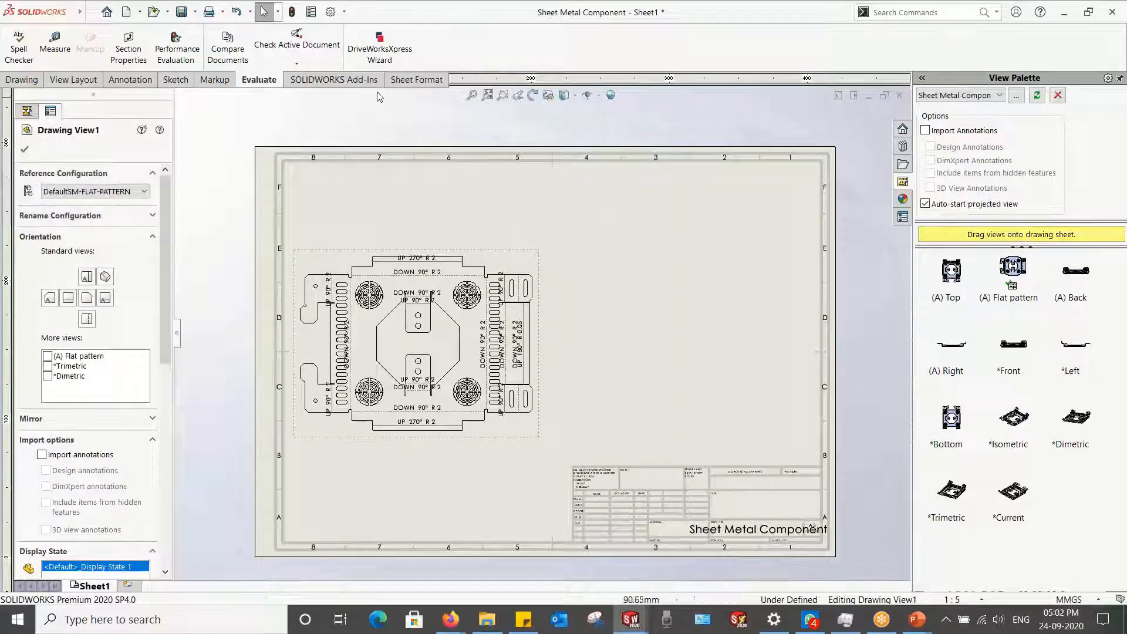
# Step: Insert a bend table for the flat pattern view and place it in the upper-right corner of the drawing sheet
pyautogui.click(24, 80)
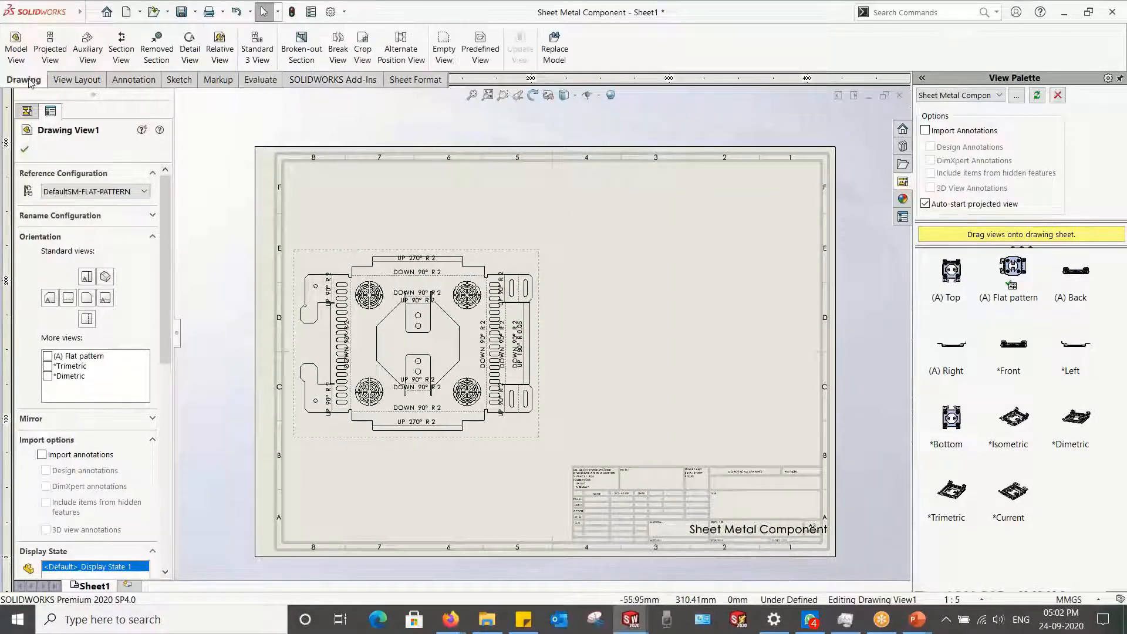
pyautogui.click(123, 81)
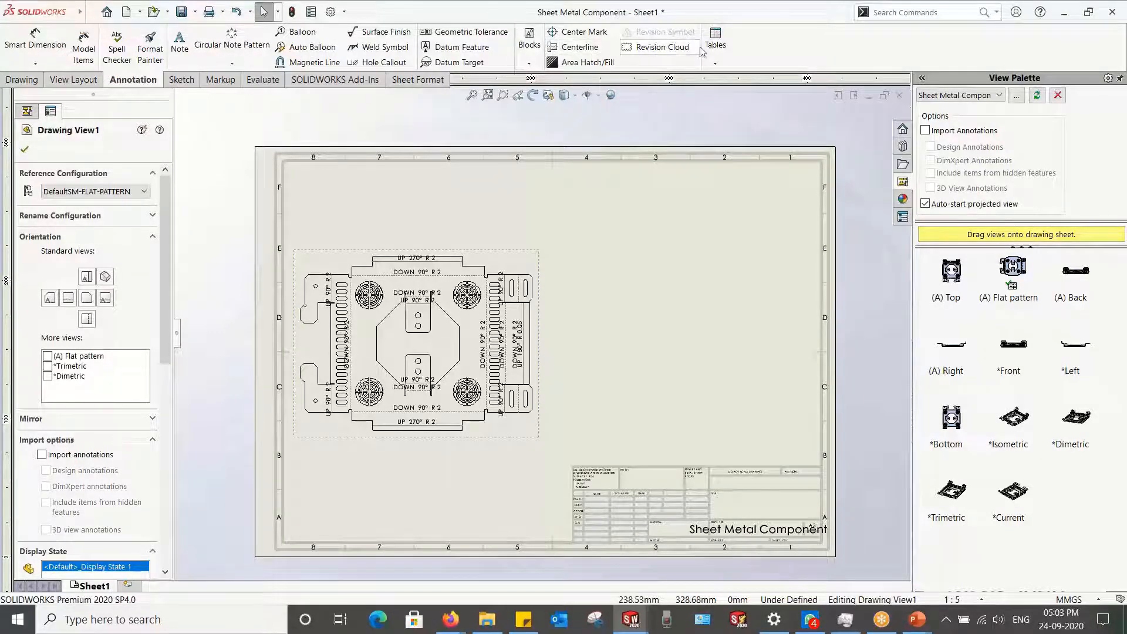
pyautogui.click(715, 62)
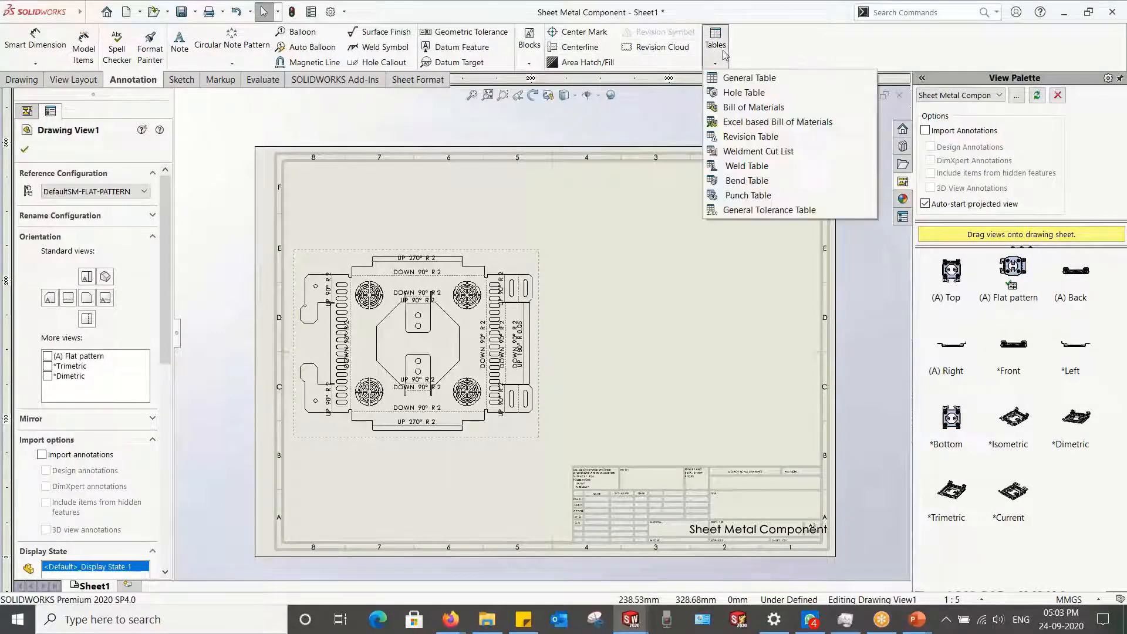
pyautogui.click(737, 180)
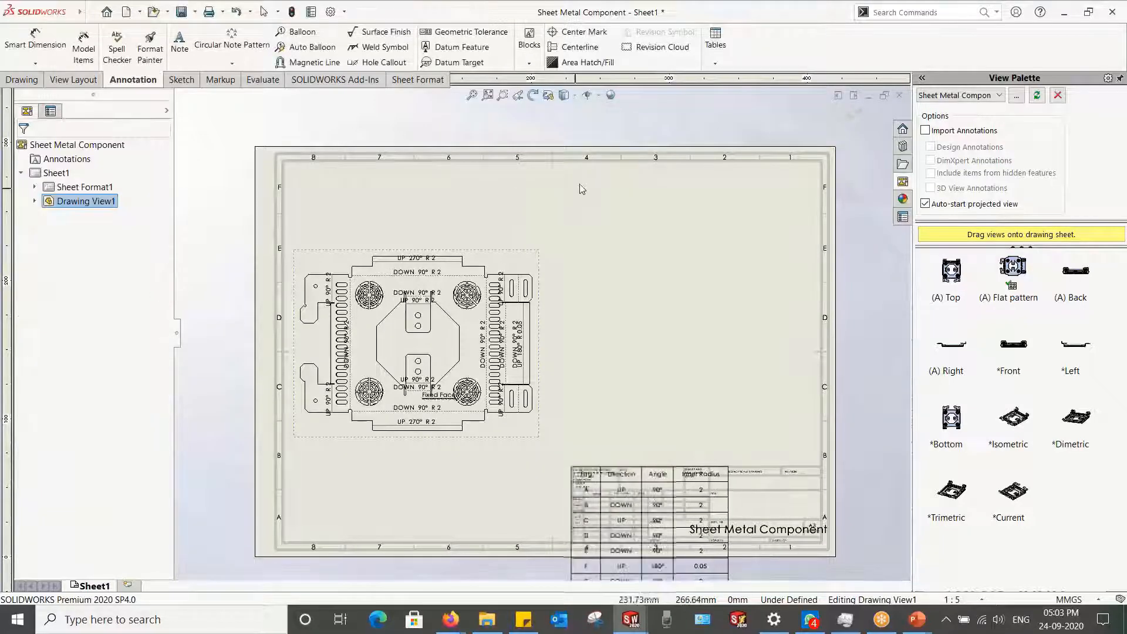
pyautogui.click(580, 157)
pyautogui.moveTo(600, 166); pyautogui.dragTo(657, 164)
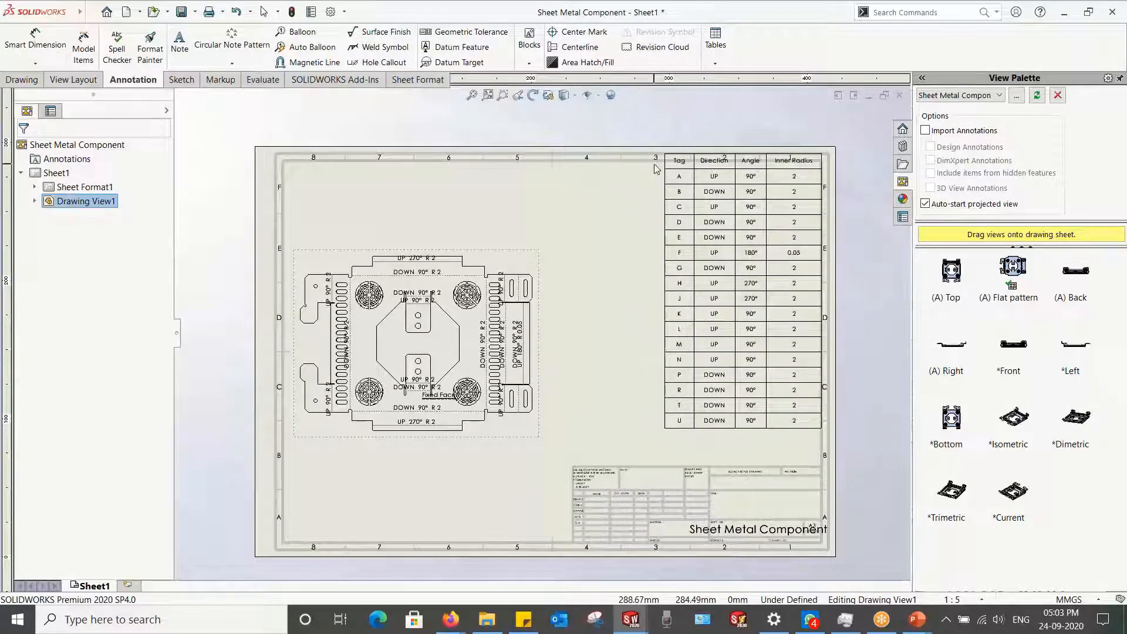
pyautogui.click(675, 205)
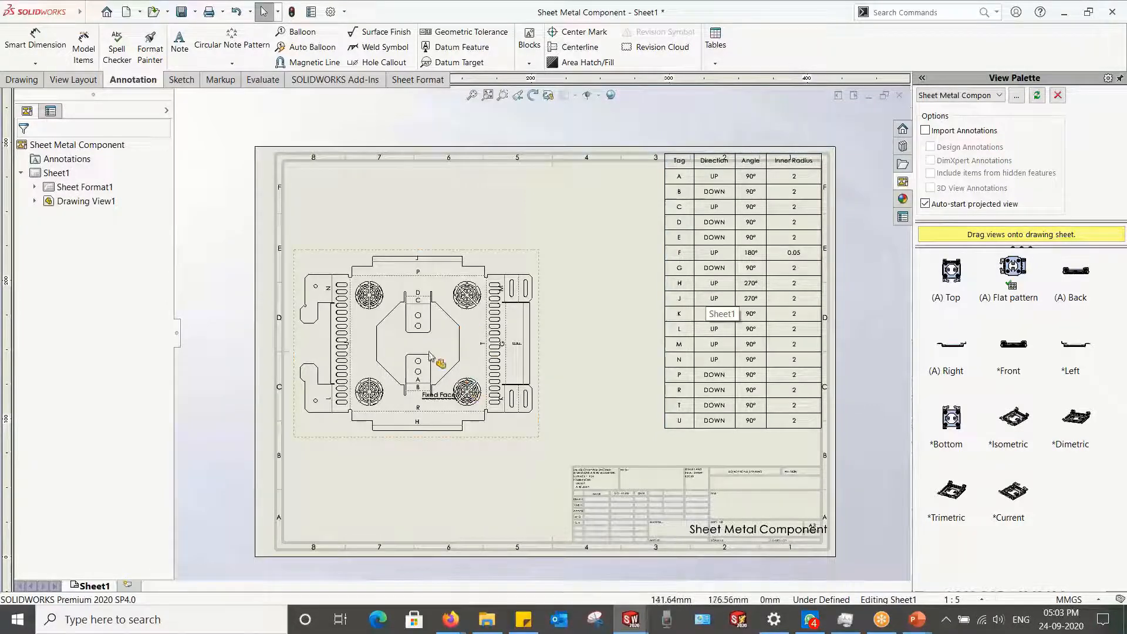
# Step: Compare the bend tags on the flat pattern view with the direction, angle and inner radius rows of the bend table
pyautogui.scroll(-3, 480, 364)
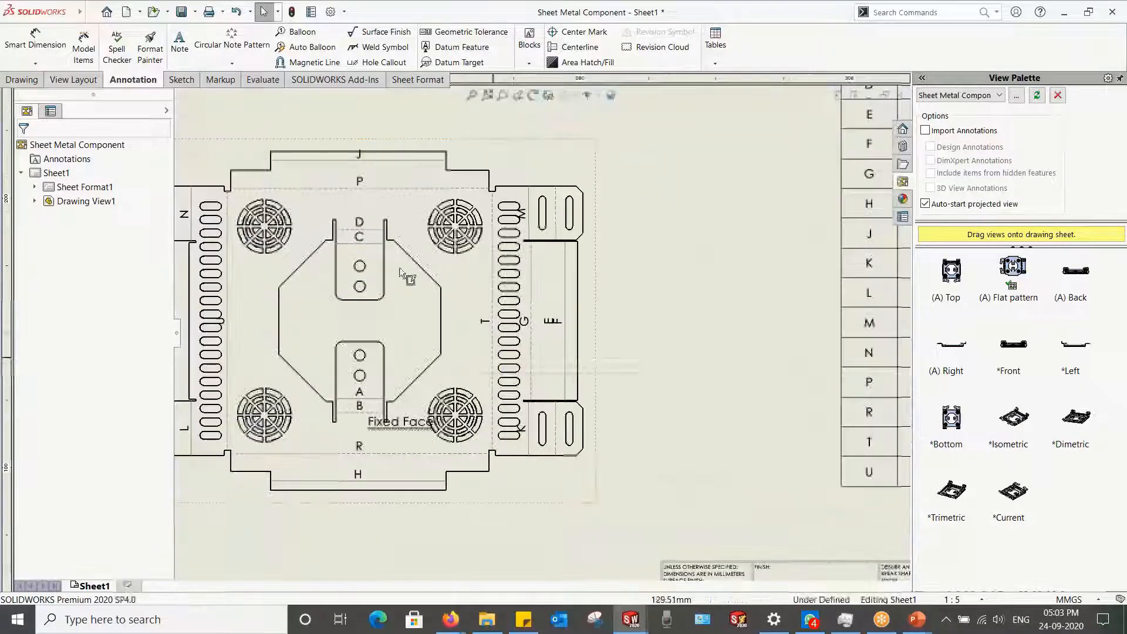
pyautogui.scroll(5, 444, 343)
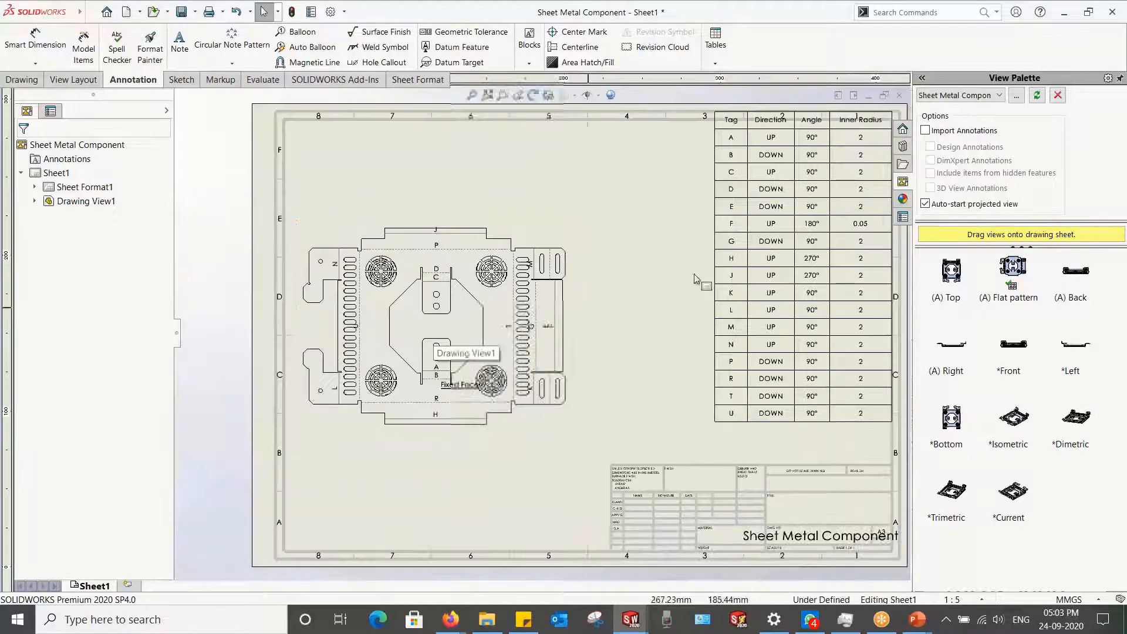
pyautogui.scroll(-4, 790, 258)
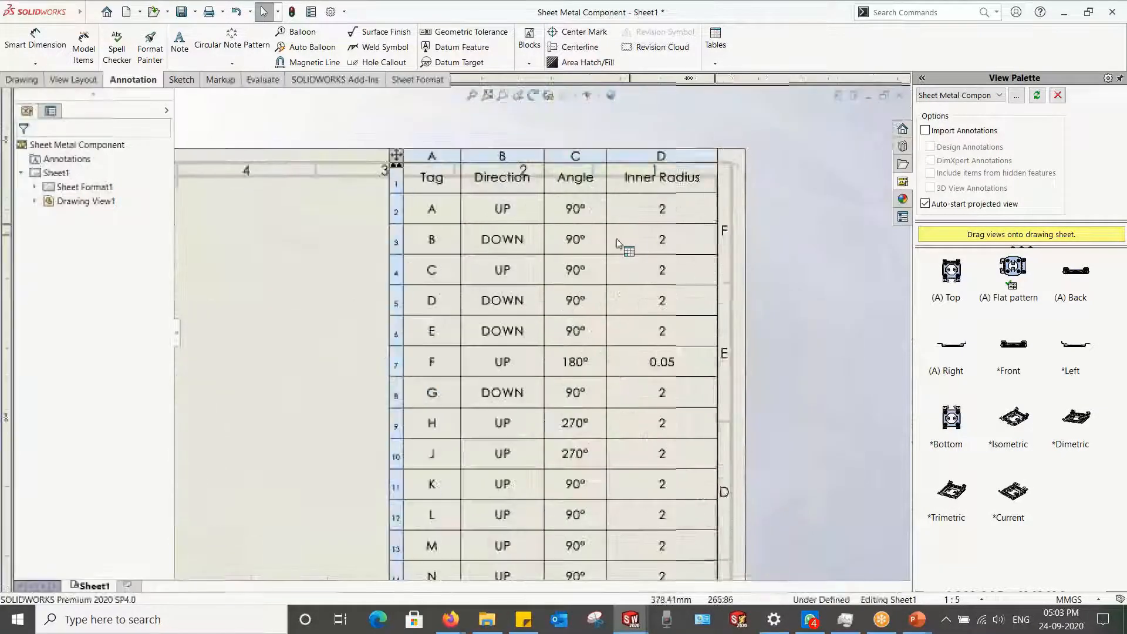
pyautogui.scroll(4, 539, 326)
pyautogui.scroll(-3, 538, 409)
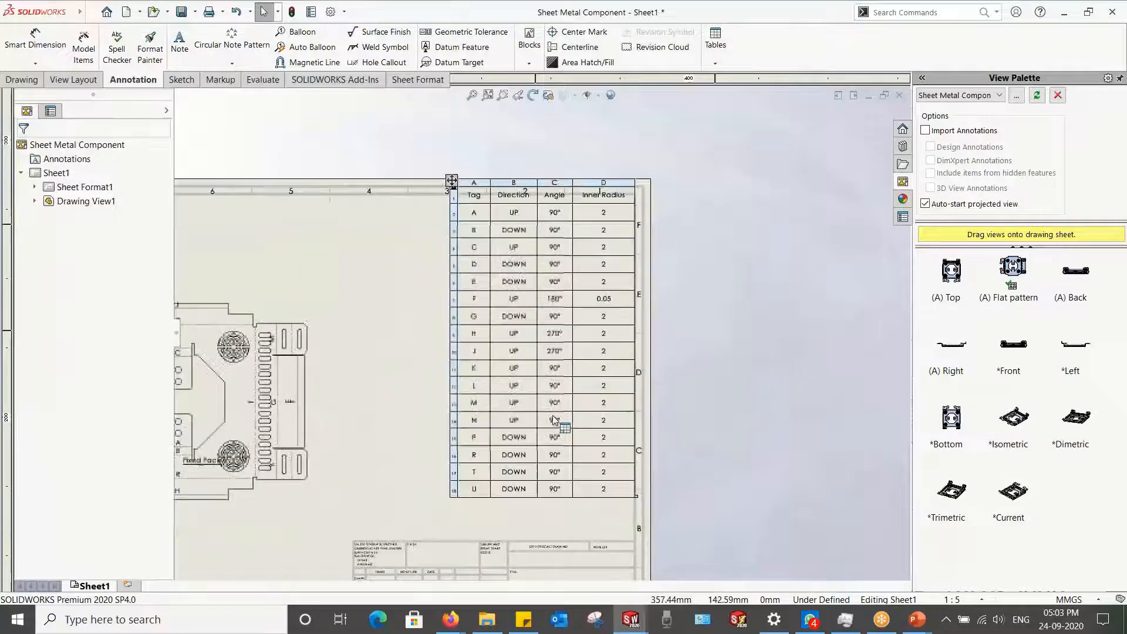
pyautogui.scroll(-1, 595, 405)
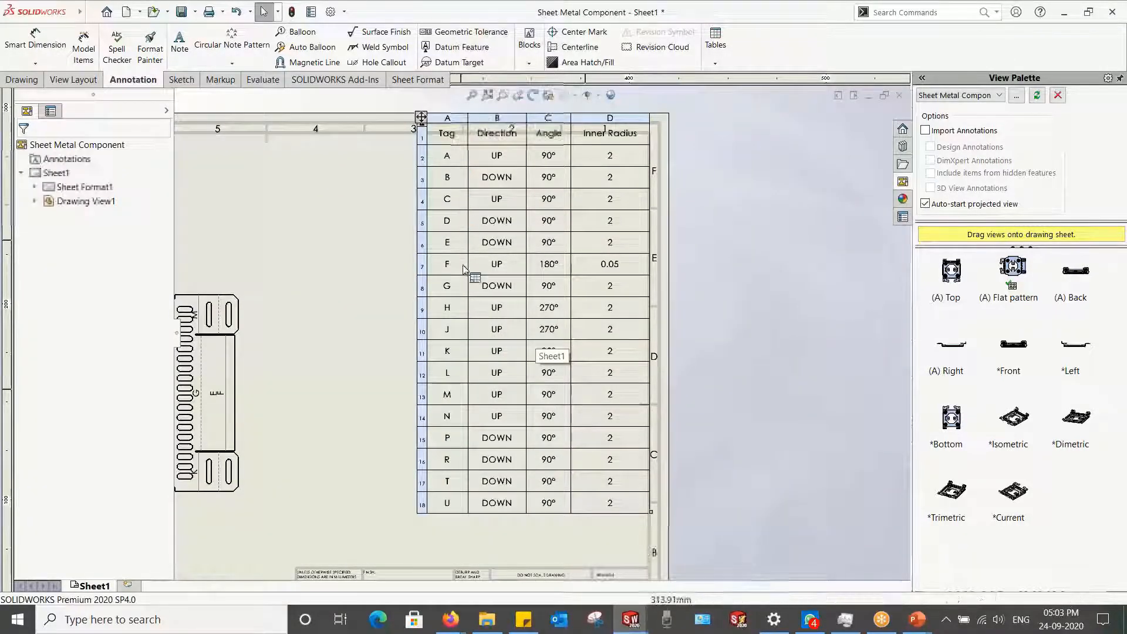
pyautogui.scroll(5, 541, 333)
pyautogui.scroll(-2, 277, 317)
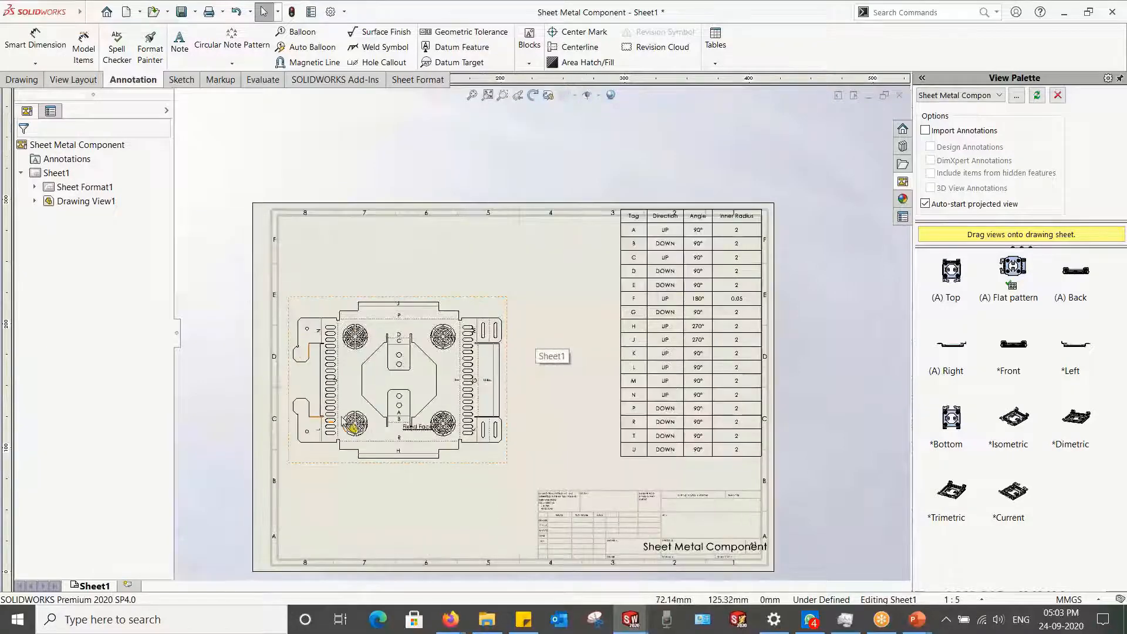
pyautogui.scroll(2, 496, 368)
pyautogui.scroll(-4, 587, 400)
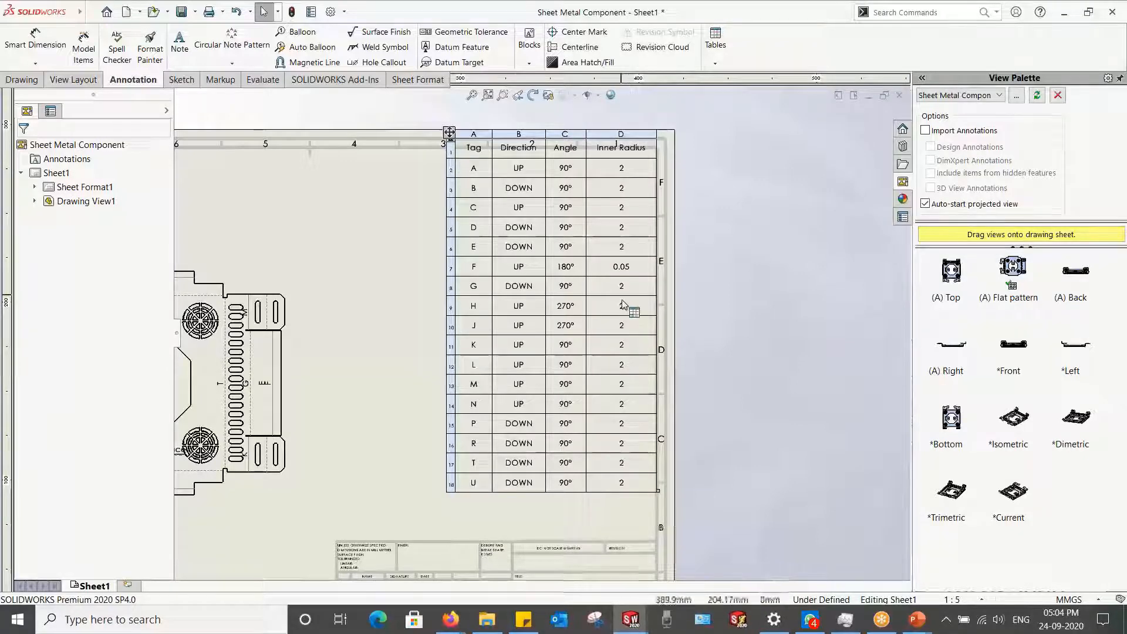
pyautogui.scroll(4, 552, 305)
pyautogui.press('f')
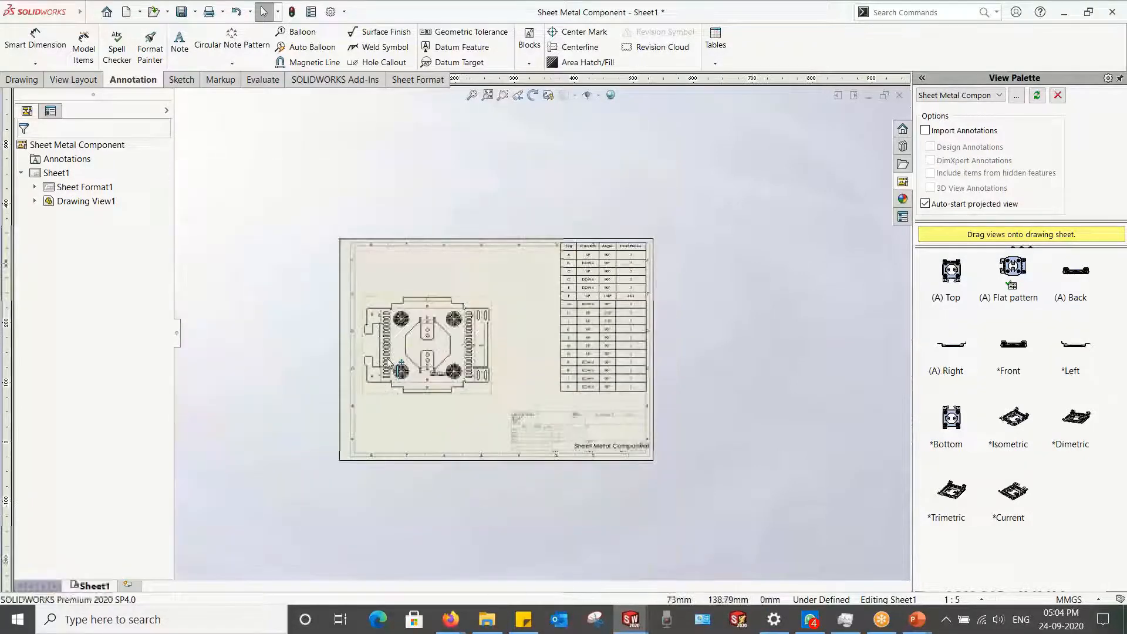
# Step: Switch to the sheet metal part and open the forming tools folder in the Design Library
pyautogui.hotkey('ctrl', 'Tab')
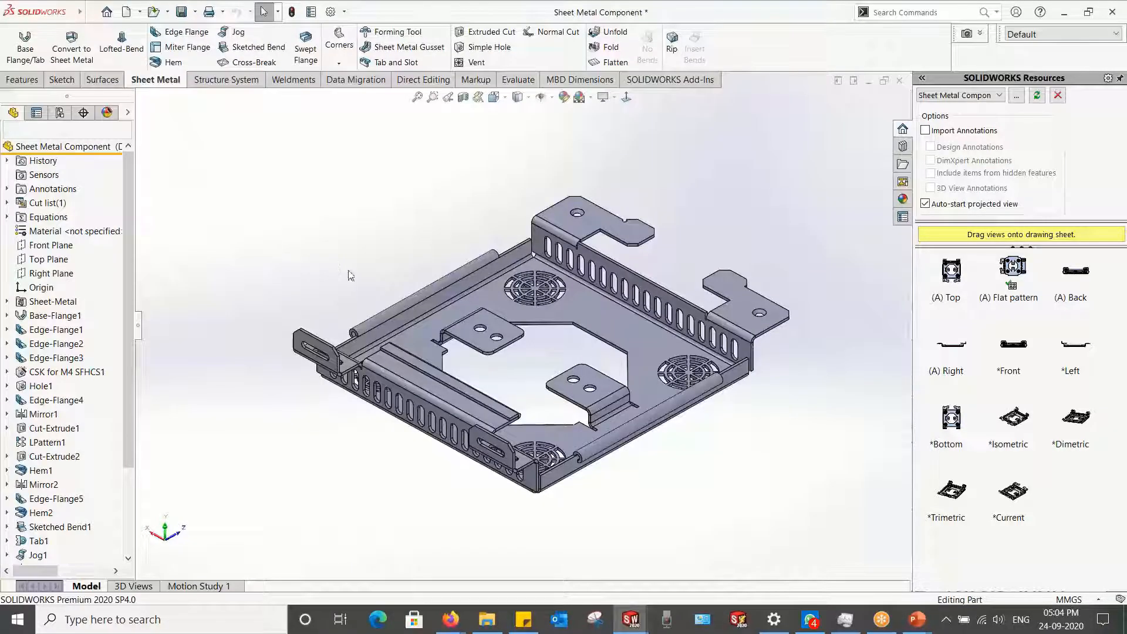
pyautogui.moveTo(347, 274); pyautogui.dragTo(363, 247, button='middle')
pyautogui.scroll(1, 512, 323)
pyautogui.scroll(-3, 548, 341)
pyautogui.moveTo(549, 341); pyautogui.dragTo(675, 344, button='middle')
pyautogui.click(903, 146)
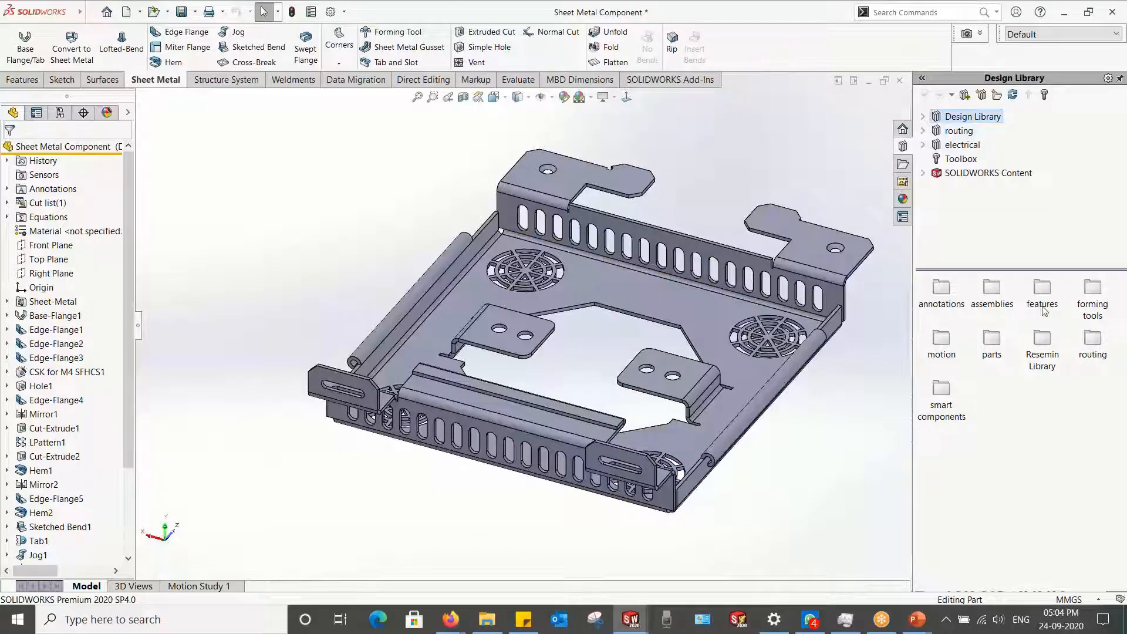
pyautogui.click(924, 117)
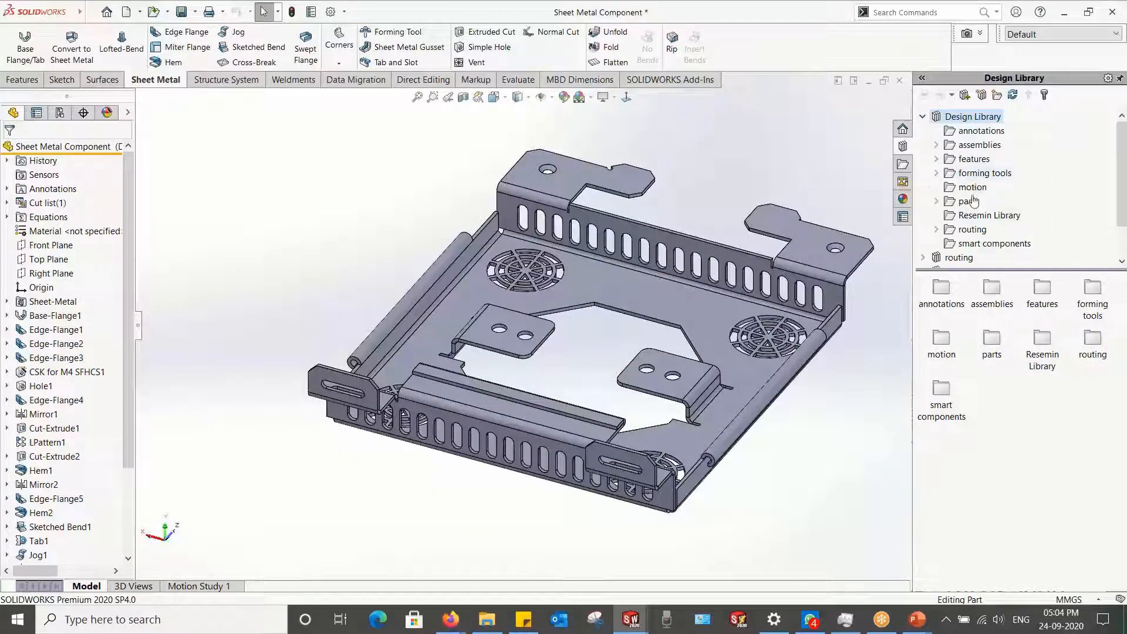
pyautogui.click(961, 178)
# Step: Look through the electrical and routing folders of the Design Library
pyautogui.scroll(-6, 481, 320)
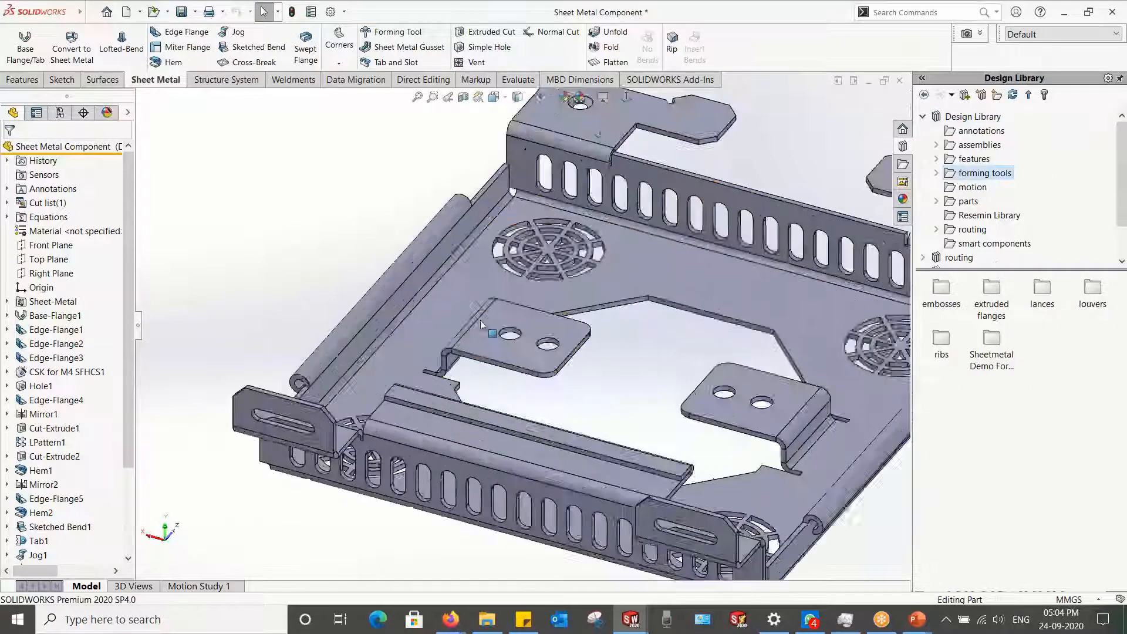
pyautogui.click(924, 117)
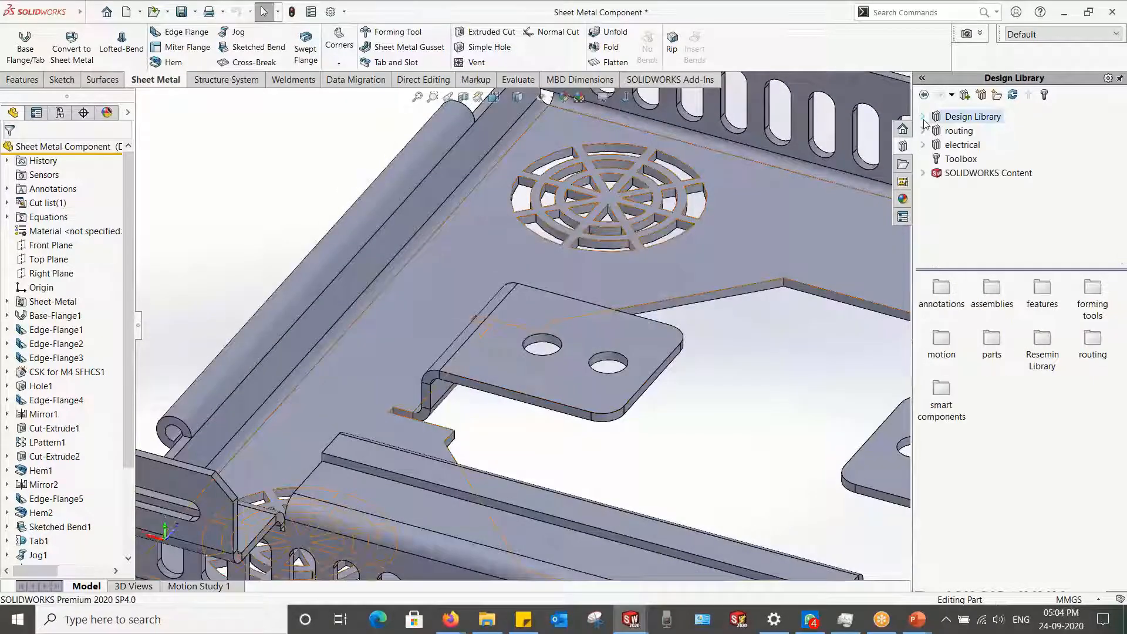
pyautogui.click(924, 117)
pyautogui.click(923, 117)
pyautogui.click(965, 146)
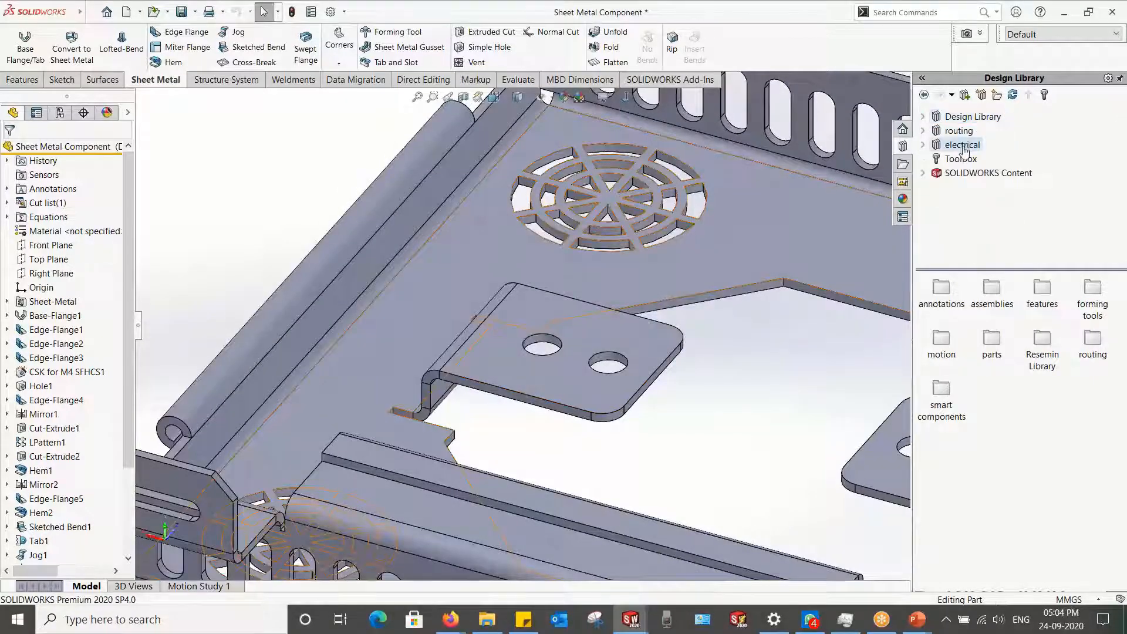
pyautogui.click(958, 131)
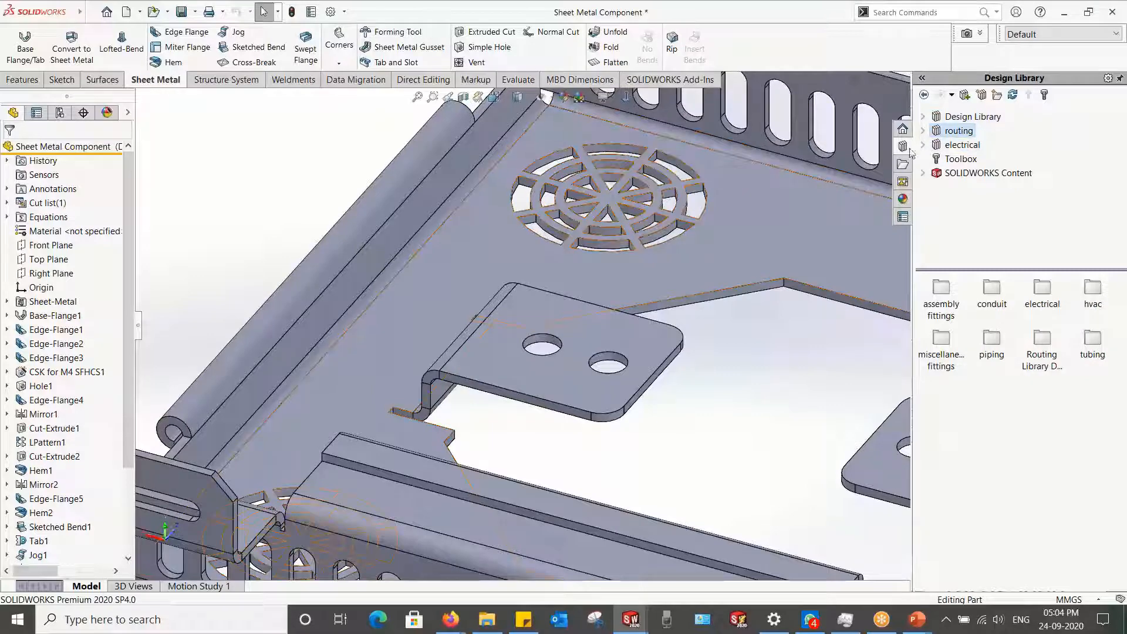
# Step: Place the louver forming tool on the base face between the octagonal cutout and the slotted rear flange, rotated 90°
pyautogui.click(926, 118)
pyautogui.click(986, 174)
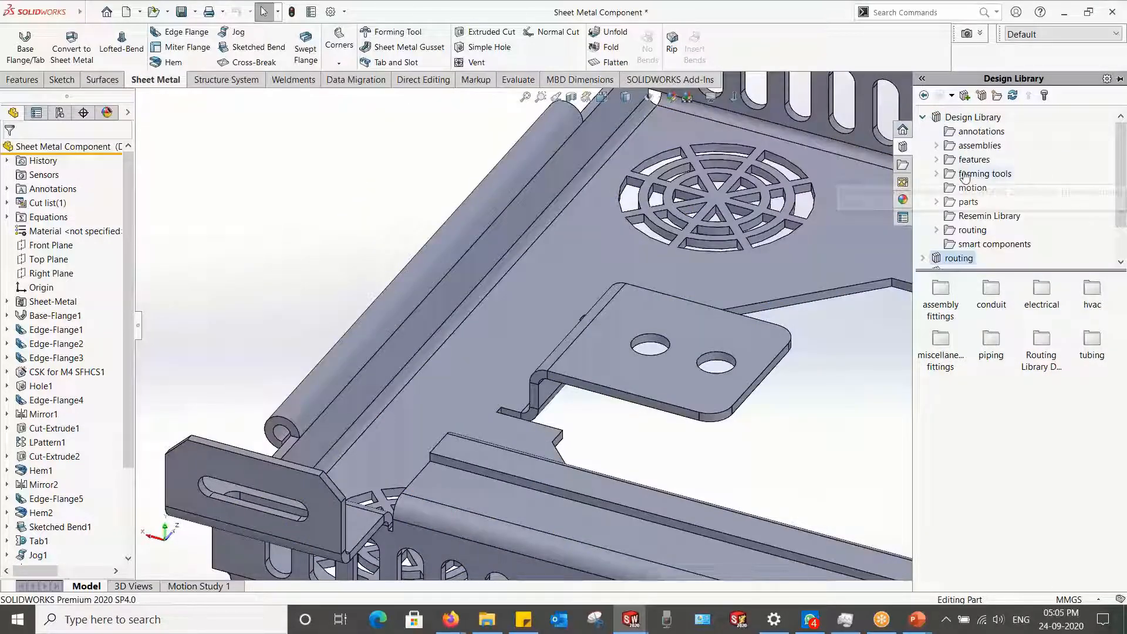
pyautogui.click(937, 174)
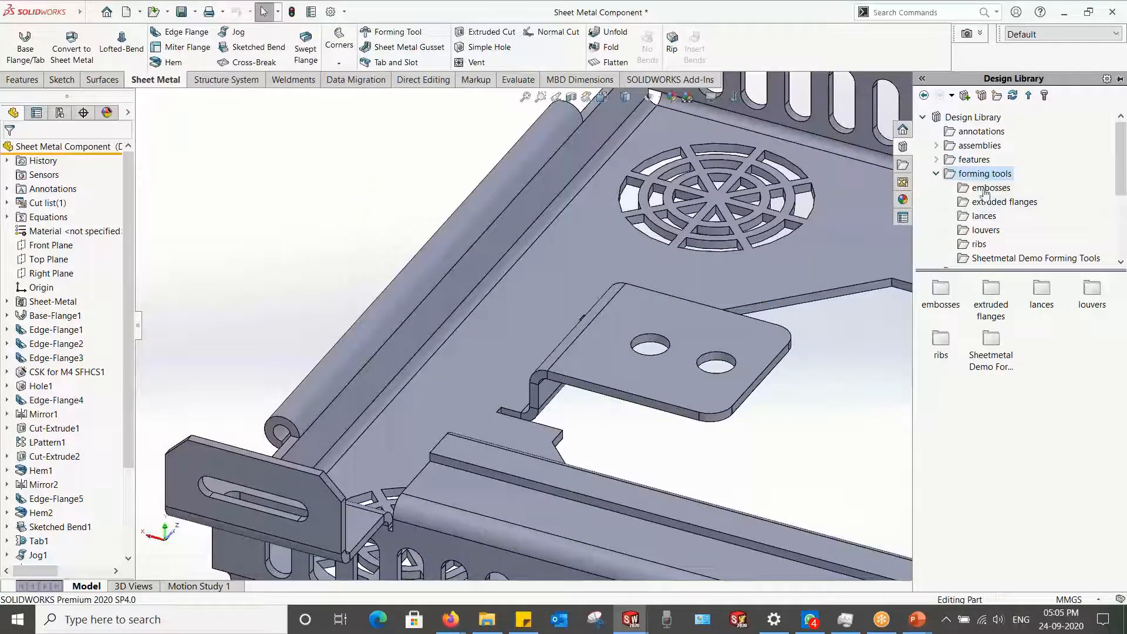
pyautogui.click(986, 231)
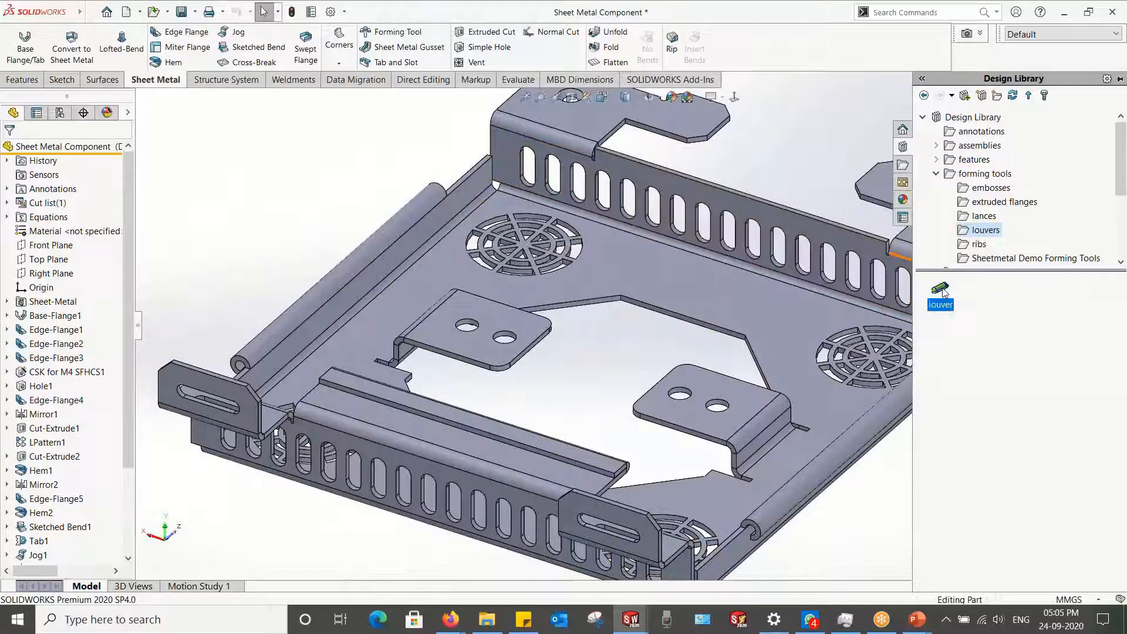
pyautogui.moveTo(942, 292); pyautogui.dragTo(699, 285)
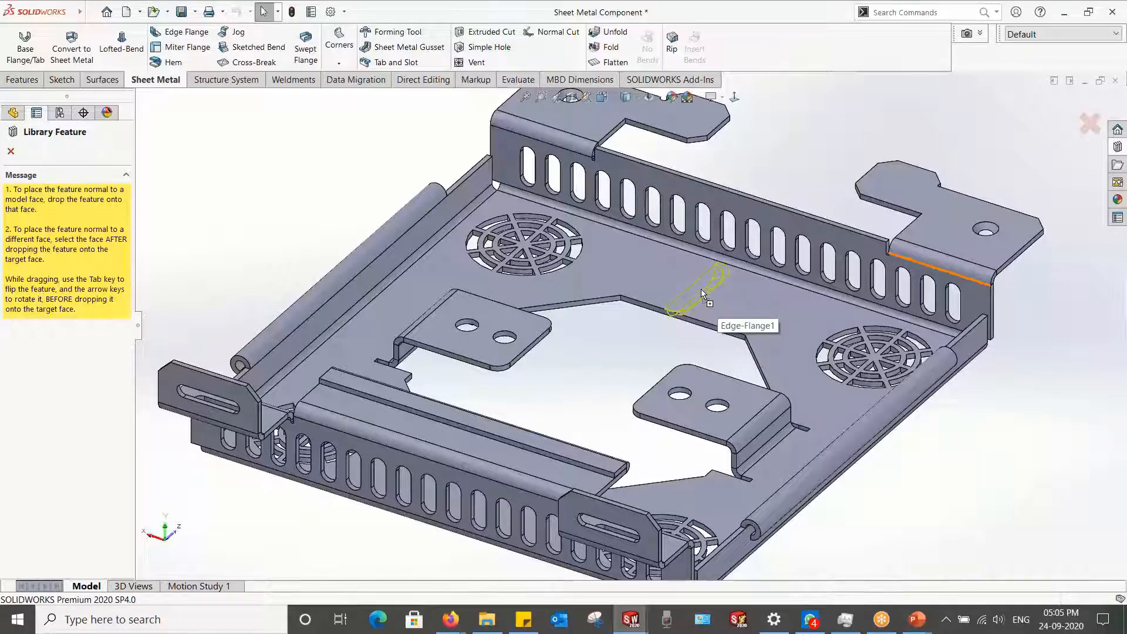
pyautogui.press('Right')
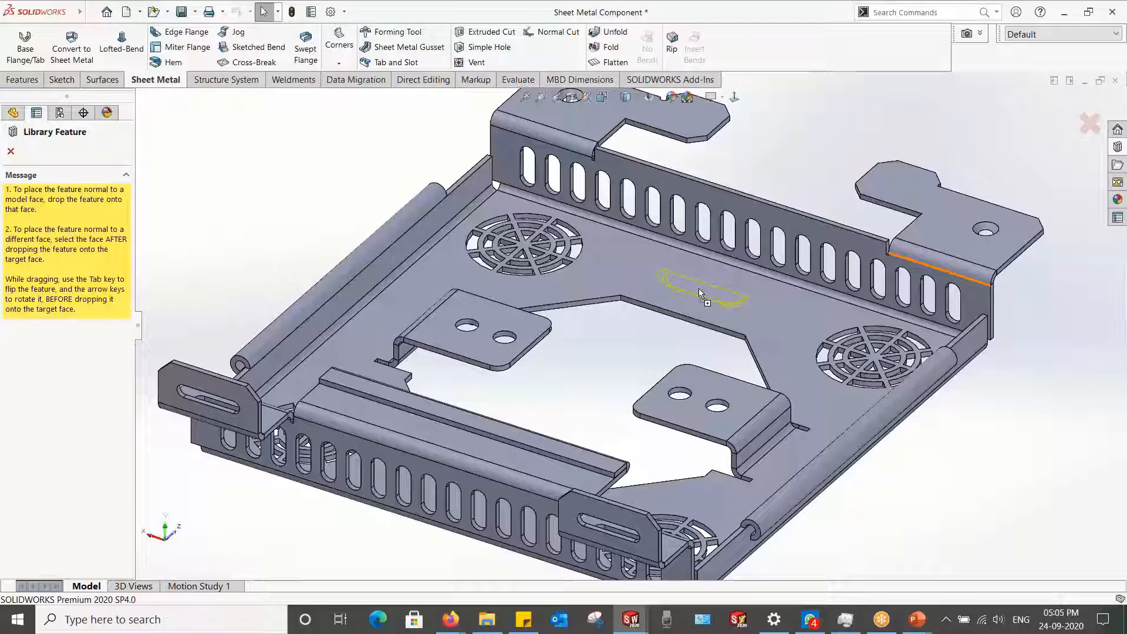
pyautogui.press('Right')
pyautogui.moveTo(699, 287); pyautogui.dragTo(700, 287)
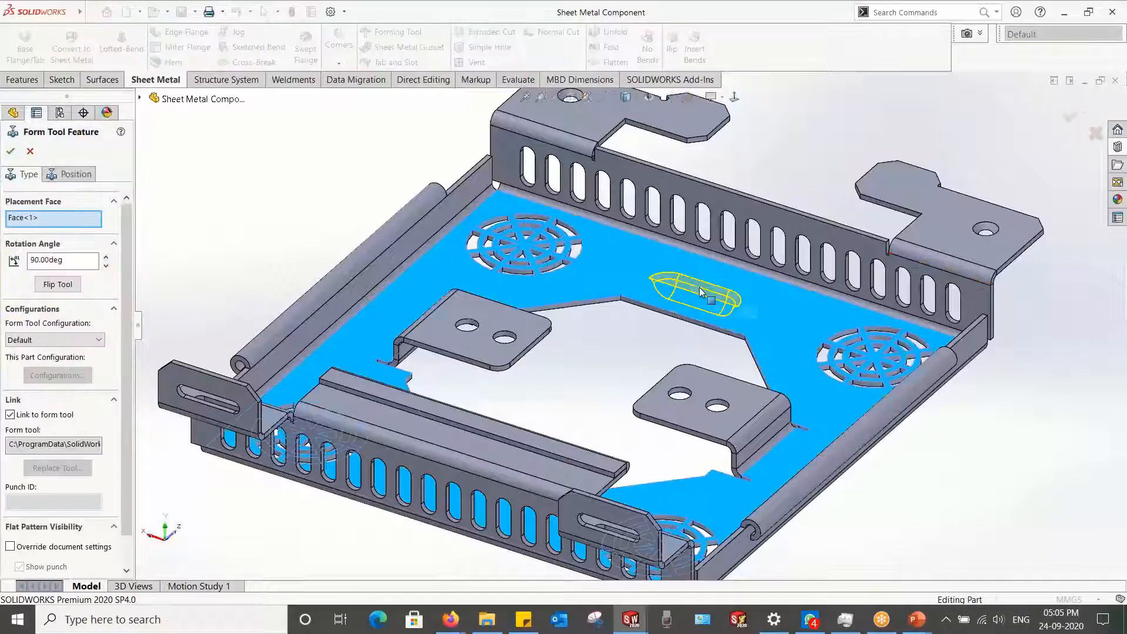
pyautogui.click(66, 178)
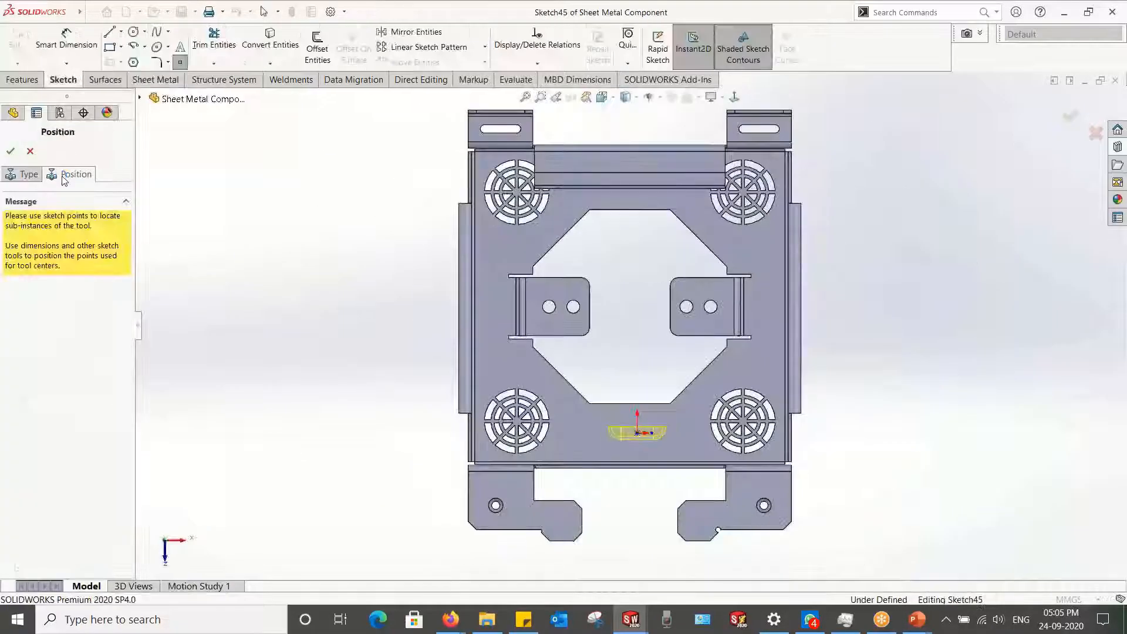
pyautogui.click(10, 154)
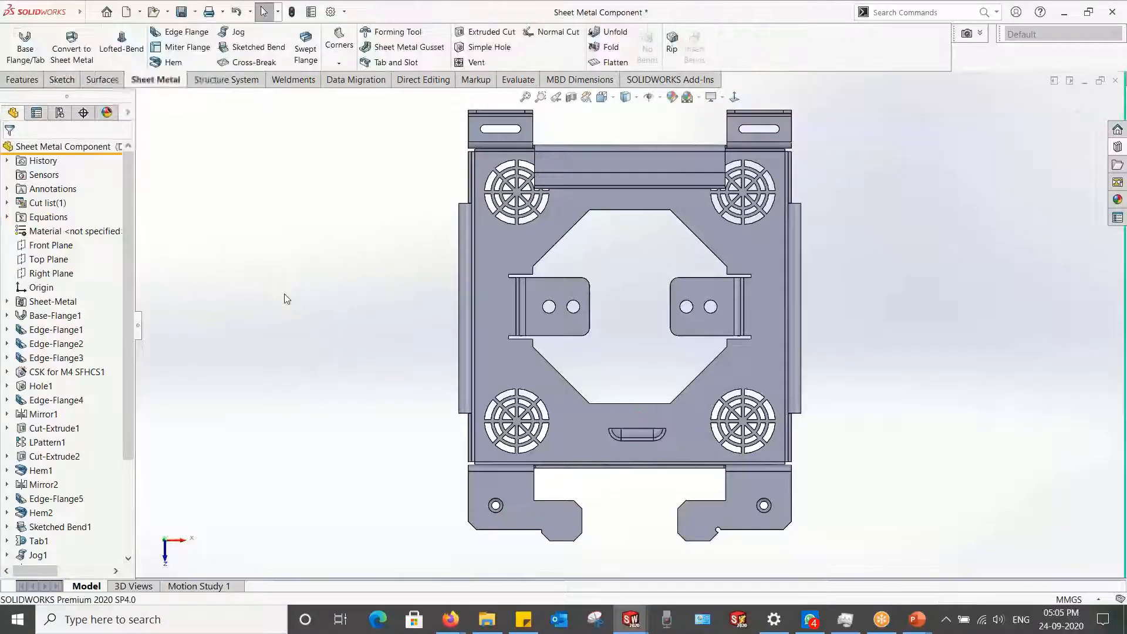
# Step: Place a lance forming tool on the base face between the bent tab and the adjacent hemmed side flange, rotated 90°
pyautogui.moveTo(284, 294); pyautogui.dragTo(516, 184, button='middle')
pyautogui.scroll(-4, 617, 309)
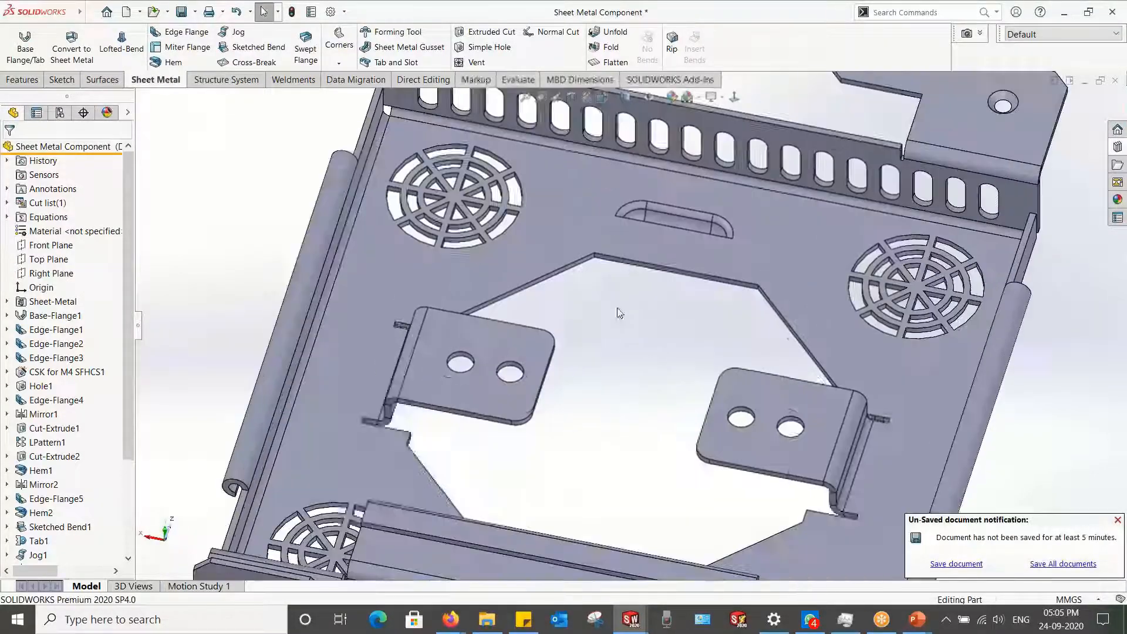
pyautogui.hotkey('ctrl', '7')
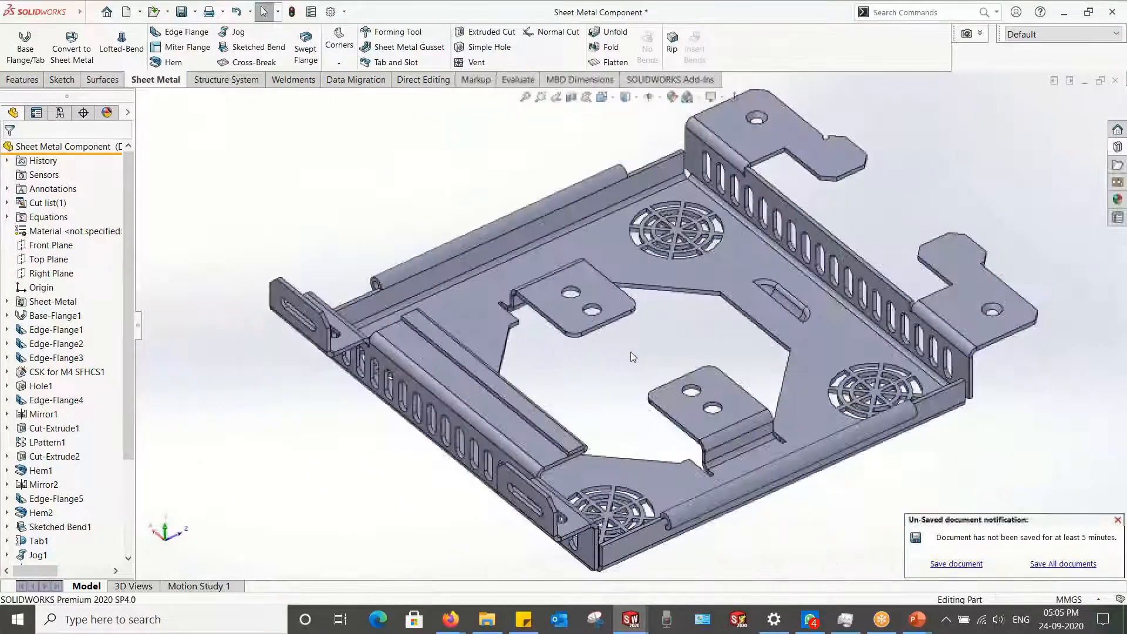
pyautogui.scroll(-3, 447, 311)
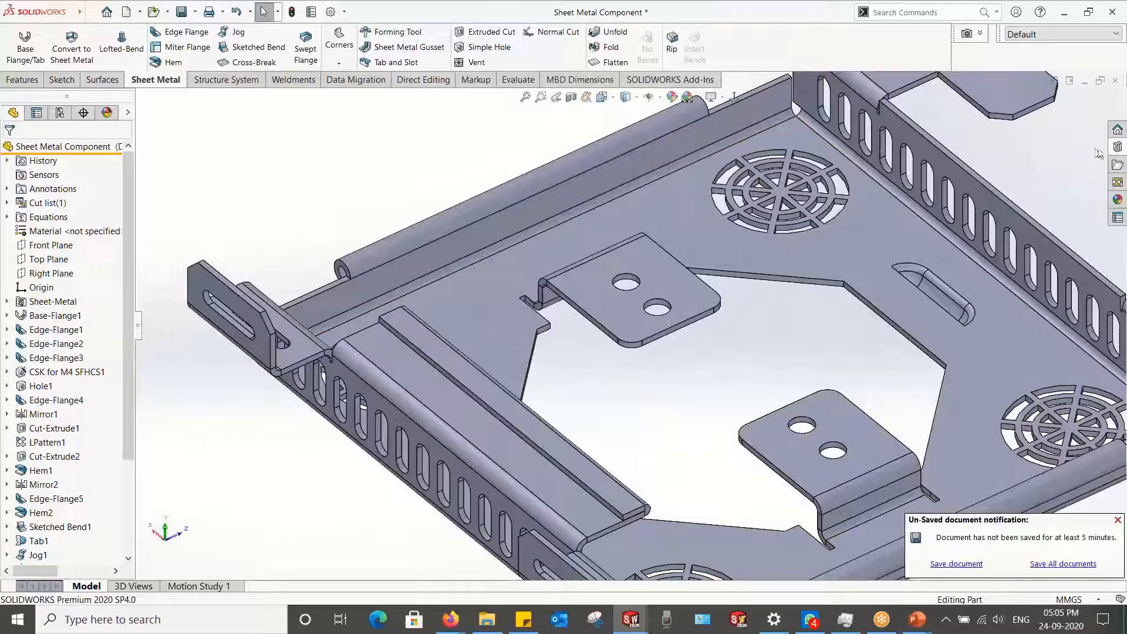
pyautogui.click(1118, 147)
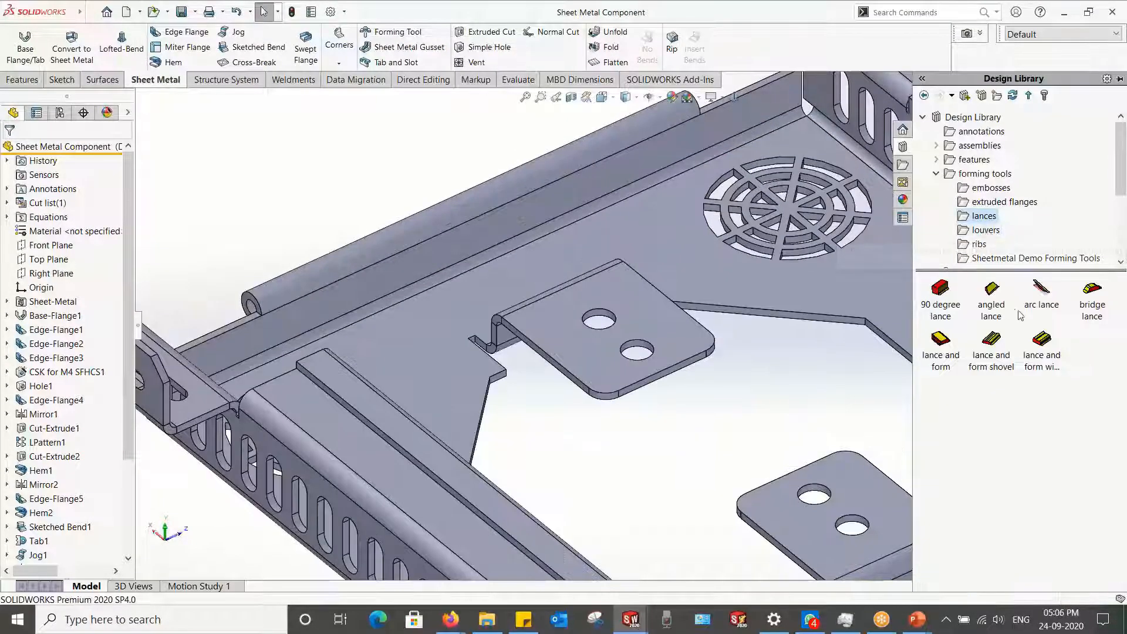
pyautogui.moveTo(920, 296); pyautogui.dragTo(622, 250)
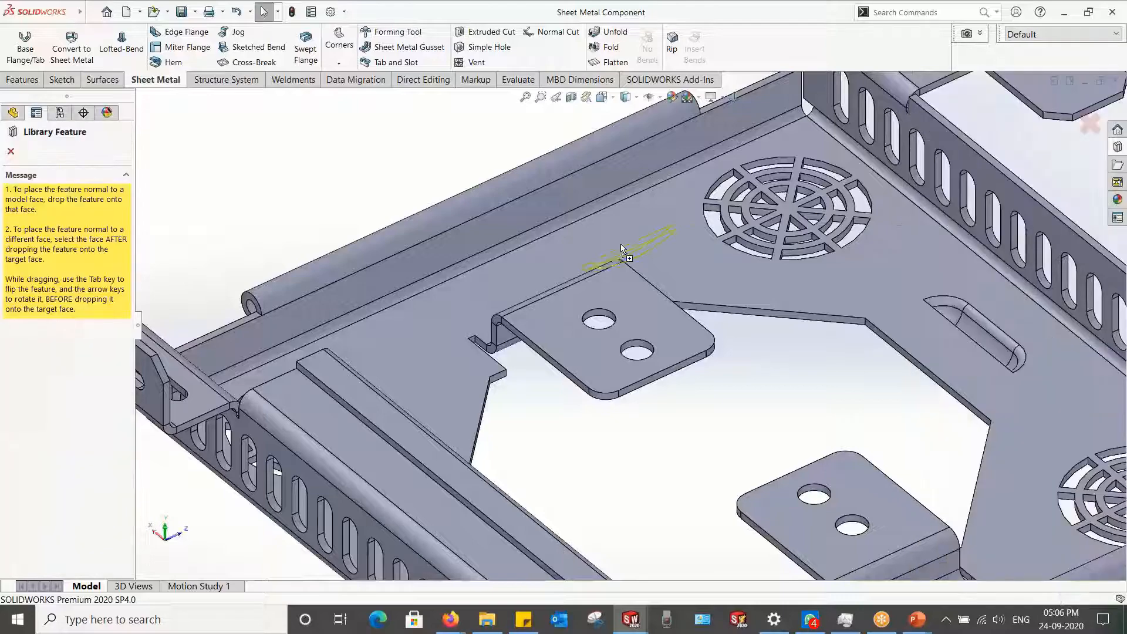
pyautogui.moveTo(549, 262); pyautogui.dragTo(506, 287)
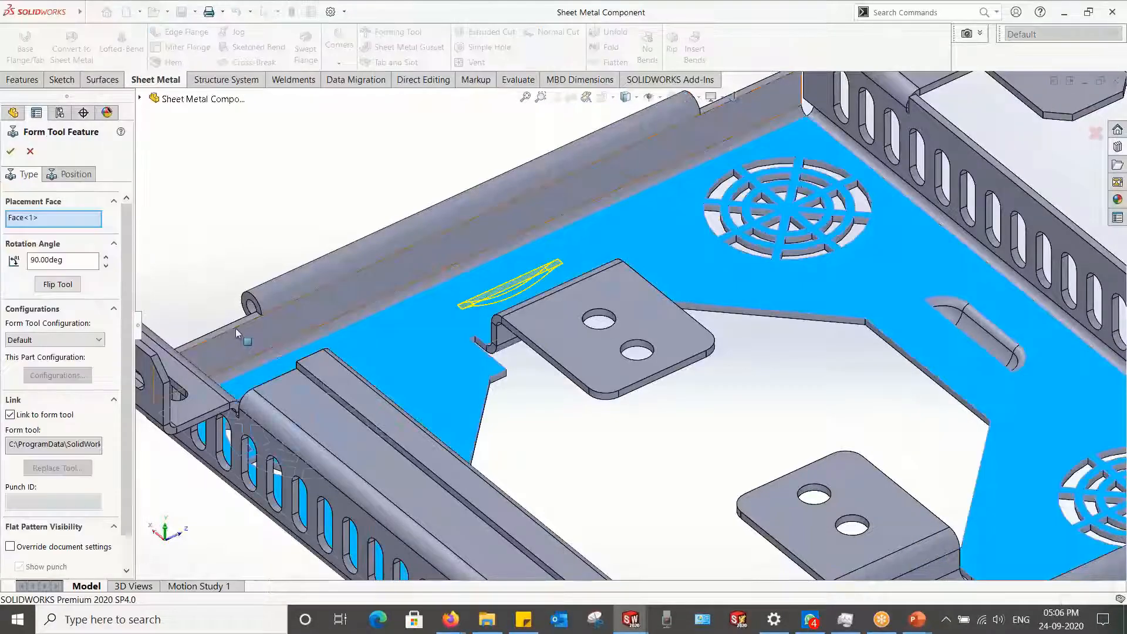
pyautogui.press('z')
pyautogui.scroll(7, 503, 352)
pyautogui.scroll(-3, 747, 451)
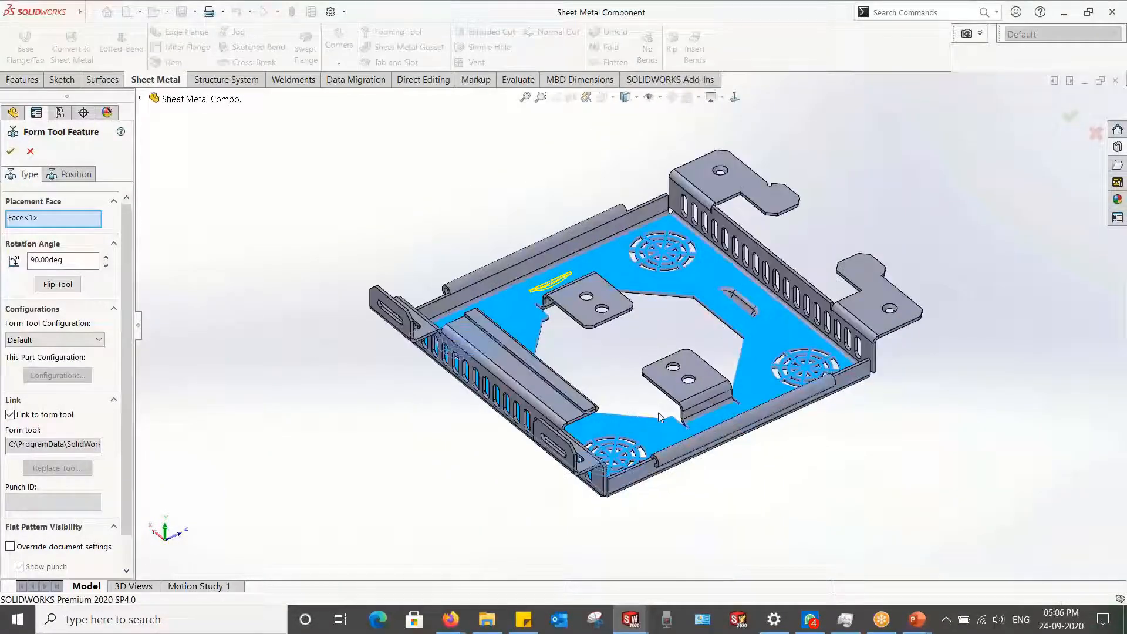
pyautogui.scroll(-3, 666, 407)
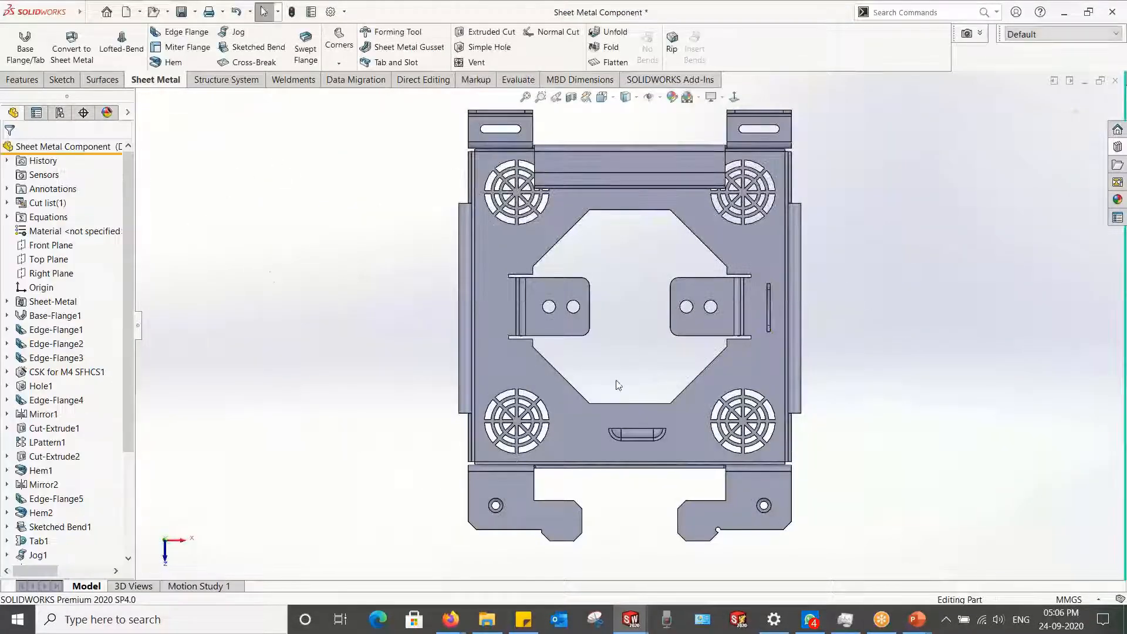
# Step: Place another lance forming tool on the base face beside the opposite bent tab, rotated 90°
pyautogui.scroll(-5, 745, 346)
pyautogui.moveTo(741, 323); pyautogui.dragTo(989, 302, button='middle')
pyautogui.scroll(1, 710, 307)
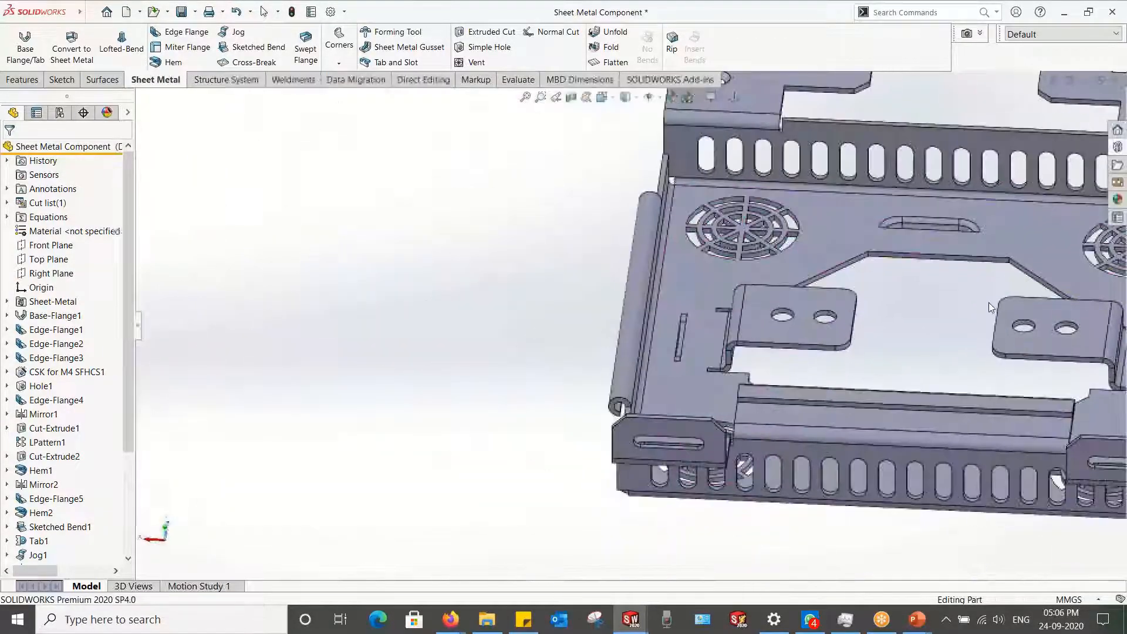
pyautogui.scroll(4, 989, 301)
pyautogui.scroll(-7, 939, 301)
pyautogui.moveTo(741, 353)
pyautogui.mouseDown(button='middle')
pyautogui.moveTo(804, 343)
pyautogui.moveTo(784, 387)
pyautogui.moveTo(746, 369)
pyautogui.mouseUp(button='middle')
pyautogui.scroll(4, 781, 390)
pyautogui.scroll(-3, 728, 385)
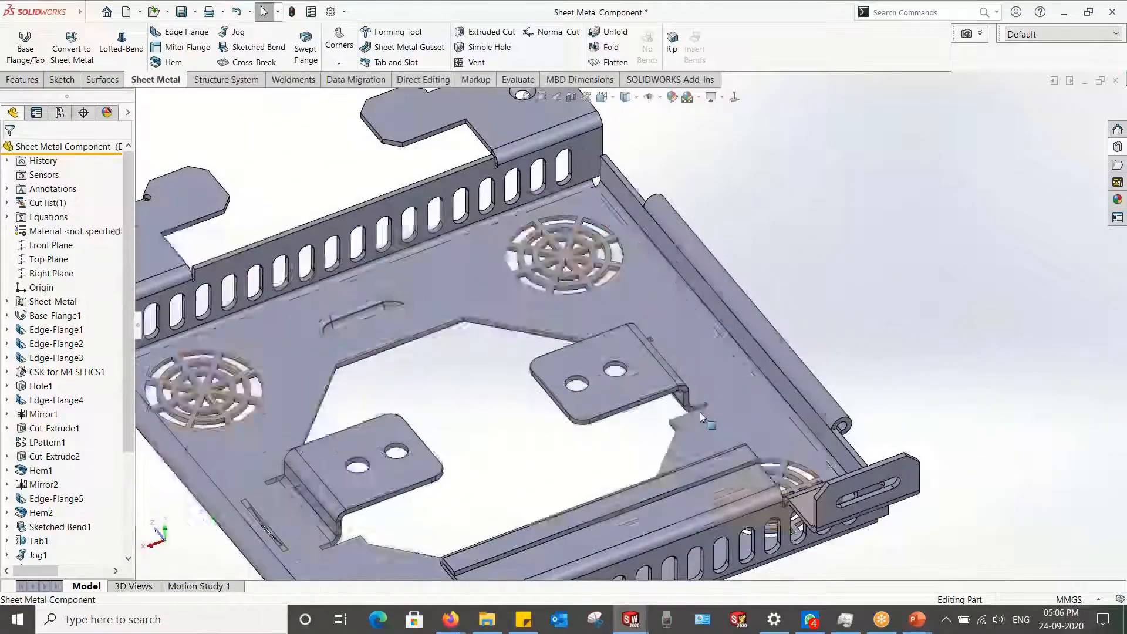
pyautogui.scroll(-3, 700, 412)
pyautogui.click(1118, 147)
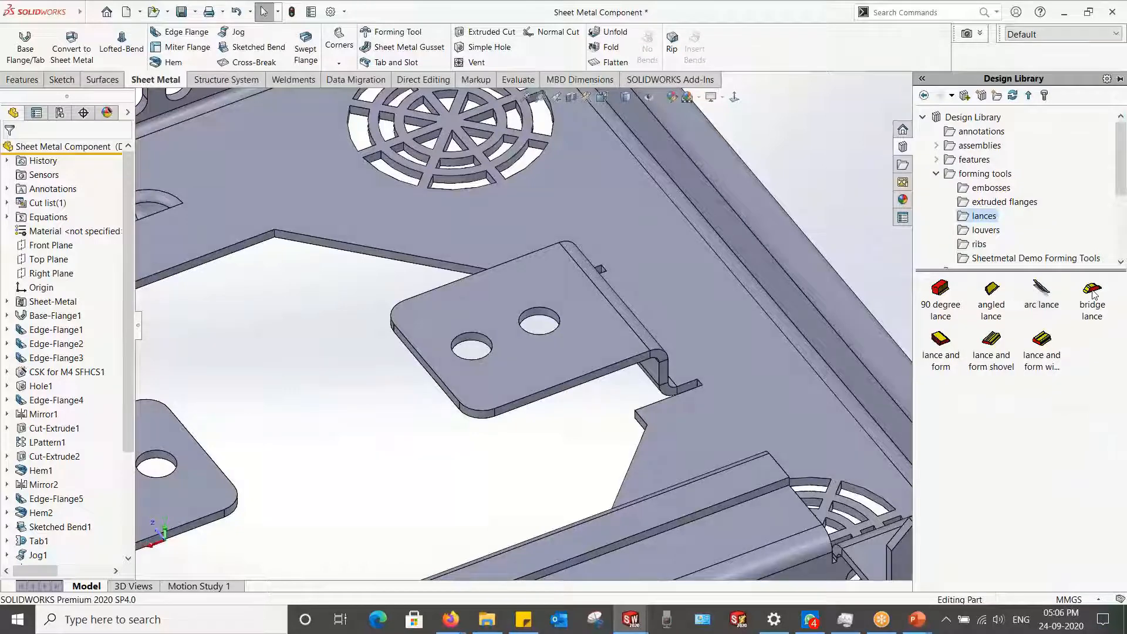
pyautogui.moveTo(1038, 297); pyautogui.dragTo(702, 300)
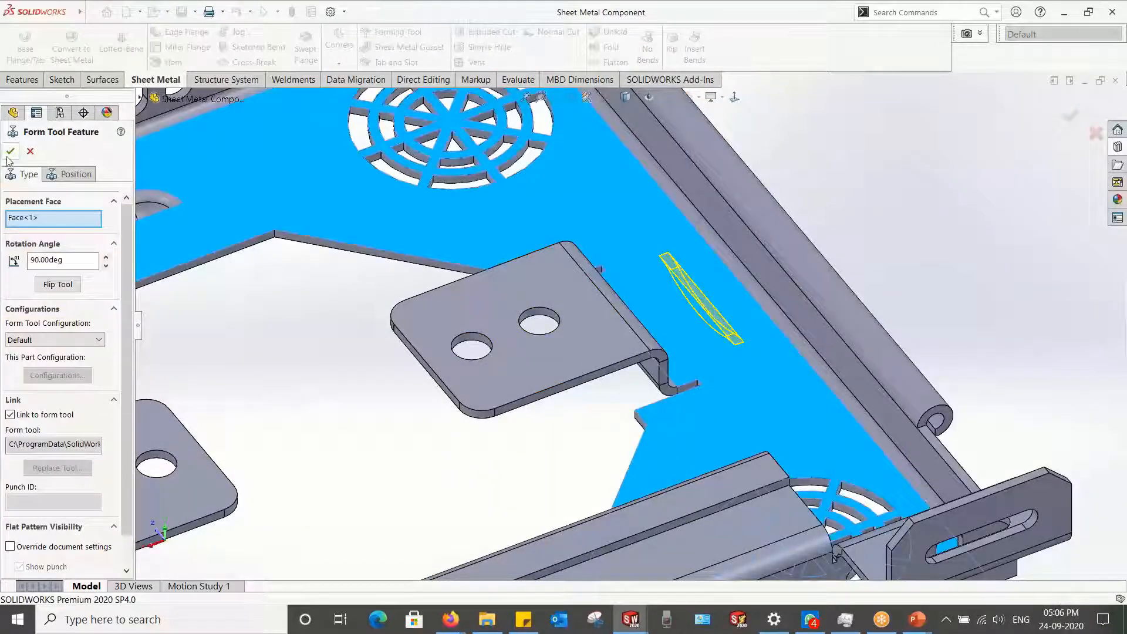
pyautogui.click(10, 151)
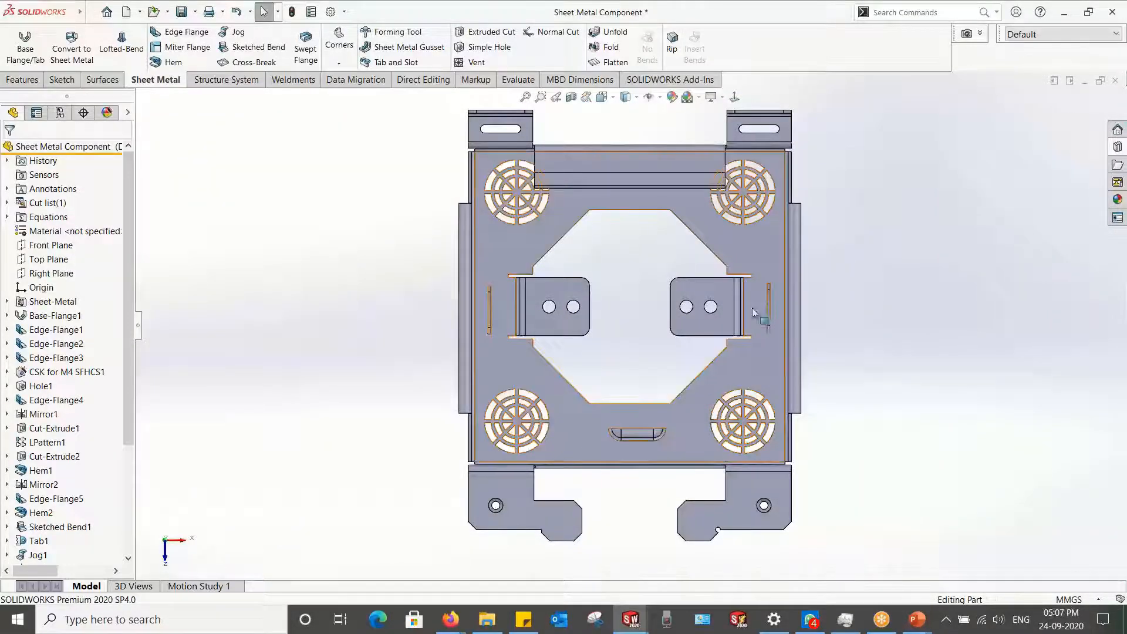
pyautogui.scroll(-6, 753, 259)
pyautogui.moveTo(728, 246); pyautogui.dragTo(658, 362, button='middle')
pyautogui.scroll(-4, 717, 314)
pyautogui.click(658, 361)
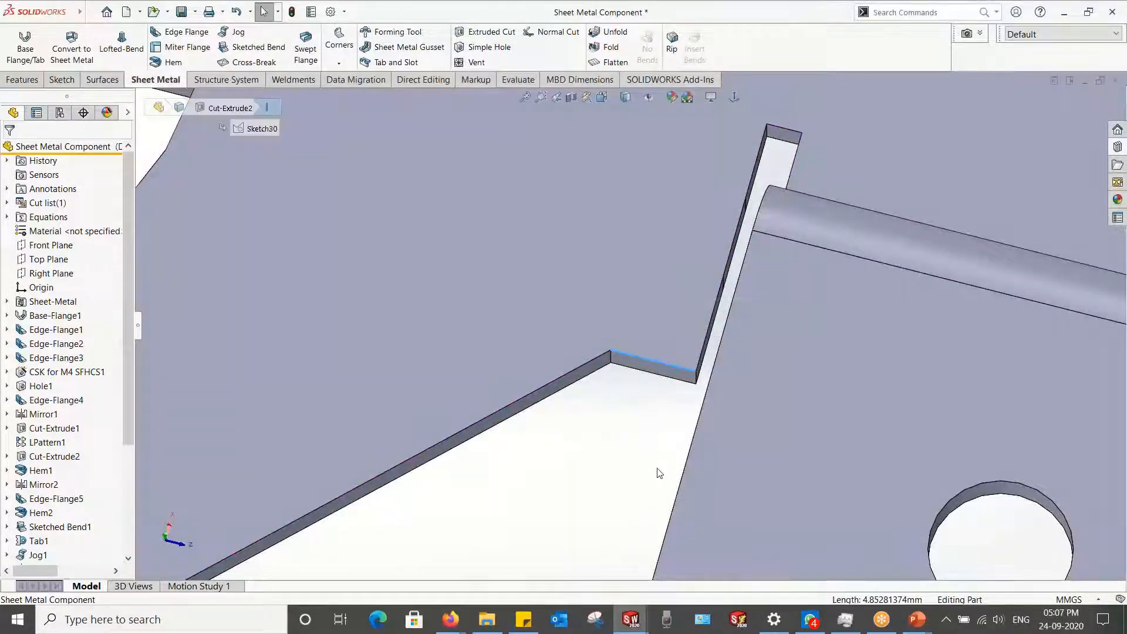
pyautogui.press('Escape')
pyautogui.scroll(10, 652, 461)
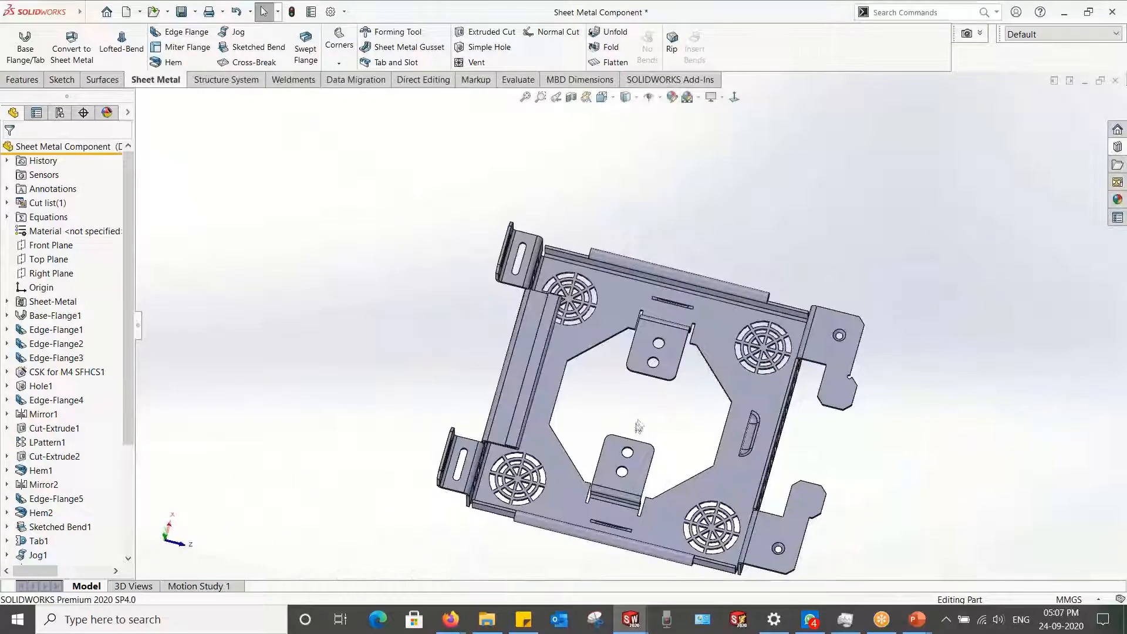
# Step: Create a new part and start a sketch on the Front Plane
pyautogui.hotkey('ctrl', 'n')
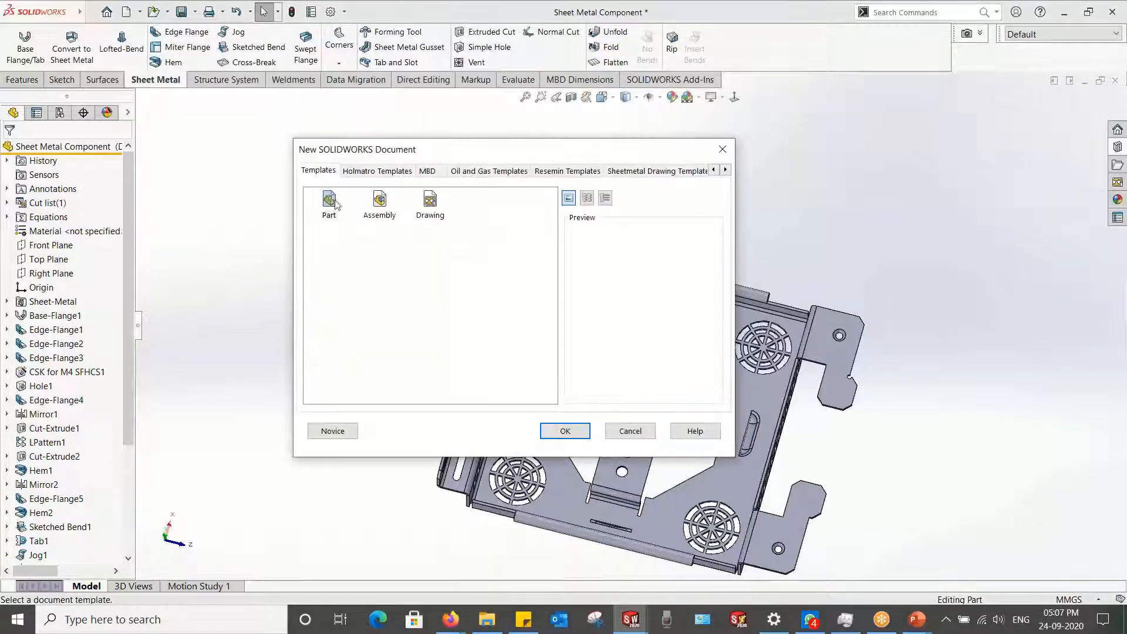
pyautogui.doubleClick(329, 201)
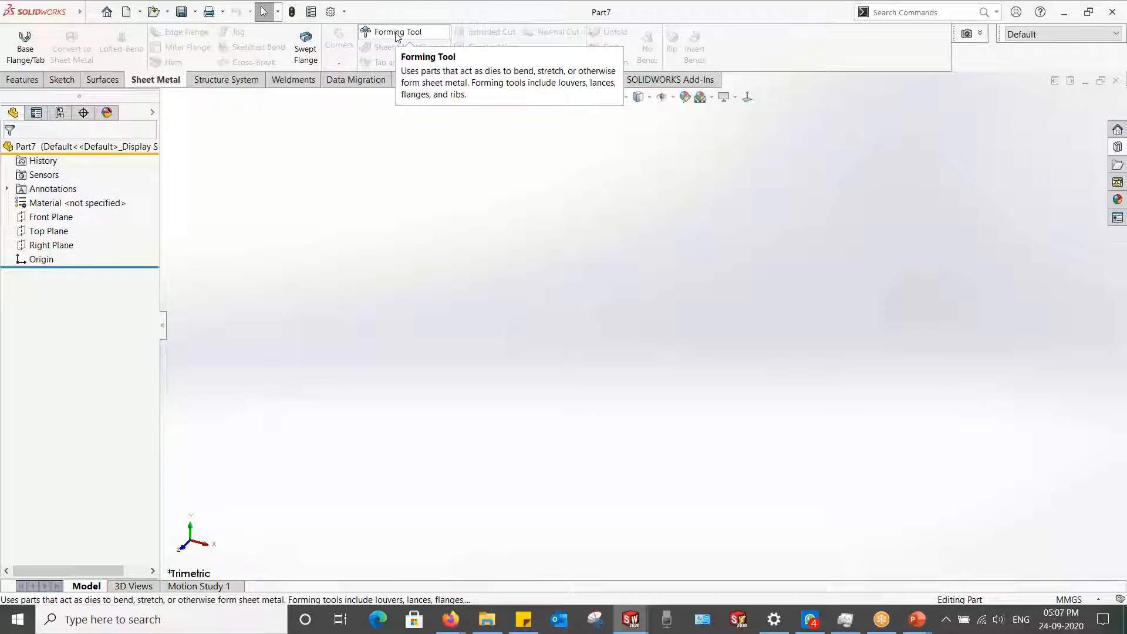
pyautogui.rightClick(46, 234)
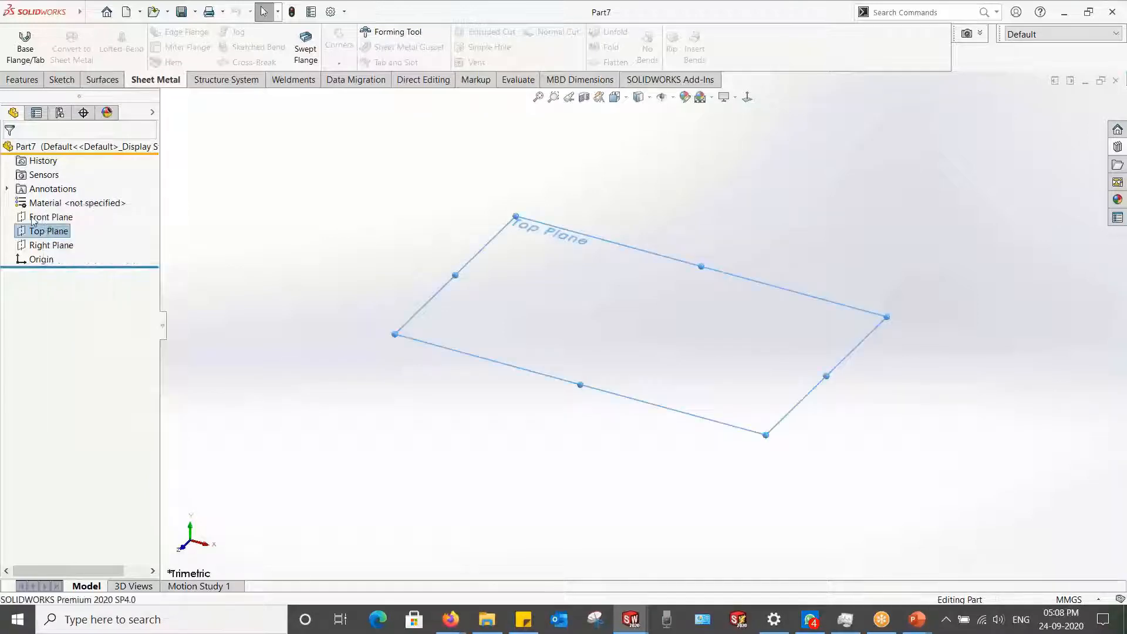
pyautogui.rightClick(36, 217)
pyautogui.click(39, 199)
# Step: Sketch a vertical centerline upward from the origin
pyautogui.click(109, 33)
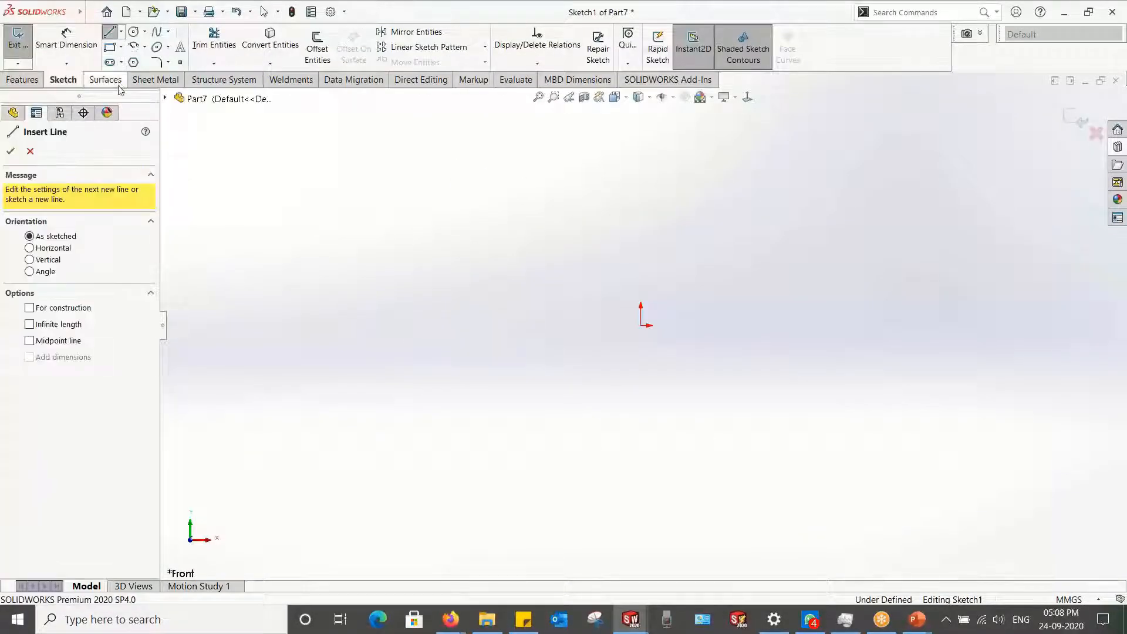
pyautogui.click(121, 32)
pyautogui.click(132, 56)
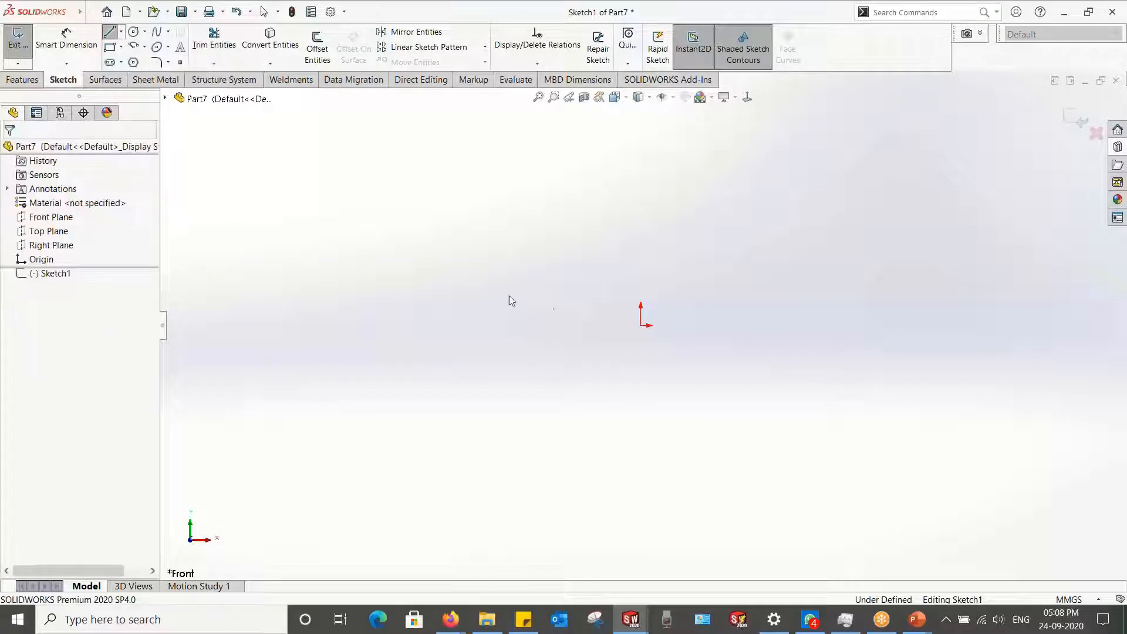
pyautogui.click(641, 324)
pyautogui.click(641, 148)
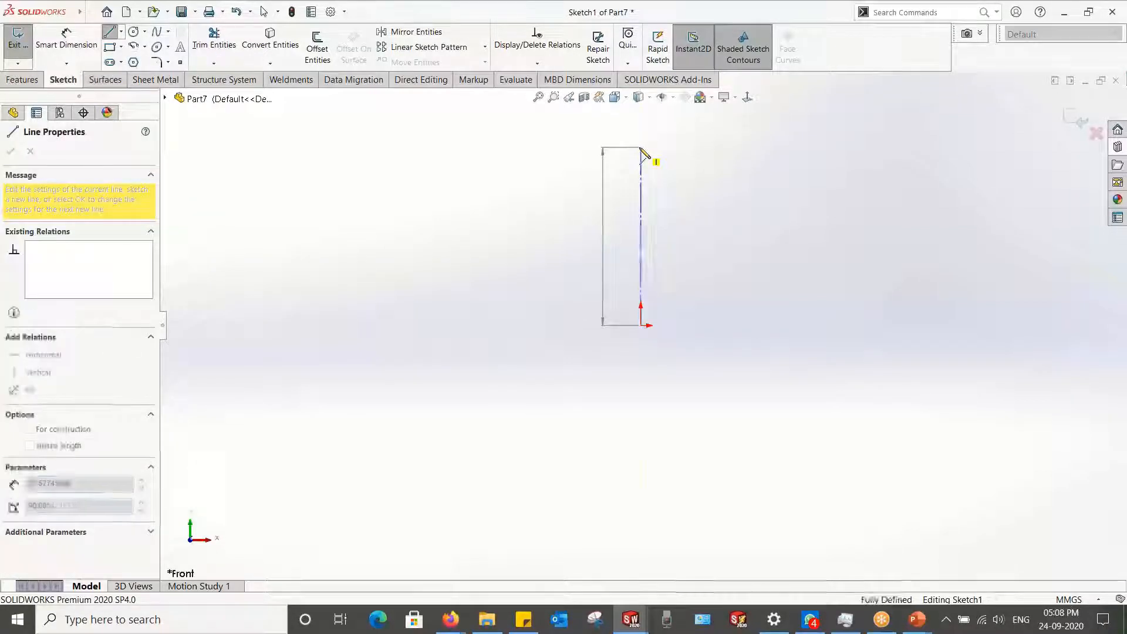
pyautogui.press('Escape')
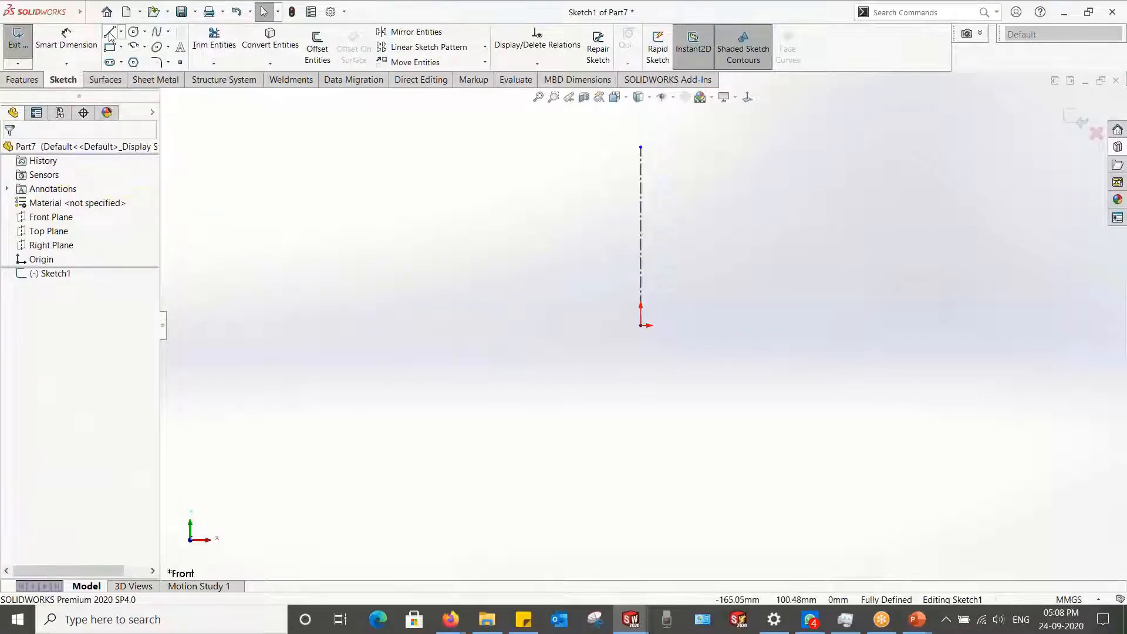
# Step: Sketch three sides of a square with 15 mm lines: up from the origin, across to the negative X side, and back down
pyautogui.click(108, 33)
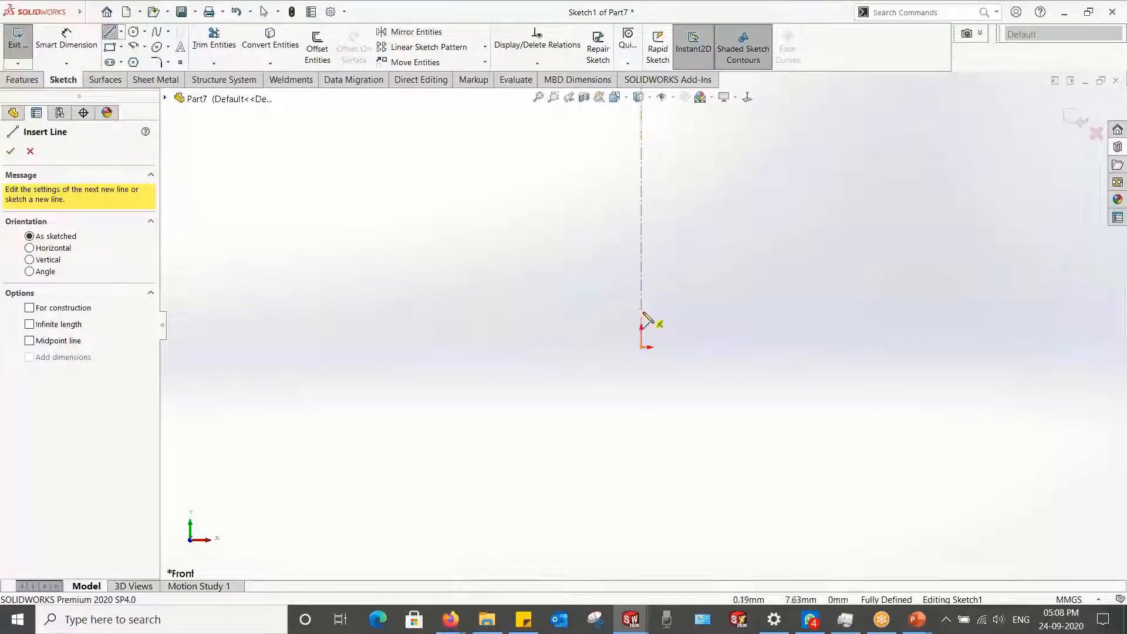
pyautogui.scroll(2, 644, 299)
pyautogui.scroll(-1, 623, 178)
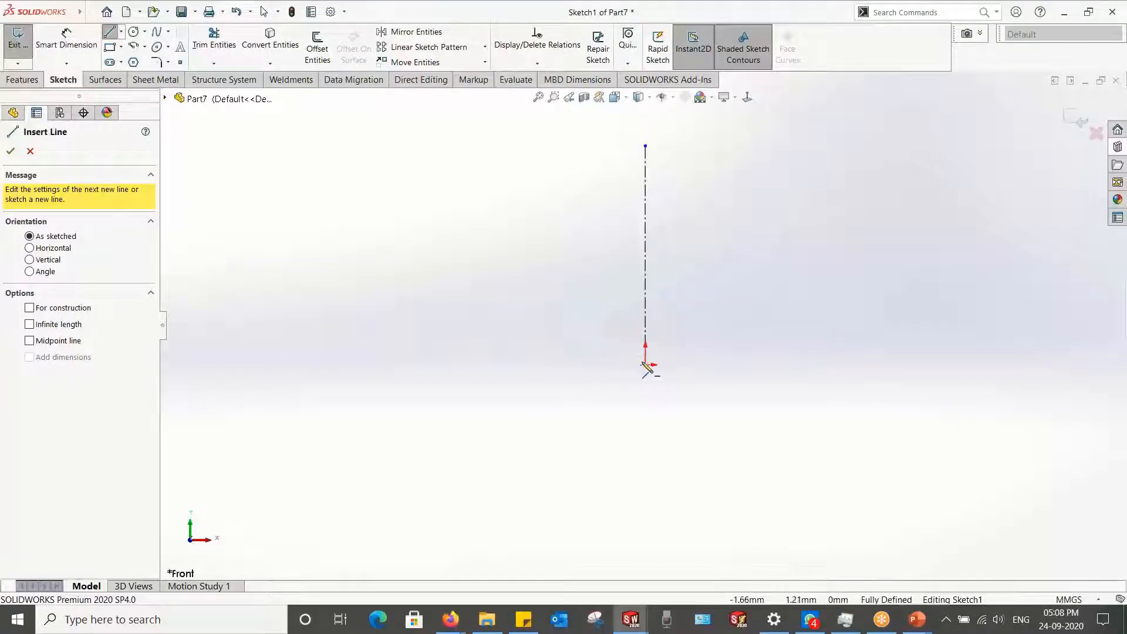
pyautogui.click(646, 366)
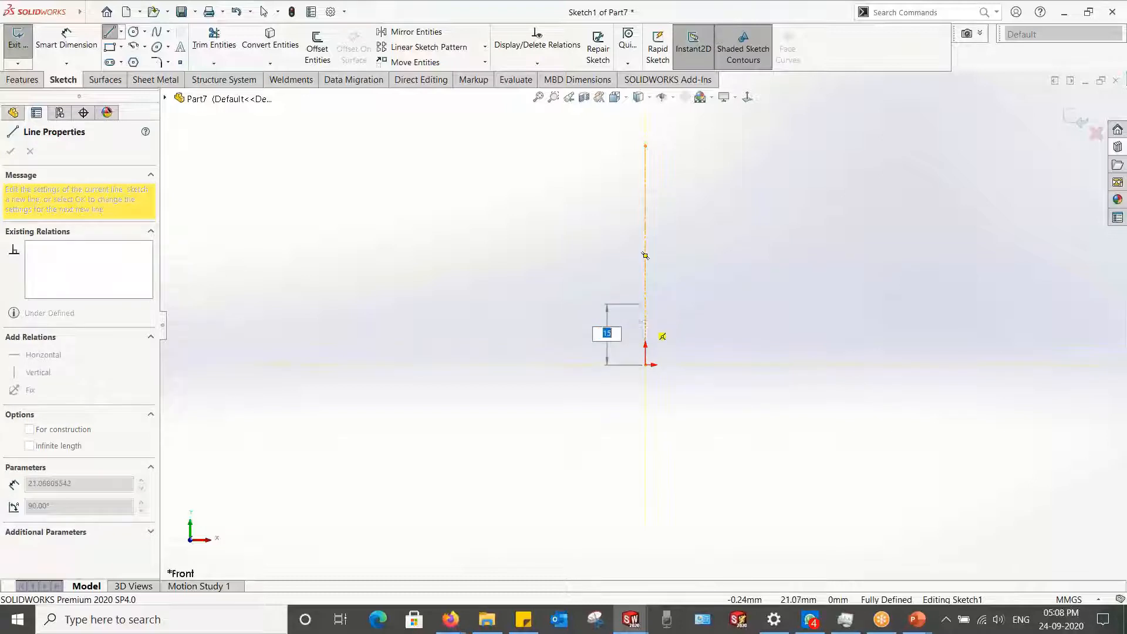
pyautogui.press('Return')
pyautogui.scroll(-5, 605, 331)
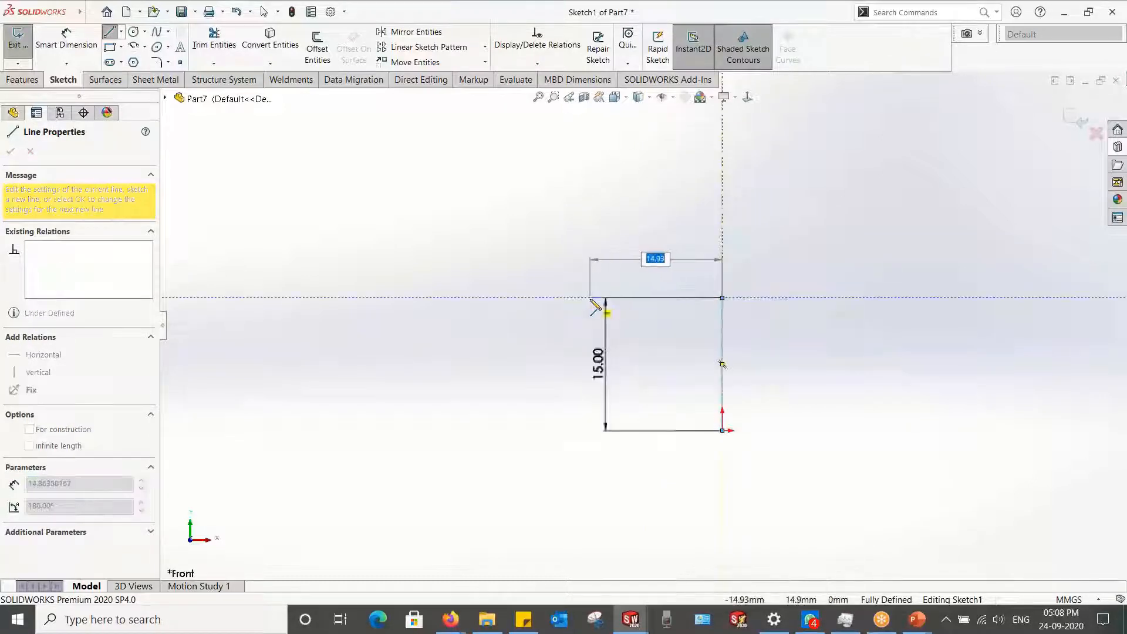
pyautogui.press('Return')
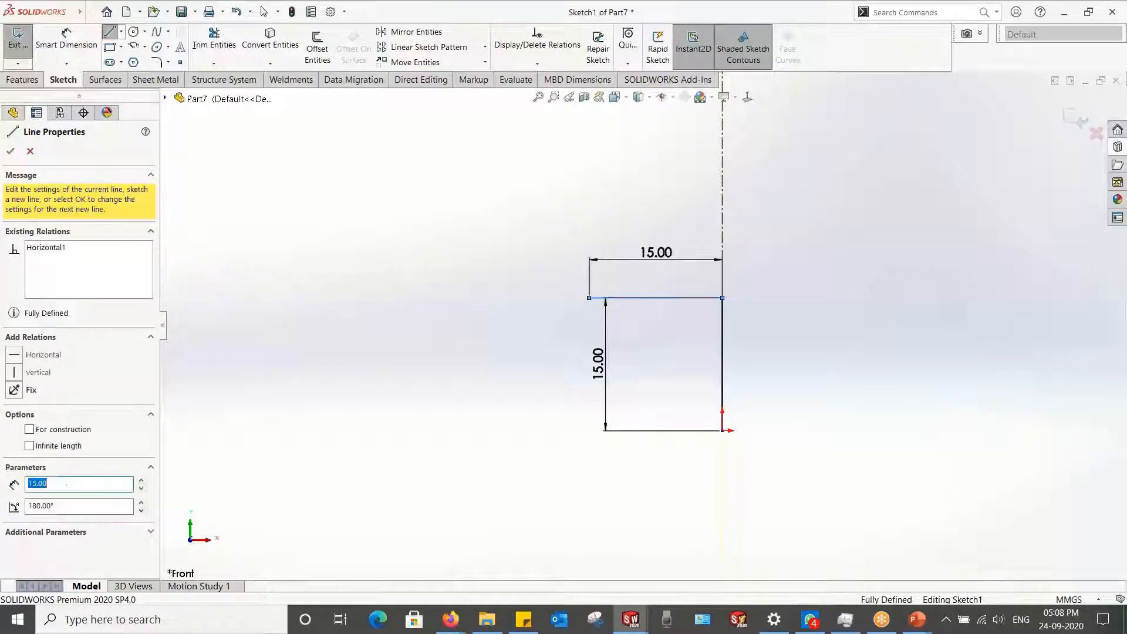
pyautogui.write('15')
pyautogui.press('Return')
# Step: Close the profile with a horizontal line, two tangent arcs dropping about 5 mm below the origin, a short horizontal line and a vertical line to the origin
pyautogui.scroll(-3, 605, 446)
pyautogui.click(589, 404)
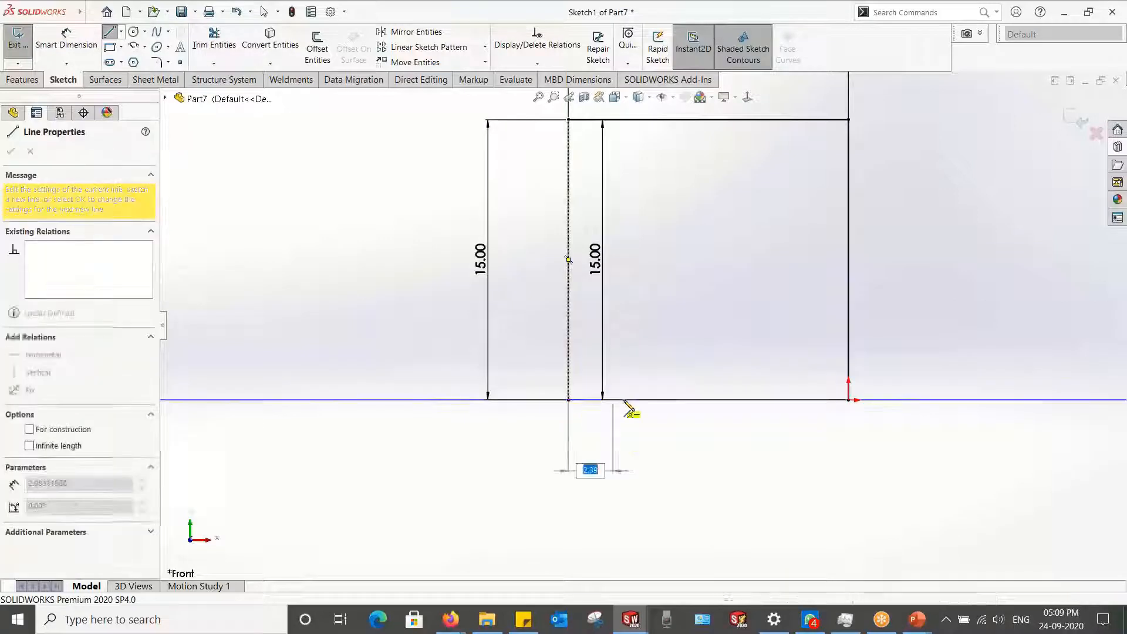
pyautogui.click(659, 401)
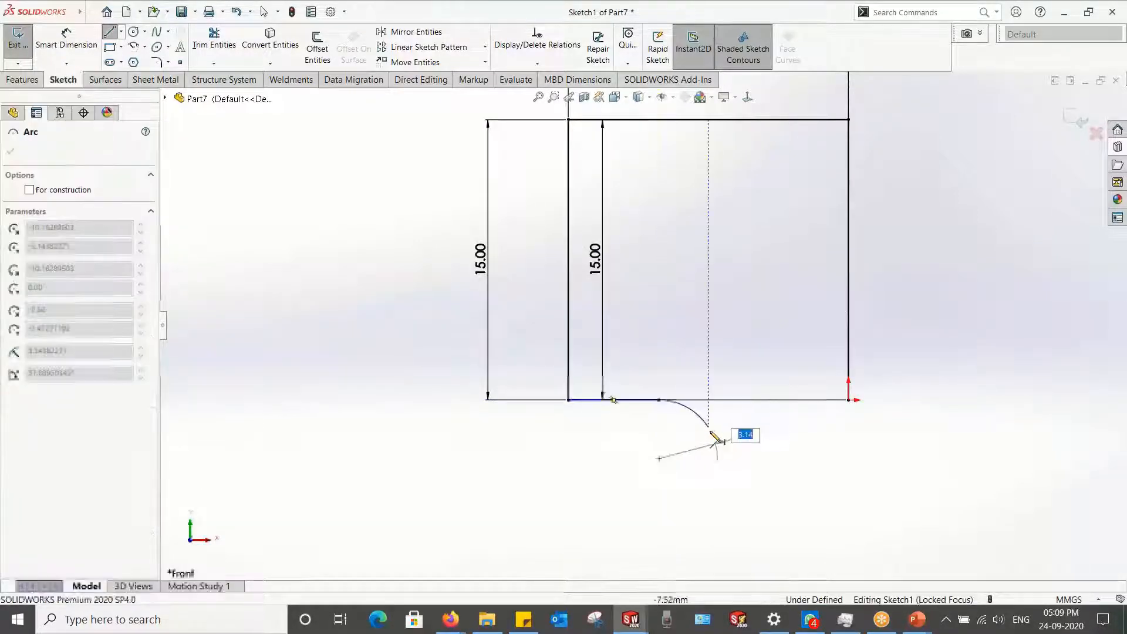
pyautogui.click(743, 452)
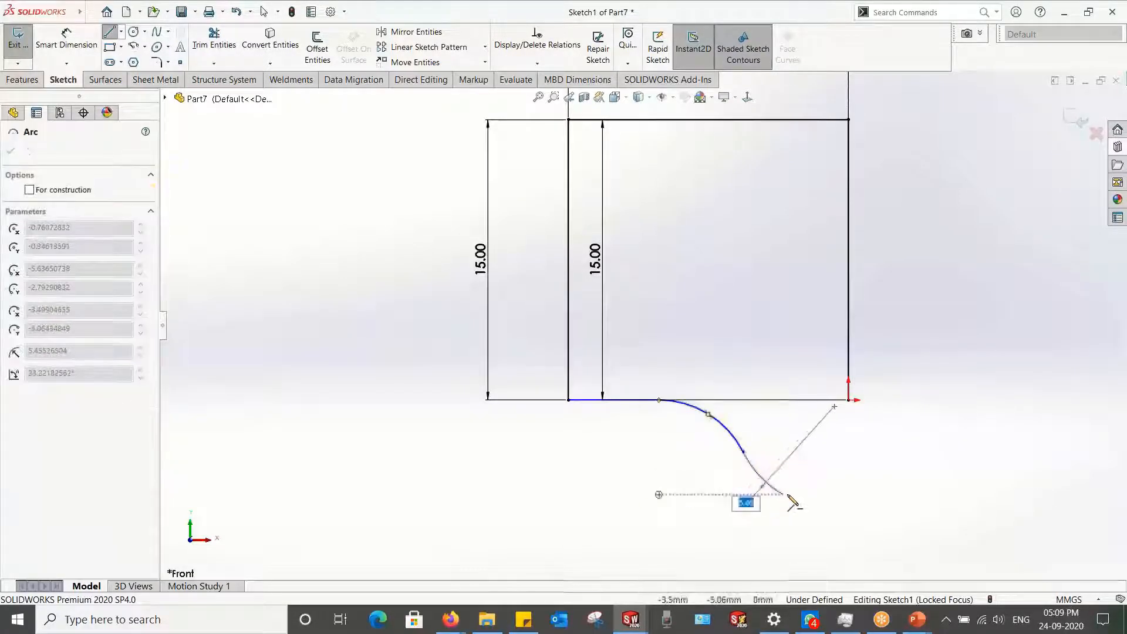
pyautogui.click(806, 496)
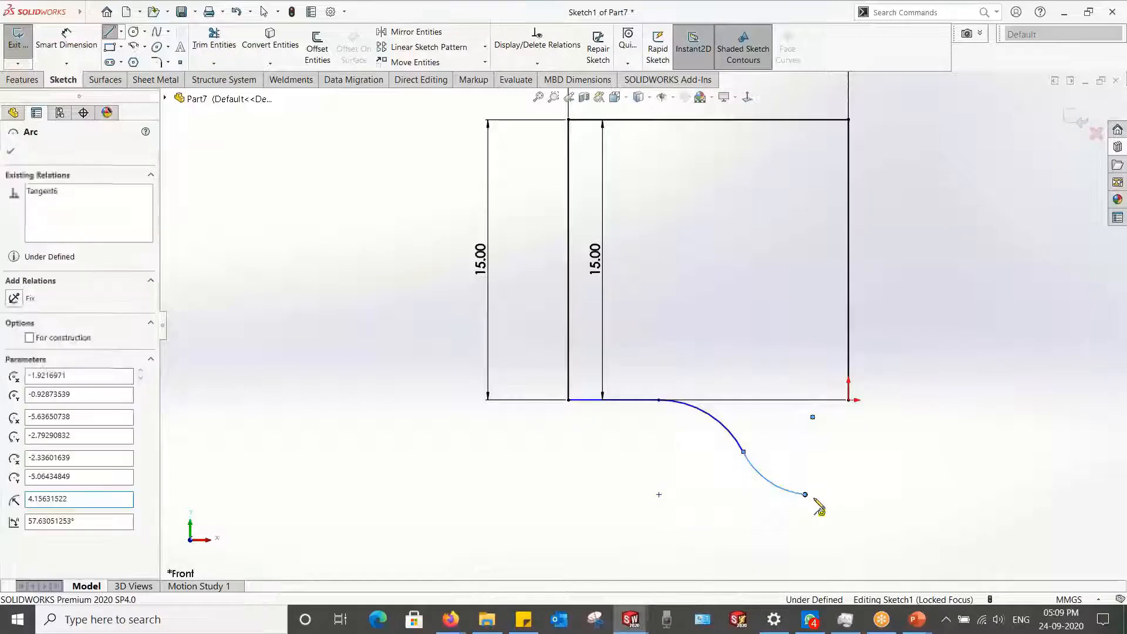
pyautogui.click(849, 494)
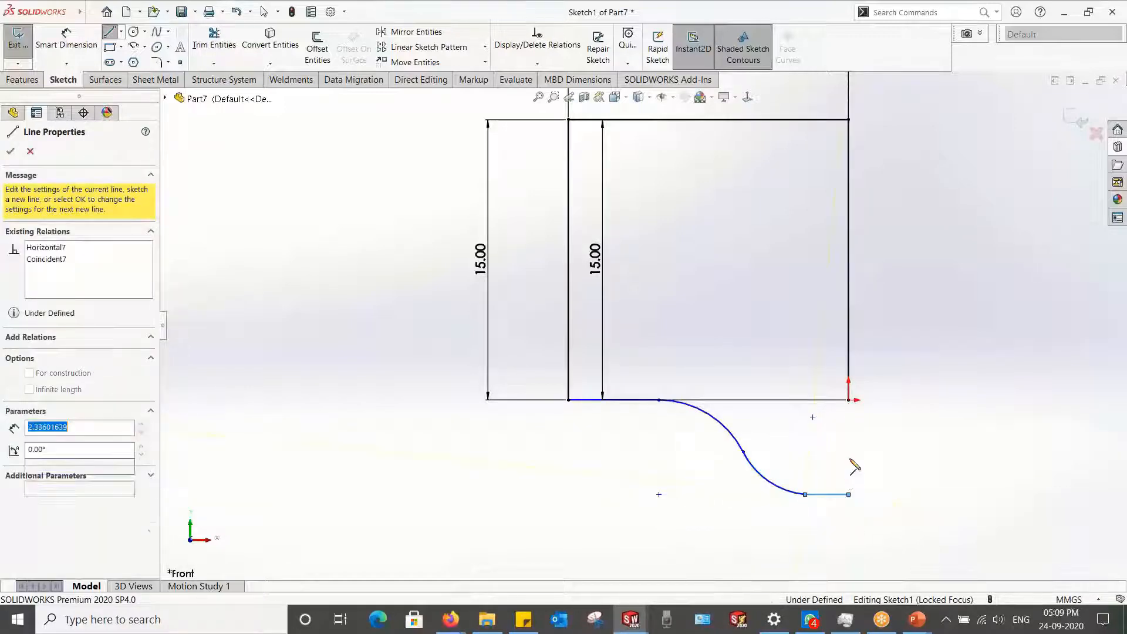
pyautogui.click(849, 400)
pyautogui.press('Escape')
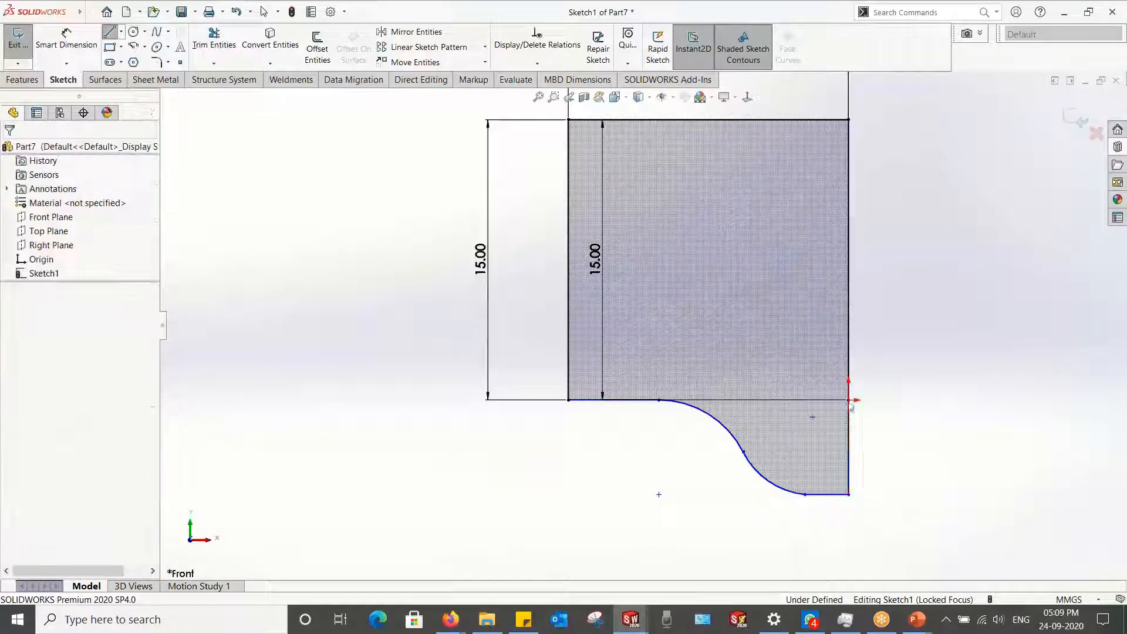
pyautogui.moveTo(606, 463); pyautogui.dragTo(607, 424, button='right')
pyautogui.press('Escape')
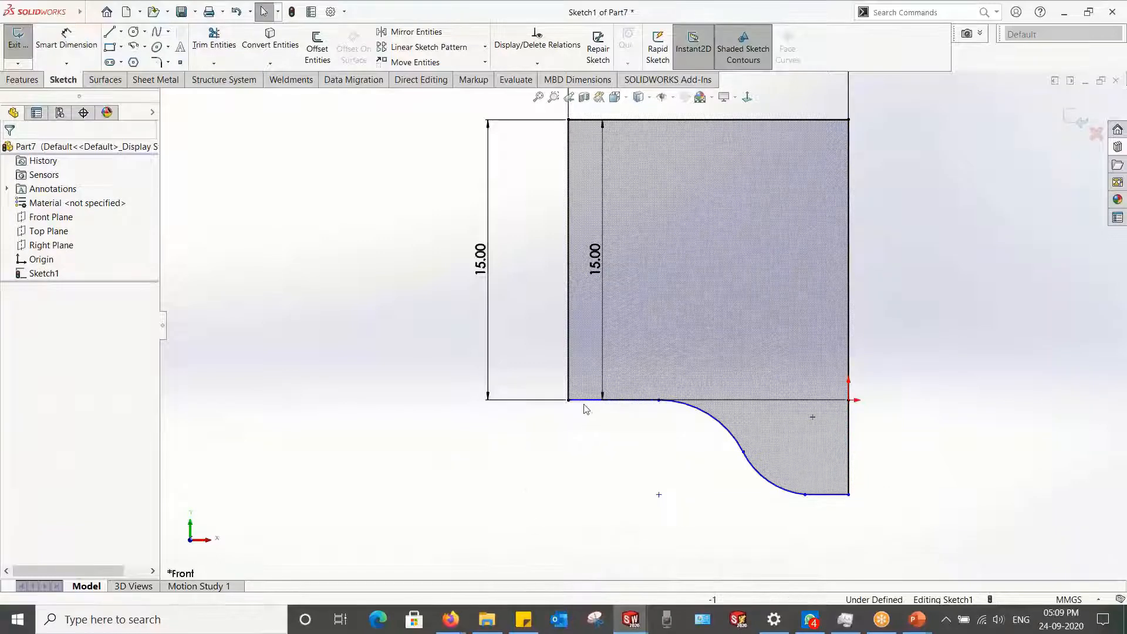
# Step: Make the profile's lower outer line horizontal and dimension its length to 6 mm
pyautogui.click(596, 400)
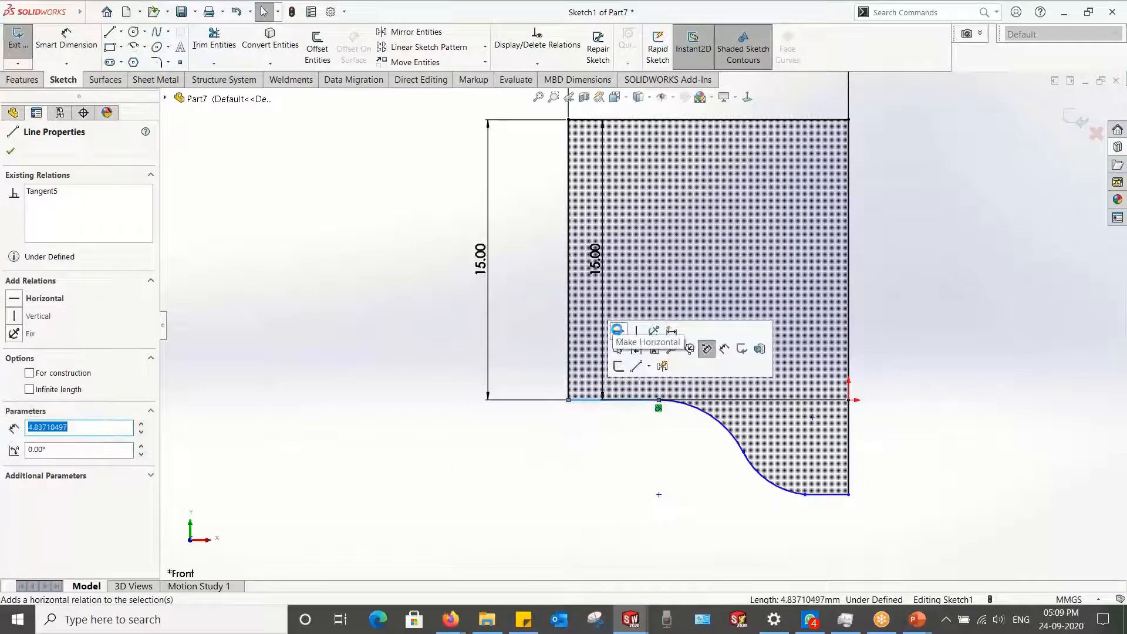
pyautogui.click(620, 332)
pyautogui.press('Escape')
pyautogui.moveTo(594, 430); pyautogui.dragTo(597, 408, button='right')
pyautogui.click(596, 402)
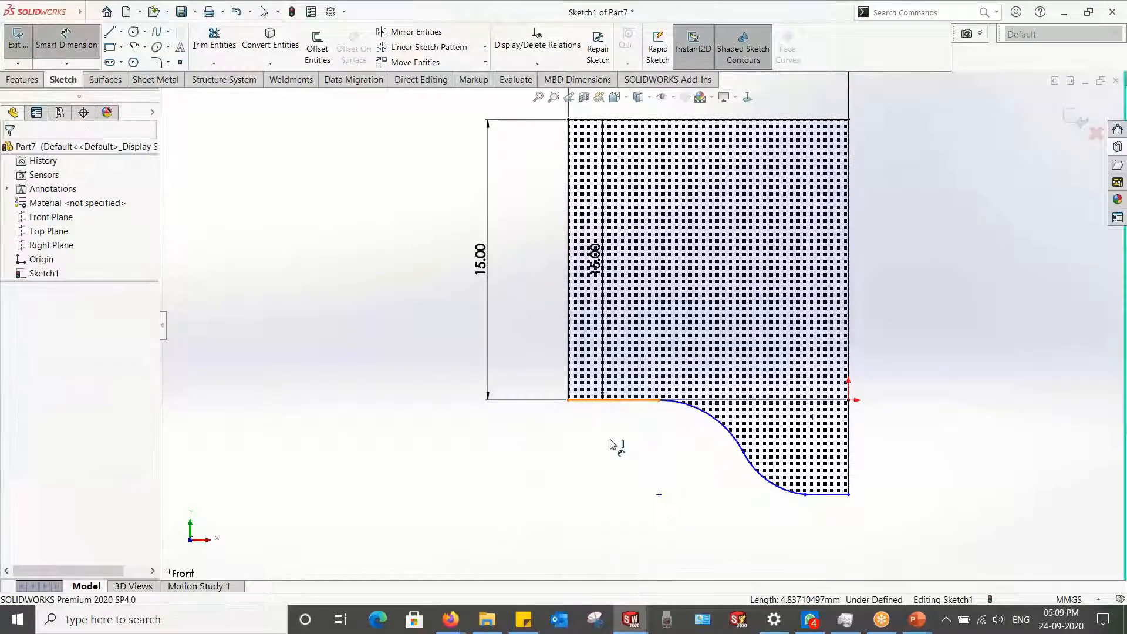
pyautogui.click(612, 437)
pyautogui.click(612, 438)
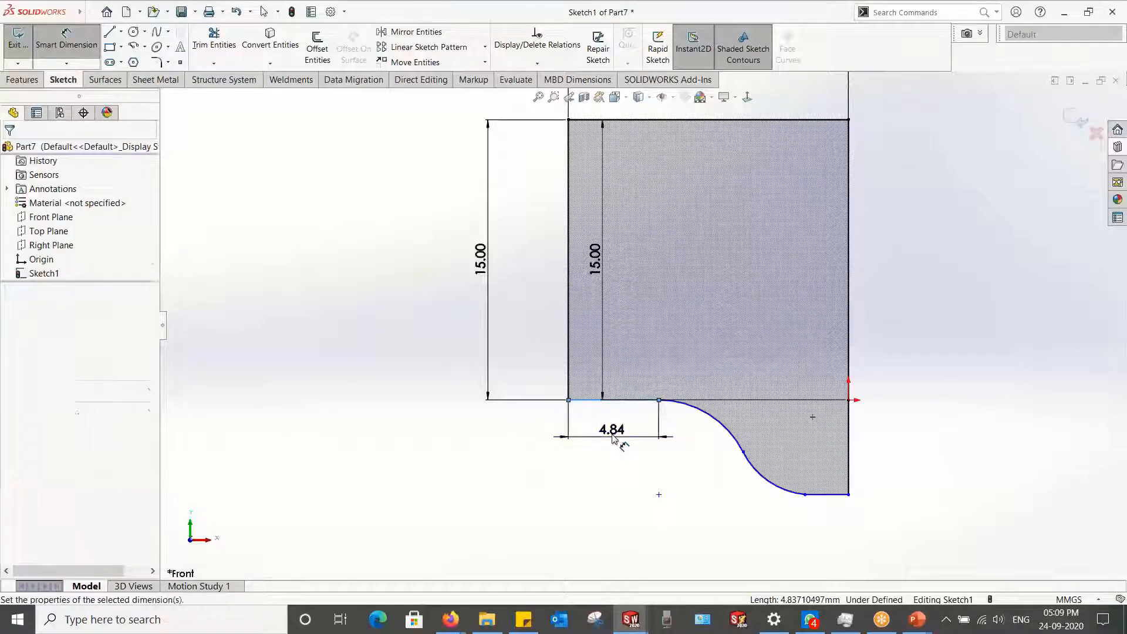
pyautogui.write('6')
pyautogui.press('Return')
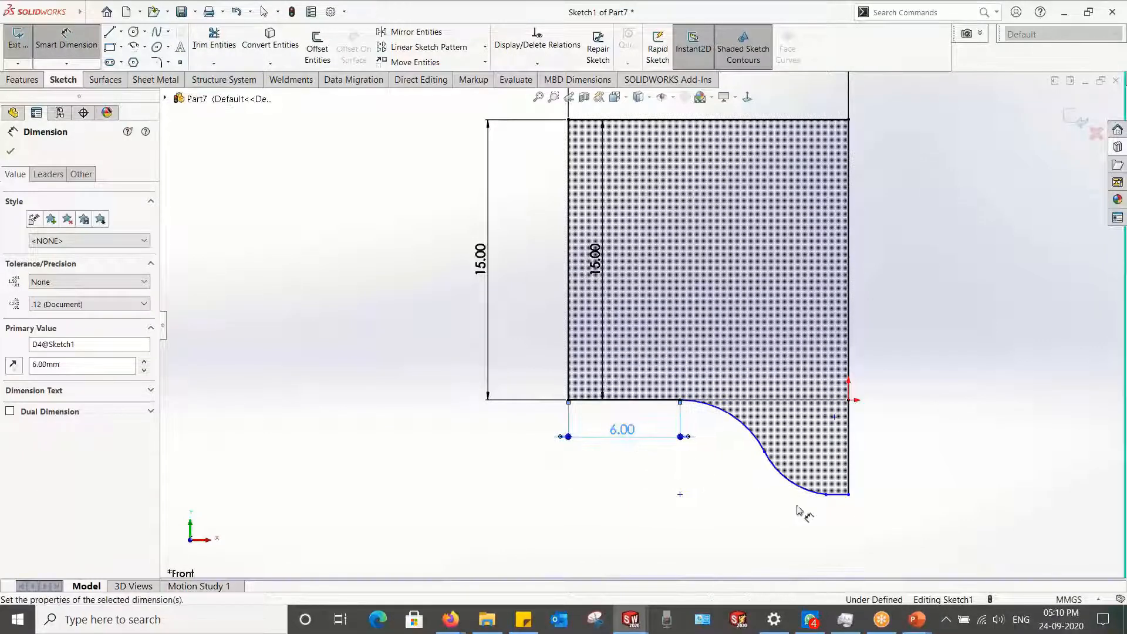
# Step: Dimension the short line at the profile's lowest edge to 2 mm
pyautogui.click(837, 496)
pyautogui.click(838, 520)
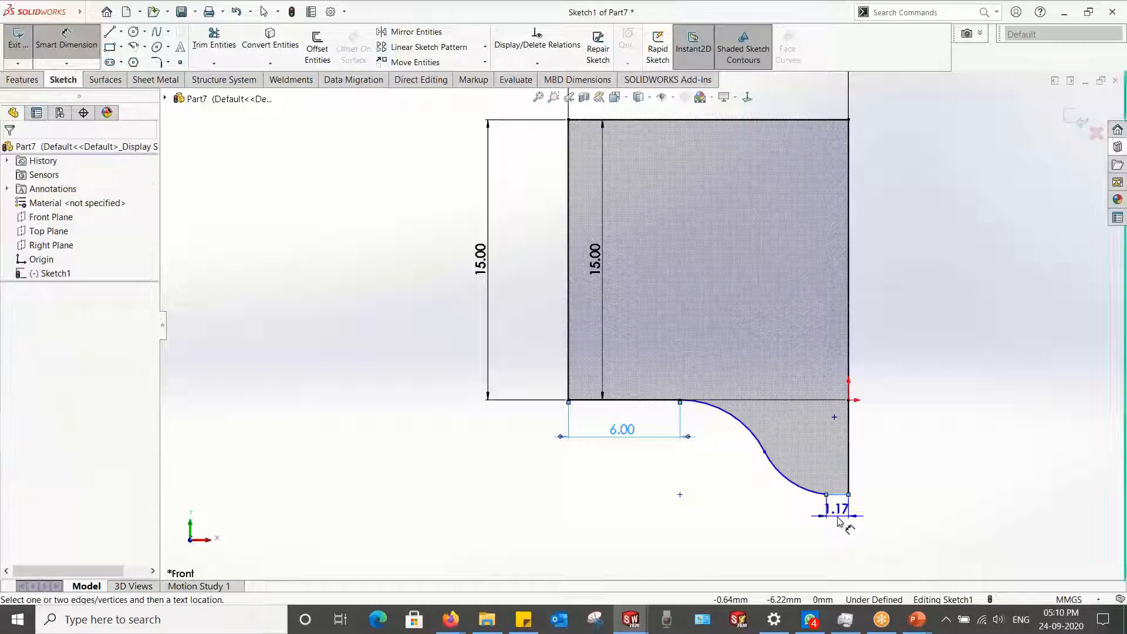
pyautogui.write('2')
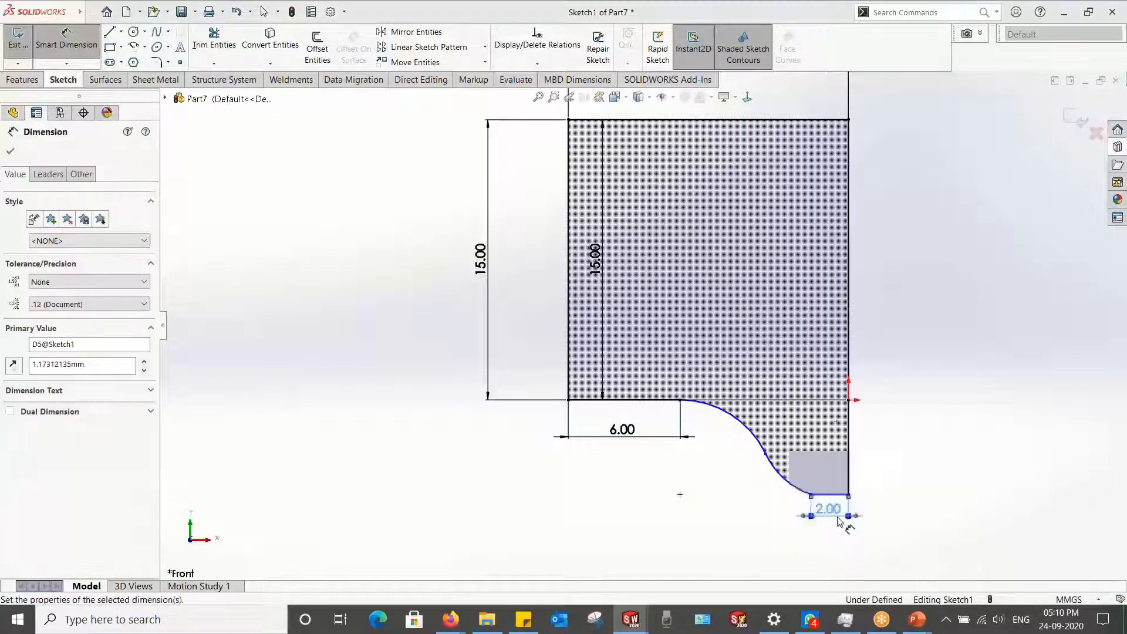
pyautogui.press('Return')
pyautogui.press('Escape')
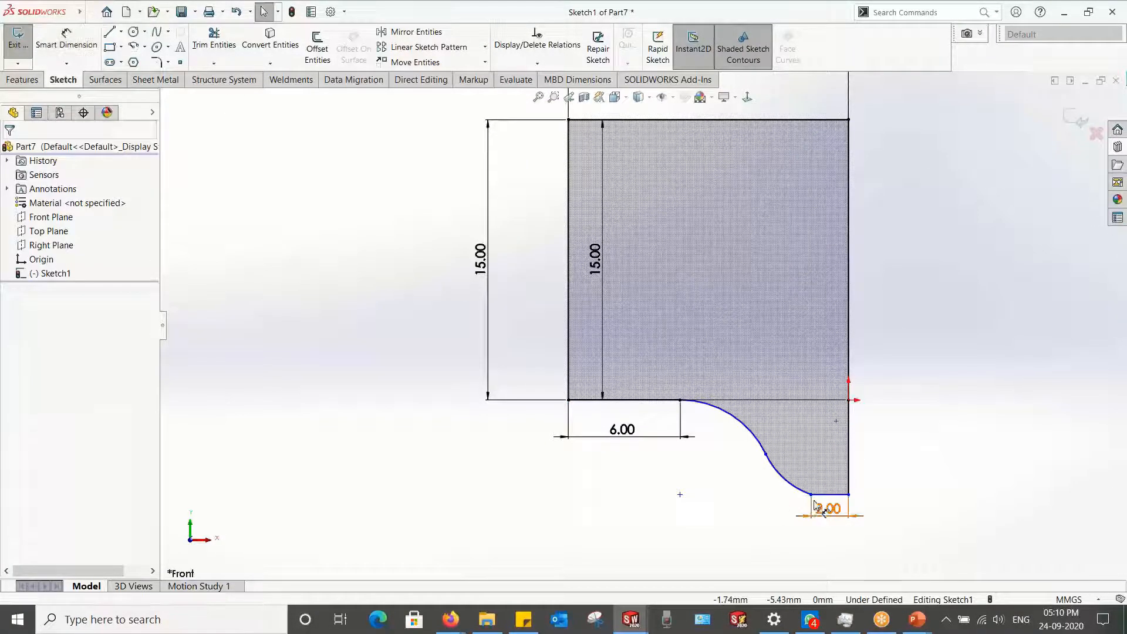
# Step: Make the lower arc tangent to the 2 mm line and set the arc's radius to 2.5 mm
pyautogui.click(811, 497)
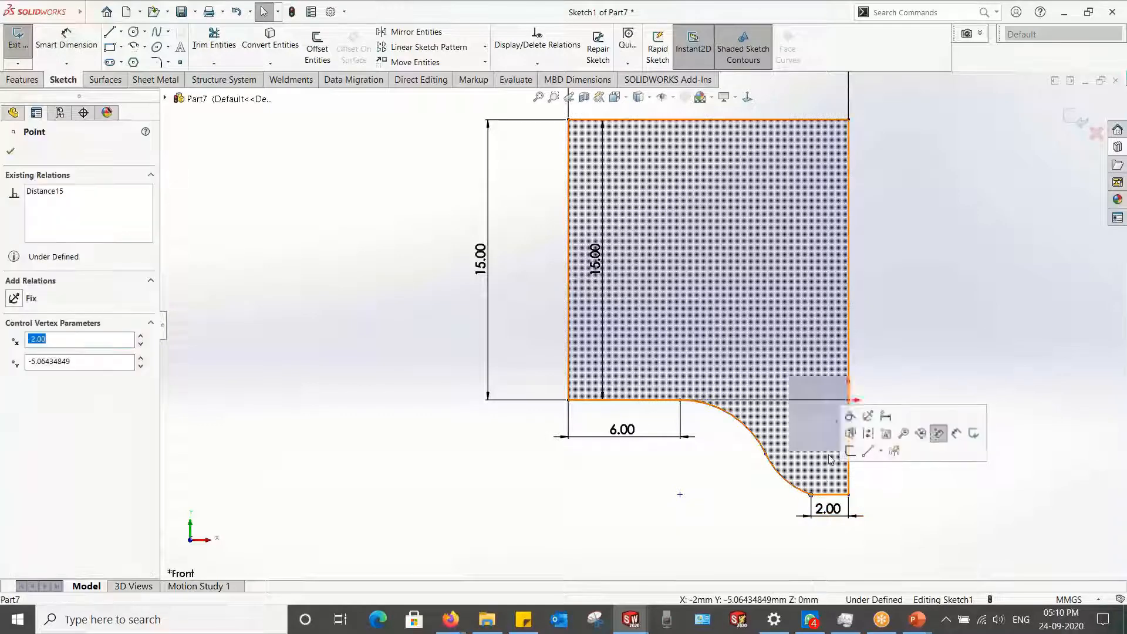
pyautogui.click(851, 416)
pyautogui.moveTo(723, 502); pyautogui.dragTo(726, 449, button='right')
pyautogui.click(780, 485)
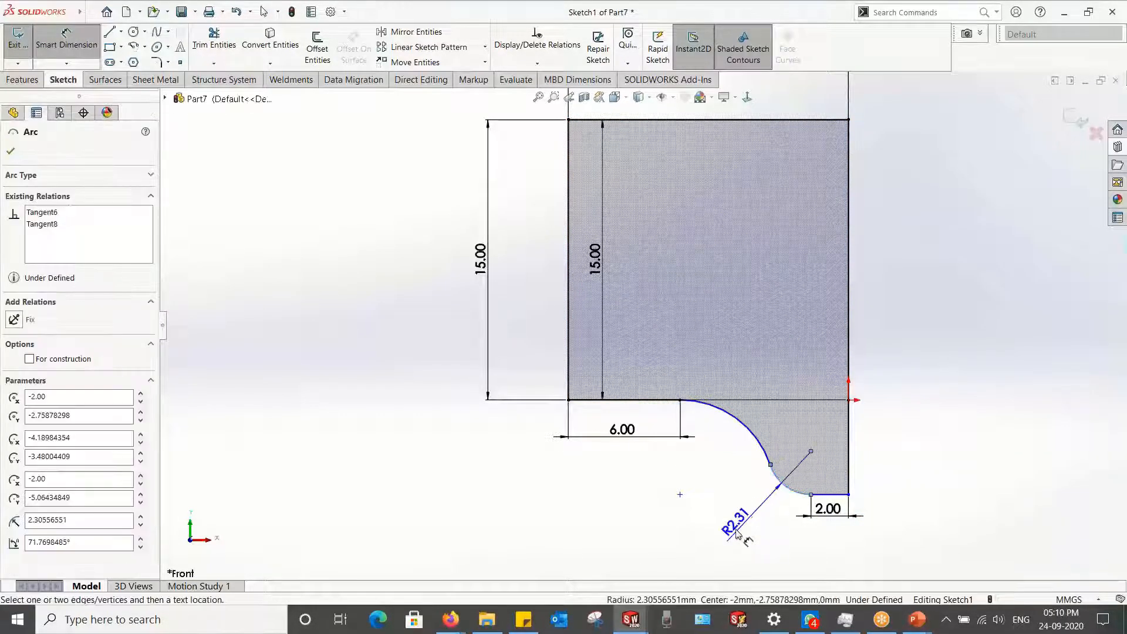
pyautogui.click(735, 525)
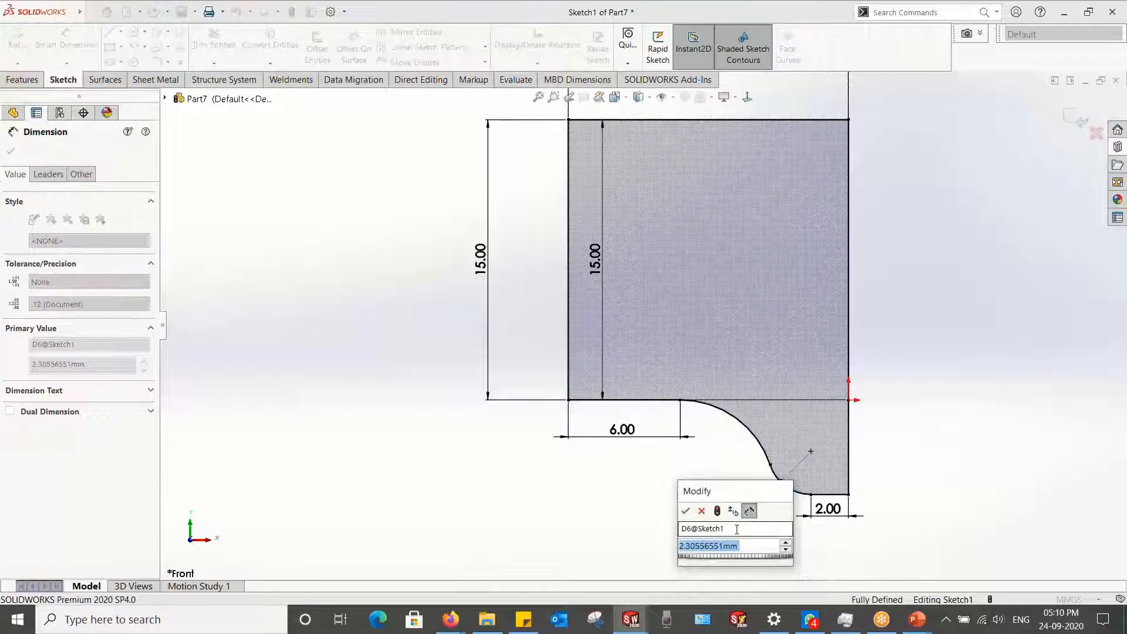
pyautogui.write('2.5')
pyautogui.press('Return')
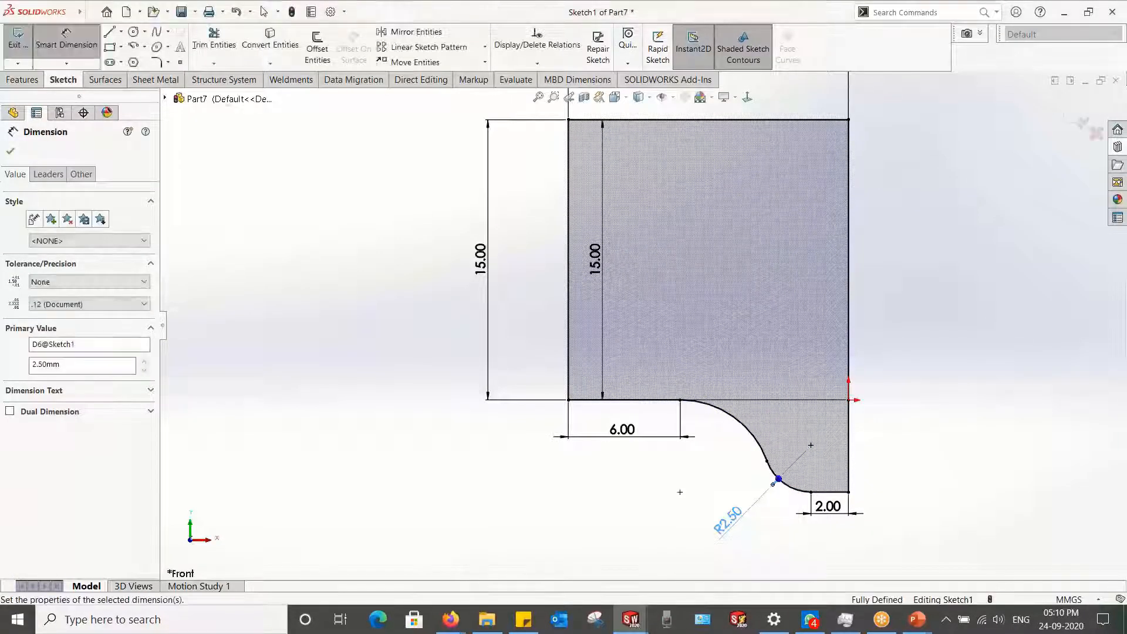
pyautogui.press('Escape')
pyautogui.scroll(3, 608, 514)
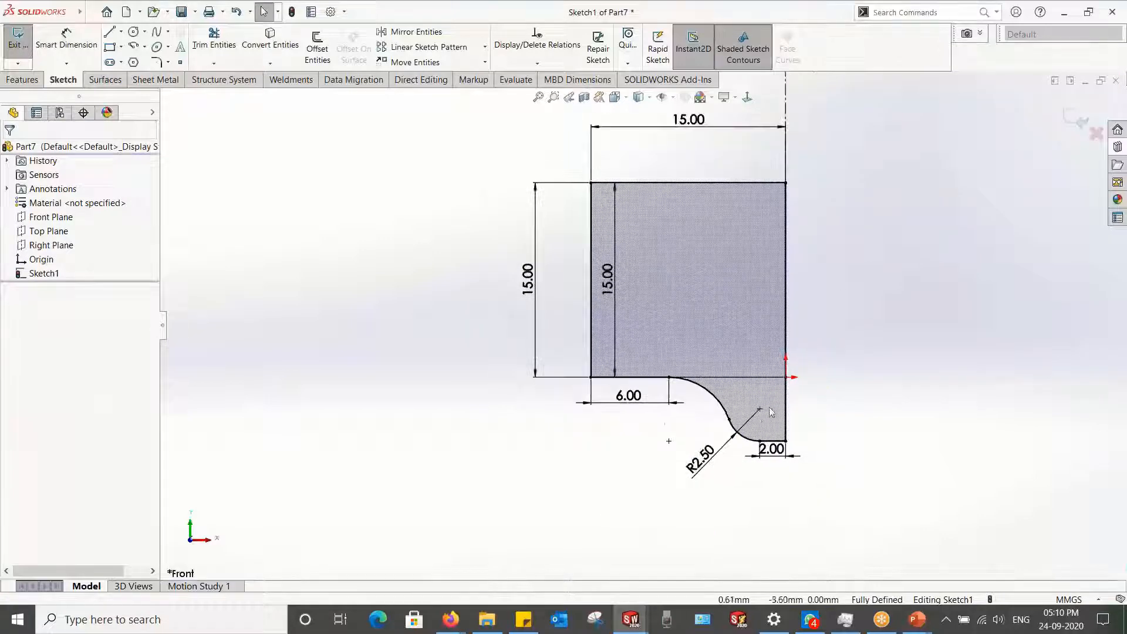
# Step: Revolve the profile 360° about the vertical centerline and save the part as Training_Forming_tool
pyautogui.click(25, 81)
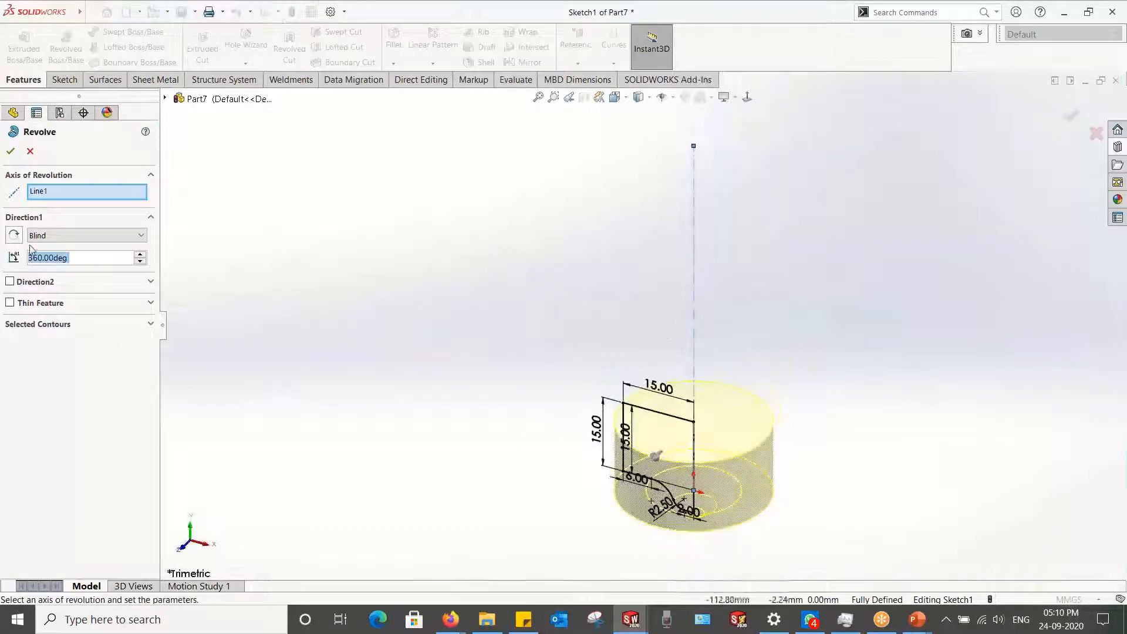
pyautogui.click(11, 151)
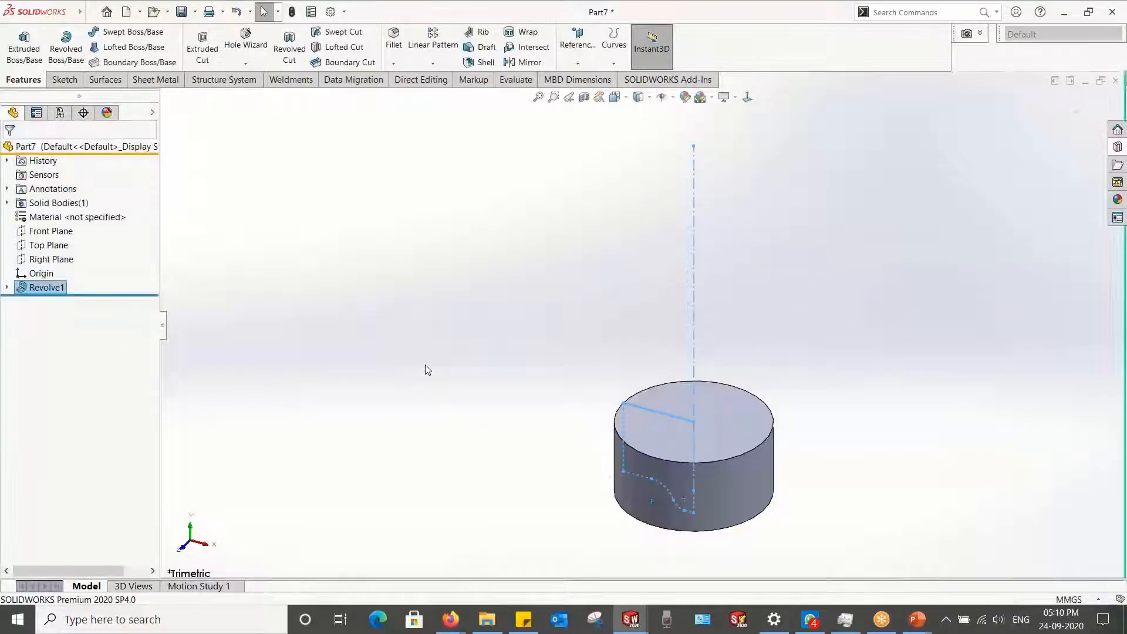
pyautogui.moveTo(425, 364)
pyautogui.mouseDown(button='middle')
pyautogui.moveTo(725, 473)
pyautogui.moveTo(697, 244)
pyautogui.moveTo(684, 277)
pyautogui.moveTo(357, 112)
pyautogui.mouseUp(button='middle')
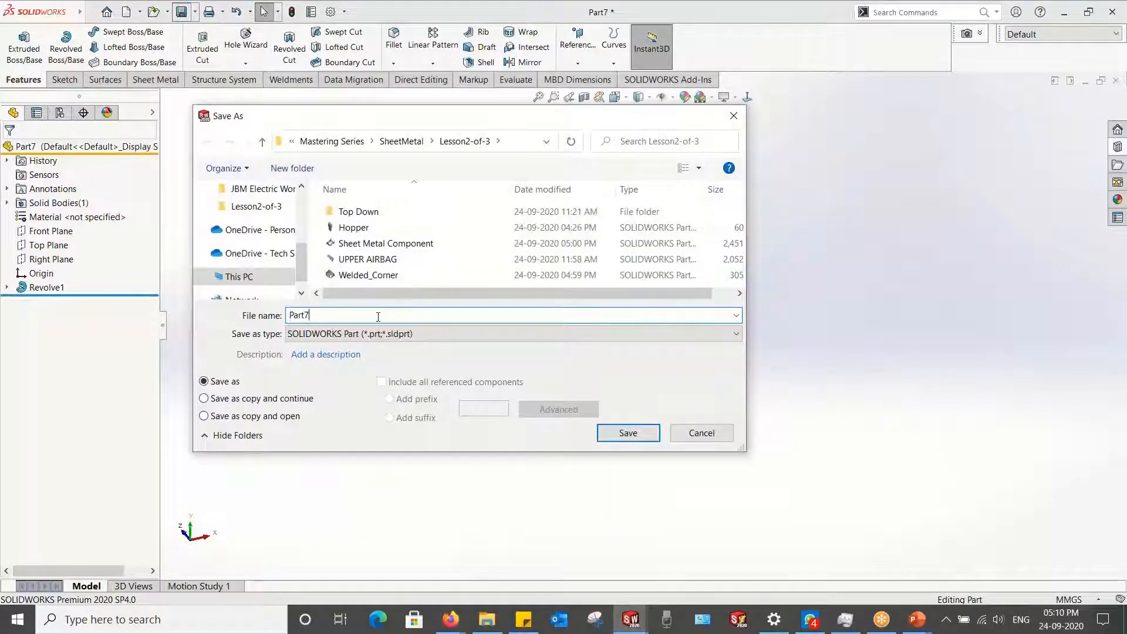
pyautogui.write('Training_Forming_tool')
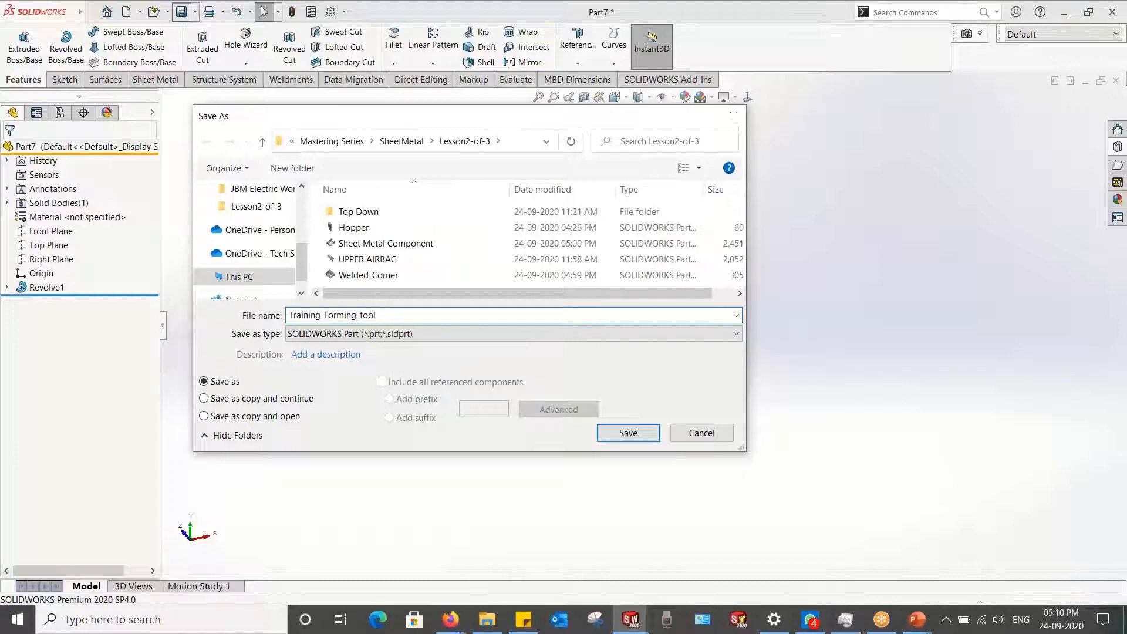
pyautogui.press('Return')
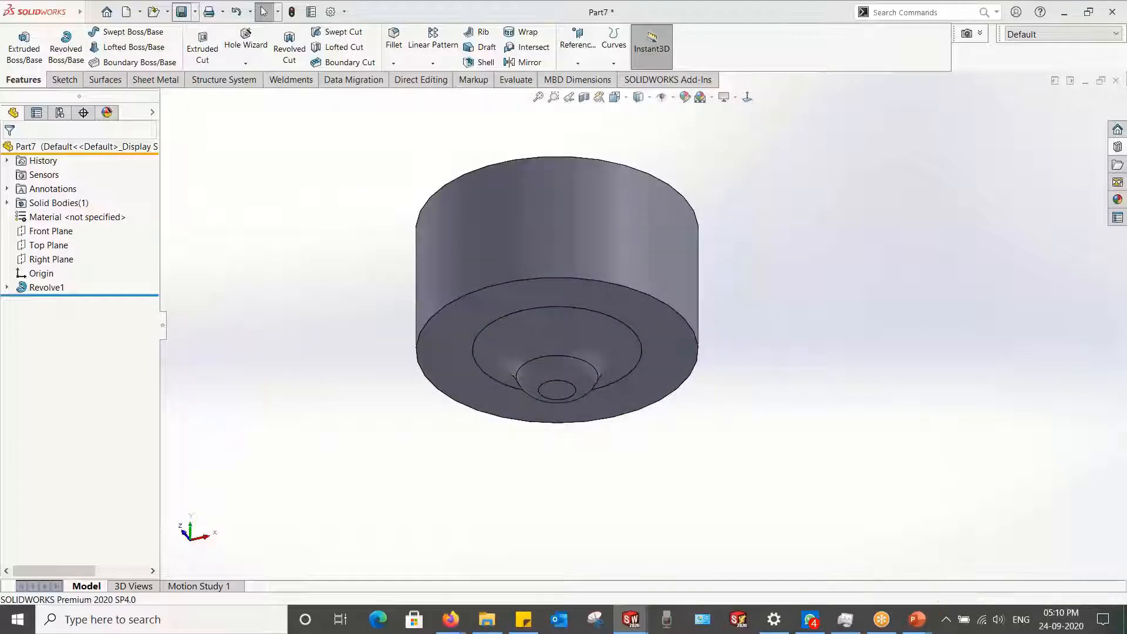
pyautogui.click(157, 81)
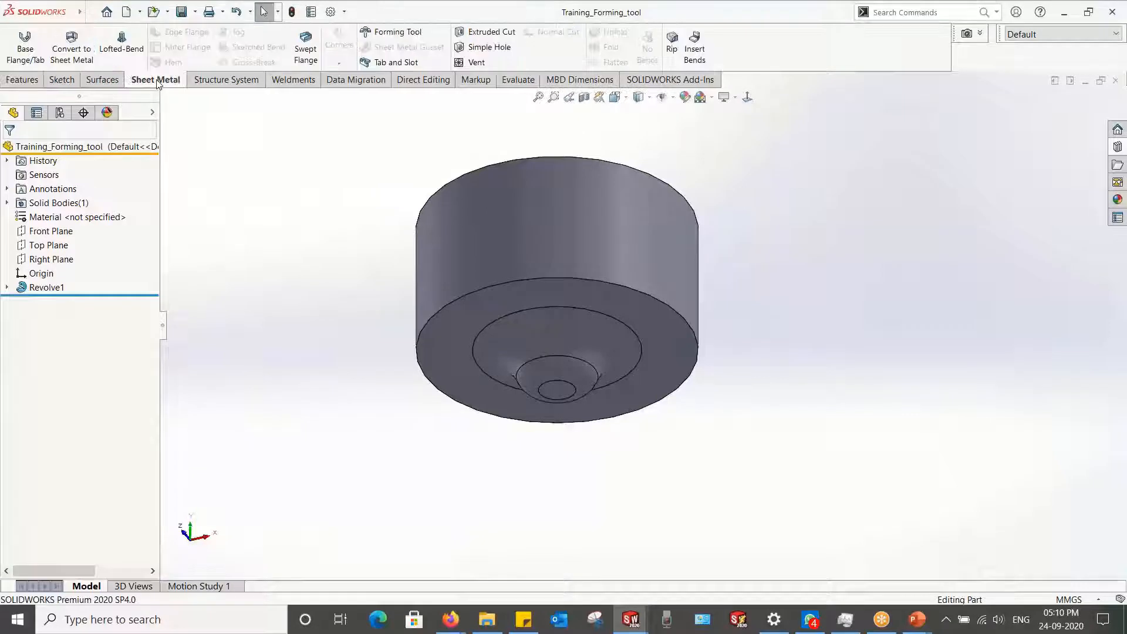
pyautogui.click(390, 32)
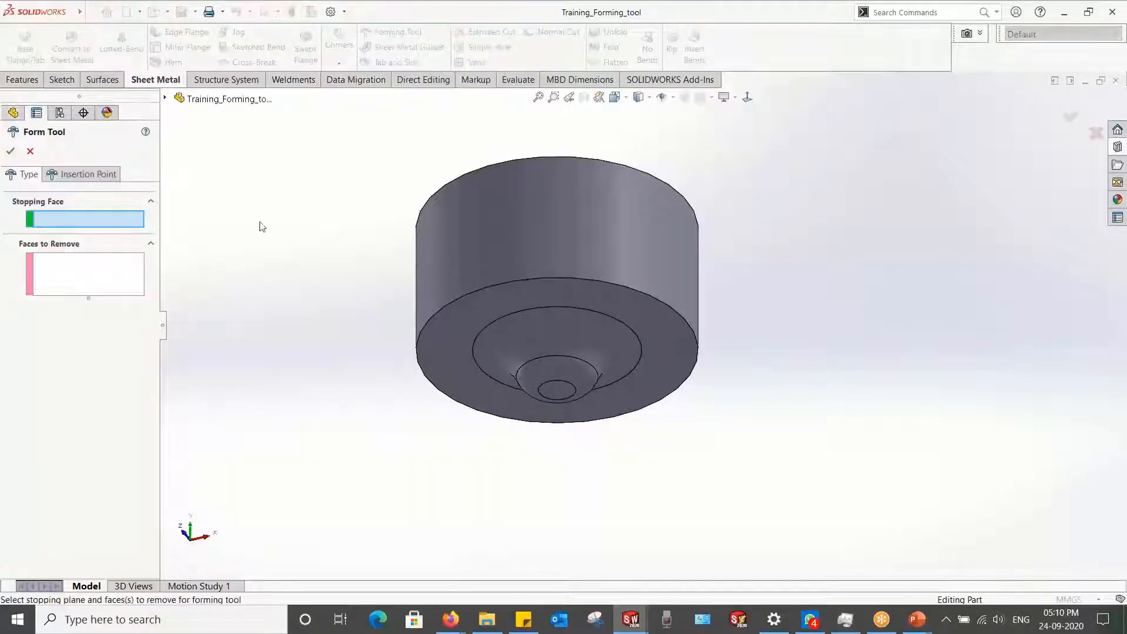
pyautogui.click(30, 151)
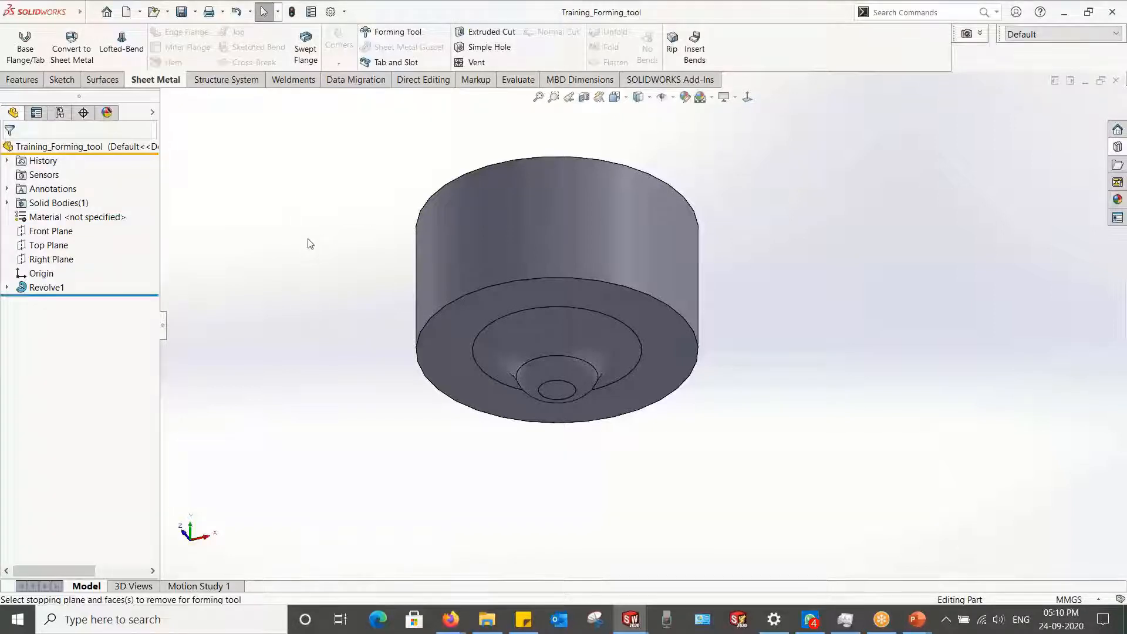
# Step: Examine the formed louver on the base of the Sheet Metal Component part, and return to the Training_Forming_tool part
pyautogui.hotkey('alt', 'Tab')
pyautogui.click(274, 246)
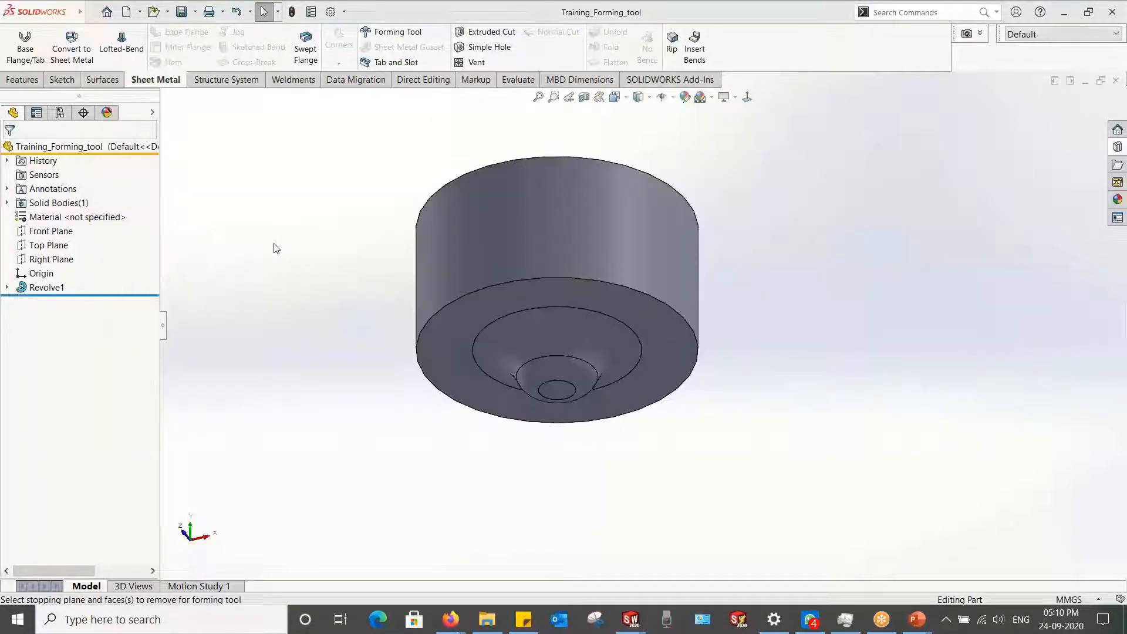
pyautogui.moveTo(528, 288); pyautogui.dragTo(741, 220, button='middle')
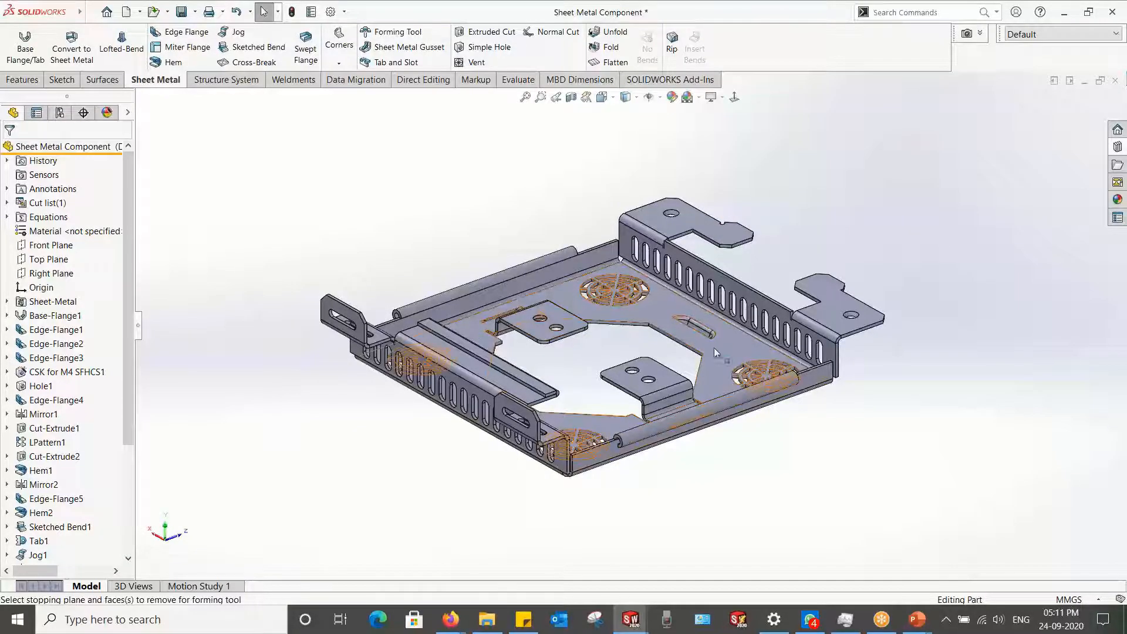
pyautogui.scroll(-10, 634, 291)
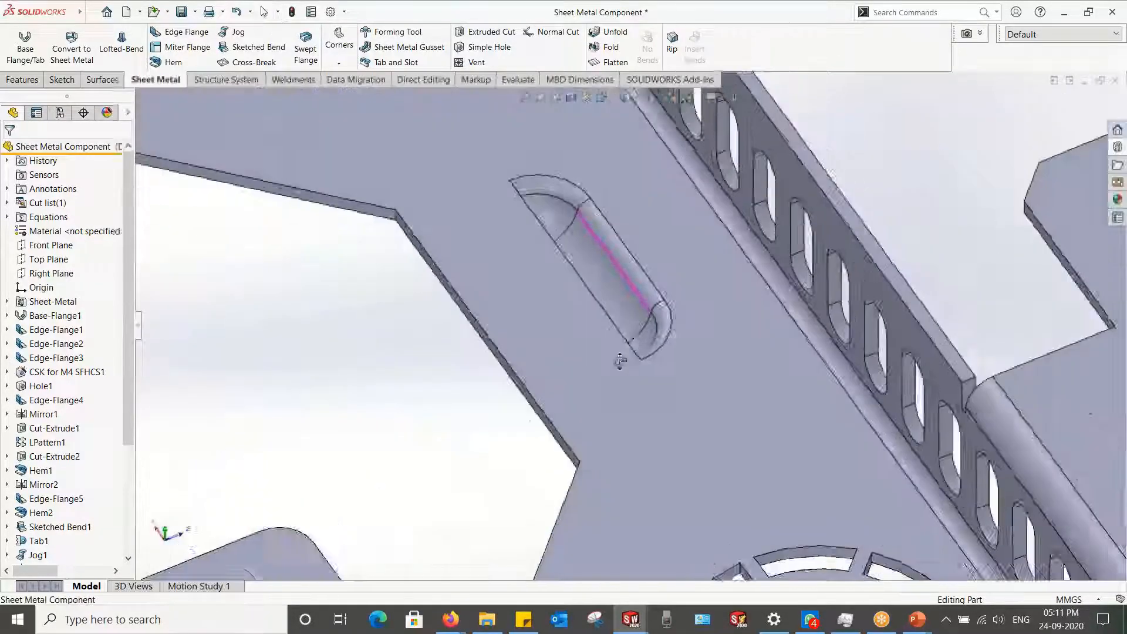
pyautogui.scroll(10, 657, 316)
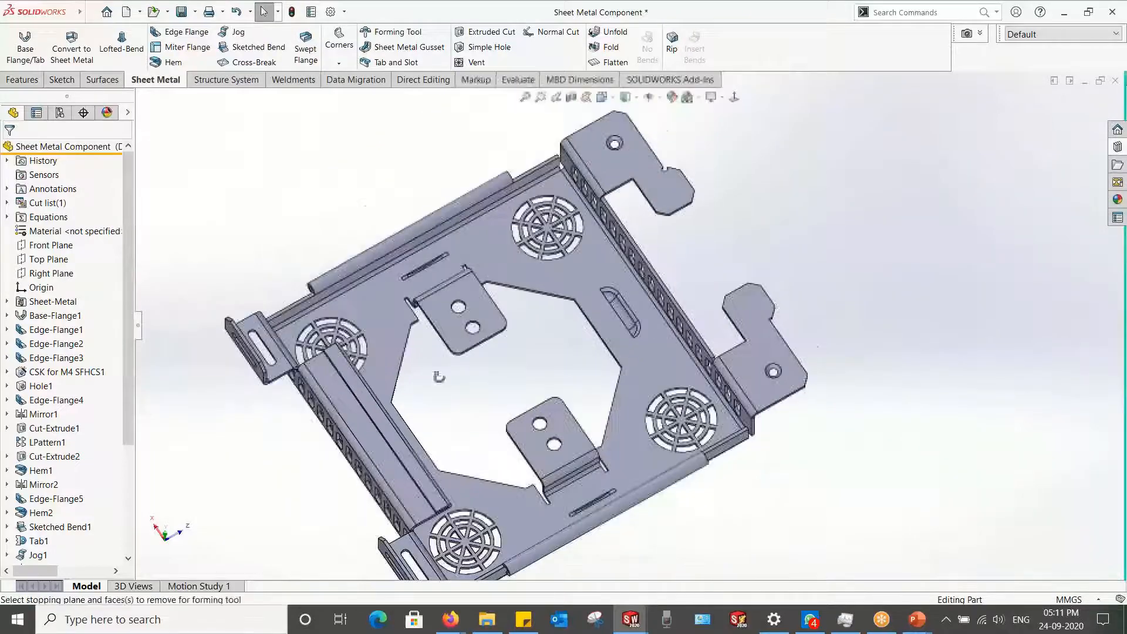
pyautogui.scroll(5, 444, 316)
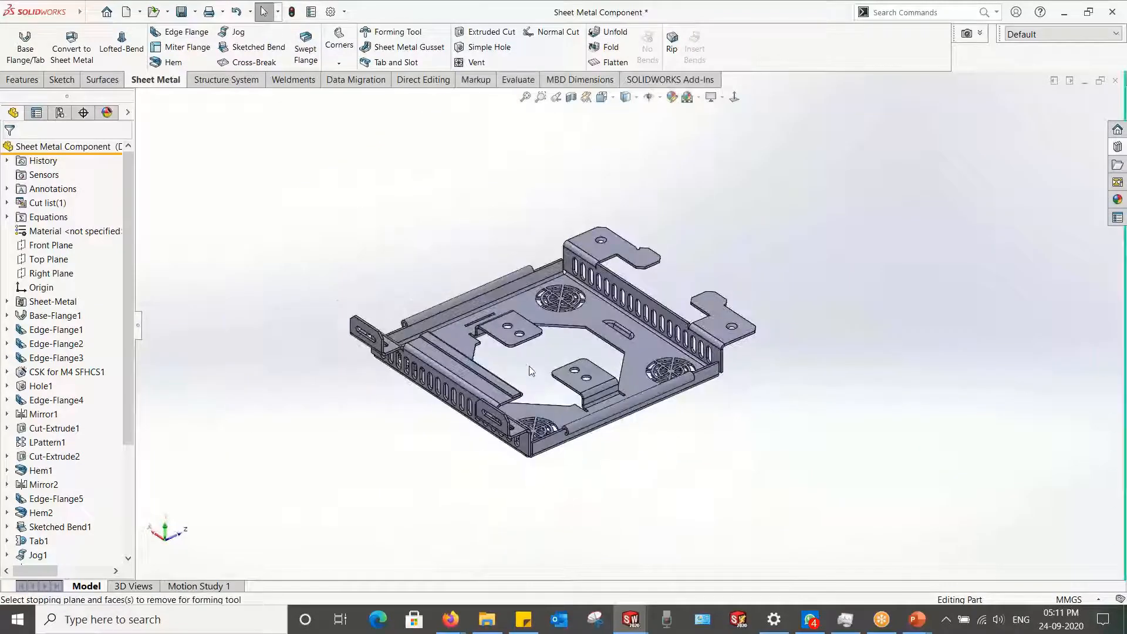
pyautogui.hotkey('alt', 'Tab')
pyautogui.click(251, 250)
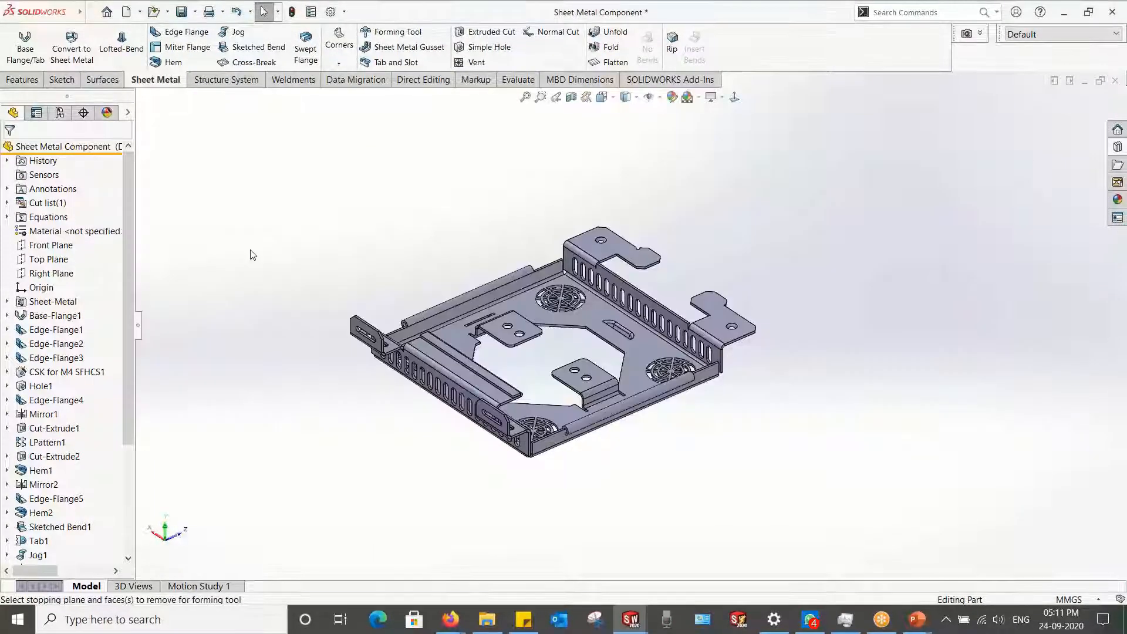
pyautogui.hotkey('ctrl', 'Tab')
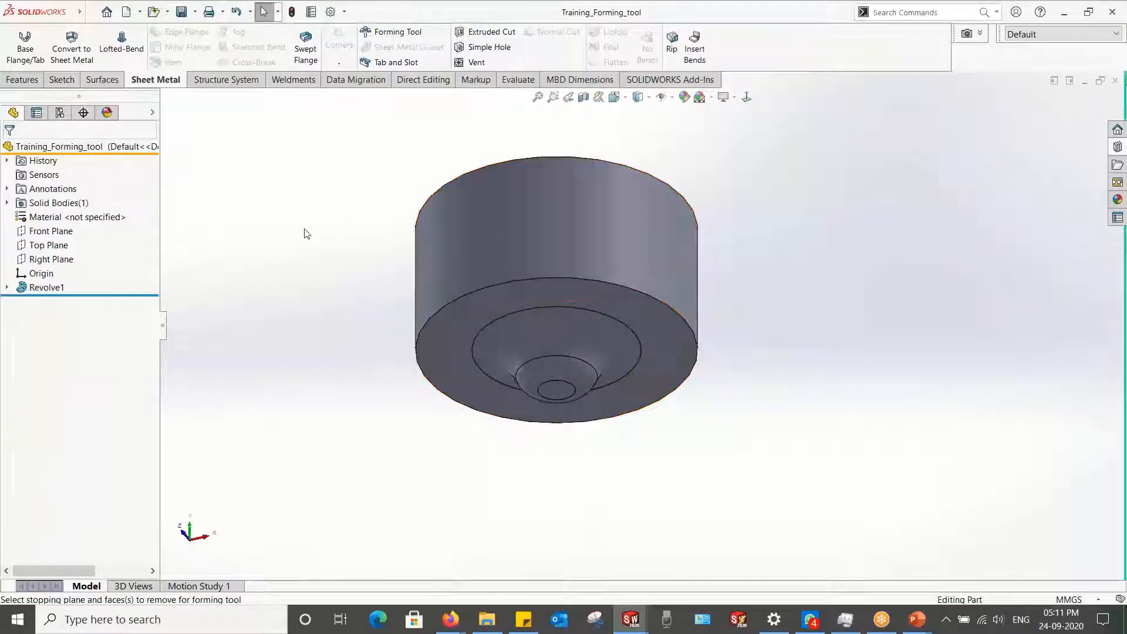
# Step: Create a forming tool with the flat annular underside as the stopping face and the small circular tip face as the face to remove
pyautogui.click(390, 32)
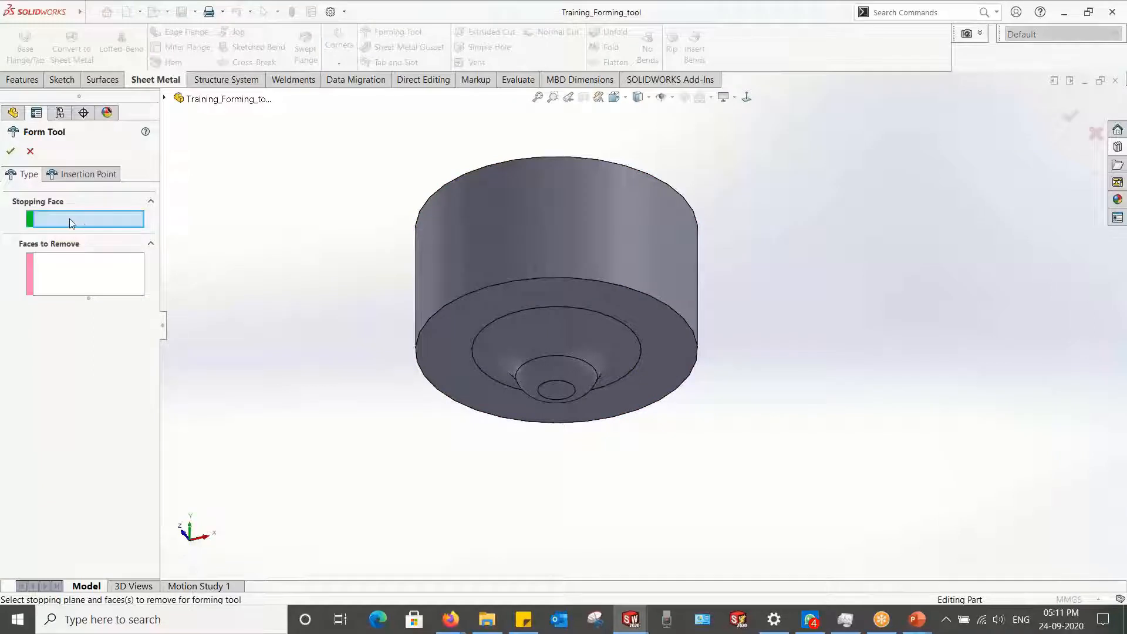
pyautogui.click(439, 339)
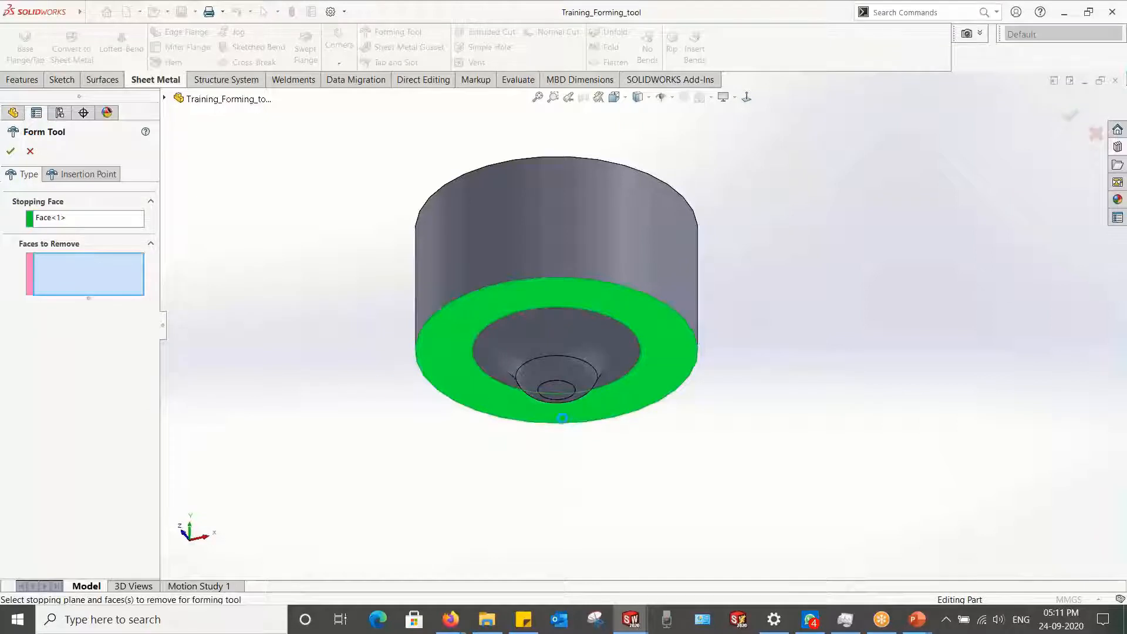
pyautogui.scroll(-3, 561, 391)
pyautogui.scroll(-2, 560, 389)
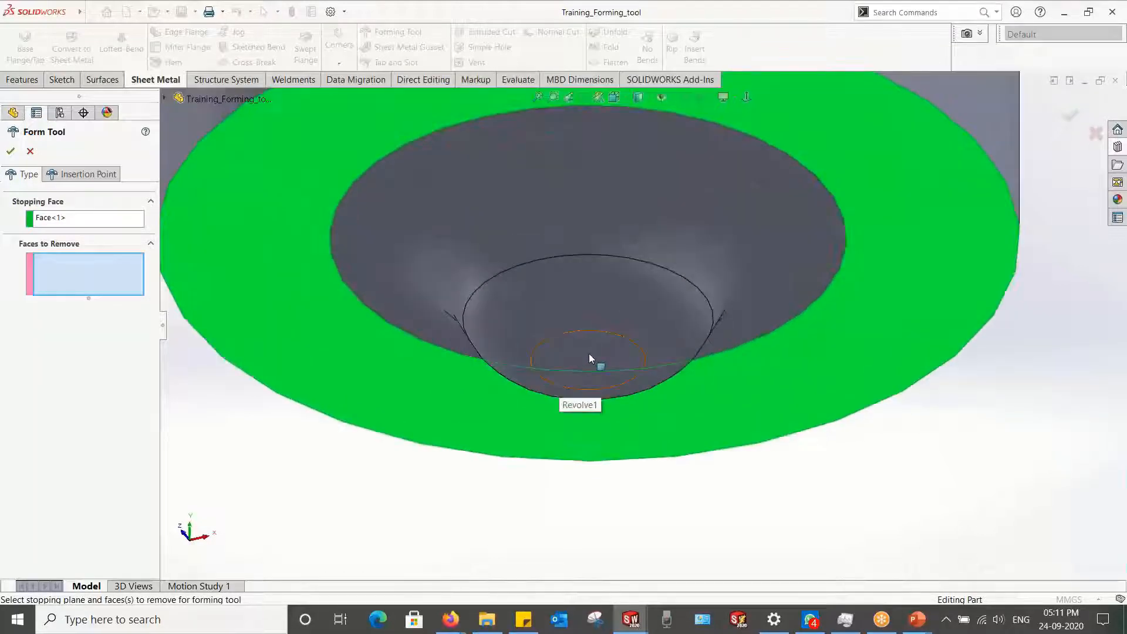
pyautogui.click(590, 354)
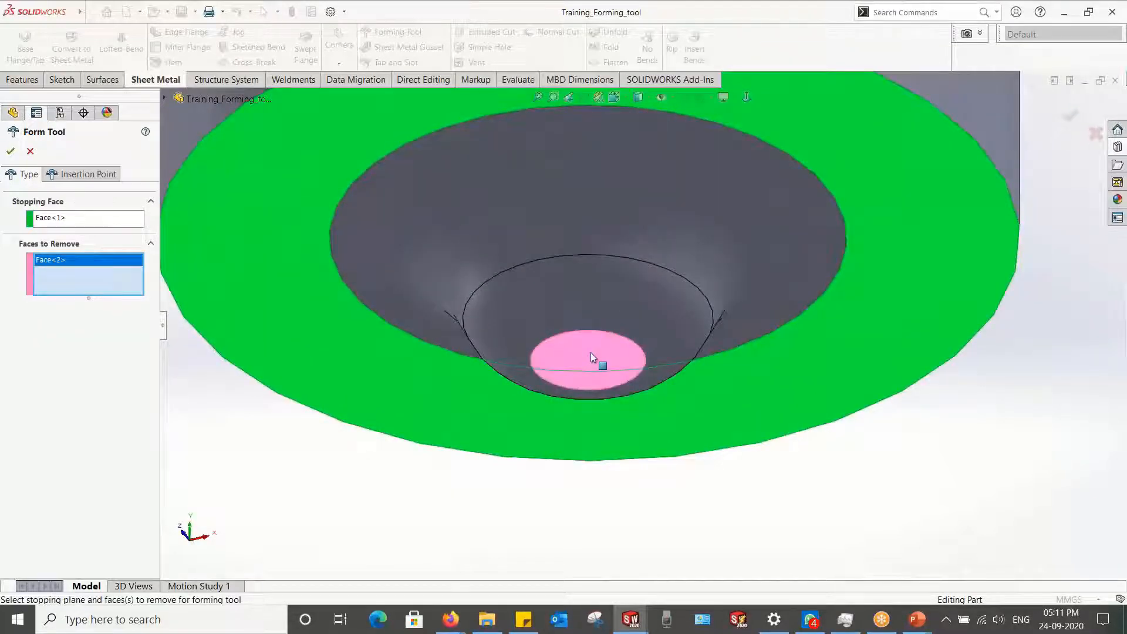
pyautogui.scroll(2, 619, 326)
pyautogui.scroll(3, 619, 329)
pyautogui.scroll(-1, 648, 284)
pyautogui.scroll(3, 648, 284)
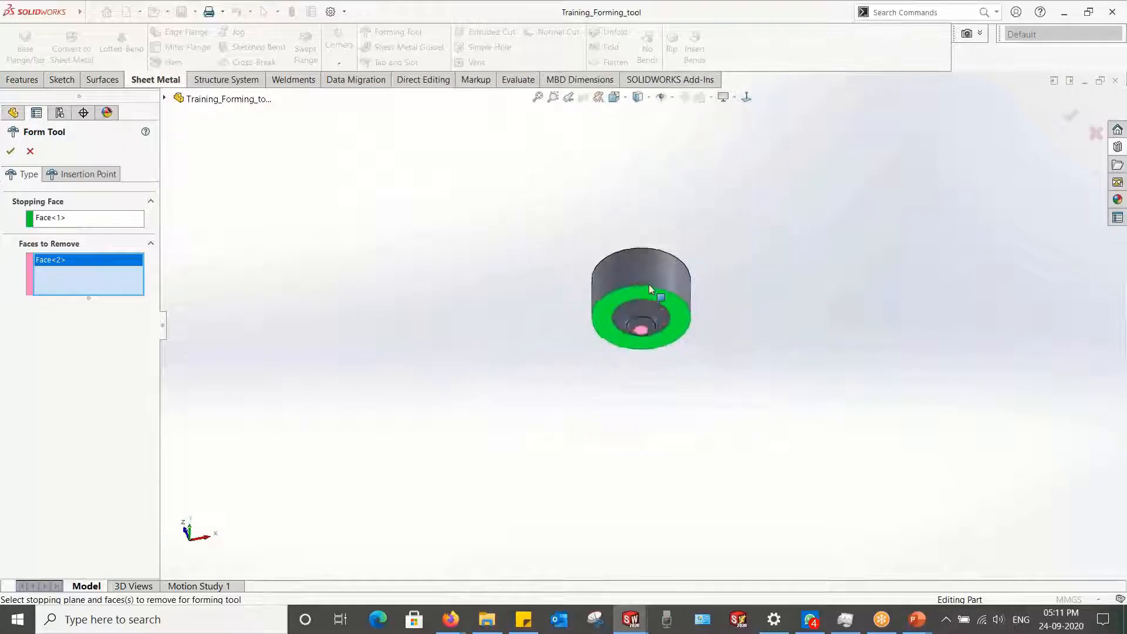
pyautogui.scroll(-3, 641, 418)
pyautogui.scroll(-3, 626, 413)
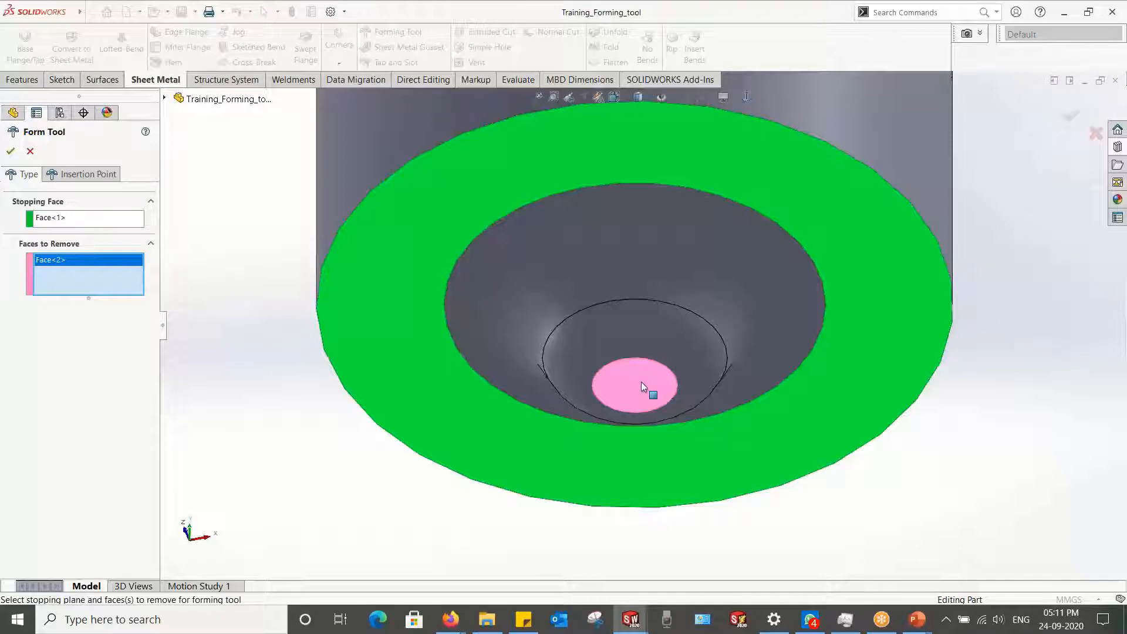
pyautogui.click(11, 153)
# Step: Save the forming tool as a separate copy named Training_Forming_tool_Without Hole and open that copy
pyautogui.scroll(5, 535, 276)
pyautogui.moveTo(536, 276); pyautogui.dragTo(647, 266, button='middle')
pyautogui.scroll(2, 636, 269)
pyautogui.scroll(-3, 635, 265)
pyautogui.scroll(2, 647, 267)
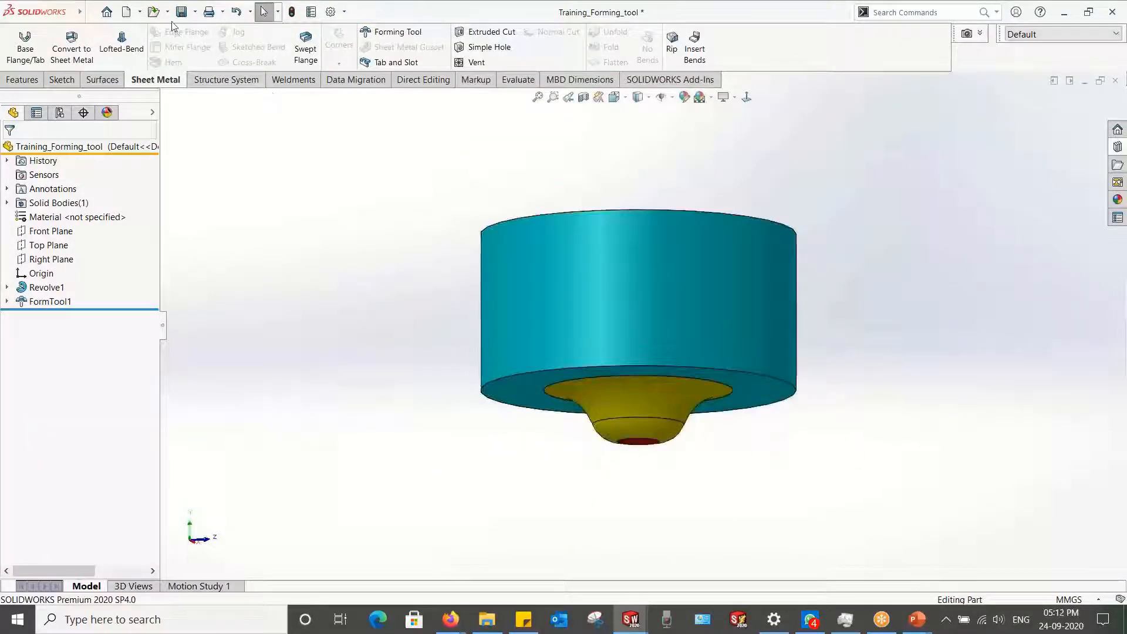
pyautogui.click(195, 11)
pyautogui.click(203, 44)
pyautogui.click(392, 316)
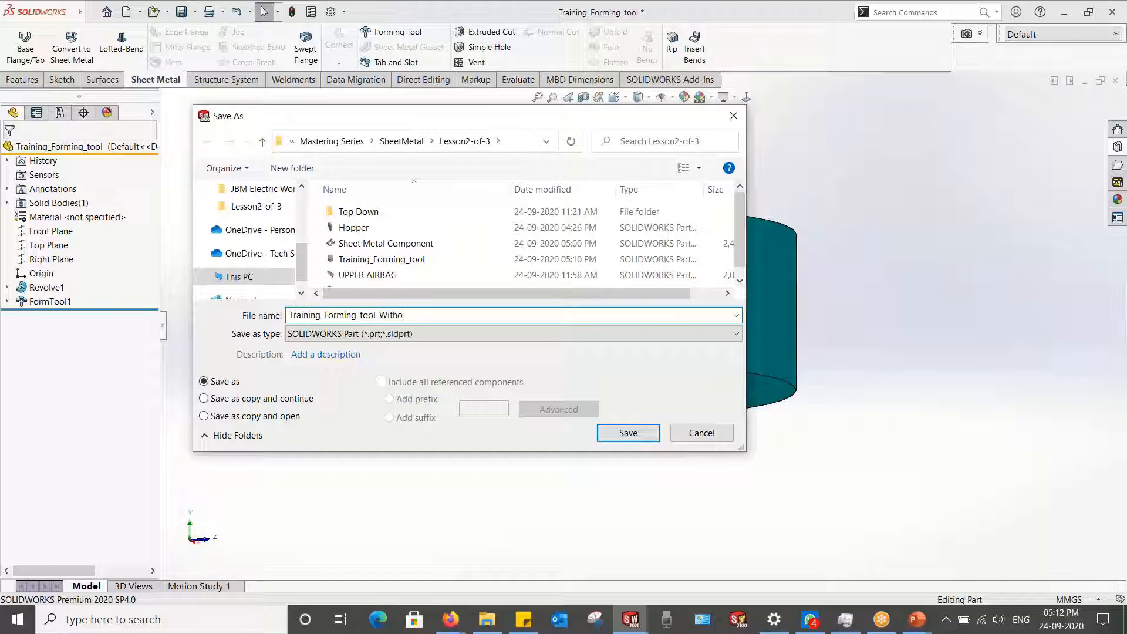
pyautogui.write('Without Hole')
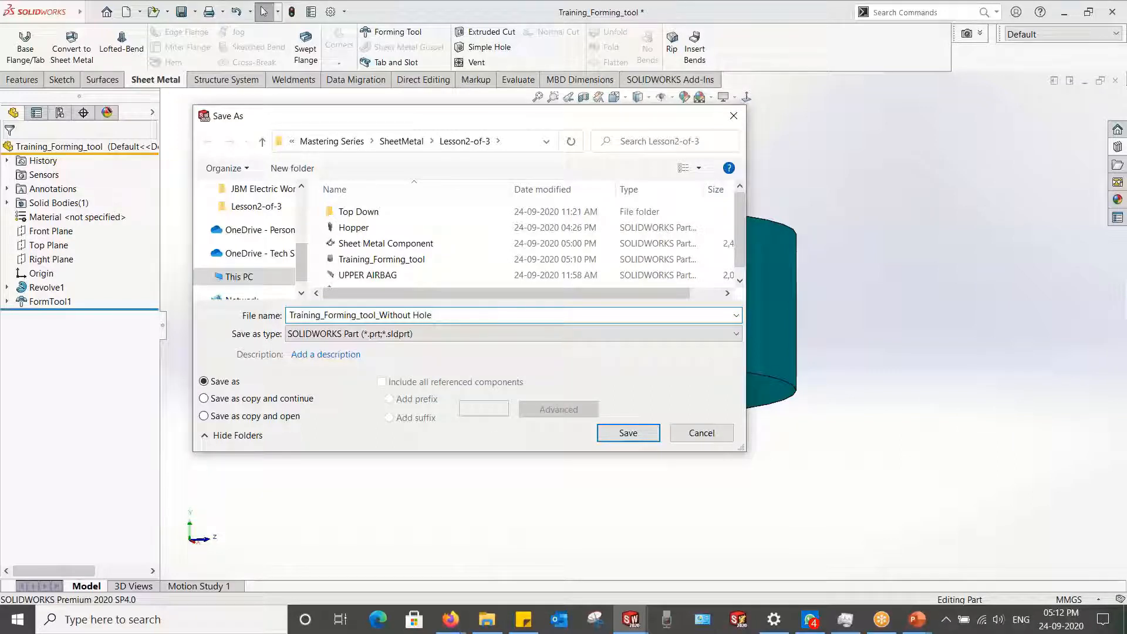
pyautogui.click(614, 434)
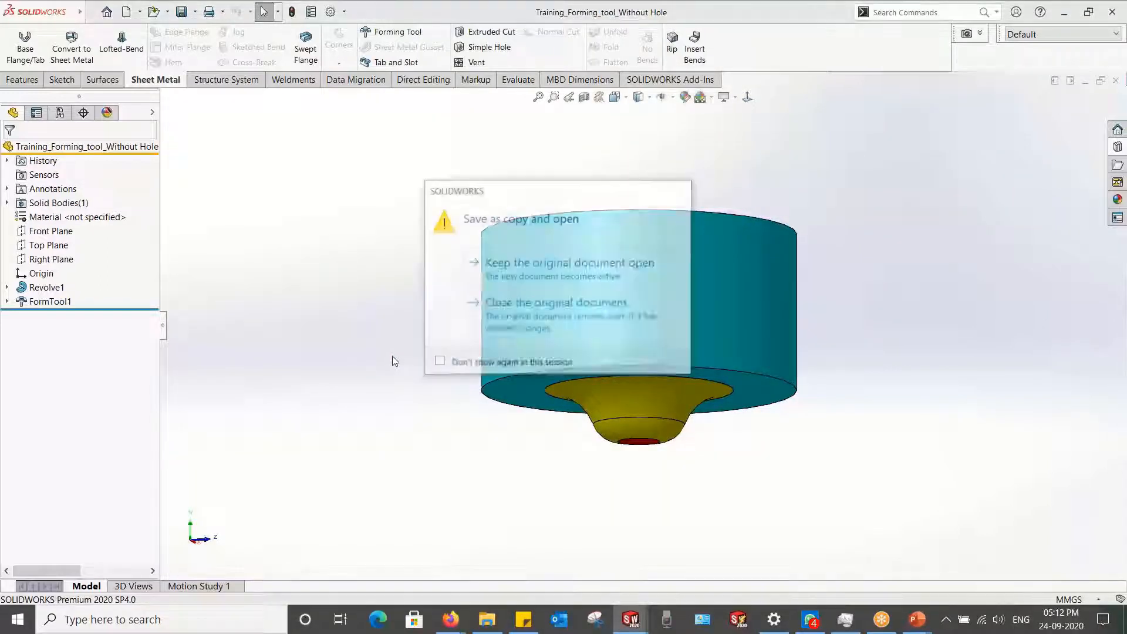
pyautogui.click(483, 305)
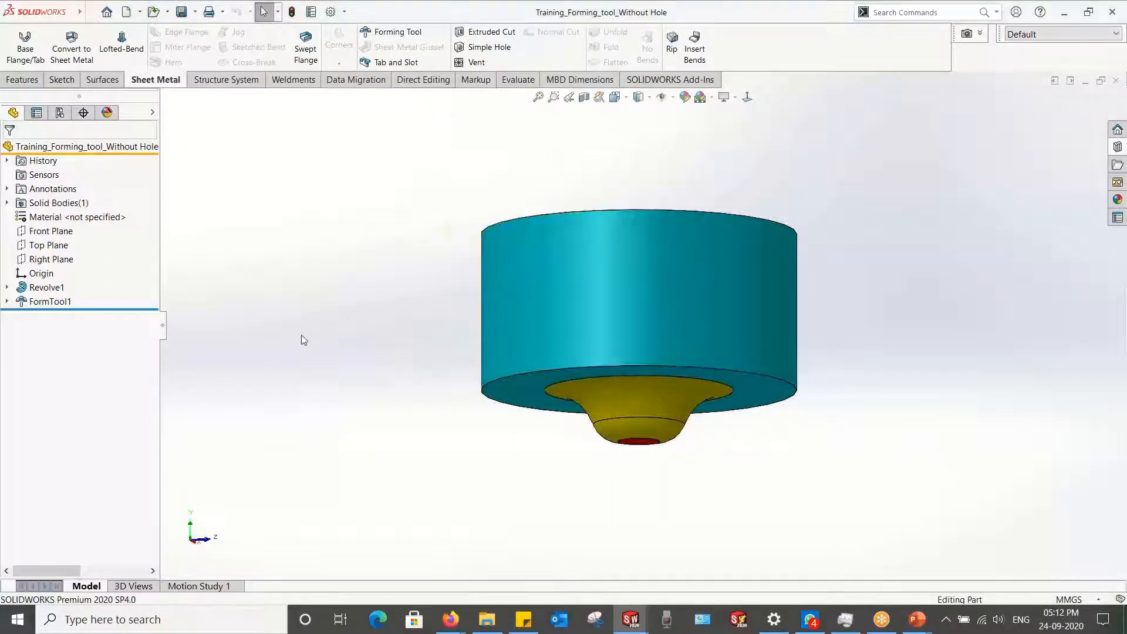
# Step: Edit the form tool feature of the Without Hole part and clear the tip face from its faces to remove
pyautogui.rightClick(43, 309)
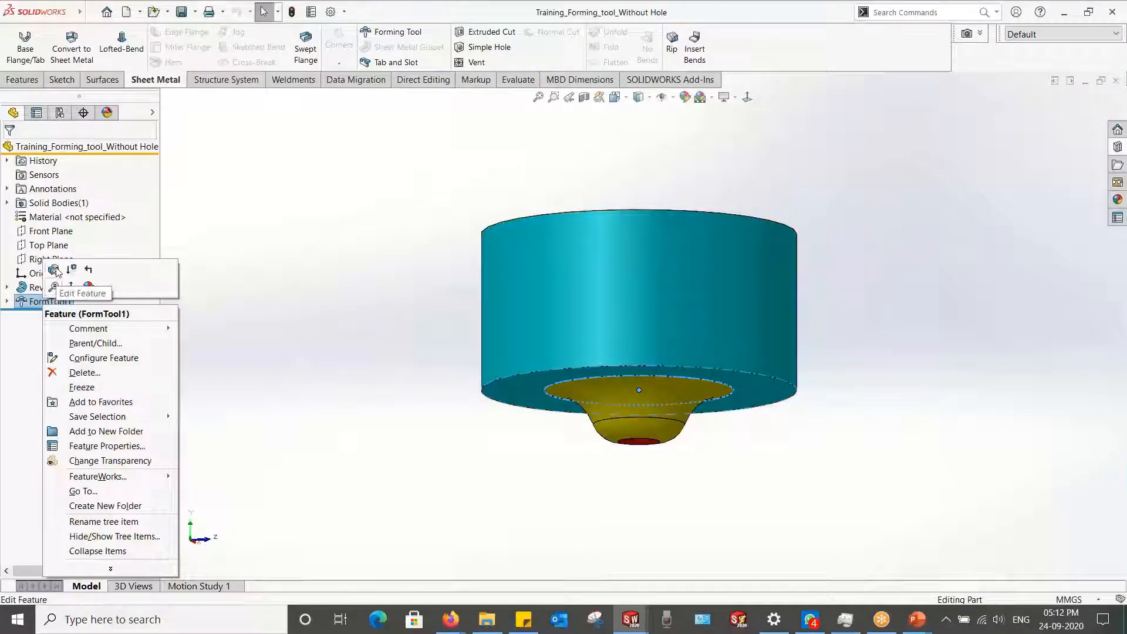
pyautogui.click(53, 269)
pyautogui.click(43, 262)
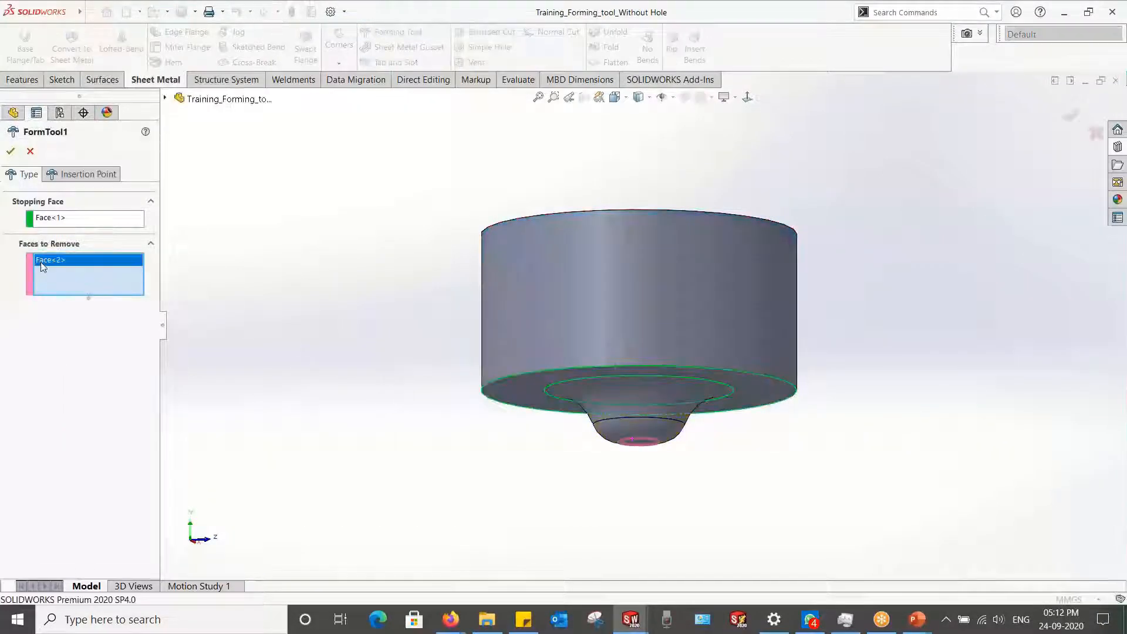
pyautogui.rightClick(43, 262)
pyautogui.click(63, 274)
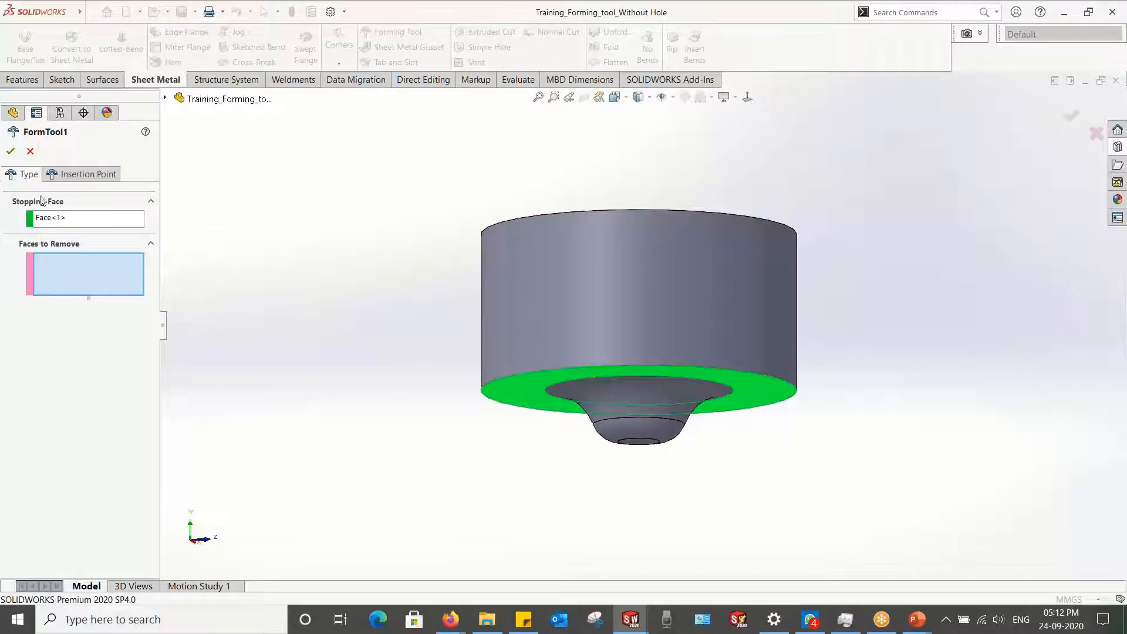
pyautogui.click(11, 152)
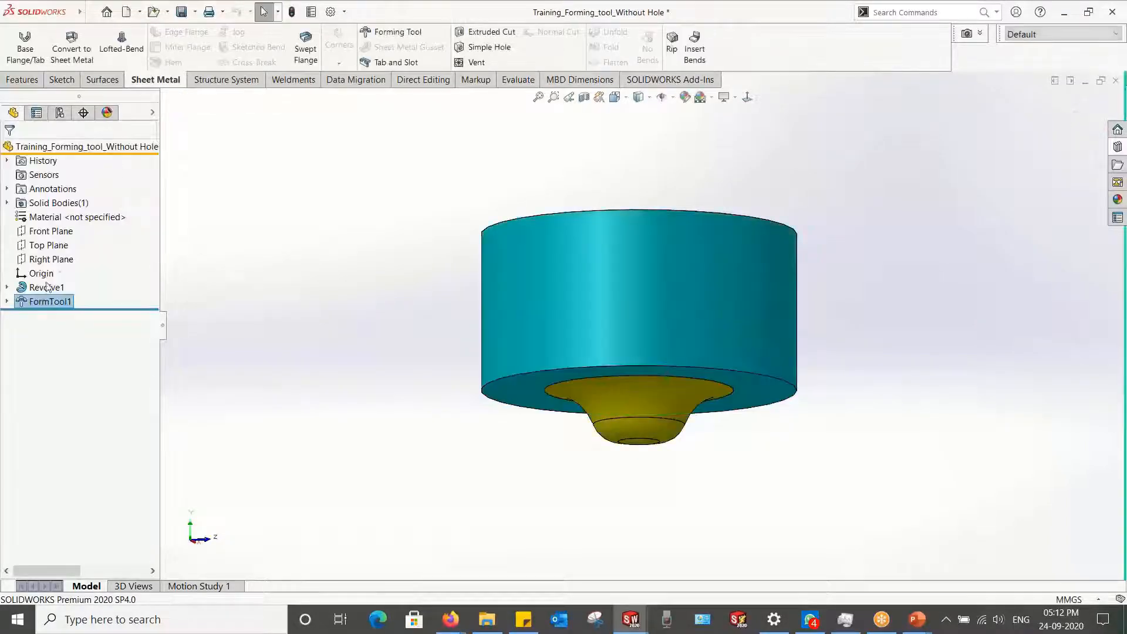
# Step: Review the form tool feature's insertion point and face settings, and inspect the underside of the punch
pyautogui.rightClick(33, 304)
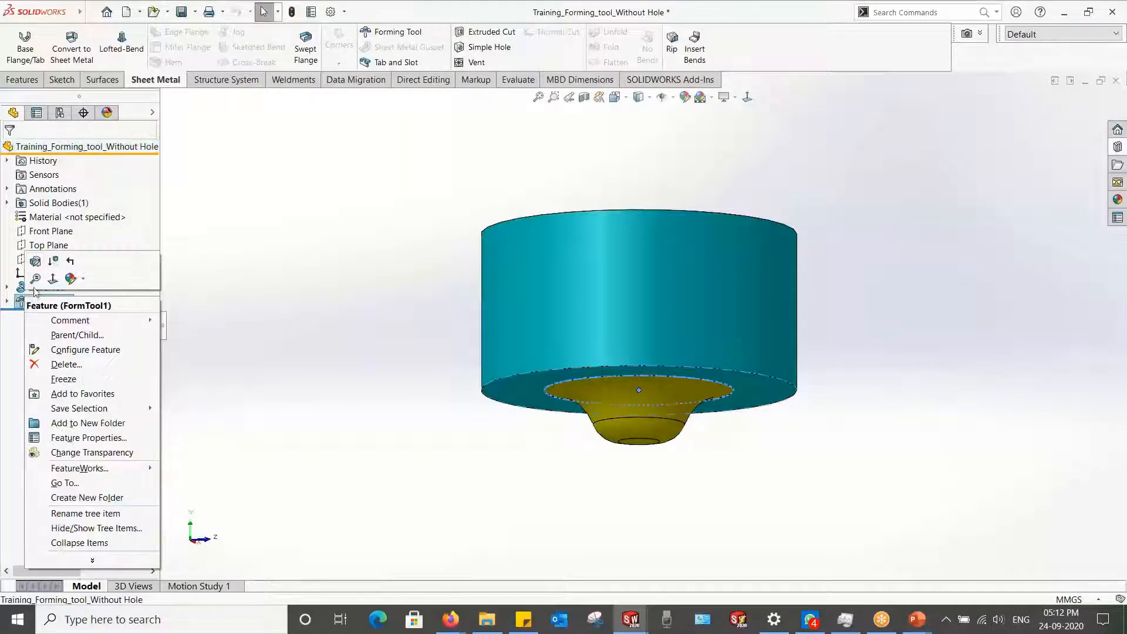
pyautogui.click(42, 271)
pyautogui.click(71, 174)
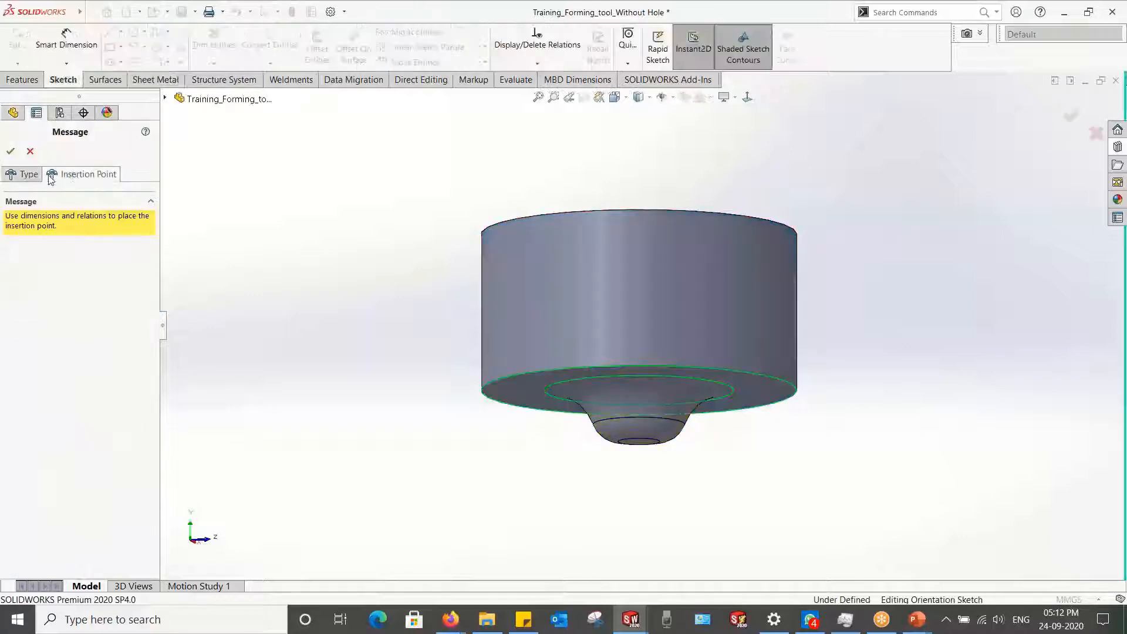
pyautogui.click(23, 174)
pyautogui.click(11, 152)
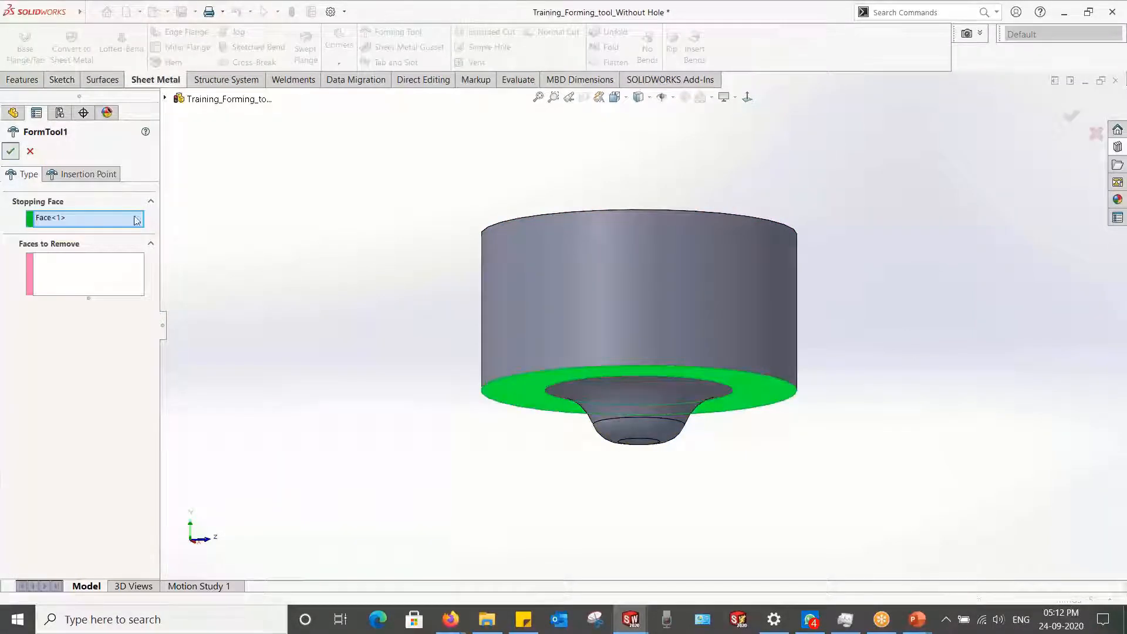
pyautogui.moveTo(349, 359); pyautogui.dragTo(351, 226, button='middle')
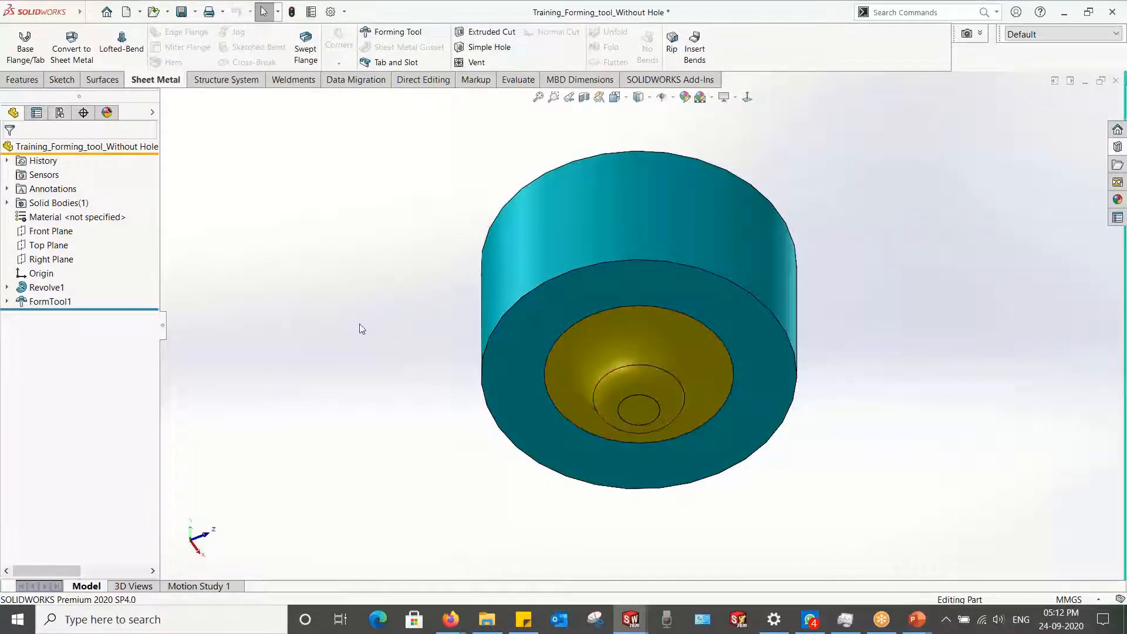
# Step: Switch back to the original Training_Forming_tool part
pyautogui.hotkey('alt', 'Tab')
pyautogui.click(269, 234)
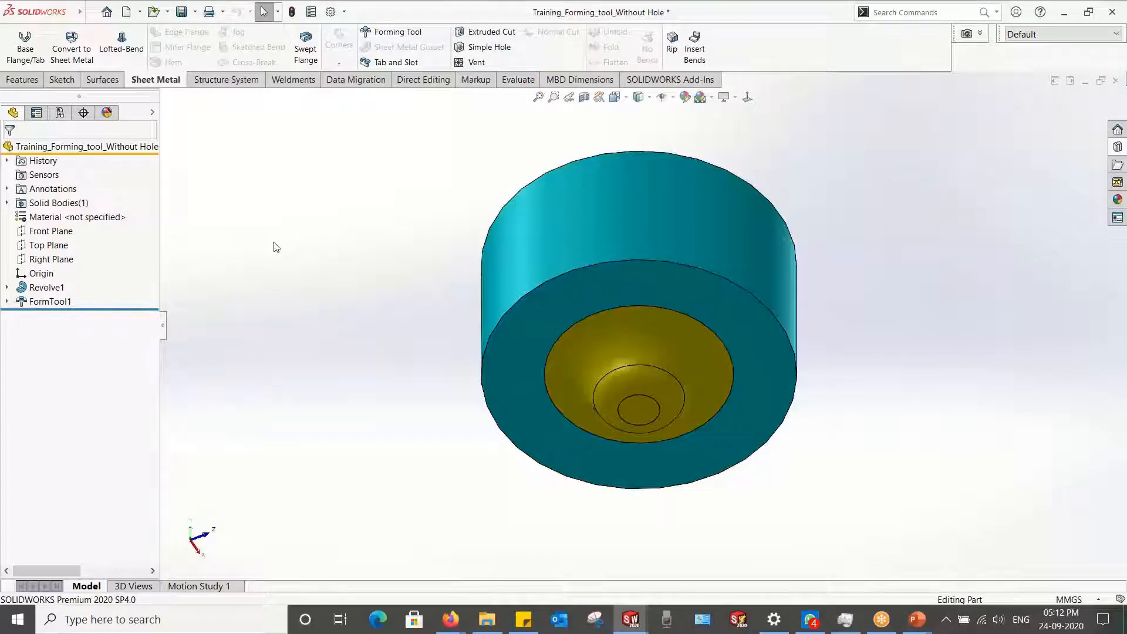
pyautogui.hotkey('ctrl', 'Tab')
pyautogui.click(502, 326)
pyautogui.hotkey('ctrl', 'Tab')
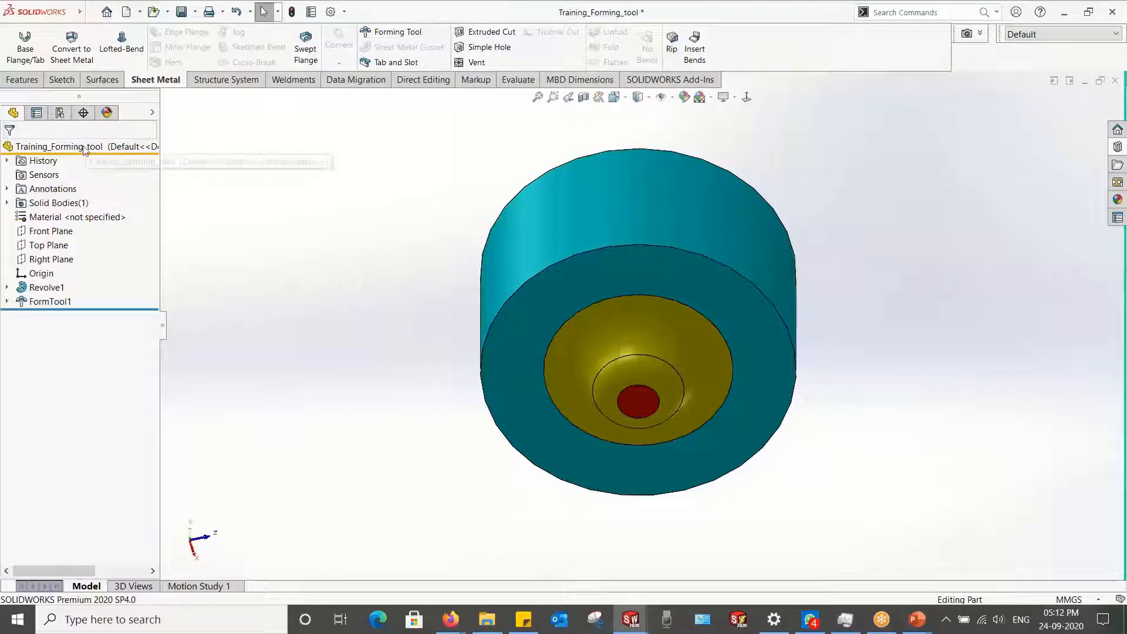
# Step: Create a folder named Training Tools inside the forming tools folder of the Design Library
pyautogui.click(1118, 148)
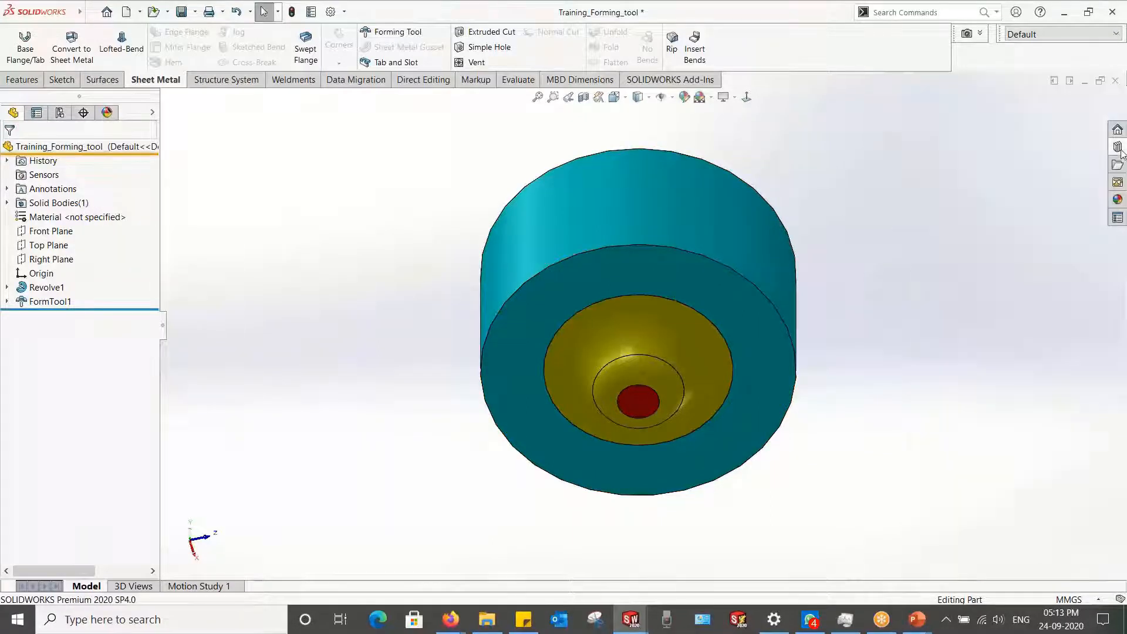
pyautogui.click(1119, 149)
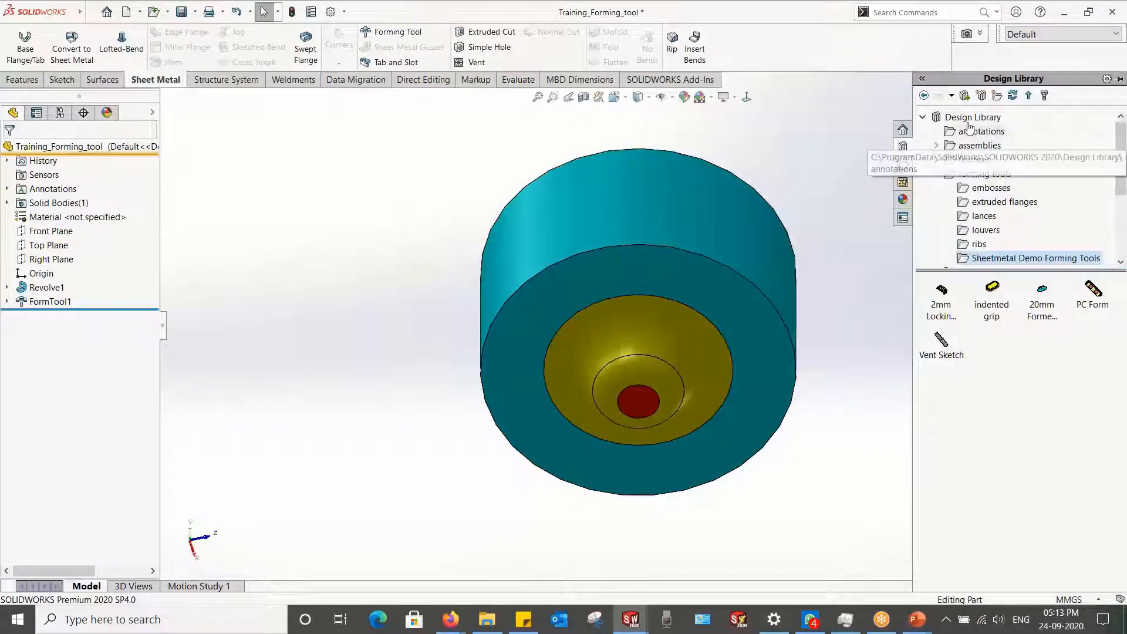
pyautogui.click(979, 175)
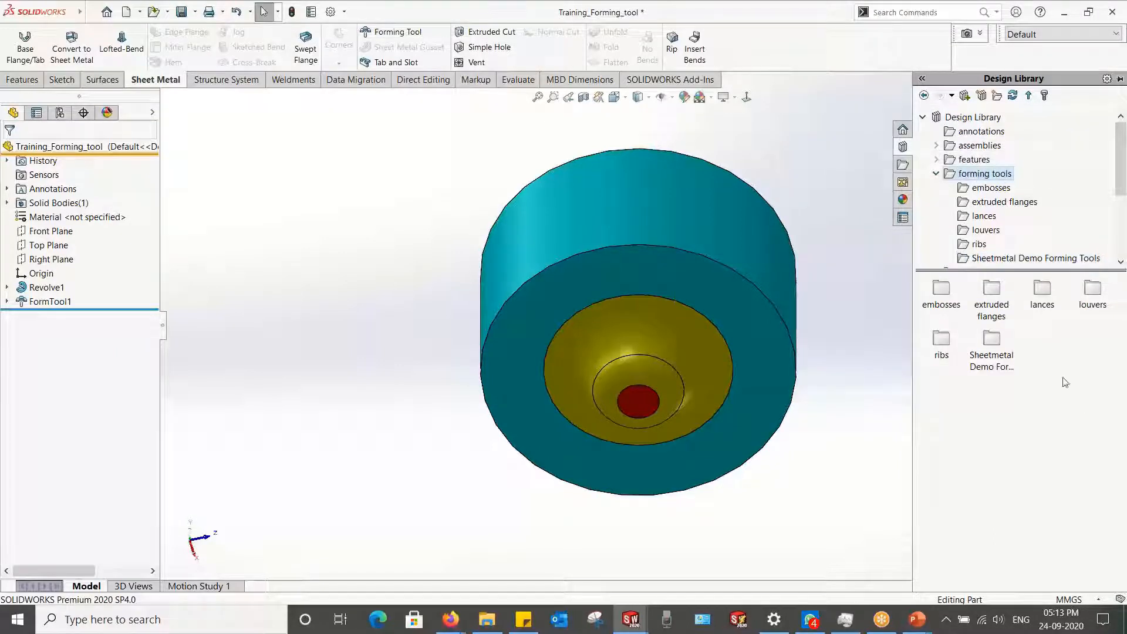
pyautogui.rightClick(1041, 337)
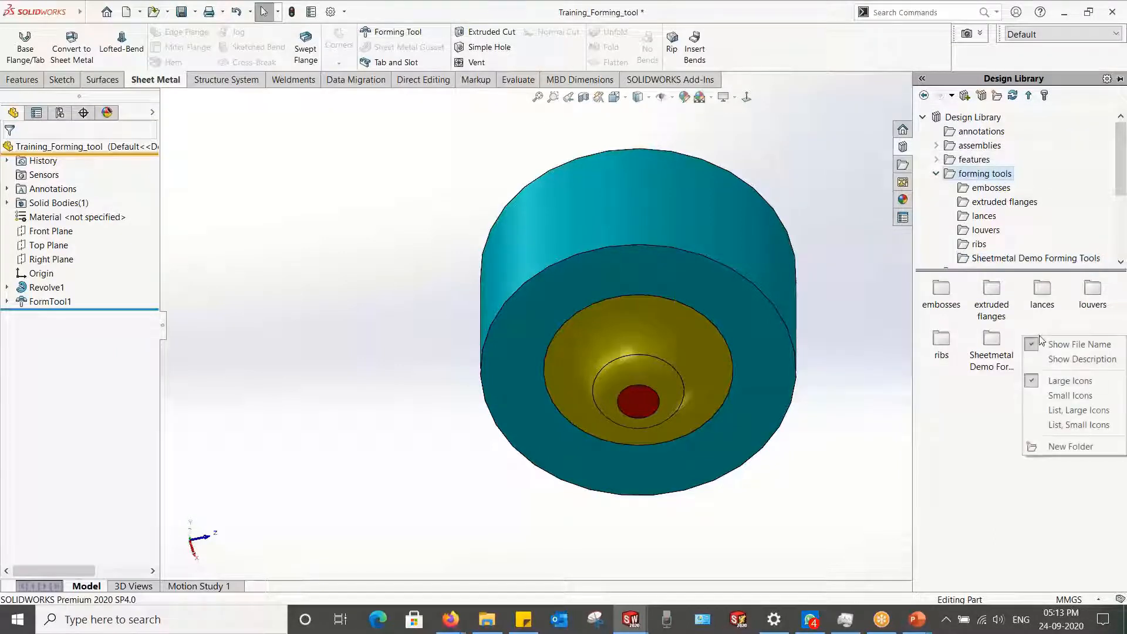
pyautogui.click(1067, 447)
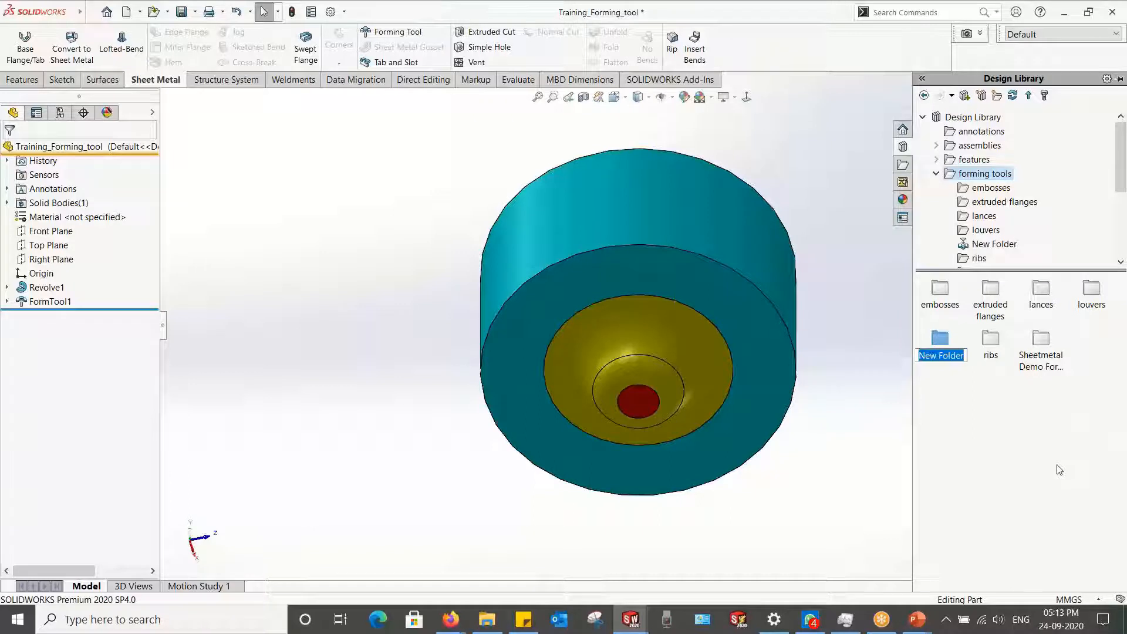
pyautogui.write('Training Tools')
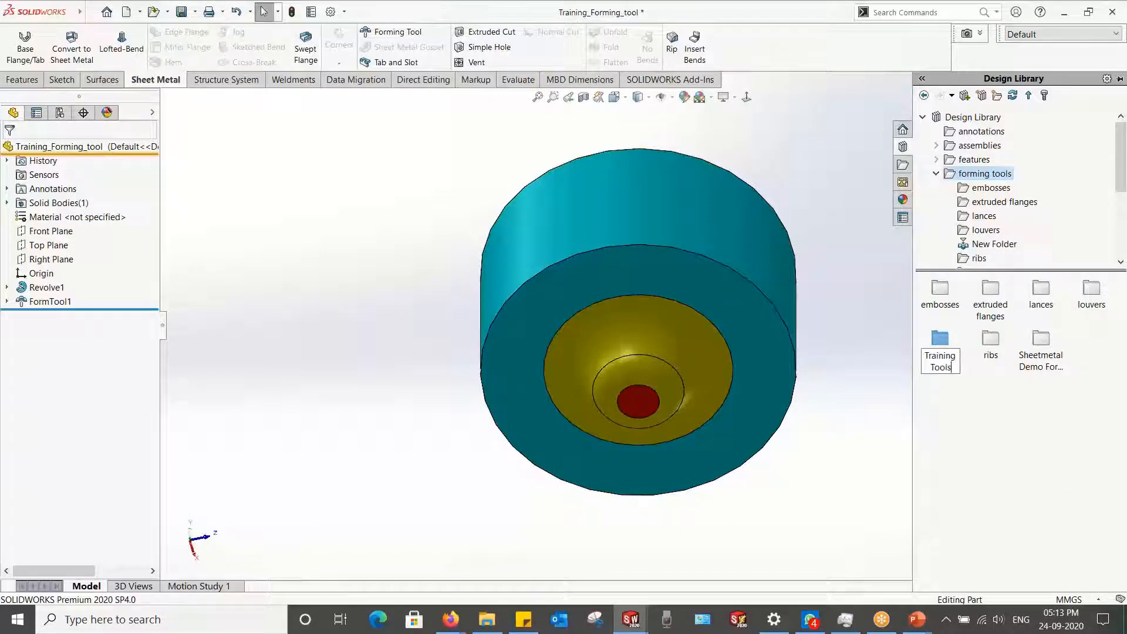
pyautogui.press('Return')
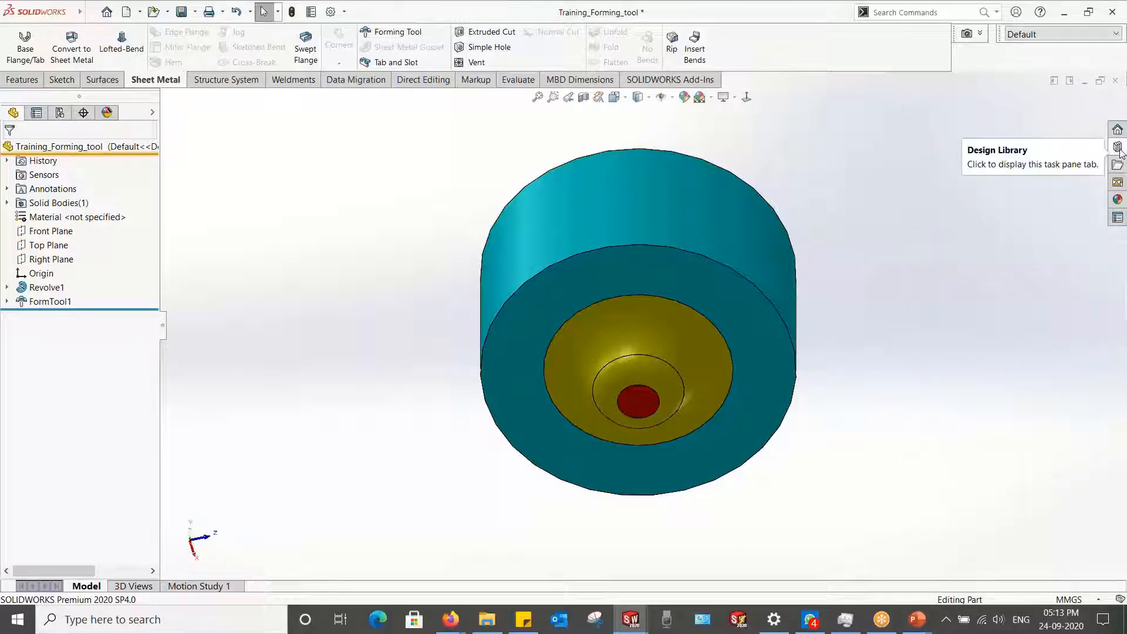
# Step: Start adding Training_Forming_tool to the Design Library, with the Training Tools folder under forming tools as the destination
pyautogui.click(1118, 147)
pyautogui.click(937, 174)
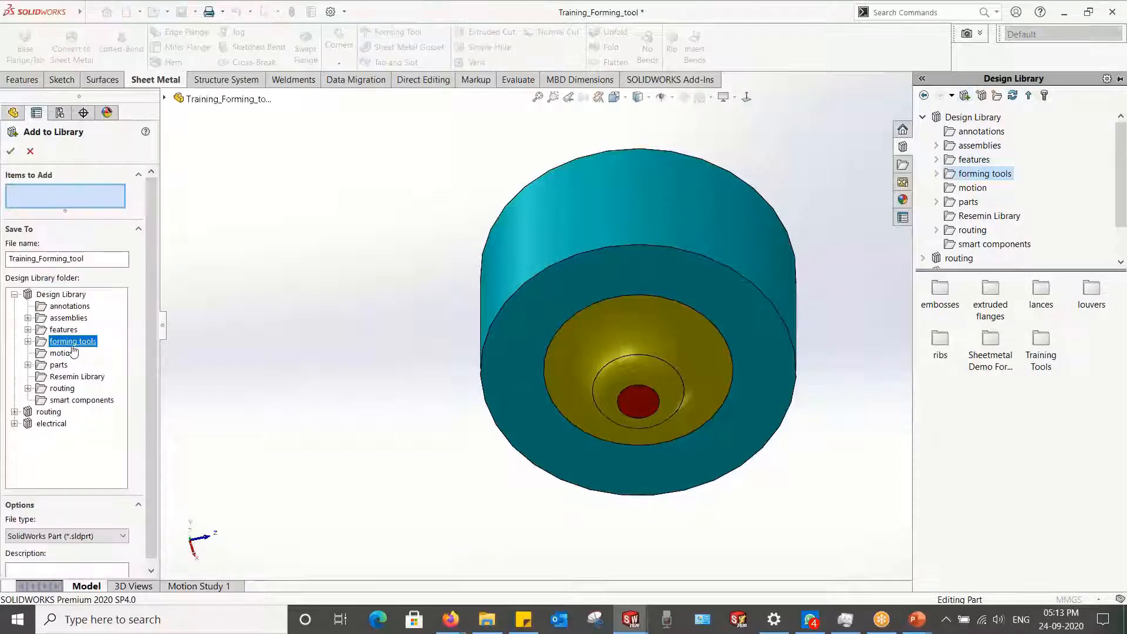
pyautogui.click(28, 342)
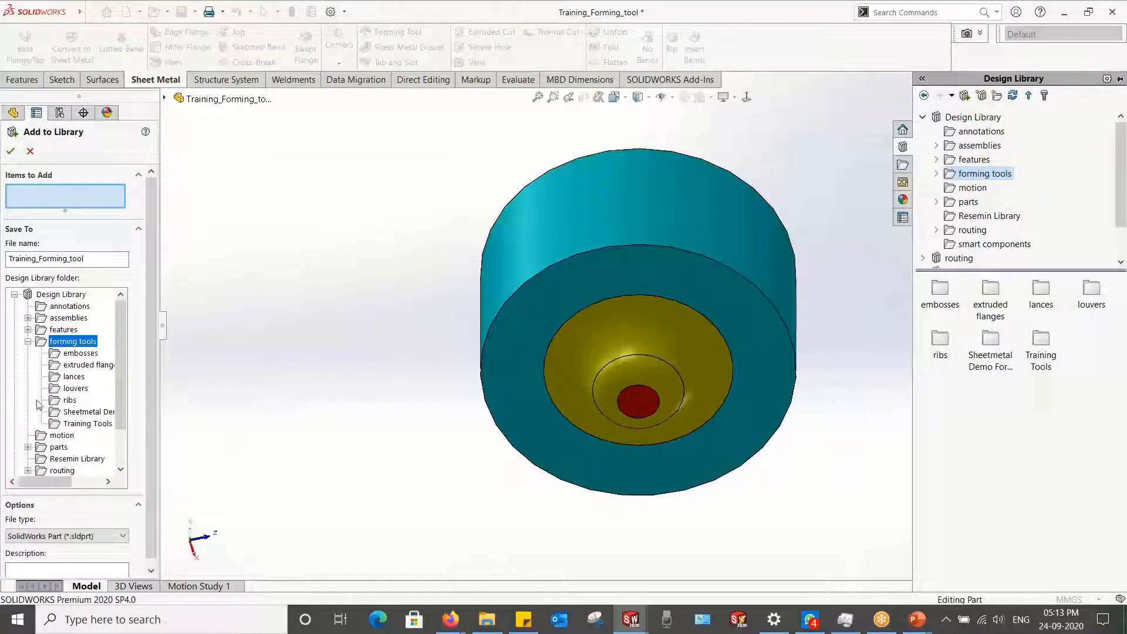
pyautogui.click(60, 423)
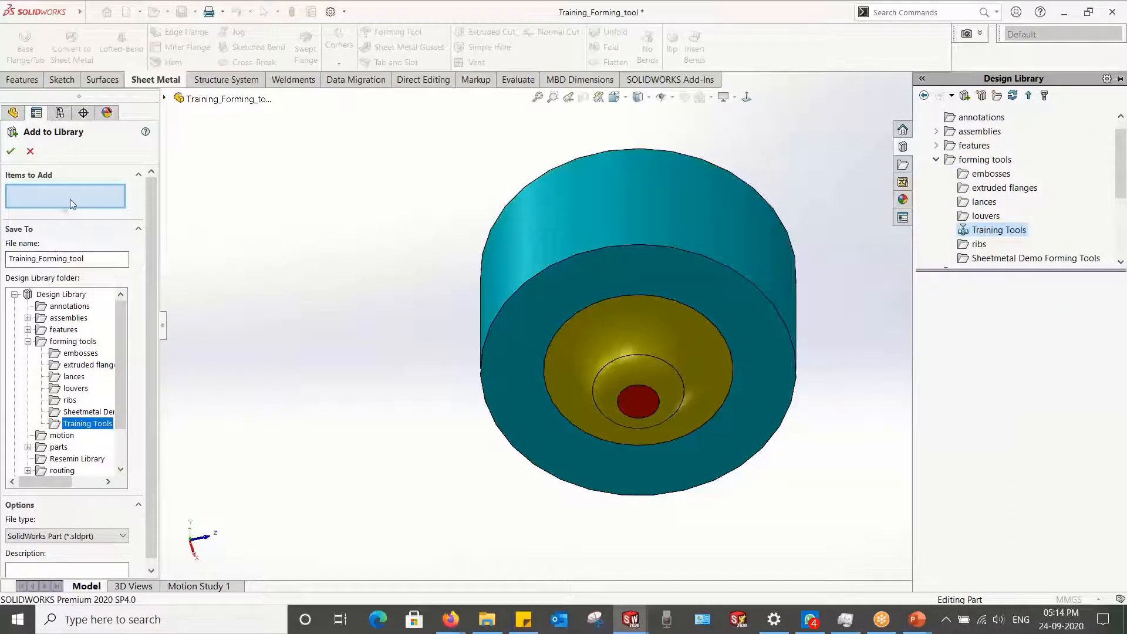
pyautogui.click(596, 247)
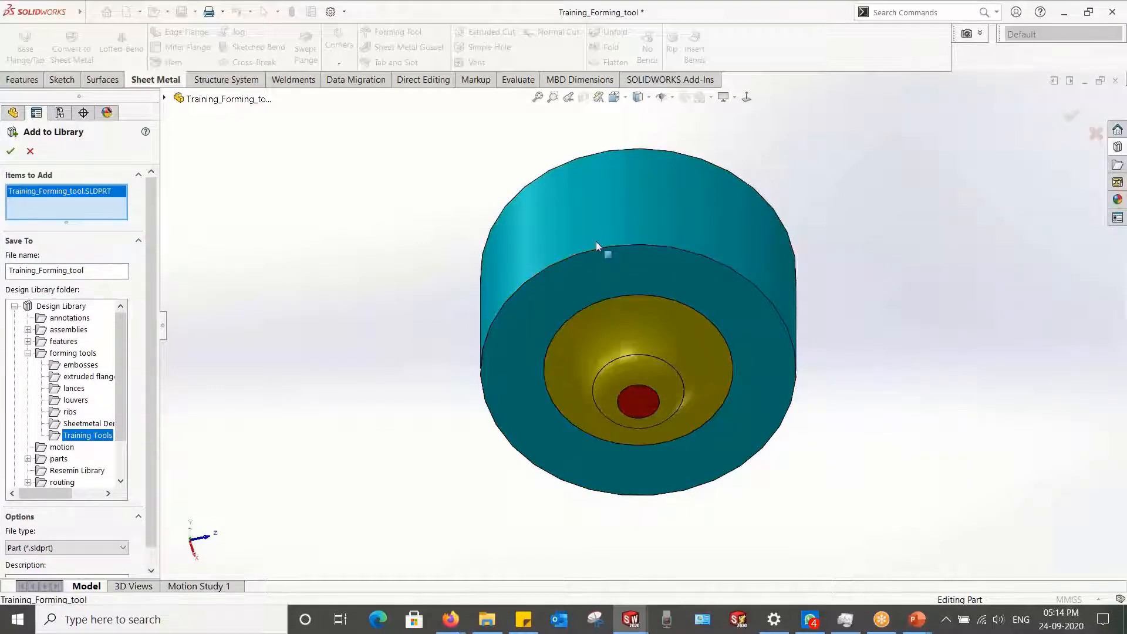
pyautogui.moveTo(558, 267); pyautogui.dragTo(549, 475, button='middle')
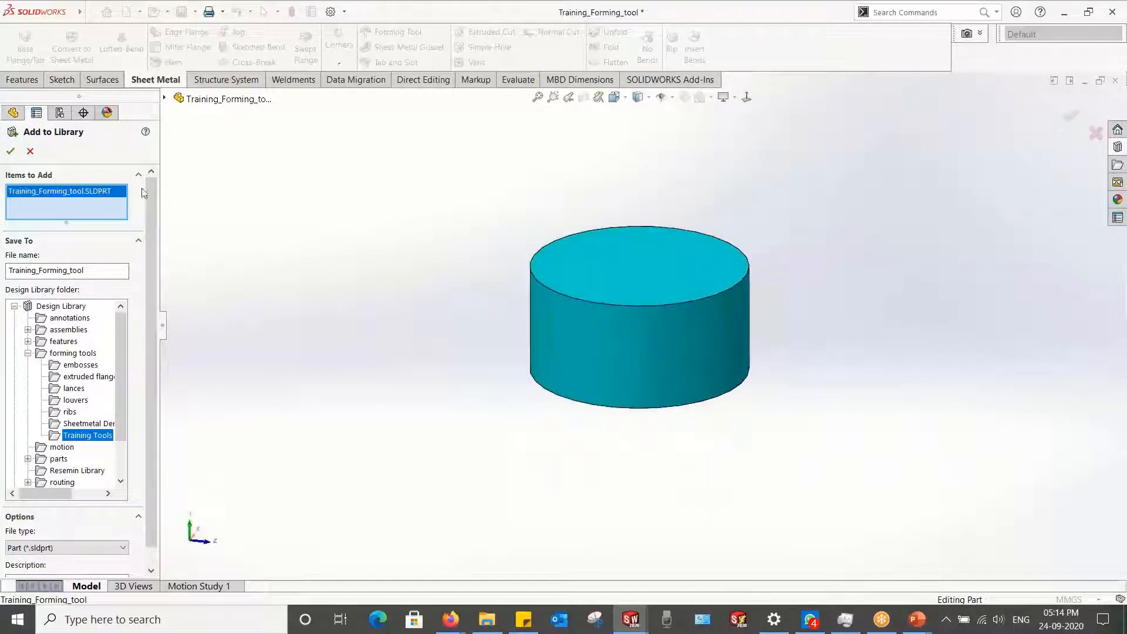
pyautogui.rightClick(144, 193)
pyautogui.click(132, 196)
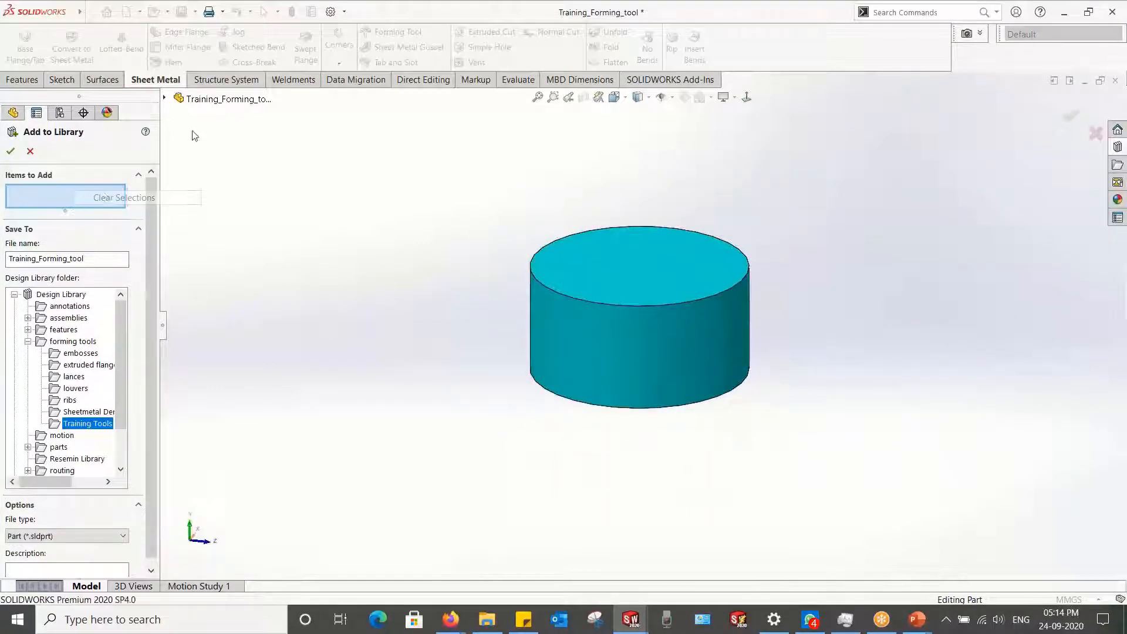
# Step: Add the whole part to the library under the file name Training_Forming_tool_WithHole, with Part (*.sldprt) as file type
pyautogui.click(194, 100)
pyautogui.click(88, 260)
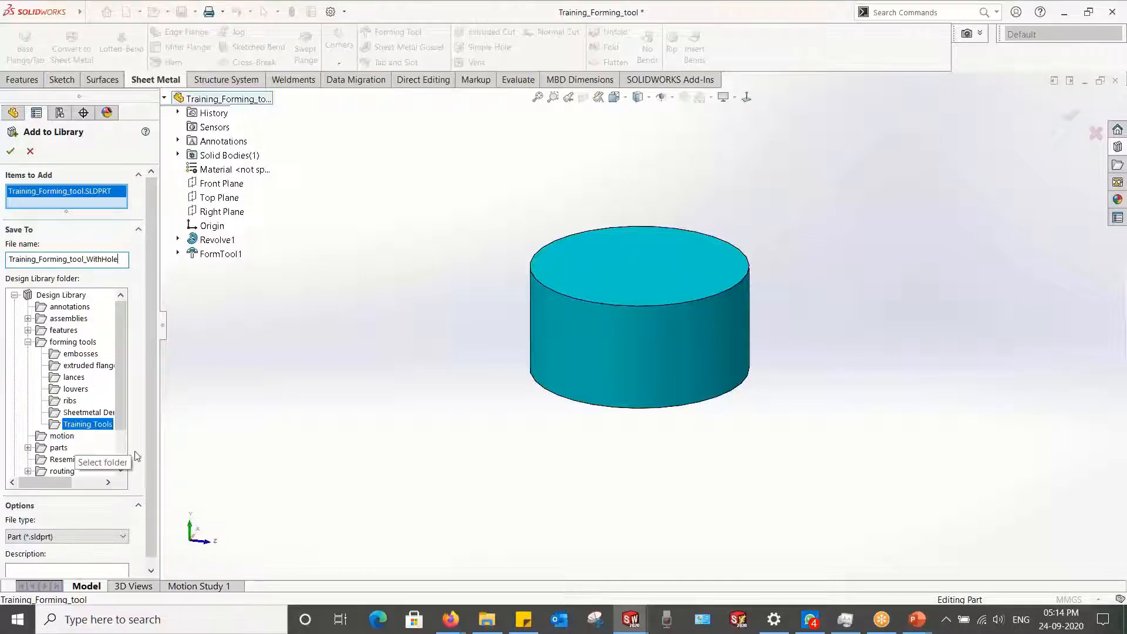
pyautogui.scroll(-1, 152, 501)
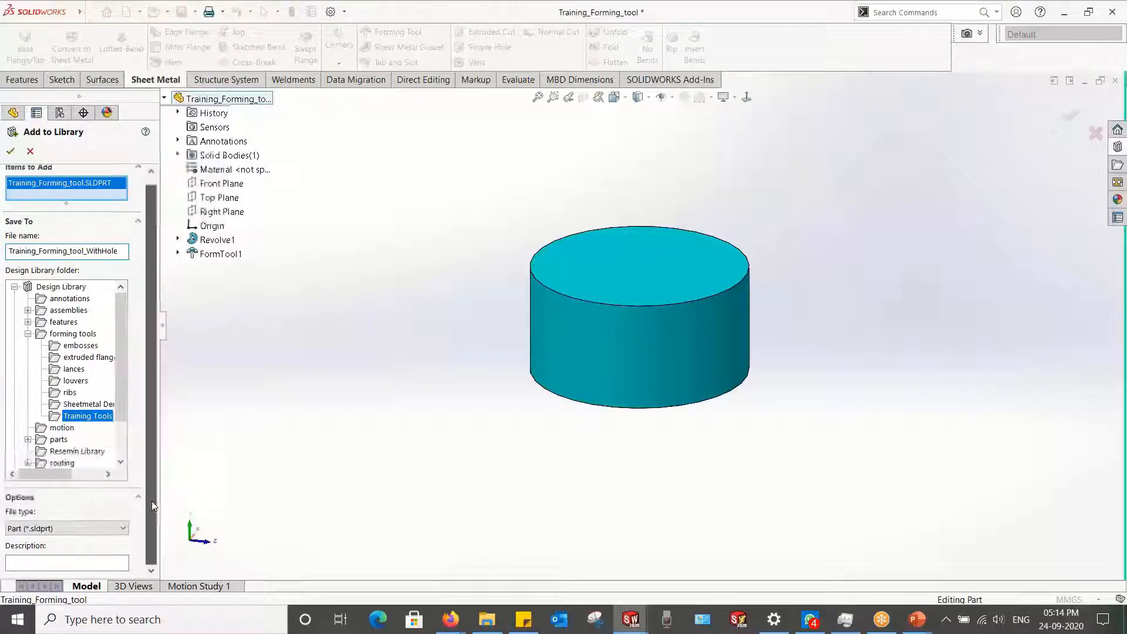
pyautogui.click(124, 529)
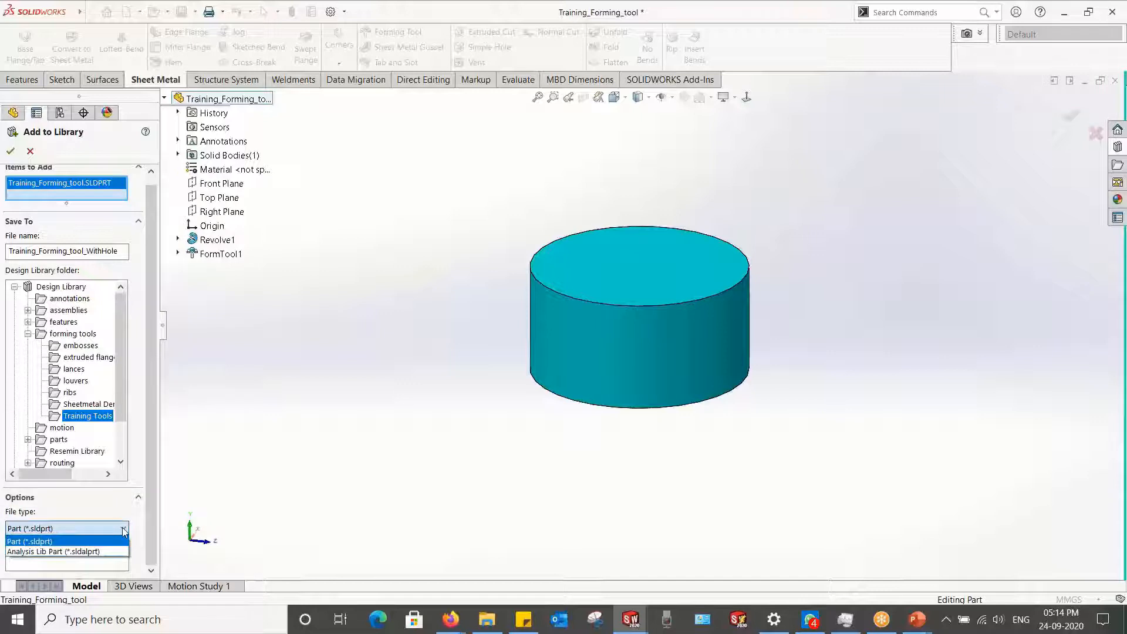
pyautogui.click(125, 530)
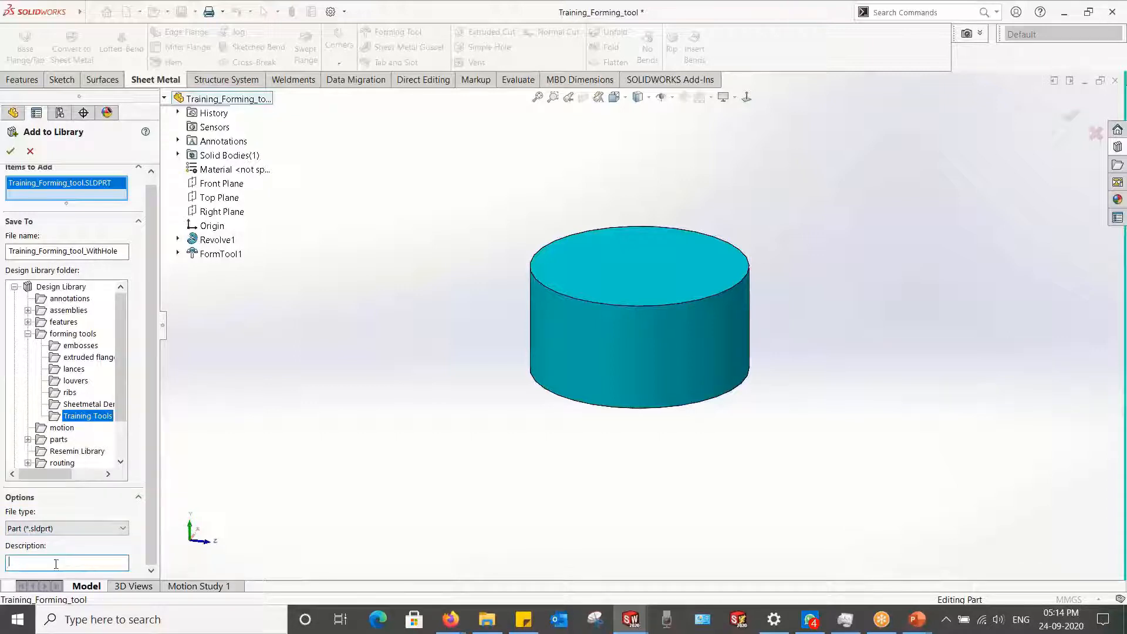
pyautogui.click(9, 150)
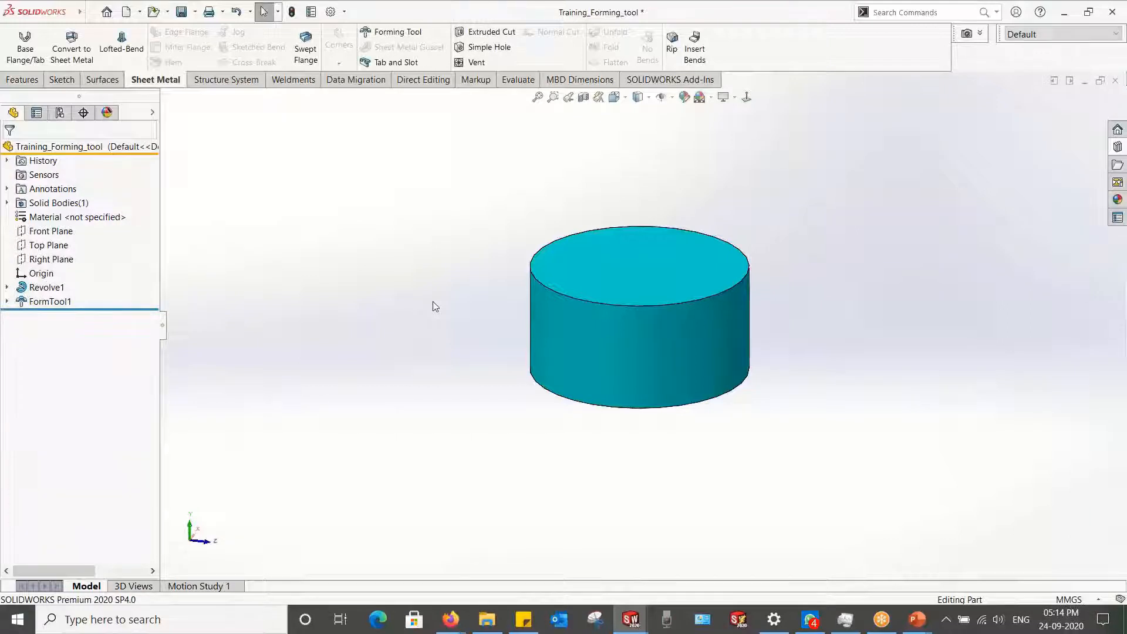
# Step: Close the Training_Forming_tool part and save all modified documents
pyautogui.click(1115, 84)
pyautogui.click(490, 285)
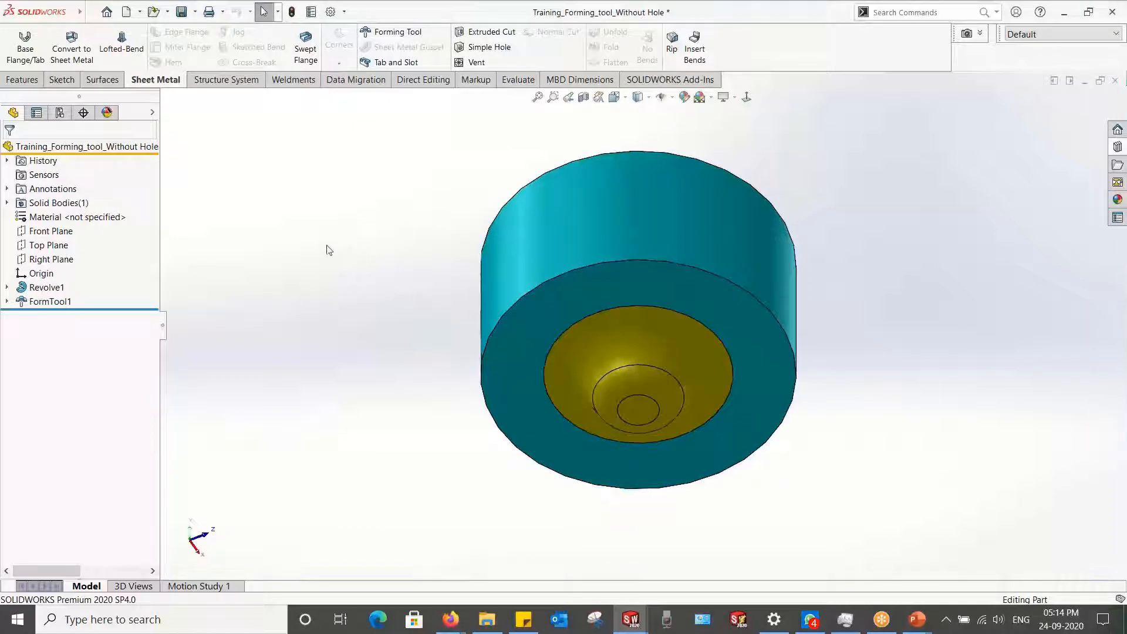
# Step: Add Training_Forming_tool_Without Hole to the Training Tools library folder as Part (*.sldprt), then save and close that part
pyautogui.click(1119, 147)
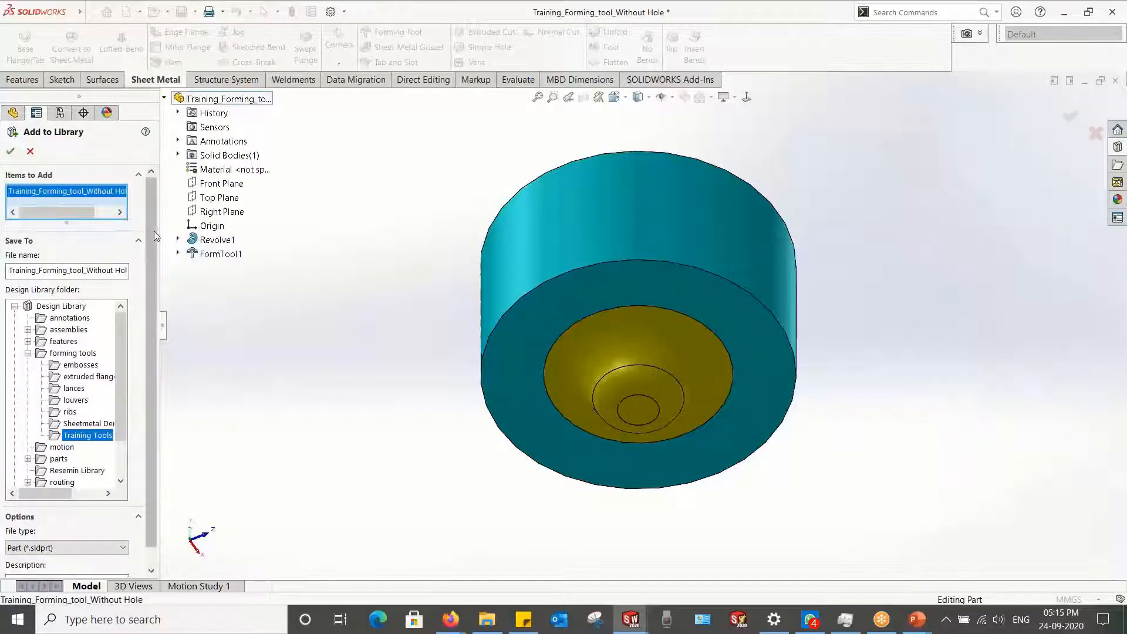
pyautogui.scroll(-1, 149, 283)
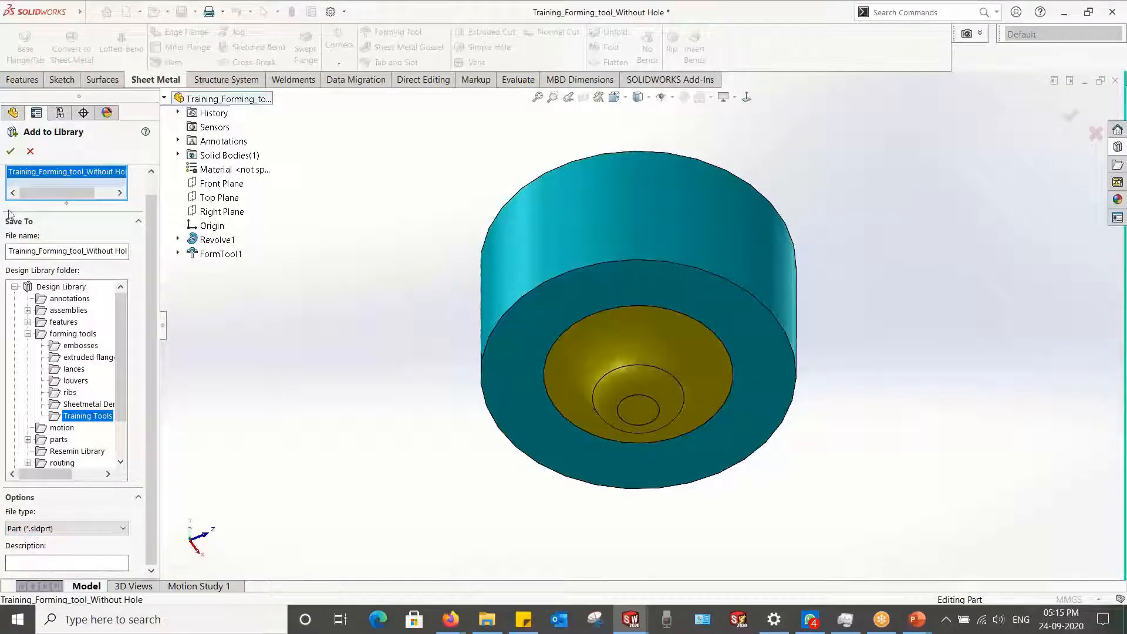
pyautogui.click(10, 150)
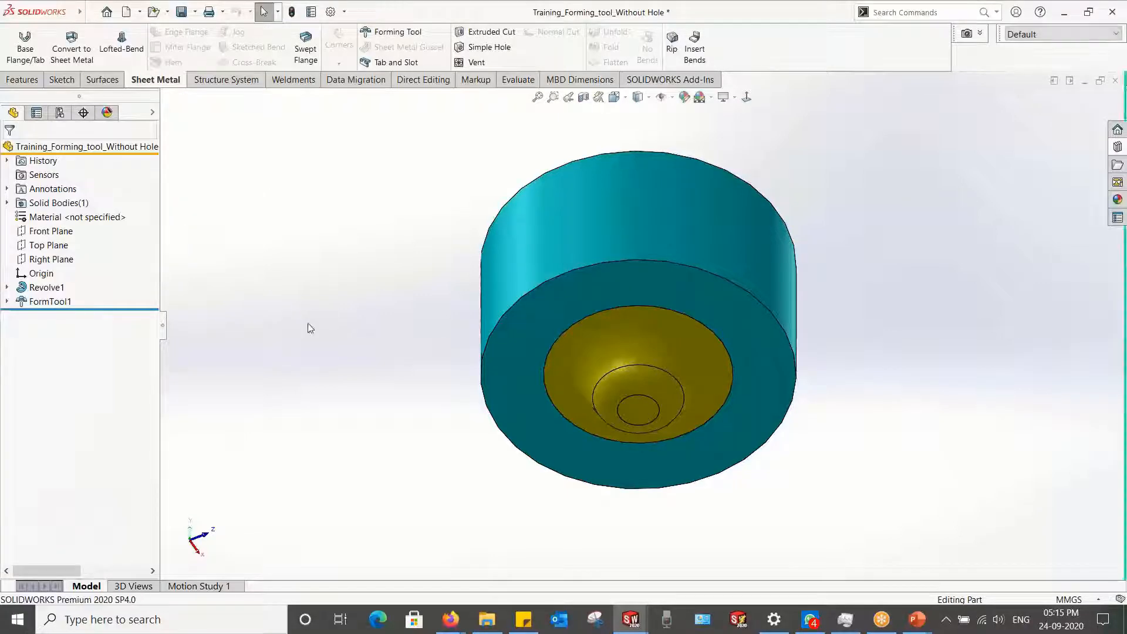
pyautogui.click(1115, 80)
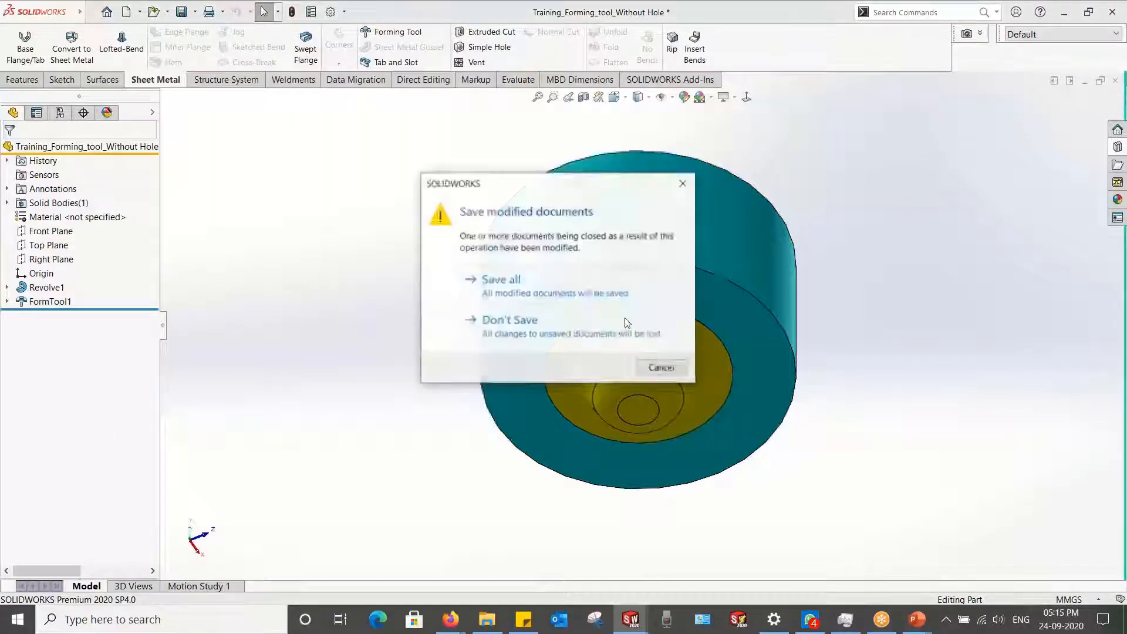
pyautogui.click(544, 286)
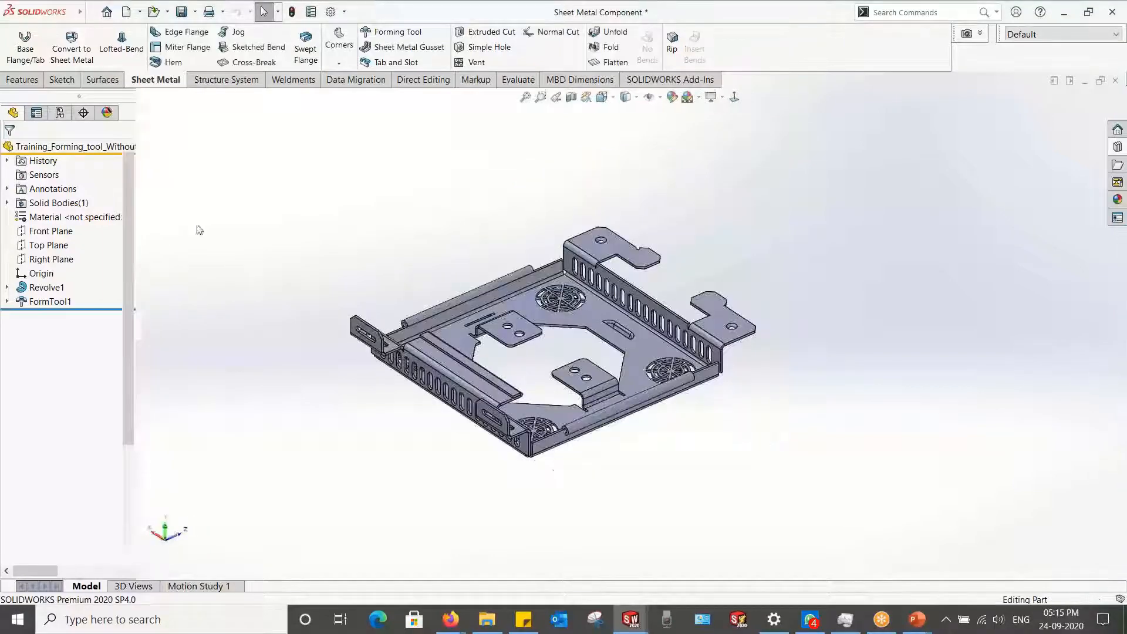
# Step: Place the with-hole forming tool from the Training Tools library folder on the base face, between the raised slot form and the neighbouring circular vent
pyautogui.scroll(-5, 575, 363)
pyautogui.scroll(4, 575, 363)
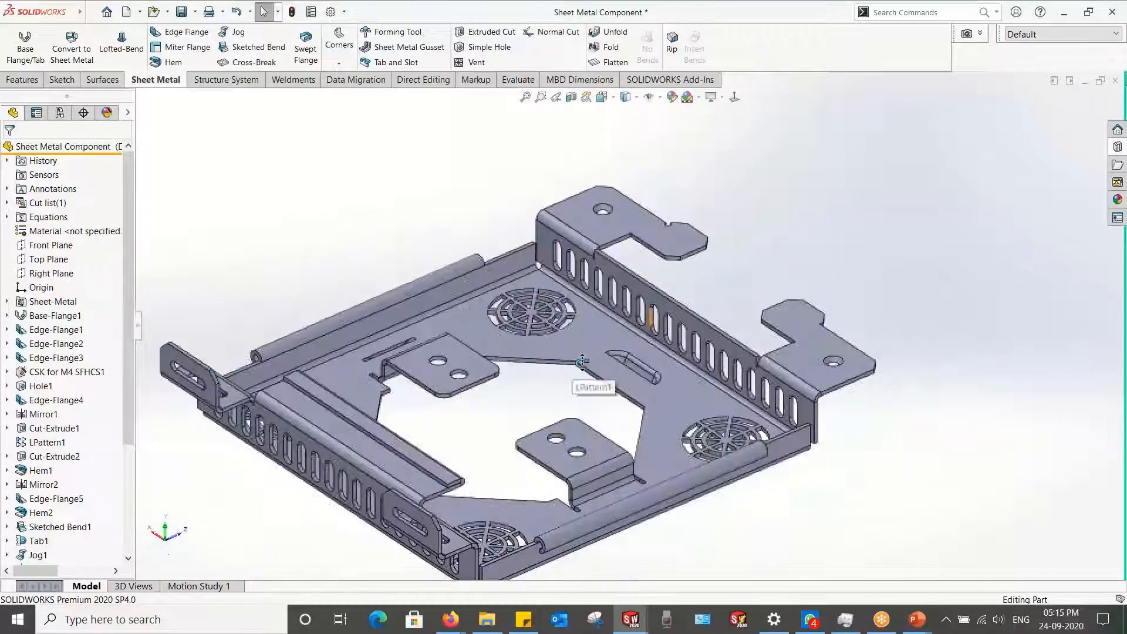
pyautogui.scroll(-10, 503, 346)
pyautogui.scroll(3, 411, 289)
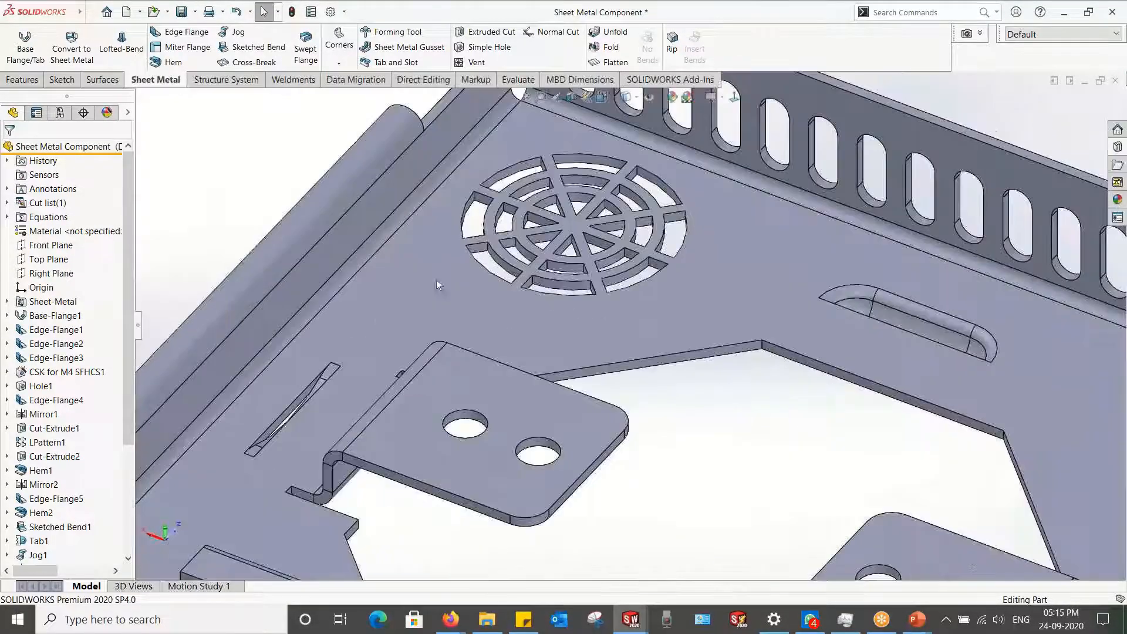
pyautogui.click(1118, 148)
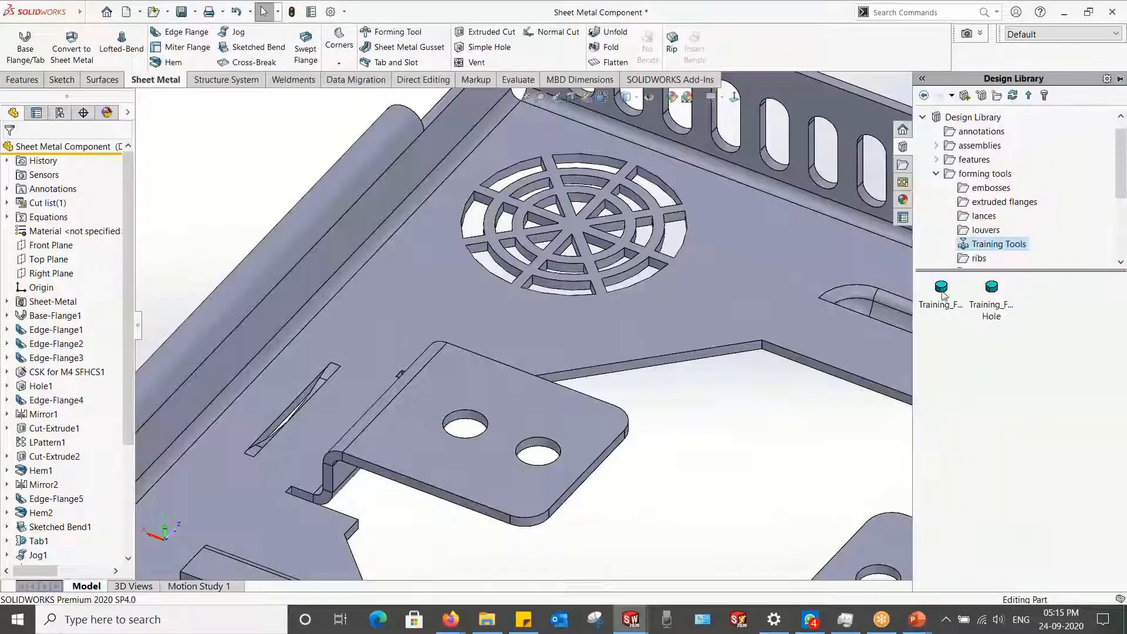
pyautogui.moveTo(943, 293); pyautogui.dragTo(563, 327)
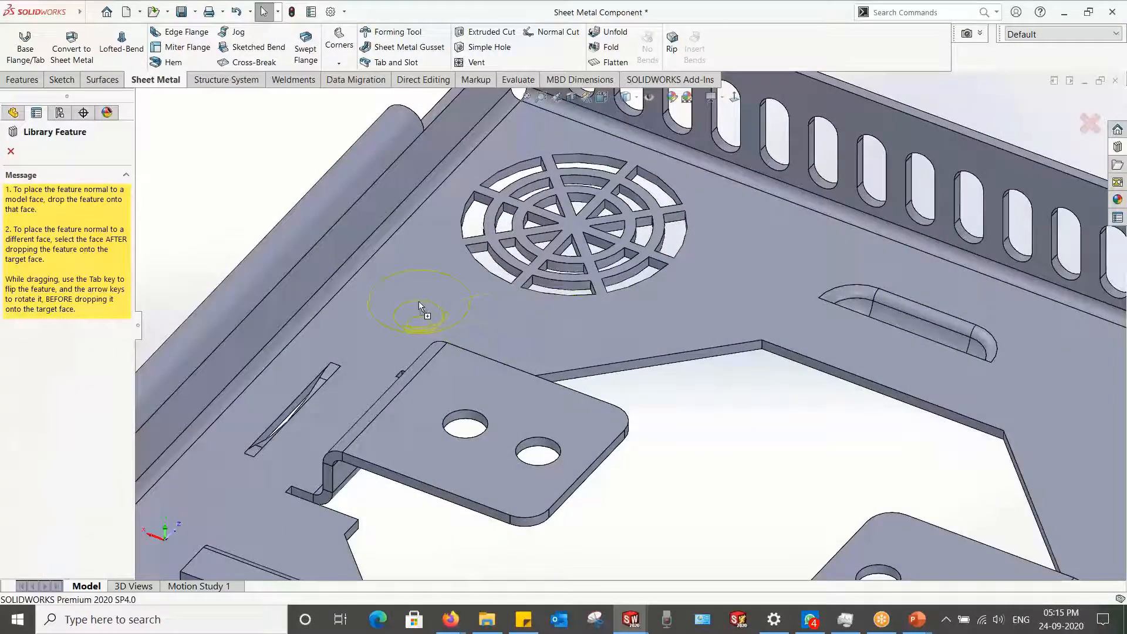
pyautogui.moveTo(419, 303); pyautogui.dragTo(750, 262)
pyautogui.moveTo(750, 264); pyautogui.dragTo(732, 242, button='middle')
pyautogui.press('Return')
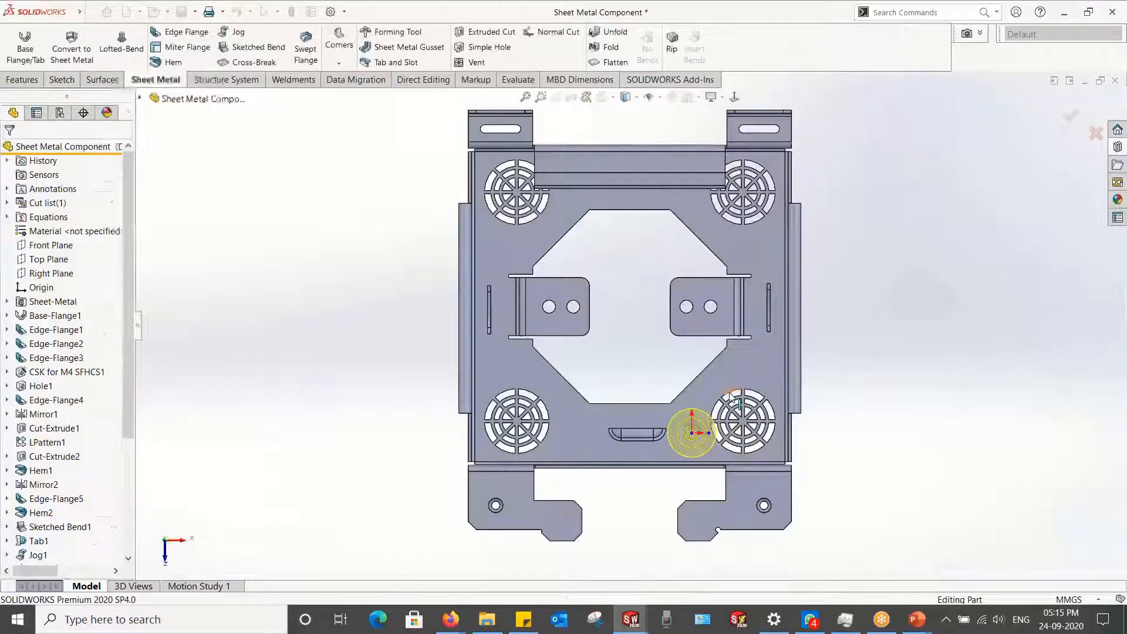
# Step: Place the Training_Forming_tool_Without Hole library tool on the base face, on the other side of the raised slot form
pyautogui.scroll(-8, 691, 403)
pyautogui.moveTo(691, 403); pyautogui.dragTo(845, 317, button='middle')
pyautogui.scroll(4, 984, 198)
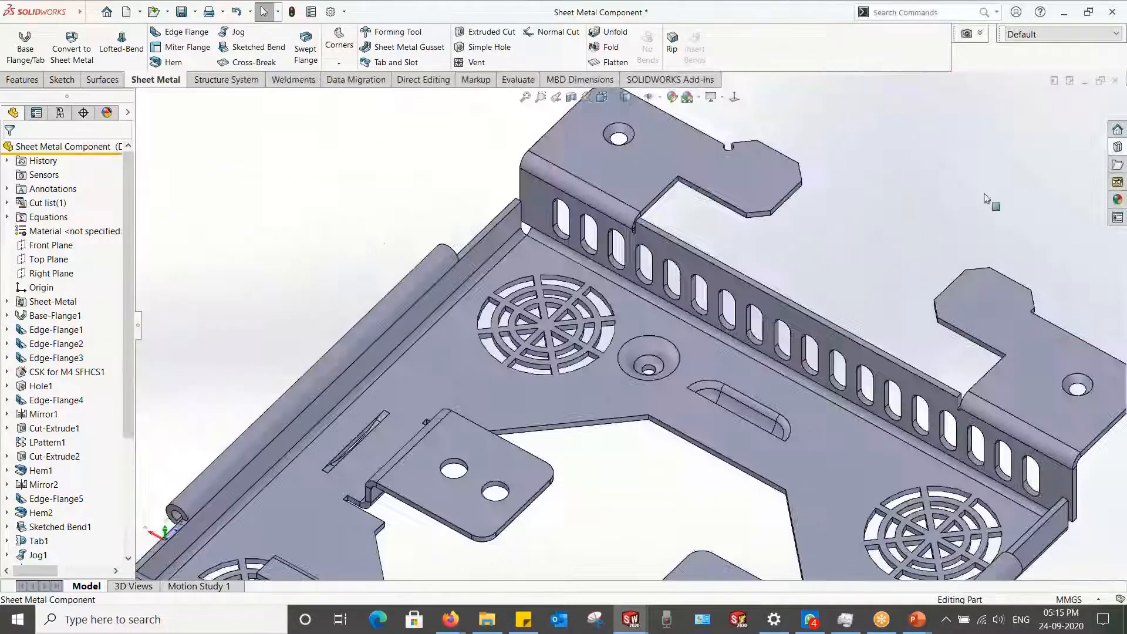
pyautogui.click(1118, 147)
pyautogui.scroll(5, 593, 379)
pyautogui.scroll(-8, 593, 379)
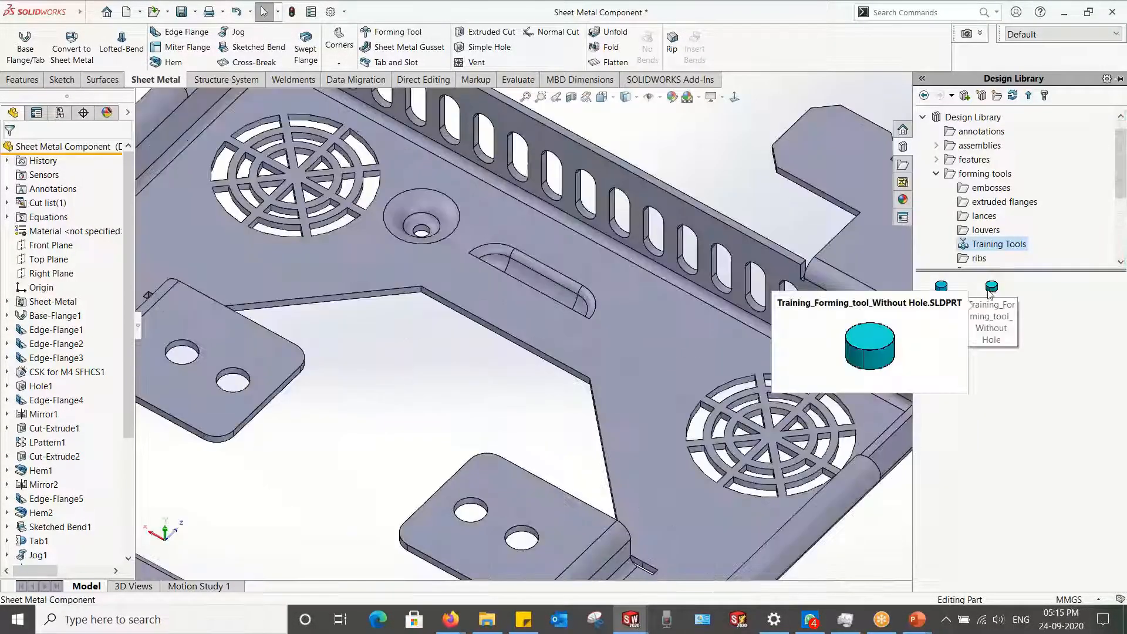
pyautogui.moveTo(991, 293); pyautogui.dragTo(659, 350)
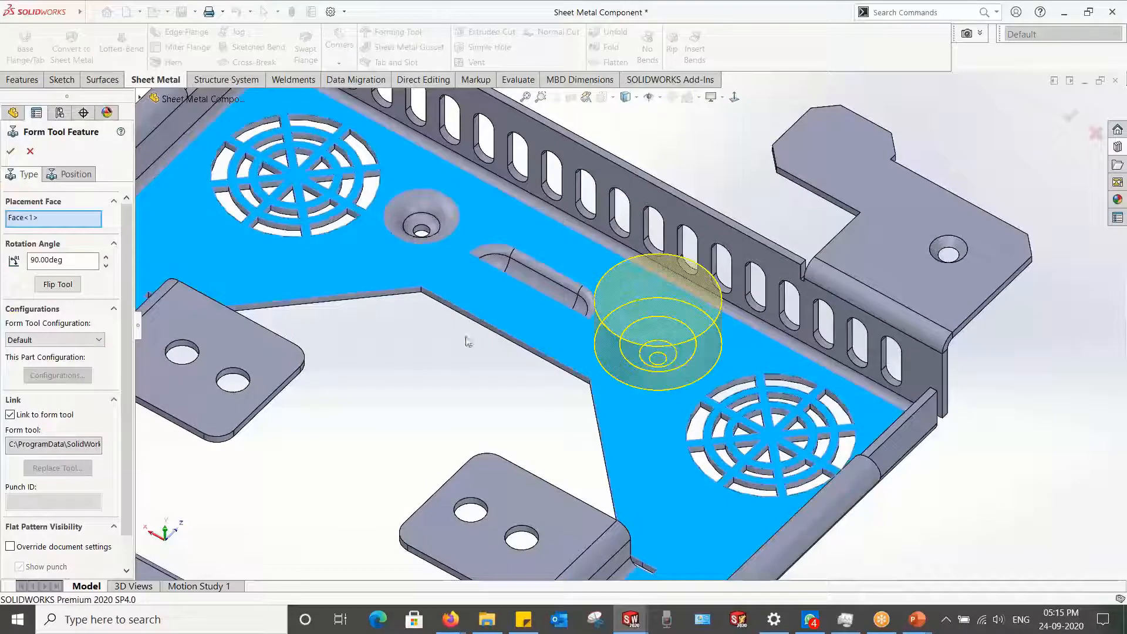
pyautogui.click(11, 151)
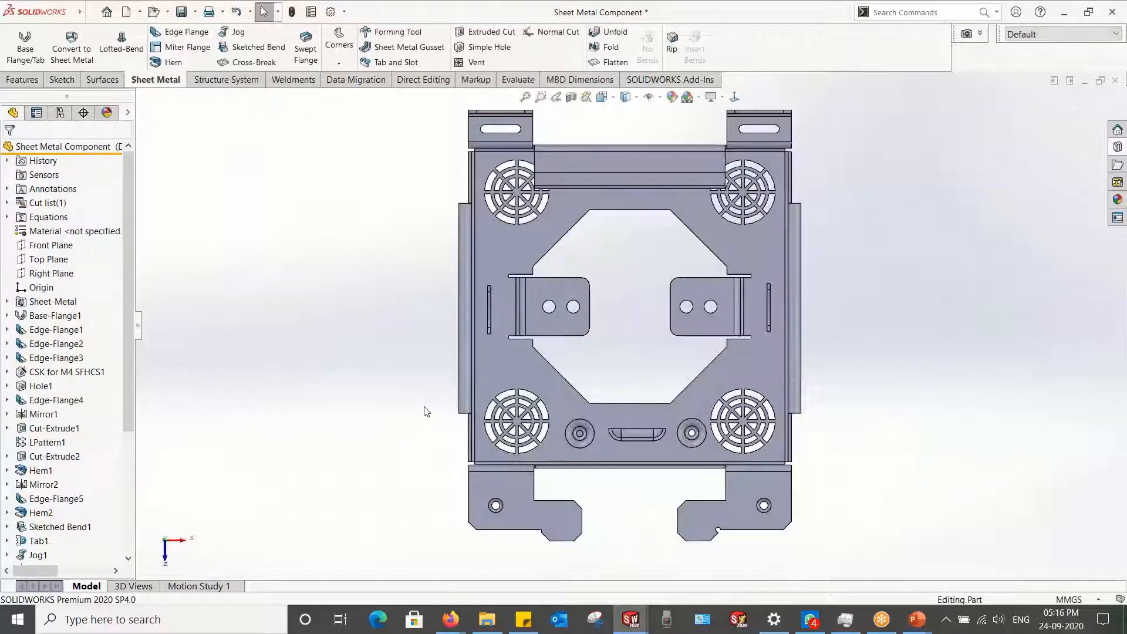
# Step: Return the model to the isometric view, save Sheet Metal Component and switch to its flat pattern drawing
pyautogui.hotkey('ctrl', '7')
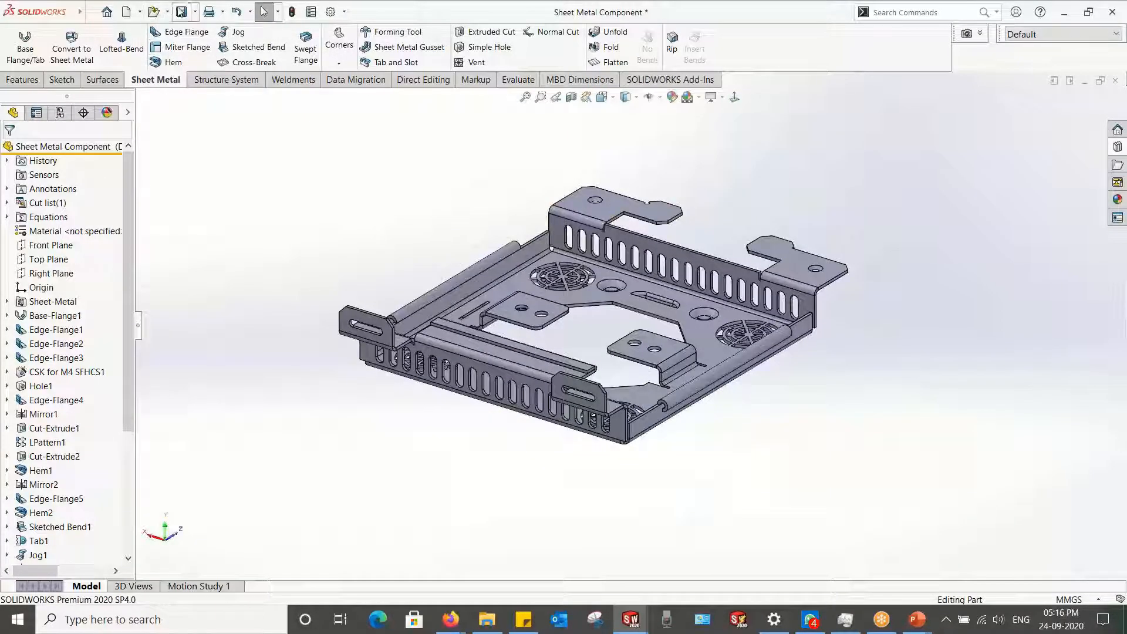
pyautogui.click(181, 12)
pyautogui.click(489, 246)
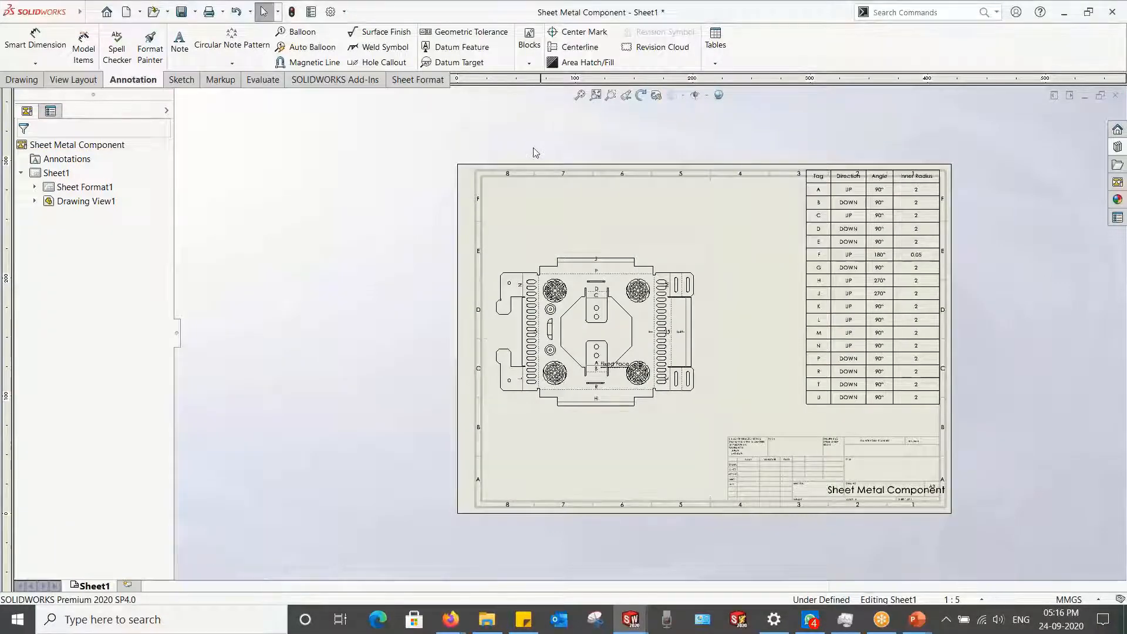
# Step: Examine how the two new forming tool features are represented in the flat pattern drawing view
pyautogui.scroll(-5, 506, 267)
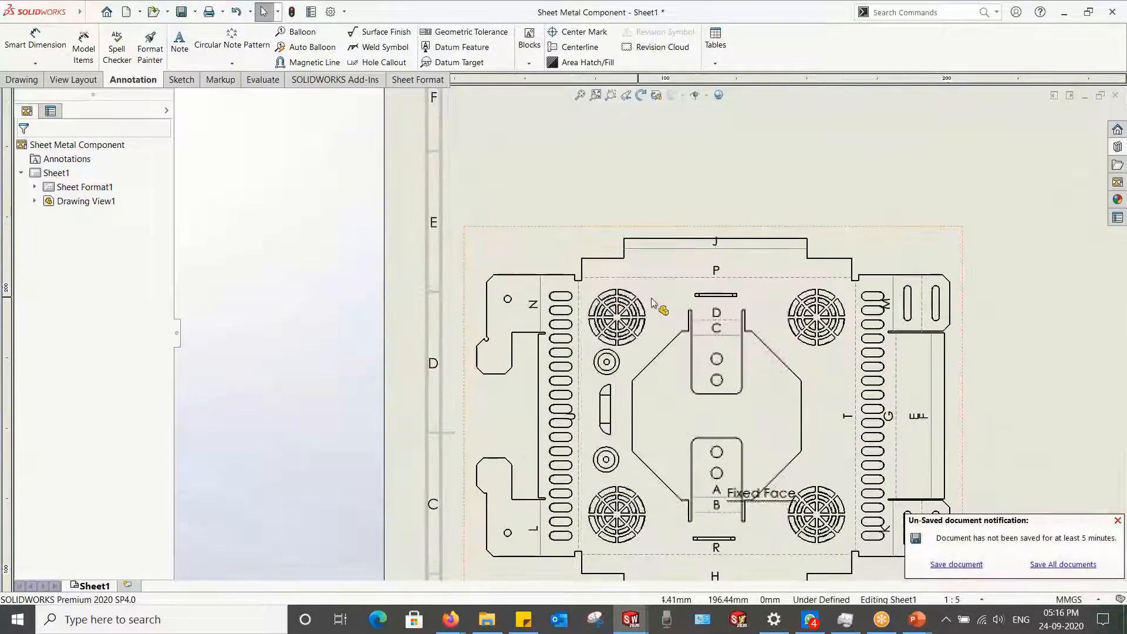
pyautogui.scroll(5, 640, 344)
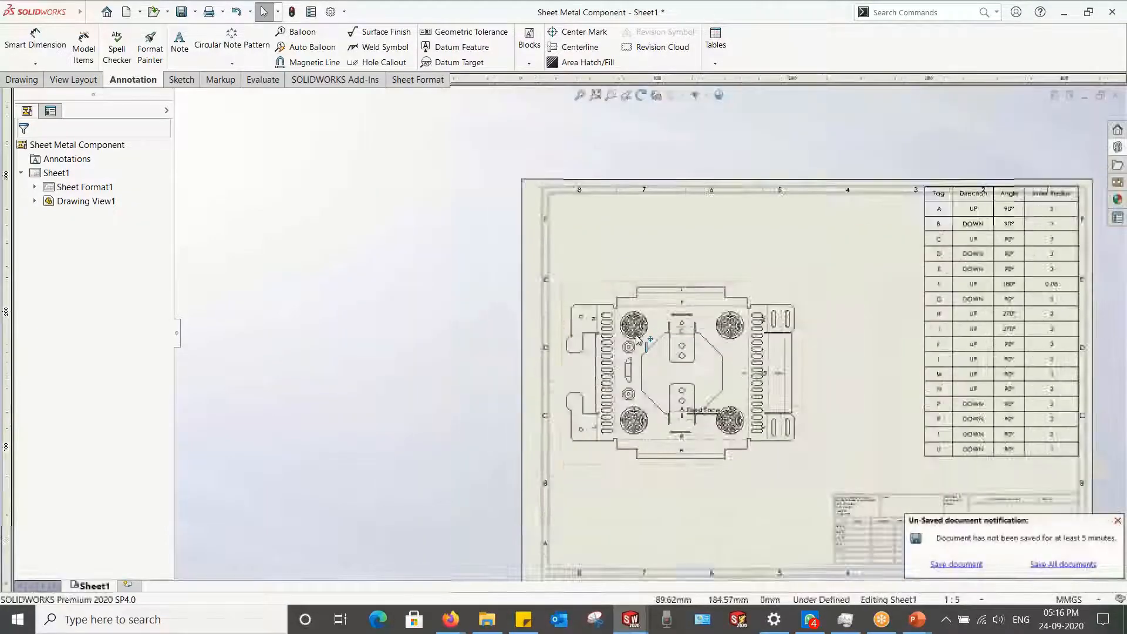
pyautogui.scroll(-3, 652, 369)
pyautogui.click(639, 302)
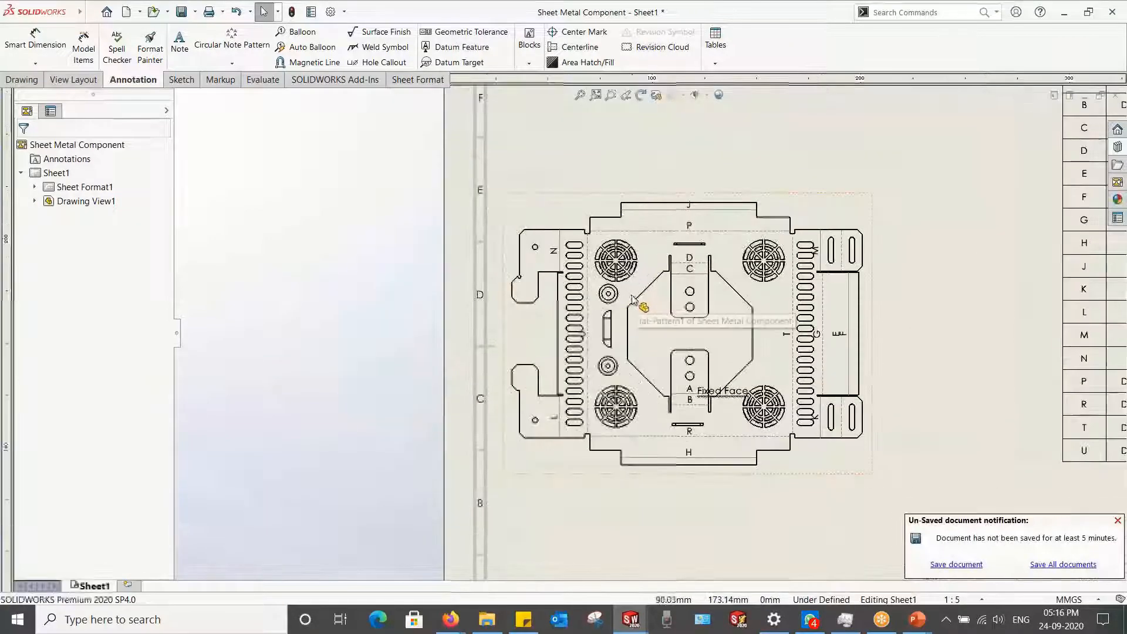
pyautogui.scroll(-1, 634, 297)
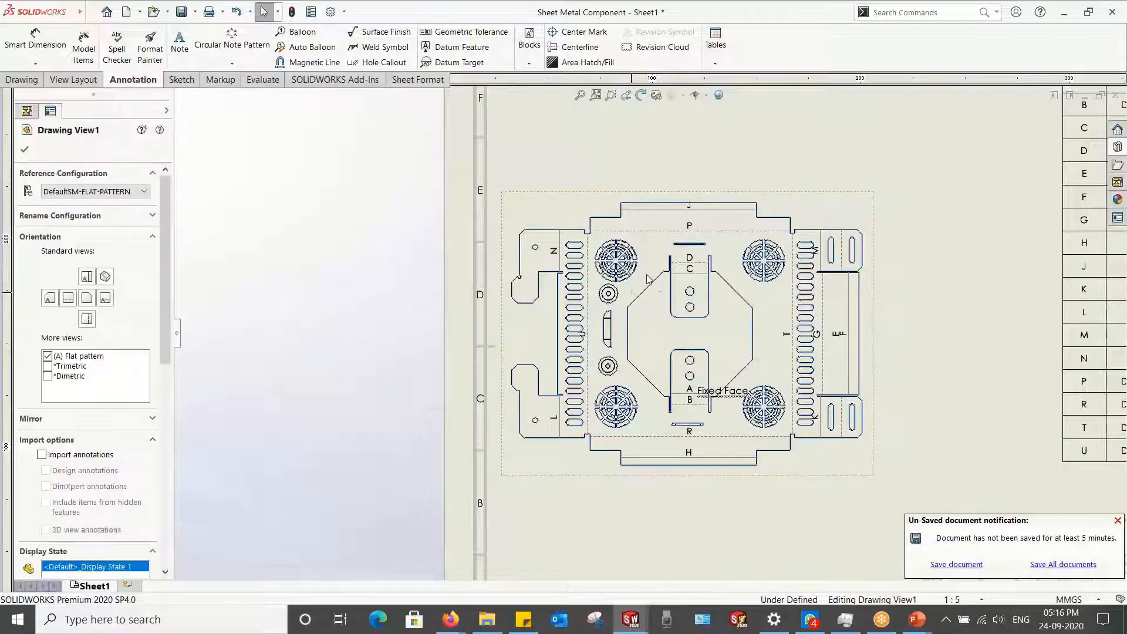
pyautogui.scroll(2, 649, 332)
pyautogui.scroll(-2, 810, 346)
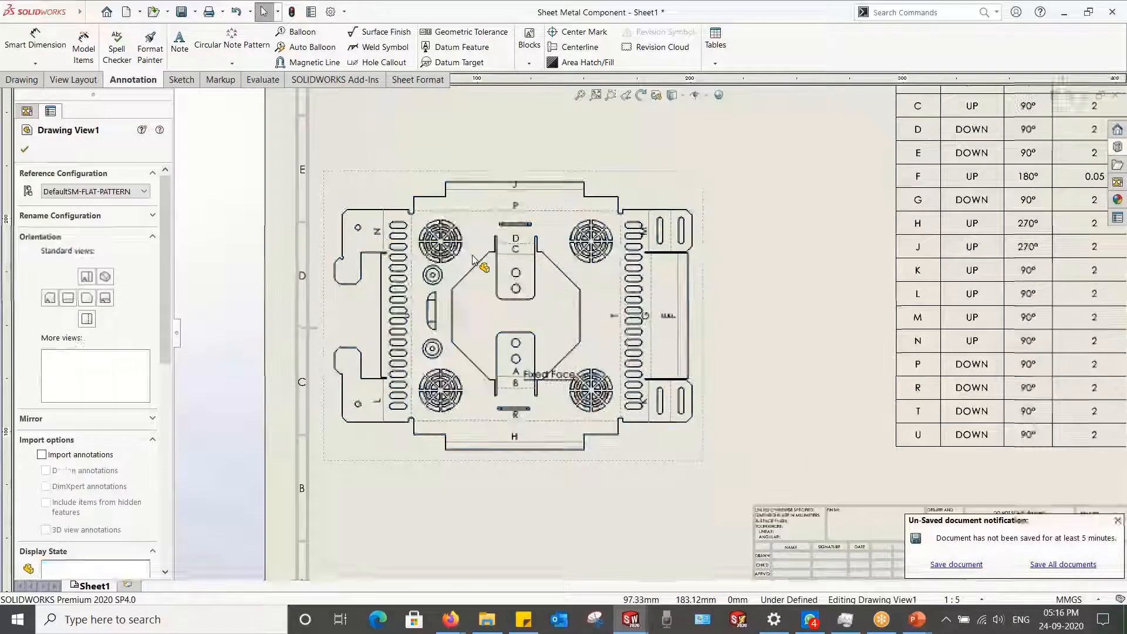
pyautogui.scroll(2, 492, 129)
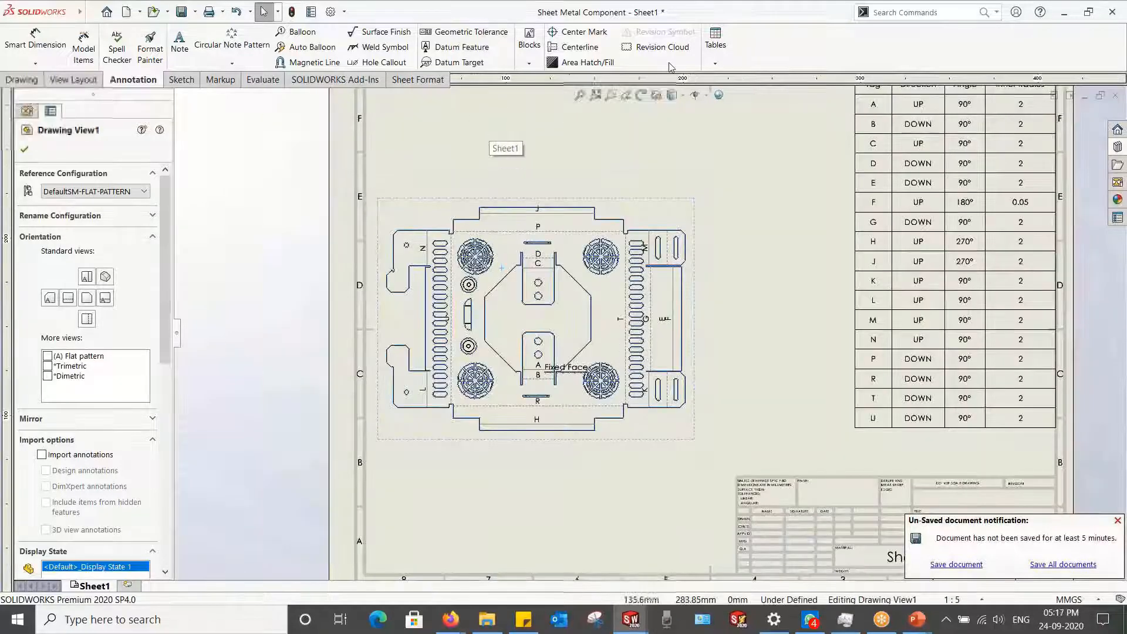
pyautogui.click(714, 61)
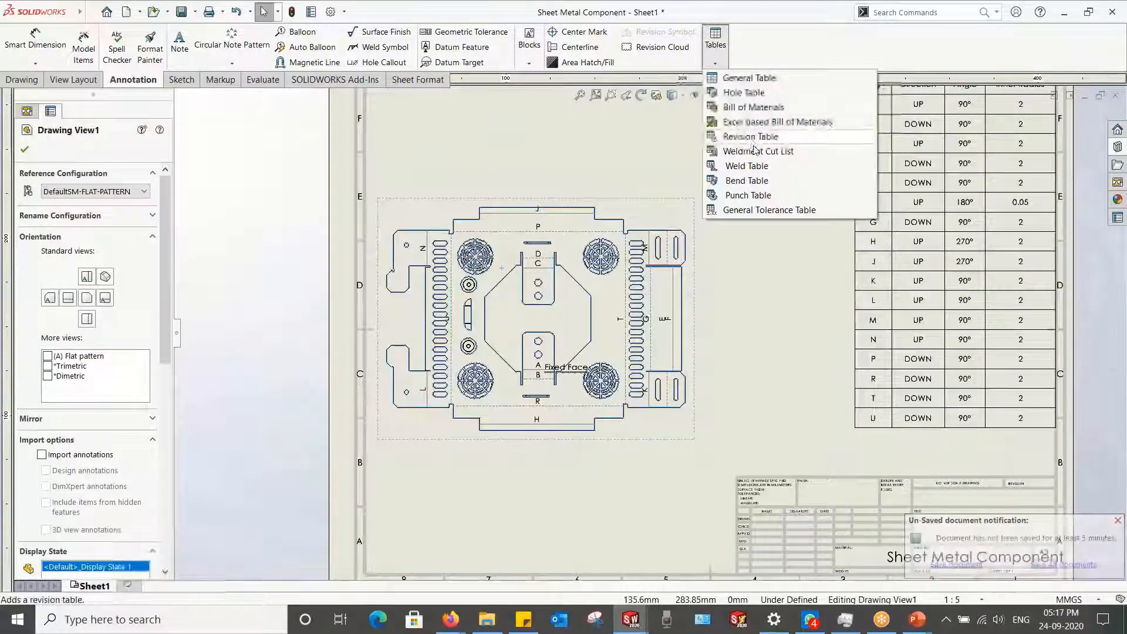
pyautogui.click(752, 195)
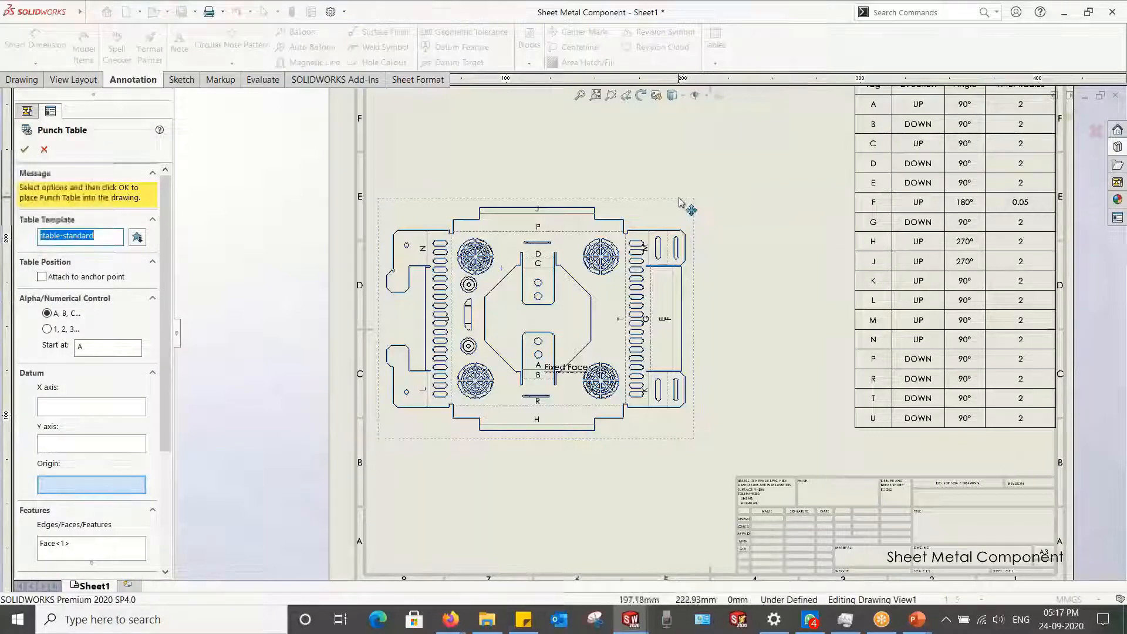
pyautogui.scroll(-2, 352, 296)
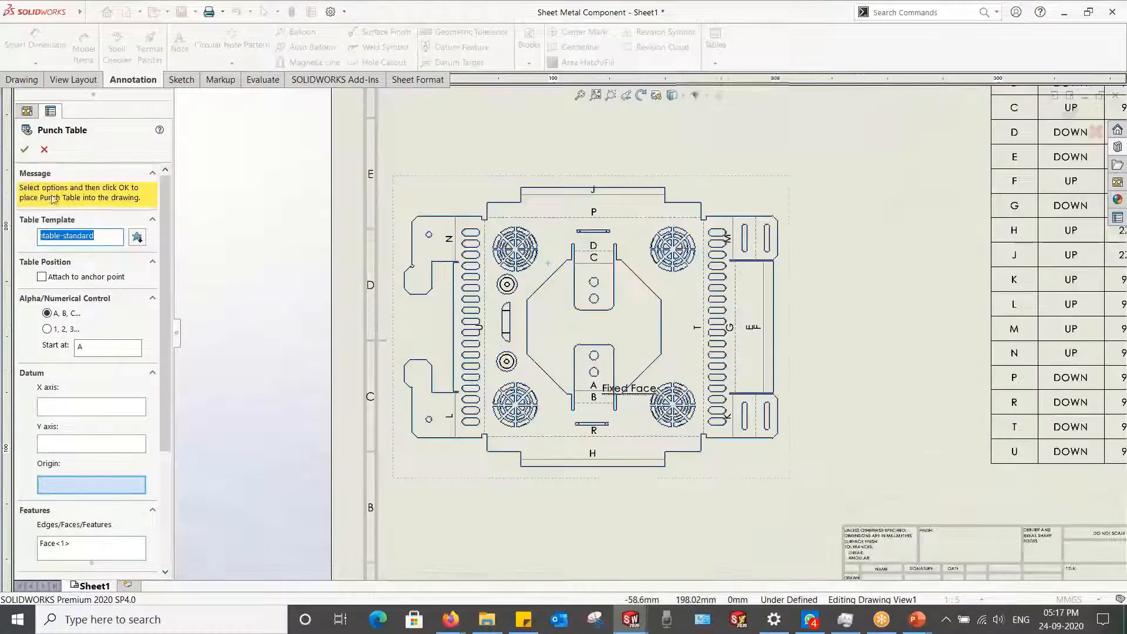
pyautogui.click(45, 150)
# Step: Create a projected view of the flat pattern and place it directly above the existing view
pyautogui.scroll(-5, 600, 193)
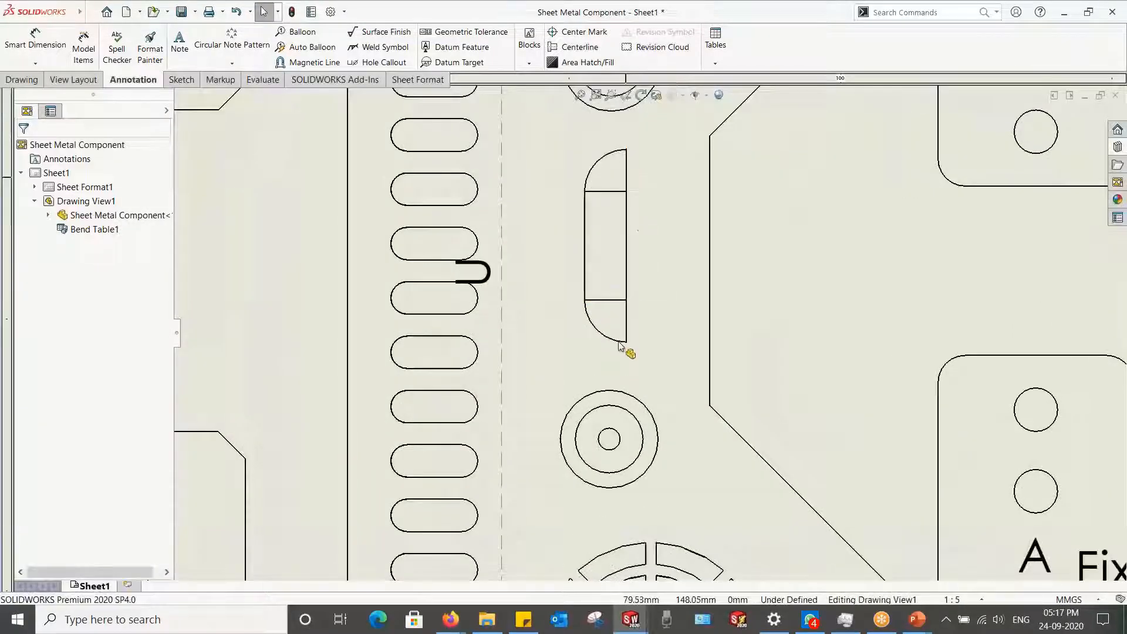
pyautogui.scroll(10, 611, 269)
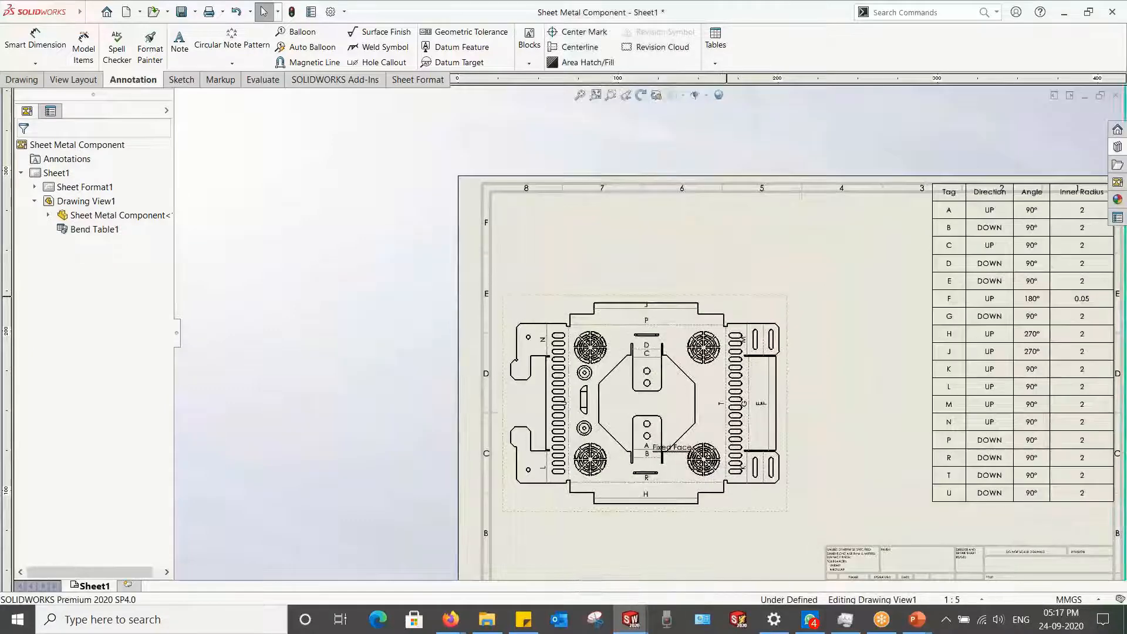
pyautogui.click(734, 299)
pyautogui.click(794, 244)
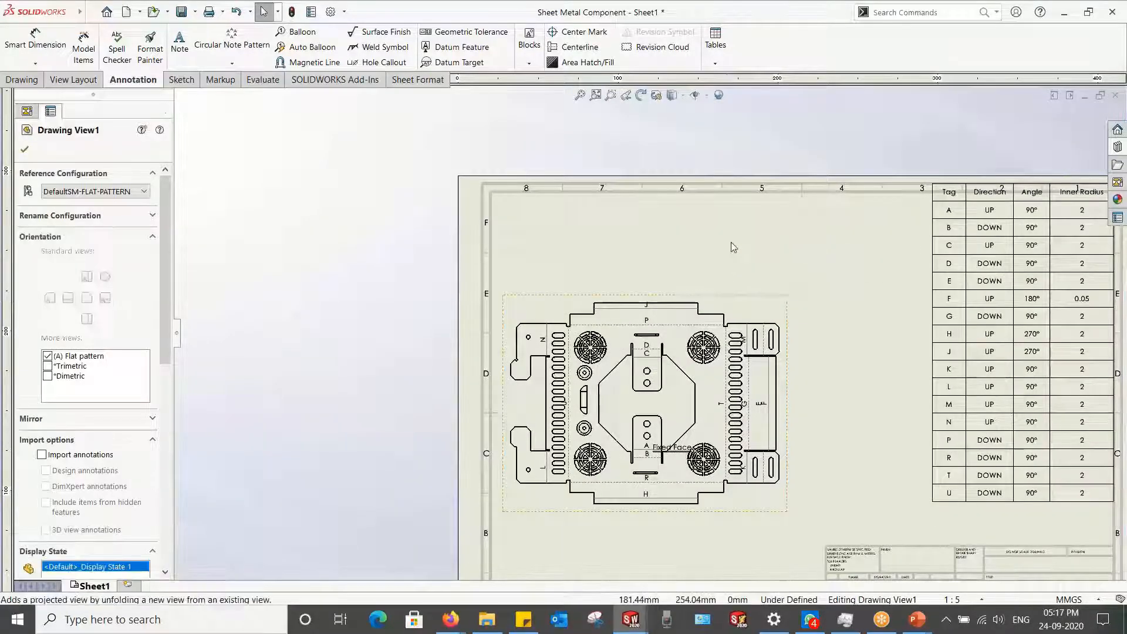
pyautogui.click(674, 245)
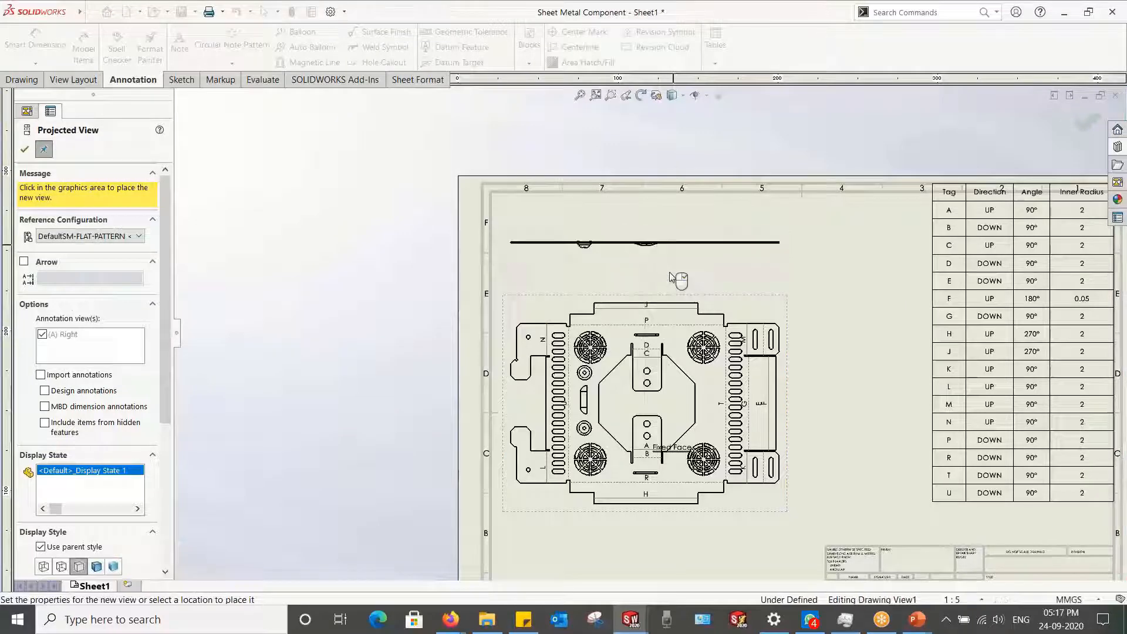
pyautogui.click(24, 149)
# Step: Inspect the formed punch profiles in the new projected view and compare them with the whole drawing sheet
pyautogui.scroll(-3, 604, 248)
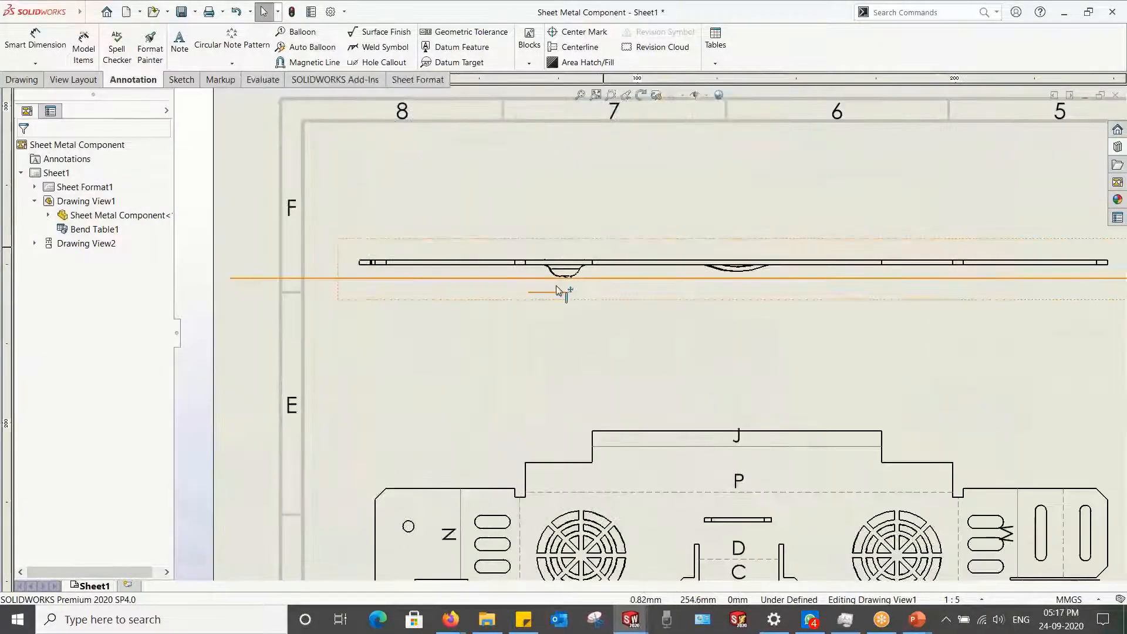
pyautogui.scroll(-5, 558, 290)
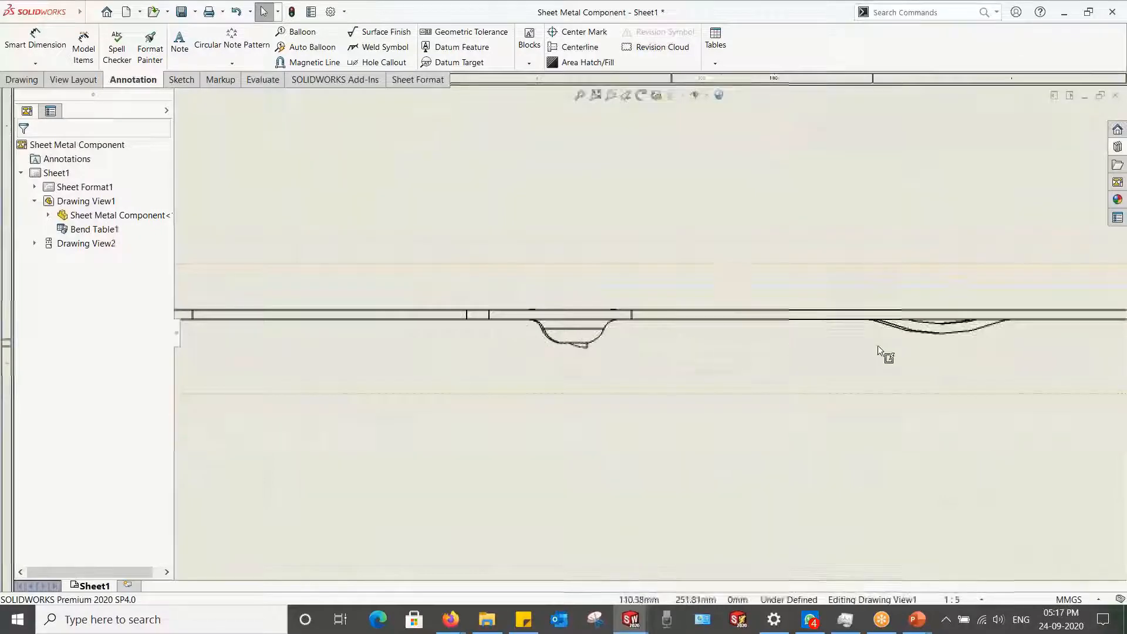
pyautogui.scroll(-2, 878, 345)
pyautogui.scroll(5, 834, 329)
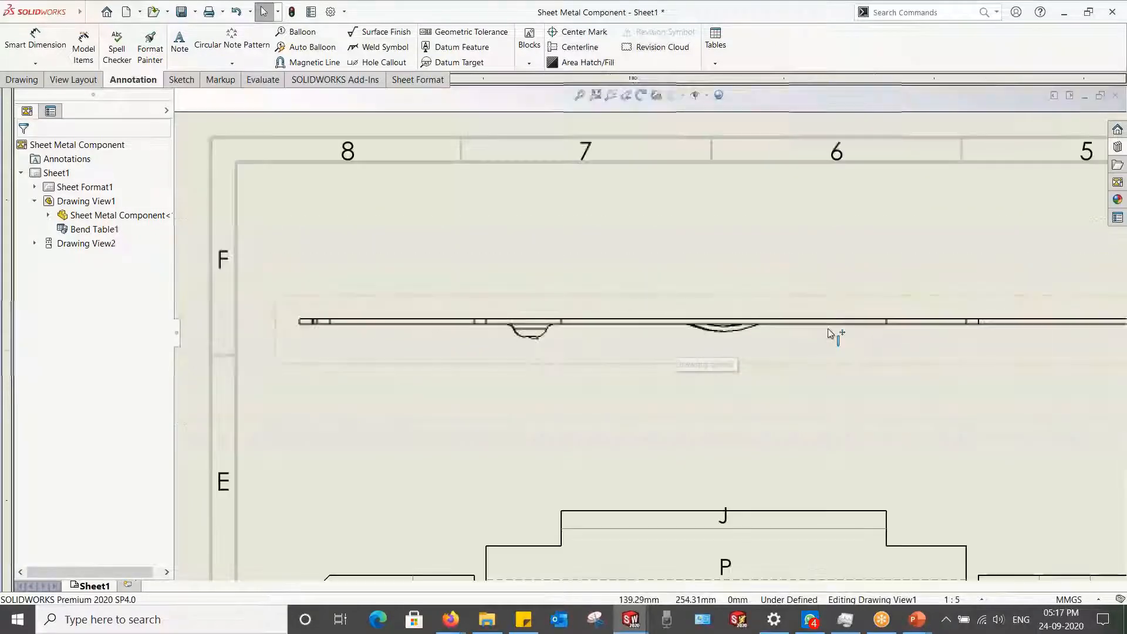
pyautogui.scroll(8, 745, 348)
pyautogui.scroll(-2, 671, 426)
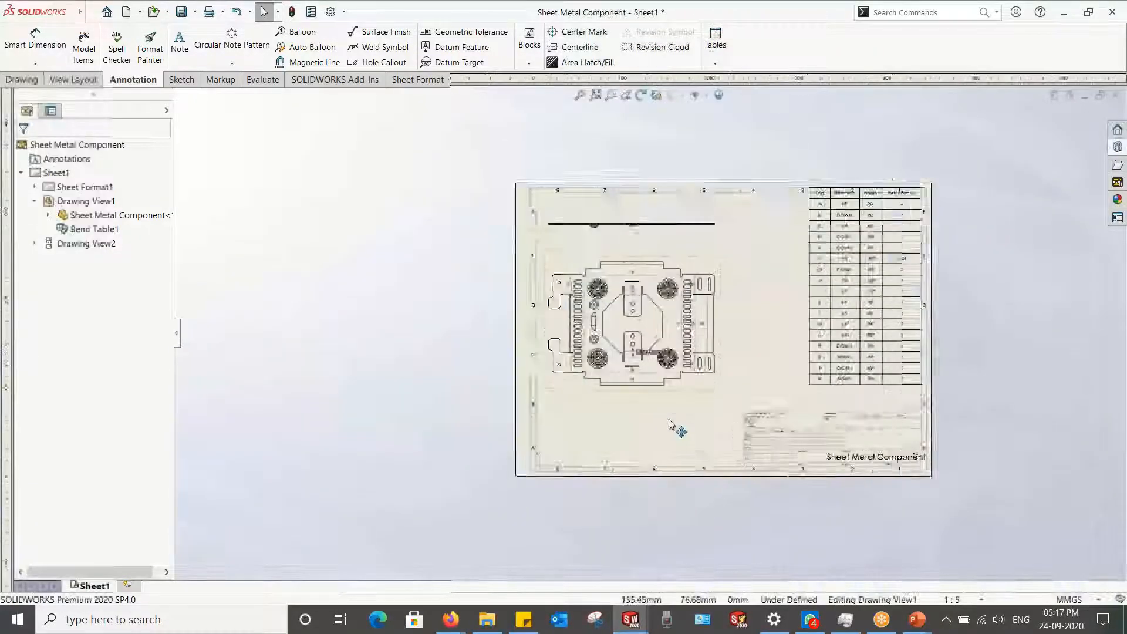
pyautogui.scroll(-1, 671, 424)
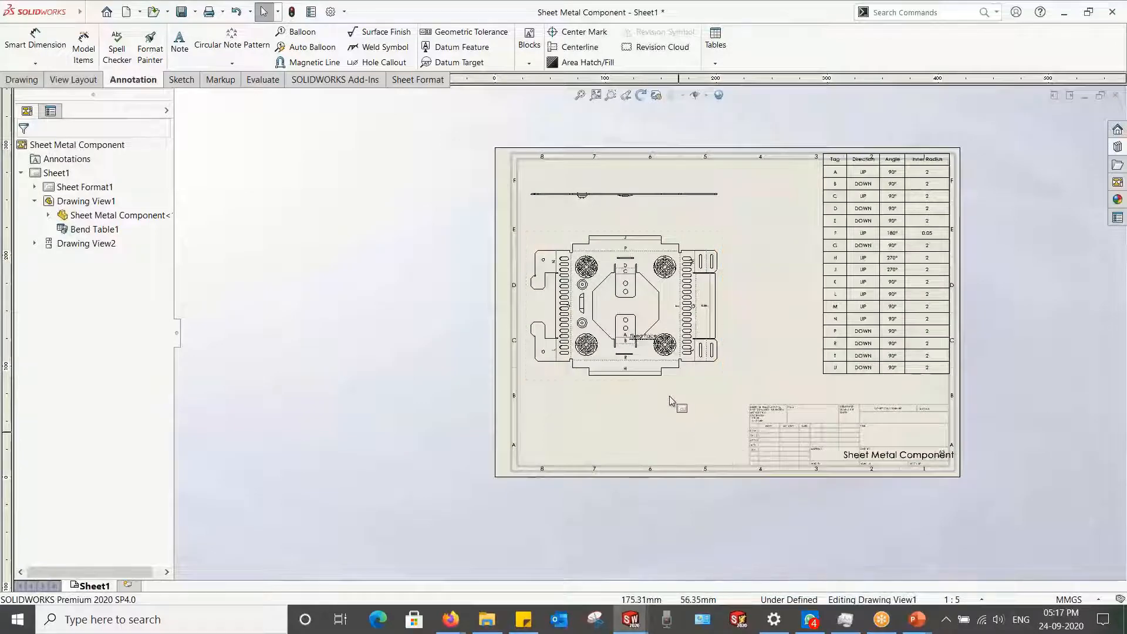
# Step: Start a punch table for the flat pattern view, using the lower-left corner's horizontal edge as X axis and vertical edge as Y axis
pyautogui.scroll(-3, 633, 276)
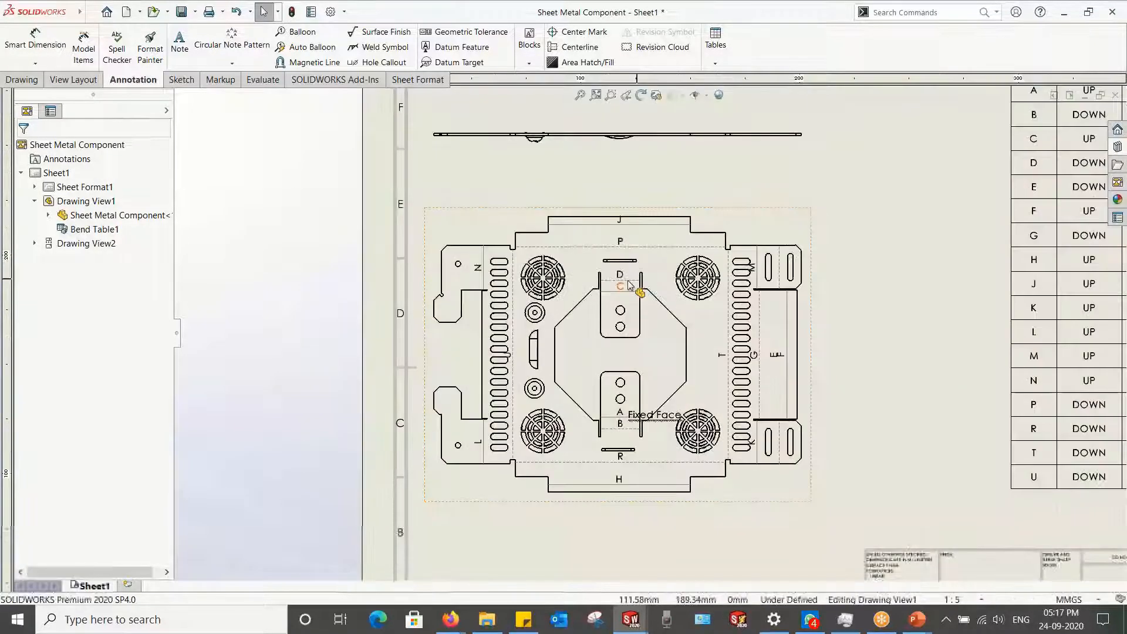
pyautogui.click(580, 282)
pyautogui.click(715, 62)
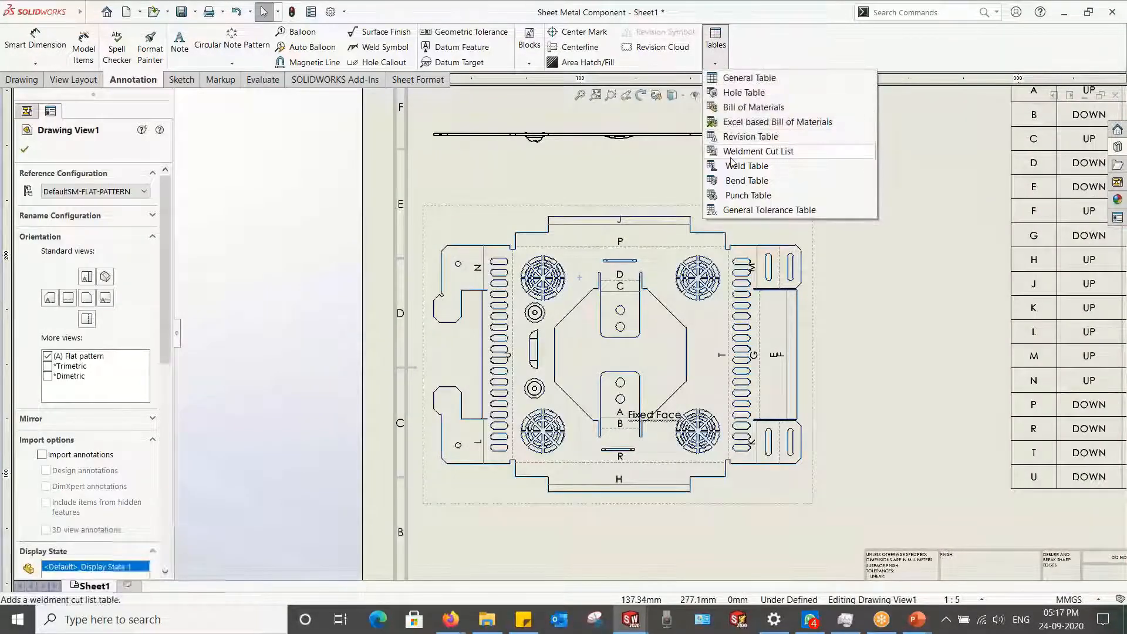
pyautogui.click(741, 195)
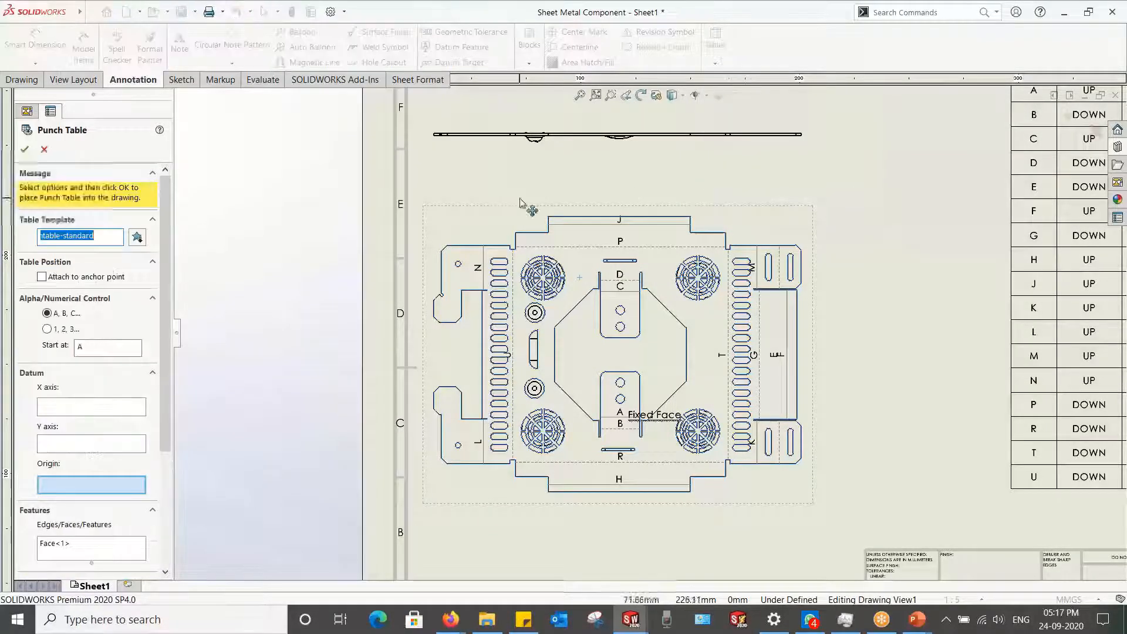
pyautogui.click(68, 407)
pyautogui.scroll(-3, 512, 470)
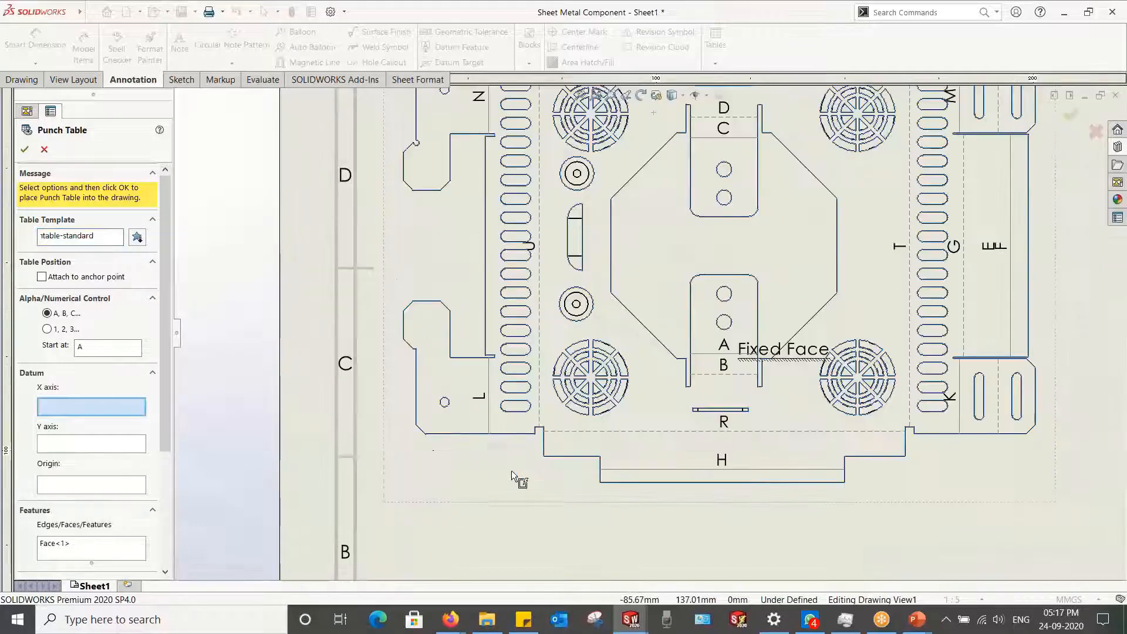
pyautogui.click(444, 436)
pyautogui.click(132, 450)
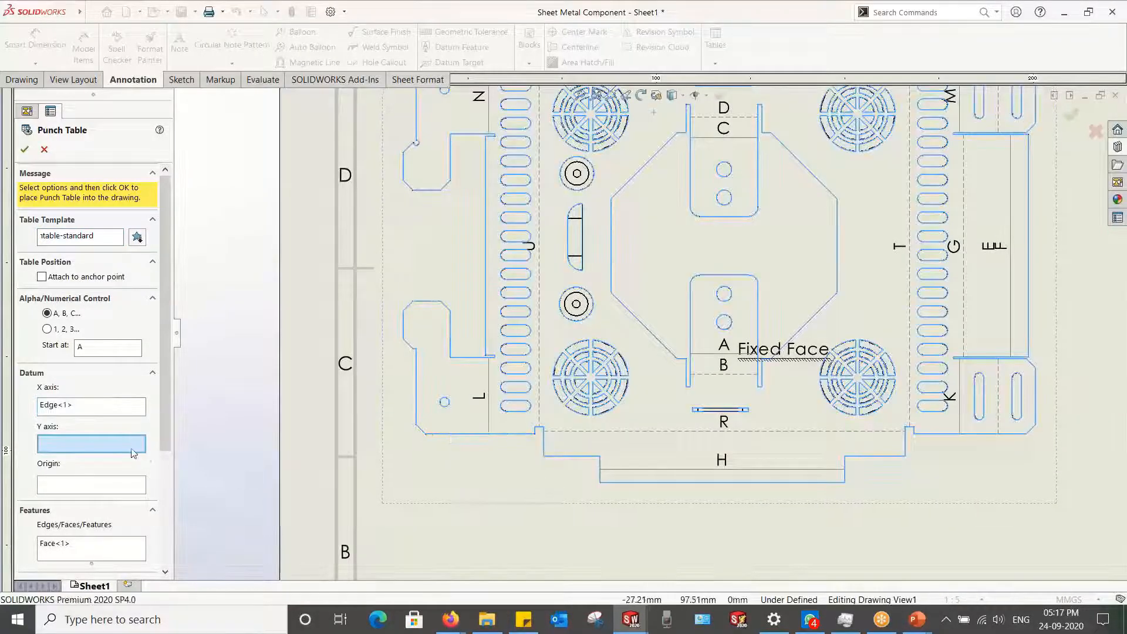
pyautogui.click(418, 404)
pyautogui.scroll(5, 646, 332)
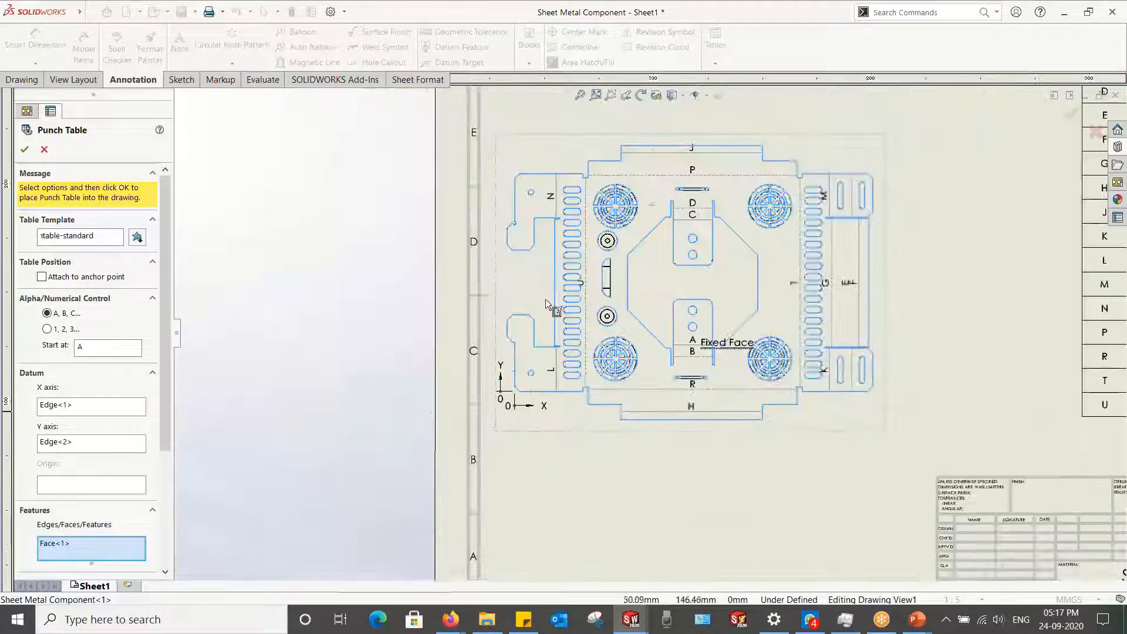
# Step: Accept the punch table settings and place the table outside the sheet, beside its left border
pyautogui.click(24, 149)
pyautogui.scroll(3, 354, 196)
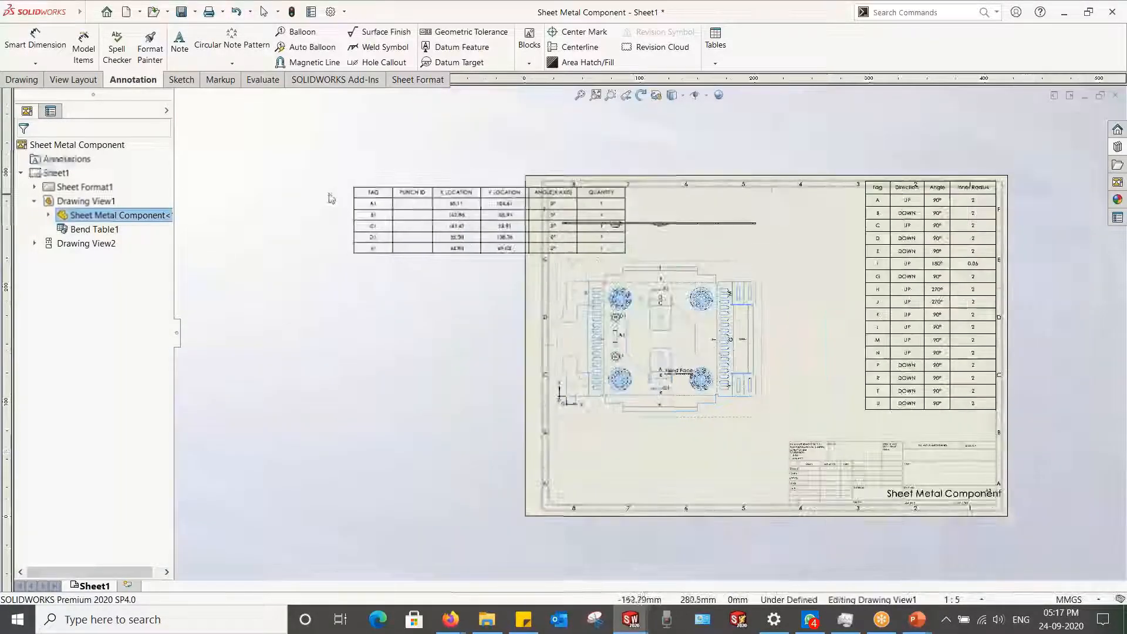
pyautogui.click(242, 182)
# Step: Examine the punch tags on the flat pattern and the matching location, angle and quantity entries in the punch table
pyautogui.scroll(-5, 556, 336)
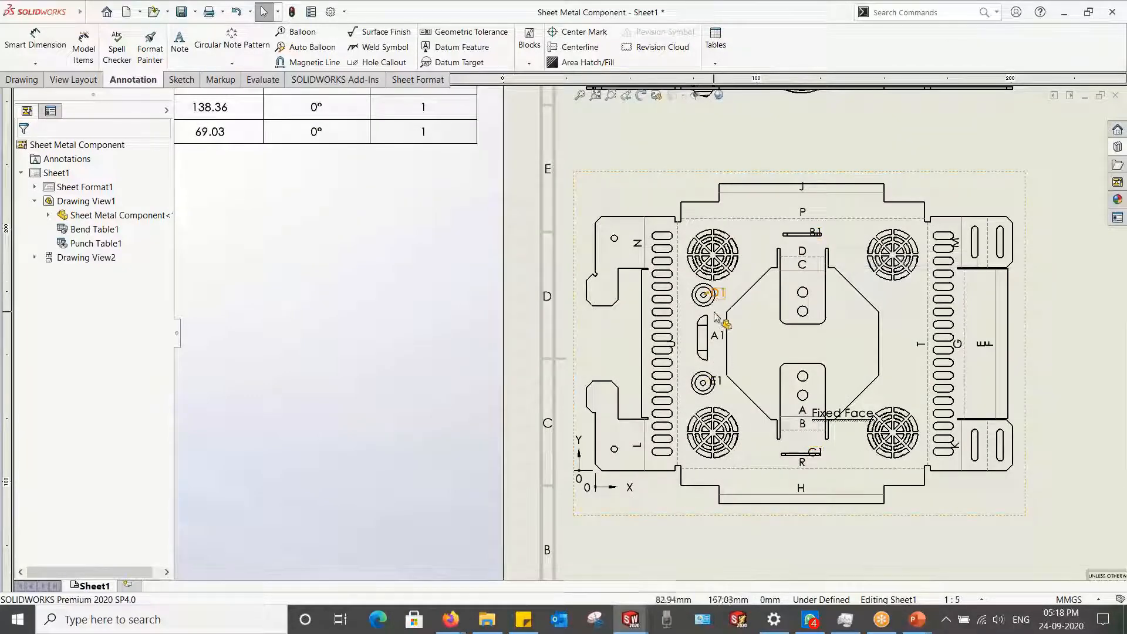
pyautogui.scroll(5, 755, 382)
pyautogui.scroll(-4, 468, 234)
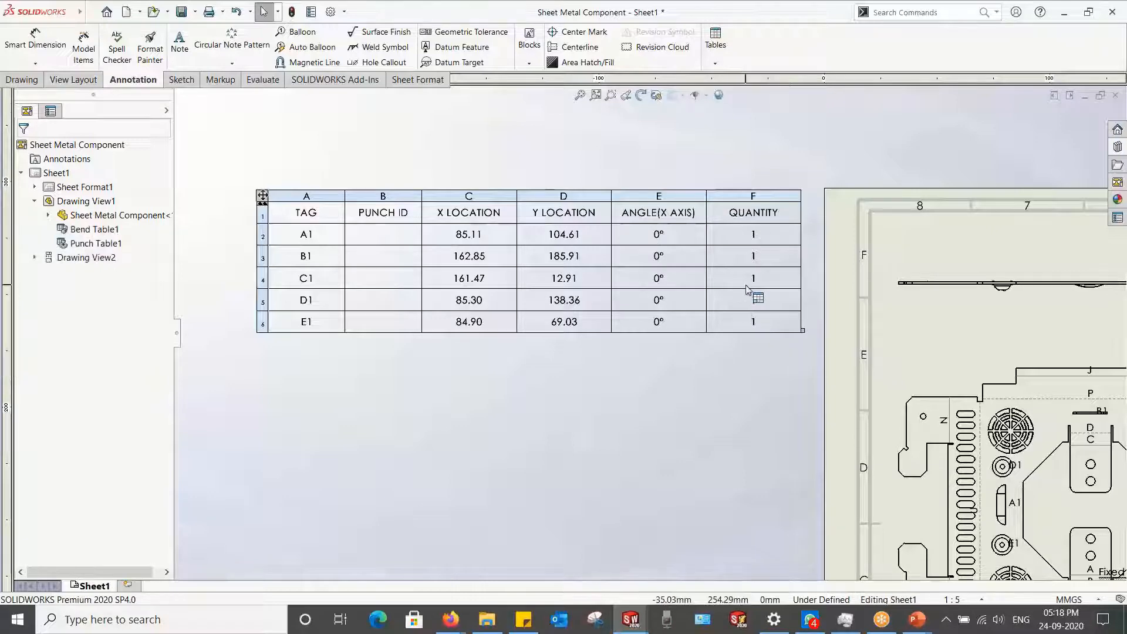
pyautogui.scroll(5, 747, 289)
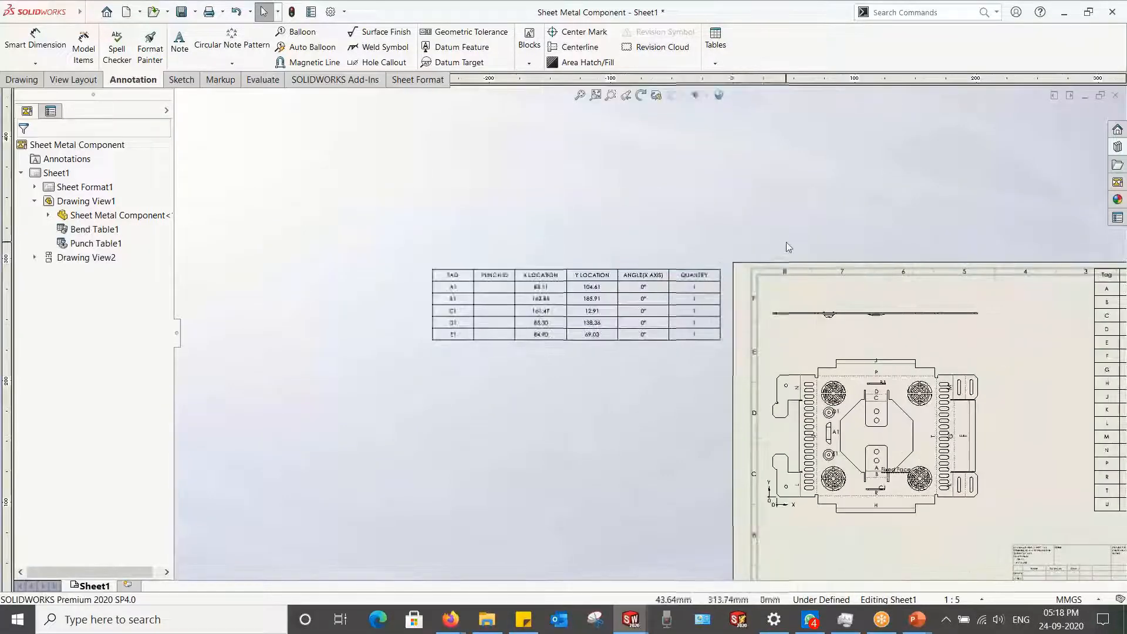
pyautogui.scroll(-3, 787, 242)
pyautogui.scroll(4, 617, 322)
pyautogui.scroll(-3, 387, 327)
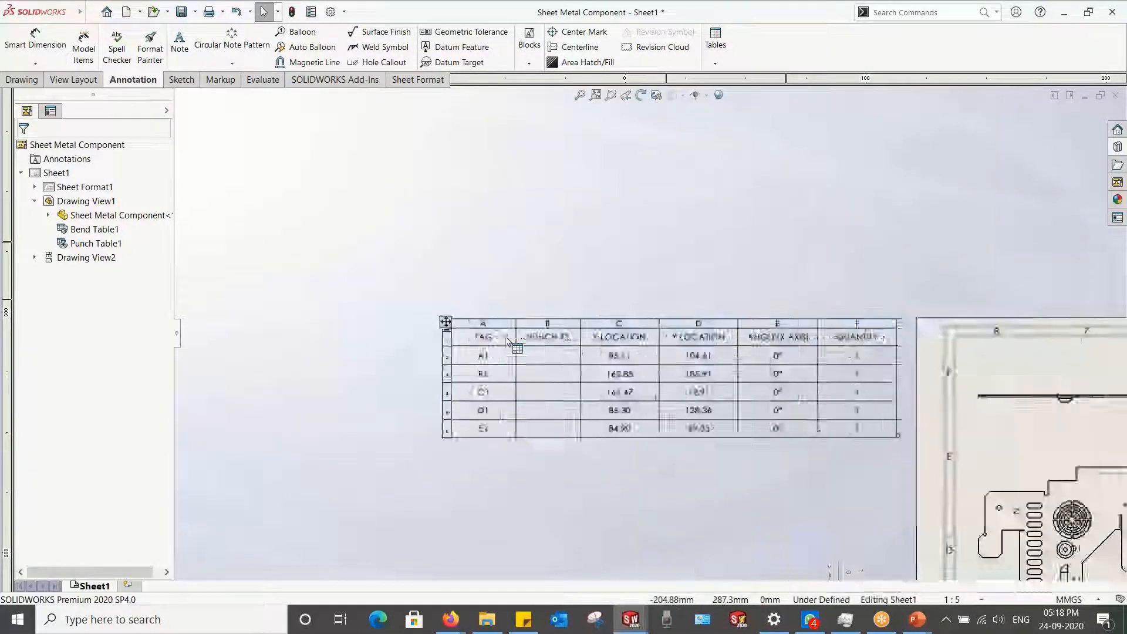
pyautogui.scroll(-2, 506, 340)
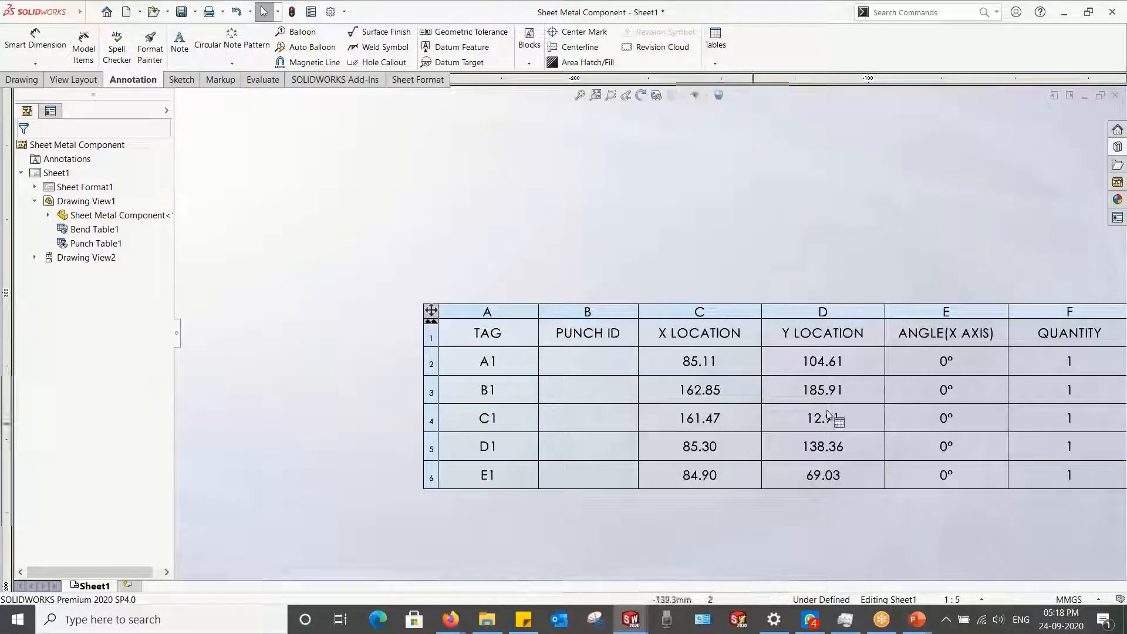
pyautogui.press('f')
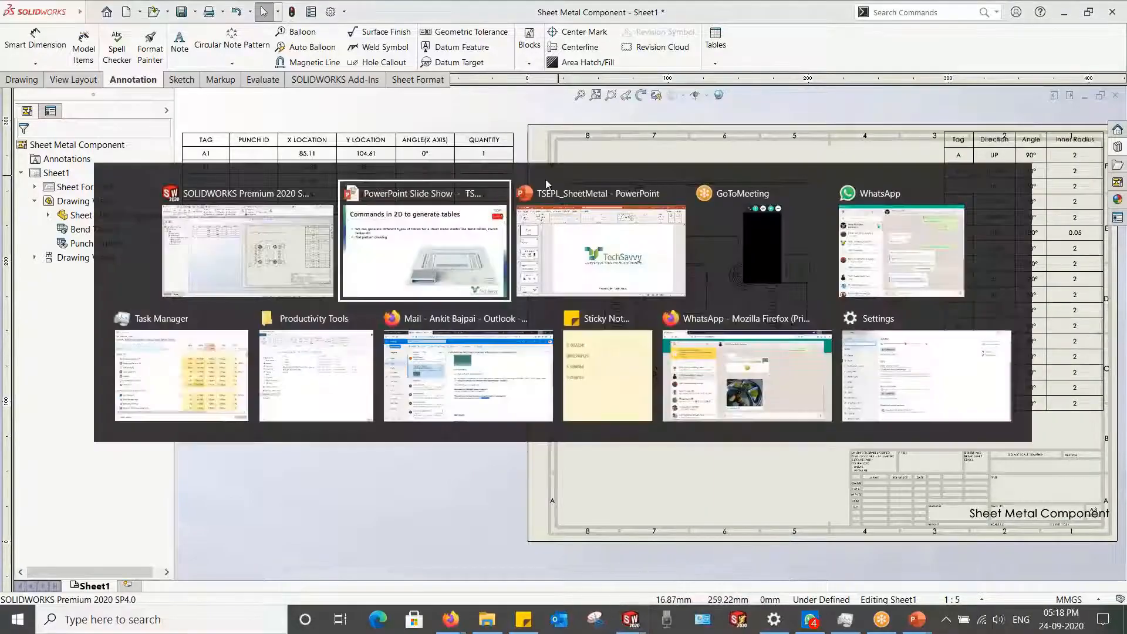
# Step: Switch to the PowerPoint slide show, advance it to the Top Down Assembly for Sheet Metal slide and return to SOLIDWORKS
pyautogui.hotkey('alt', 'Tab')
pyautogui.click(546, 258)
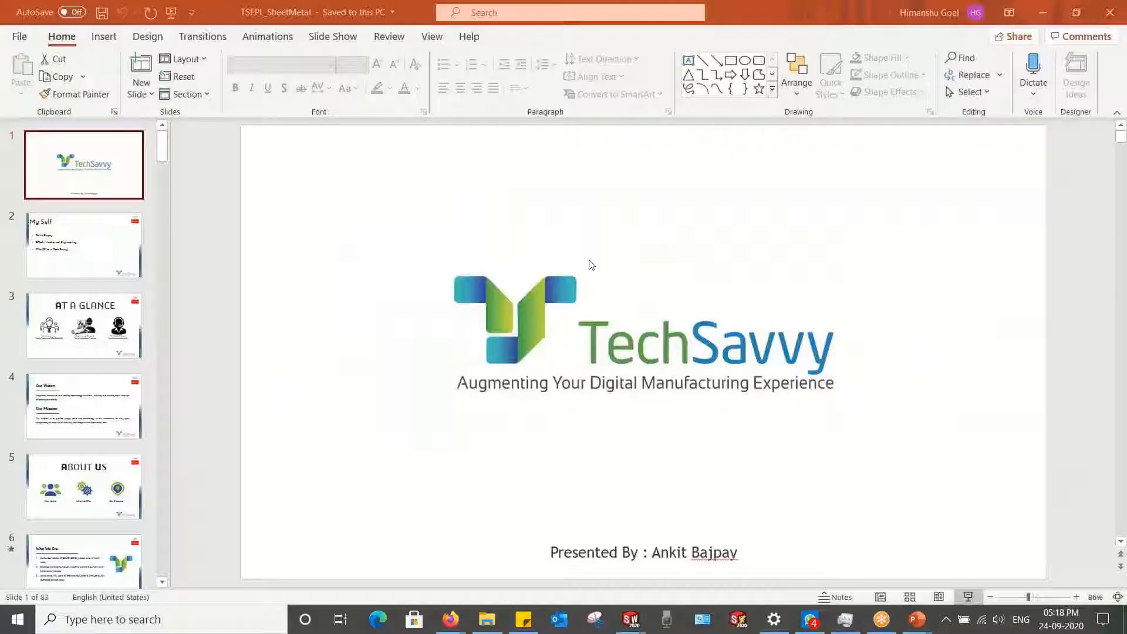
pyautogui.hotkey('alt', 'Tab')
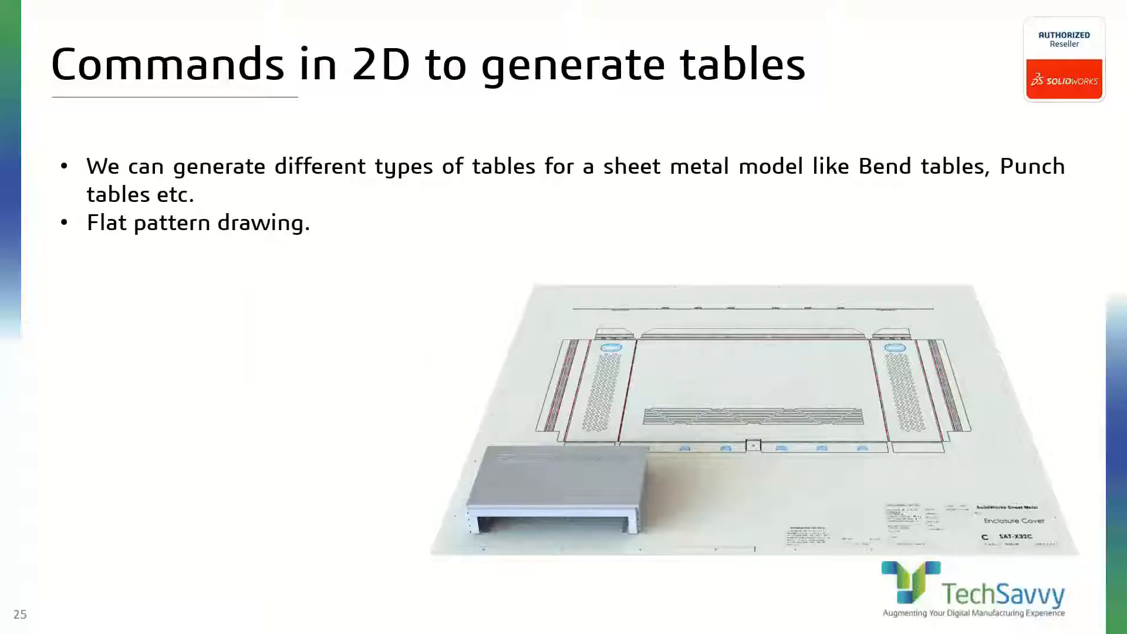
pyautogui.press('Right')
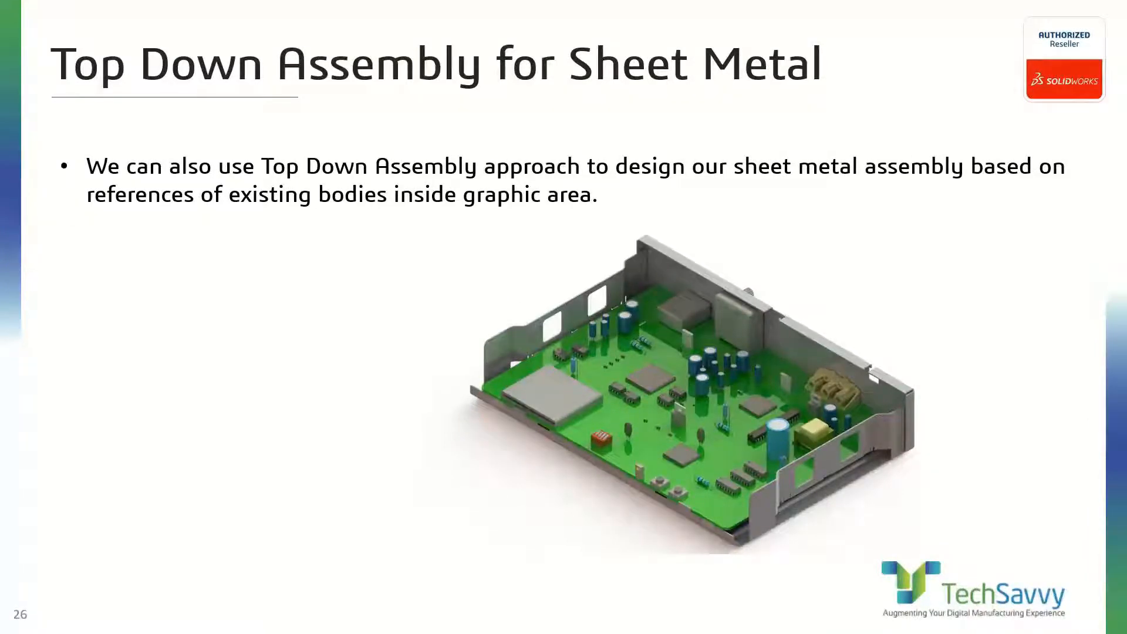
pyautogui.hotkey('alt', 'Tab')
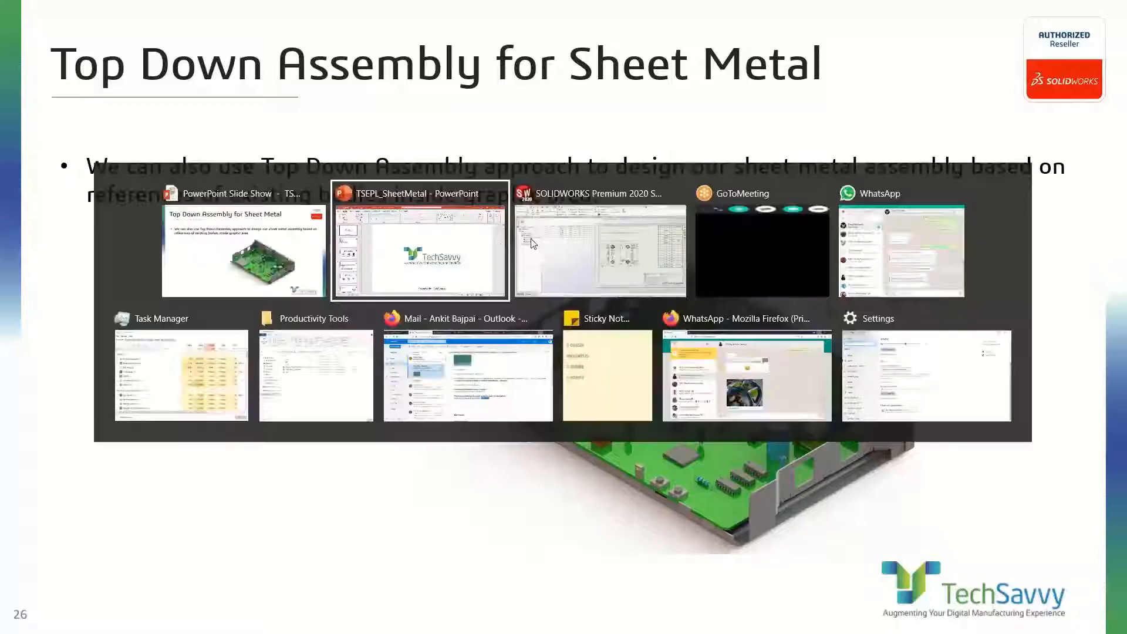
pyautogui.click(637, 267)
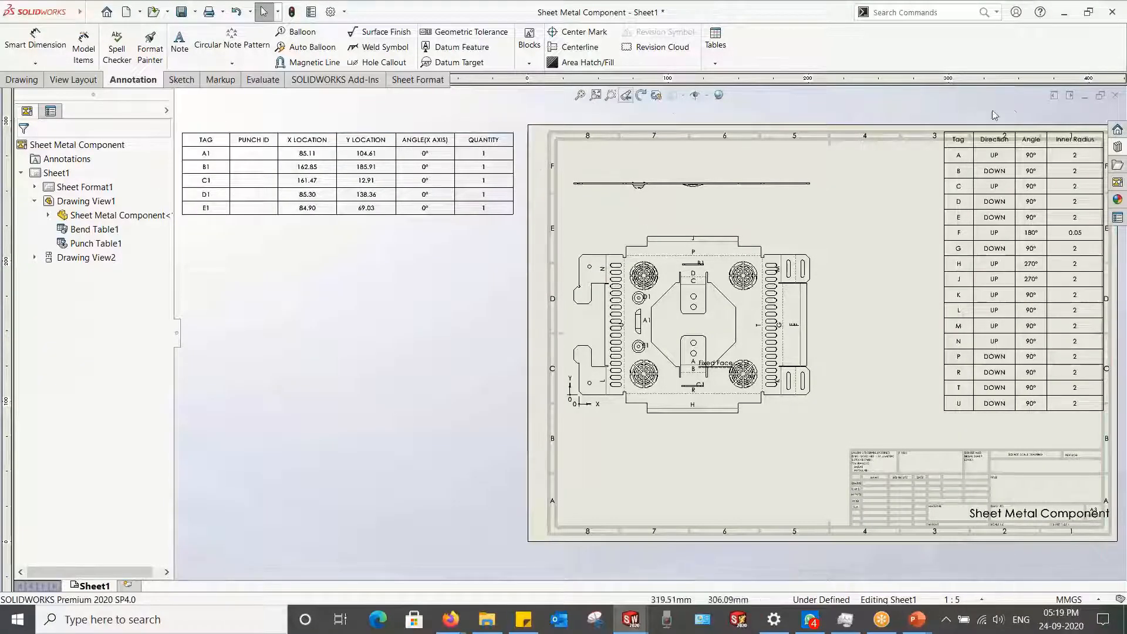
# Step: Close the Sheet Metal Component drawing without saving it and close the part as well
pyautogui.hotkey('ctrl', 'w')
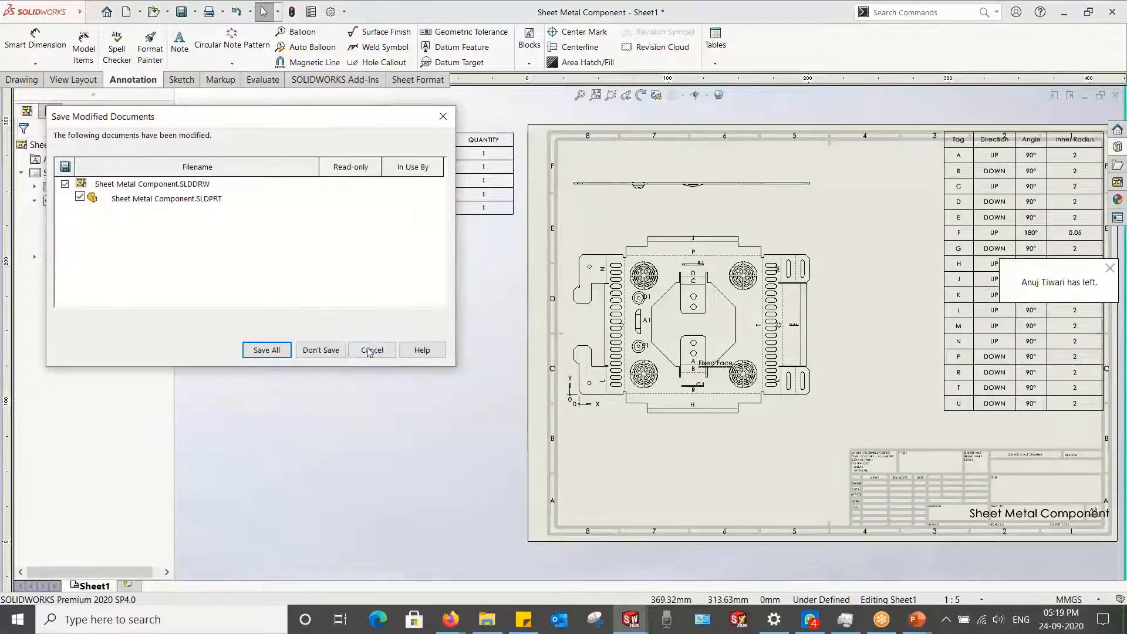
pyautogui.click(317, 350)
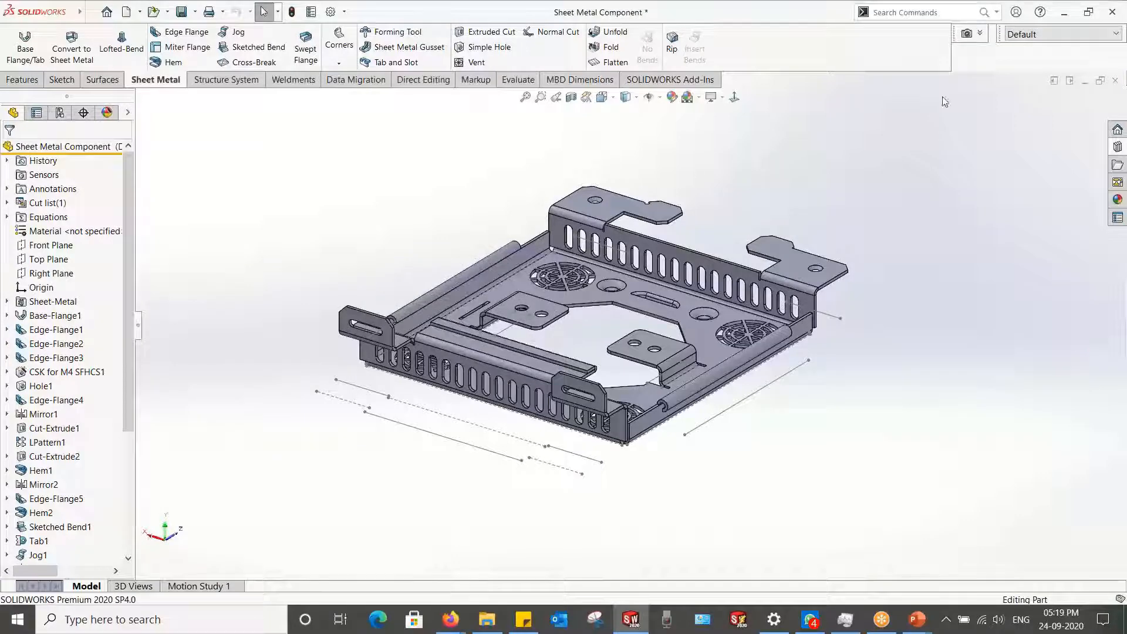
pyautogui.click(1115, 81)
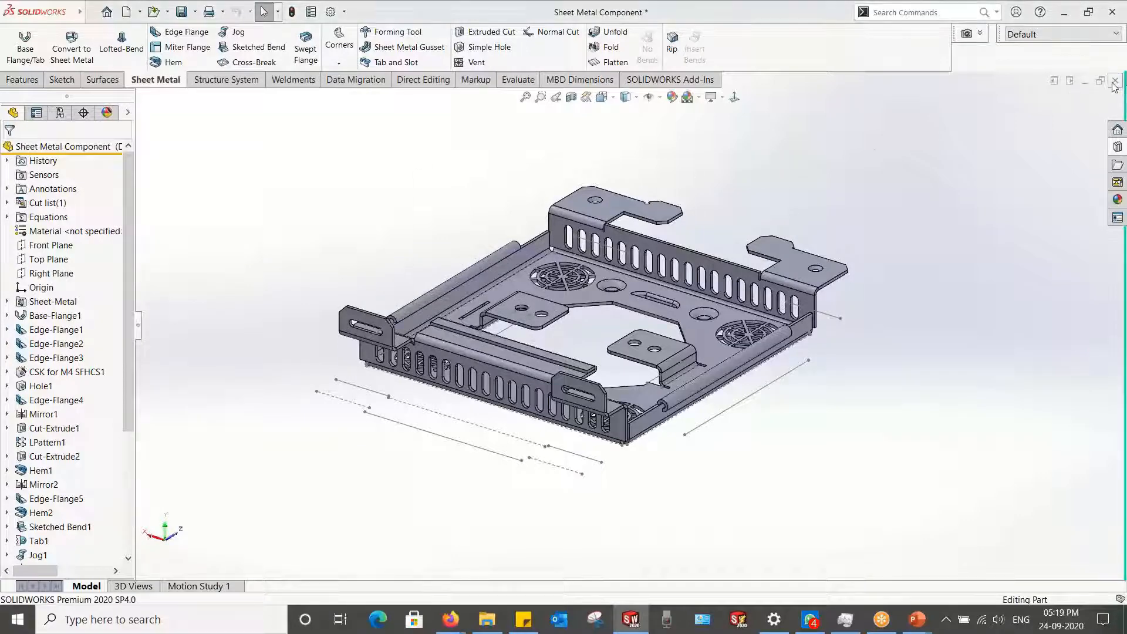
pyautogui.click(503, 334)
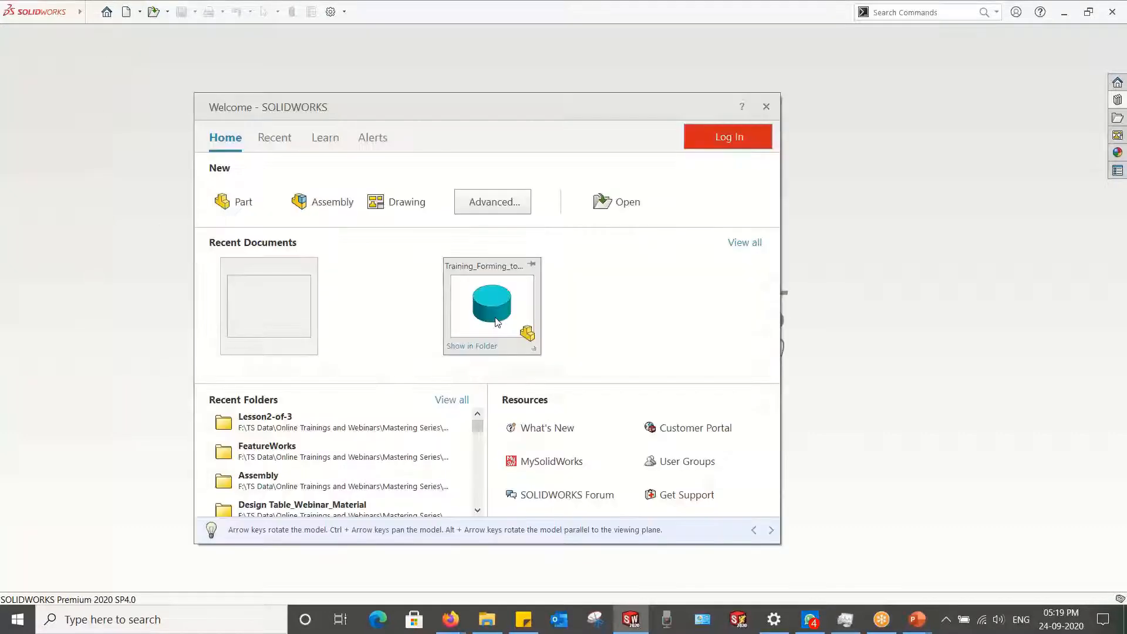
# Step: Open the UPPER AIRBAG part from the recent documents and expand its cut list
pyautogui.scroll(-10, 391, 324)
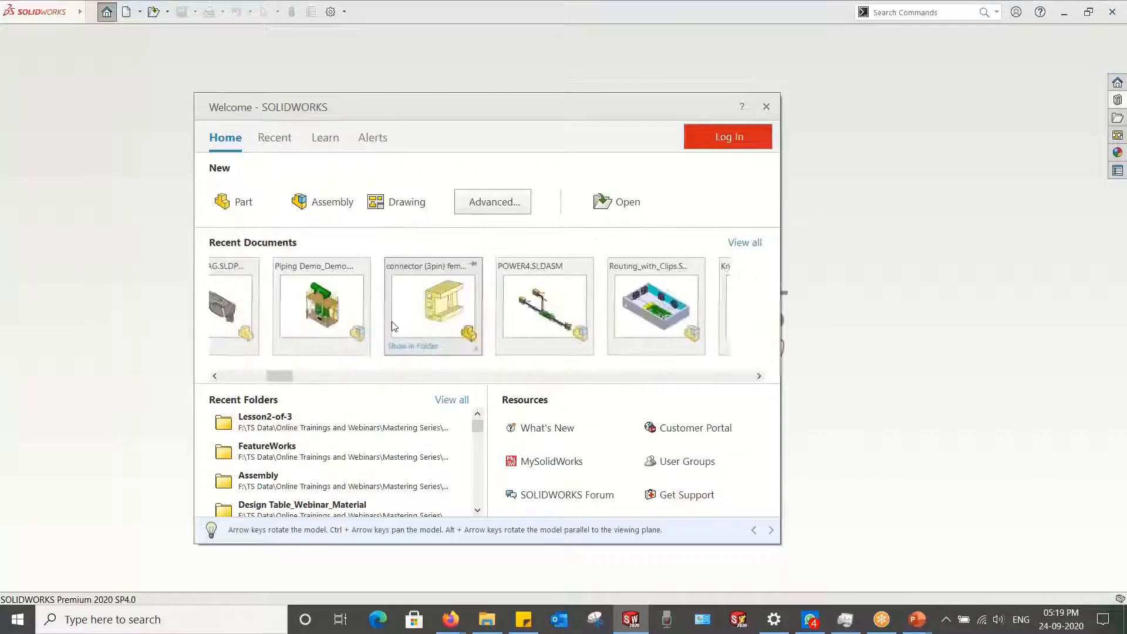
pyautogui.scroll(-10, 392, 324)
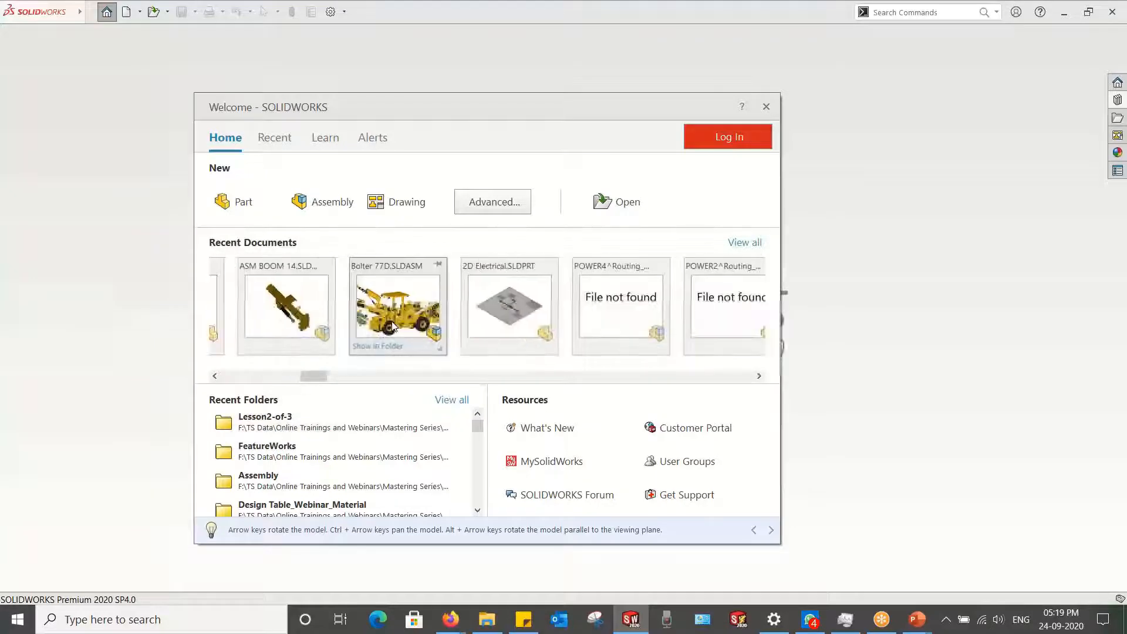
pyautogui.scroll(-10, 394, 326)
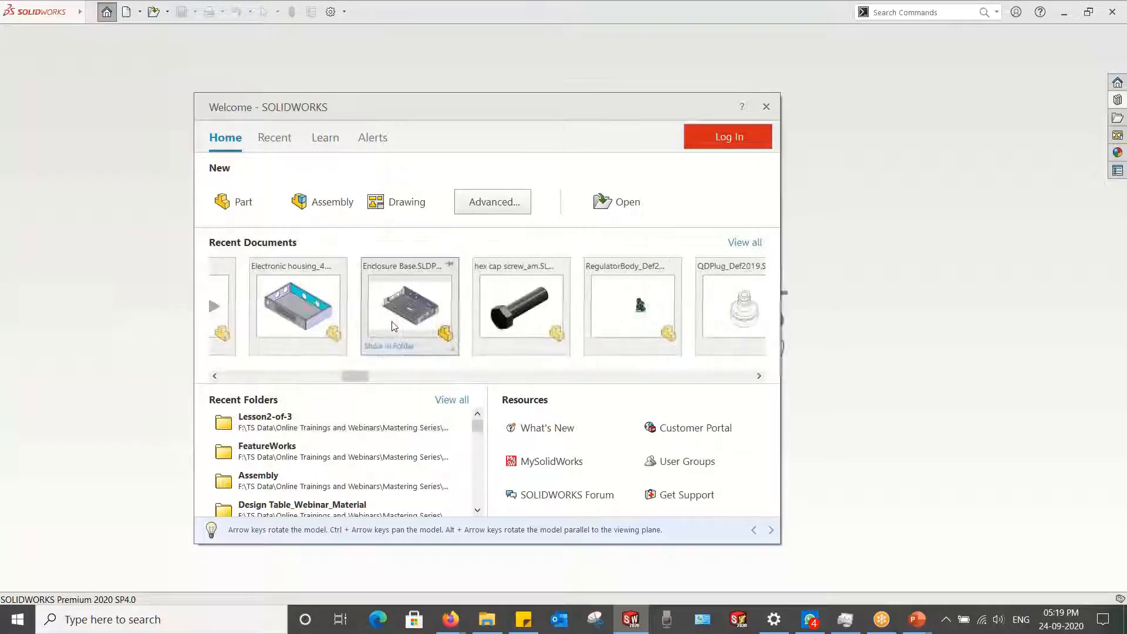
pyautogui.scroll(10, 393, 326)
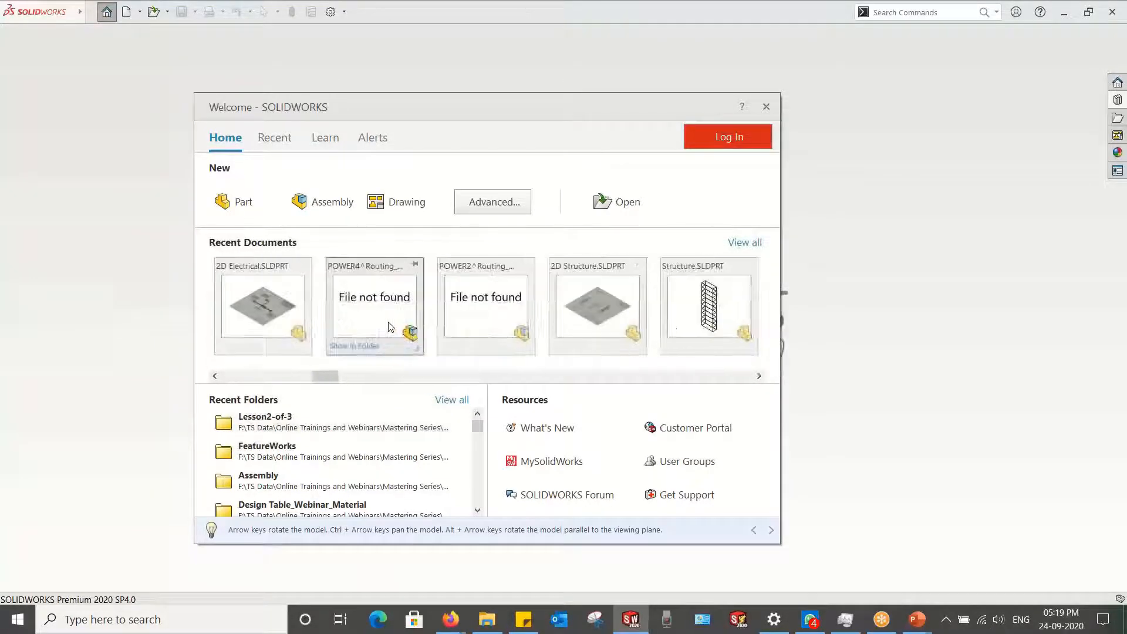
pyautogui.scroll(10, 389, 327)
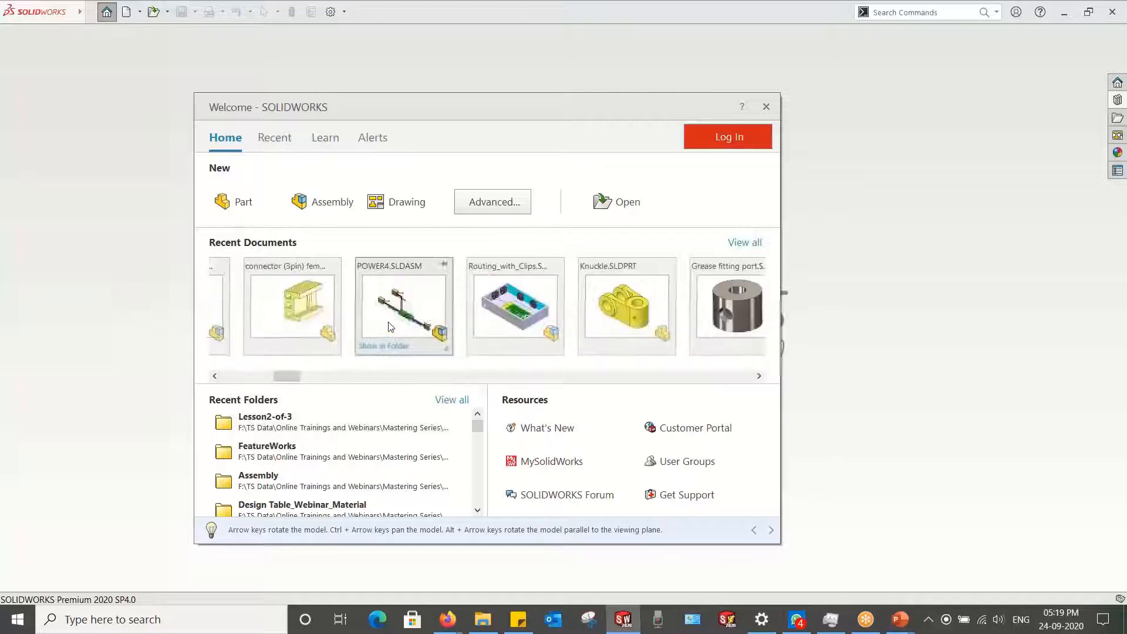
pyautogui.scroll(3, 390, 326)
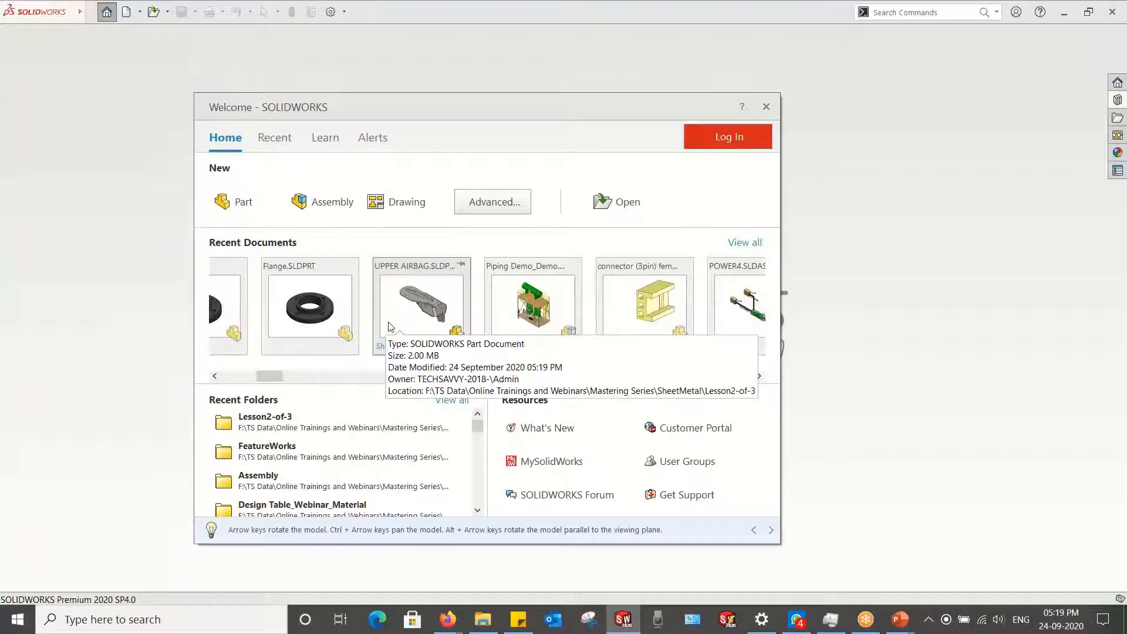
pyautogui.click(417, 298)
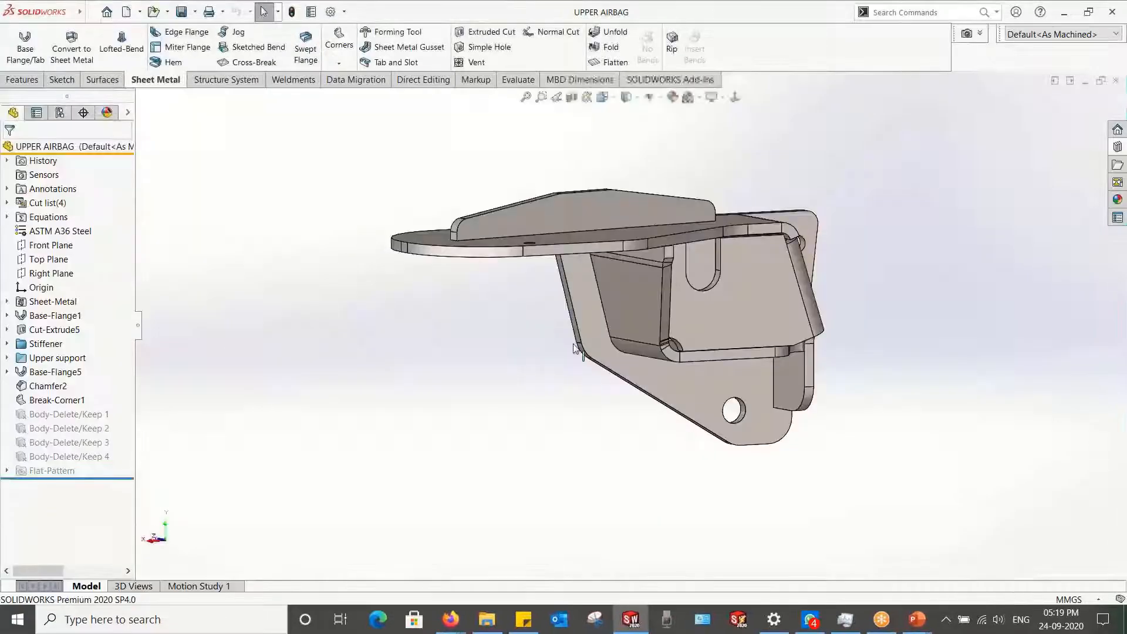
pyautogui.moveTo(575, 348); pyautogui.dragTo(540, 382, button='middle')
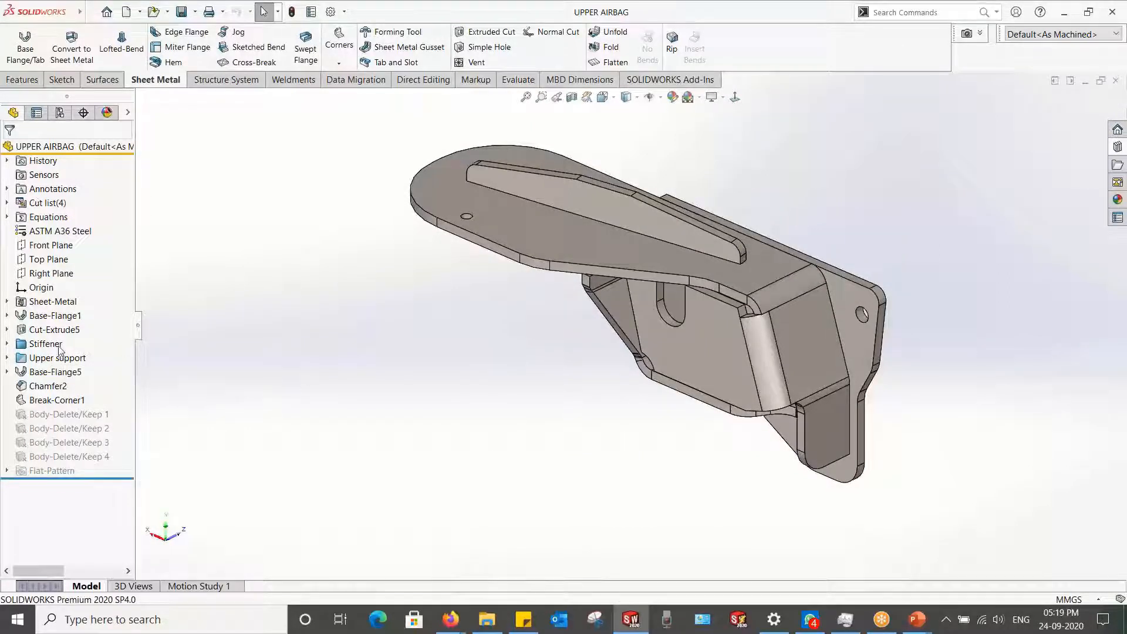
pyautogui.click(7, 202)
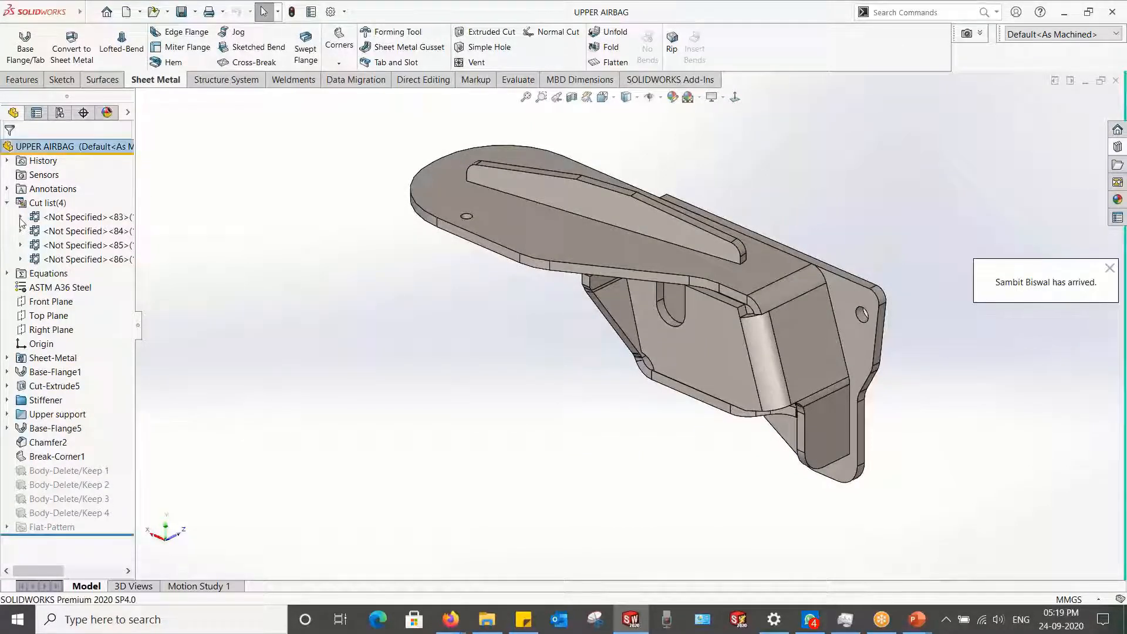
# Step: Create a new drawing from the UPPER AIRBAG part with the Drawing template and browse the model views available for placement
pyautogui.click(195, 12)
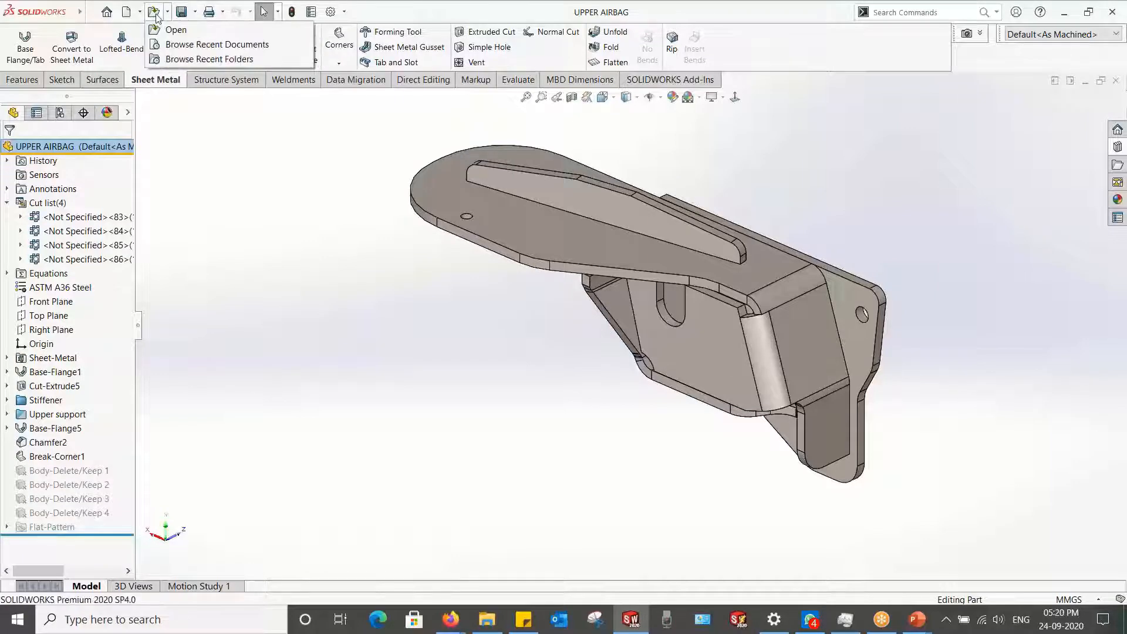
pyautogui.moveTo(143, 12)
pyautogui.click(176, 45)
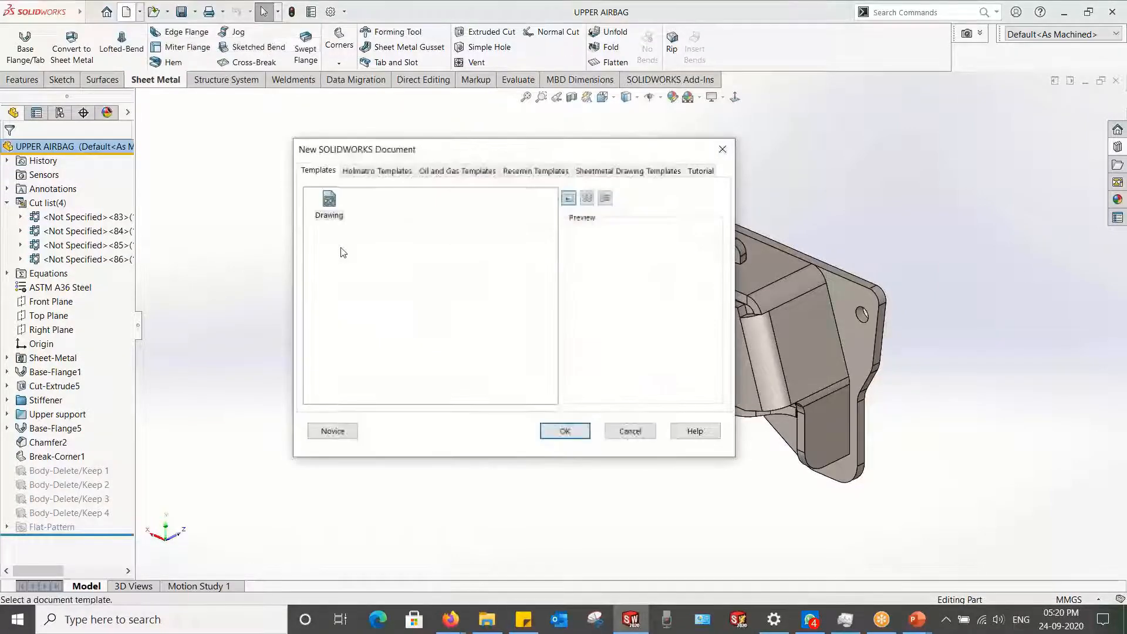
pyautogui.click(564, 431)
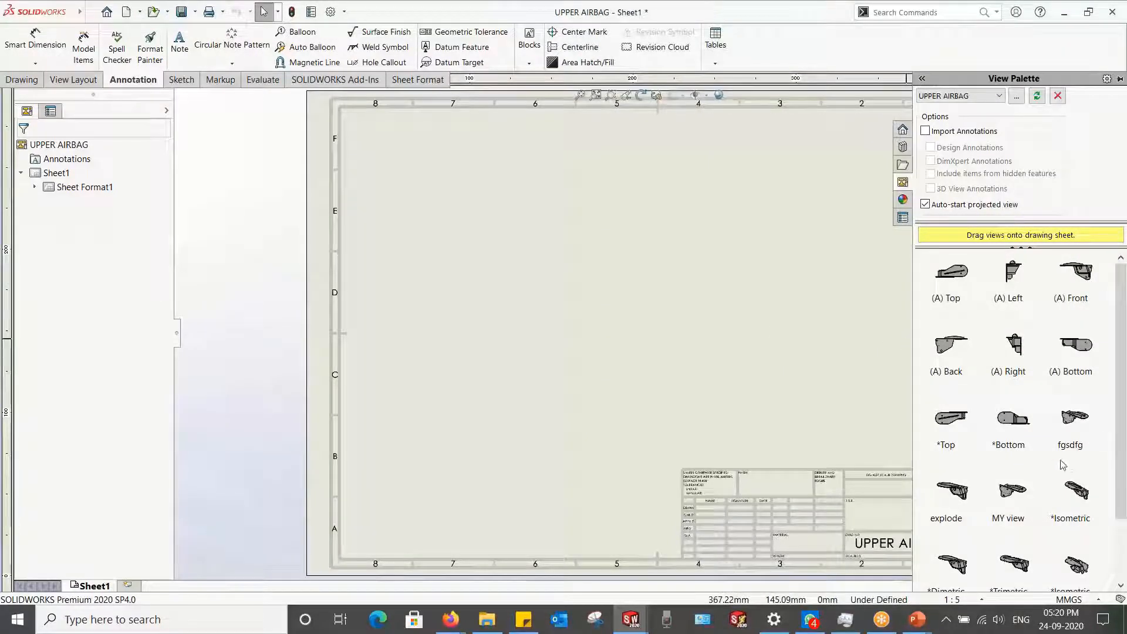
pyautogui.scroll(-3, 1064, 465)
pyautogui.scroll(3, 1063, 465)
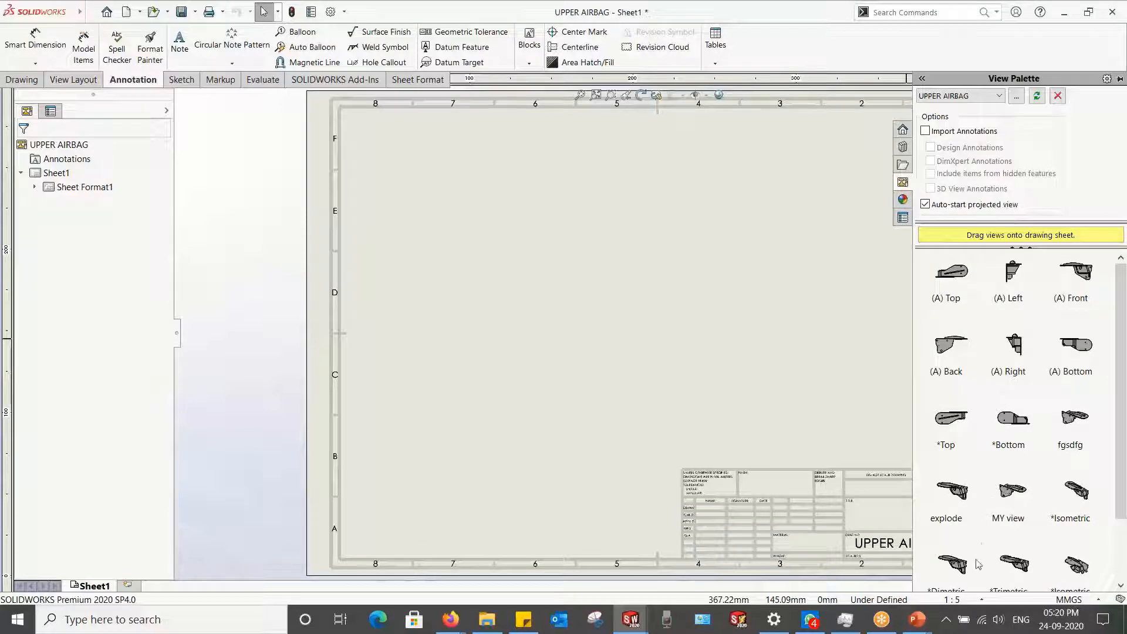
# Step: Look through the remaining model views of UPPER AIRBAG that can be placed on the drawing
pyautogui.scroll(-3, 1028, 474)
pyautogui.scroll(3, 1021, 484)
pyautogui.scroll(-3, 1010, 500)
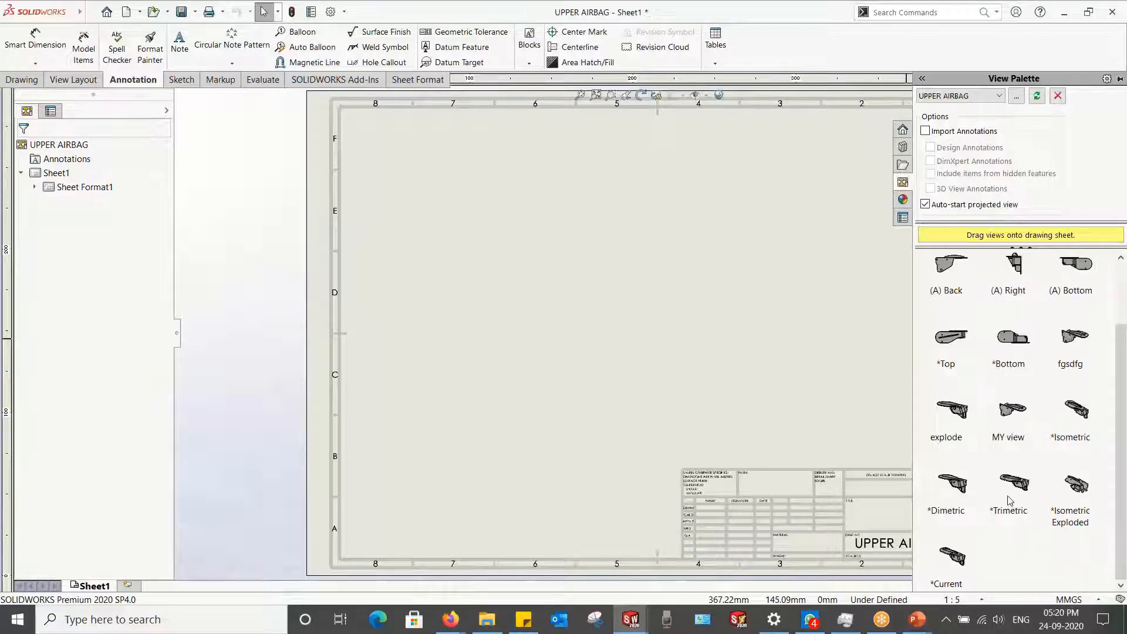
# Step: Return to the UPPER AIRBAG part and activate its Body1 configuration
pyautogui.hotkey('ctrl', 'Tab')
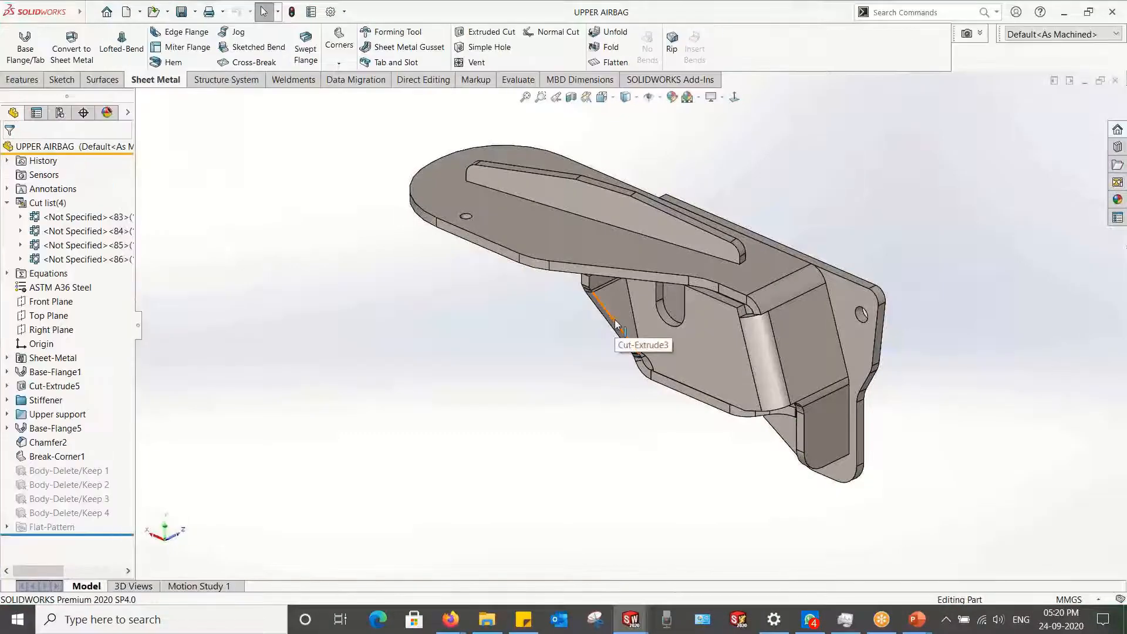
pyautogui.moveTo(508, 323); pyautogui.dragTo(593, 276, button='middle')
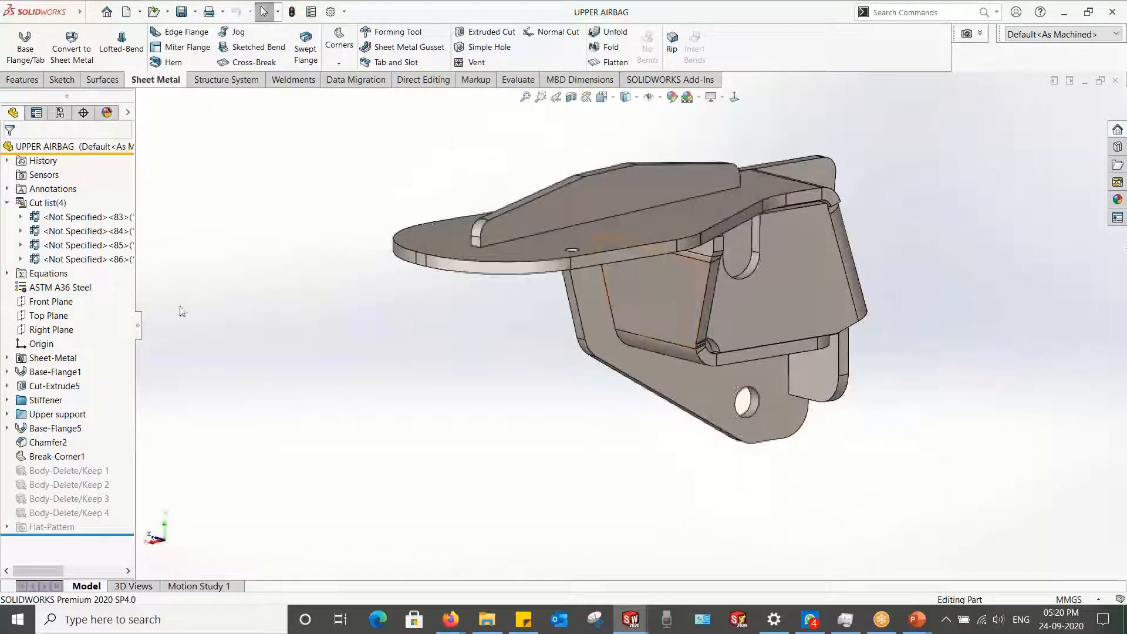
pyautogui.click(21, 218)
pyautogui.click(21, 218)
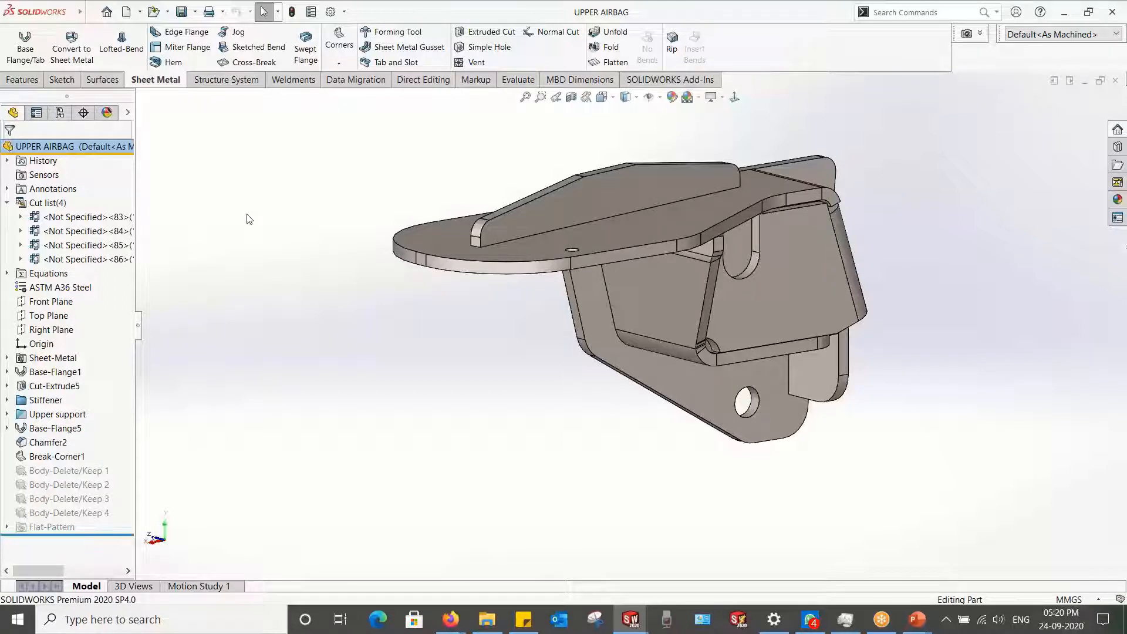
pyautogui.click(60, 112)
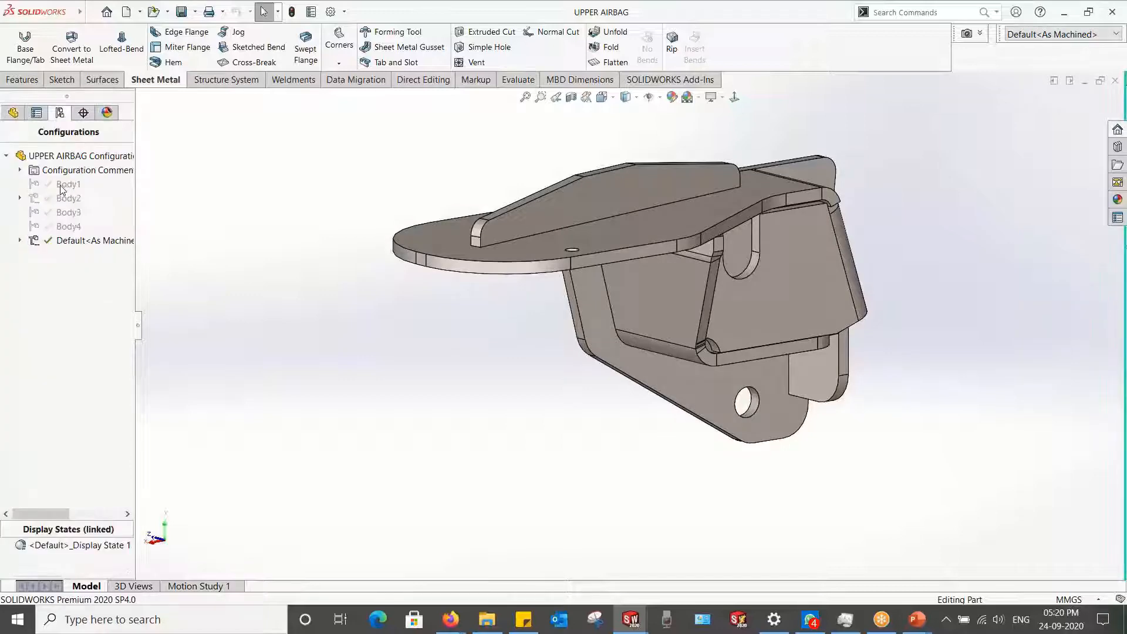
pyautogui.doubleClick(64, 185)
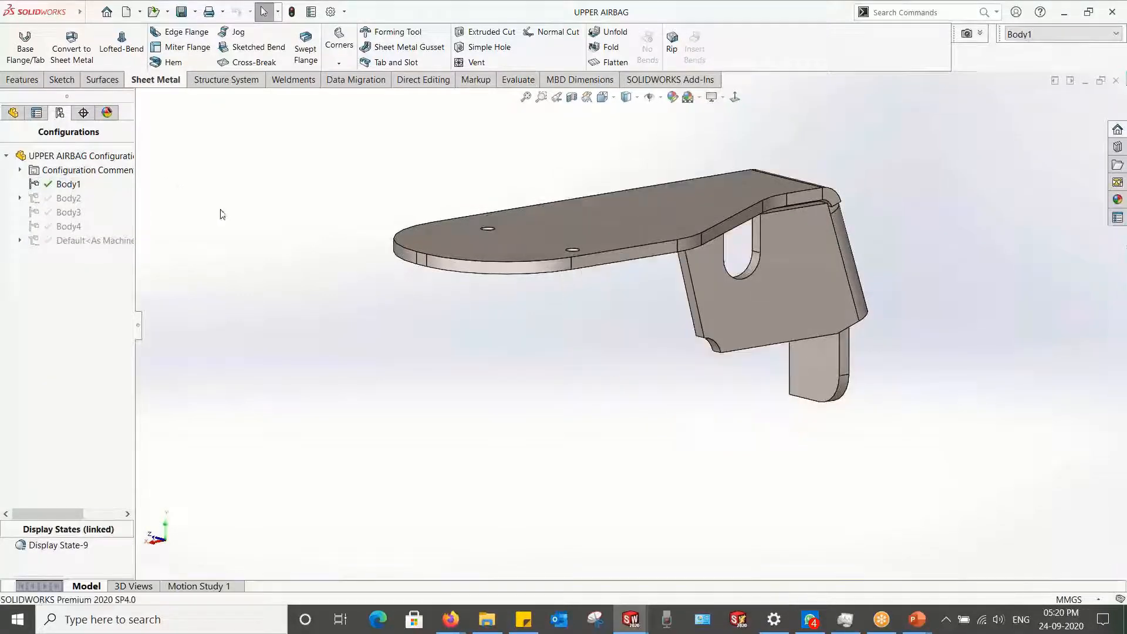
pyautogui.moveTo(222, 214); pyautogui.dragTo(335, 234, button='middle')
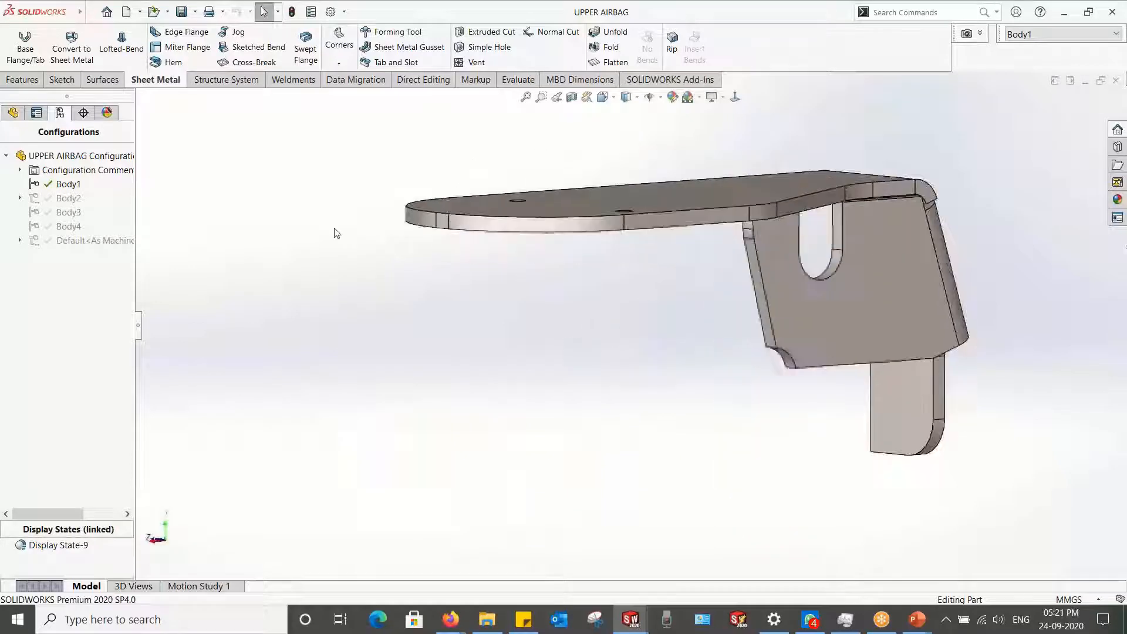
# Step: Expand the Body1 cut list down to its Cut-Extrude12 body and examine the body's commands, shape and configuration list
pyautogui.click(11, 113)
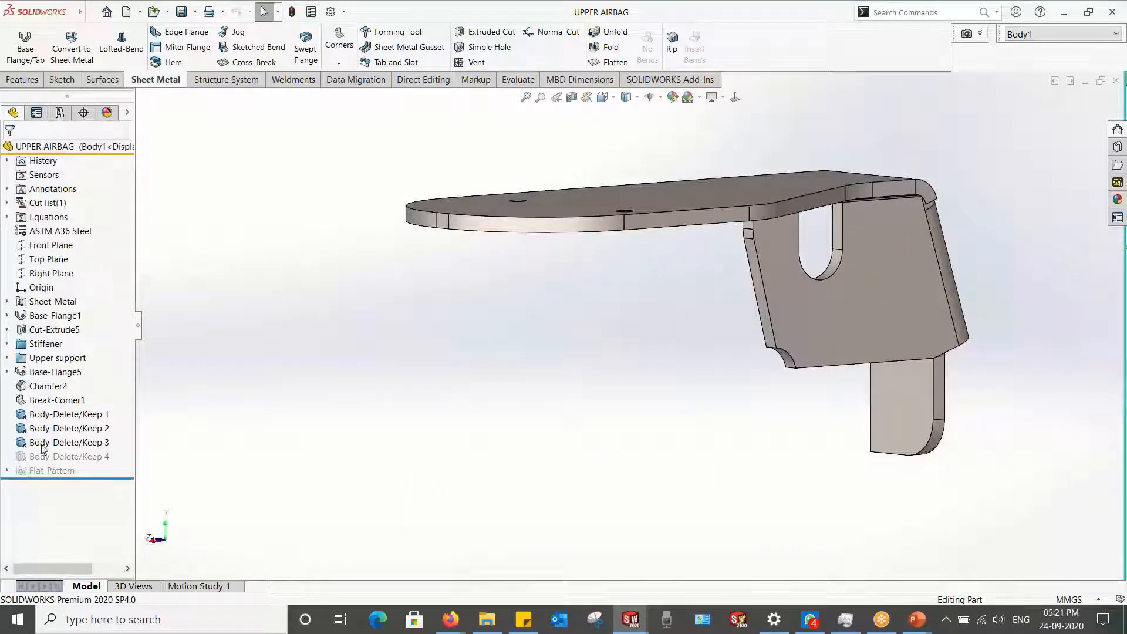
pyautogui.click(8, 202)
pyautogui.click(20, 216)
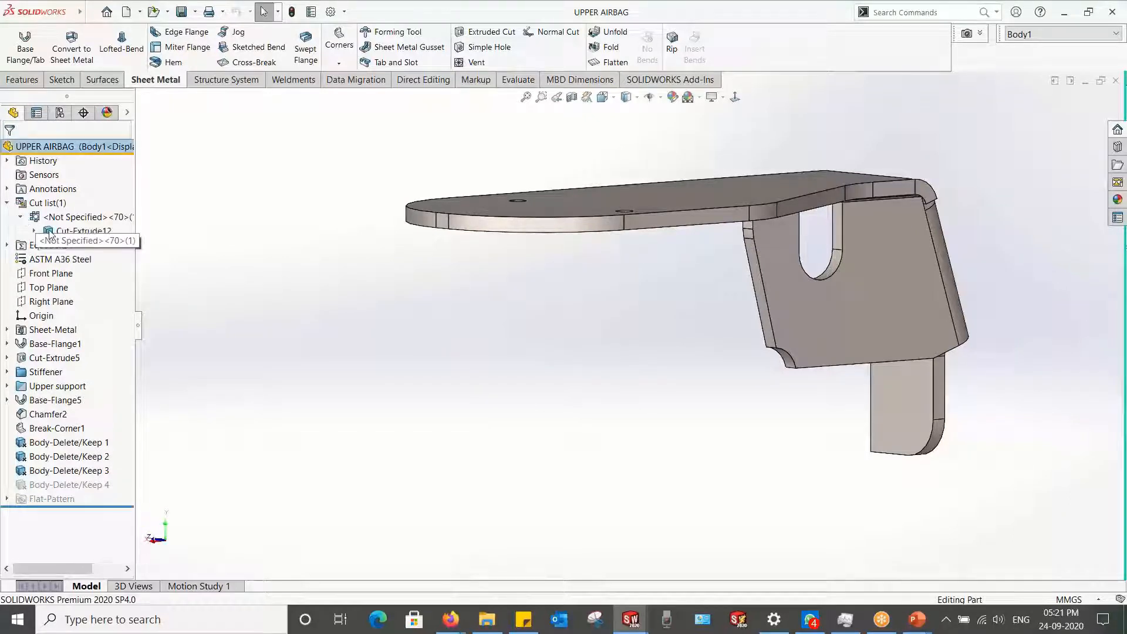
pyautogui.rightClick(50, 232)
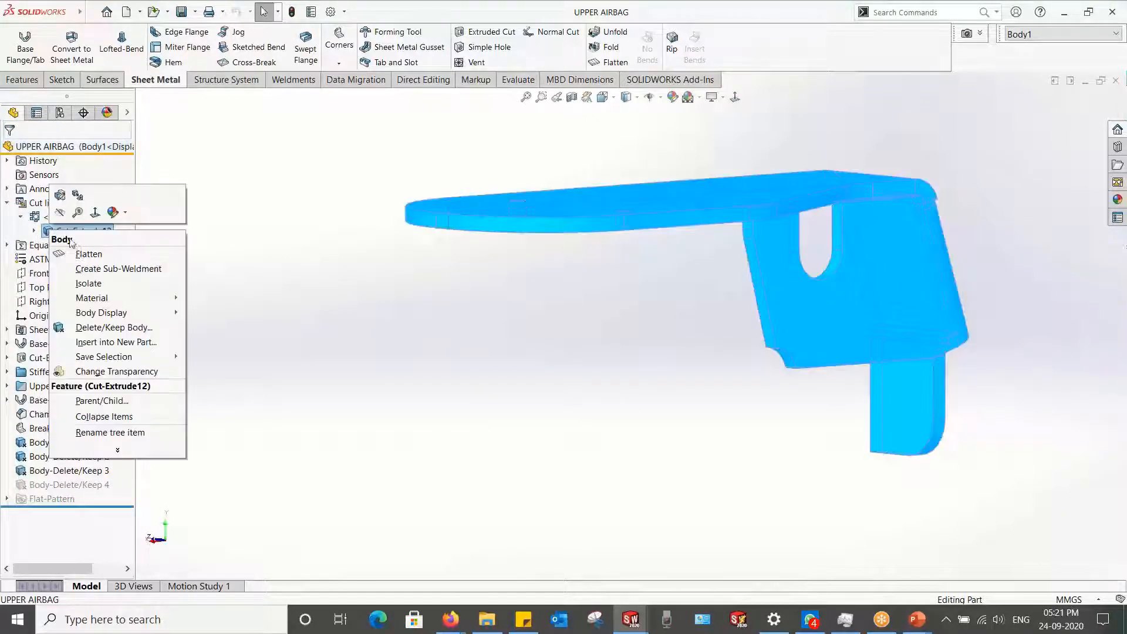
pyautogui.click(269, 301)
pyautogui.scroll(3, 705, 346)
pyautogui.moveTo(732, 339); pyautogui.dragTo(649, 355, button='middle')
pyautogui.scroll(1, 649, 355)
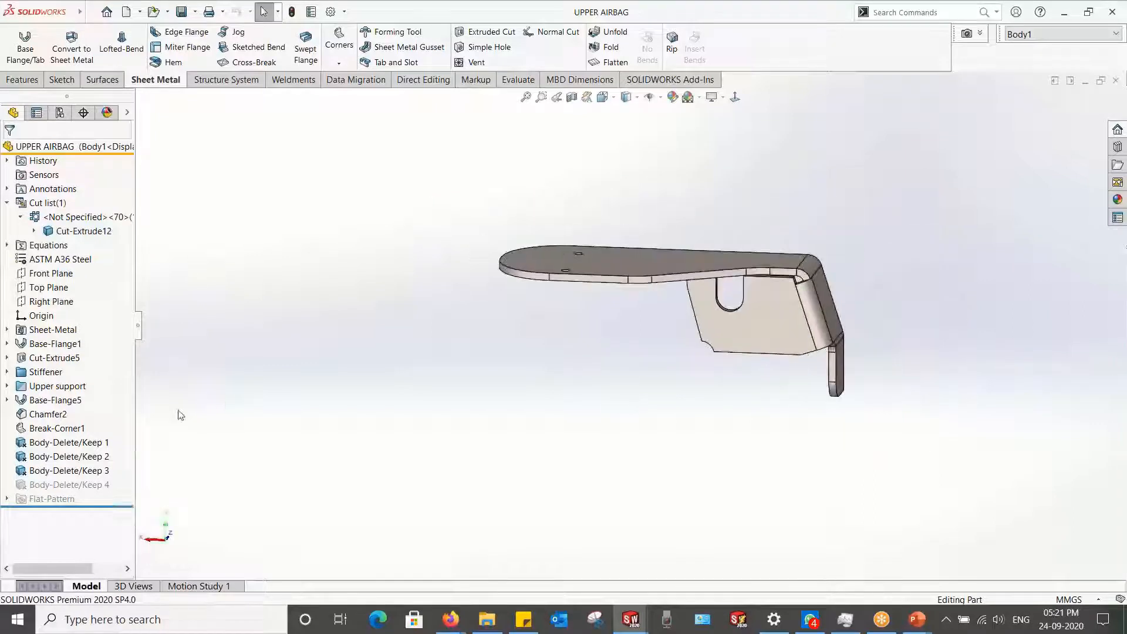
pyautogui.click(60, 113)
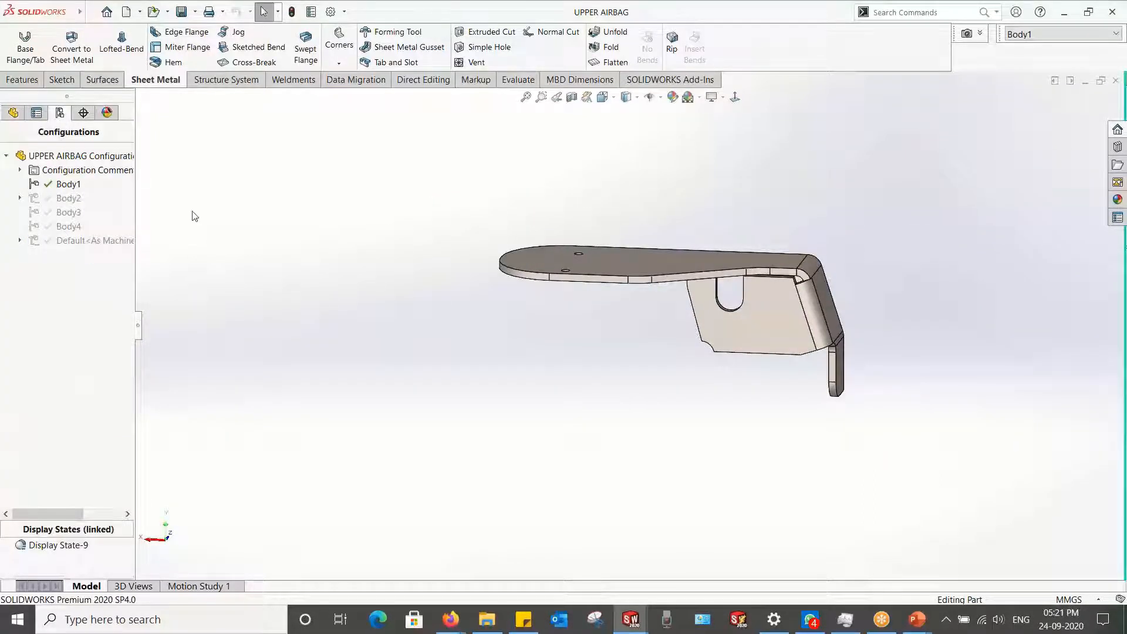
pyautogui.click(13, 113)
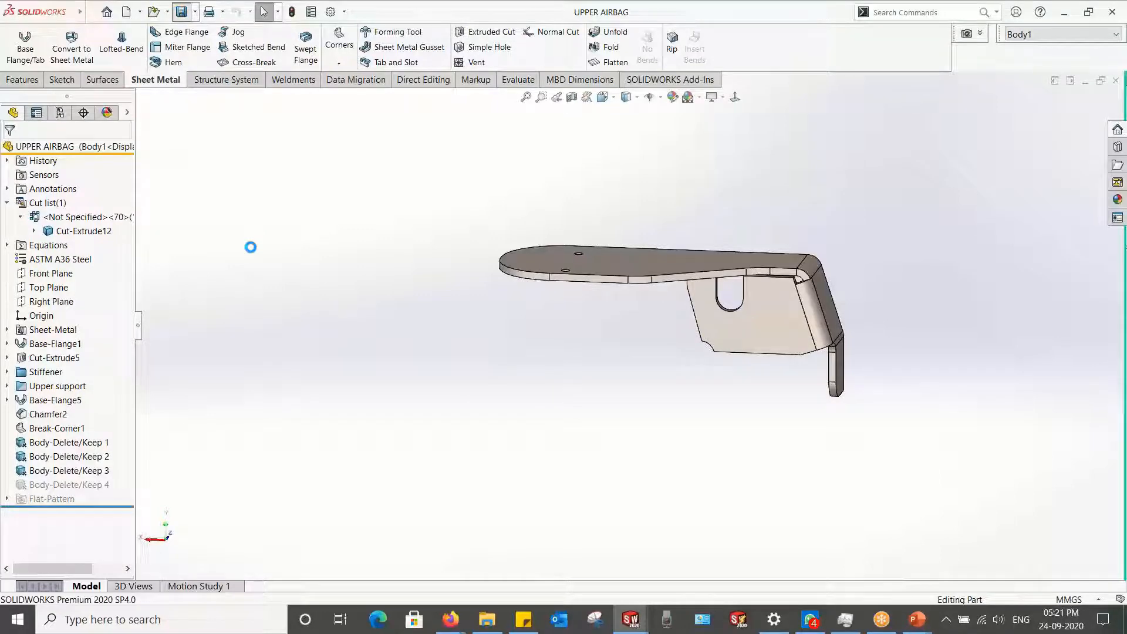
# Step: Return to the UPPER AIRBAG drawing, refresh its available model views and place the flat pattern view on the sheet without projected views
pyautogui.hotkey('ctrl', 'Tab')
pyautogui.click(597, 302)
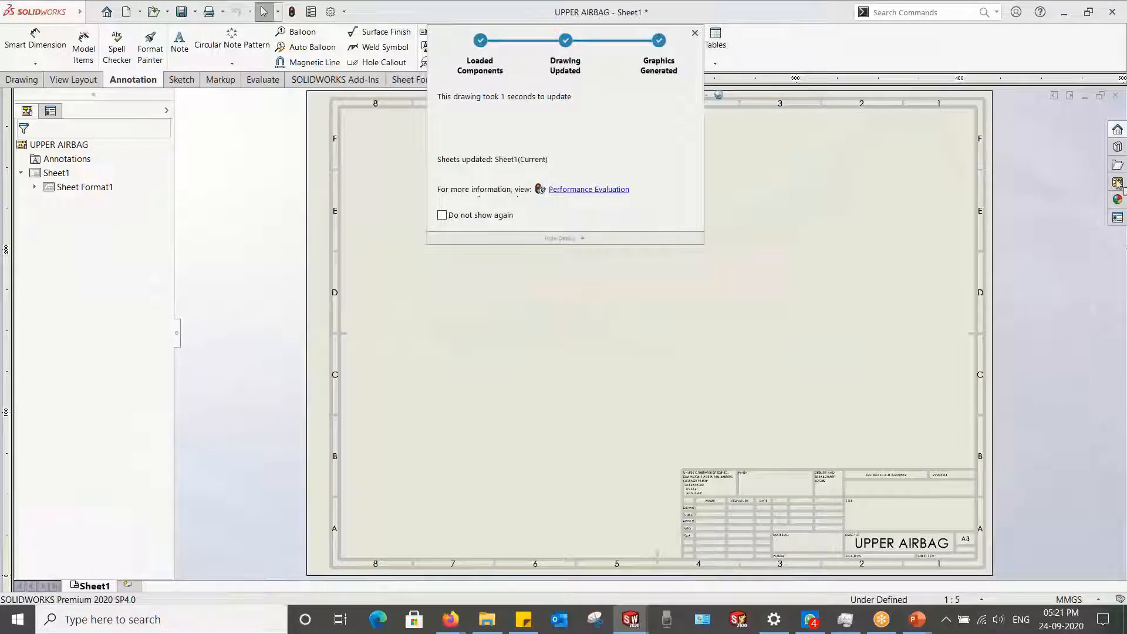
pyautogui.click(1117, 183)
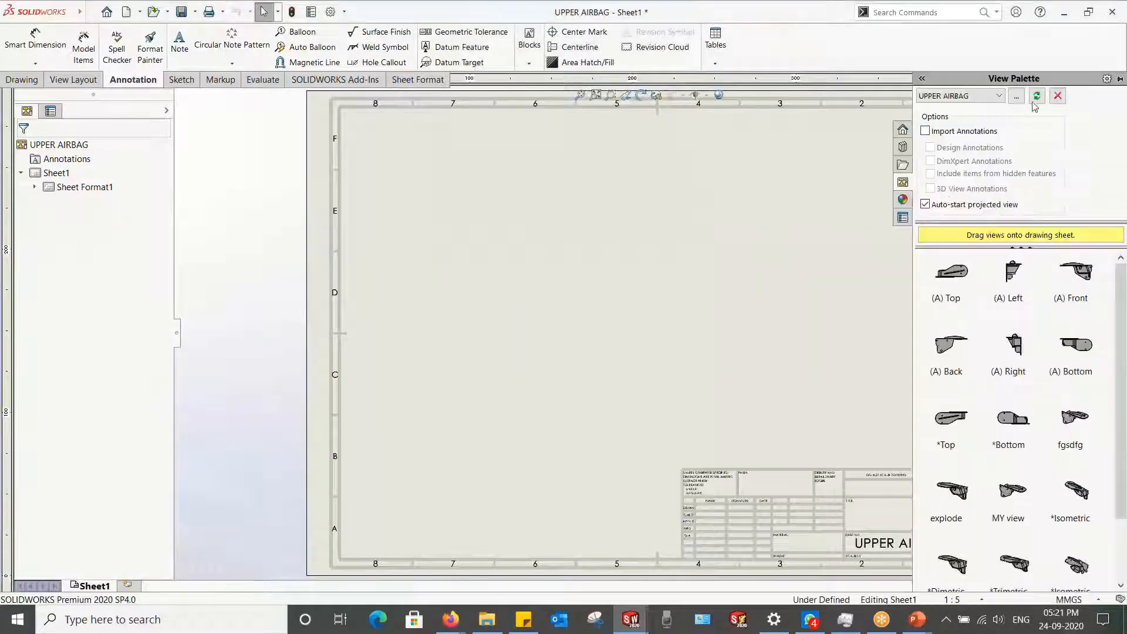
pyautogui.click(1037, 97)
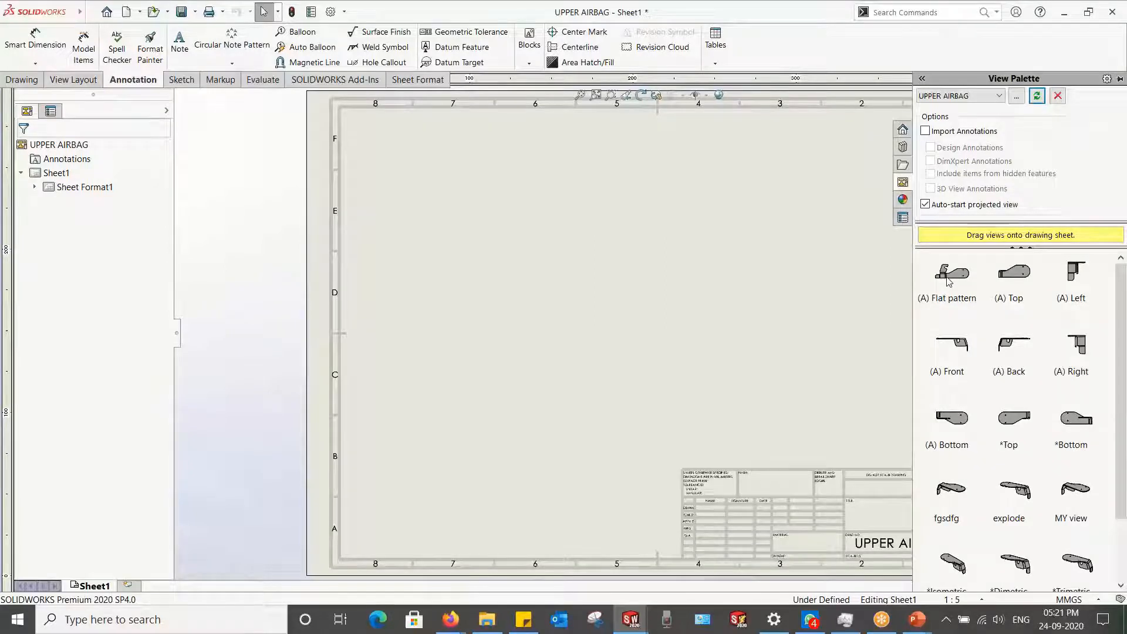
pyautogui.moveTo(950, 282); pyautogui.dragTo(515, 336)
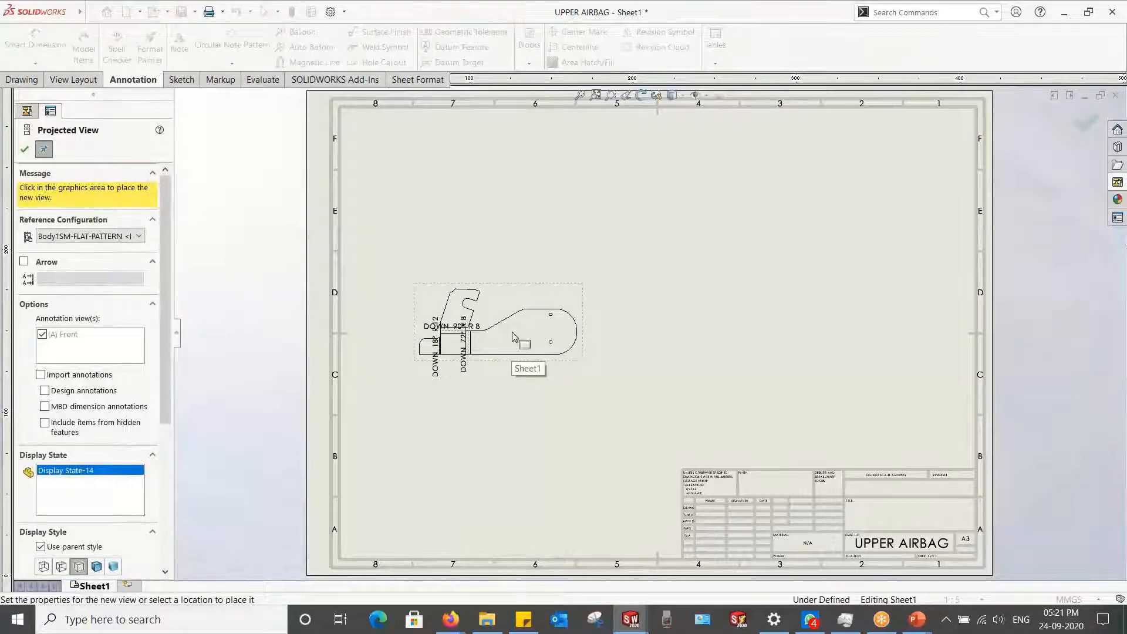
pyautogui.click(23, 150)
# Step: Set the flat pattern view to a custom scale of 1:2 and move it fully inside the sheet border
pyautogui.click(428, 284)
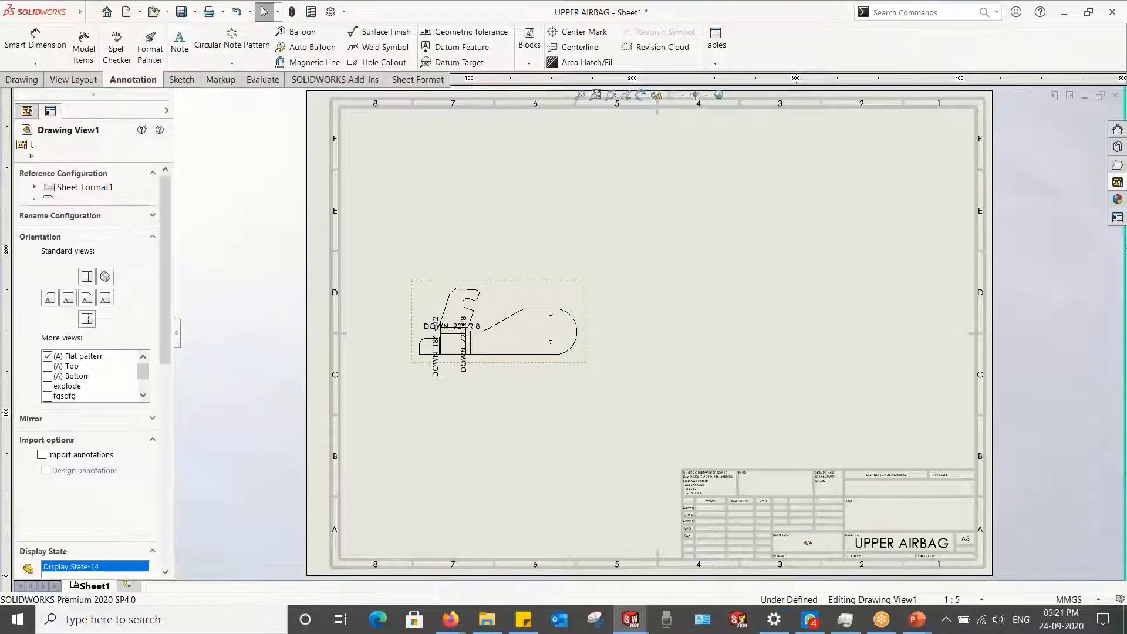
pyautogui.moveTo(165, 303); pyautogui.dragTo(164, 497)
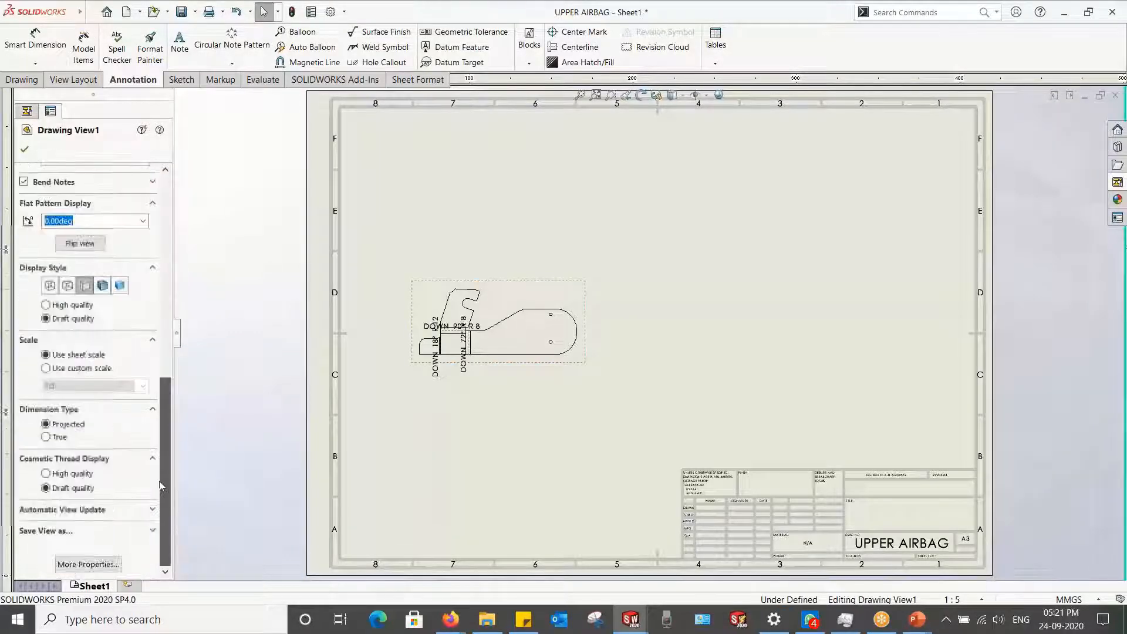
pyautogui.click(52, 370)
pyautogui.click(142, 386)
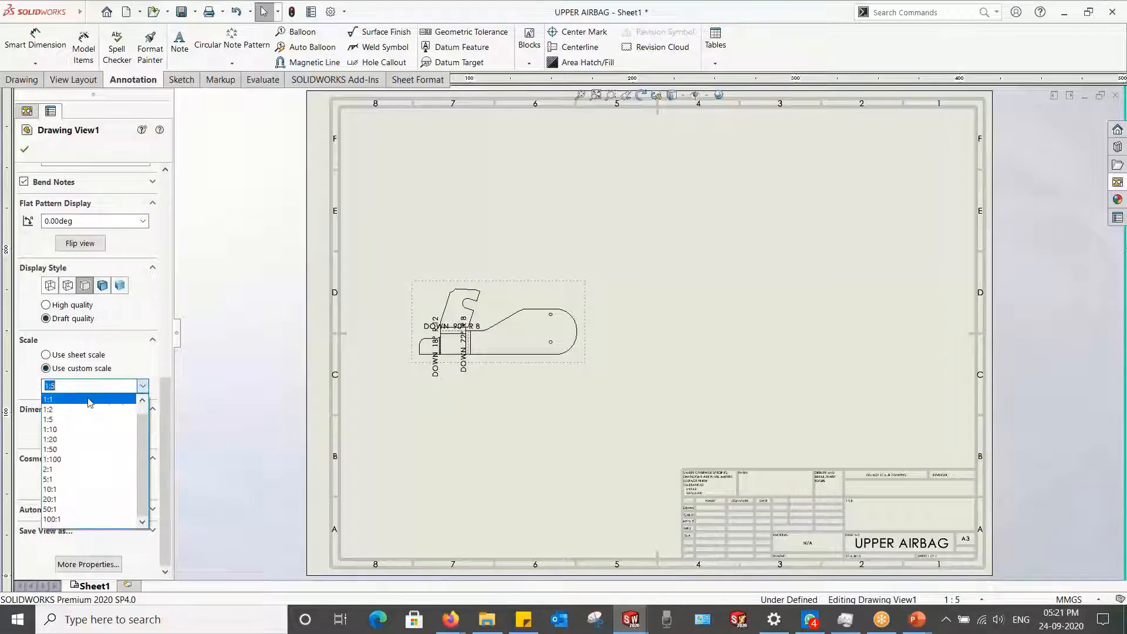
pyautogui.click(91, 403)
pyautogui.click(143, 387)
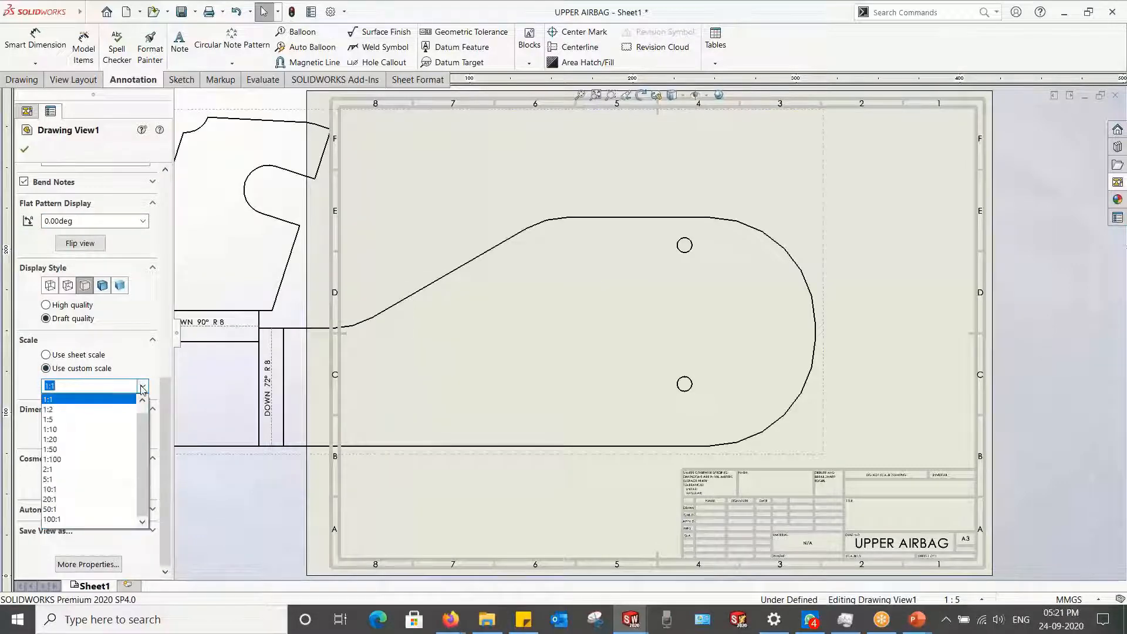
pyautogui.click(78, 413)
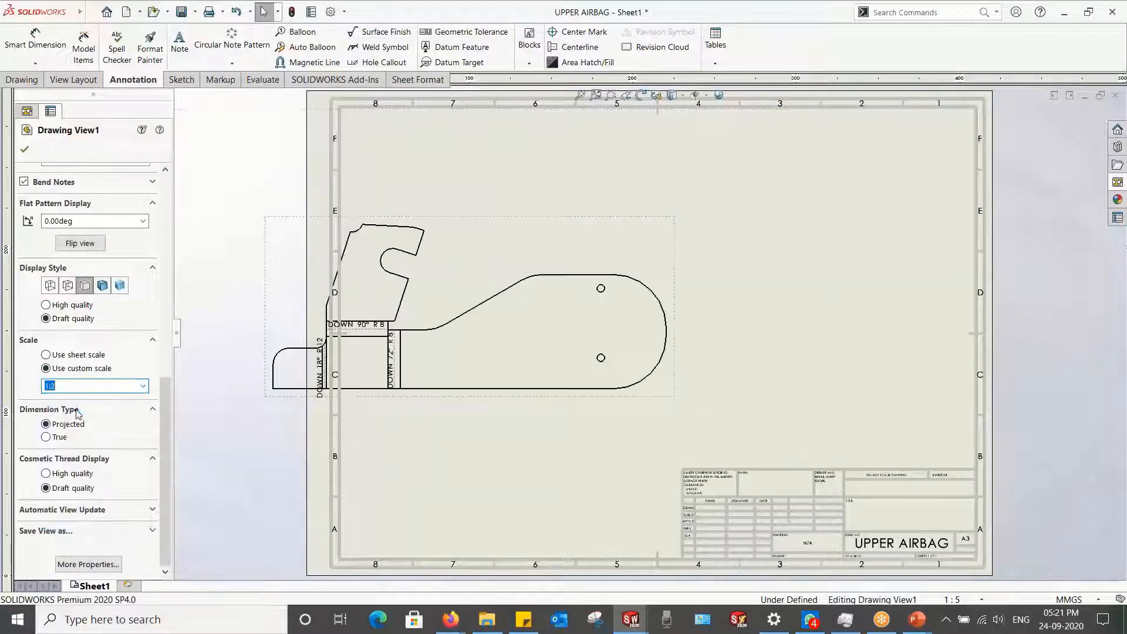
pyautogui.click(26, 150)
pyautogui.moveTo(473, 223); pyautogui.dragTo(552, 231)
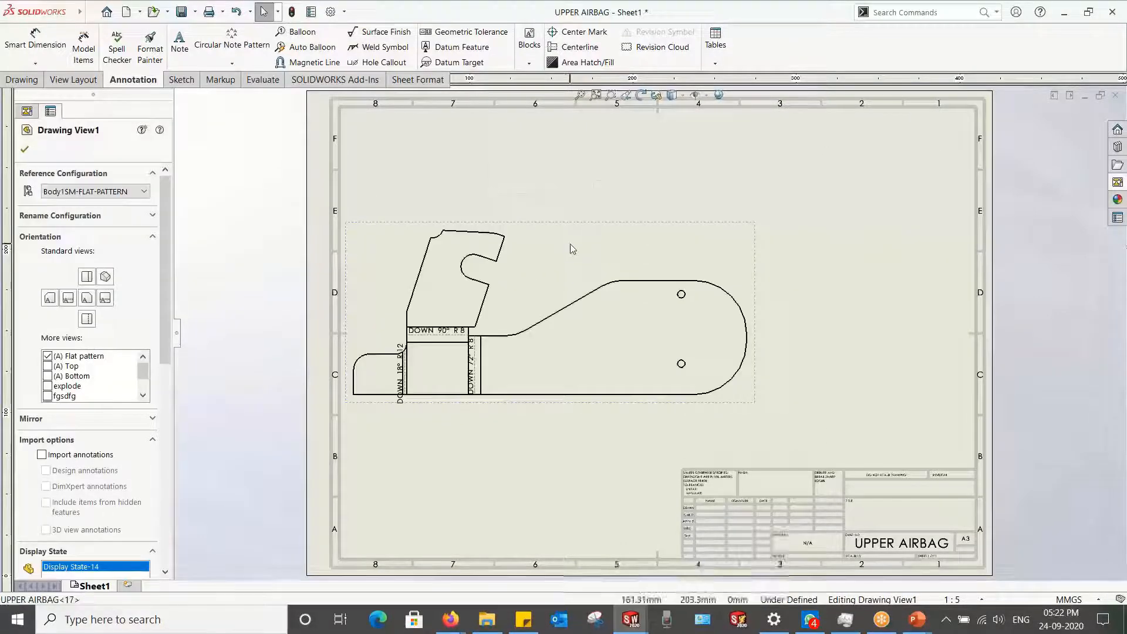
# Step: Insert a bend table for the flat pattern view with the bendtable-standard template and A, B, C tags, above the view
pyautogui.click(715, 63)
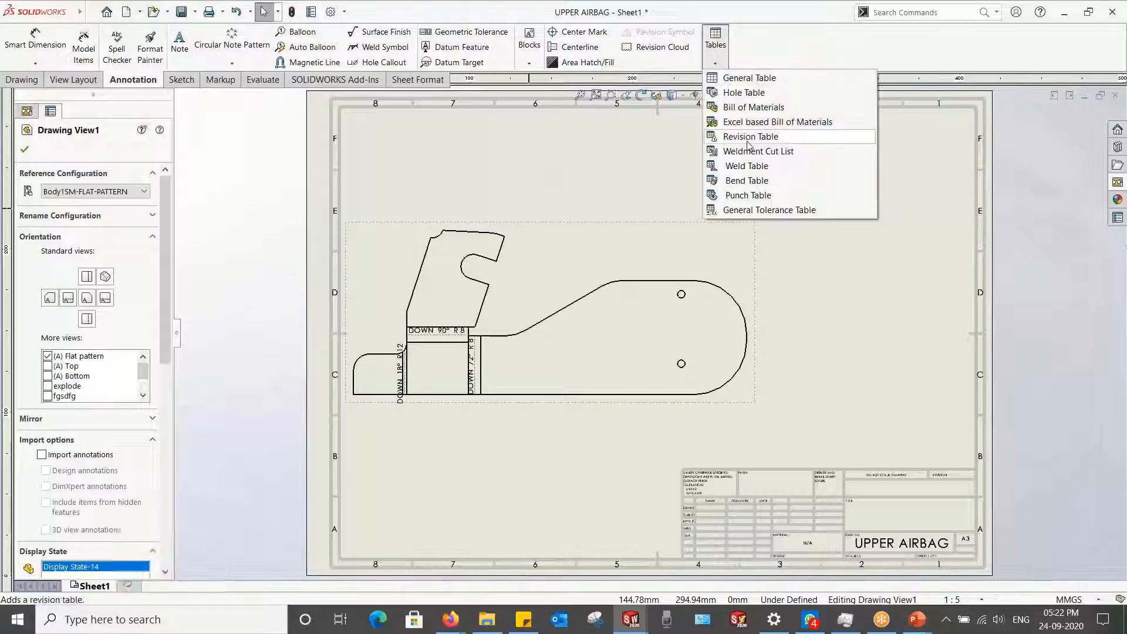
pyautogui.click(747, 181)
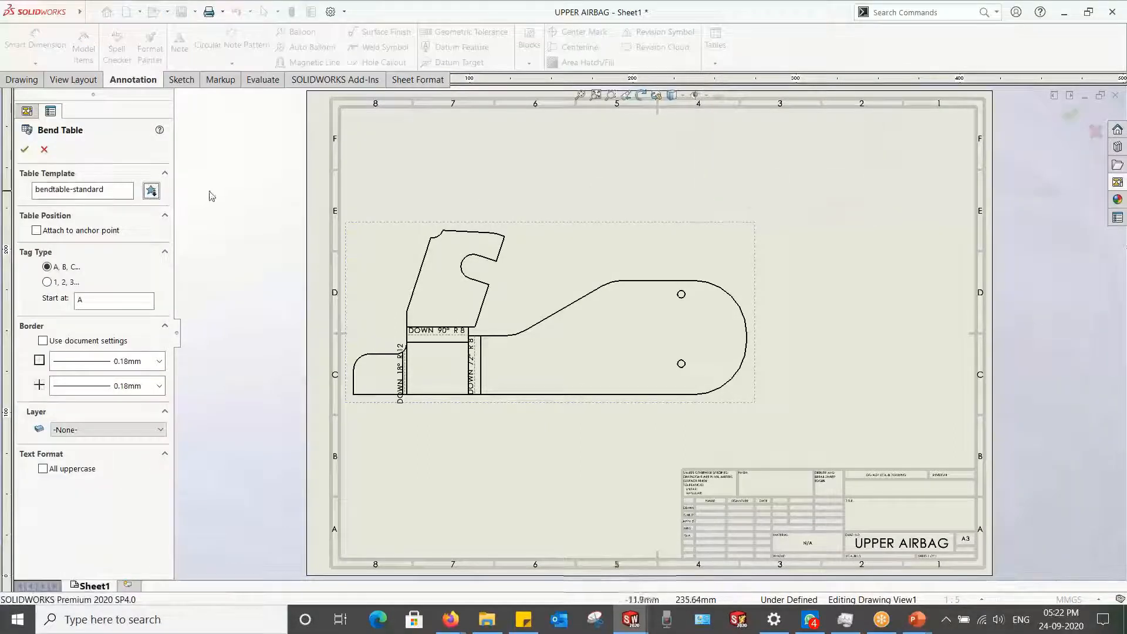
pyautogui.click(24, 147)
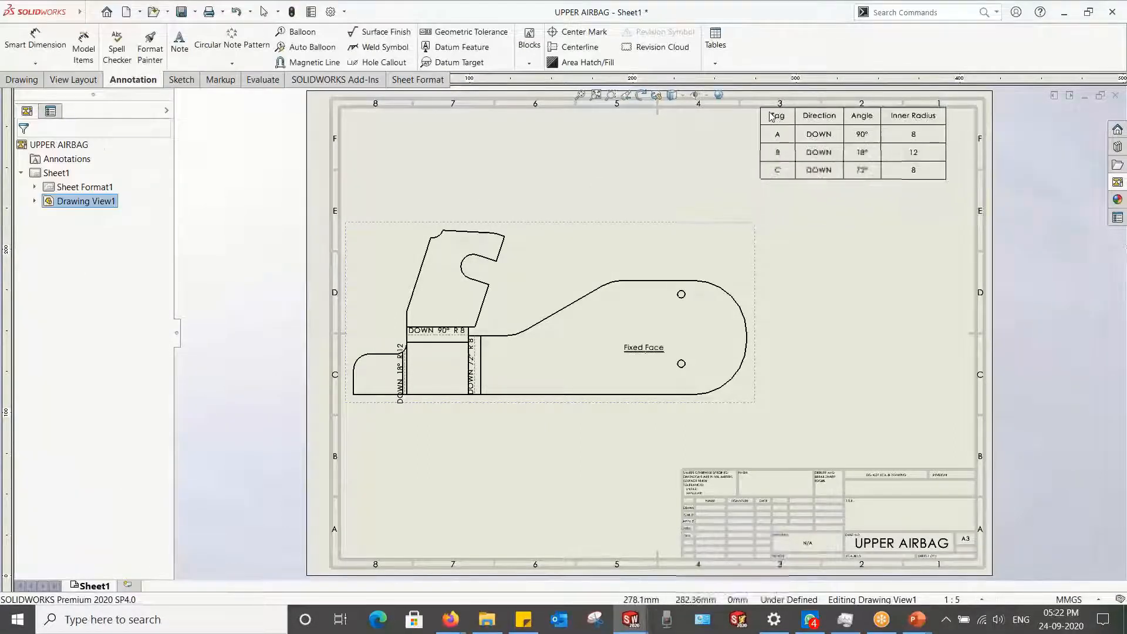
pyautogui.click(777, 179)
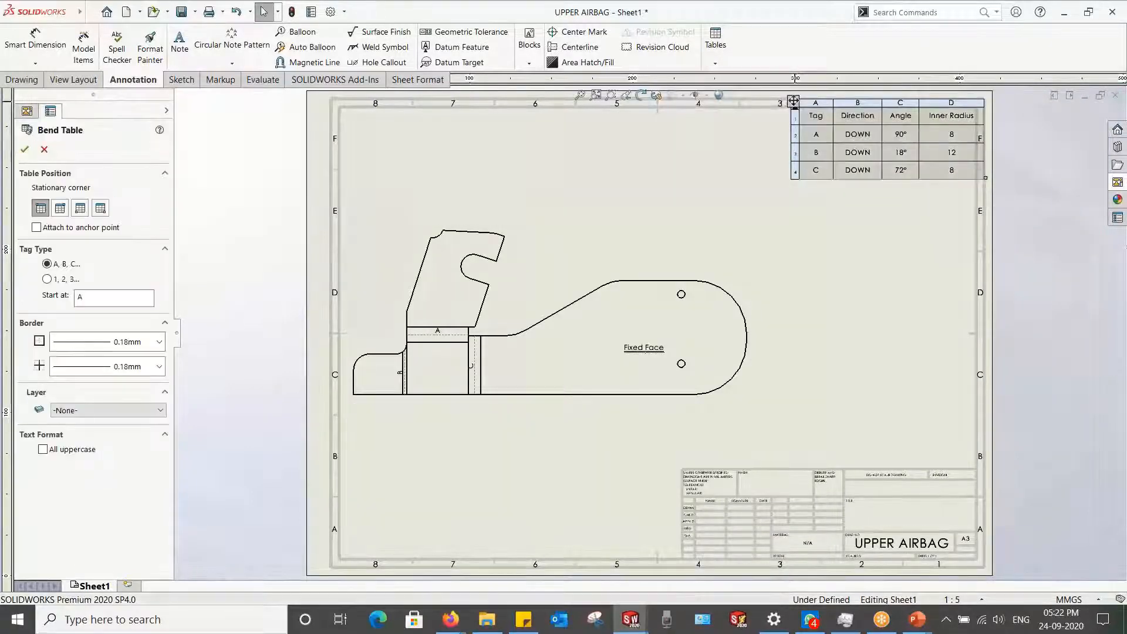
# Step: Delete the bend table and close the UPPER AIRBAG drawing without saving any changes
pyautogui.press('Delete')
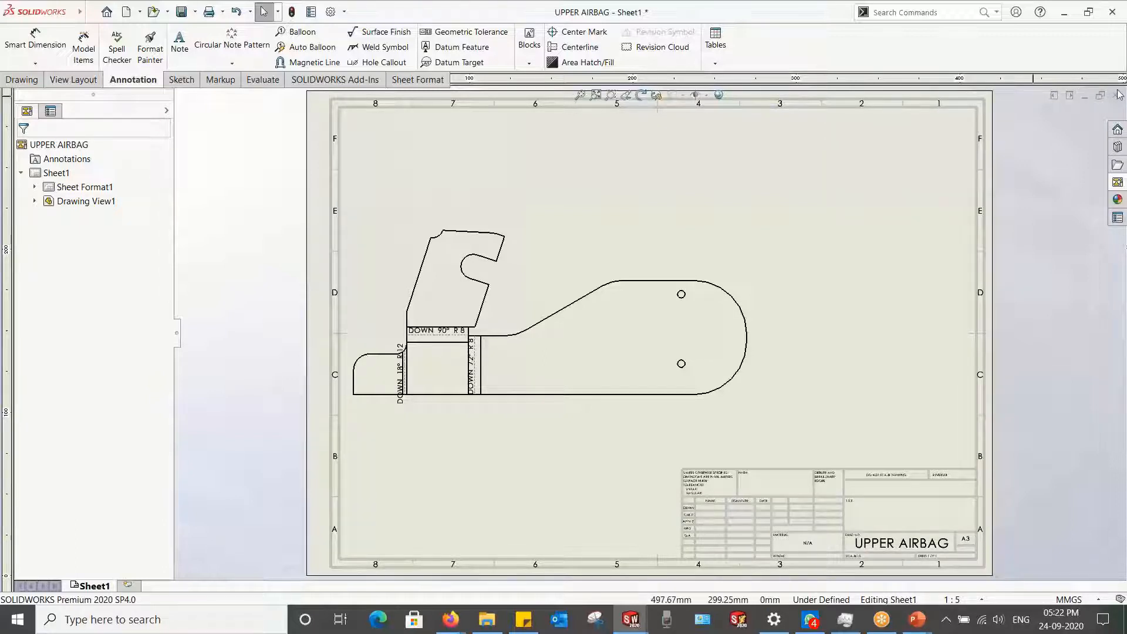
pyautogui.hotkey('ctrl', 'w')
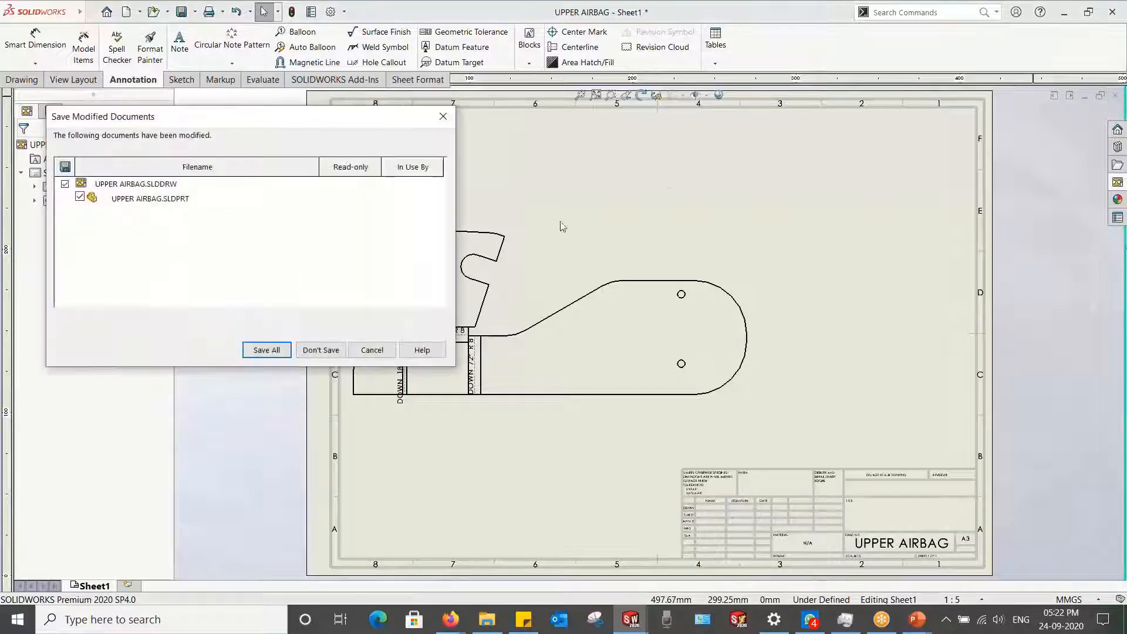
pyautogui.click(329, 350)
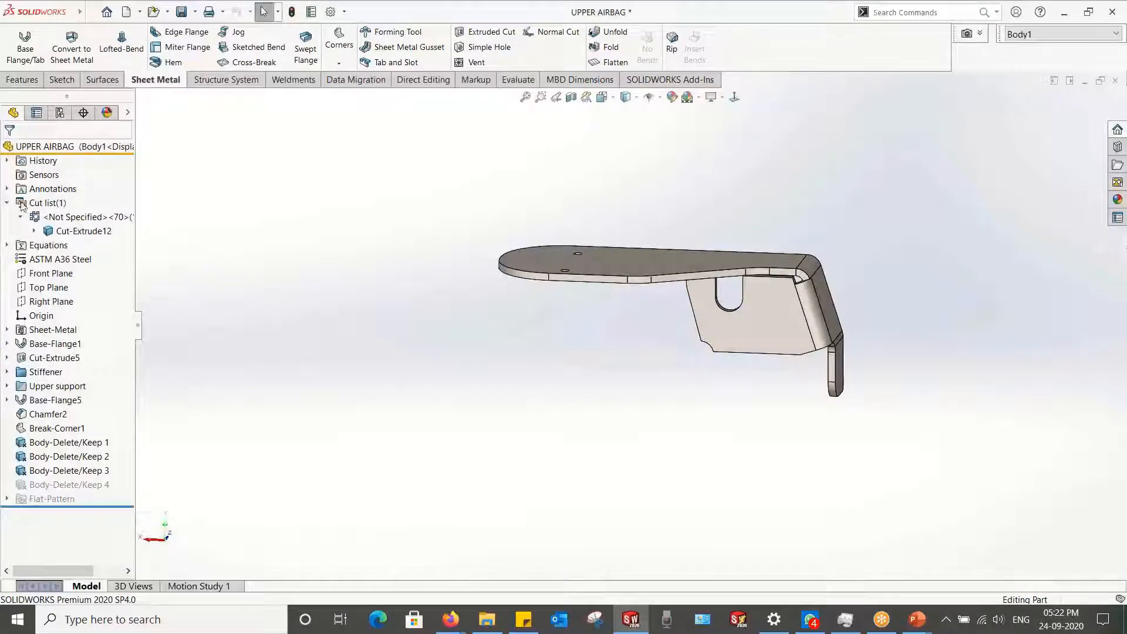
# Step: Reactivate the Default<As Machined> configuration of UPPER AIRBAG and go back to its feature tree to inspect the complete multibody part
pyautogui.click(60, 112)
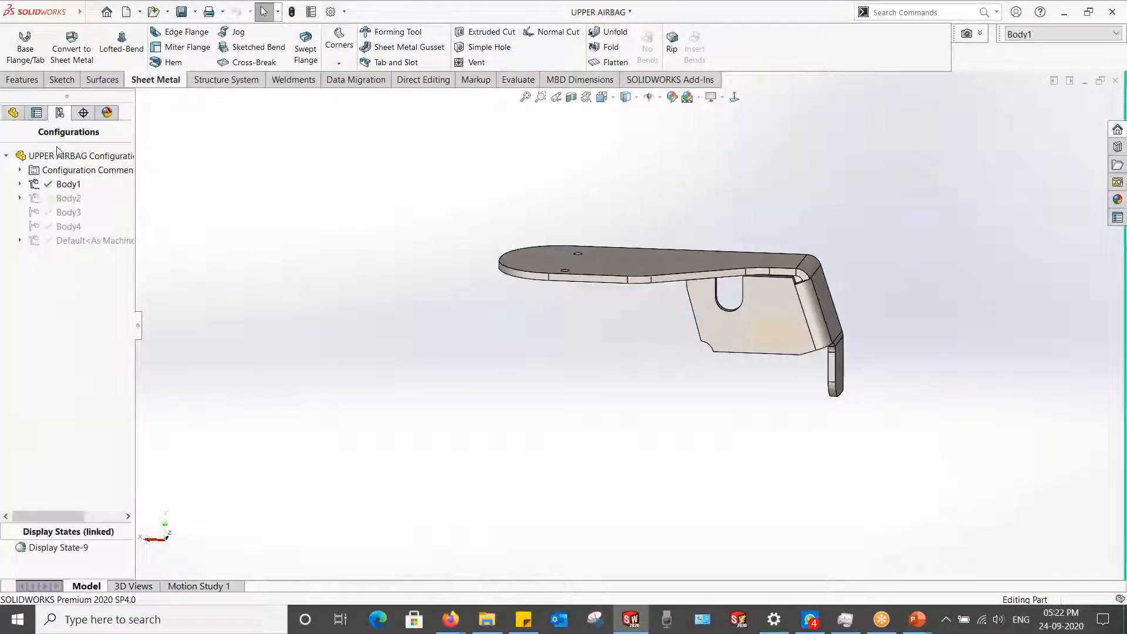
pyautogui.doubleClick(48, 240)
pyautogui.click(13, 112)
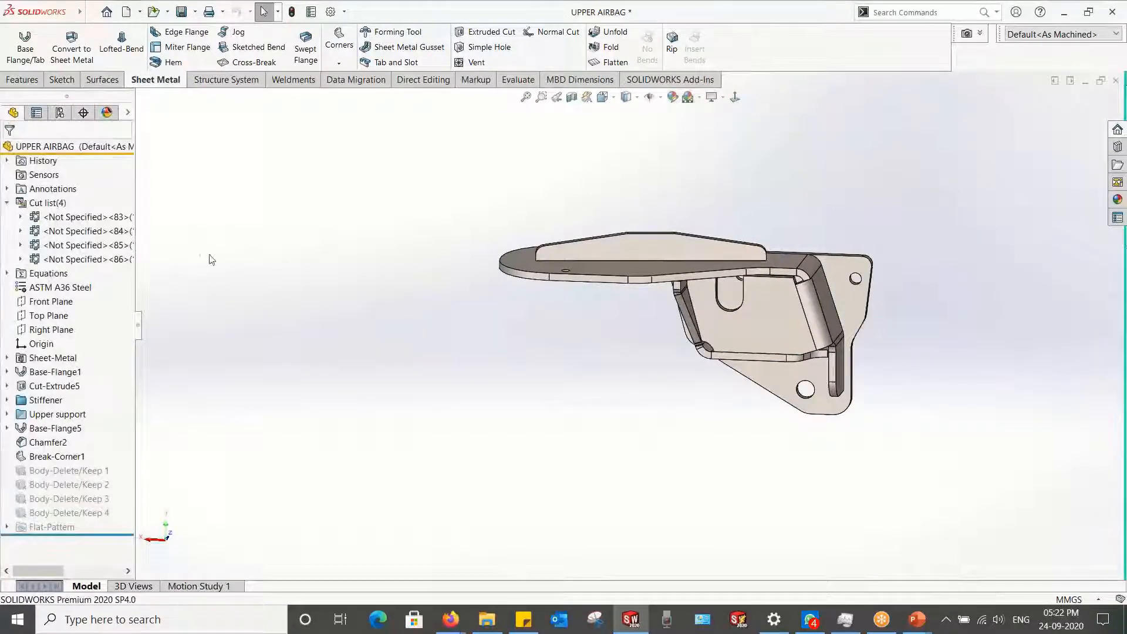
pyautogui.moveTo(420, 331); pyautogui.dragTo(510, 221, button='middle')
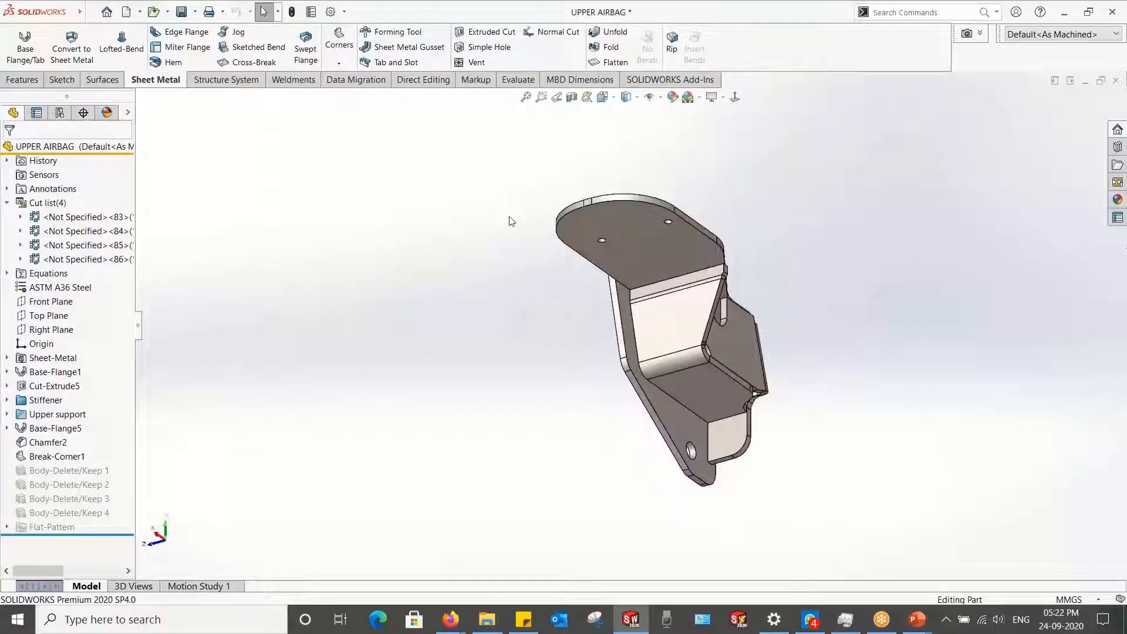
pyautogui.moveTo(619, 321); pyautogui.dragTo(618, 364, button='middle')
pyautogui.scroll(4, 690, 374)
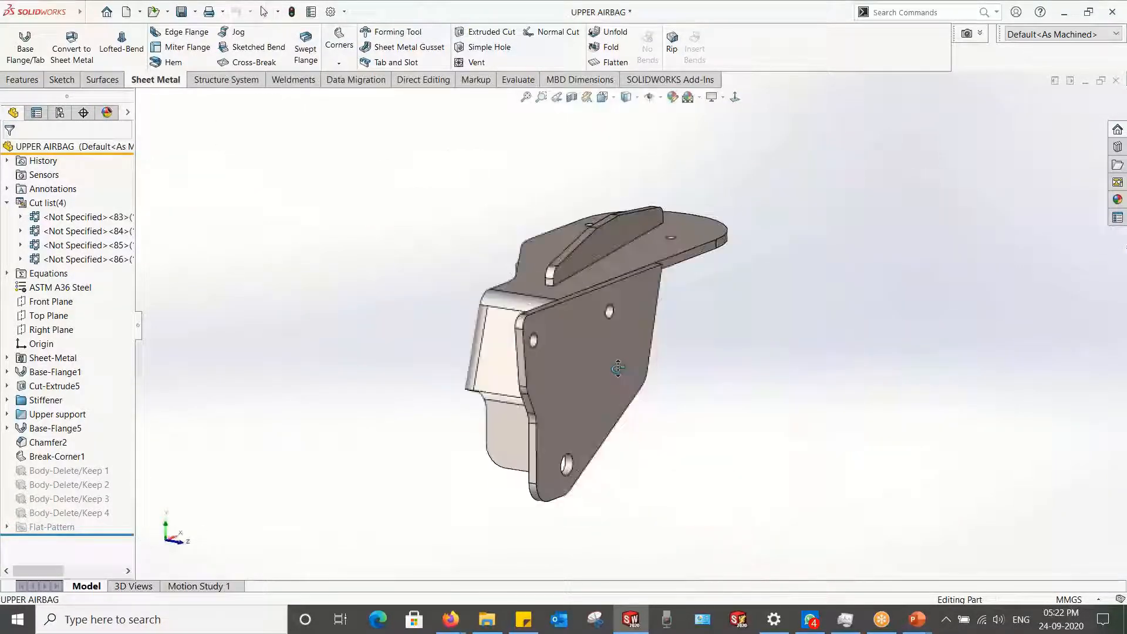
pyautogui.scroll(-1, 615, 361)
pyautogui.scroll(-2, 488, 299)
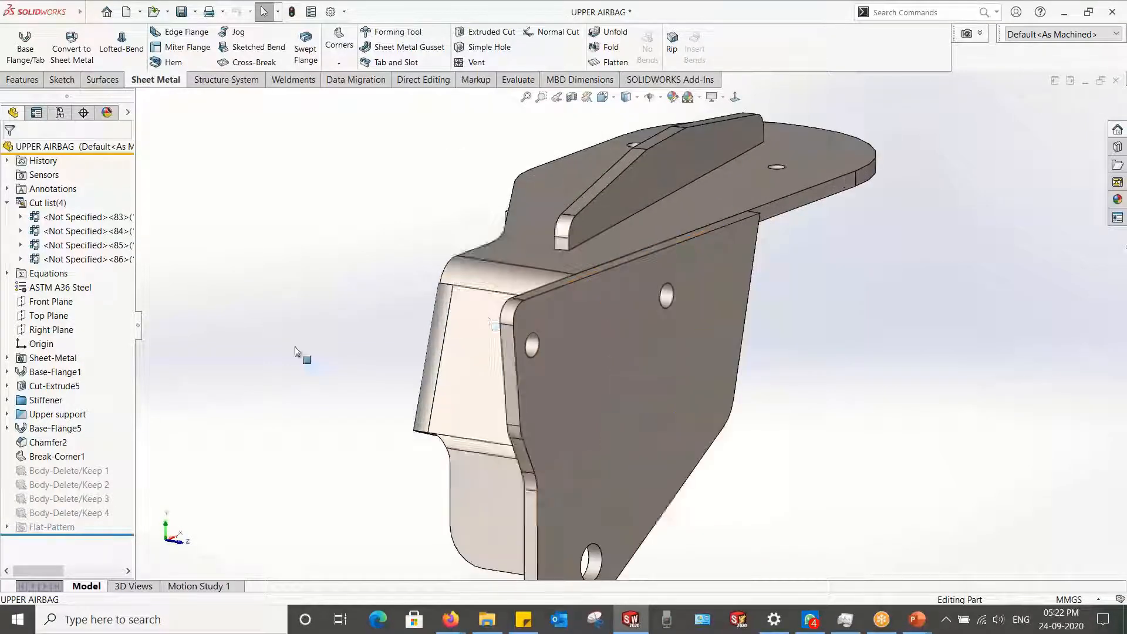
# Step: Try flattening the multibody part in its Default configuration, and undo the flattening
pyautogui.click(8, 527)
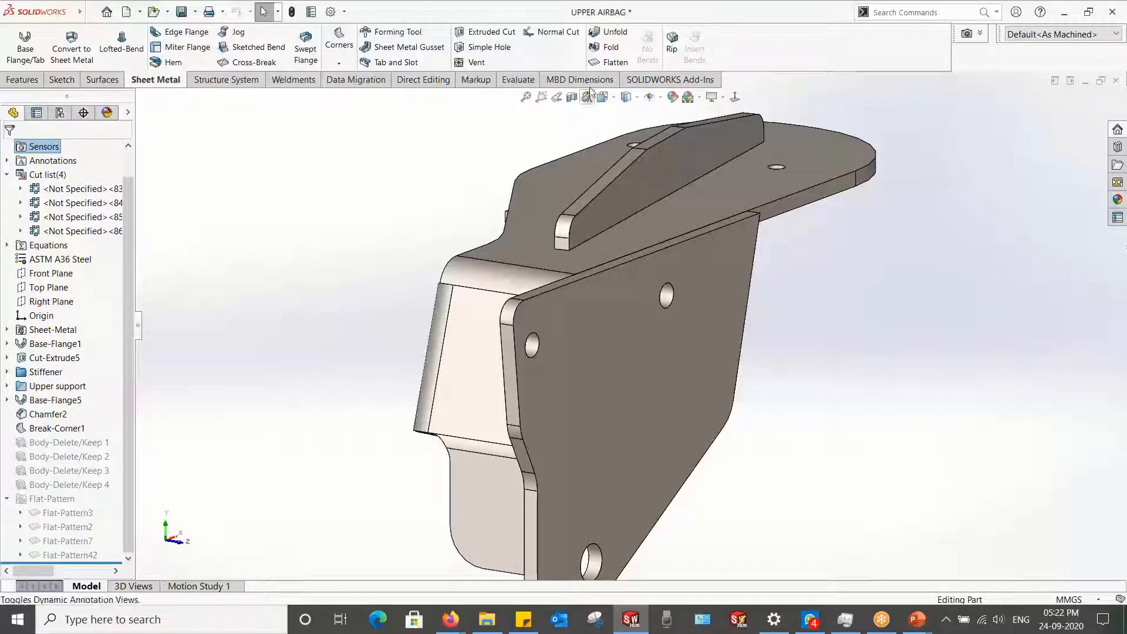
pyautogui.click(601, 63)
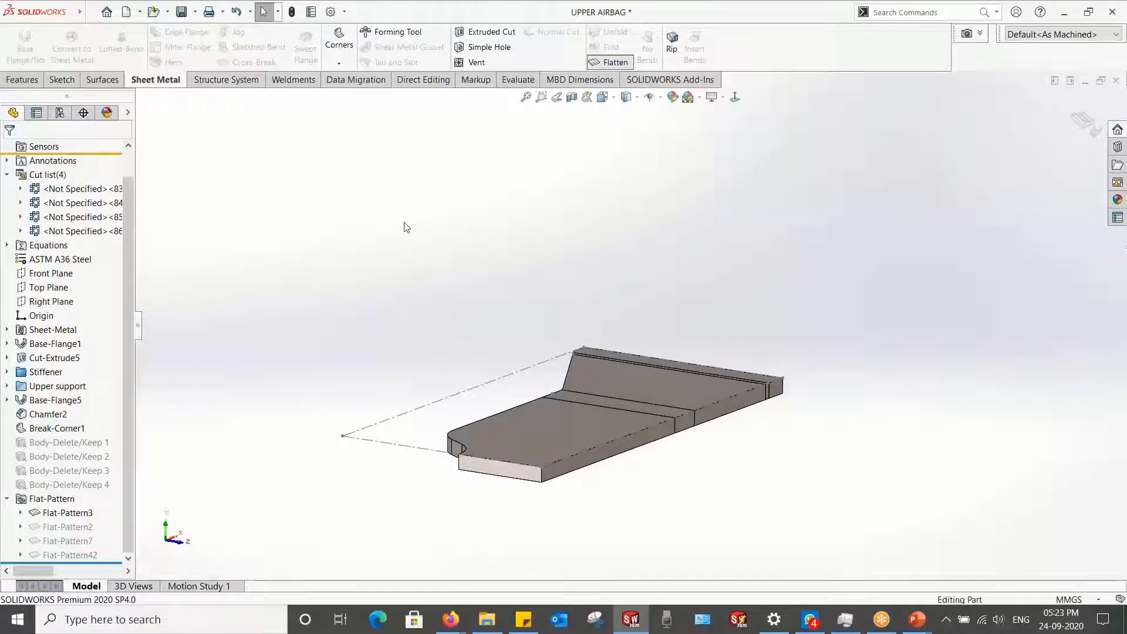
pyautogui.hotkey('ctrl', 'z')
pyautogui.scroll(2, 309, 241)
pyautogui.moveTo(309, 242); pyautogui.dragTo(529, 273, button='middle')
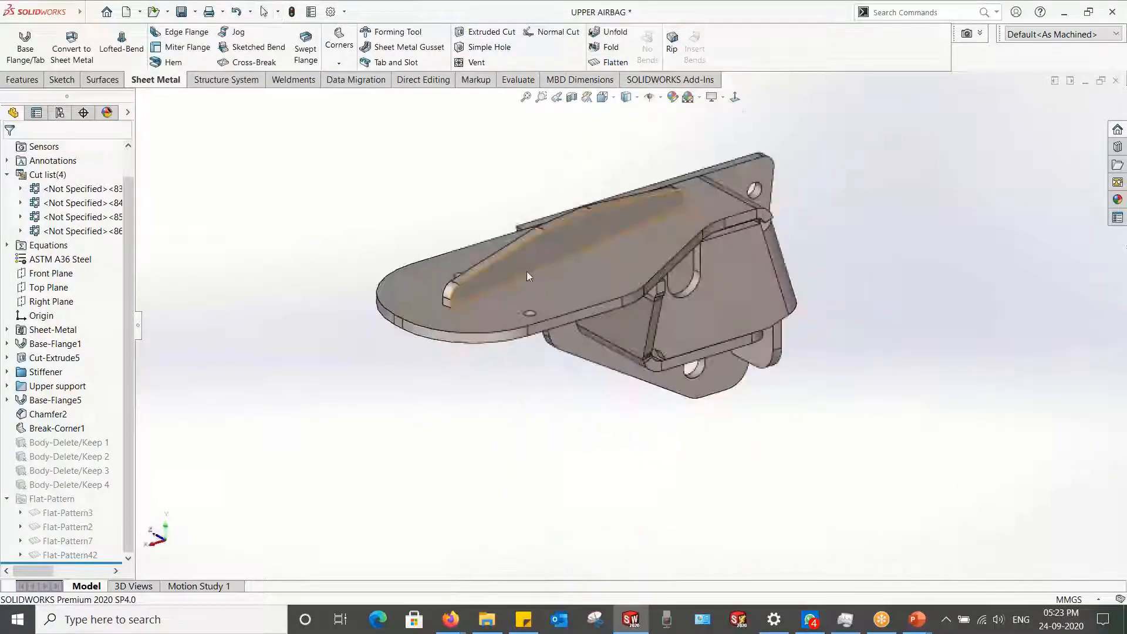
# Step: Collapse the cut list and flat pattern folders, and save and close the UPPER AIRBAG part
pyautogui.click(7, 175)
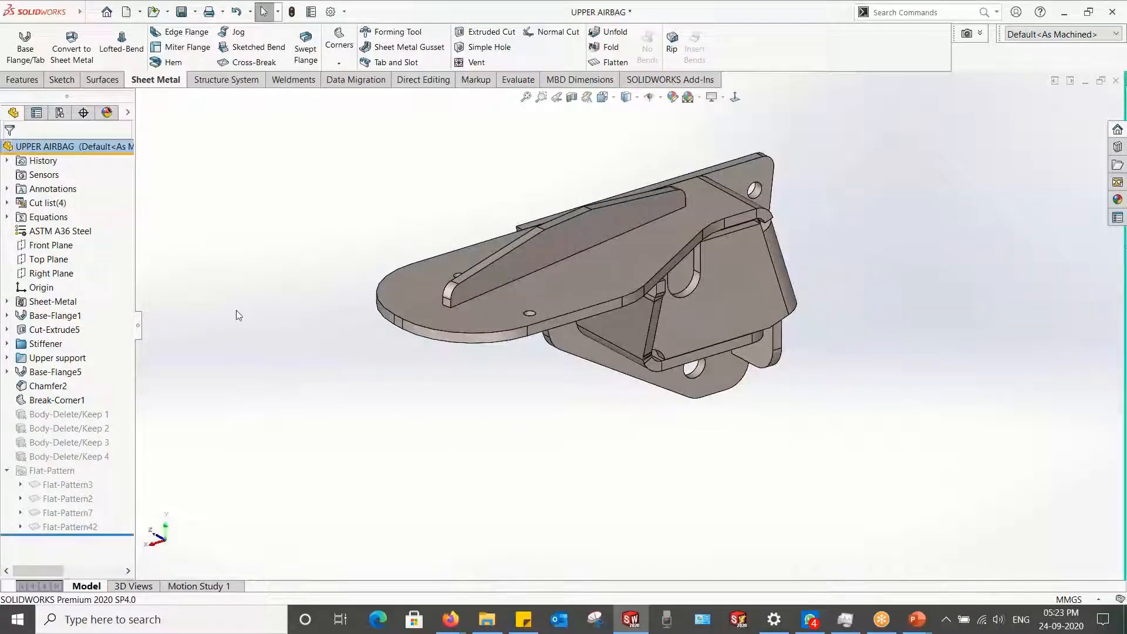
pyautogui.click(7, 471)
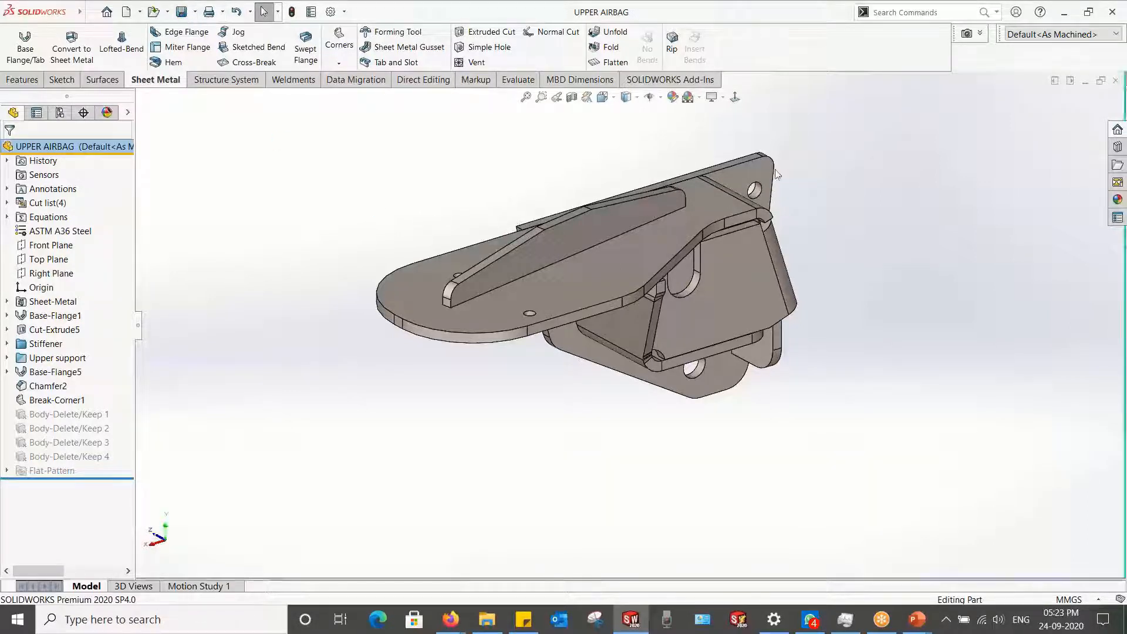
pyautogui.click(1117, 84)
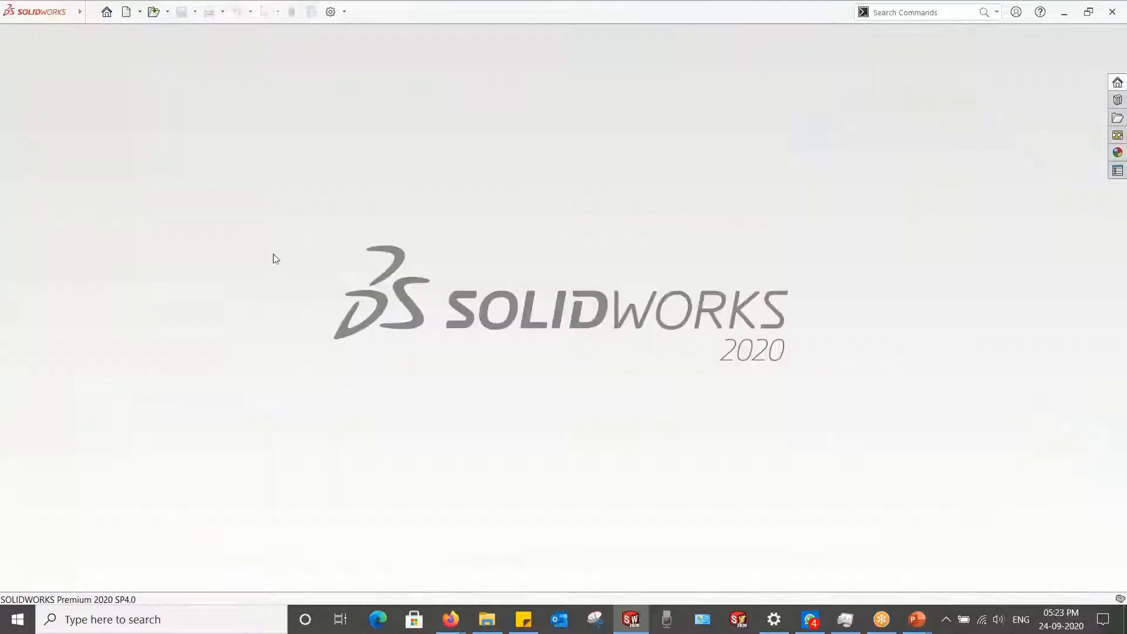
# Step: Switch to the PowerPoint slide on Top Down Assembly for Sheet Metal to read it, and return to SOLIDWORKS
pyautogui.hotkey('alt', 'Tab')
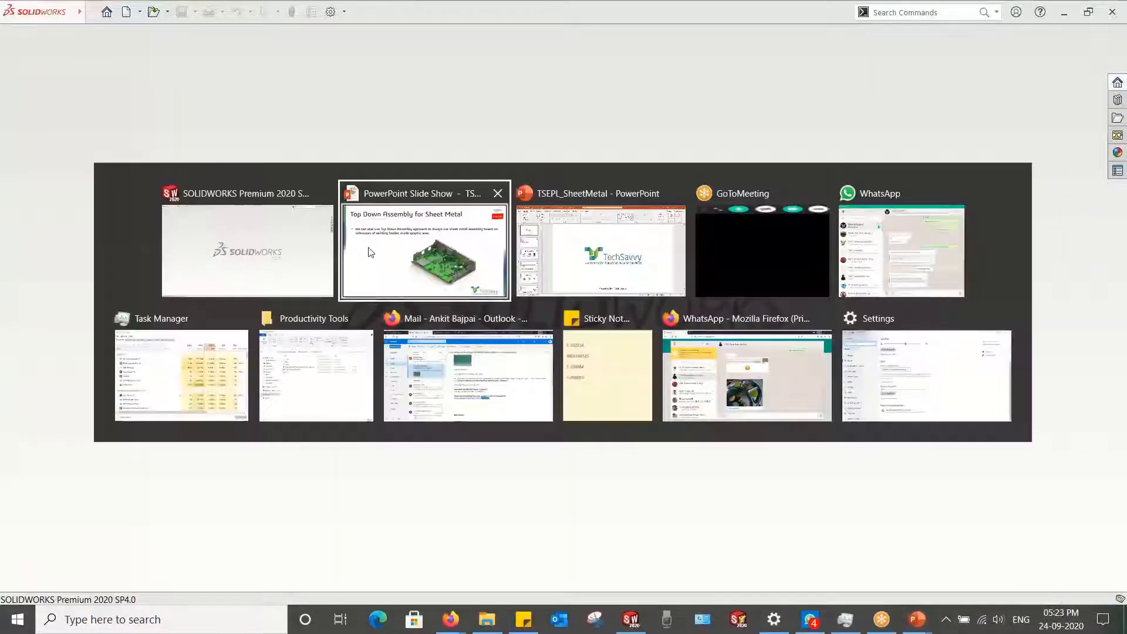
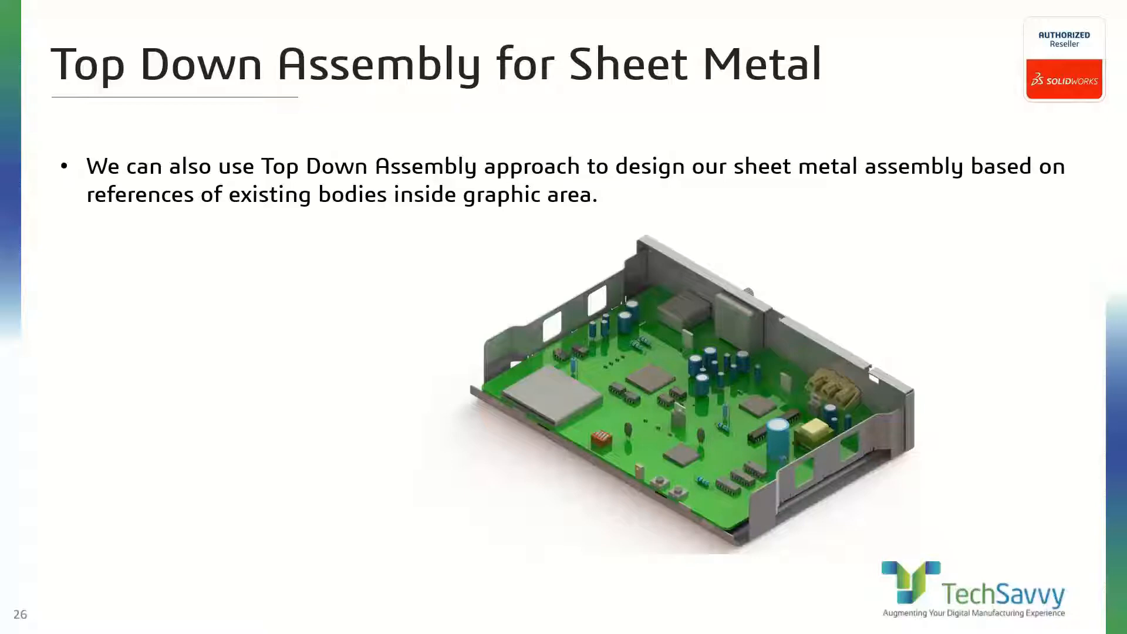
pyautogui.hotkey('alt', 'Tab')
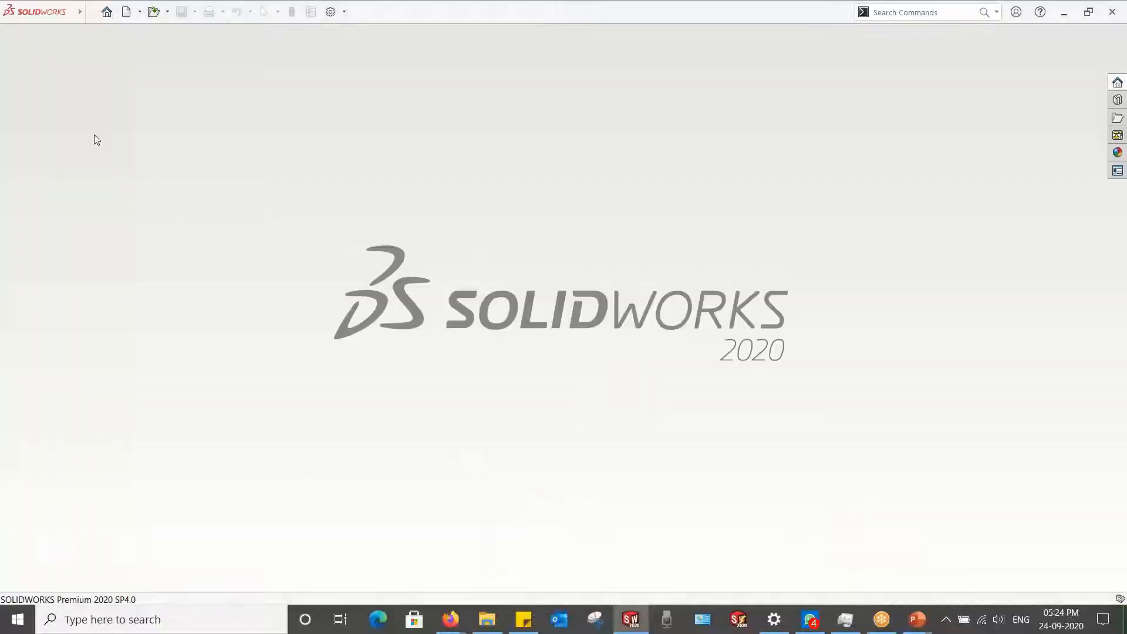
# Step: Open the SAT RECEIVER assembly from the Satellite Receiver SW2006 folder inside Lesson2-of-3's Top Down folder
pyautogui.click(106, 11)
pyautogui.click(276, 137)
pyautogui.scroll(-3, 386, 323)
pyautogui.scroll(3, 386, 323)
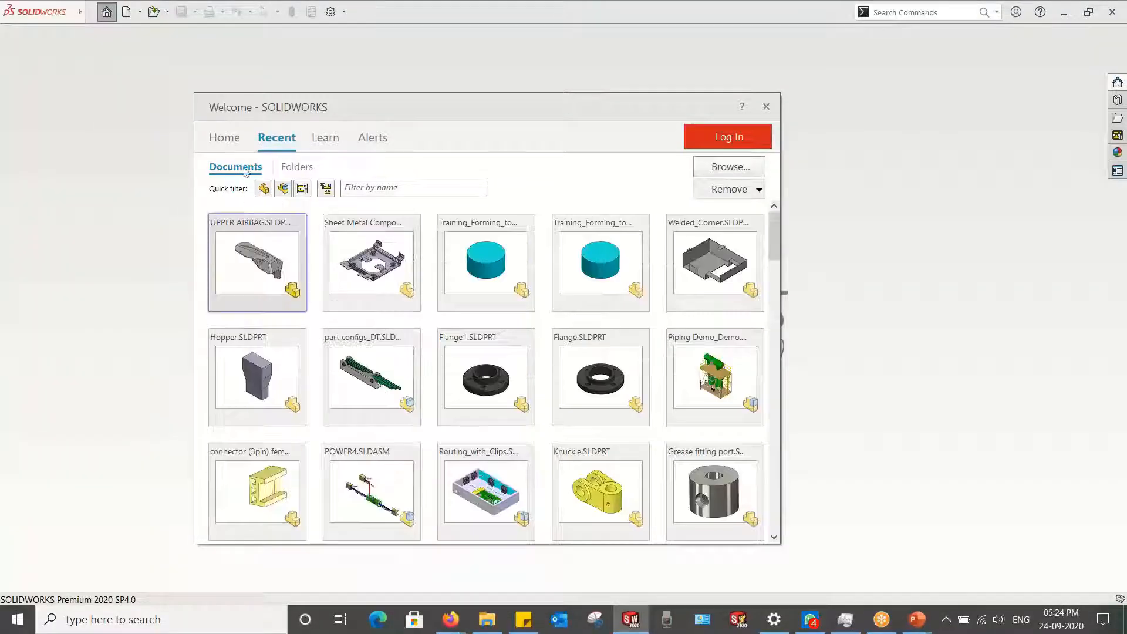
pyautogui.click(233, 137)
pyautogui.click(623, 199)
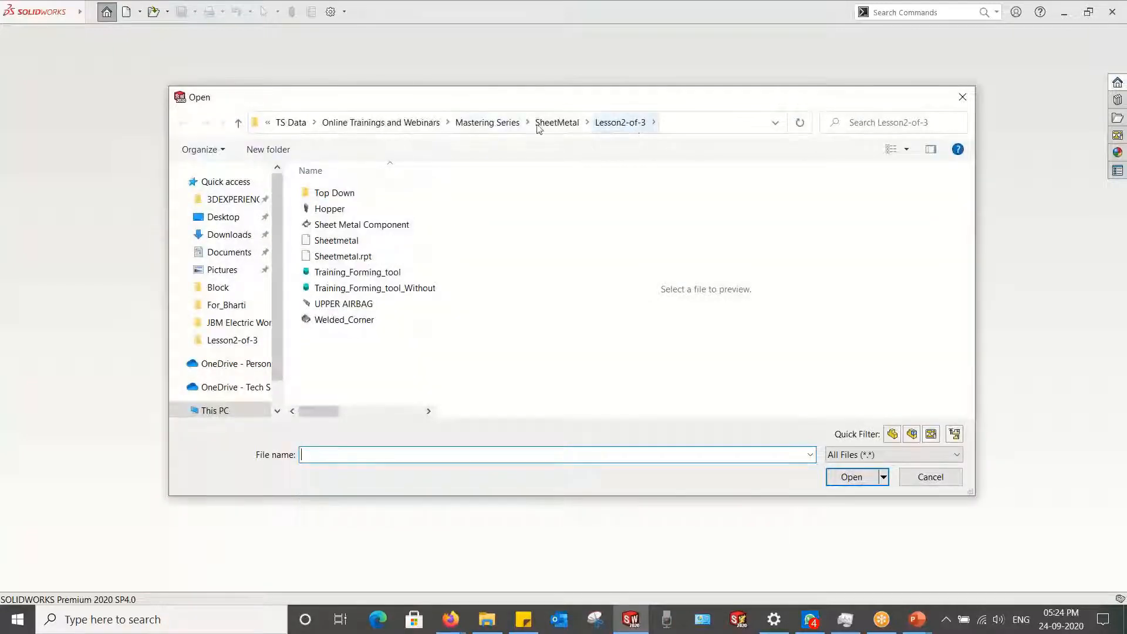
pyautogui.doubleClick(339, 194)
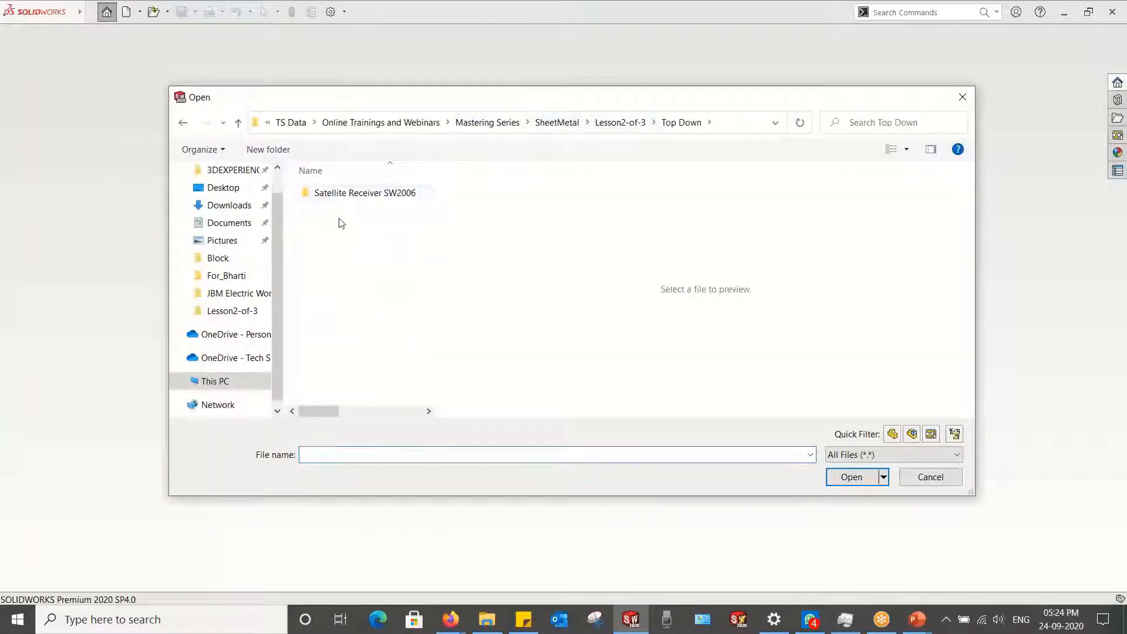
pyautogui.doubleClick(340, 194)
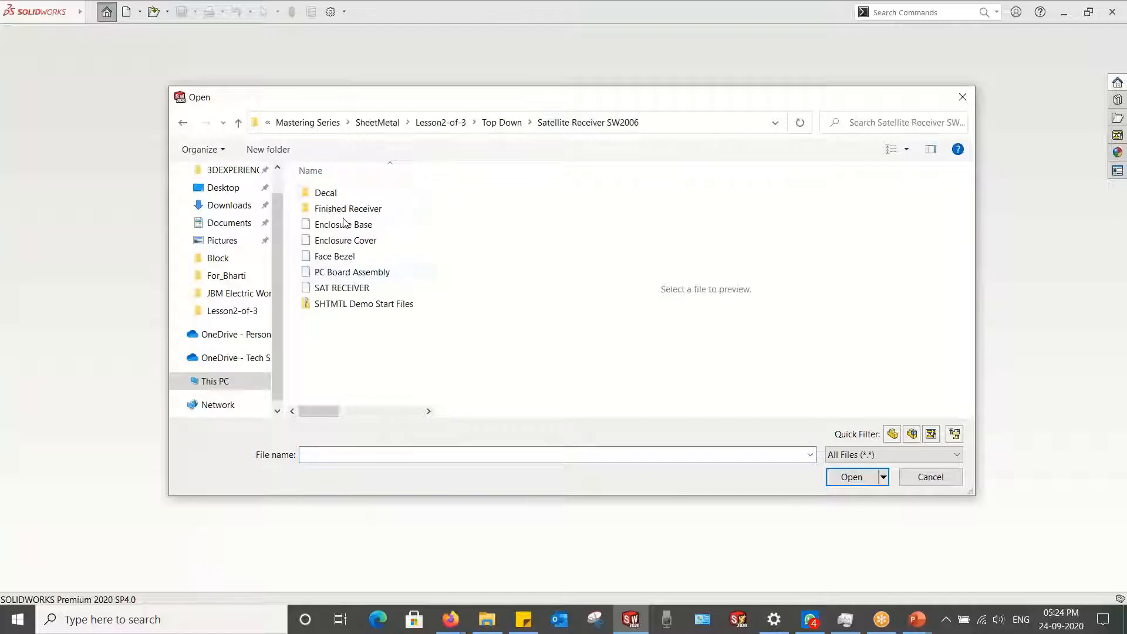
pyautogui.click(344, 288)
pyautogui.click(851, 476)
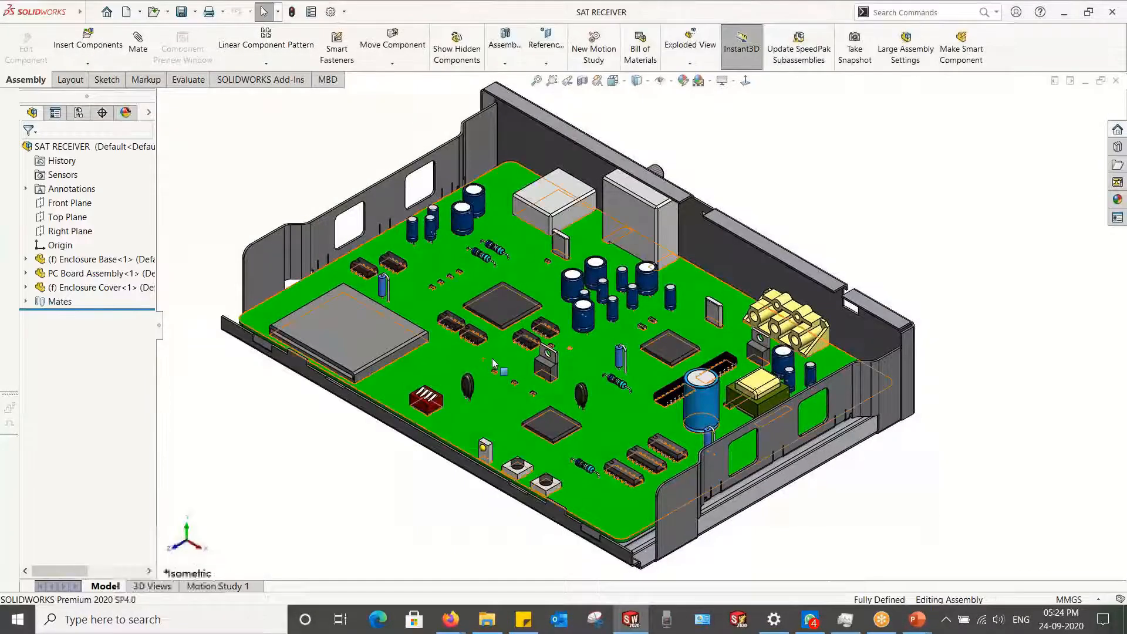
# Step: View the assembly isometrically and examine the Enclosure Base and PC Board Assembly components and the mates
pyautogui.scroll(4, 495, 358)
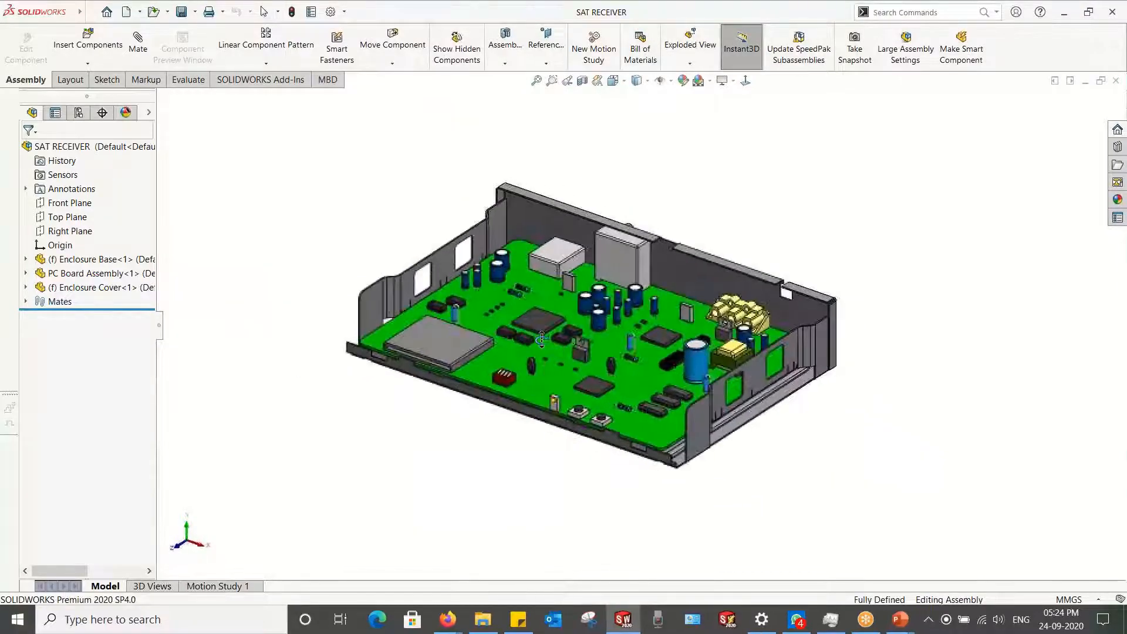
pyautogui.moveTo(542, 339); pyautogui.dragTo(511, 411, button='middle')
pyautogui.hotkey('ctrl', '7')
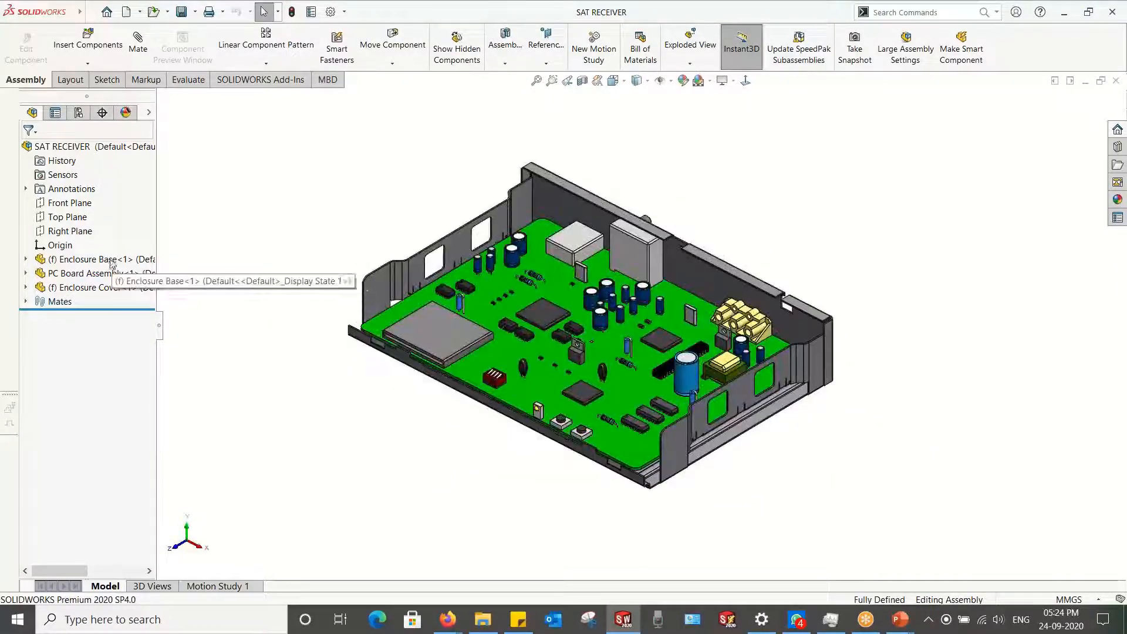
pyautogui.click(111, 260)
pyautogui.keyDown('ctrl'); pyautogui.click(94, 274); pyautogui.keyUp('ctrl')
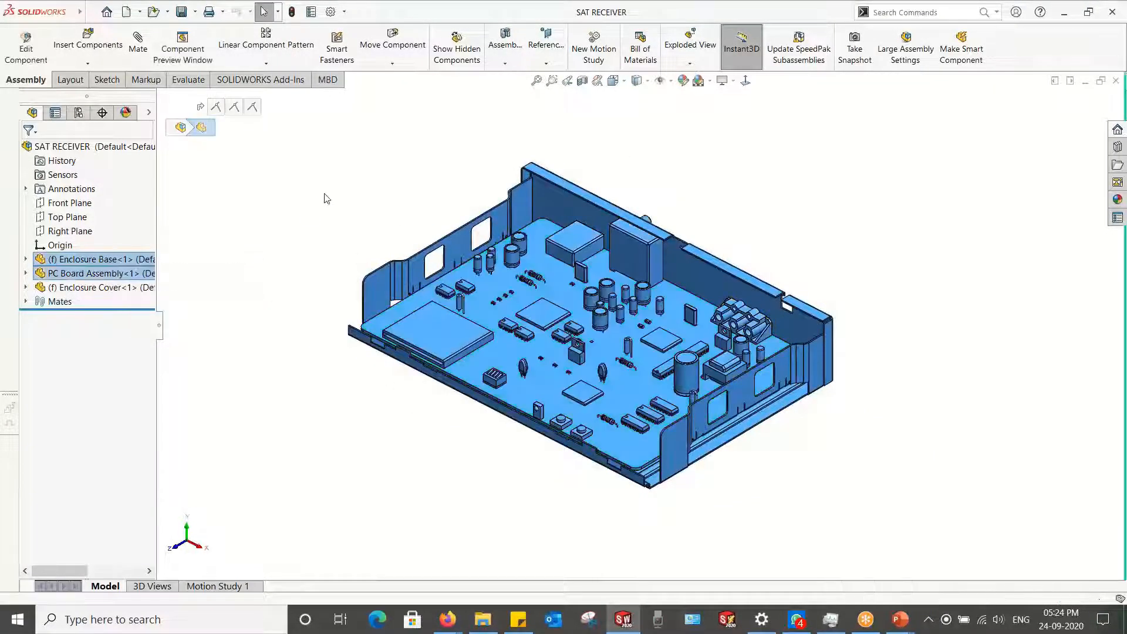
pyautogui.click(269, 225)
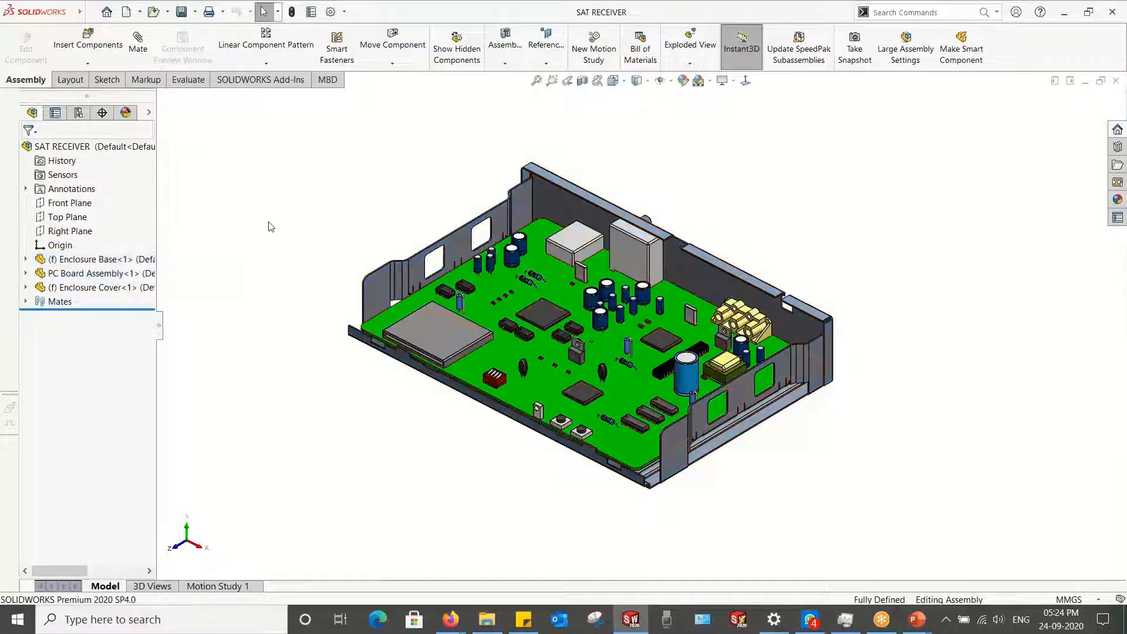
pyautogui.click(25, 301)
pyautogui.click(25, 302)
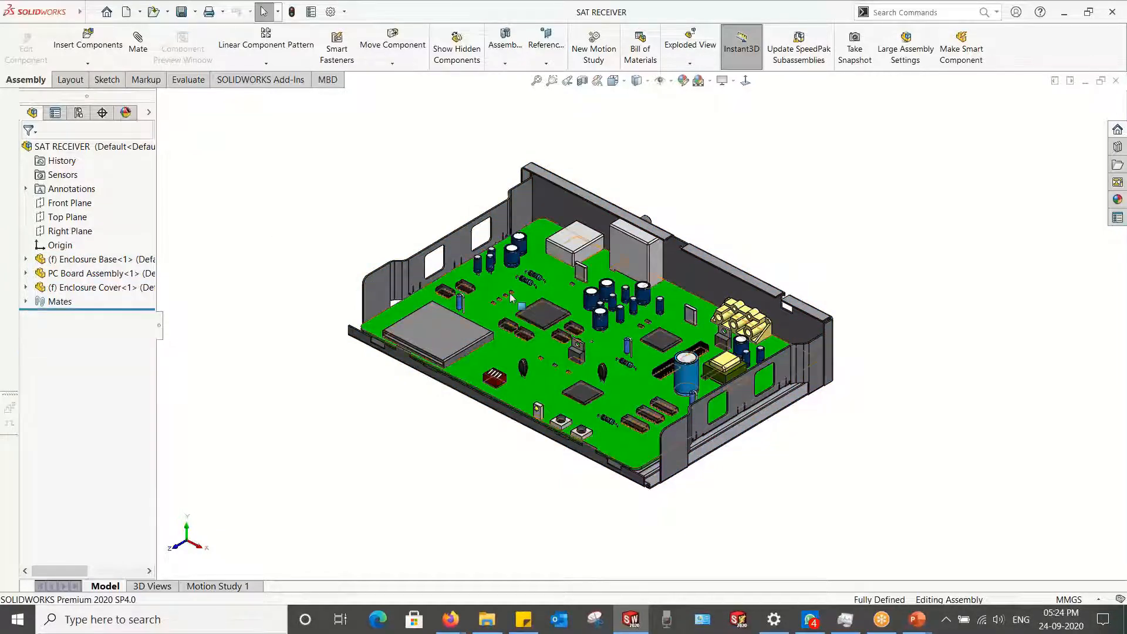
# Step: Examine from several sides how the circuit board sits inside the enclosure base
pyautogui.moveTo(376, 286); pyautogui.dragTo(448, 322, button='middle')
pyautogui.scroll(-4, 637, 404)
pyautogui.moveTo(640, 404); pyautogui.dragTo(734, 377, button='middle')
pyautogui.scroll(5, 737, 381)
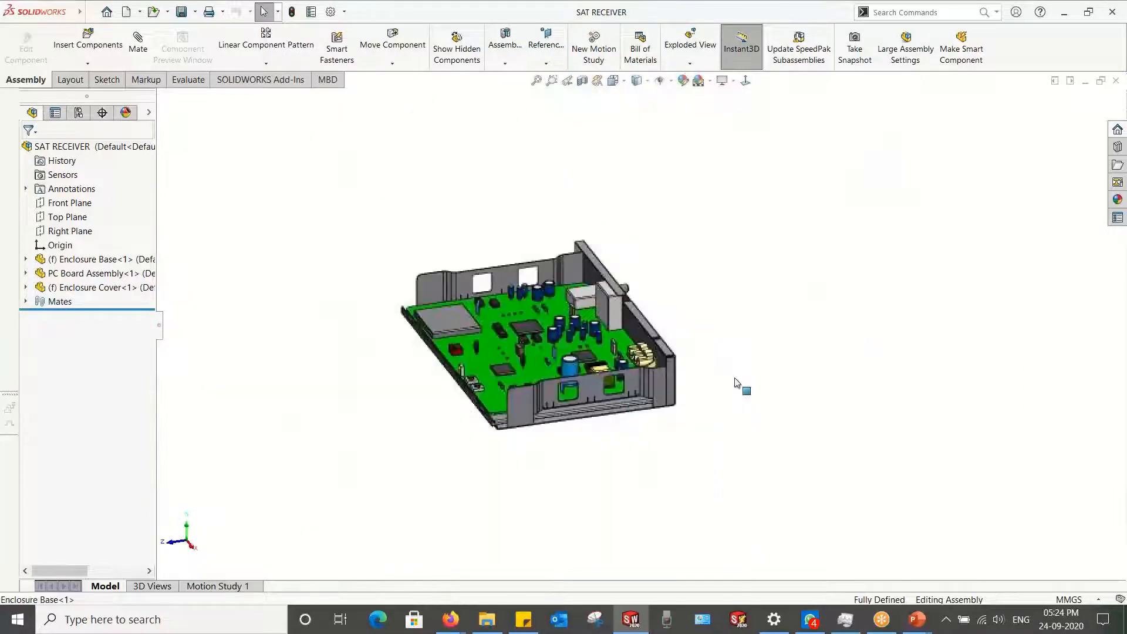
pyautogui.scroll(-4, 601, 367)
pyautogui.moveTo(602, 368); pyautogui.dragTo(617, 338, button='middle')
pyautogui.scroll(5, 621, 332)
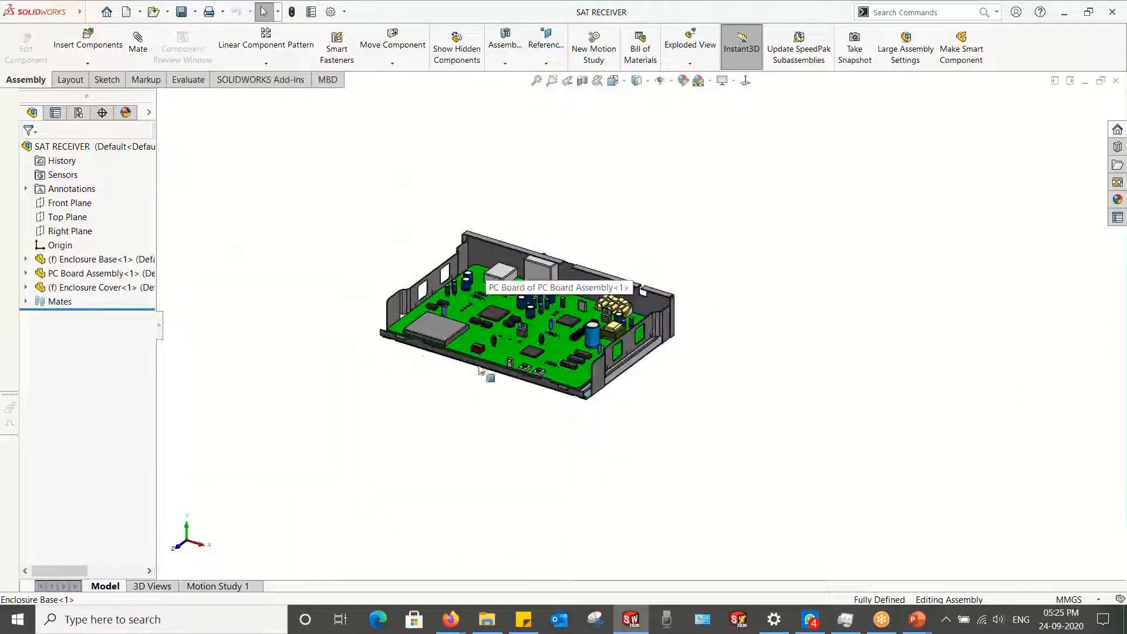
pyautogui.scroll(-4, 475, 359)
pyautogui.moveTo(475, 360)
pyautogui.mouseDown(button='middle')
pyautogui.moveTo(512, 323)
pyautogui.moveTo(448, 332)
pyautogui.moveTo(478, 347)
pyautogui.mouseUp(button='middle')
pyautogui.scroll(3, 609, 317)
pyautogui.scroll(-3, 579, 234)
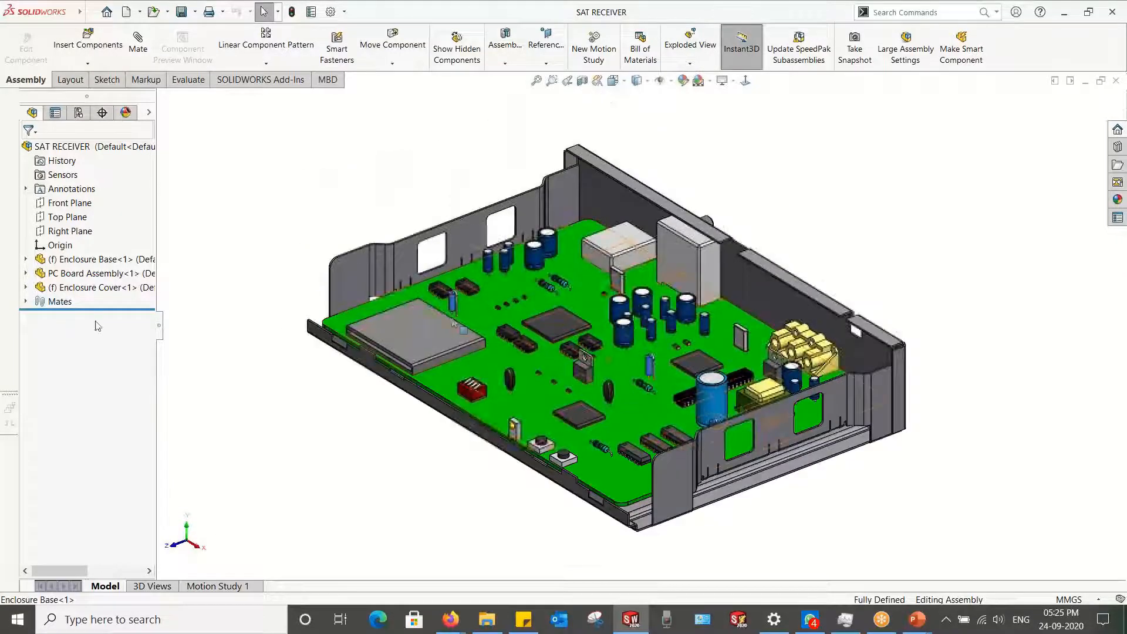
# Step: Inspect the contents of the Enclosure Cover component and the available option for creating a new part in the assembly
pyautogui.rightClick(50, 293)
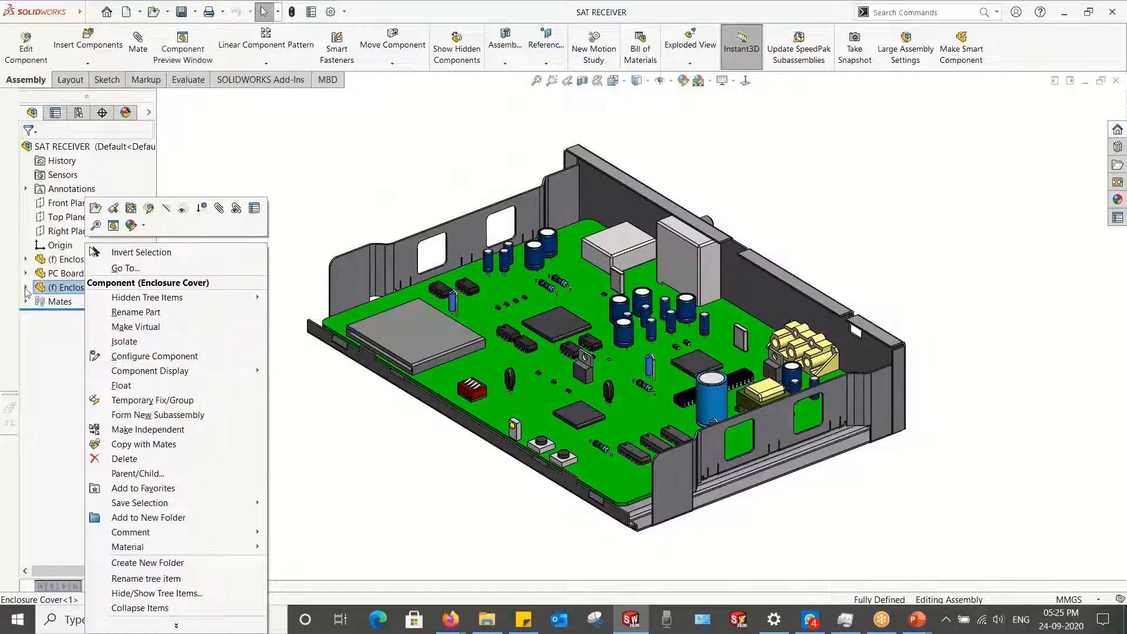
pyautogui.click(26, 289)
pyautogui.click(272, 239)
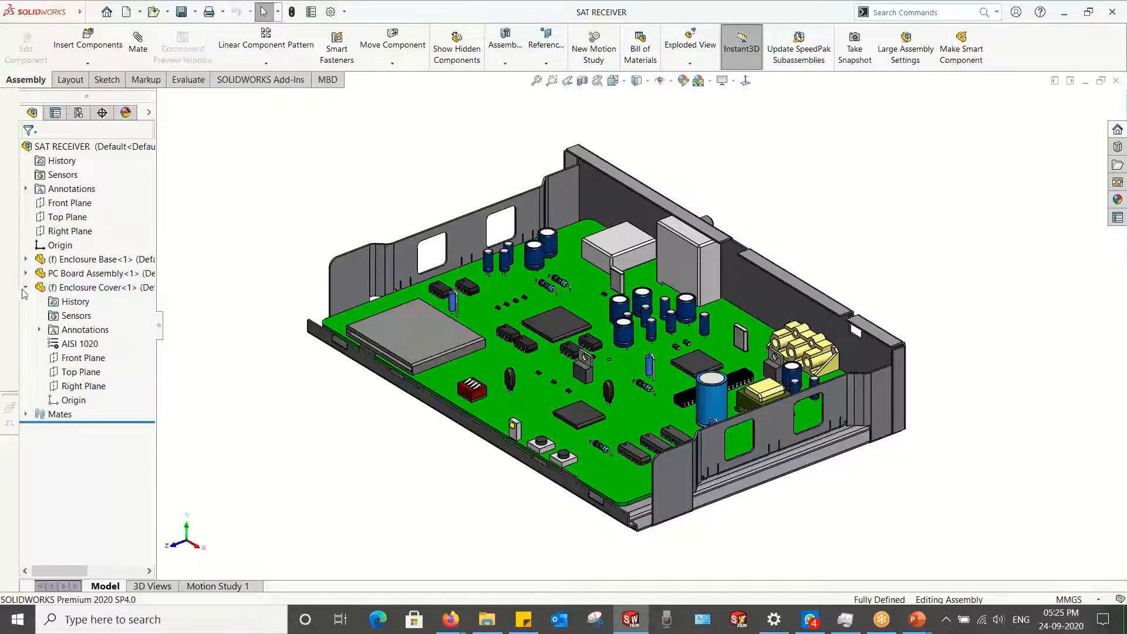
pyautogui.click(26, 287)
pyautogui.click(87, 63)
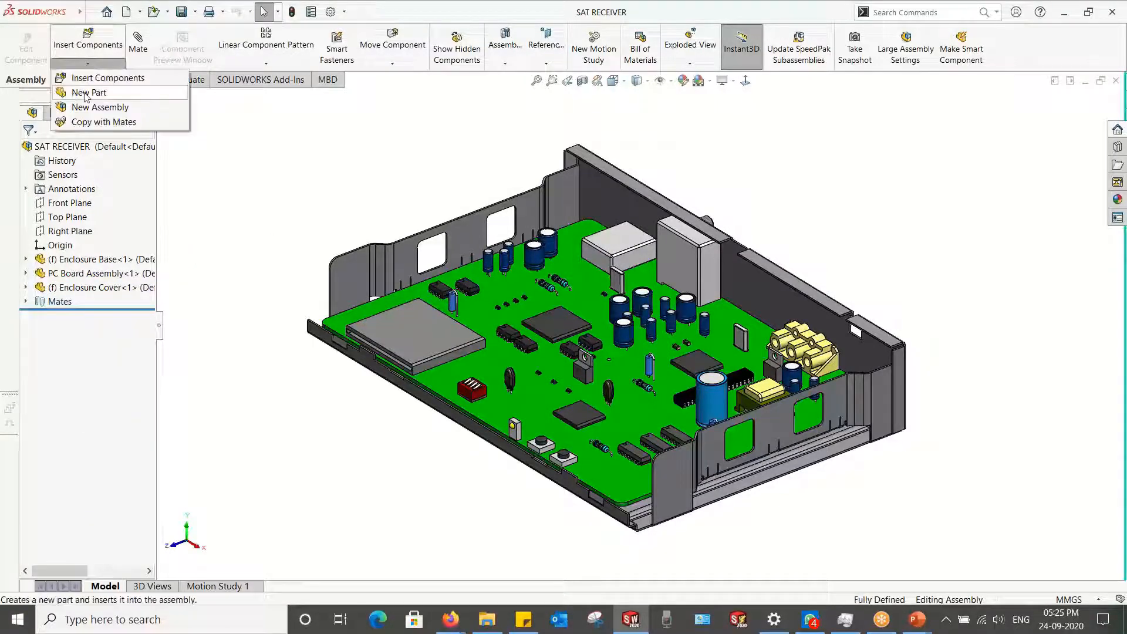
# Step: Edit the Enclosure Cover in the context of the assembly and start a sketch on the Enclosure Base's outer connector face
pyautogui.rightClick(64, 287)
pyautogui.click(130, 208)
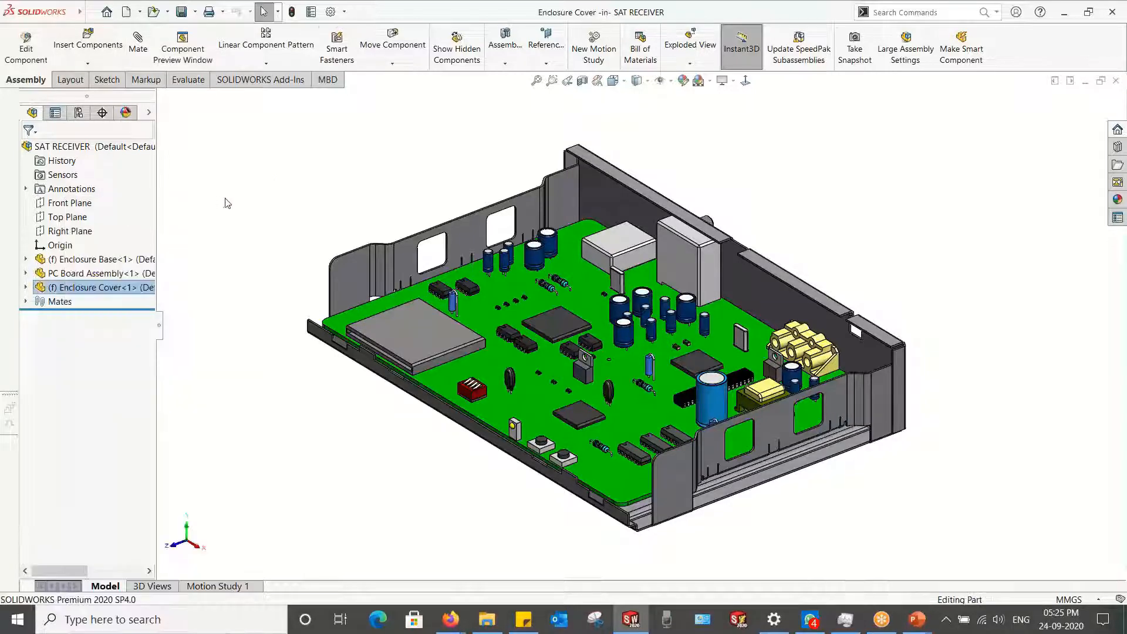
pyautogui.moveTo(229, 203); pyautogui.dragTo(229, 254, button='middle')
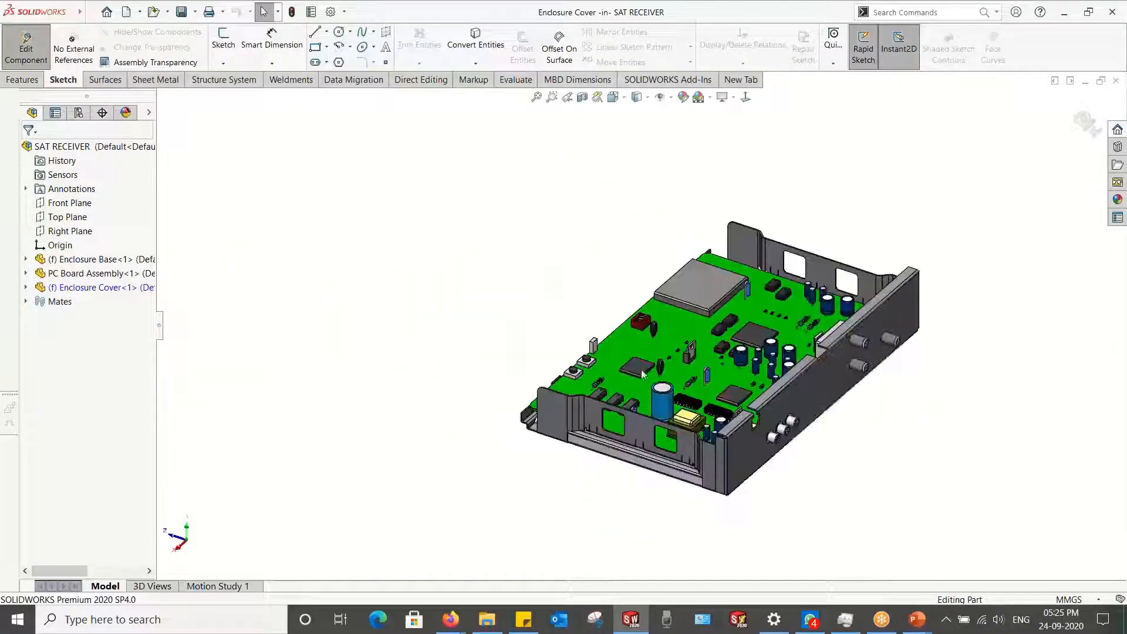
pyautogui.rightClick(844, 398)
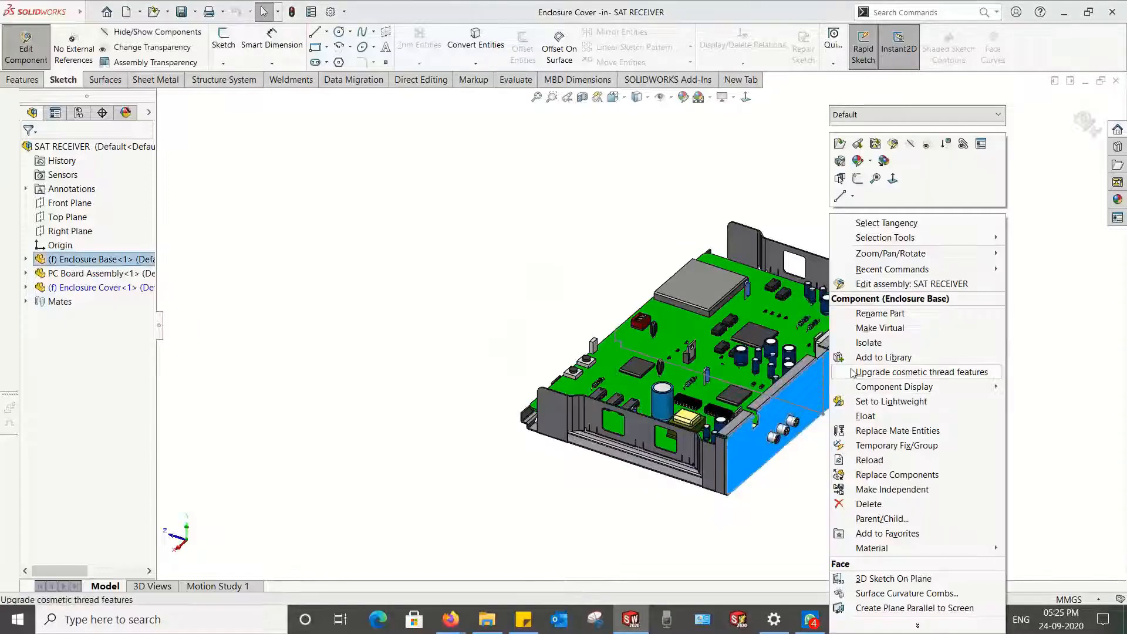
pyautogui.click(856, 196)
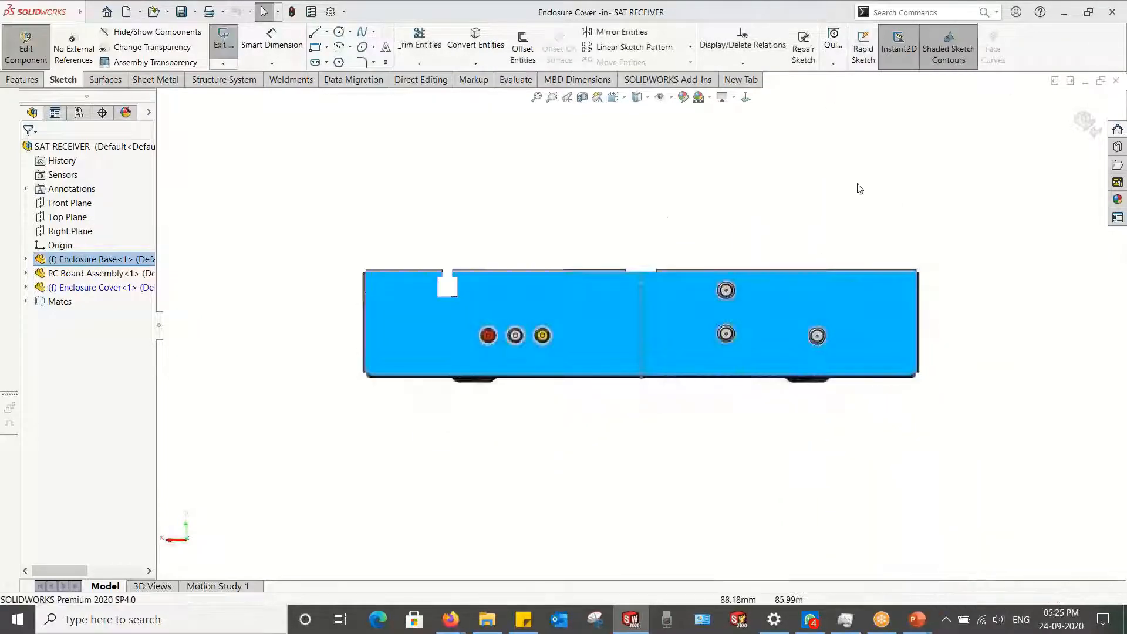
# Step: Sketch a vertical centerline about 63 mm long from the origin to above the enclosure's upper edge
pyautogui.moveTo(634, 196)
pyautogui.mouseDown(button='right')
pyautogui.moveTo(609, 195)
pyautogui.moveTo(554, 239)
pyautogui.mouseUp(button='right')
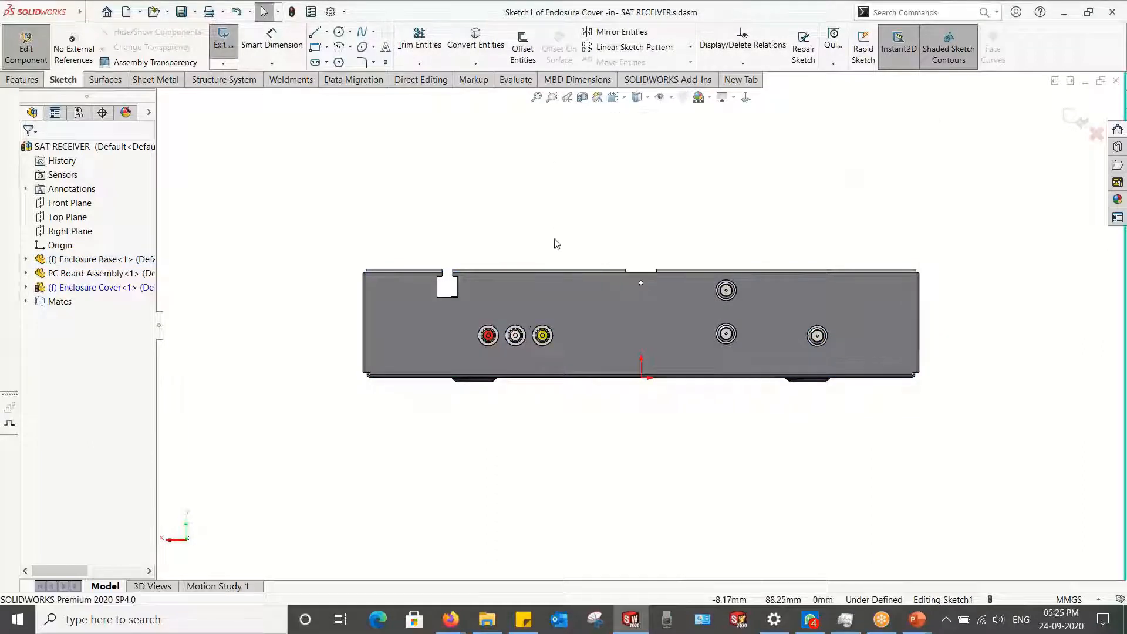
pyautogui.click(642, 377)
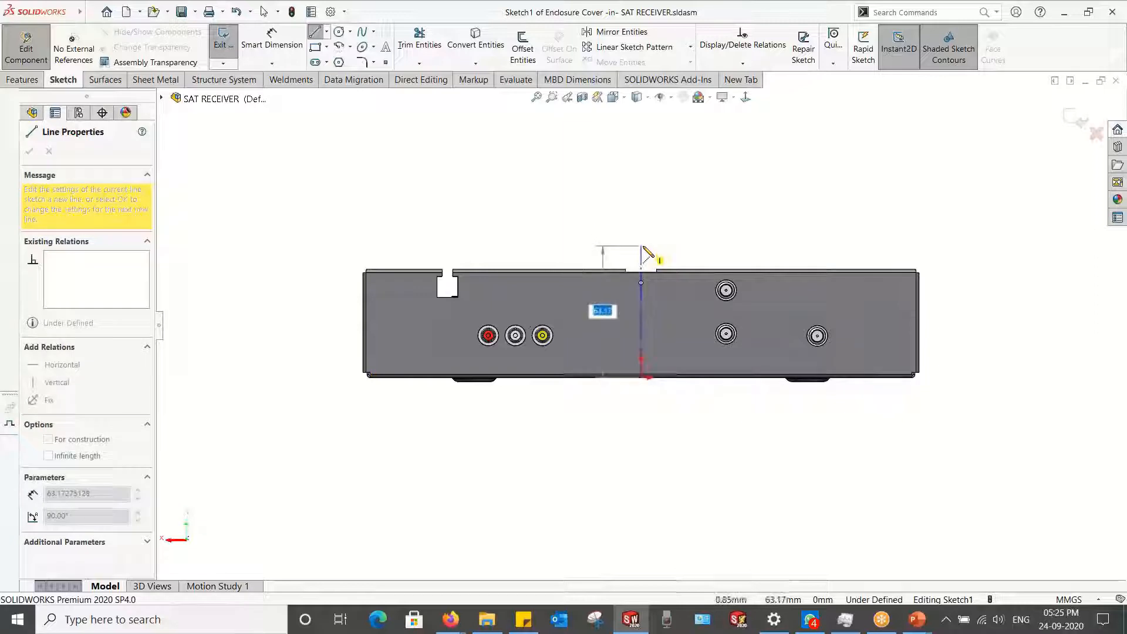
pyautogui.click(641, 247)
pyautogui.press('Escape')
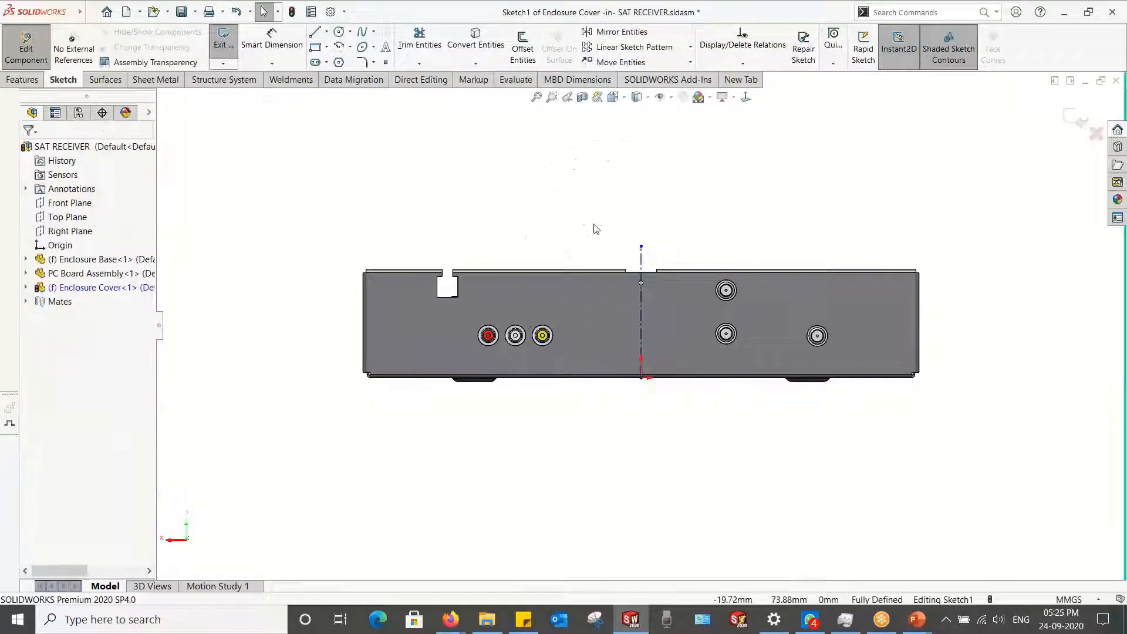
# Step: Sketch an open profile from the centerline's upper end: a horizontal line about 145 mm long, a vertical line down past the base, and a short inward line
pyautogui.moveTo(607, 226); pyautogui.dragTo(675, 225, button='right')
pyautogui.click(641, 246)
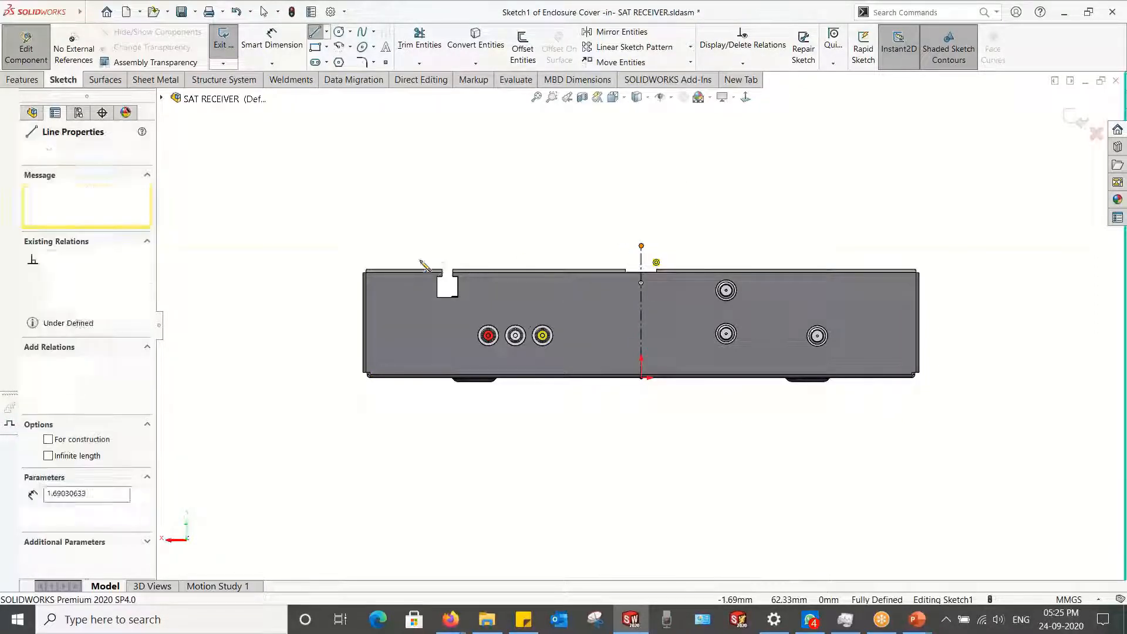
pyautogui.click(339, 245)
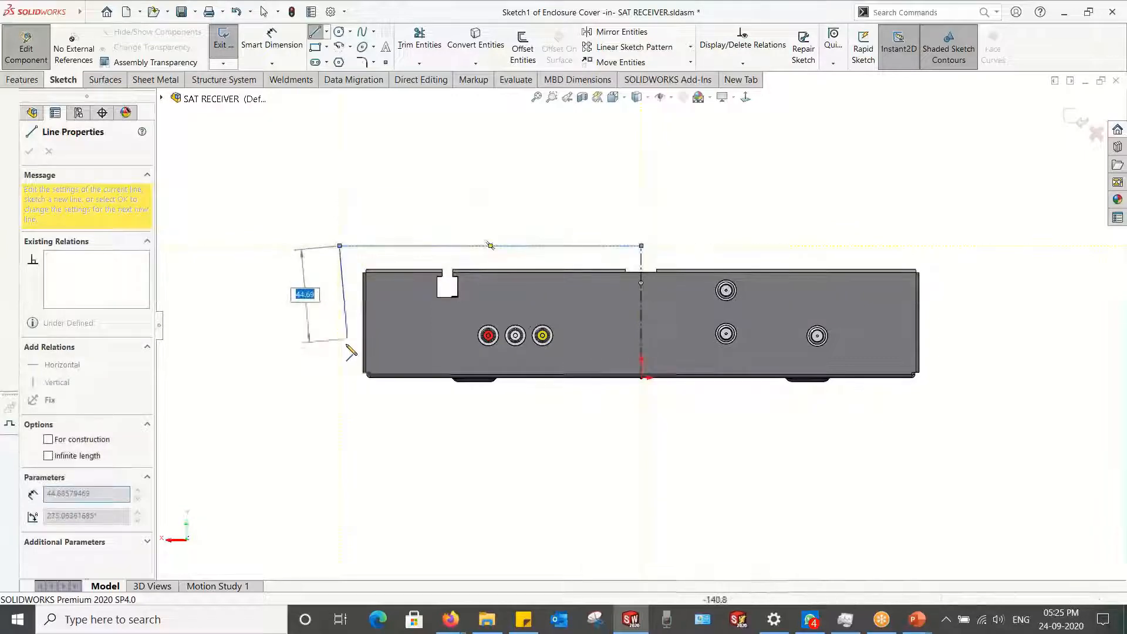
pyautogui.click(340, 389)
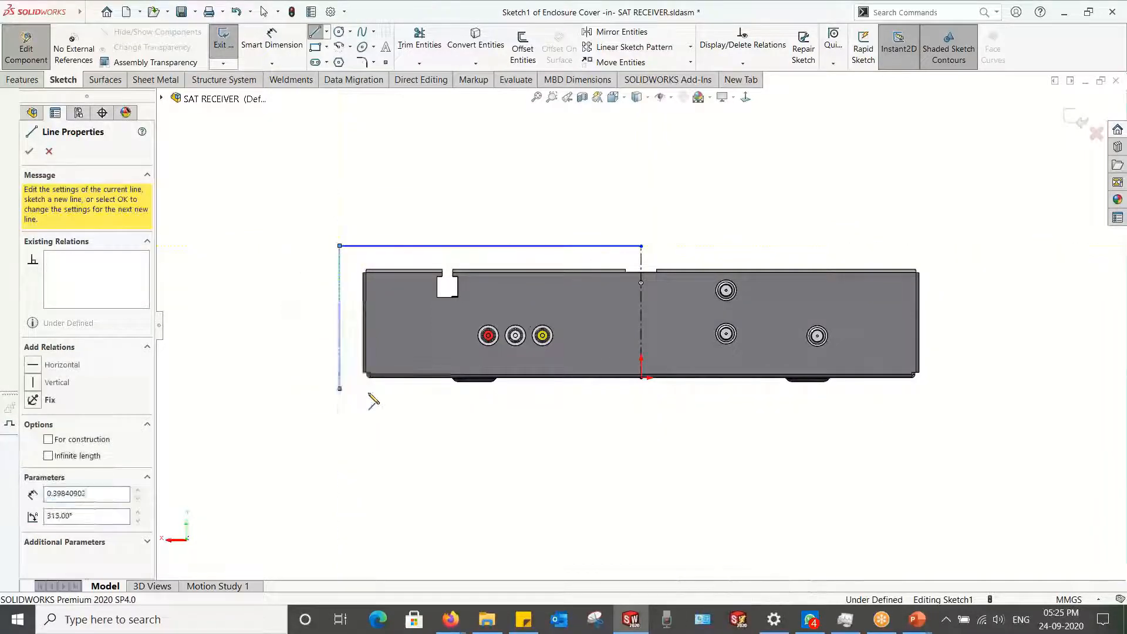
pyautogui.doubleClick(418, 388)
pyautogui.press('Escape')
pyautogui.scroll(-3, 418, 388)
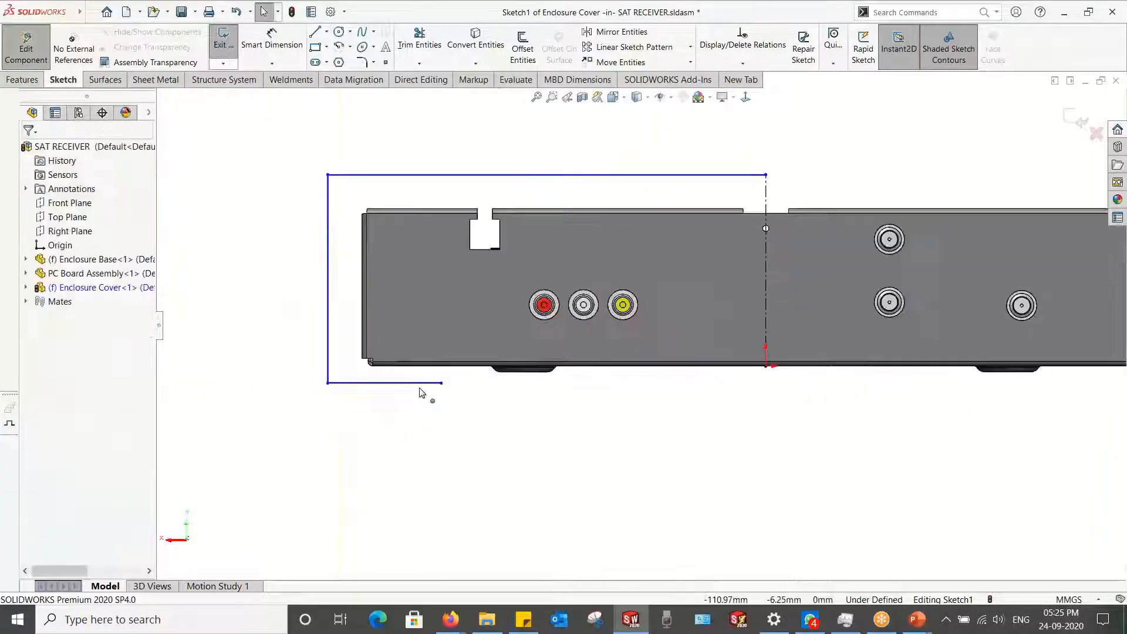
pyautogui.scroll(2, 609, 194)
pyautogui.scroll(-3, 585, 159)
# Step: Dimension the profile's upper horizontal line 1 mm above the enclosure base's upper edge
pyautogui.moveTo(585, 159); pyautogui.dragTo(586, 121, button='right')
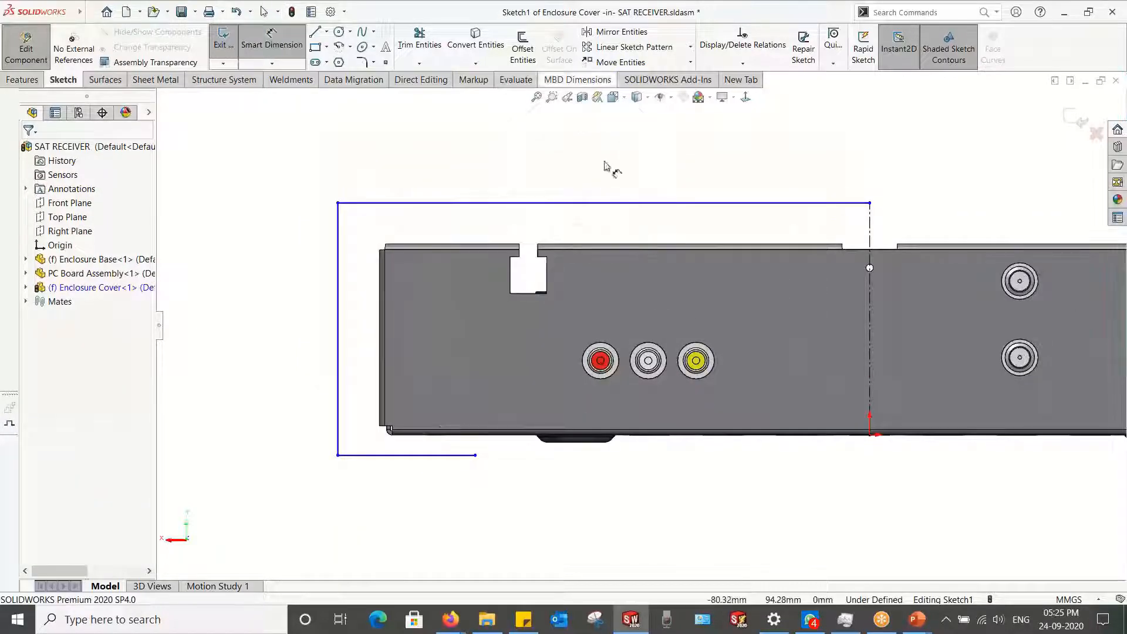
pyautogui.click(624, 203)
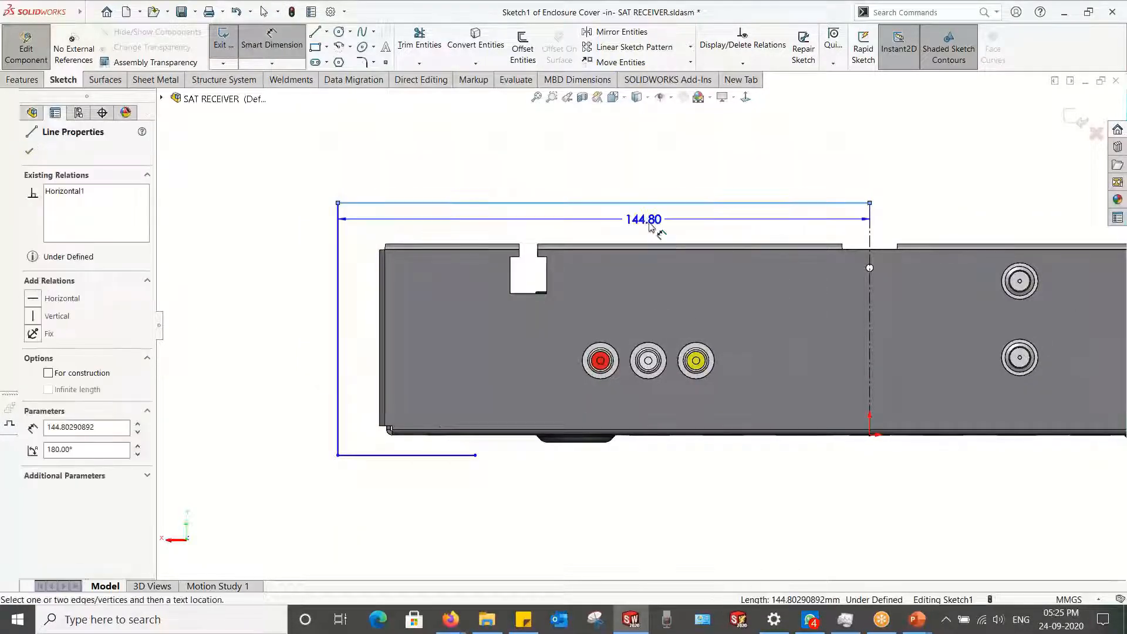
pyautogui.scroll(-3, 701, 258)
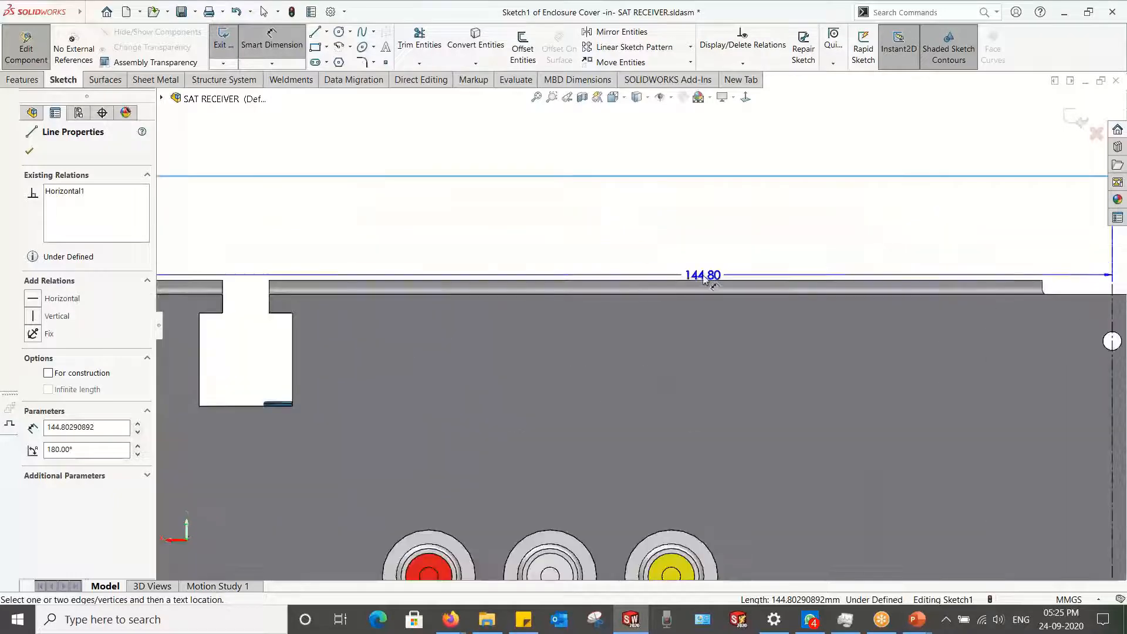
pyautogui.click(703, 282)
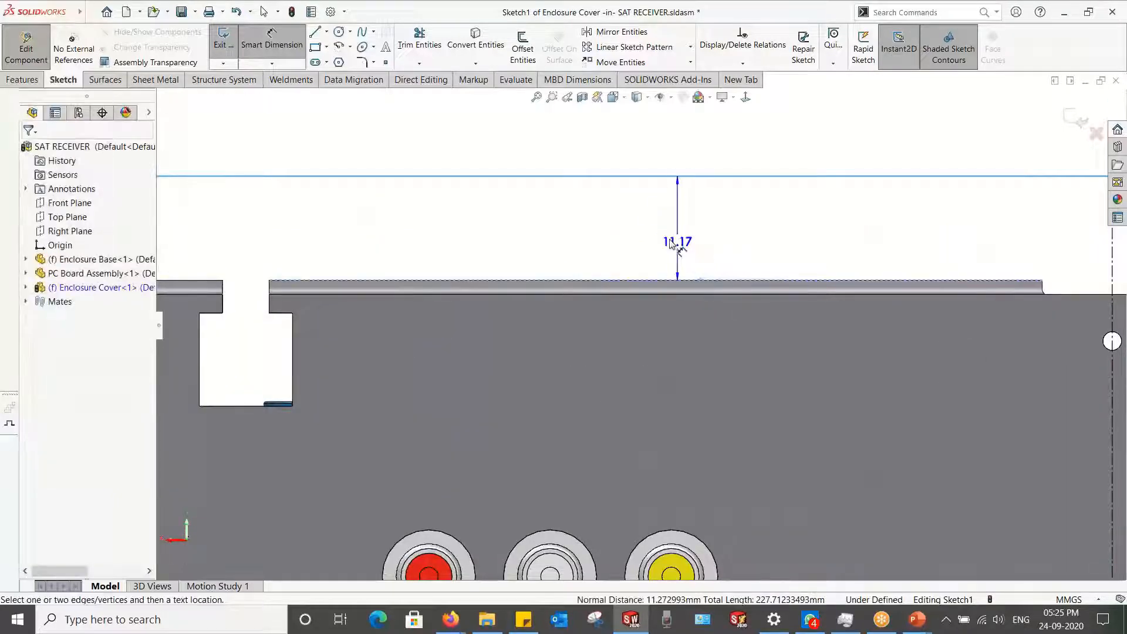
pyautogui.scroll(3, 587, 249)
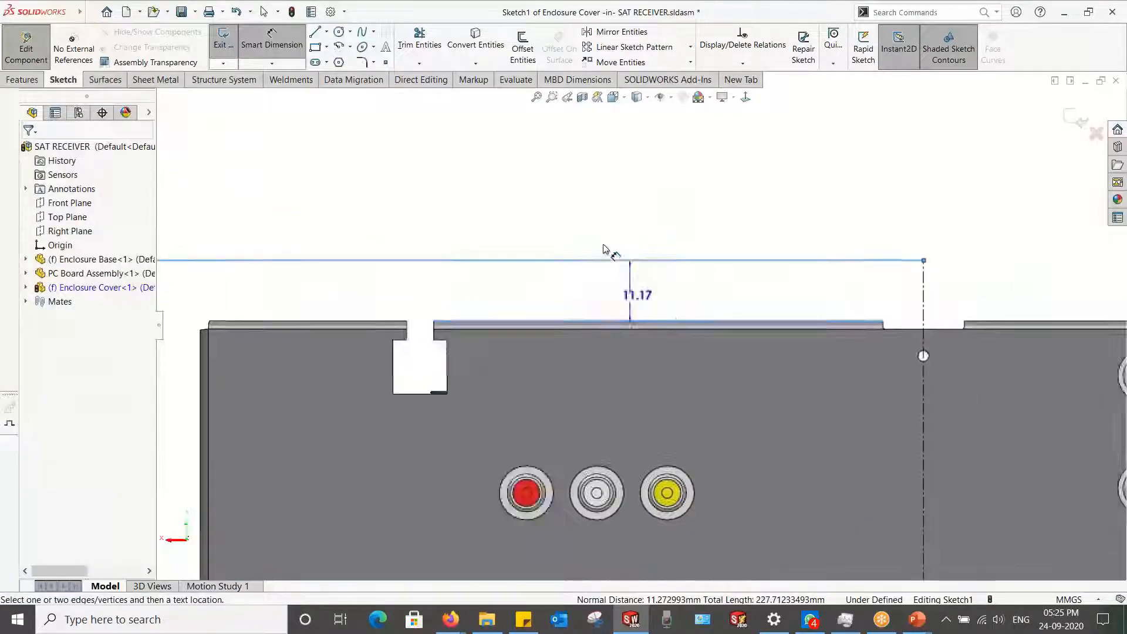
pyautogui.click(596, 294)
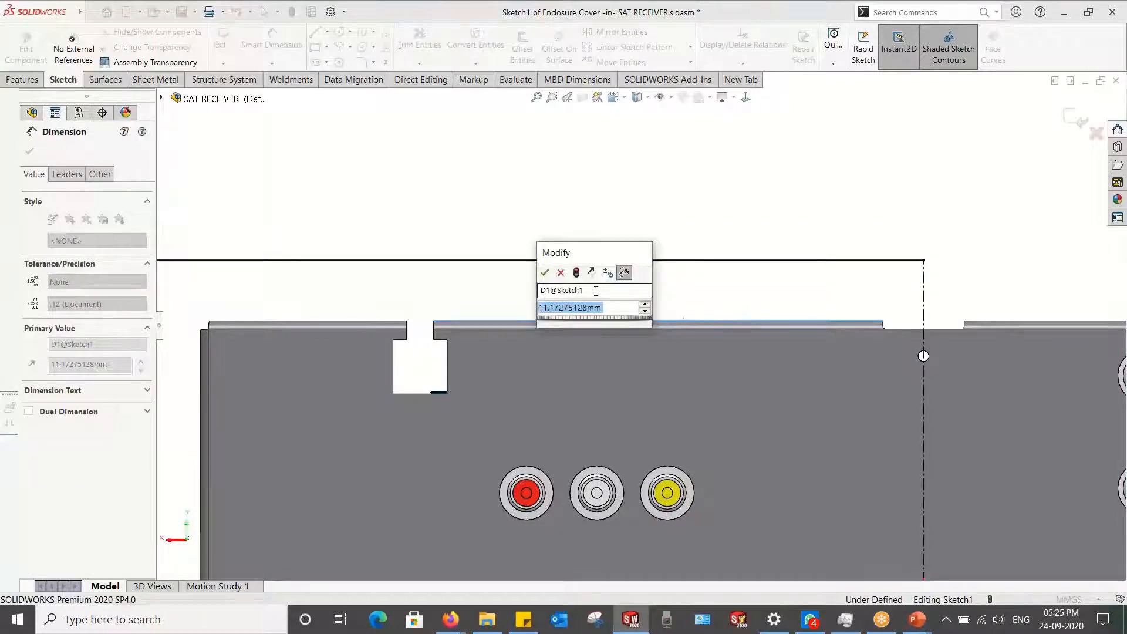
pyautogui.write('1')
pyautogui.press('Return')
pyautogui.scroll(3, 544, 379)
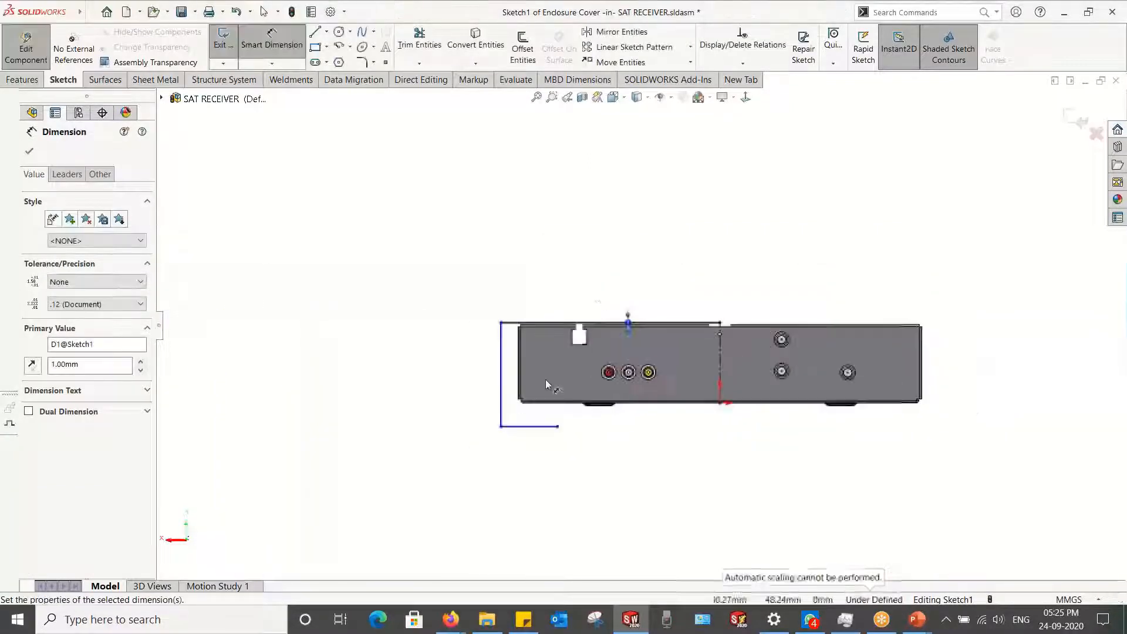
# Step: Dimension the profile's vertical line 1 mm outside the enclosure base's side edge
pyautogui.scroll(-6, 549, 378)
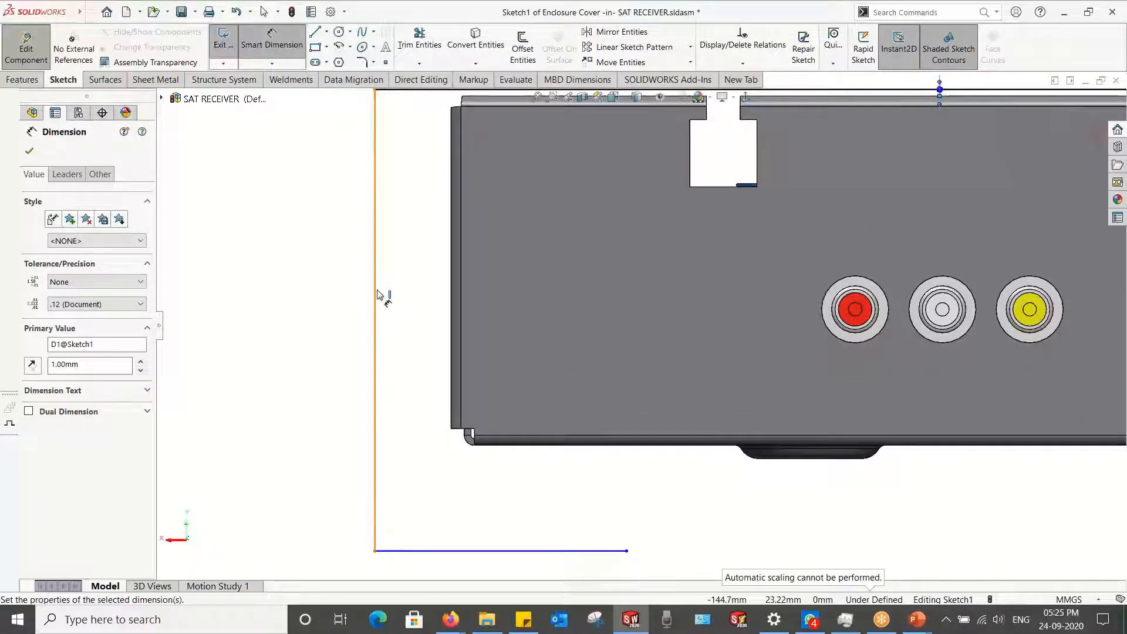
pyautogui.click(378, 295)
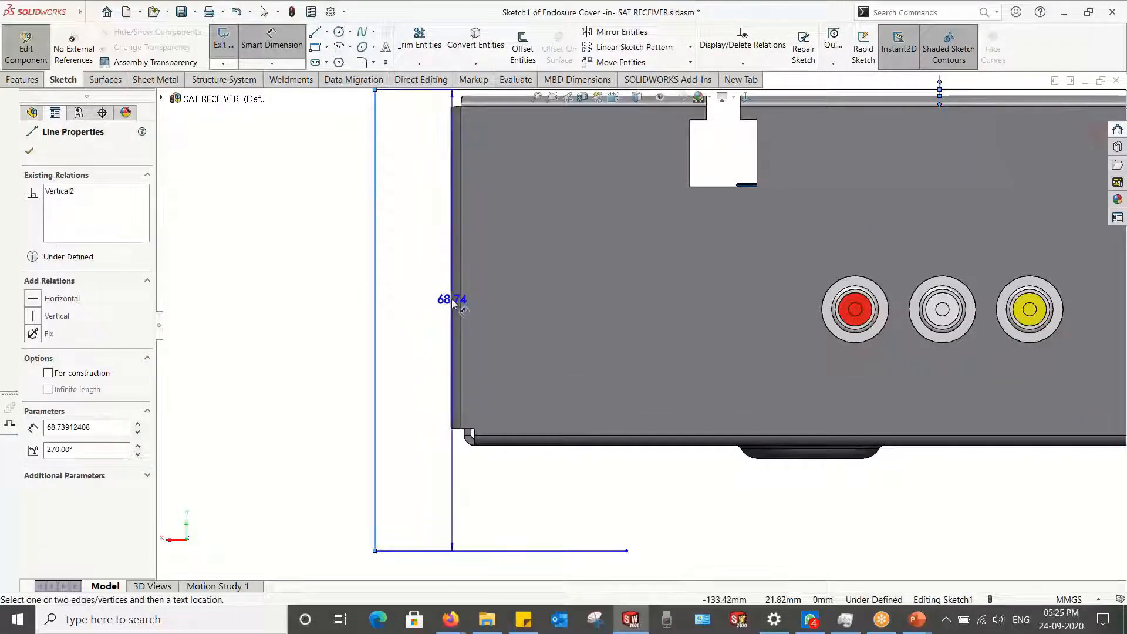
pyautogui.click(452, 302)
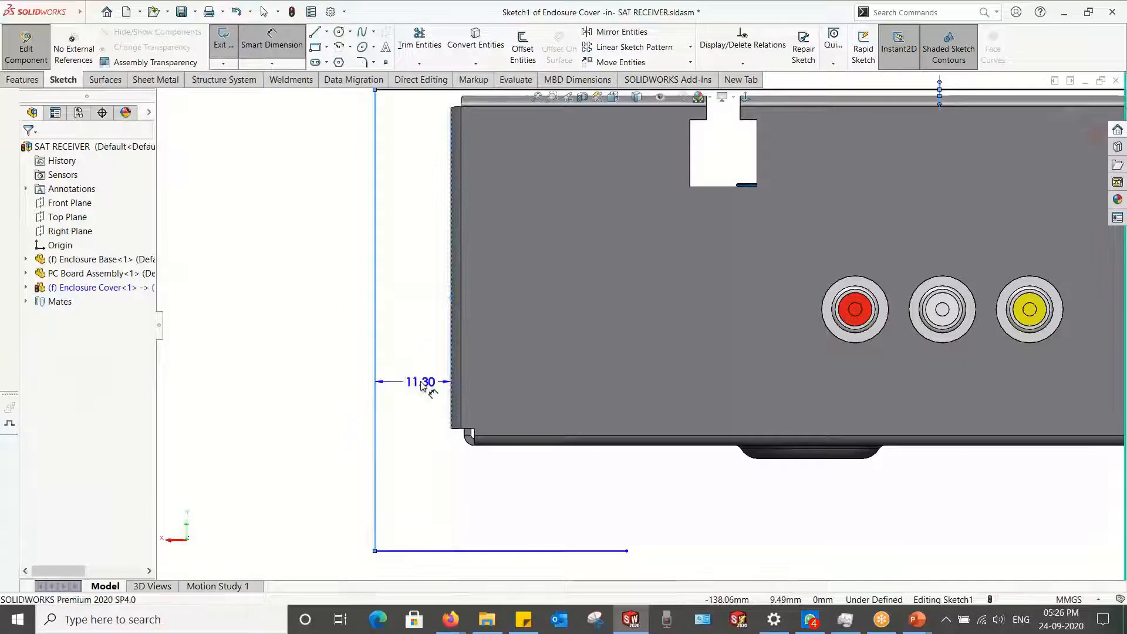
pyautogui.click(420, 381)
pyautogui.write('1')
pyautogui.press('Return')
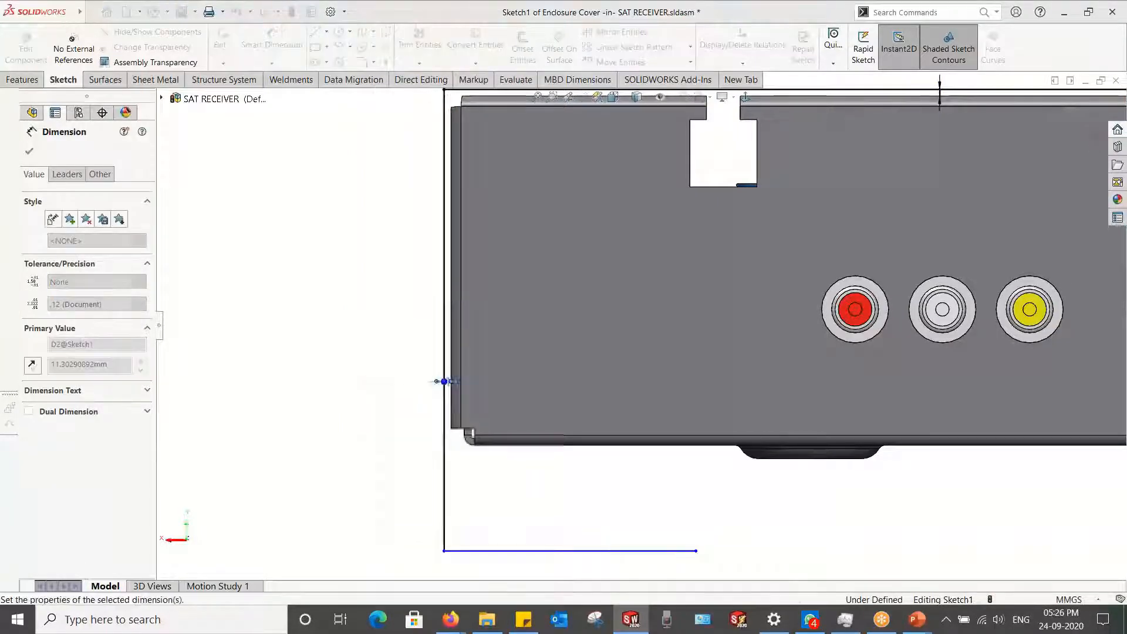
pyautogui.press('Escape')
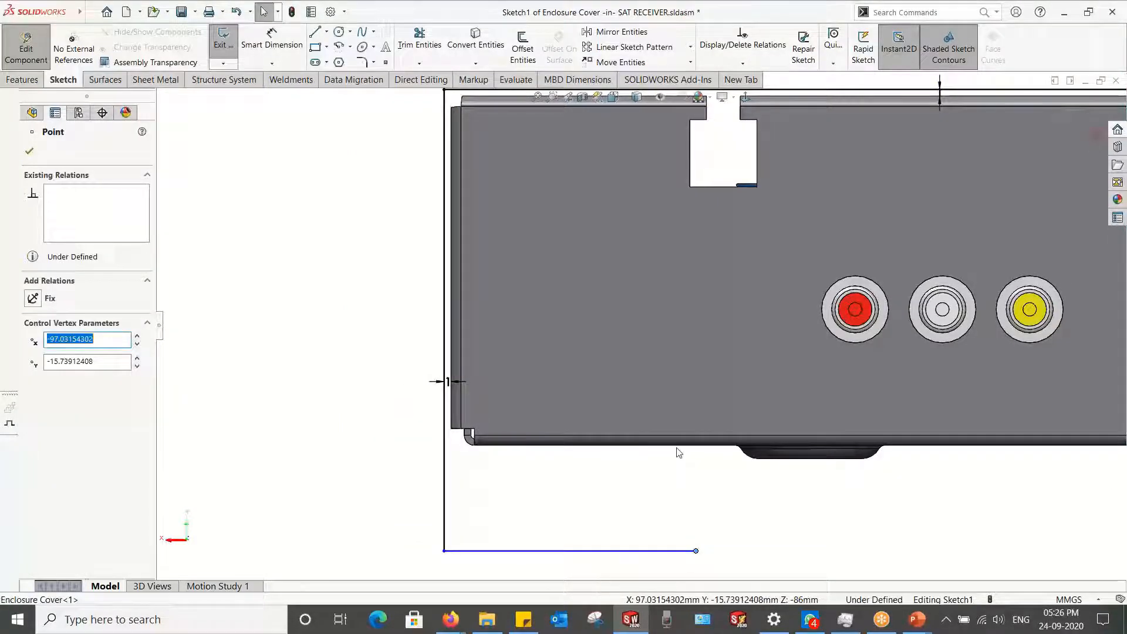
# Step: Make the free endpoint of the profile's short lower line coincident with the enclosure base's bottom edge
pyautogui.keyDown('ctrl'); pyautogui.click(677, 448); pyautogui.keyUp('ctrl')
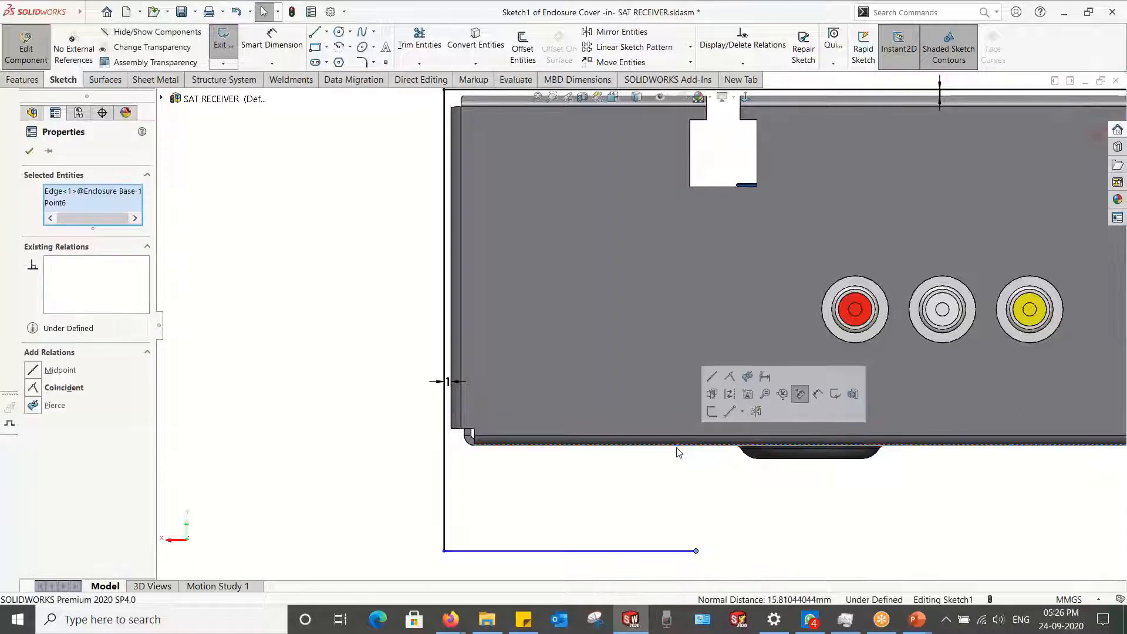
pyautogui.click(730, 382)
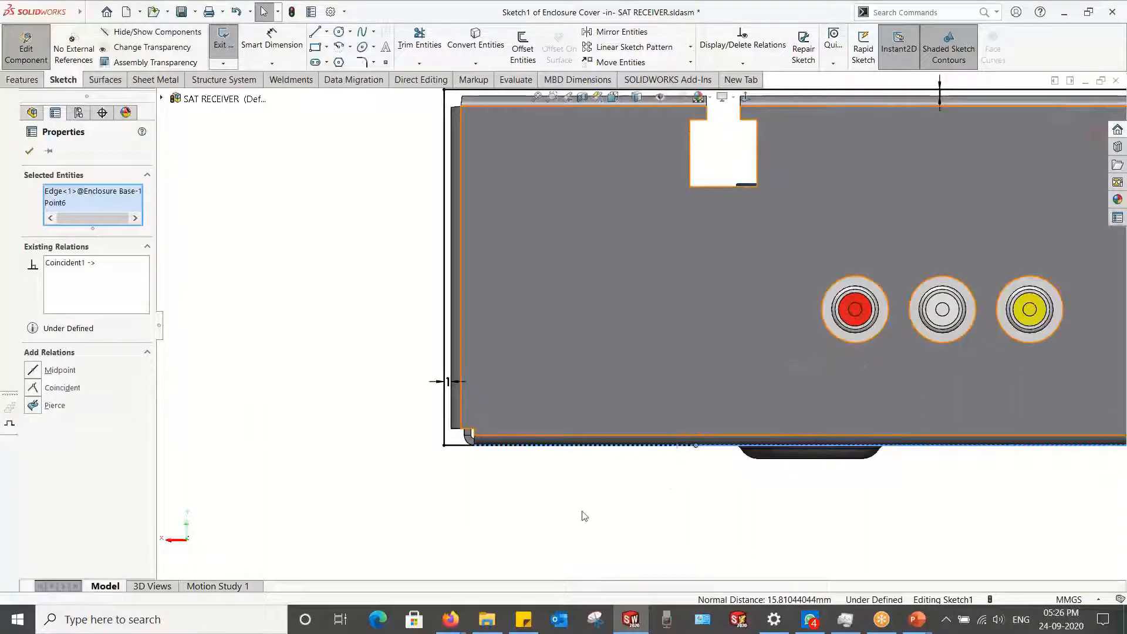
pyautogui.click(581, 515)
pyautogui.scroll(4, 580, 515)
pyautogui.scroll(-2, 716, 267)
pyautogui.scroll(2, 716, 267)
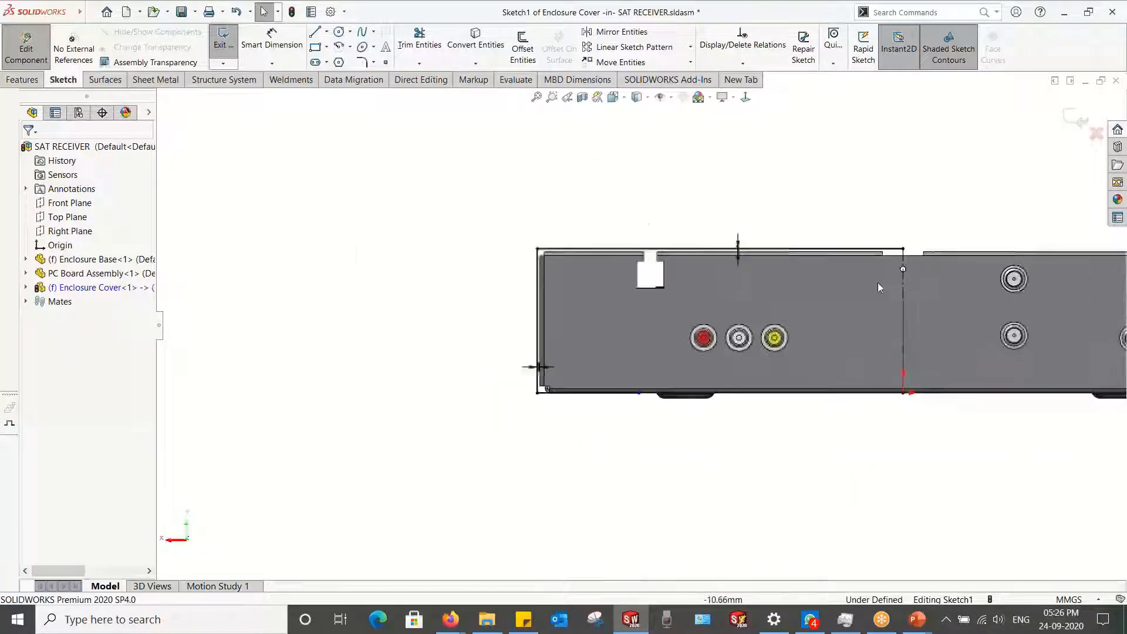
pyautogui.scroll(-2, 742, 311)
# Step: Start a Base Flange from the open profile and reverse its direction so it runs over the circuit board
pyautogui.moveTo(741, 311); pyautogui.dragTo(709, 378, button='middle')
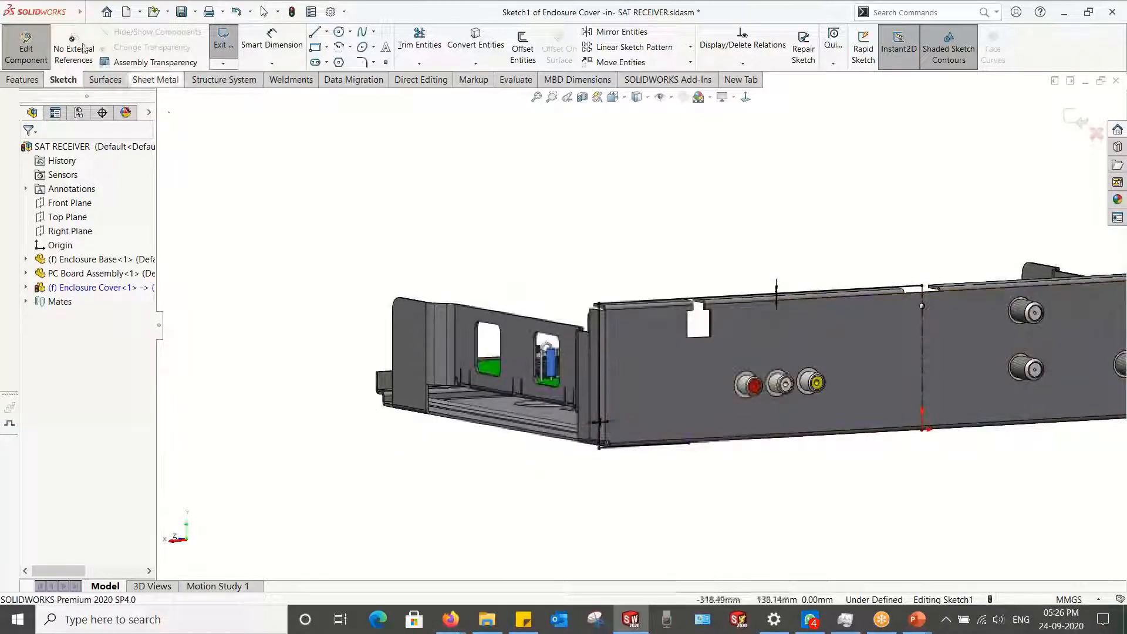
pyautogui.click(14, 80)
pyautogui.click(138, 80)
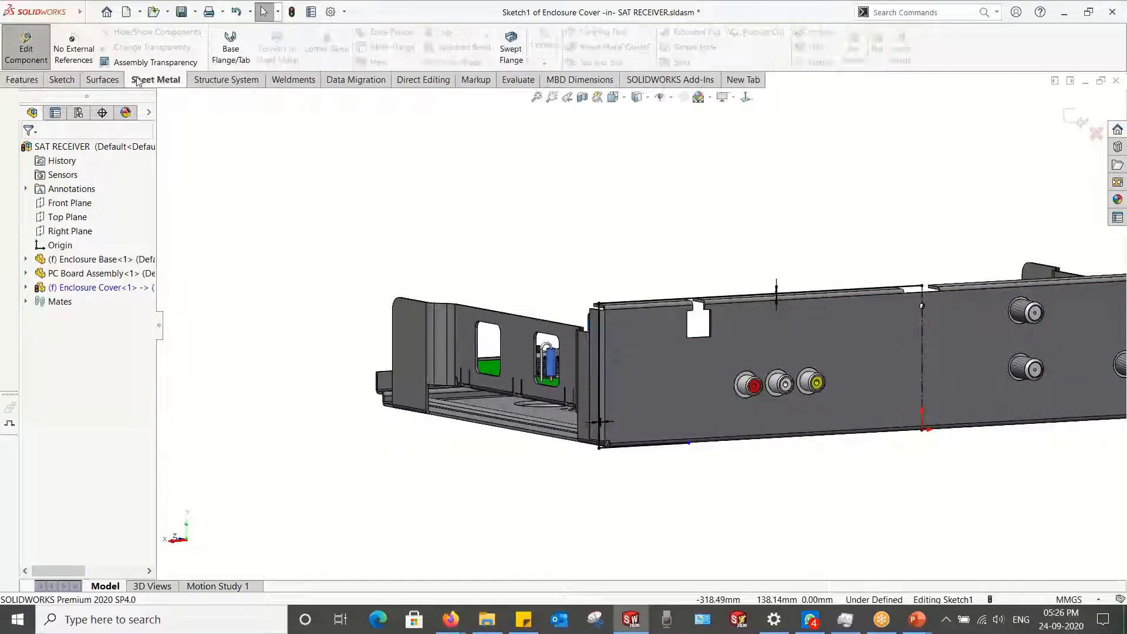
pyautogui.click(224, 55)
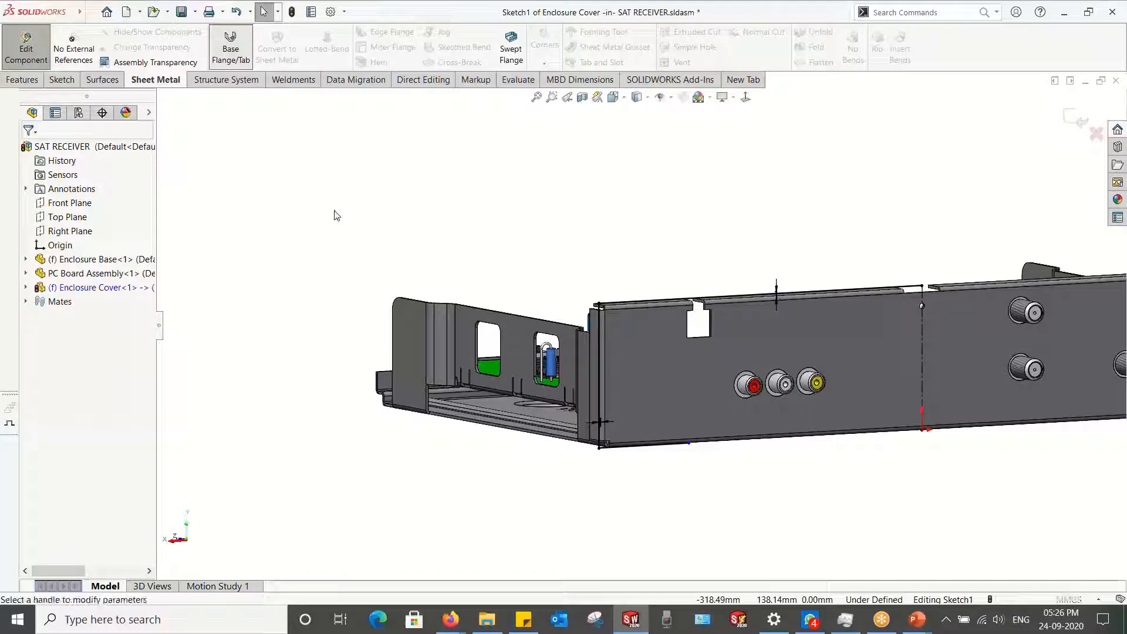
pyautogui.moveTo(361, 225); pyautogui.dragTo(397, 259, button='middle')
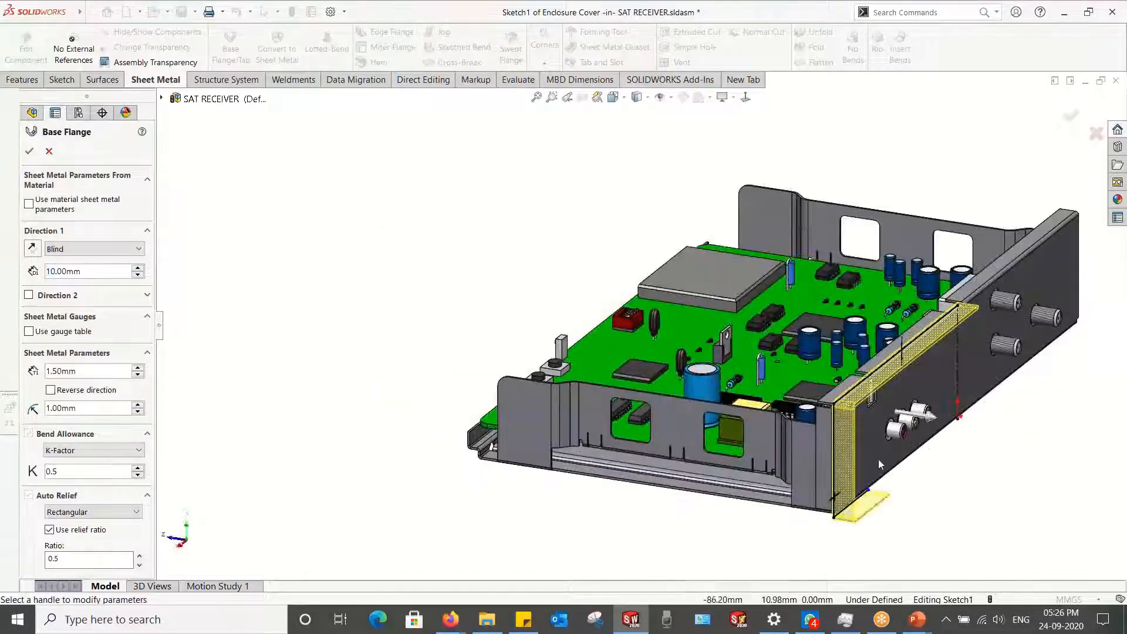
pyautogui.scroll(-3, 879, 460)
pyautogui.scroll(3, 863, 454)
pyautogui.click(32, 249)
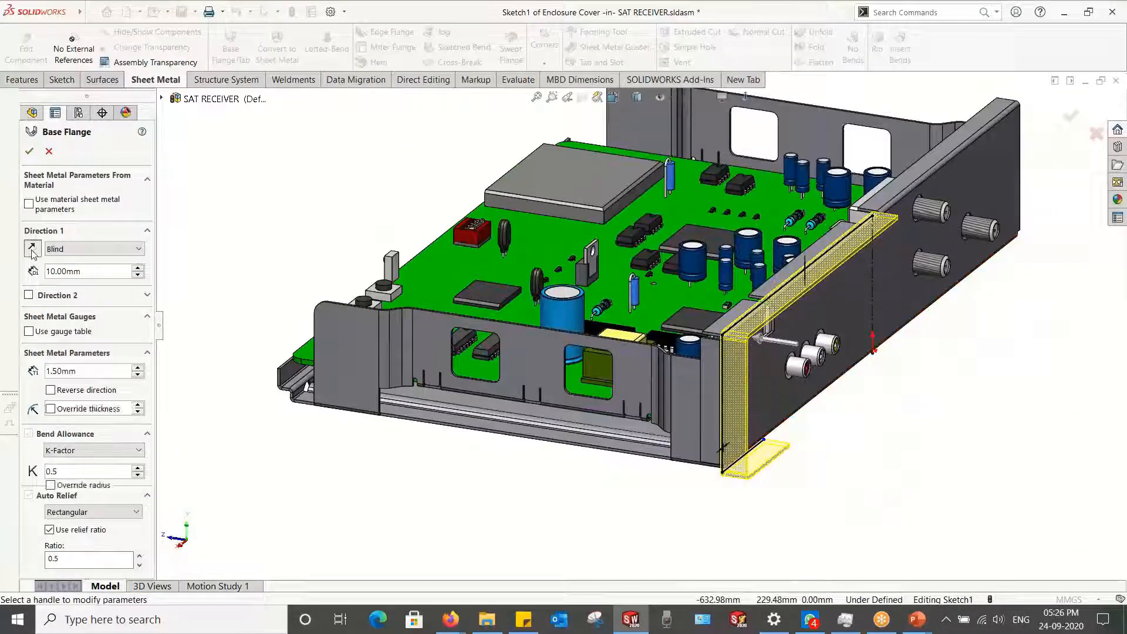
# Step: Extend the base flange up to the vertex on the enclosure base's far lower lip, with 1.5 mm thickness and 1 mm bend radius, and create it
pyautogui.scroll(4, 699, 379)
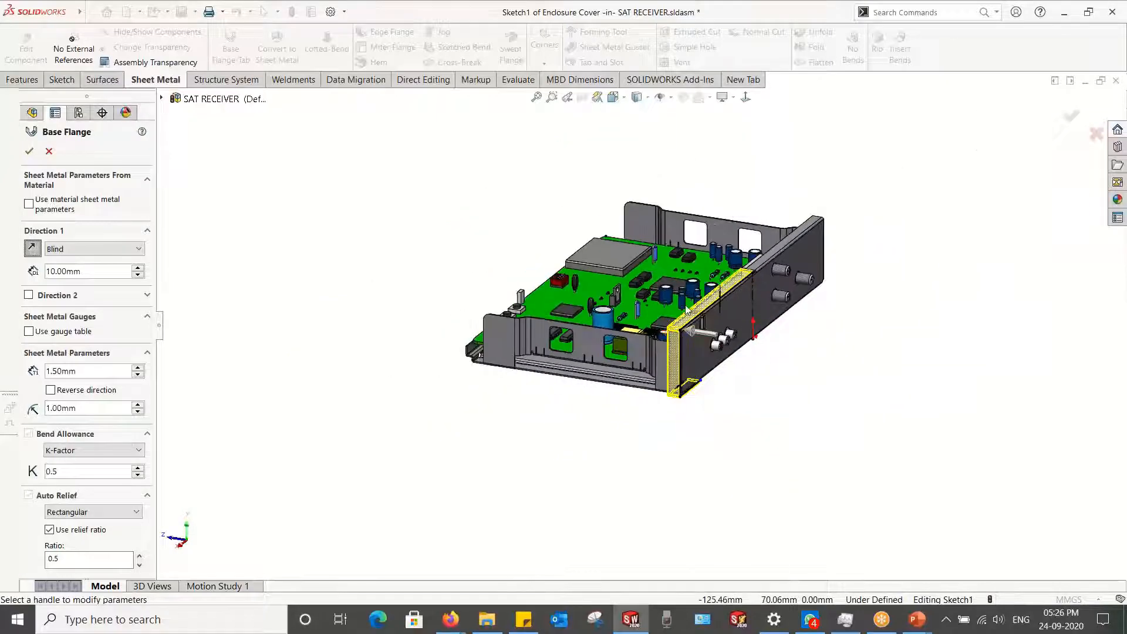
pyautogui.scroll(-4, 697, 303)
pyautogui.moveTo(697, 303); pyautogui.dragTo(656, 315, button='middle')
pyautogui.scroll(3, 656, 315)
pyautogui.scroll(-2, 579, 363)
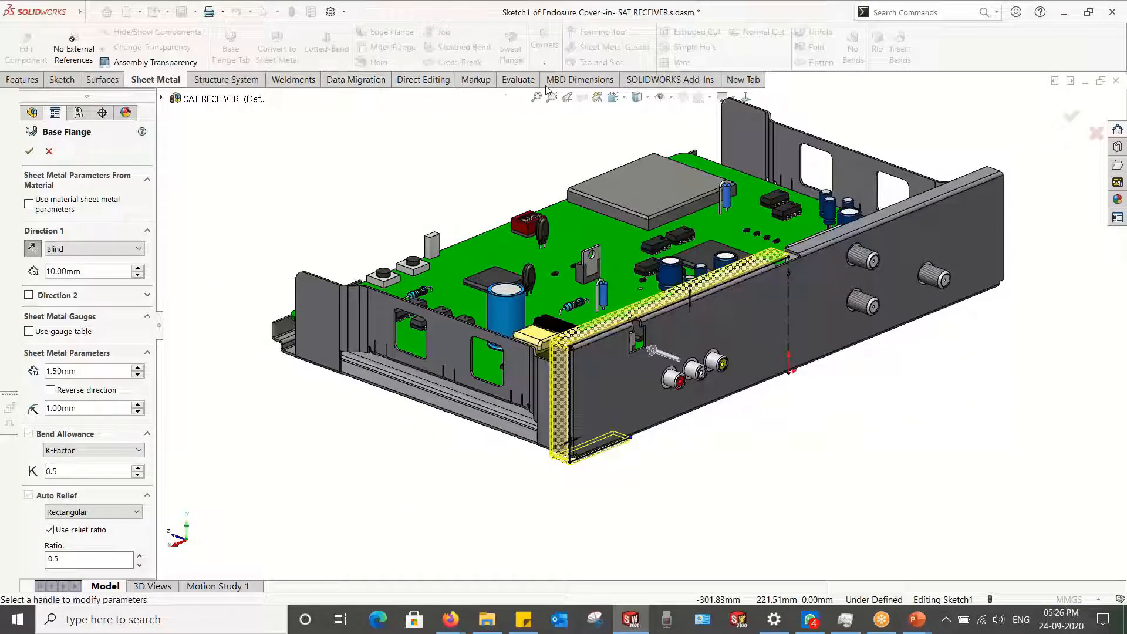
pyautogui.scroll(-5, 468, 364)
pyautogui.scroll(-1, 502, 325)
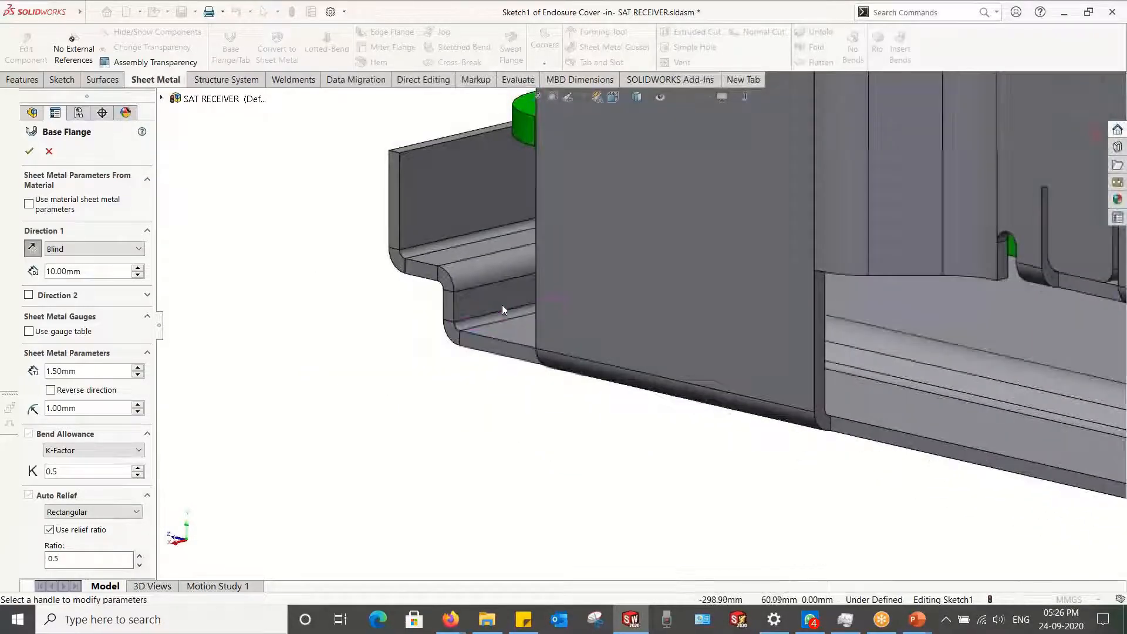
pyautogui.moveTo(548, 330); pyautogui.dragTo(510, 305, button='middle')
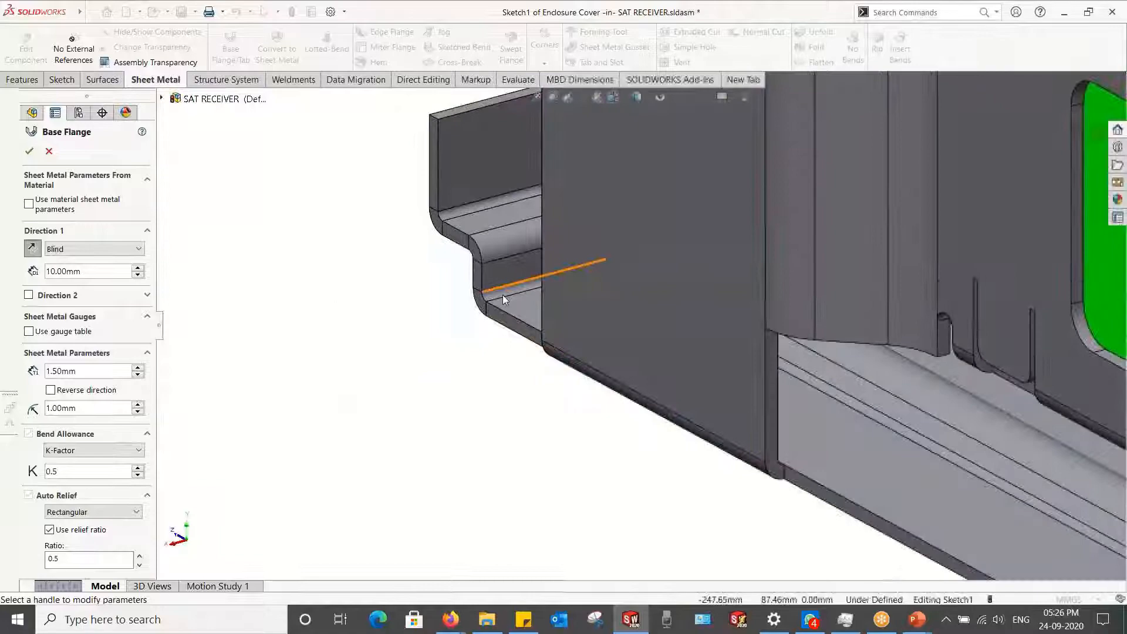
pyautogui.click(483, 267)
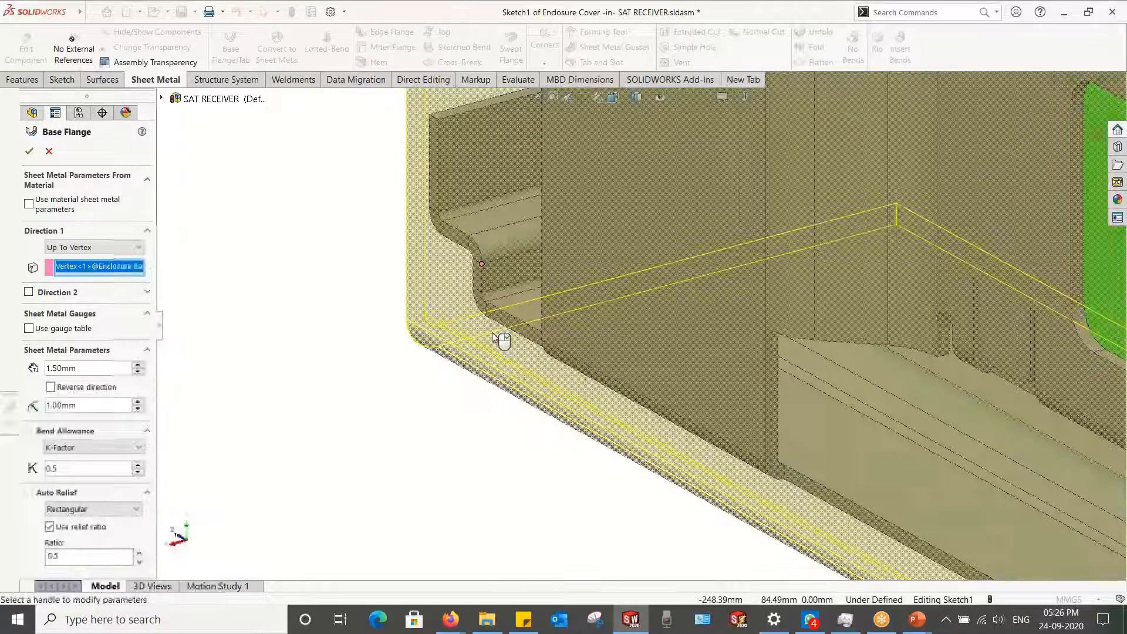
pyautogui.moveTo(499, 338); pyautogui.dragTo(634, 223, button='middle')
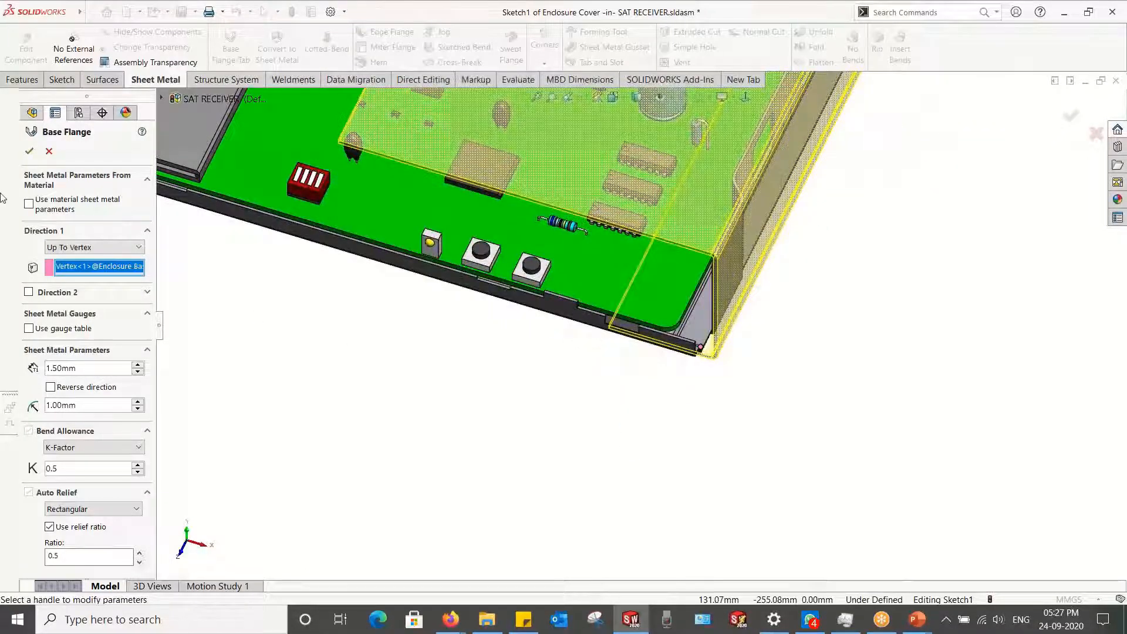
pyautogui.click(30, 154)
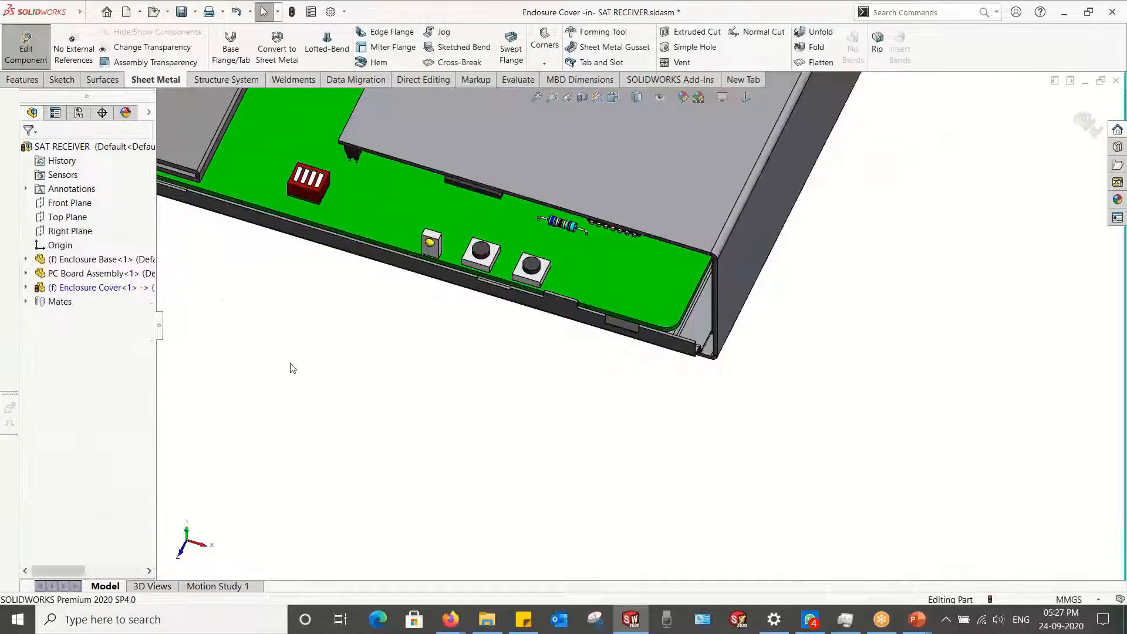
# Step: Start a Miter Flange on the Enclosure Cover's front vertical side edge, opening its profile sketch at the edge's lower end
pyautogui.moveTo(460, 378); pyautogui.dragTo(642, 440, button='middle')
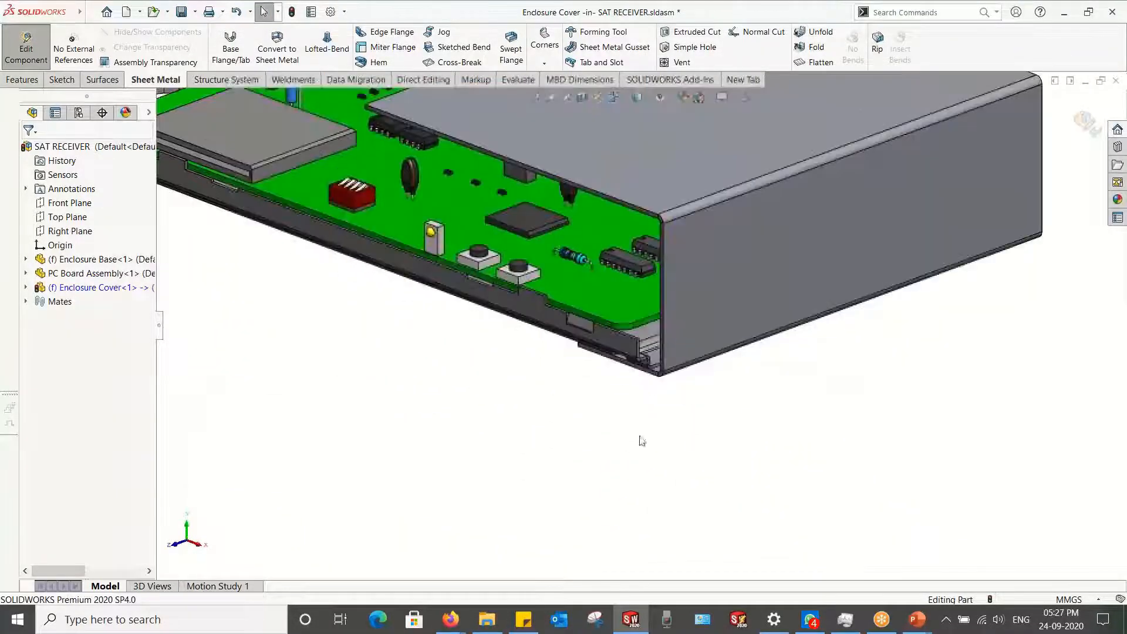
pyautogui.click(387, 47)
pyautogui.scroll(-4, 652, 411)
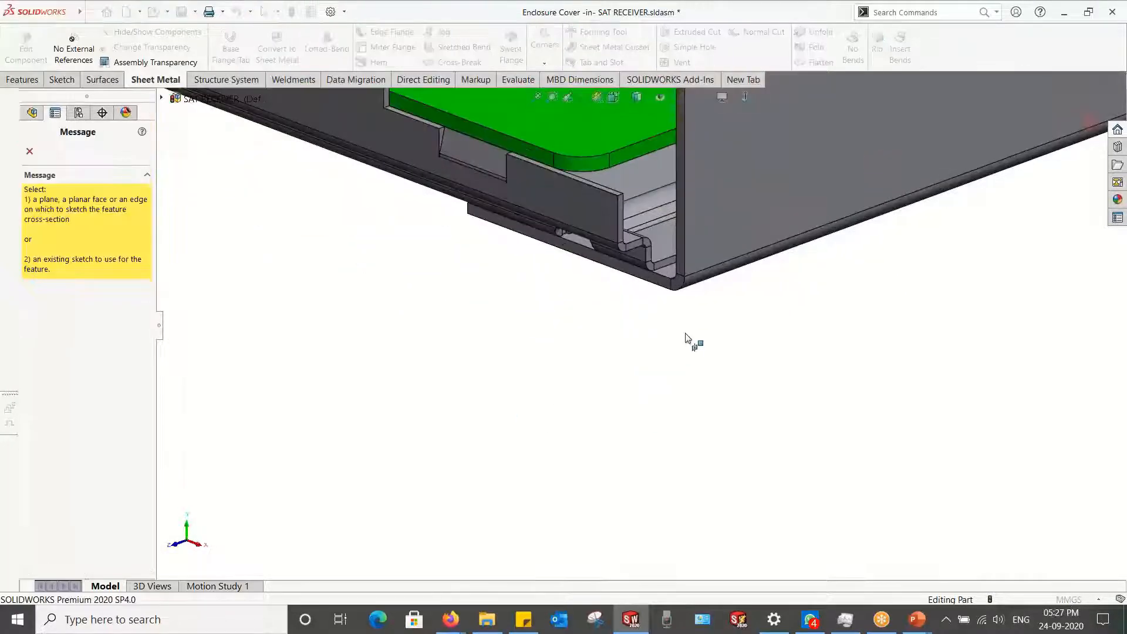
pyautogui.click(684, 274)
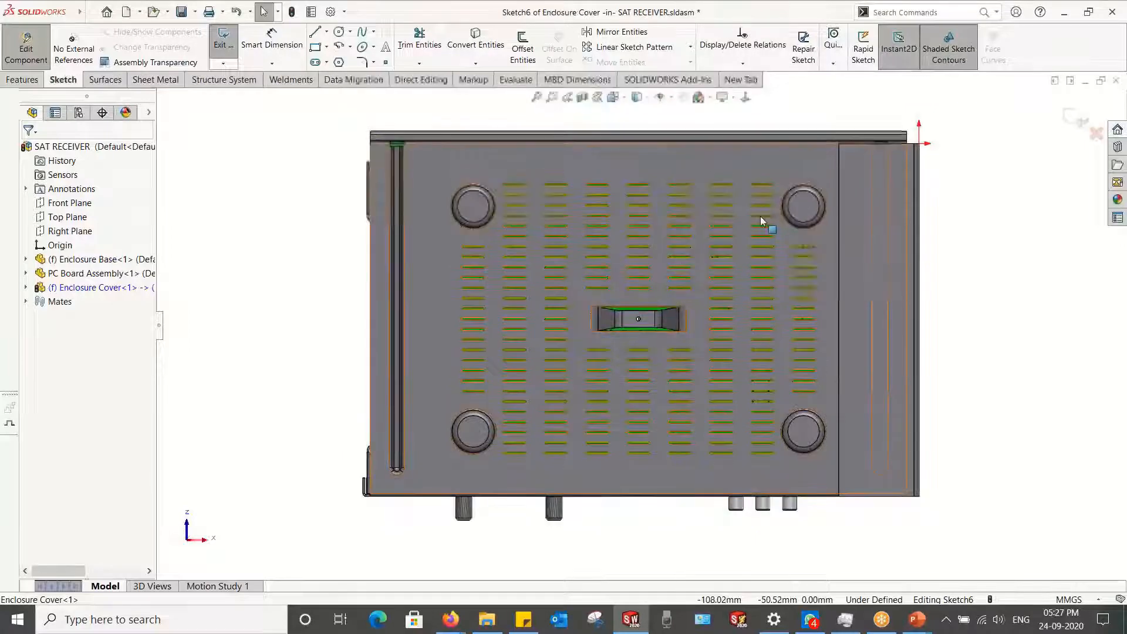
pyautogui.scroll(-8, 760, 216)
pyautogui.scroll(-2, 694, 346)
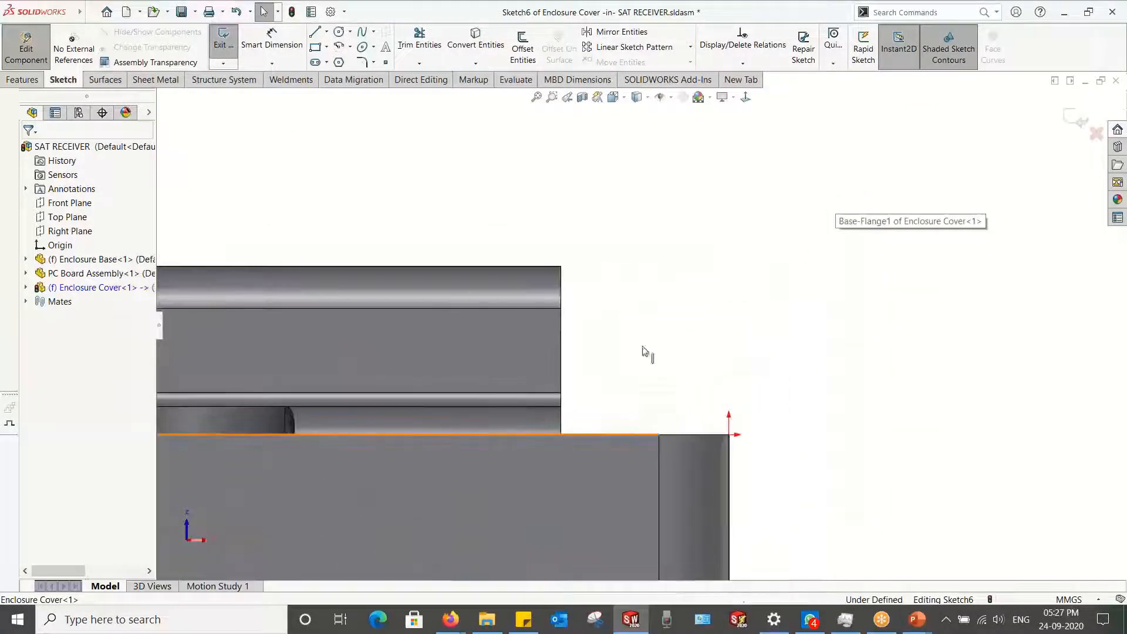
# Step: Sketch an L-shaped profile from the origin, about 6 mm inward and 6 mm perpendicular along the base lip's end, and exit the sketch
pyautogui.click(315, 33)
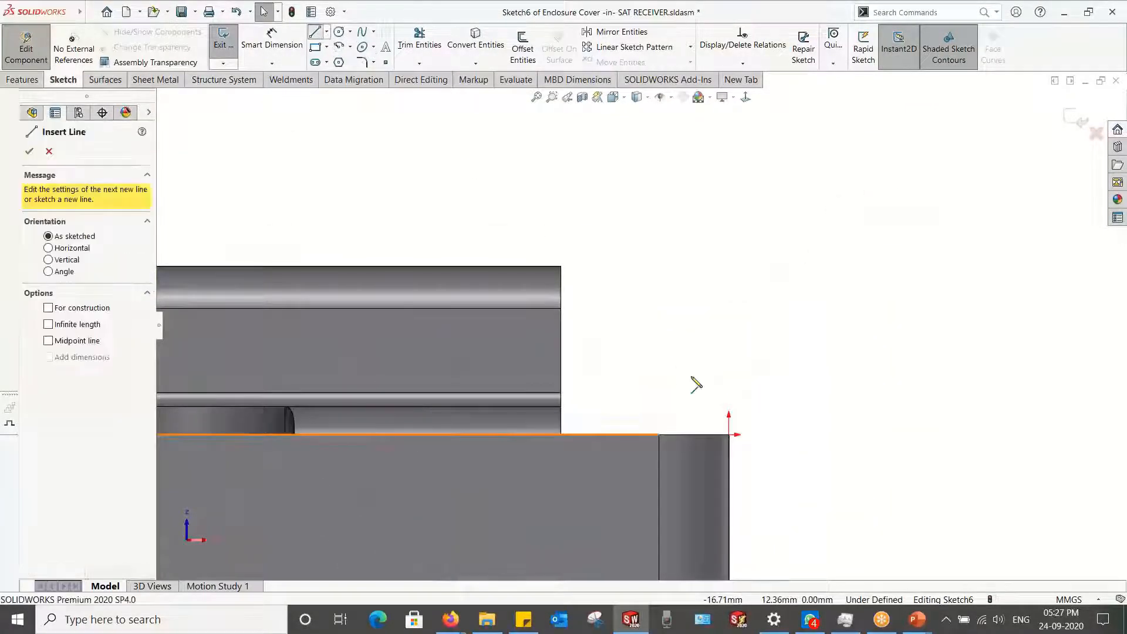
pyautogui.click(729, 434)
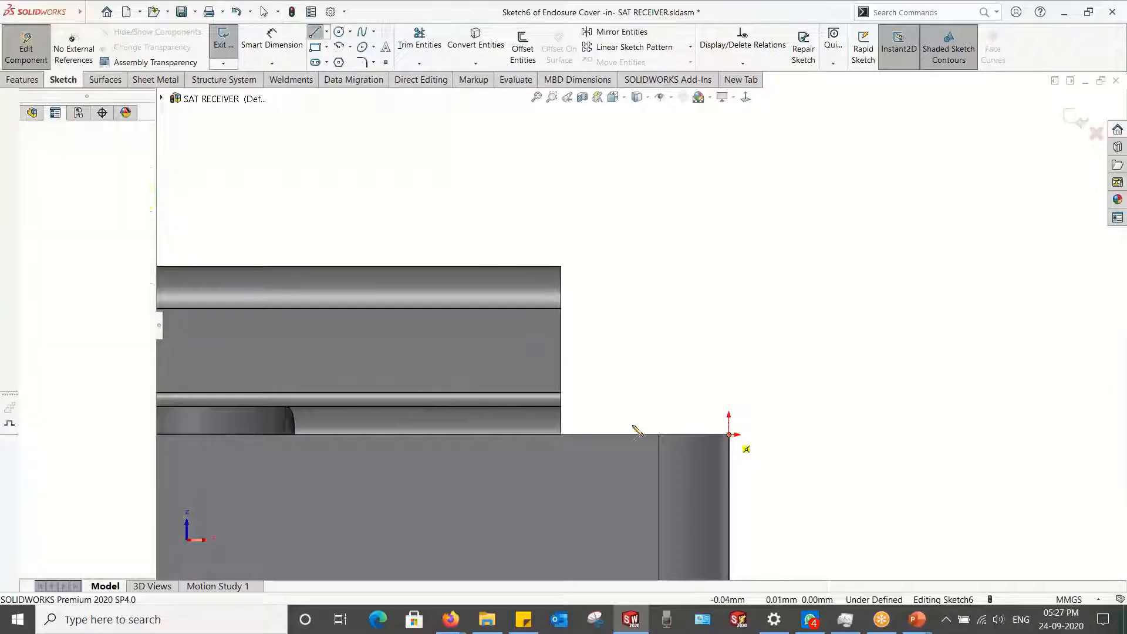
pyautogui.click(561, 434)
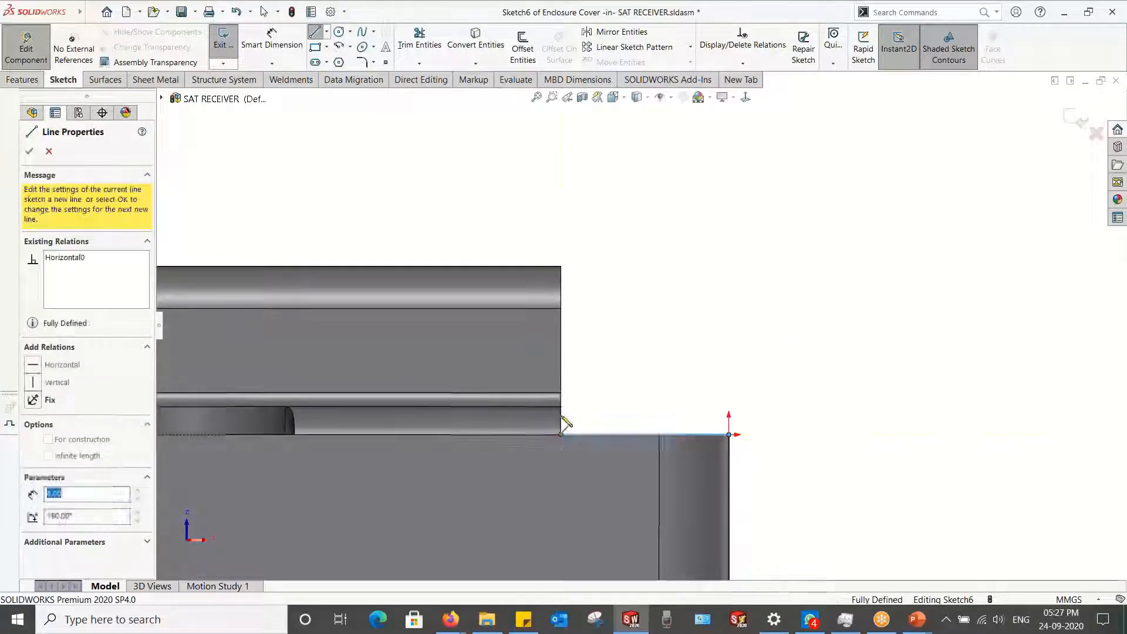
pyautogui.click(561, 266)
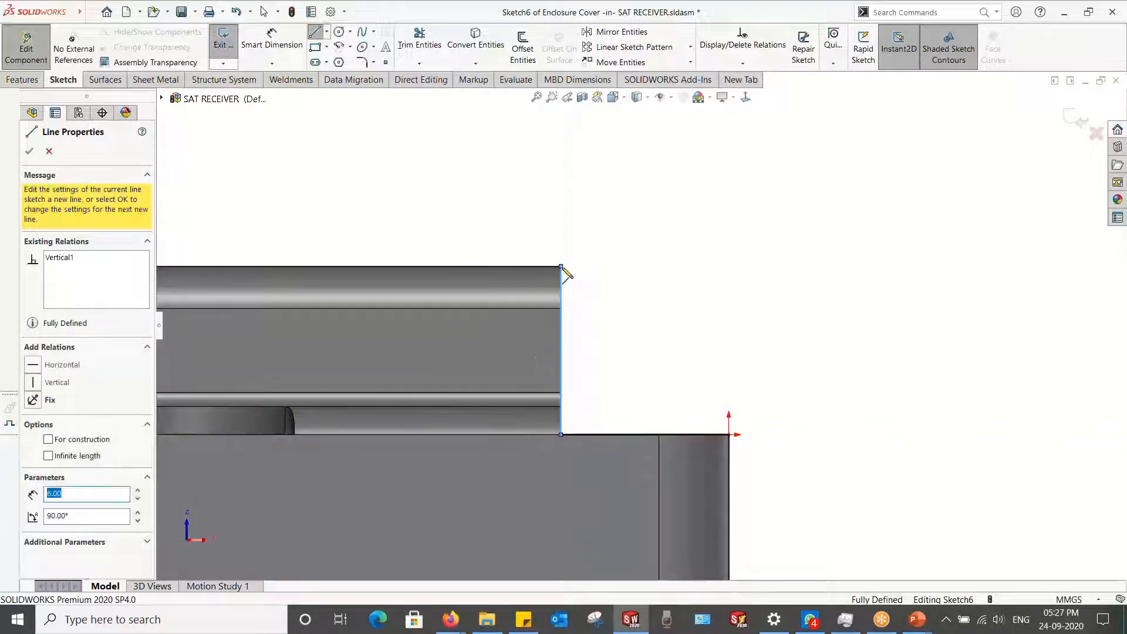
pyautogui.press('Escape')
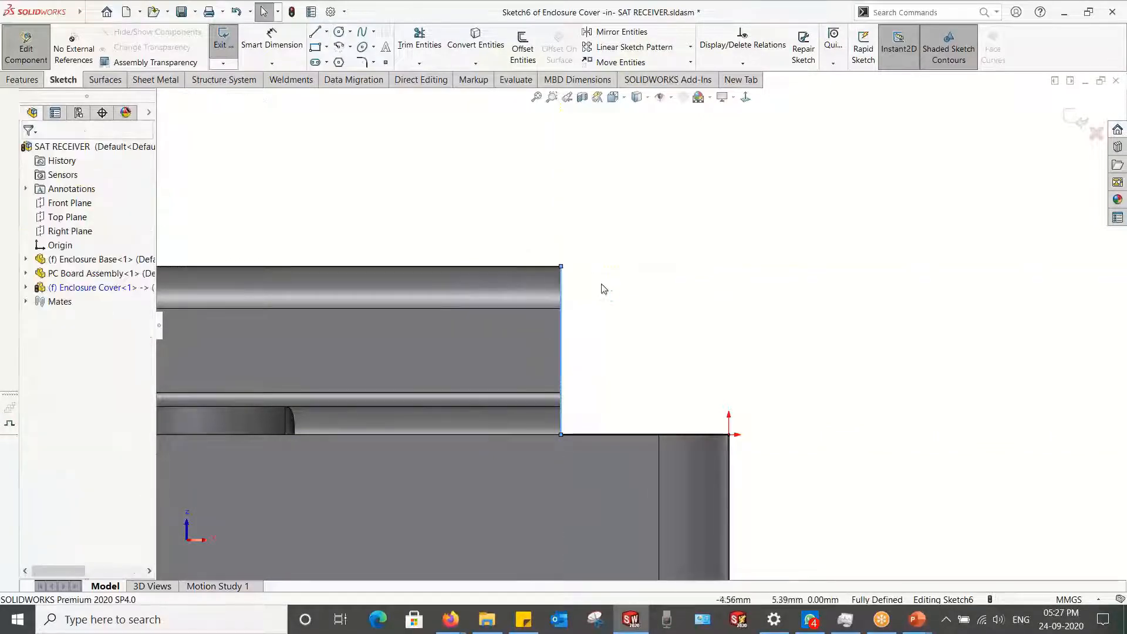
pyautogui.moveTo(601, 287); pyautogui.dragTo(648, 349, button='middle')
pyautogui.scroll(3, 647, 346)
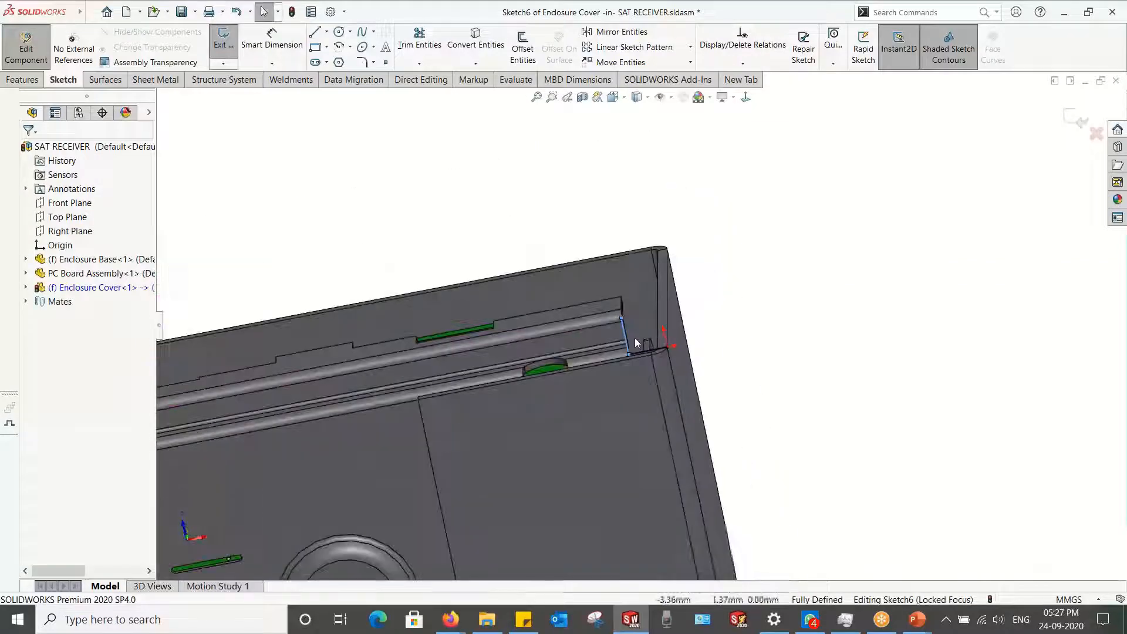
pyautogui.click(1080, 118)
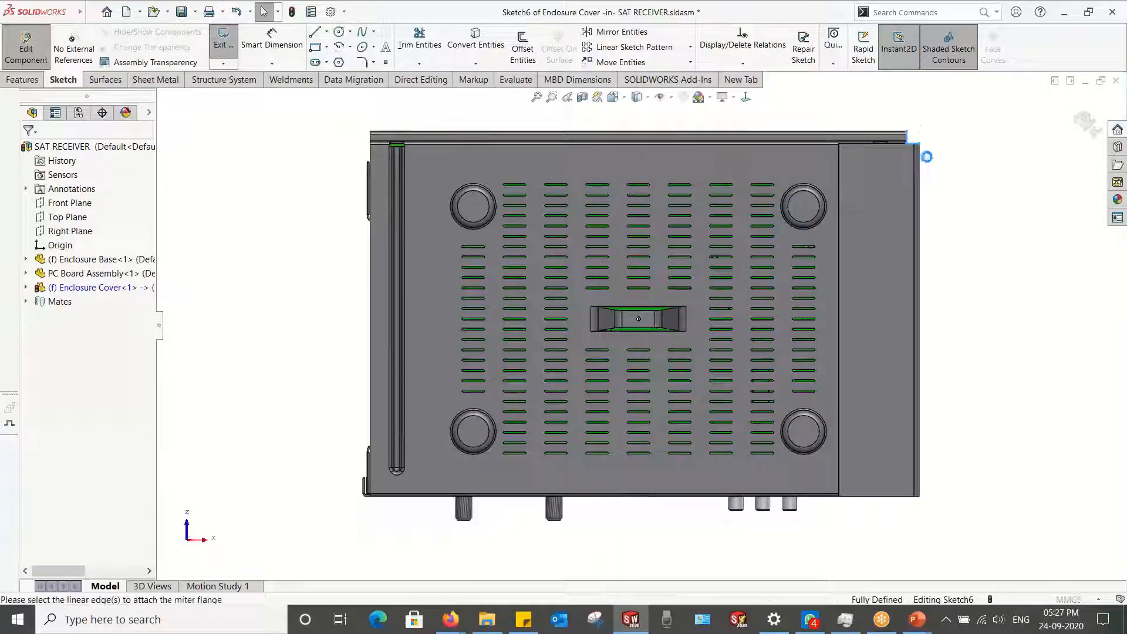
# Step: Set the miter flange position to Material Outside and enable trimming of side bends
pyautogui.scroll(-6, 979, 122)
pyautogui.scroll(-2, 693, 227)
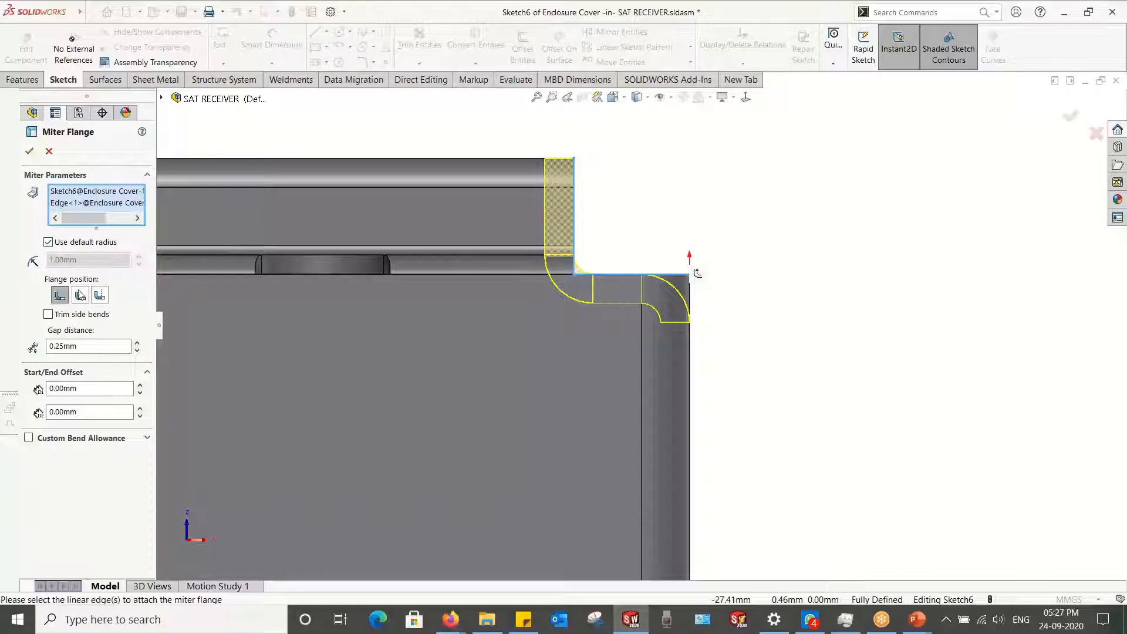
pyautogui.click(83, 298)
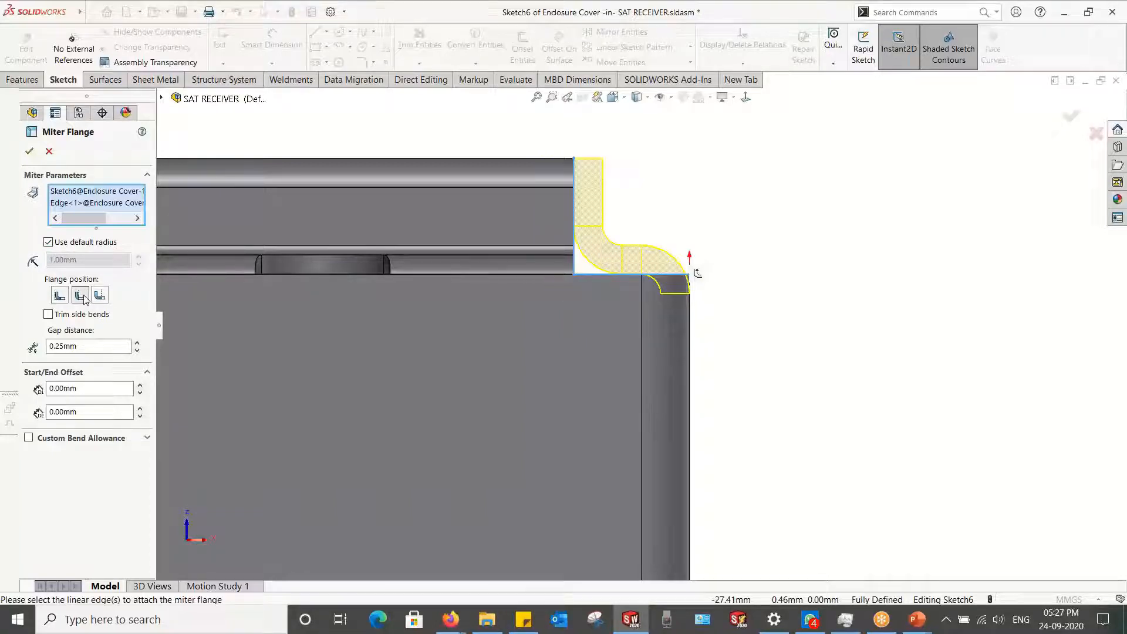
pyautogui.moveTo(481, 306); pyautogui.dragTo(663, 287, button='middle')
pyautogui.scroll(-6, 648, 357)
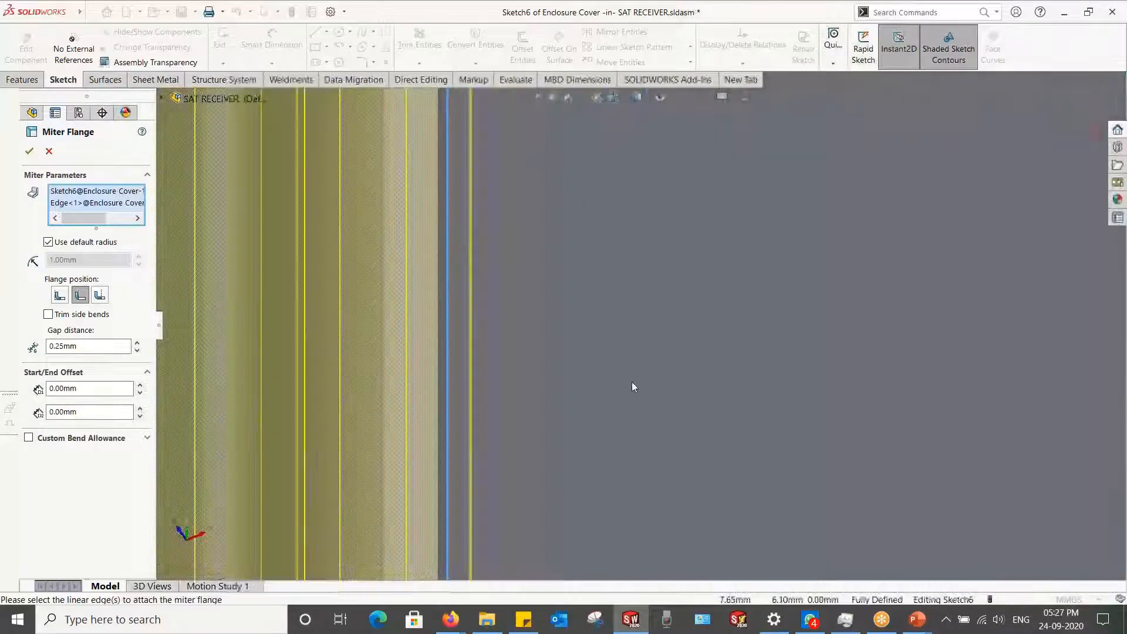
pyautogui.scroll(6, 632, 382)
pyautogui.moveTo(632, 381); pyautogui.dragTo(593, 453, button='middle')
pyautogui.scroll(-5, 592, 458)
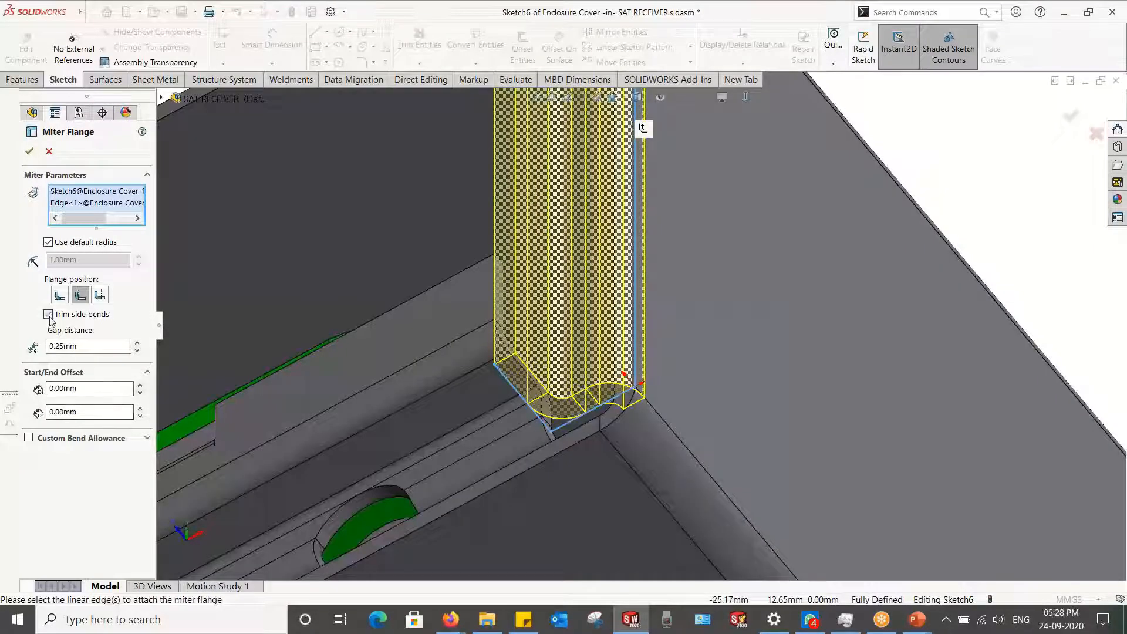
pyautogui.scroll(-2, 622, 369)
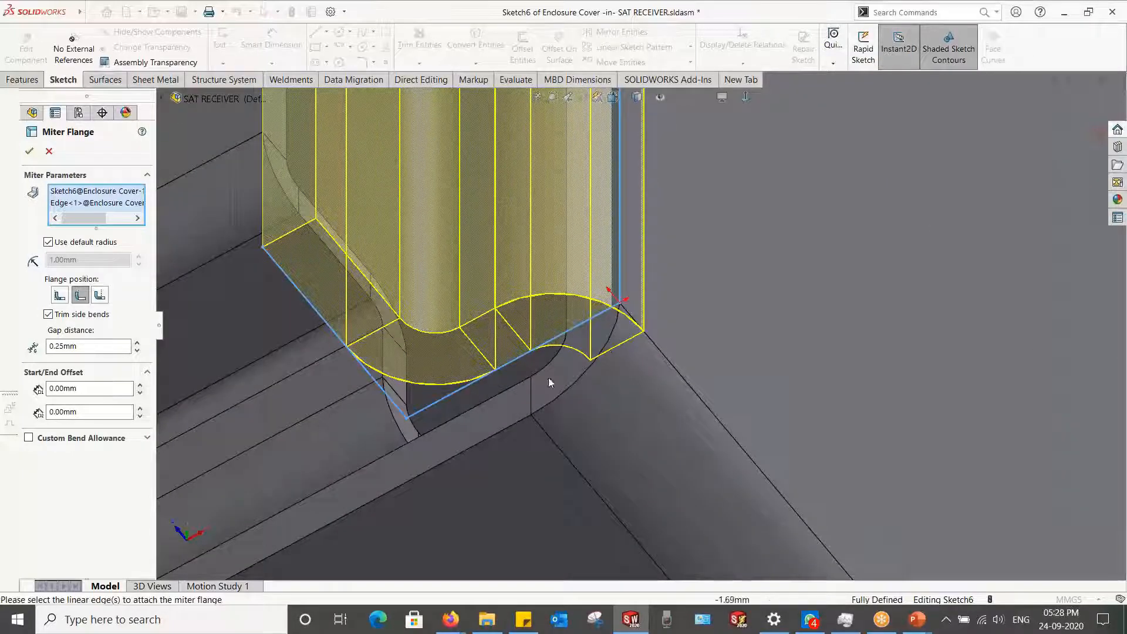
pyautogui.moveTo(597, 398); pyautogui.dragTo(556, 335, button='middle')
pyautogui.scroll(5, 556, 334)
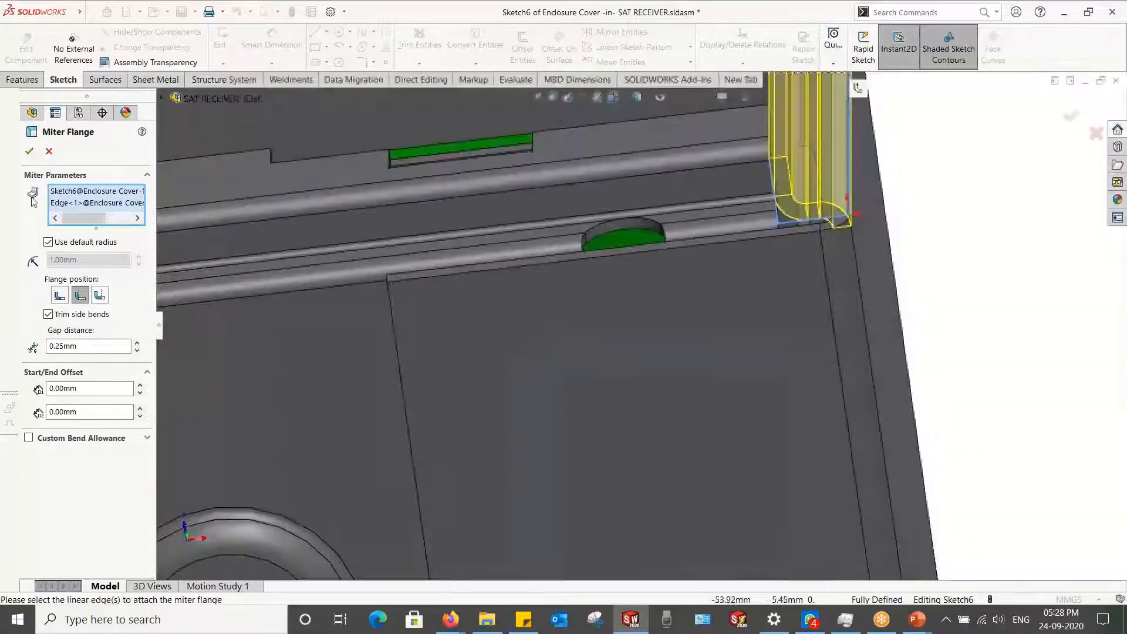
# Step: Extend the miter flange along the cover's front top edge and remaining front edge, checking the mitered corner with its 0.25 mm gap
pyautogui.scroll(5, 620, 225)
pyautogui.moveTo(620, 226); pyautogui.dragTo(580, 427, button='middle')
pyautogui.scroll(-2, 579, 428)
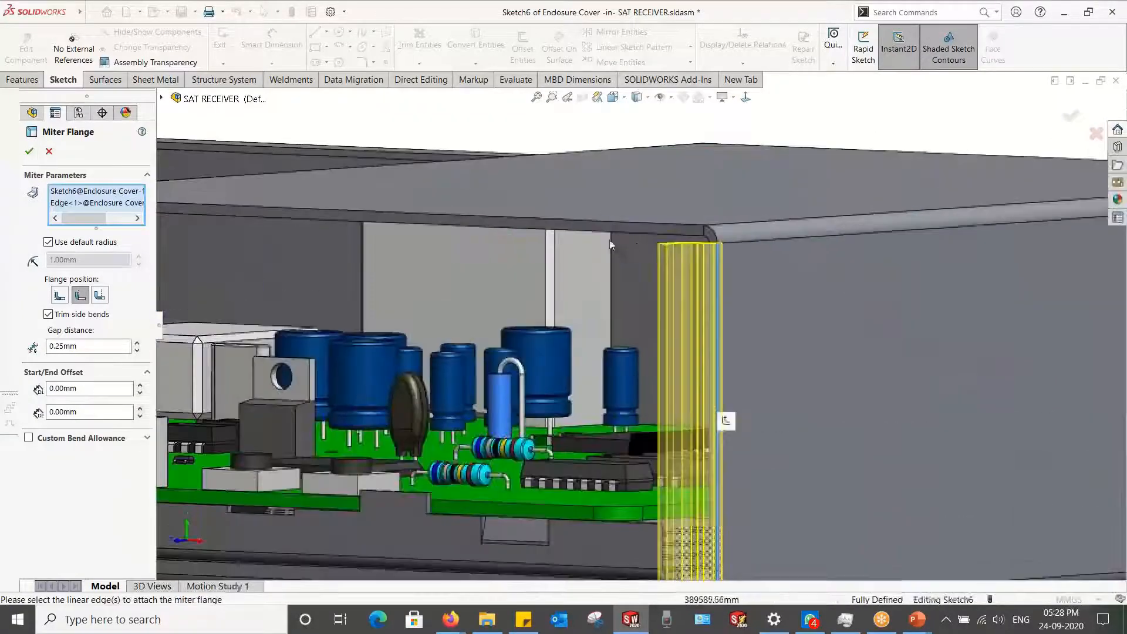
pyautogui.click(559, 224)
pyautogui.moveTo(559, 223); pyautogui.dragTo(582, 317, button='middle')
pyautogui.scroll(-8, 781, 387)
pyautogui.moveTo(675, 376); pyautogui.dragTo(669, 362, button='middle')
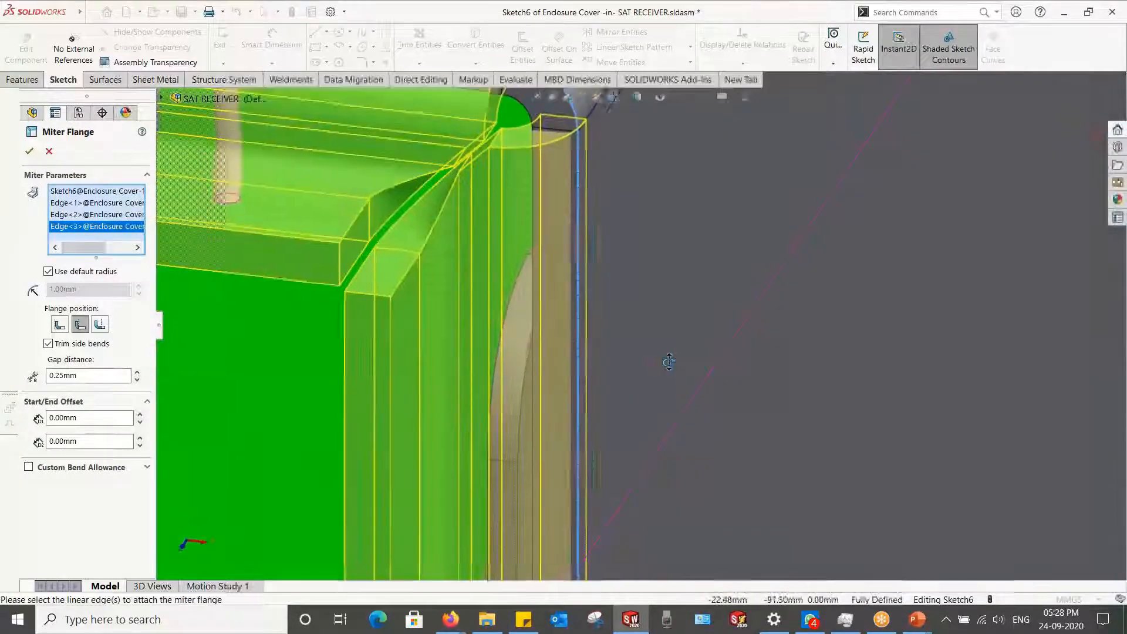
pyautogui.scroll(-5, 477, 183)
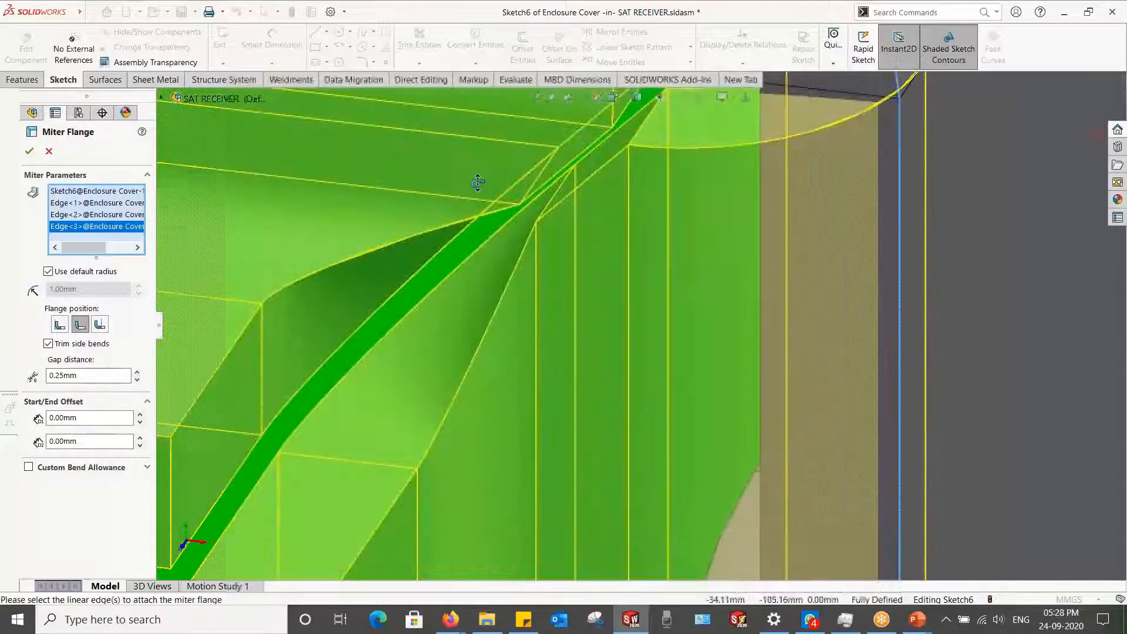
# Step: Try start offsets of 10, 20, 15 and 18 mm for the miter flange's lower end
pyautogui.scroll(8, 509, 307)
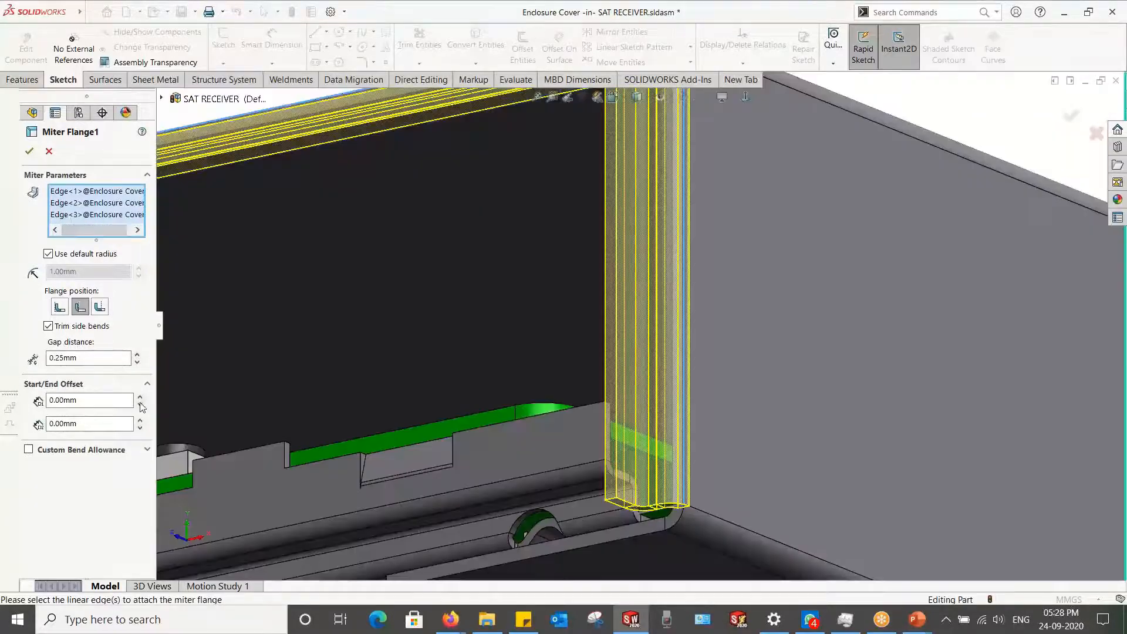
pyautogui.click(140, 397)
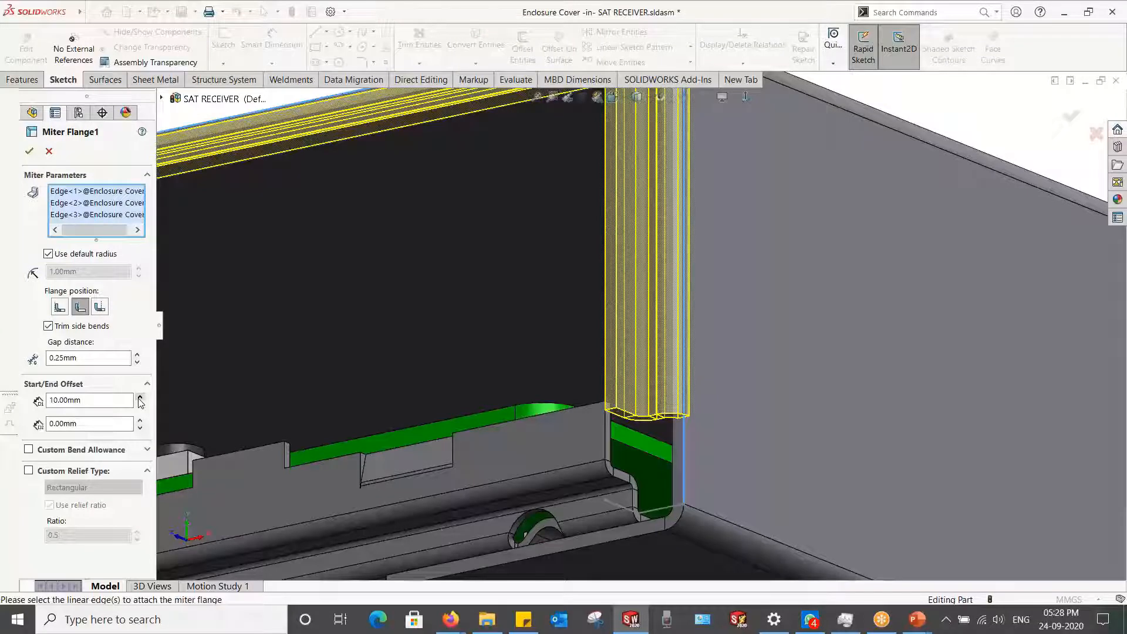
pyautogui.click(140, 397)
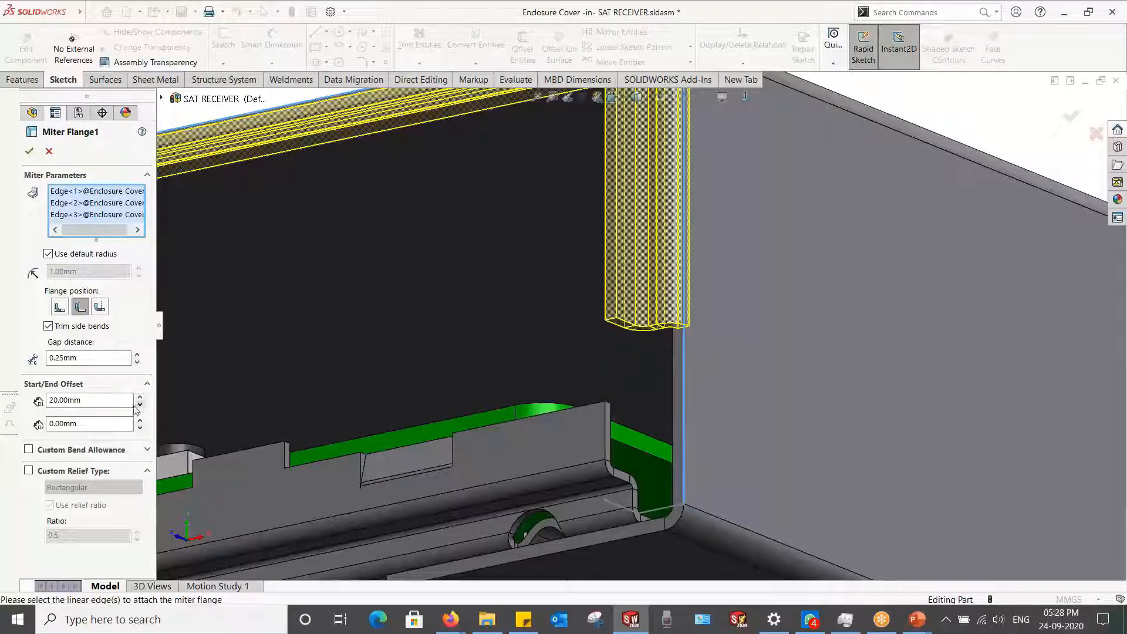
pyautogui.click(139, 403)
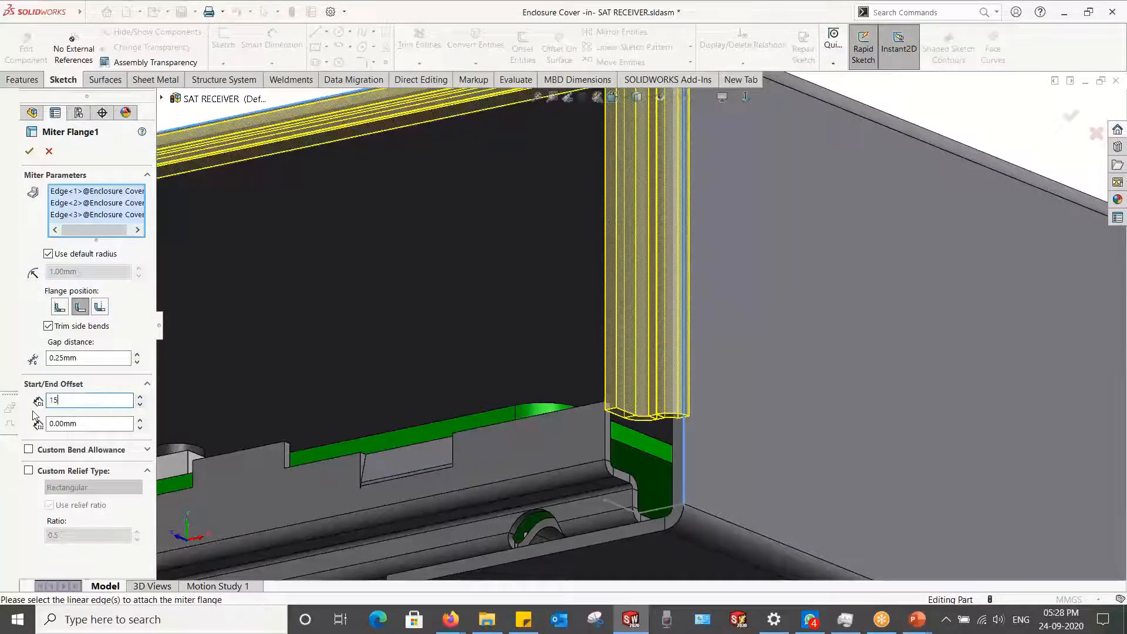
pyautogui.write('15')
pyautogui.press('Return')
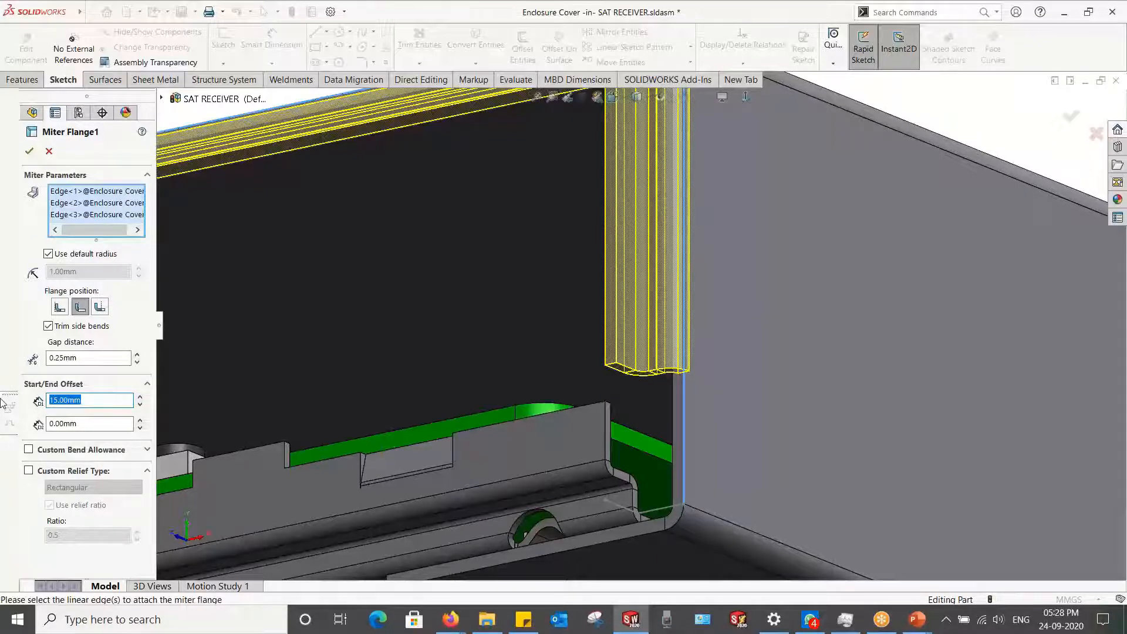
pyautogui.write('18')
pyautogui.press('Return')
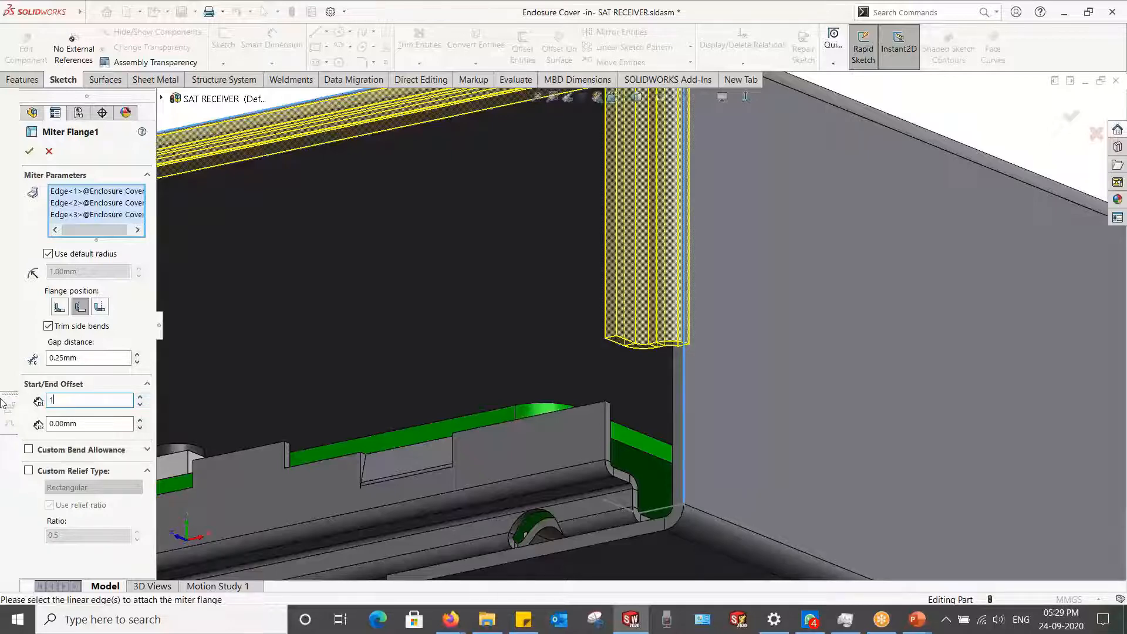
# Step: Try an 11 mm start offset and compare the flange's lower end with the enclosure base's front lip
pyautogui.press('Return')
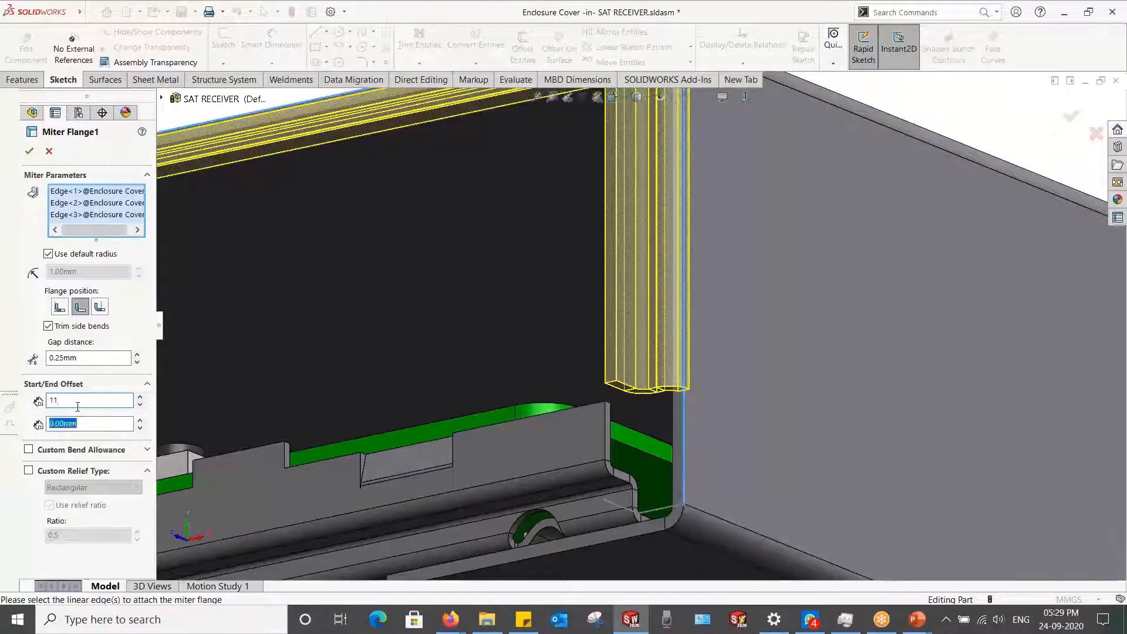
pyautogui.scroll(-5, 610, 407)
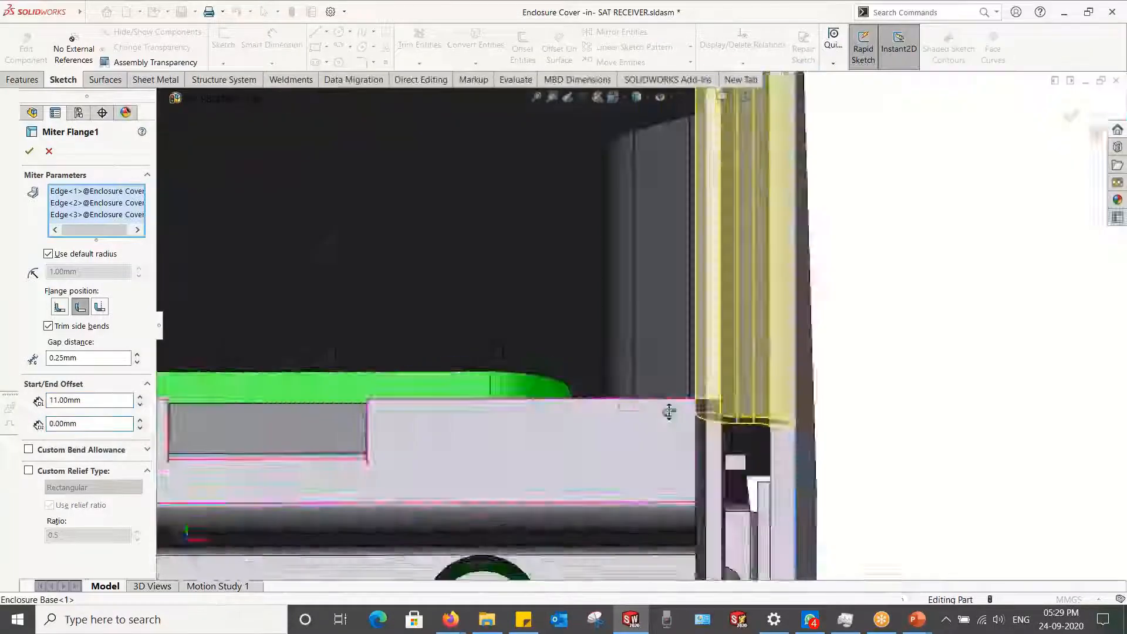
pyautogui.scroll(-5, 688, 444)
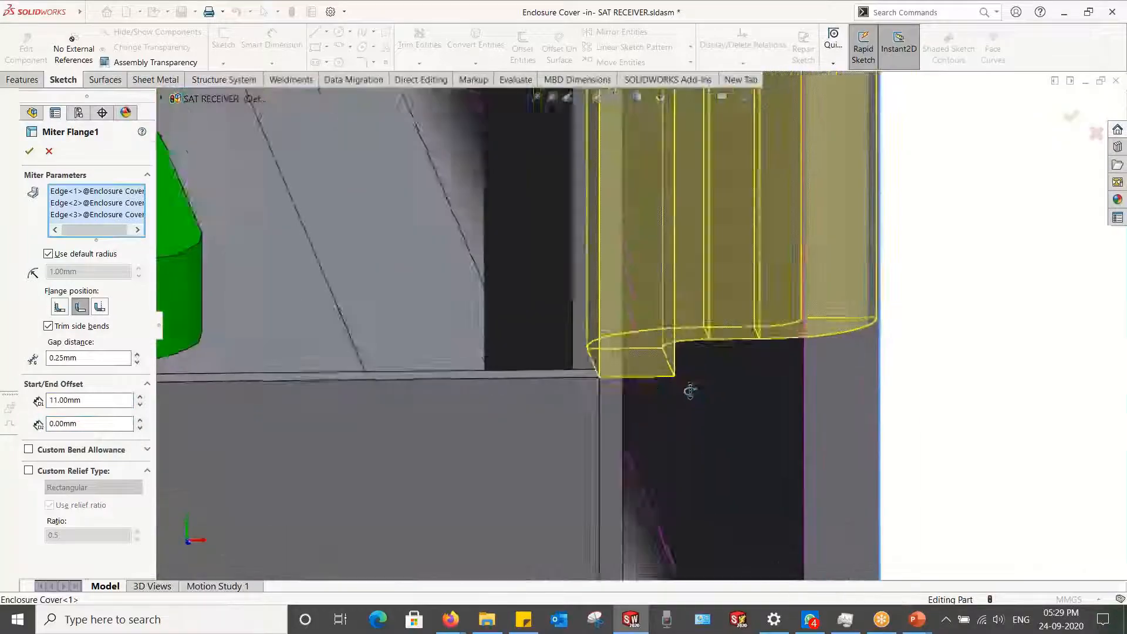
pyautogui.scroll(10, 495, 233)
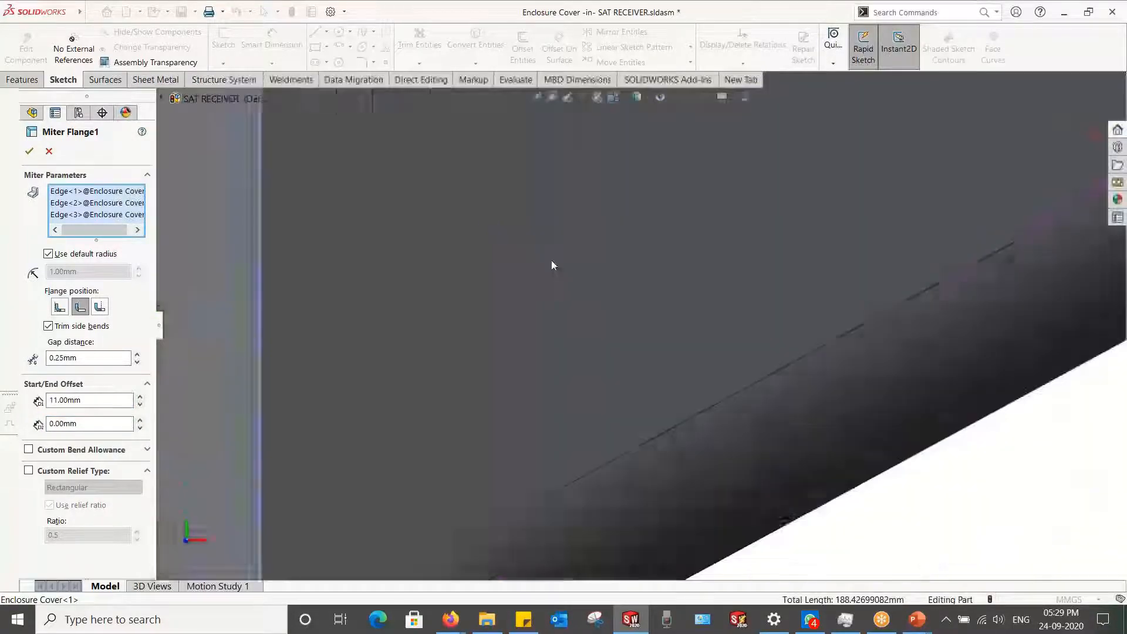
pyautogui.scroll(-10, 549, 249)
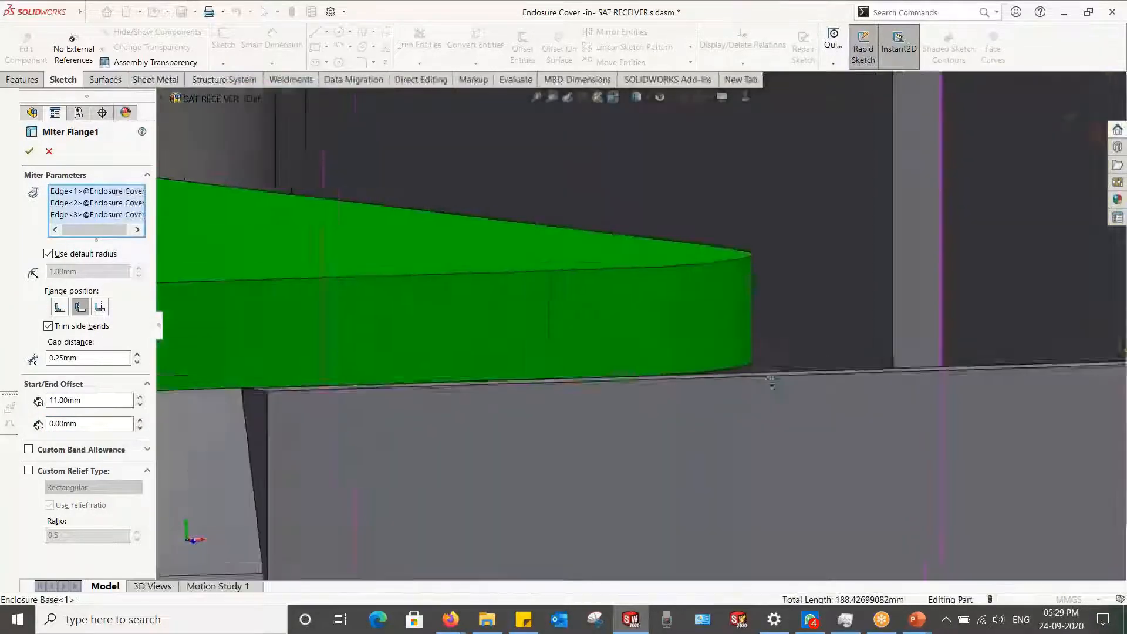
# Step: Set the miter flange's start offset to 12 mm and accept the feature
pyautogui.scroll(-3, 767, 330)
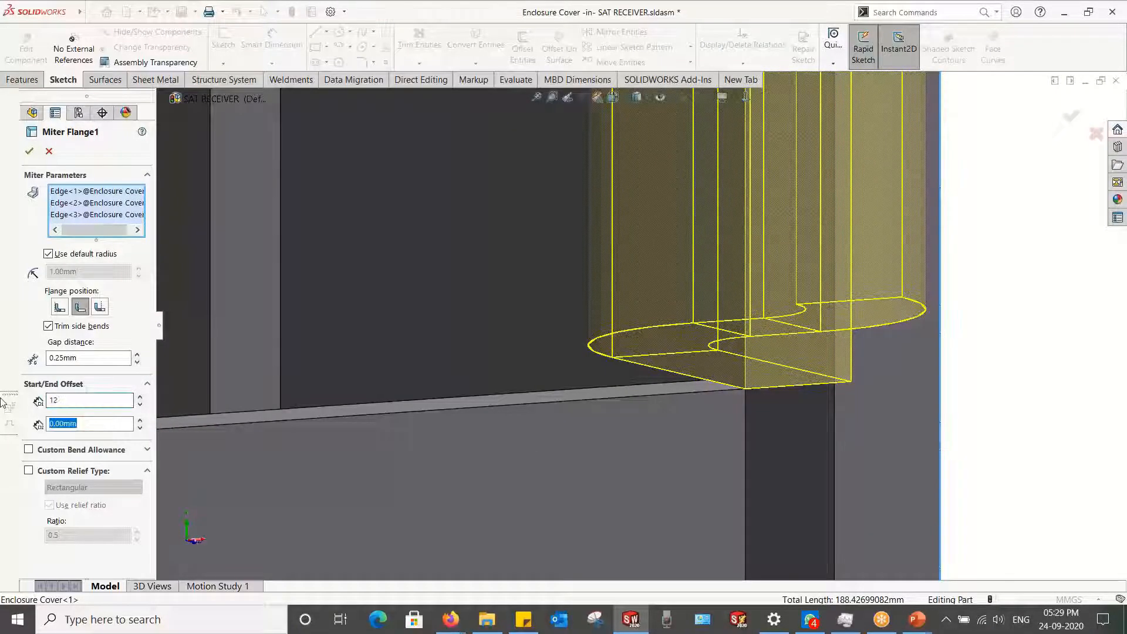
pyautogui.scroll(10, 599, 283)
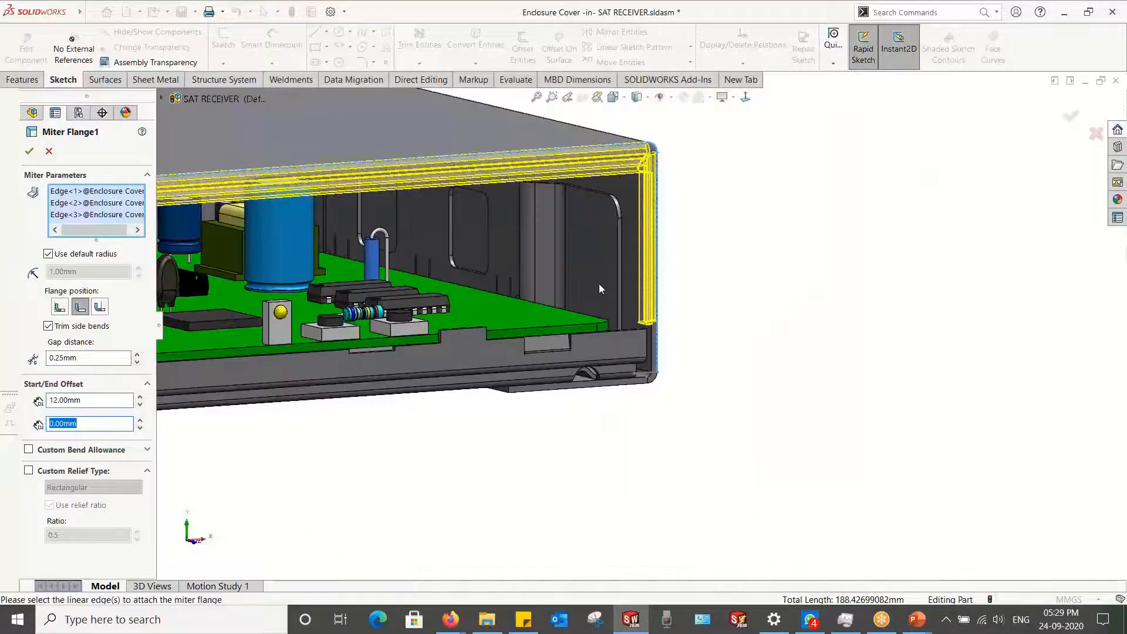
pyautogui.moveTo(519, 330); pyautogui.dragTo(521, 357, button='middle')
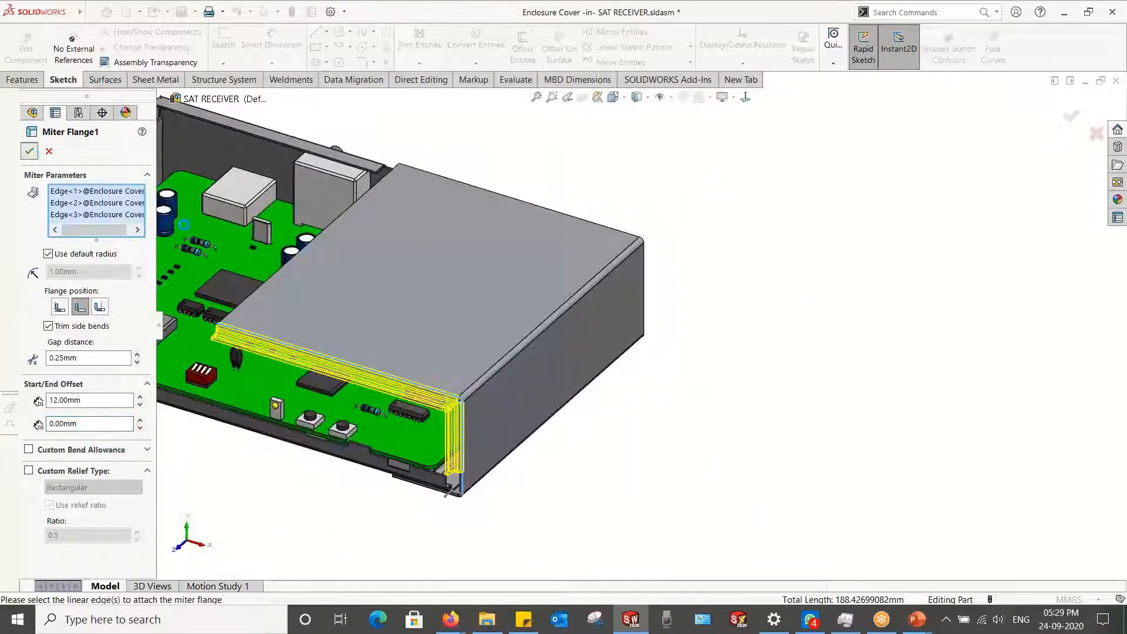
pyautogui.click(29, 151)
pyautogui.scroll(5, 446, 347)
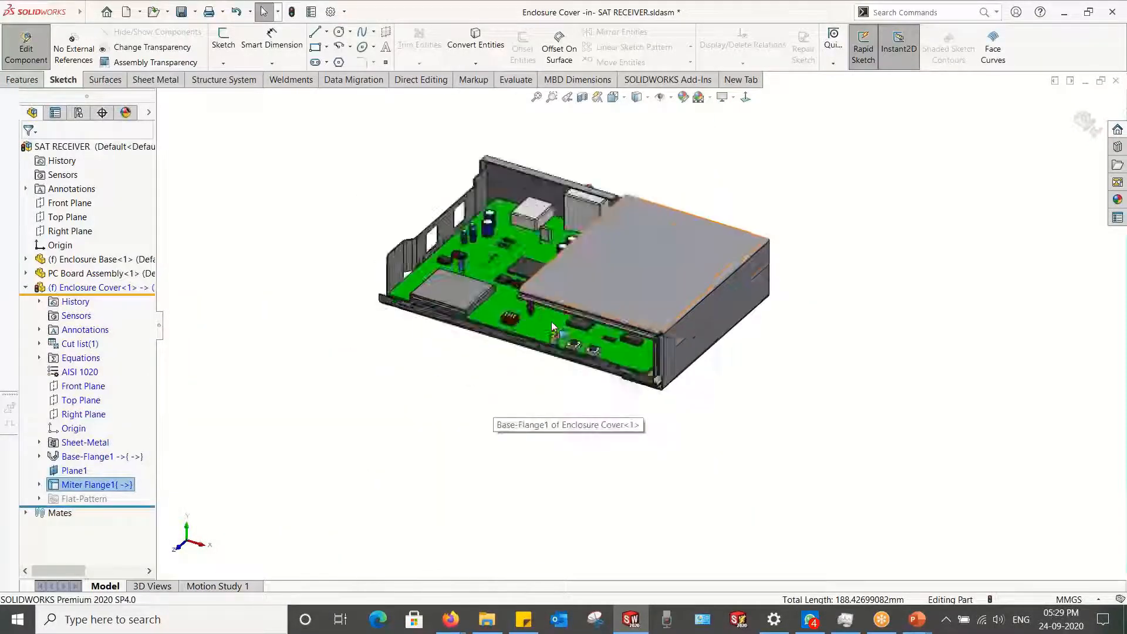
# Step: Add a 20 mm, 90-degree edge flange along the inner vertical and upper horizontal edges of the cover's front miter flange
pyautogui.scroll(-5, 552, 322)
pyautogui.scroll(-2, 725, 330)
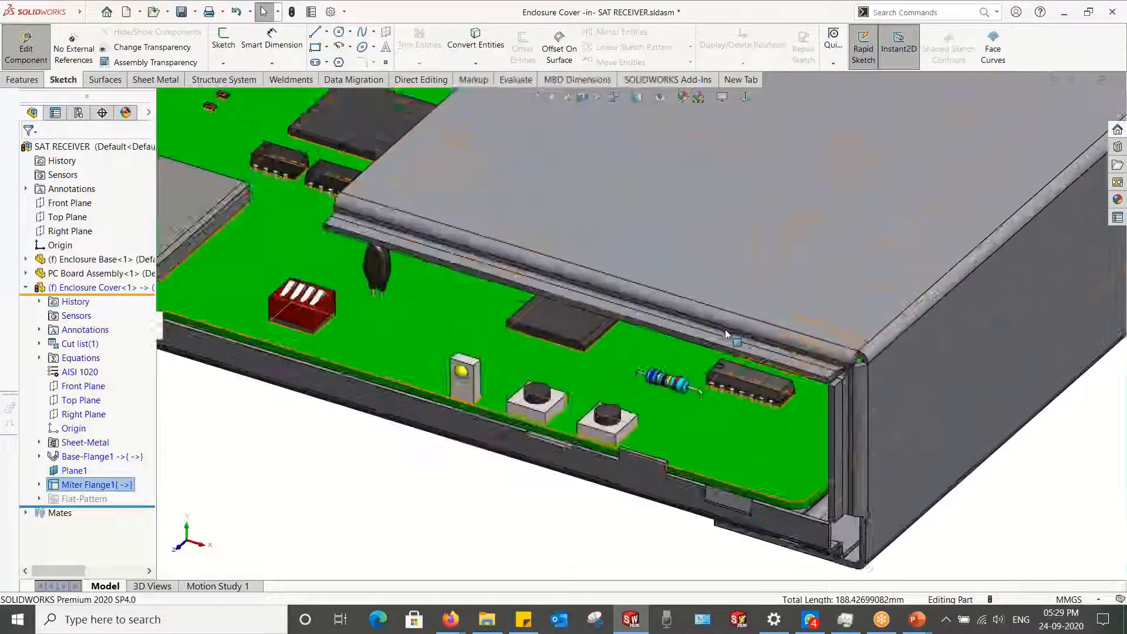
pyautogui.scroll(2, 600, 356)
pyautogui.scroll(-4, 550, 298)
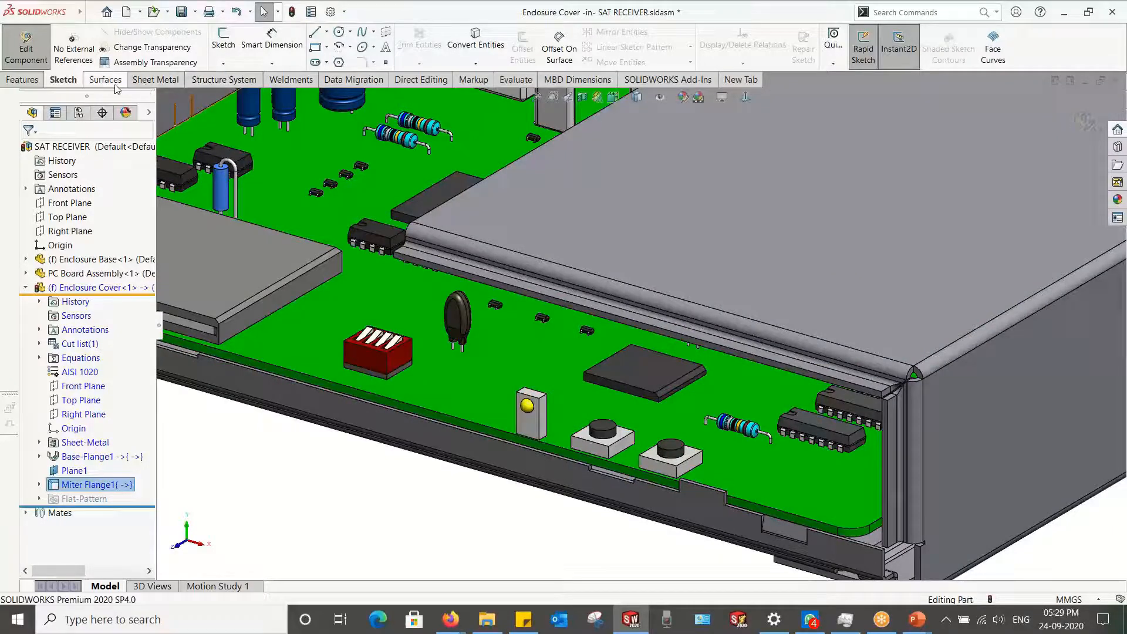
pyautogui.click(160, 81)
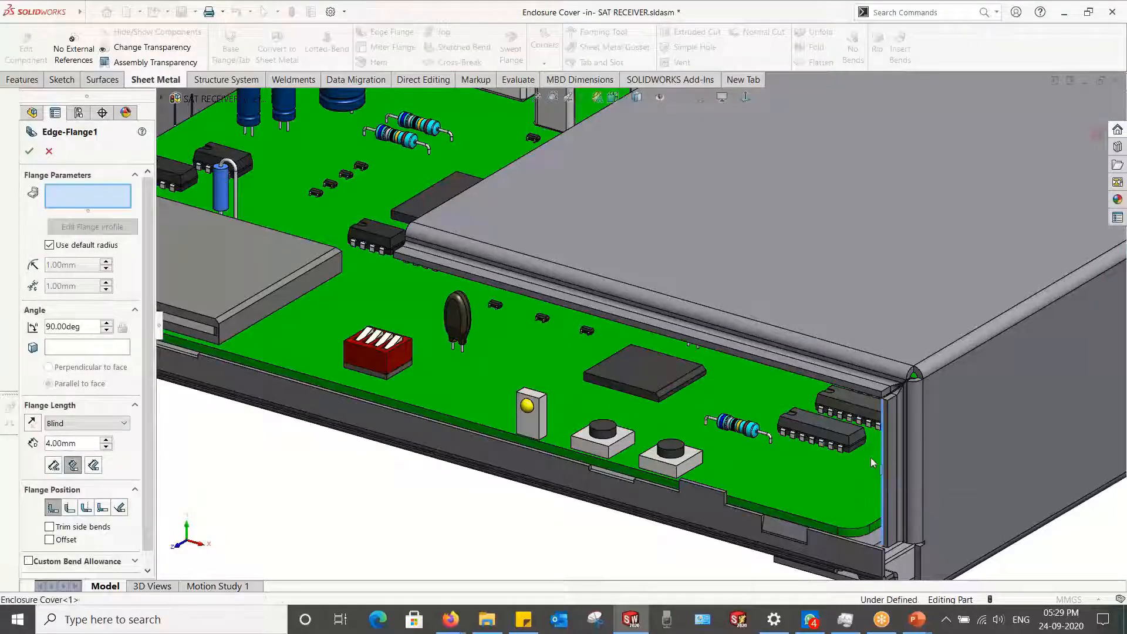
pyautogui.click(883, 456)
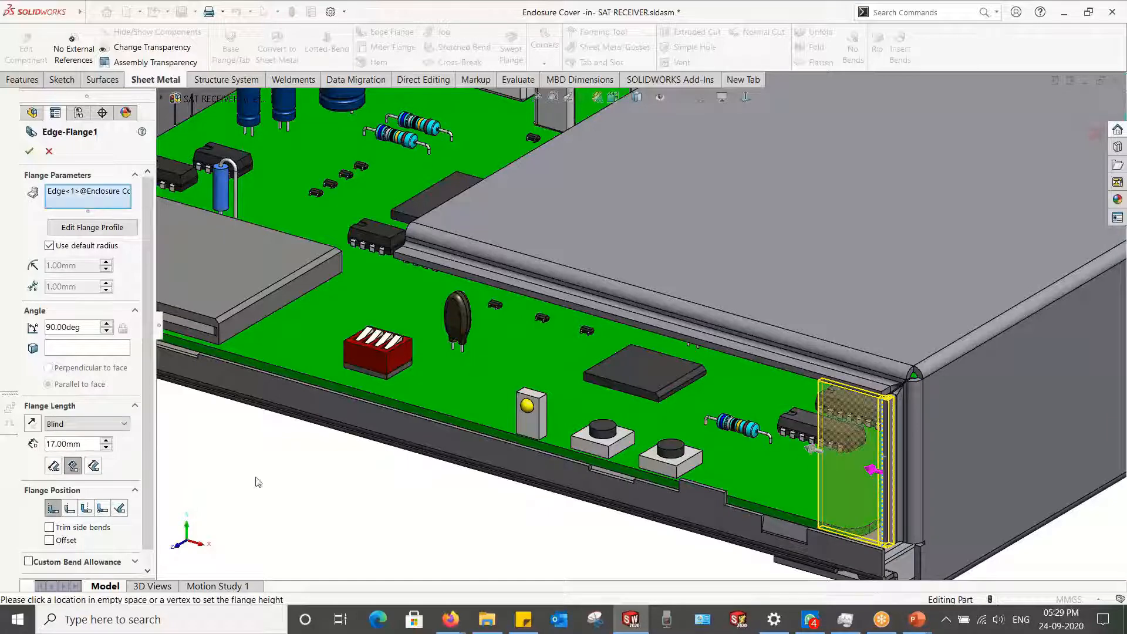
pyautogui.click(91, 443)
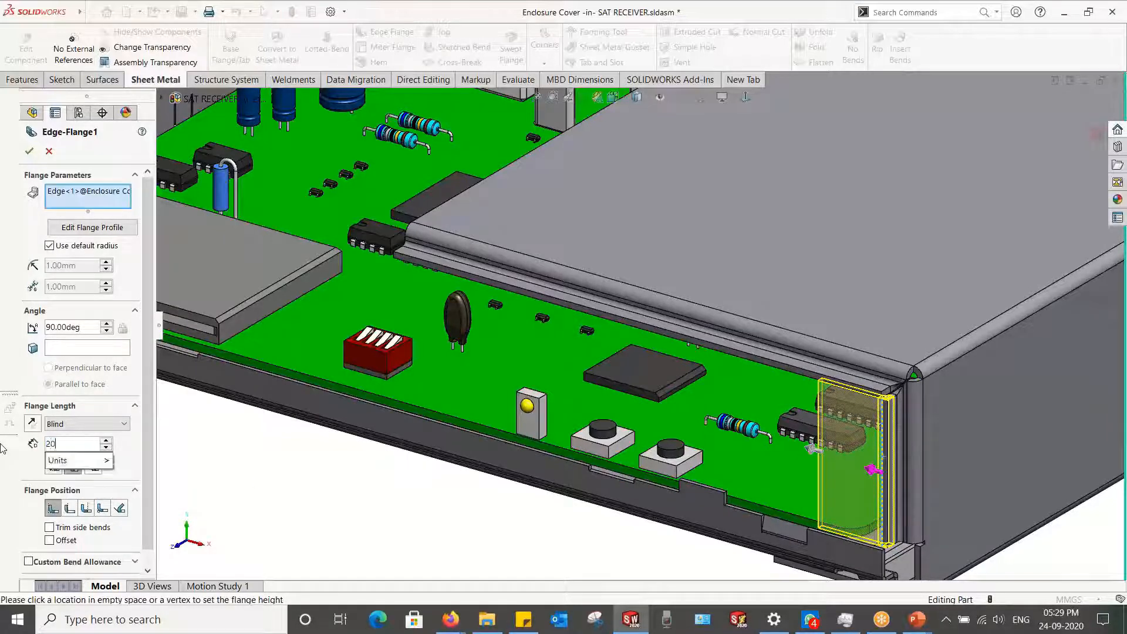
pyautogui.write('20')
pyautogui.press('Return')
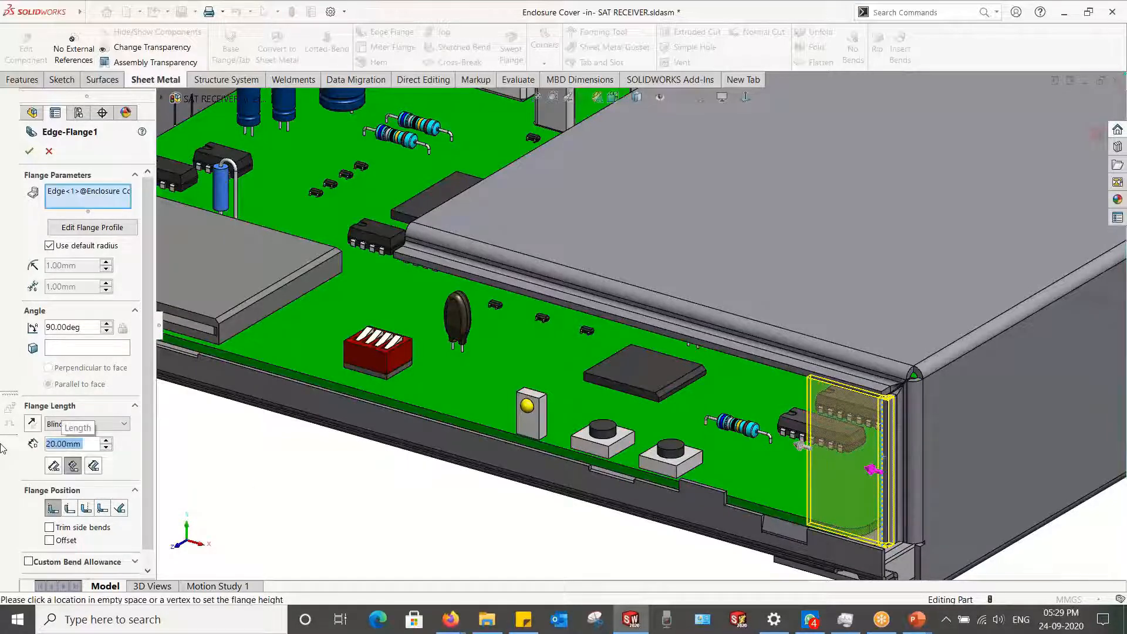
pyautogui.click(722, 354)
pyautogui.scroll(4, 551, 422)
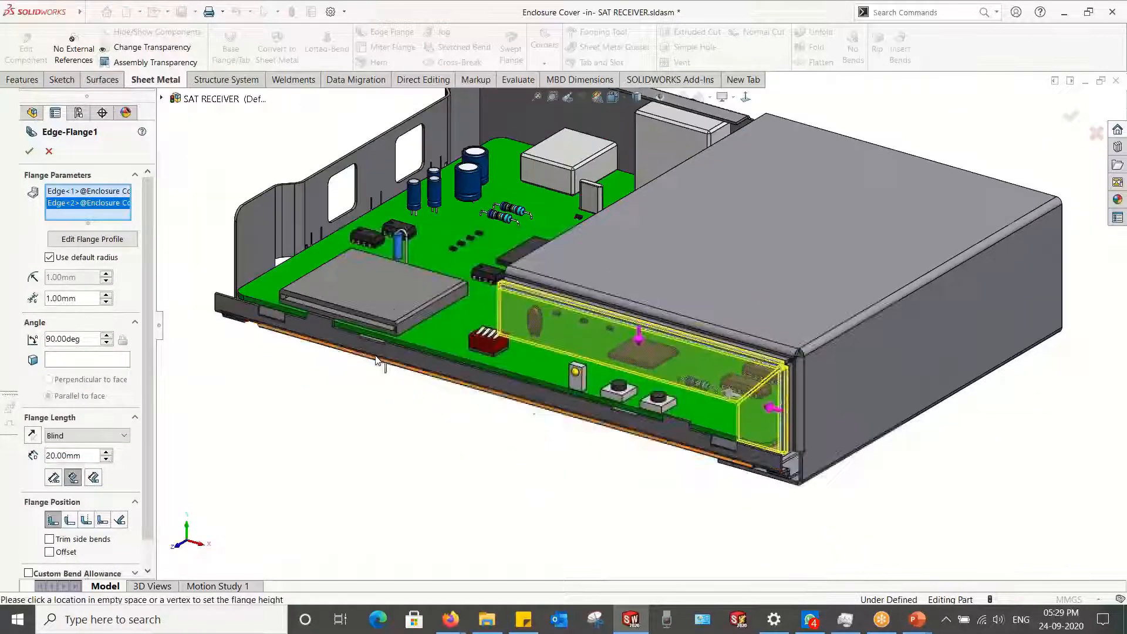
pyautogui.click(29, 152)
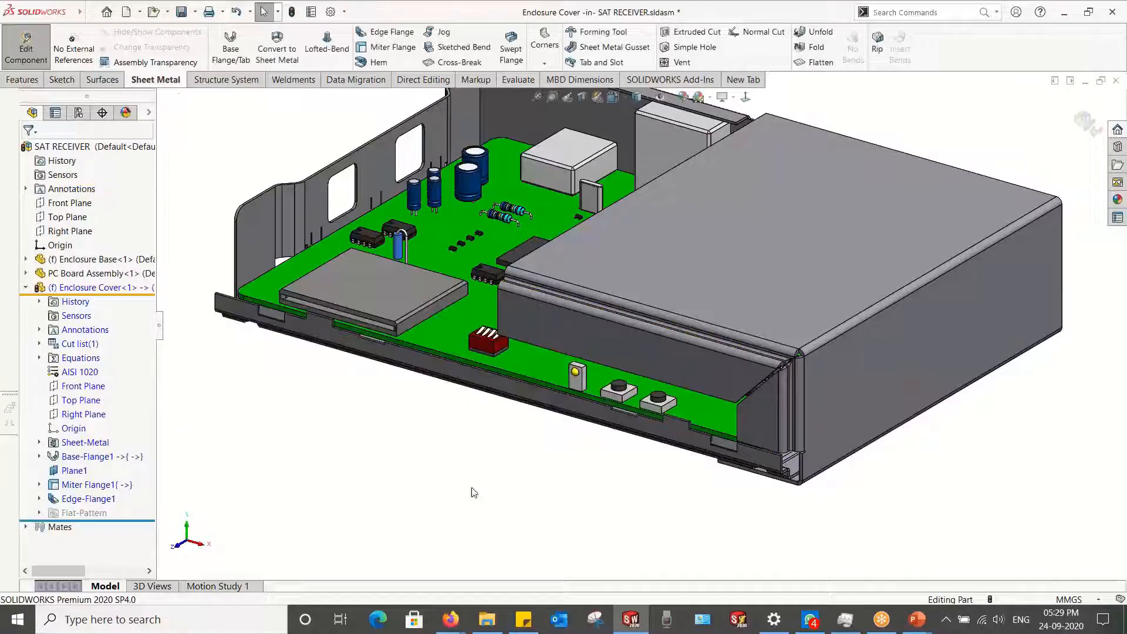
# Step: Mirror the half cover's solid body about its open middle end face with merged solids to complete the Enclosure Cover
pyautogui.scroll(2, 591, 459)
pyautogui.moveTo(592, 460); pyautogui.dragTo(329, 505, button='middle')
pyautogui.scroll(-10, 528, 270)
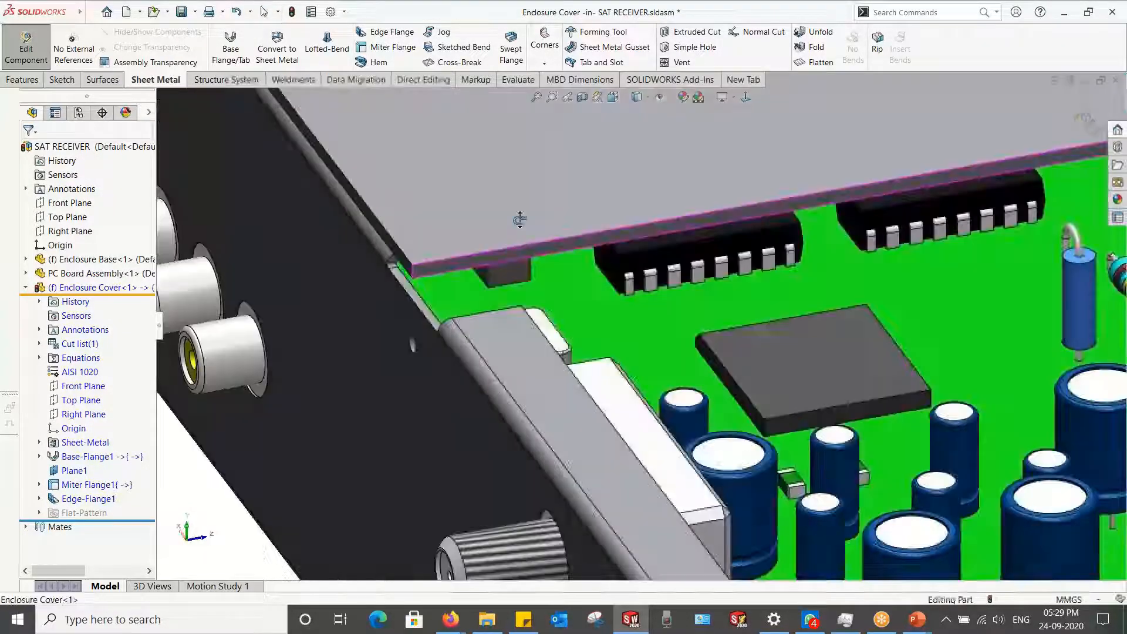
pyautogui.scroll(-3, 542, 245)
pyautogui.click(542, 244)
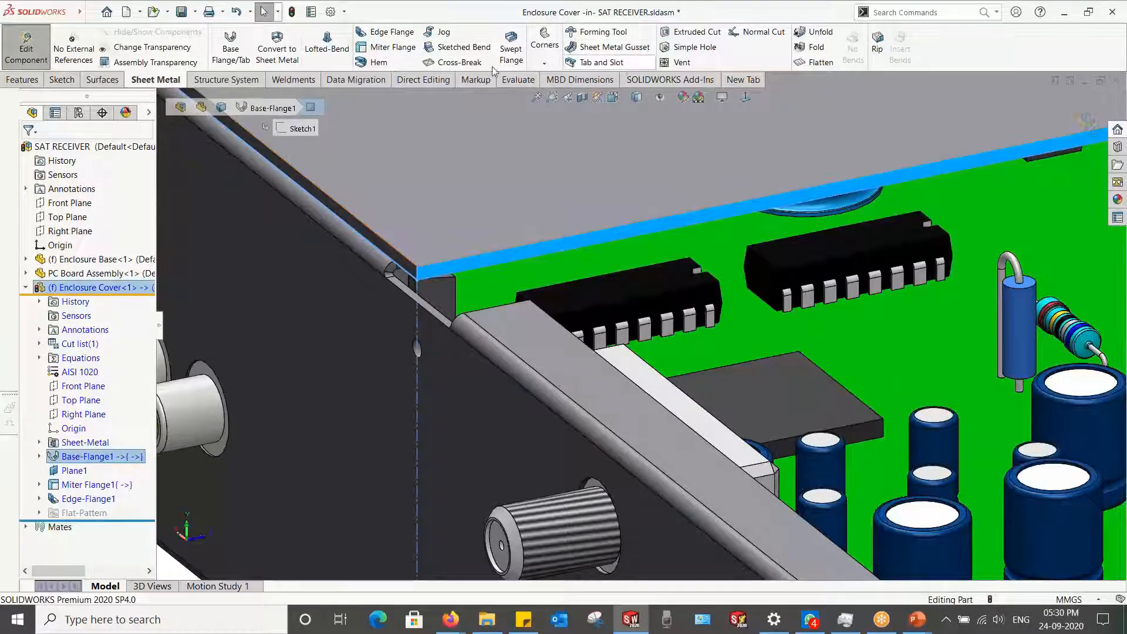
pyautogui.click(26, 80)
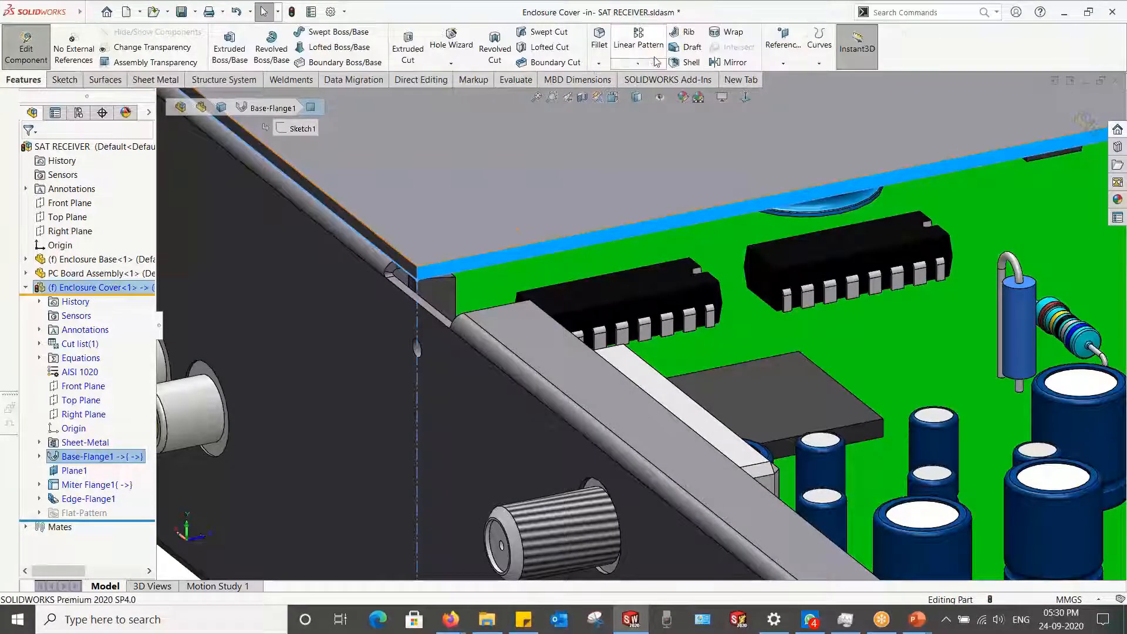
pyautogui.click(734, 62)
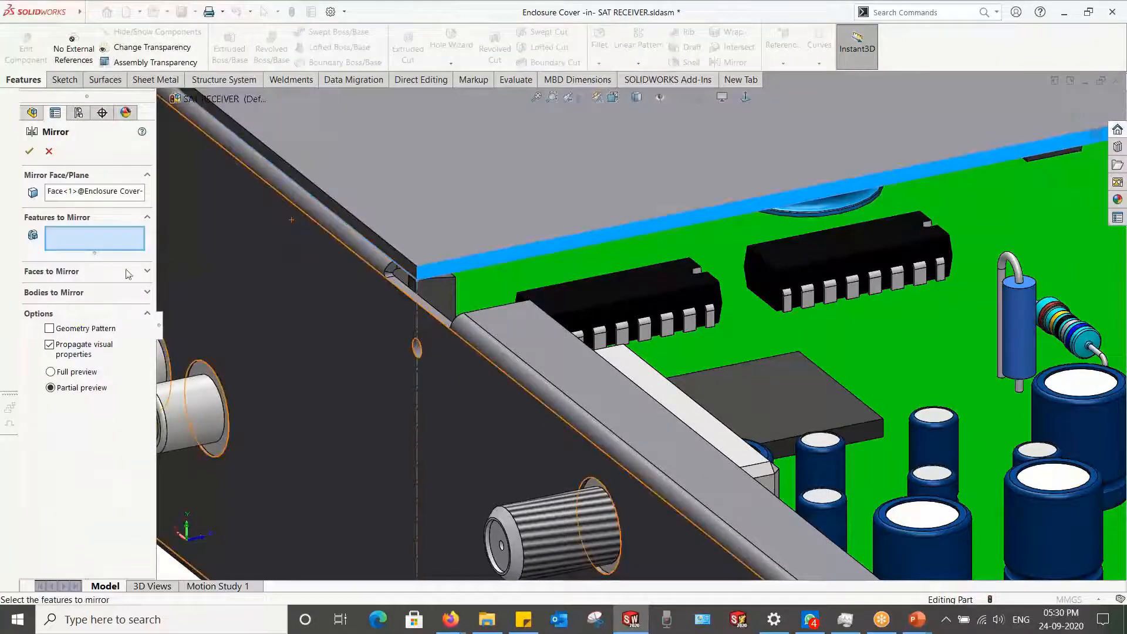
pyautogui.click(50, 293)
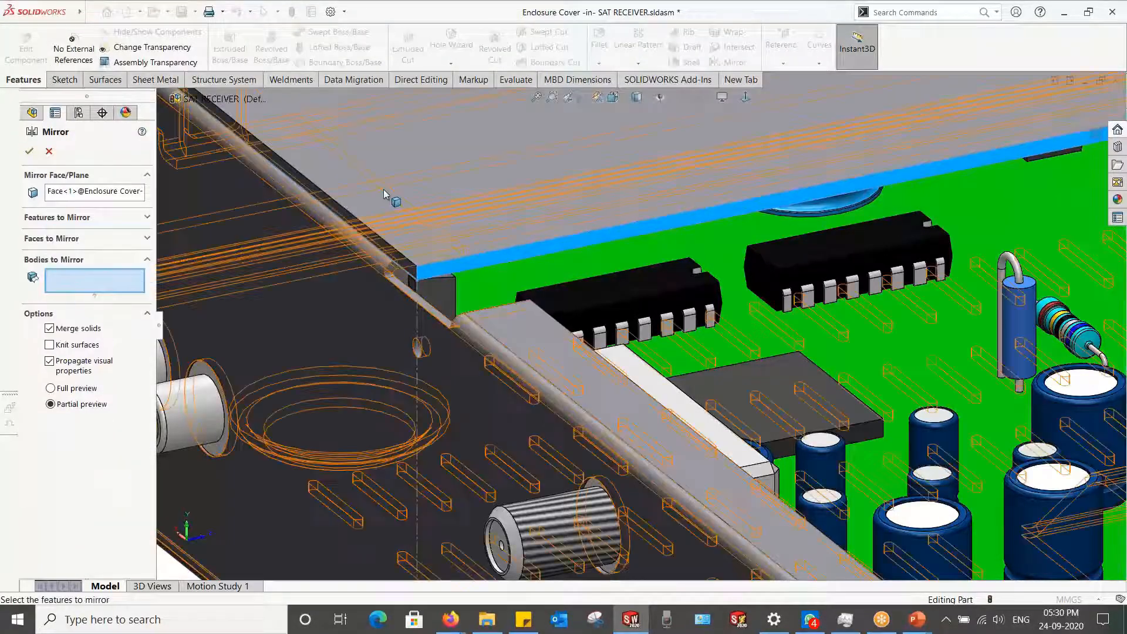
pyautogui.click(414, 178)
pyautogui.press('f')
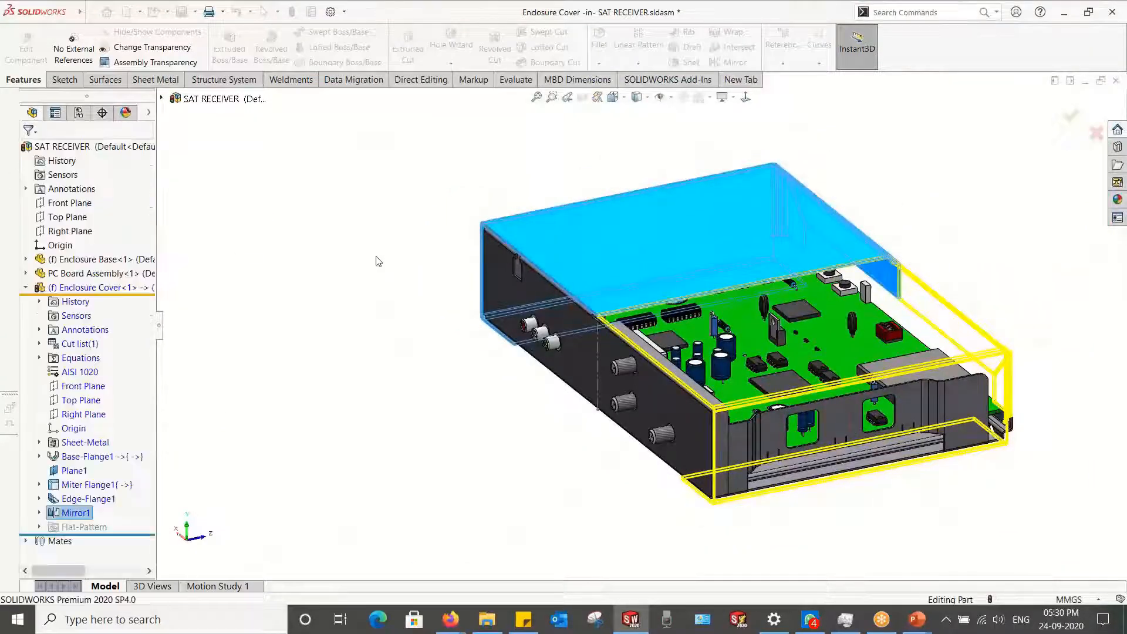
# Step: Inspect the mirrored cover's front opening, finish editing the part in context and rebuild the SAT RECEIVER assembly
pyautogui.scroll(3, 376, 271)
pyautogui.moveTo(380, 277); pyautogui.dragTo(661, 247, button='middle')
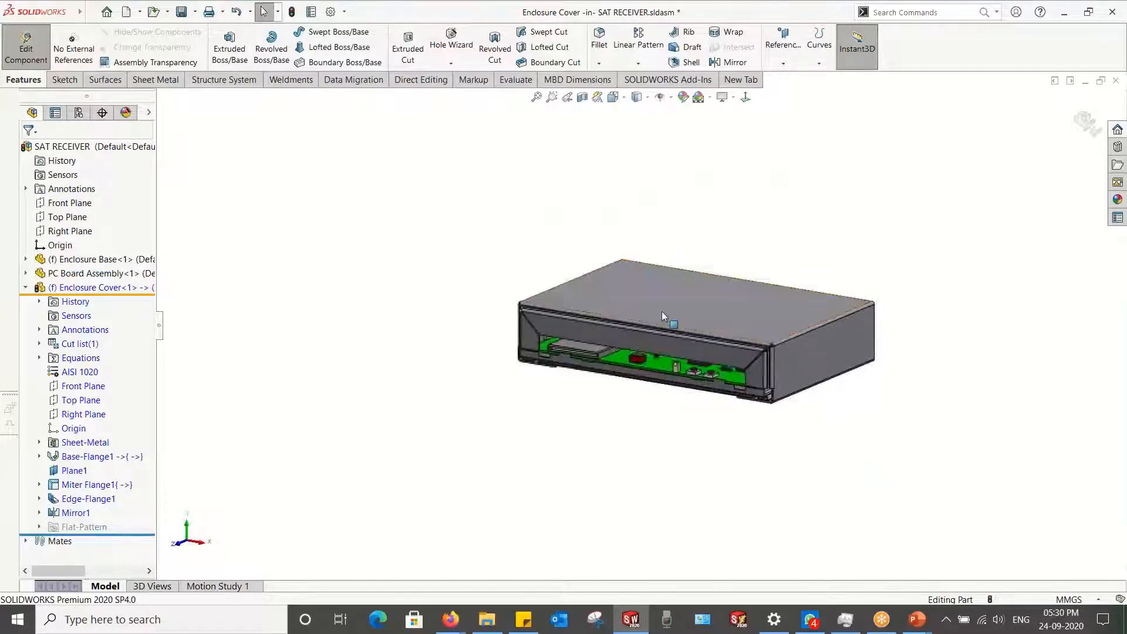
pyautogui.scroll(-6, 661, 312)
pyautogui.moveTo(577, 347); pyautogui.dragTo(723, 381, button='middle')
pyautogui.scroll(4, 616, 377)
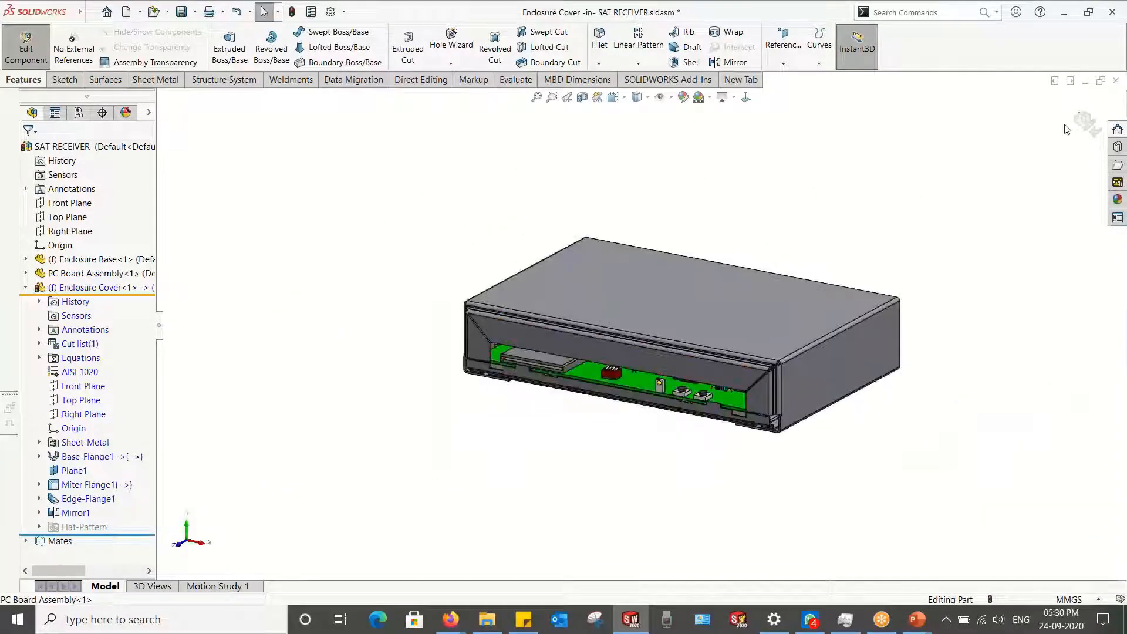
pyautogui.click(1082, 122)
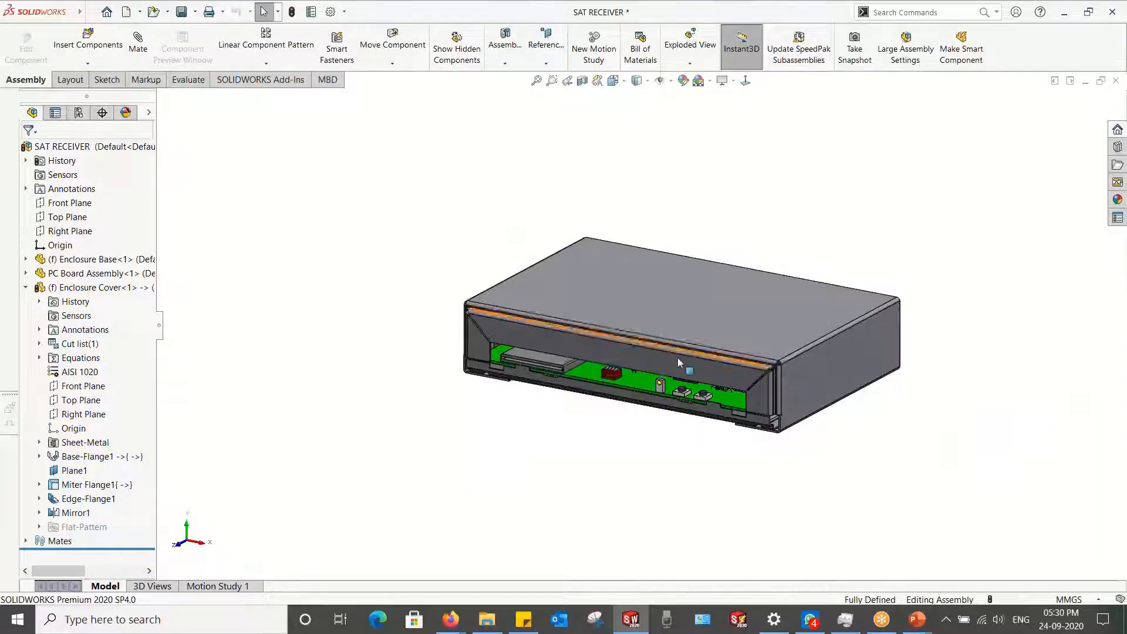
pyautogui.scroll(-3, 678, 362)
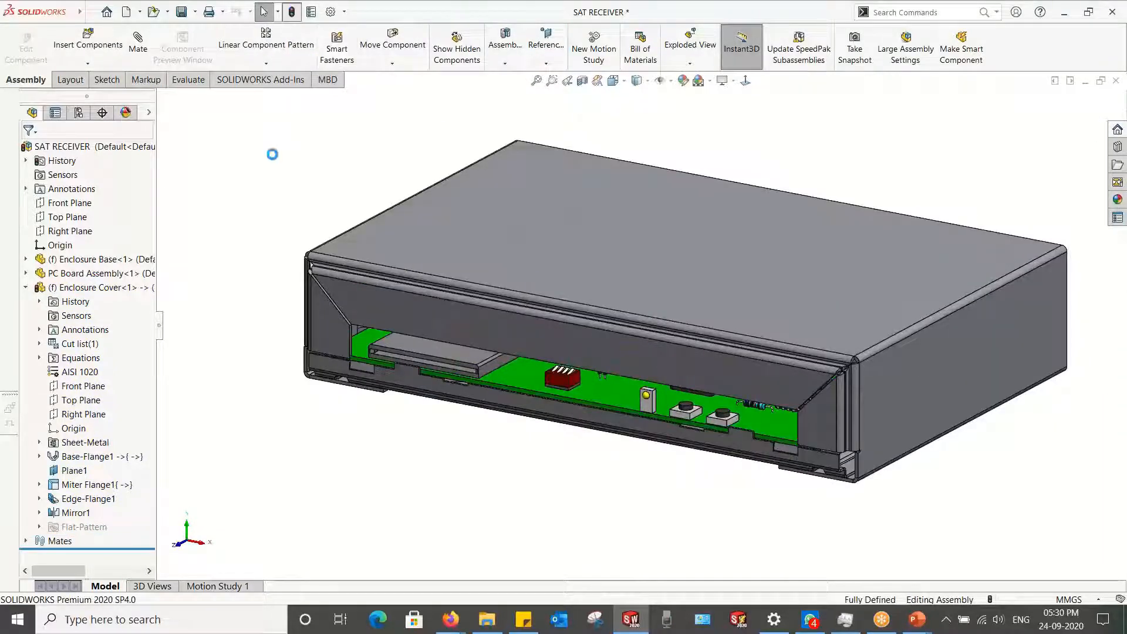
pyautogui.scroll(3, 605, 308)
pyautogui.moveTo(543, 296)
pyautogui.mouseDown(button='middle')
pyautogui.moveTo(558, 284)
pyautogui.moveTo(534, 291)
pyautogui.mouseUp(button='middle')
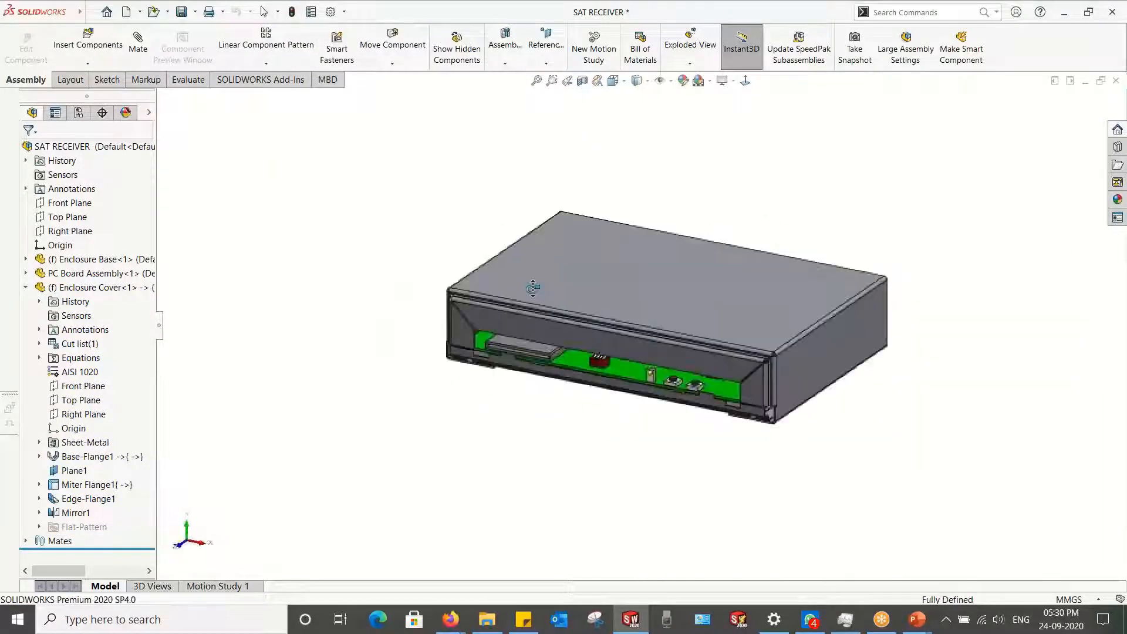
# Step: Locate Base-Flange1 and its sketch in the Enclosure Base's feature tree, and start editing the Enclosure Base in the assembly
pyautogui.click(26, 288)
pyautogui.click(26, 260)
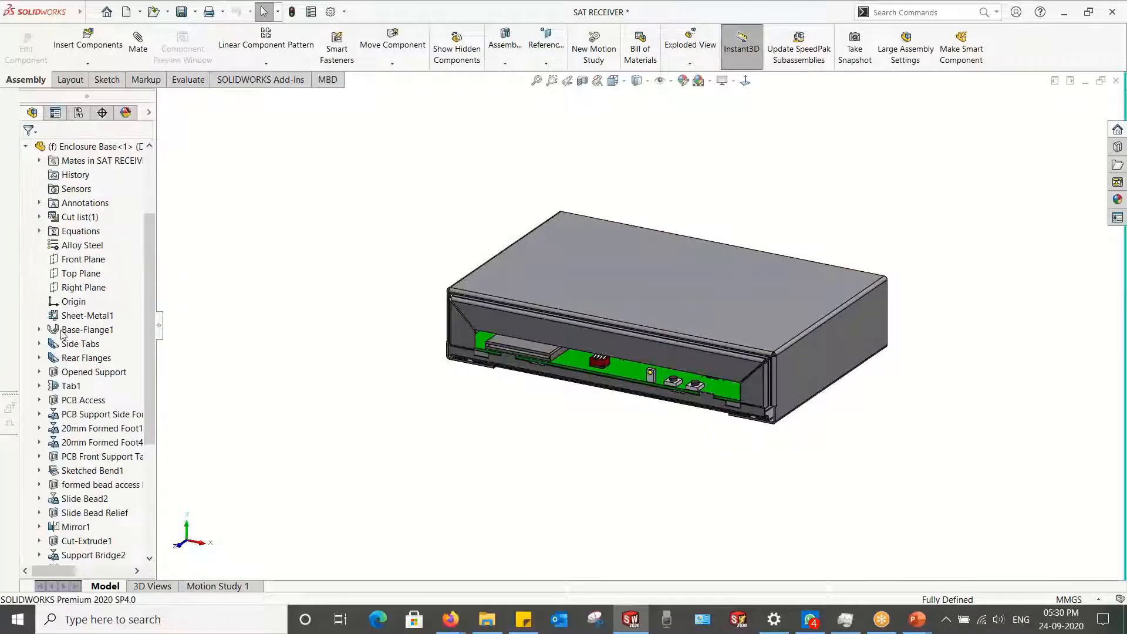
pyautogui.click(70, 330)
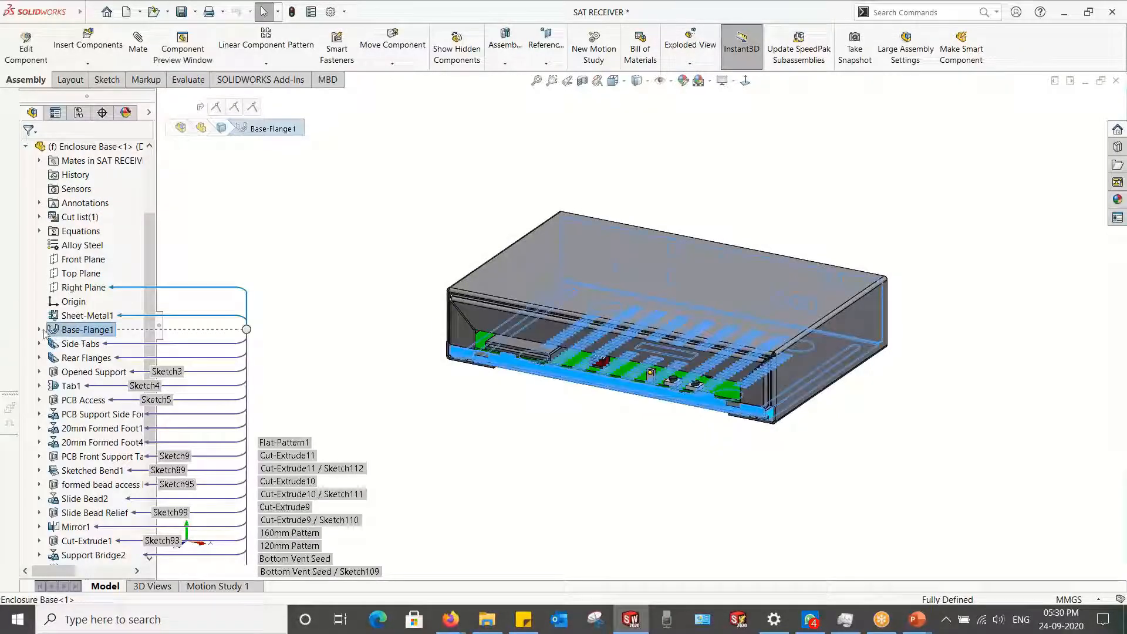
pyautogui.click(40, 330)
pyautogui.click(83, 344)
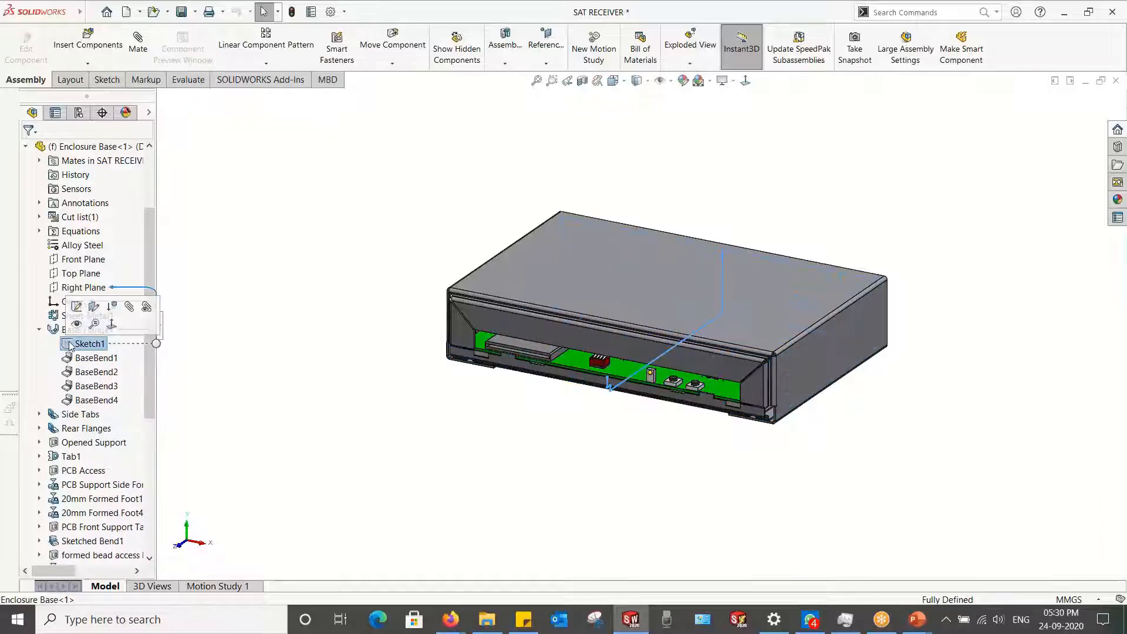
pyautogui.click(54, 332)
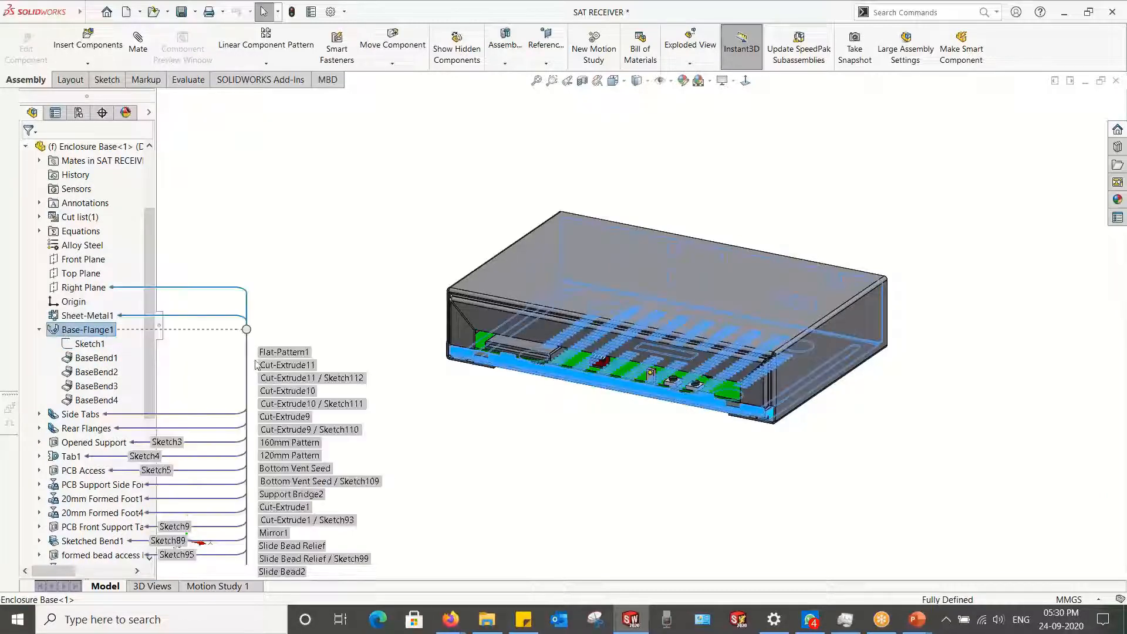
pyautogui.click(426, 422)
pyautogui.moveTo(456, 421); pyautogui.dragTo(299, 410, button='middle')
pyautogui.scroll(3, 74, 234)
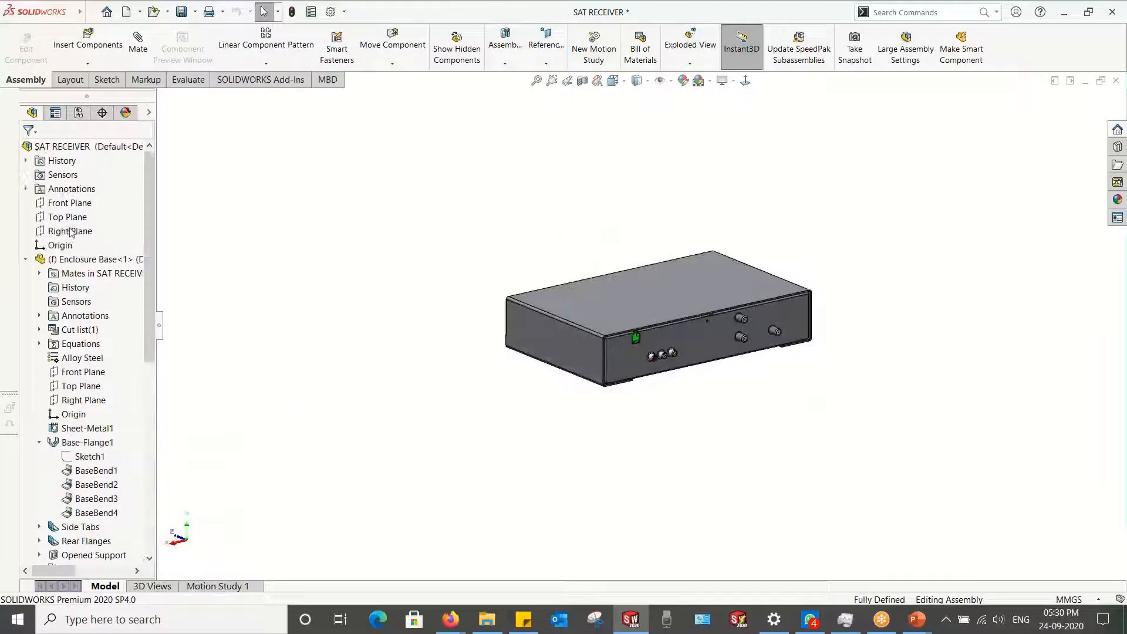
pyautogui.rightClick(63, 268)
pyautogui.click(136, 207)
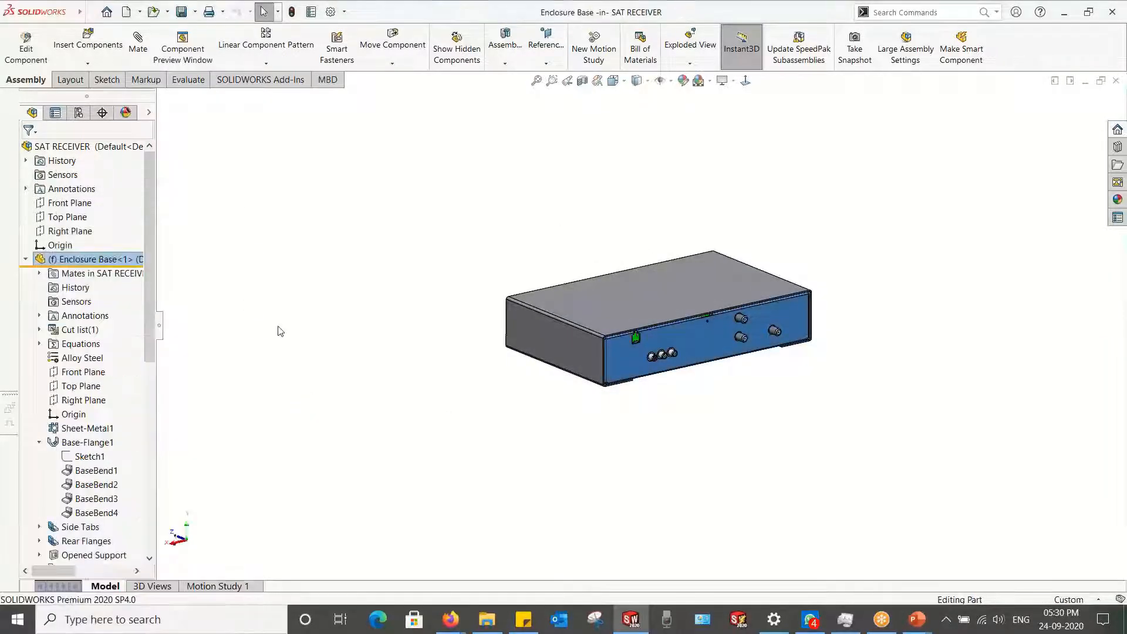
# Step: Show the base flange's dimensions and stretch its 130 mm width to 234 mm, checking how the cover follows
pyautogui.doubleClick(53, 445)
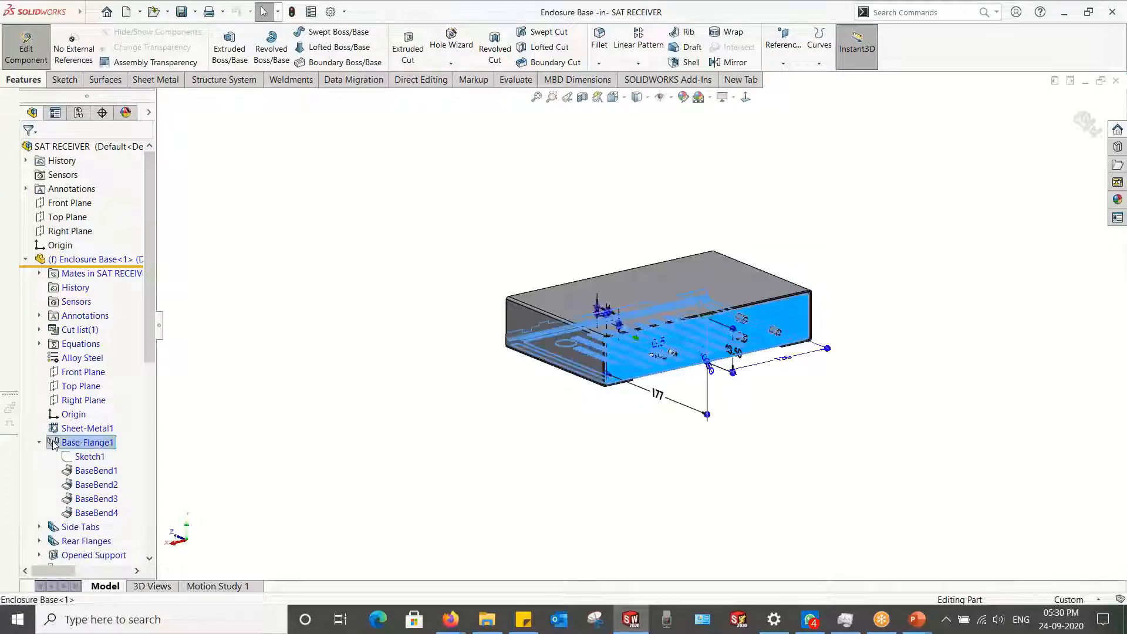
pyautogui.moveTo(446, 414); pyautogui.dragTo(424, 468, button='middle')
pyautogui.scroll(-2, 675, 440)
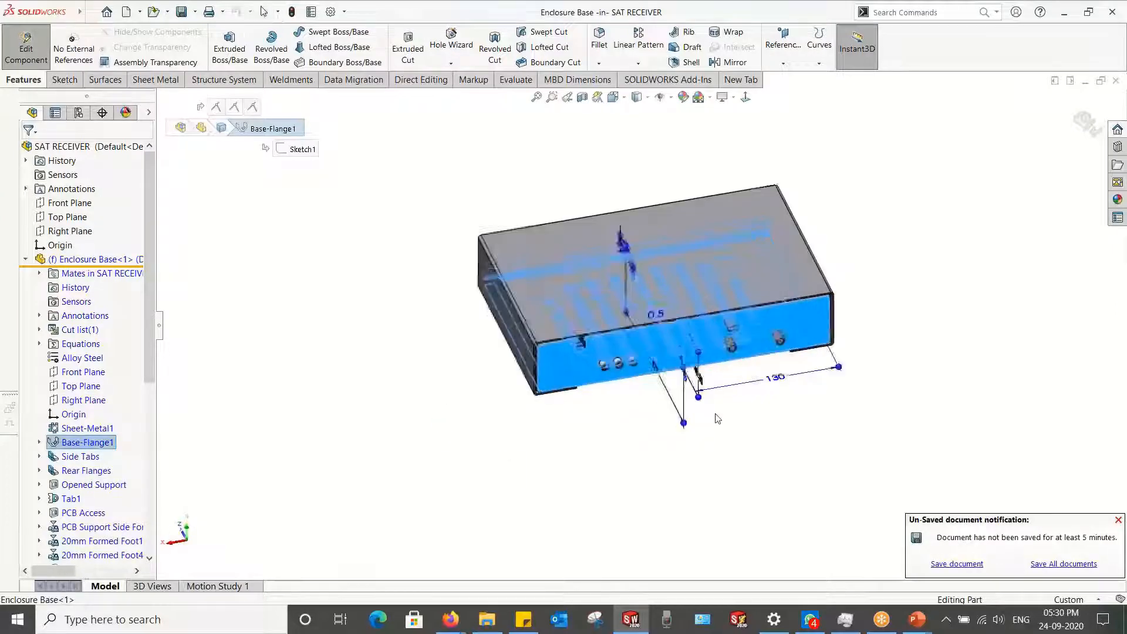
pyautogui.moveTo(871, 352); pyautogui.dragTo(1017, 346)
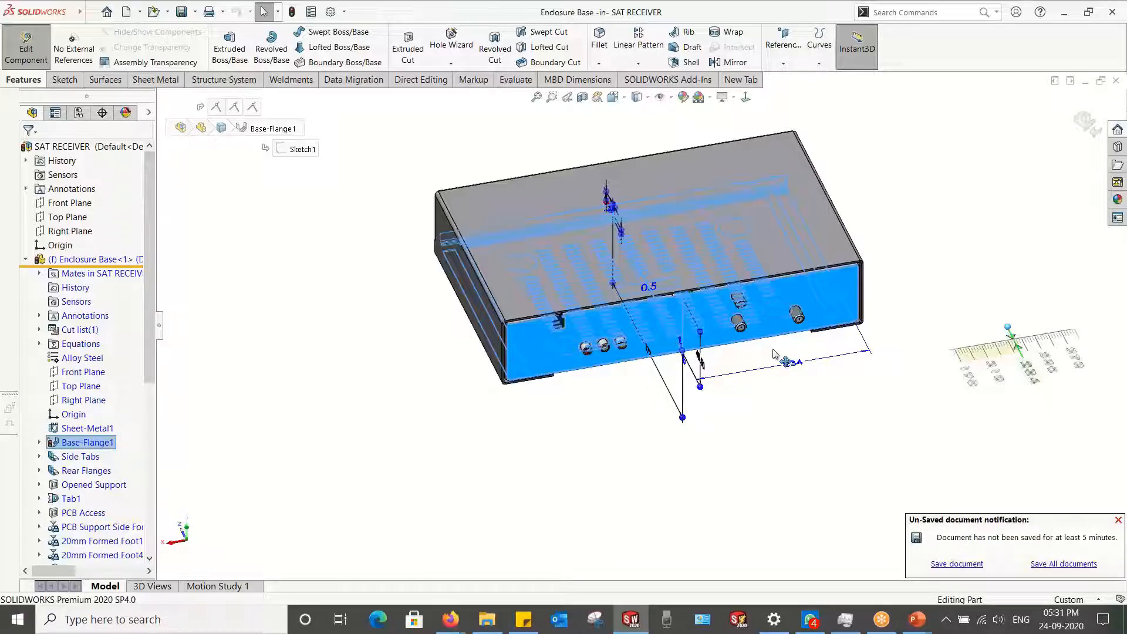
pyautogui.click(627, 416)
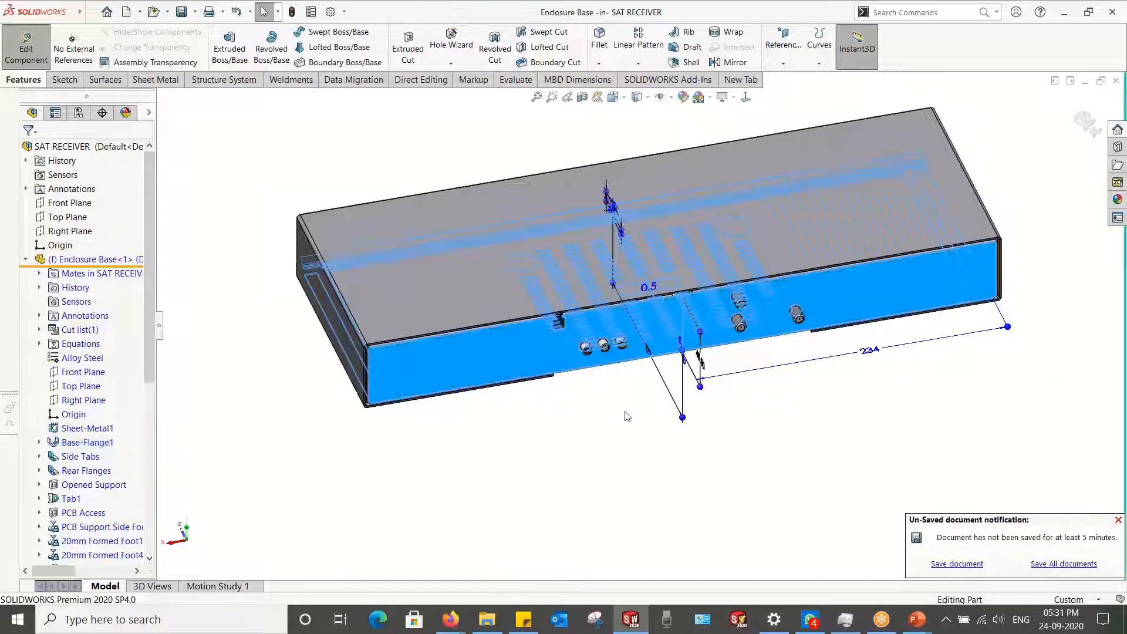
pyautogui.moveTo(627, 416); pyautogui.dragTo(813, 249, button='middle')
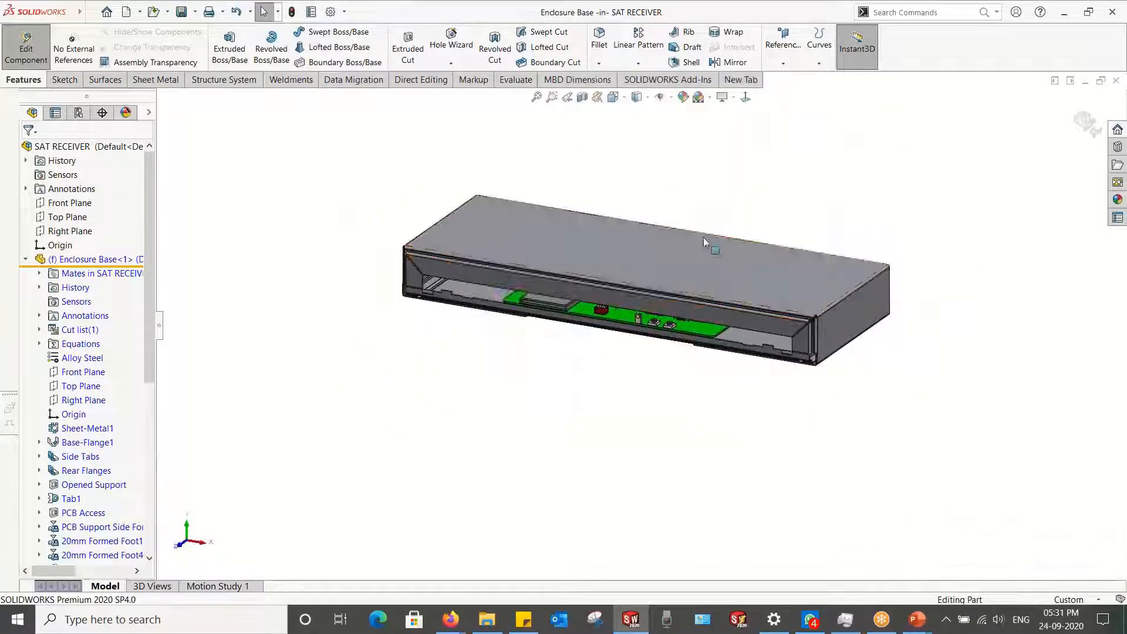
# Step: Finish editing the Enclosure Base and close the SAT RECEIVER assembly without saving the modified documents
pyautogui.click(1082, 125)
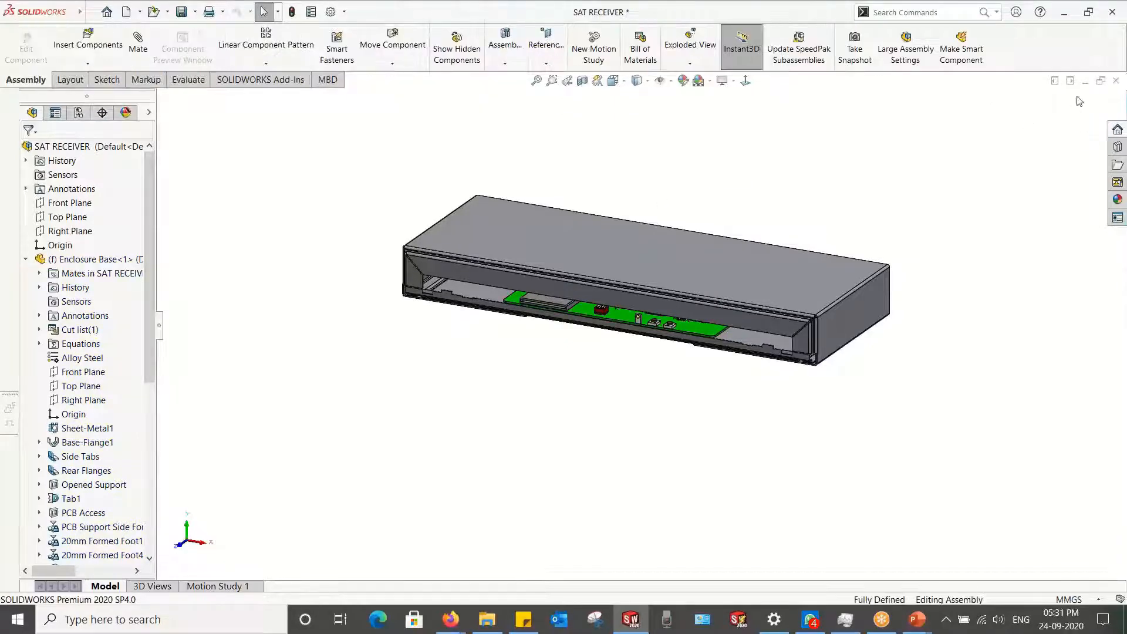
pyautogui.click(1116, 81)
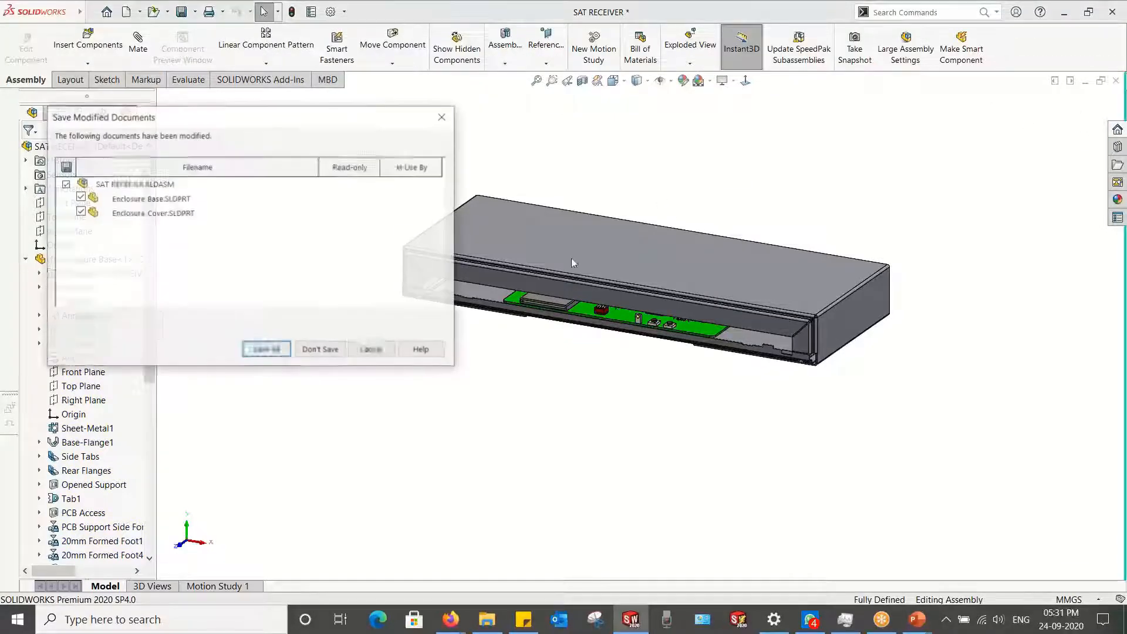
pyautogui.click(322, 350)
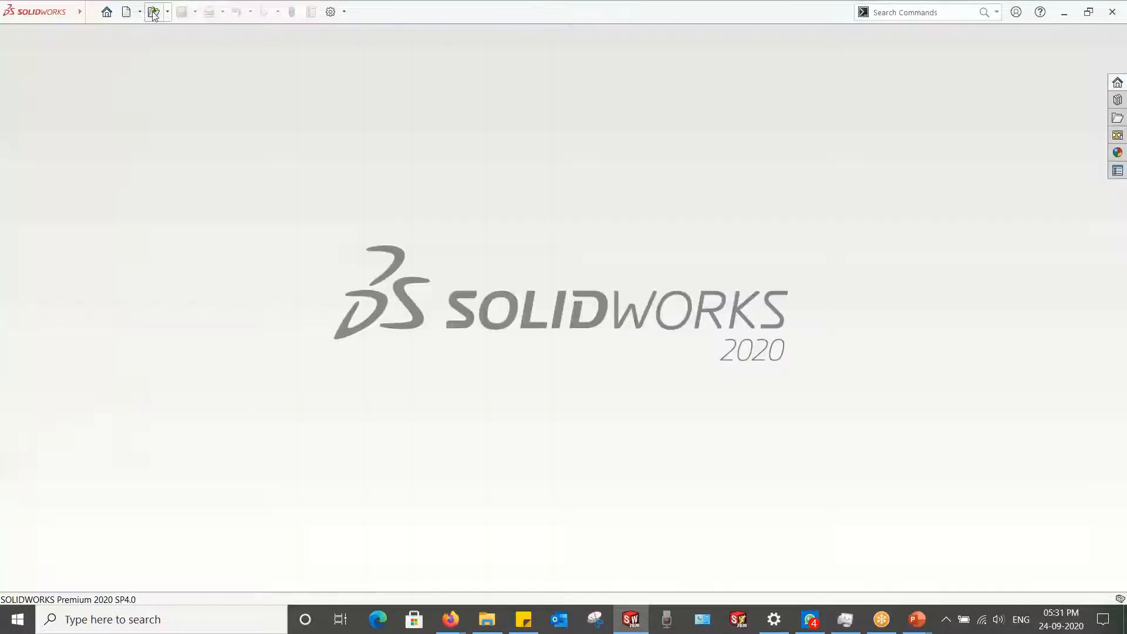
# Step: Open the SAT RECEIVER_Finished assembly from the Finished Receiver folder
pyautogui.hotkey('ctrl', 'o')
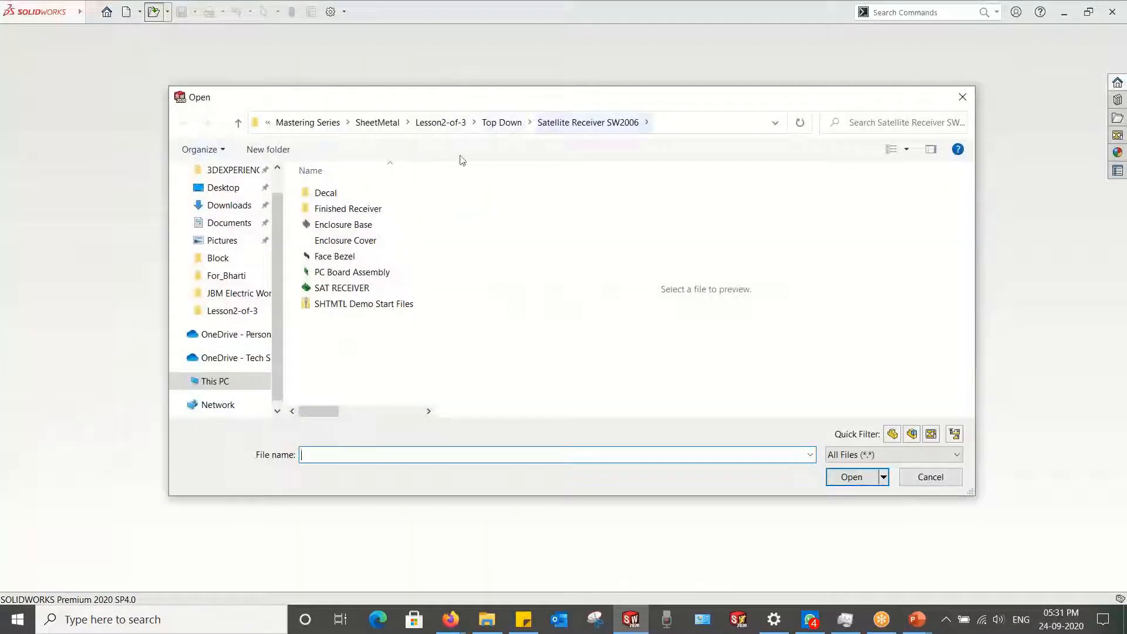
pyautogui.doubleClick(334, 210)
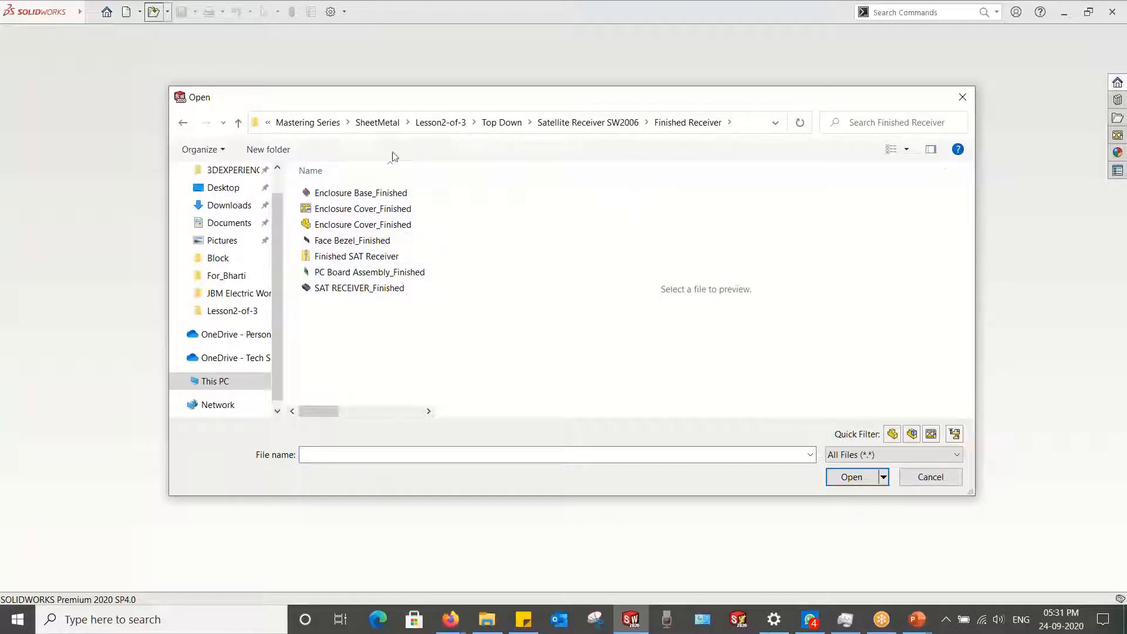
pyautogui.click(928, 153)
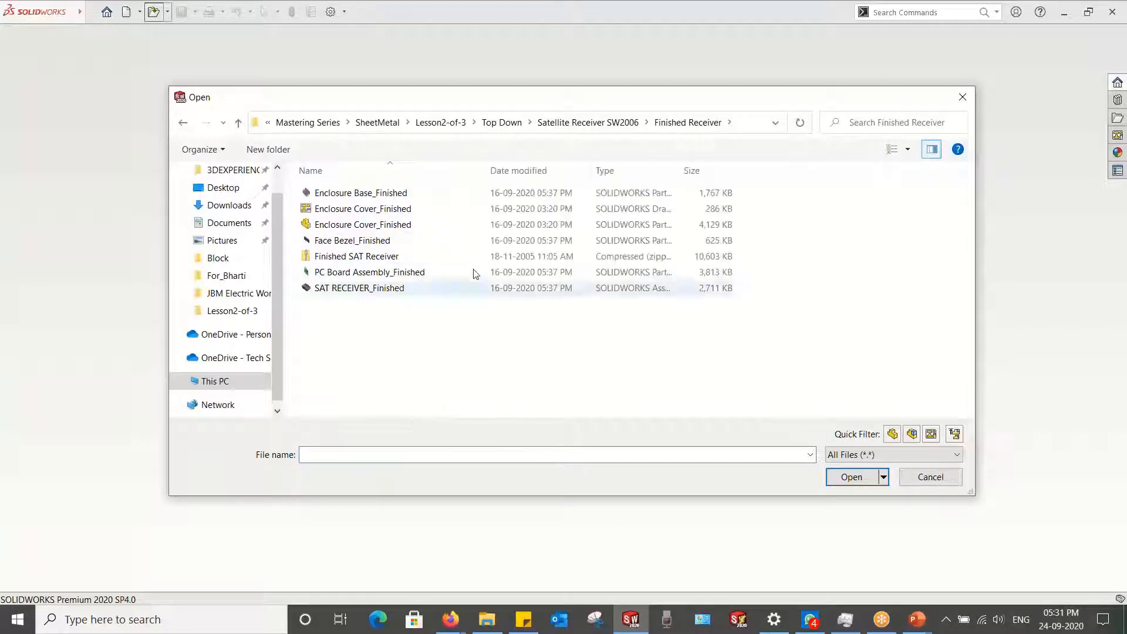
pyautogui.click(375, 290)
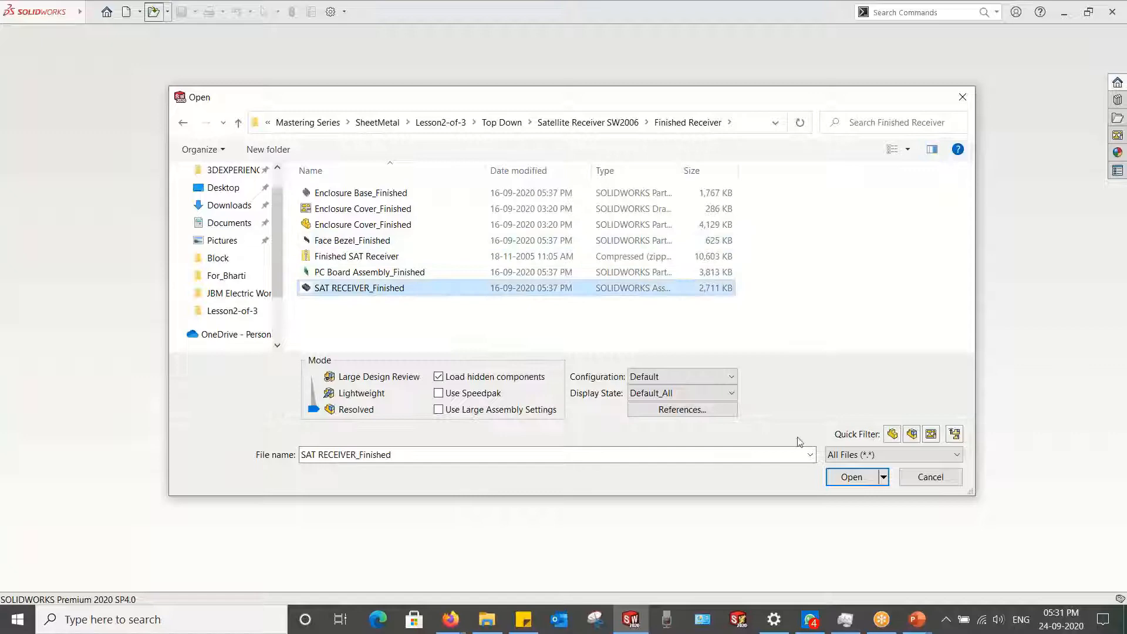
pyautogui.click(845, 477)
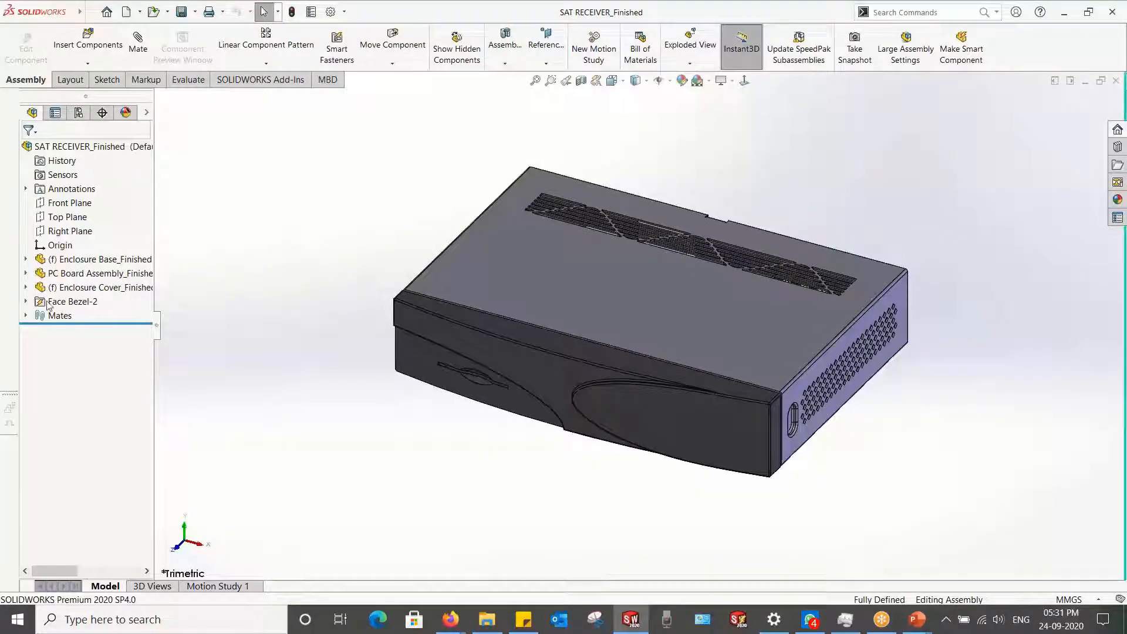
# Step: Hide the Face Bezel_Finished component inside Face Bezel-2 to expose the front of the enclosure
pyautogui.rightClick(48, 304)
pyautogui.press('Escape')
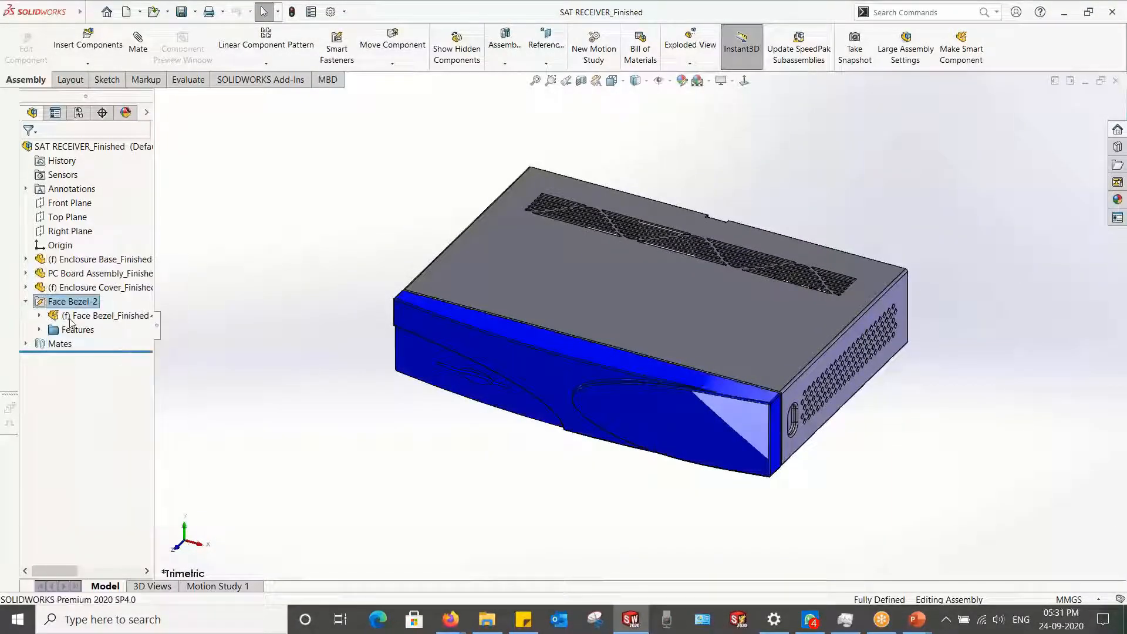
pyautogui.rightClick(70, 317)
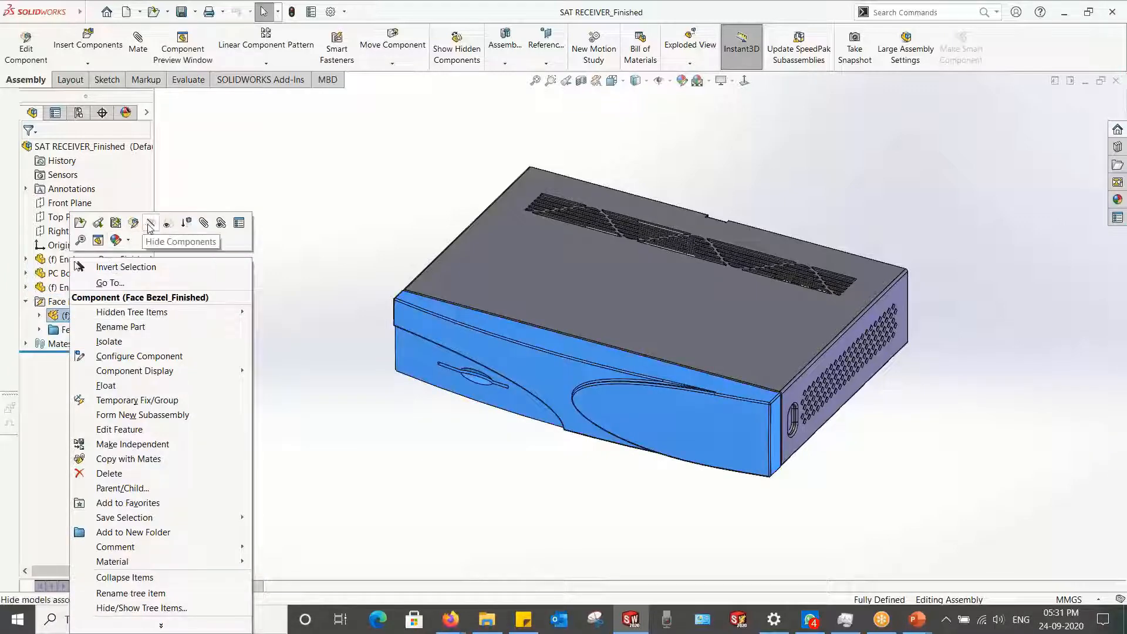
pyautogui.click(167, 223)
pyautogui.scroll(-1, 715, 376)
pyautogui.moveTo(715, 376); pyautogui.dragTo(689, 362, button='middle')
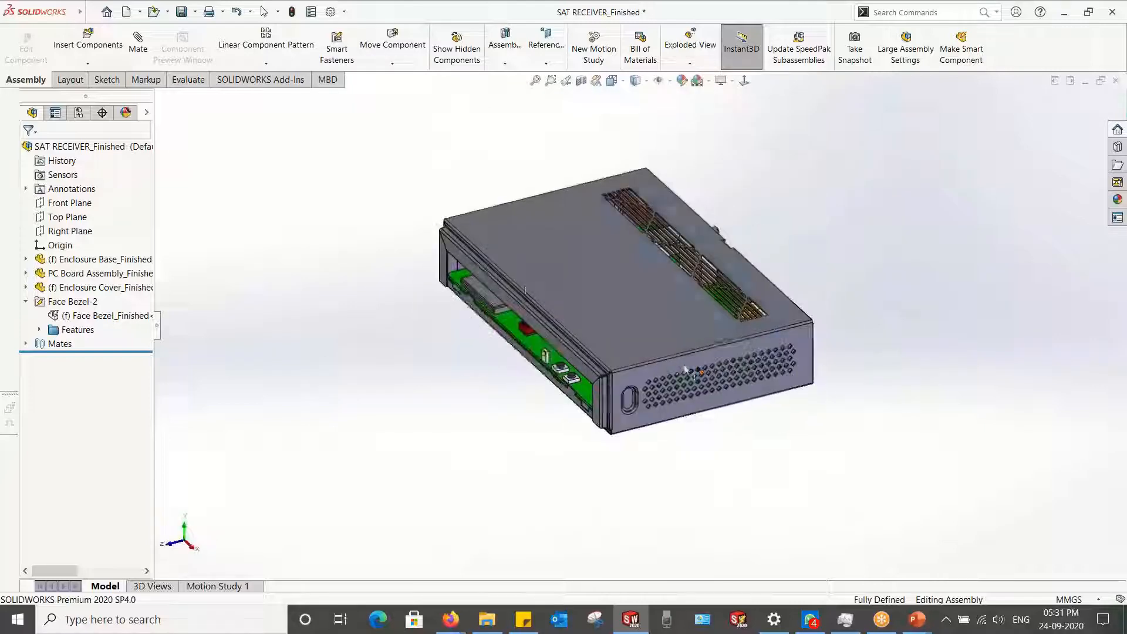
pyautogui.press('f')
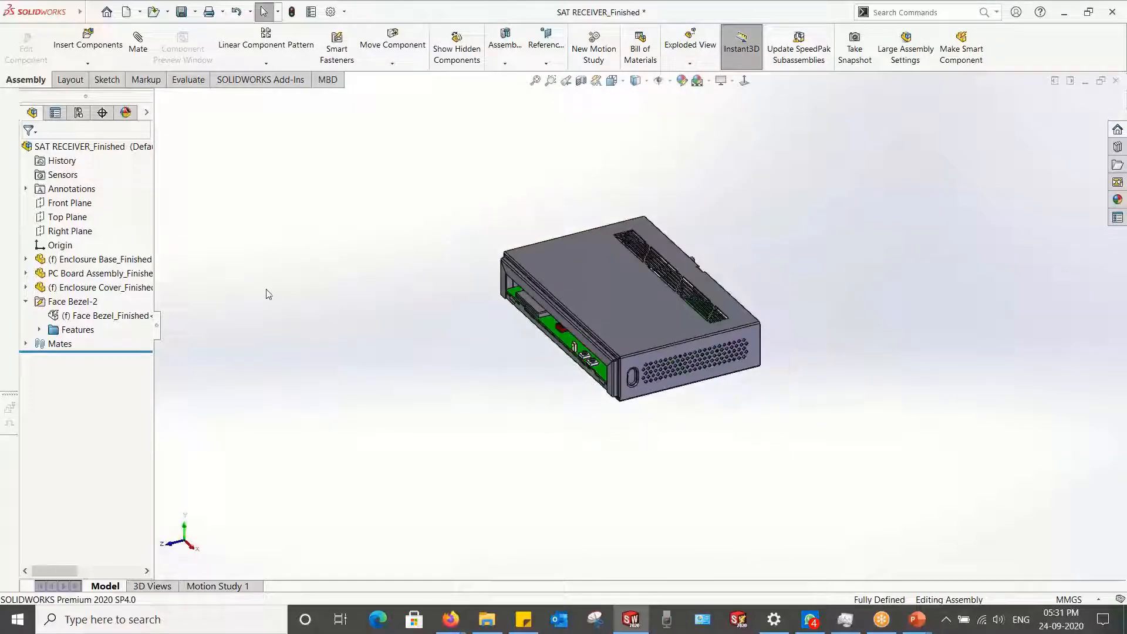
# Step: Isolate the Enclosure Cover_Finished component, examine its inner flanges, vents and side perforations, and exit the isolation
pyautogui.rightClick(73, 291)
pyautogui.click(119, 329)
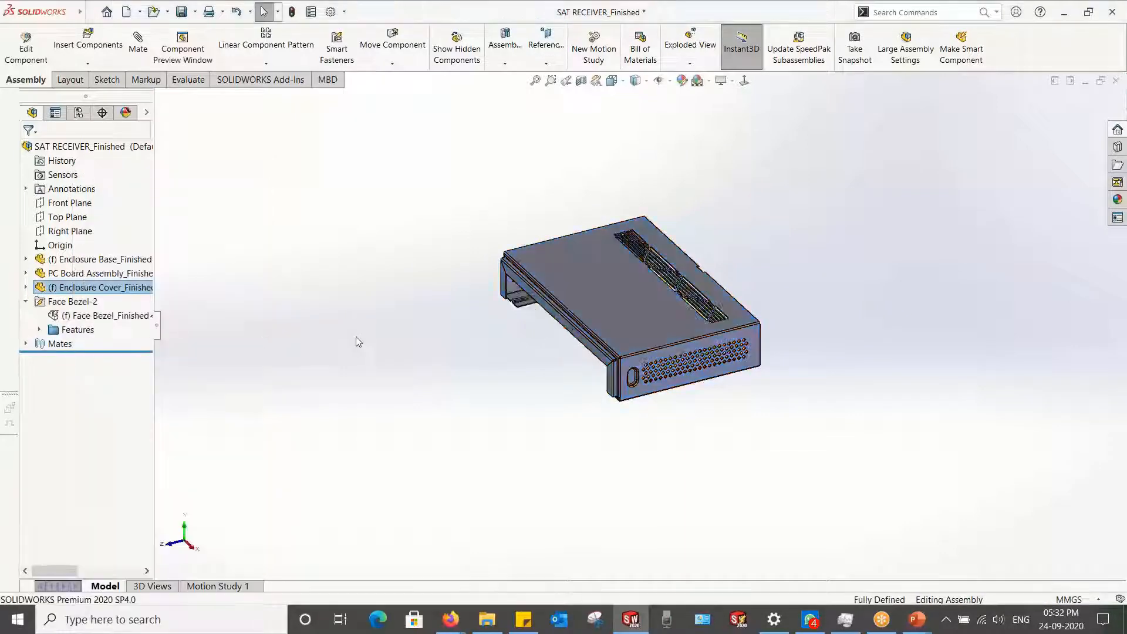
pyautogui.moveTo(357, 340); pyautogui.dragTo(714, 178, button='middle')
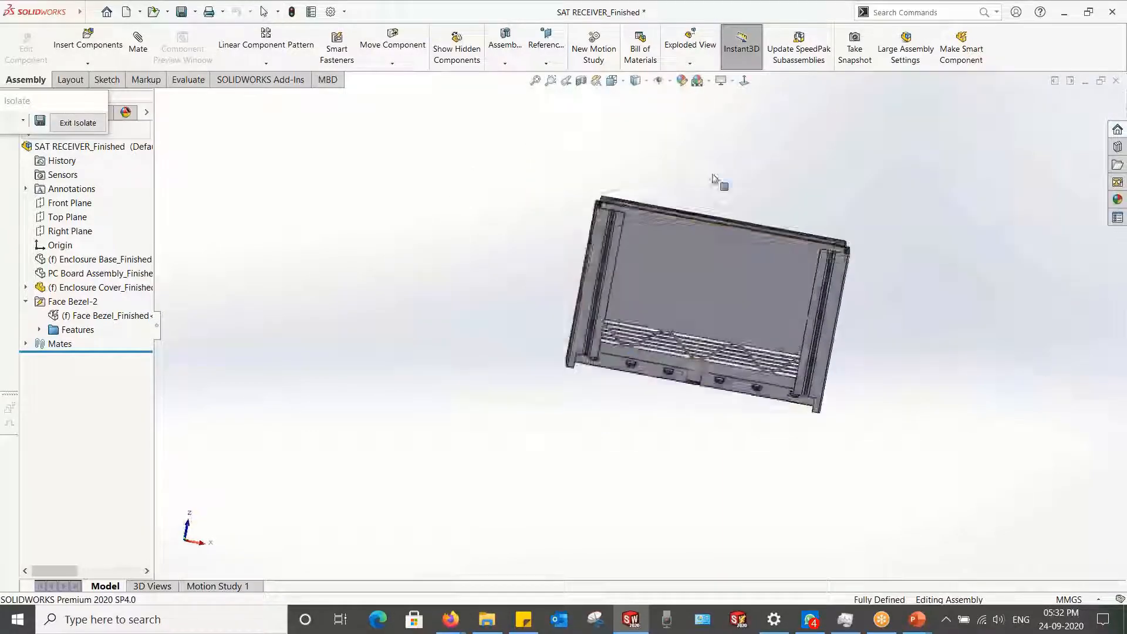
pyautogui.scroll(-4, 798, 270)
pyautogui.moveTo(798, 269); pyautogui.dragTo(811, 423, button='middle')
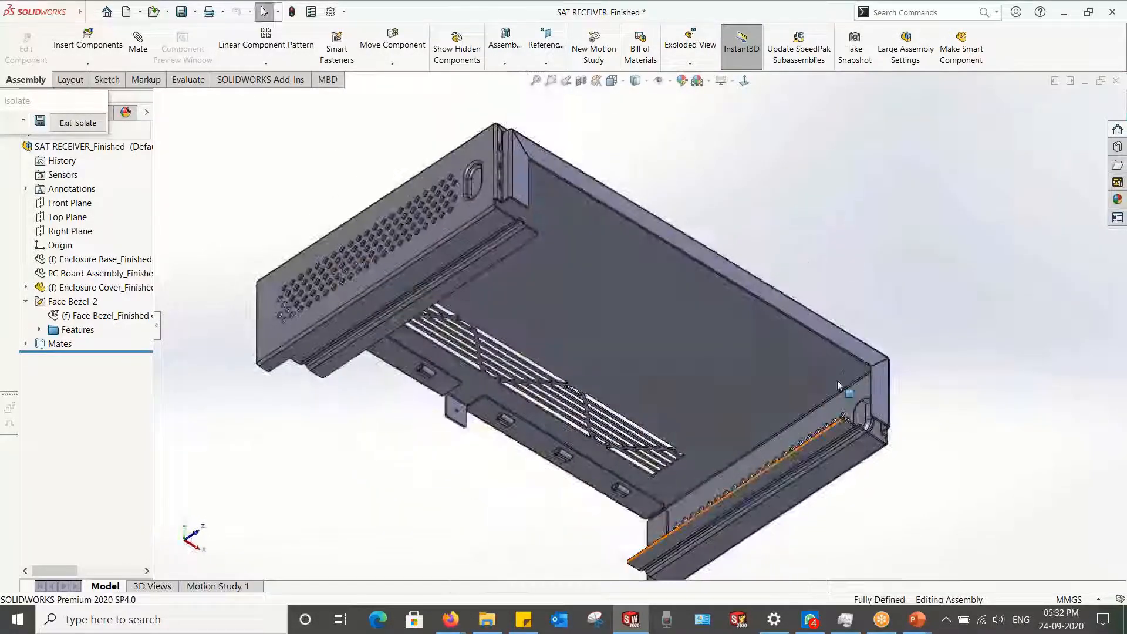
pyautogui.scroll(3, 795, 473)
pyautogui.moveTo(795, 473); pyautogui.dragTo(805, 536, button='middle')
pyautogui.scroll(-3, 593, 338)
pyautogui.moveTo(593, 338); pyautogui.dragTo(465, 433, button='middle')
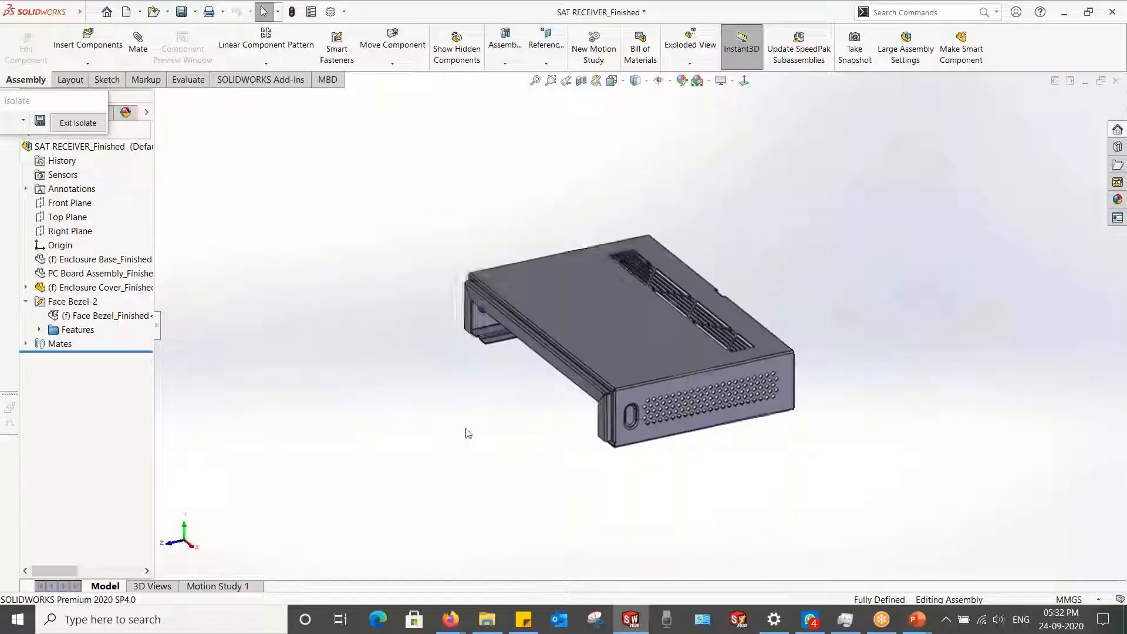
pyautogui.click(82, 123)
# Step: Open the Enclosure Cover_Finished part and create a new drawing from it with the Flat Pattern Layout_Color template, declining its existing drawing
pyautogui.rightClick(67, 288)
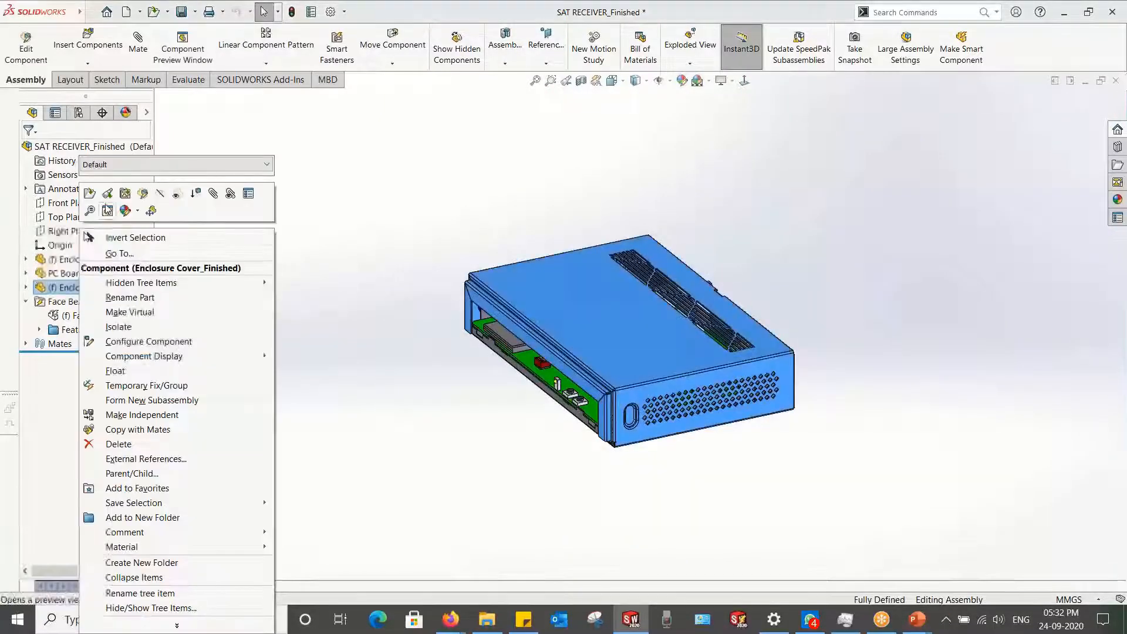
pyautogui.click(107, 210)
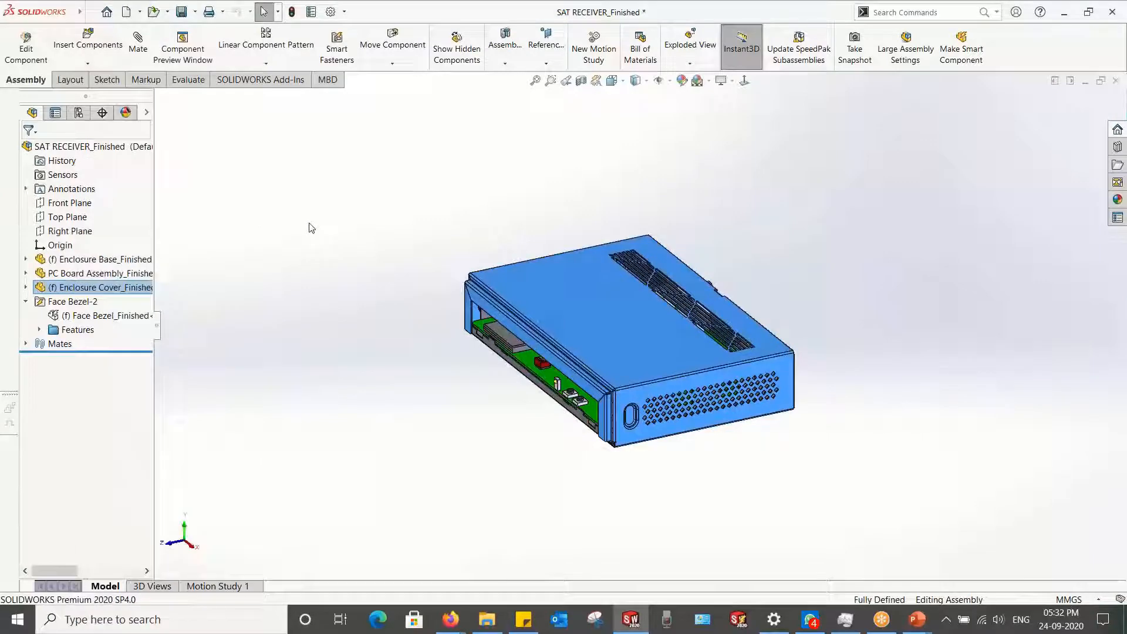
pyautogui.click(141, 13)
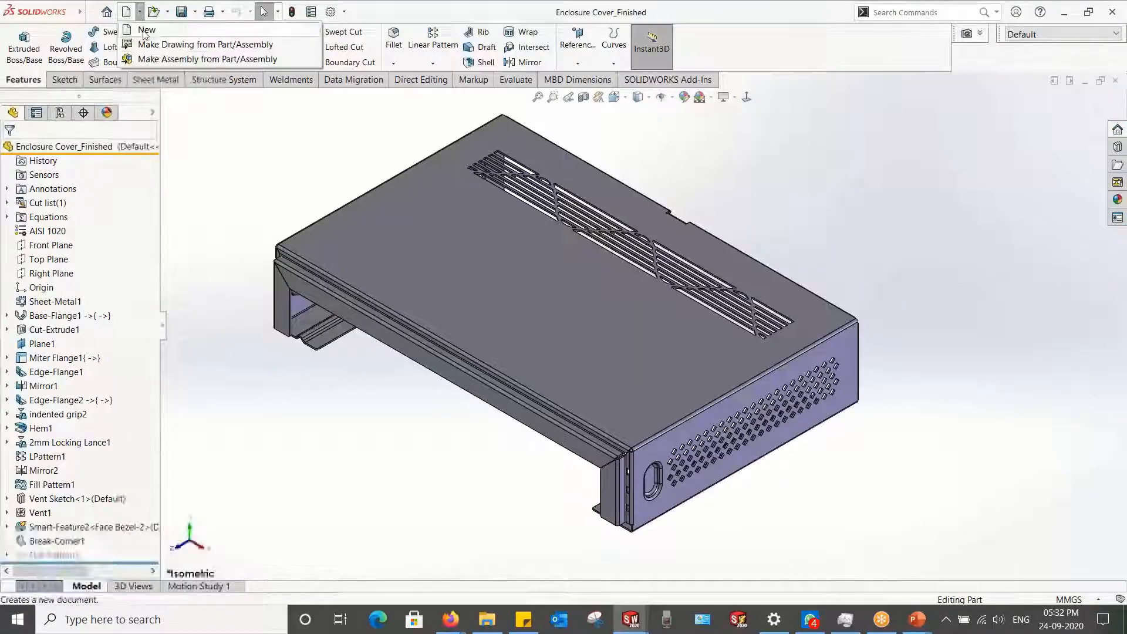
pyautogui.click(176, 44)
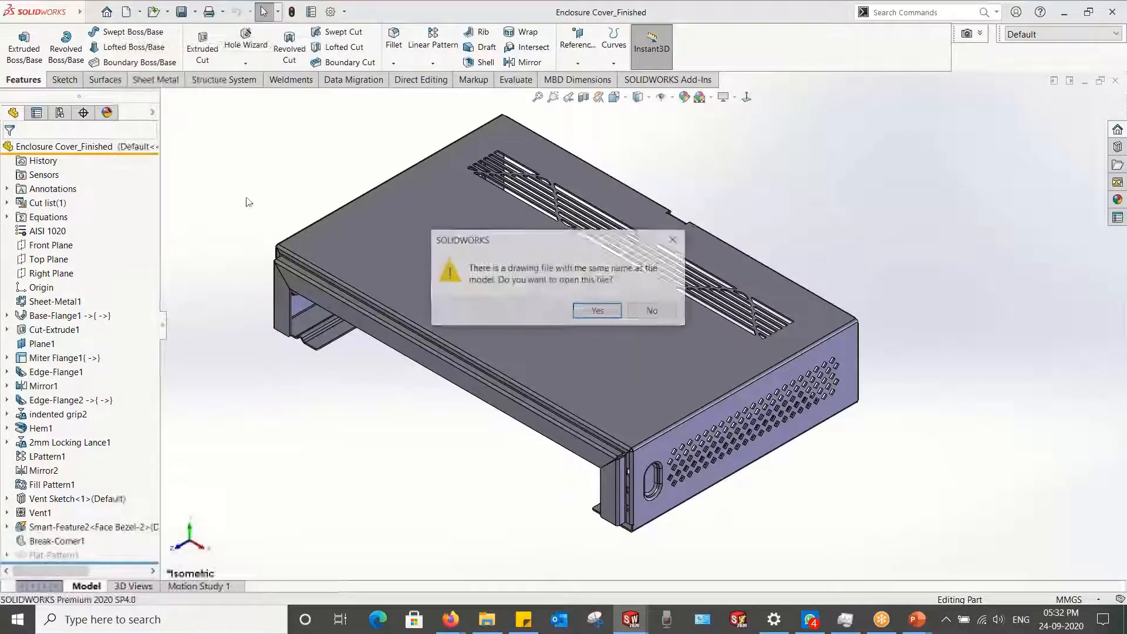
pyautogui.click(656, 317)
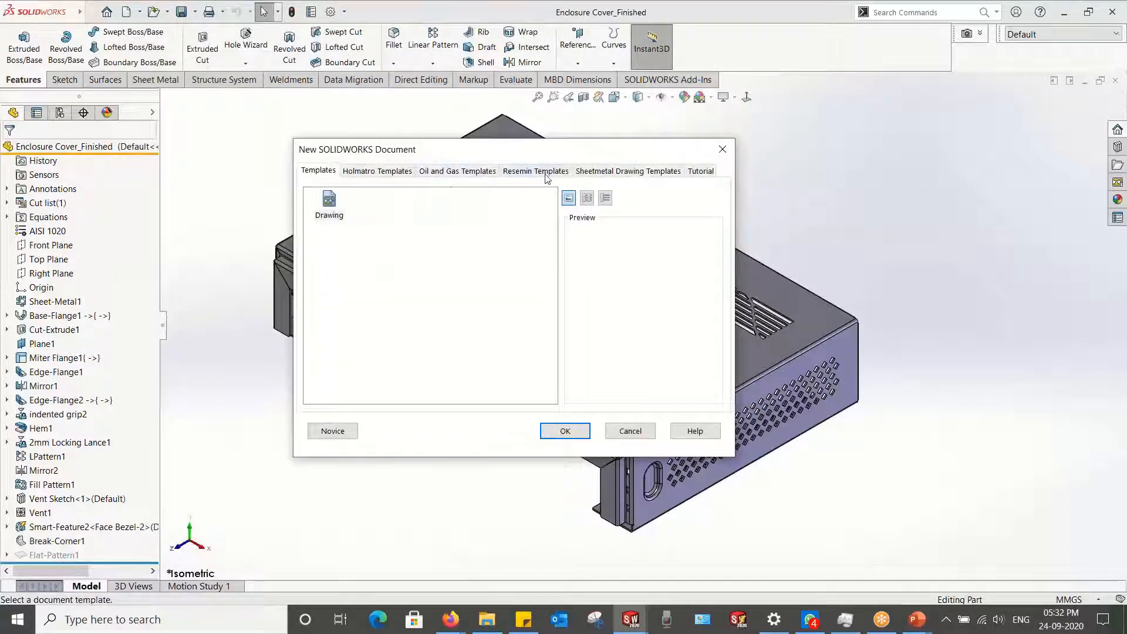
pyautogui.click(596, 172)
pyautogui.click(380, 203)
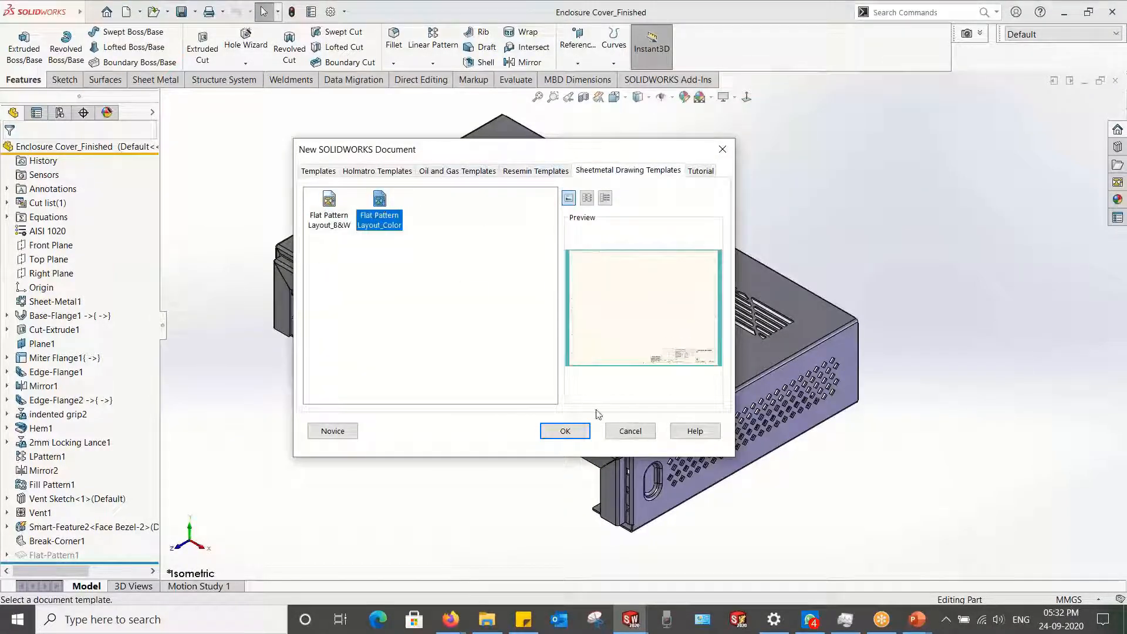
pyautogui.click(562, 432)
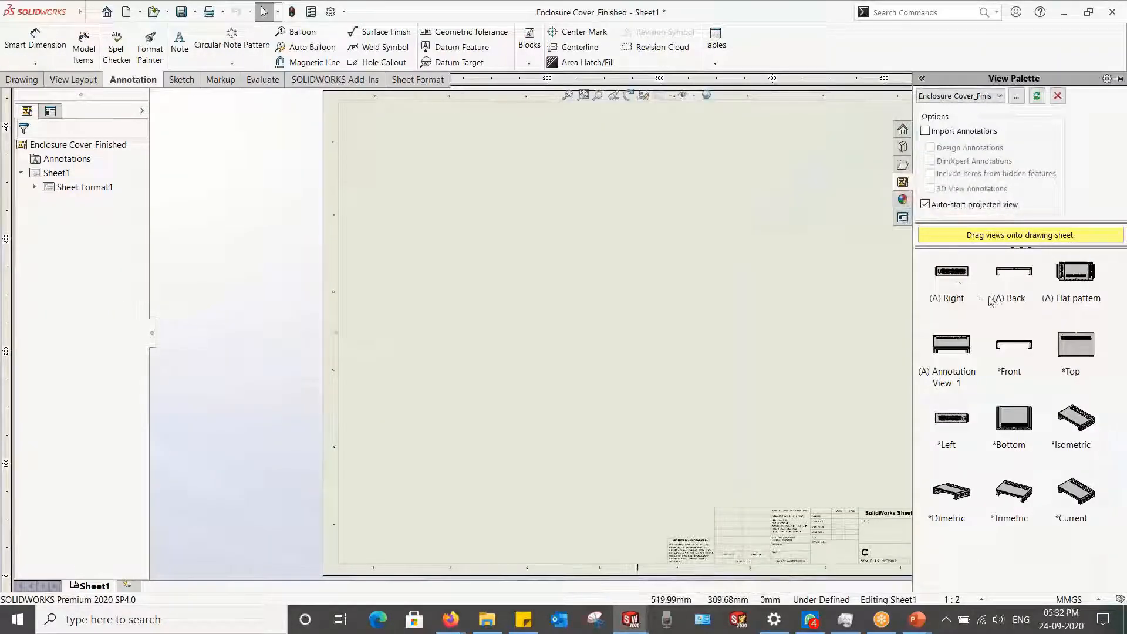
# Step: Place the cover's flat pattern view near the middle of the sheet and set its custom scale to 1:1
pyautogui.moveTo(1090, 275); pyautogui.dragTo(619, 324)
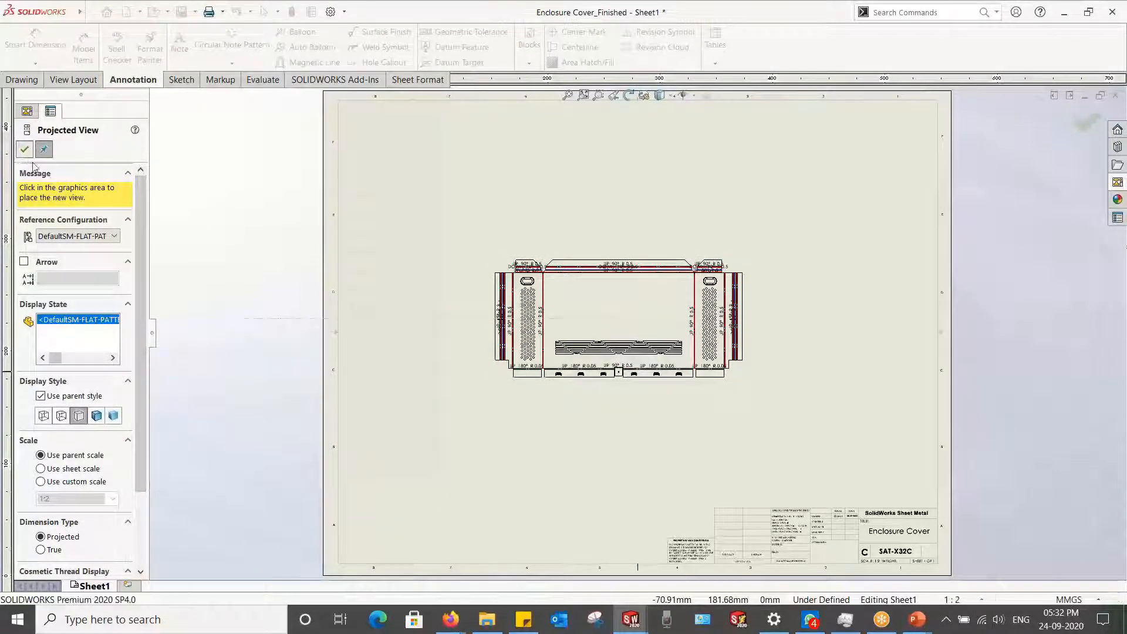
pyautogui.press('Escape')
pyautogui.click(490, 311)
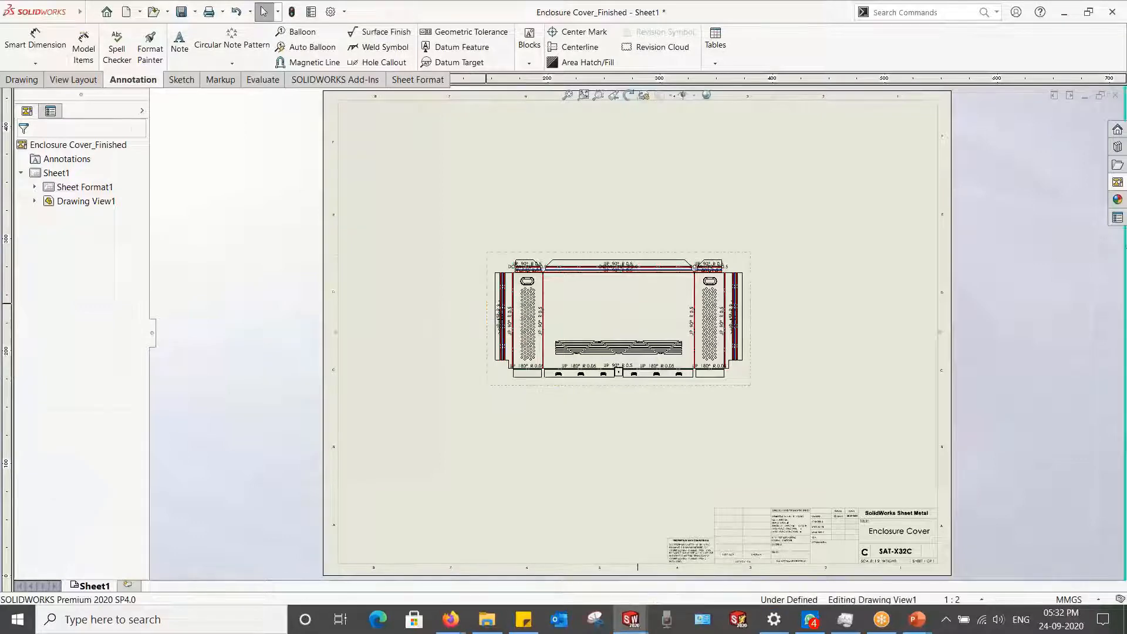
pyautogui.scroll(-6, 82, 340)
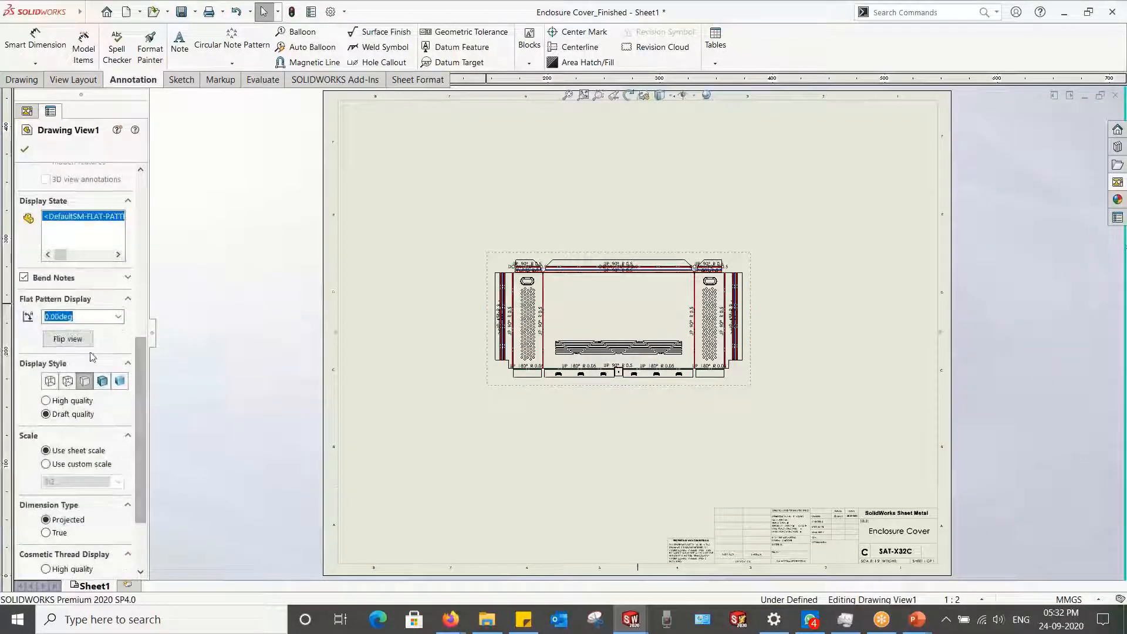
pyautogui.click(46, 464)
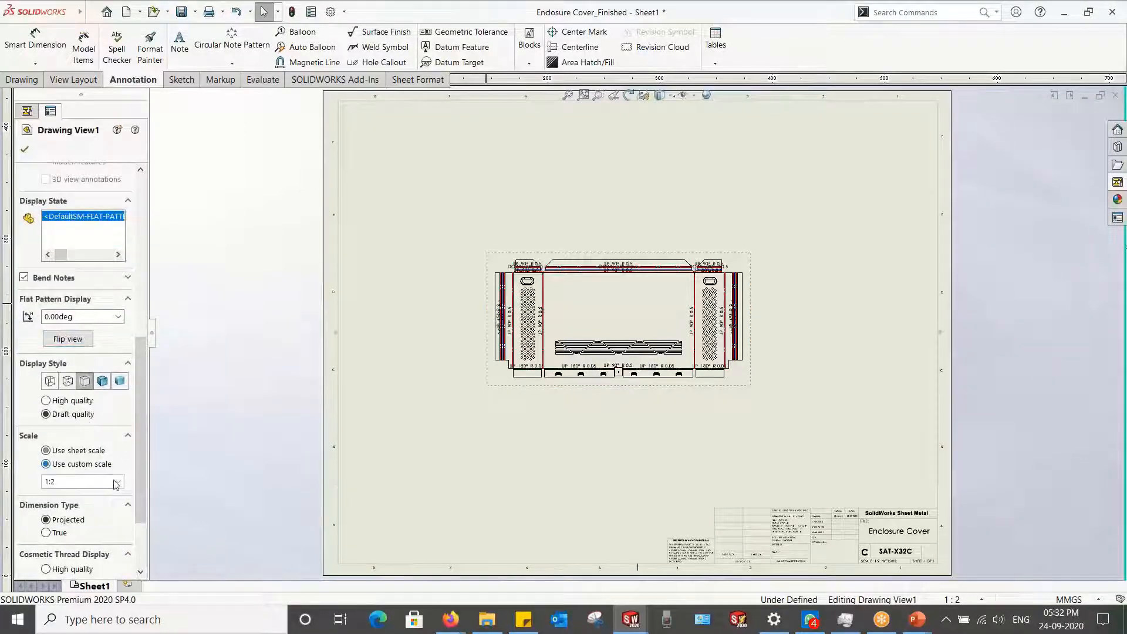
pyautogui.click(118, 482)
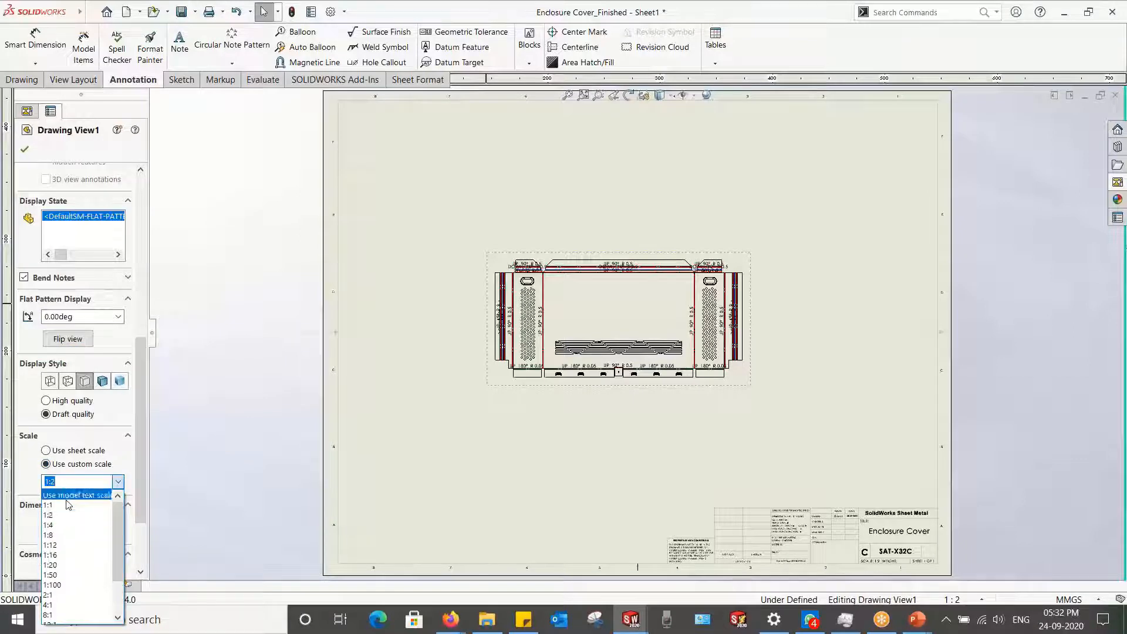
pyautogui.click(68, 505)
pyautogui.click(244, 383)
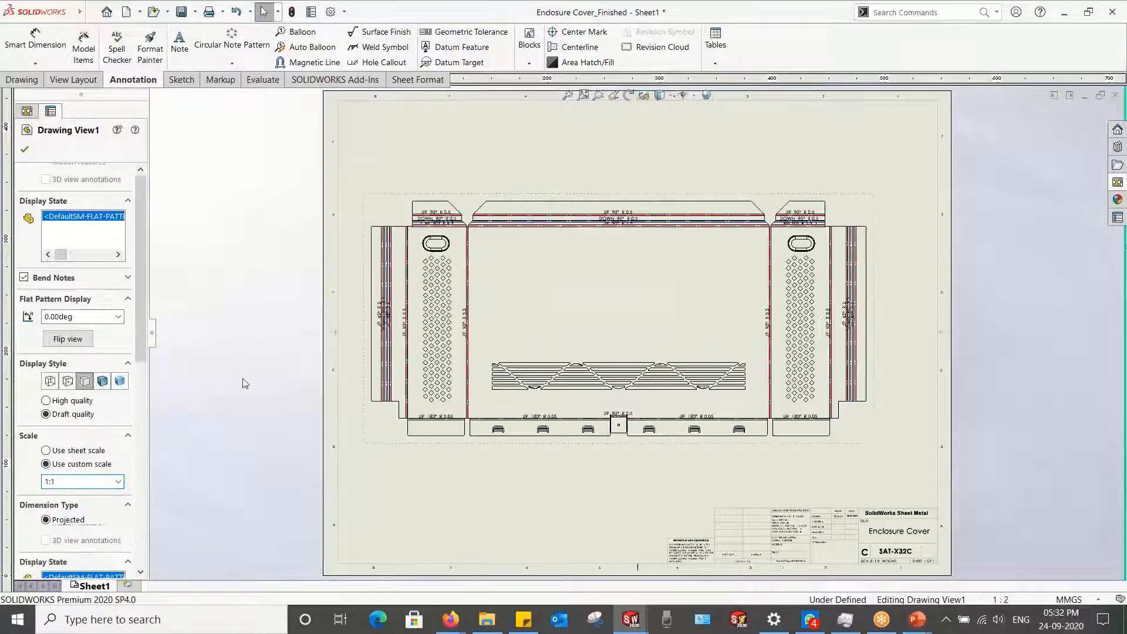
# Step: Check the flat pattern view's bend lines and notes, and switch to the presentation's slide on 2D commands to generate tables
pyautogui.scroll(-2, 626, 313)
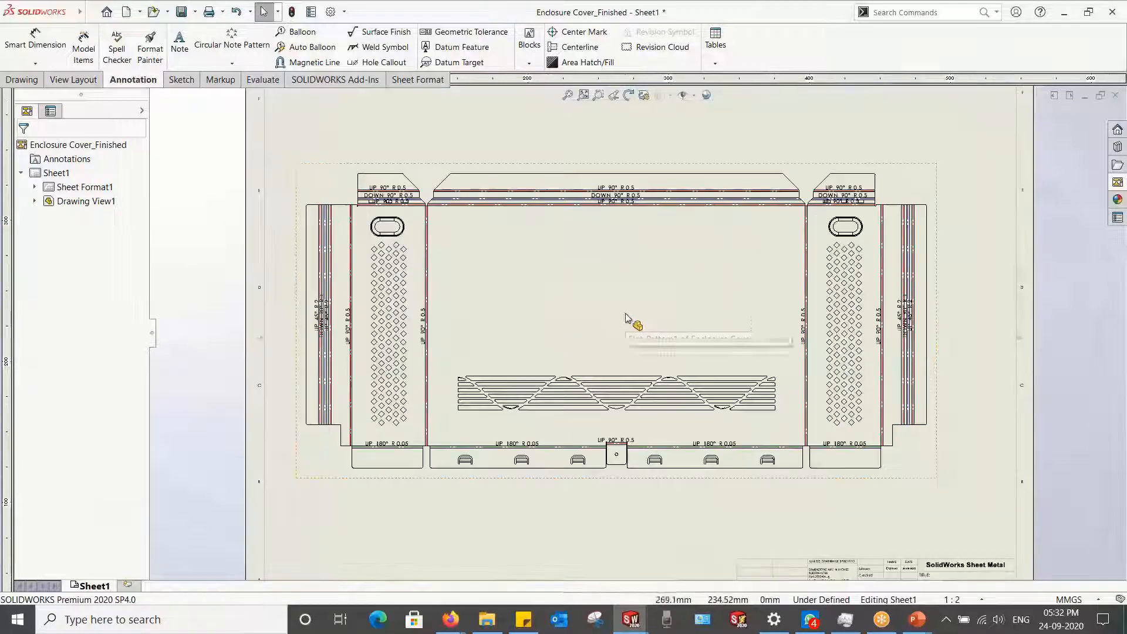
pyautogui.scroll(4, 625, 313)
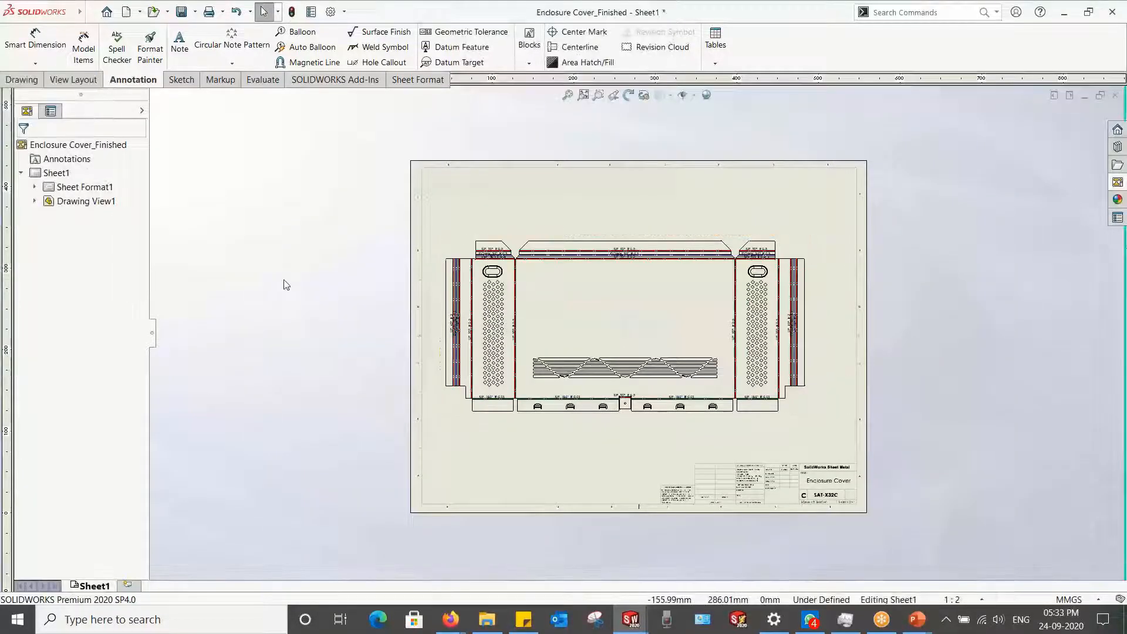
pyautogui.hotkey('alt', 'Tab')
pyautogui.press('Right')
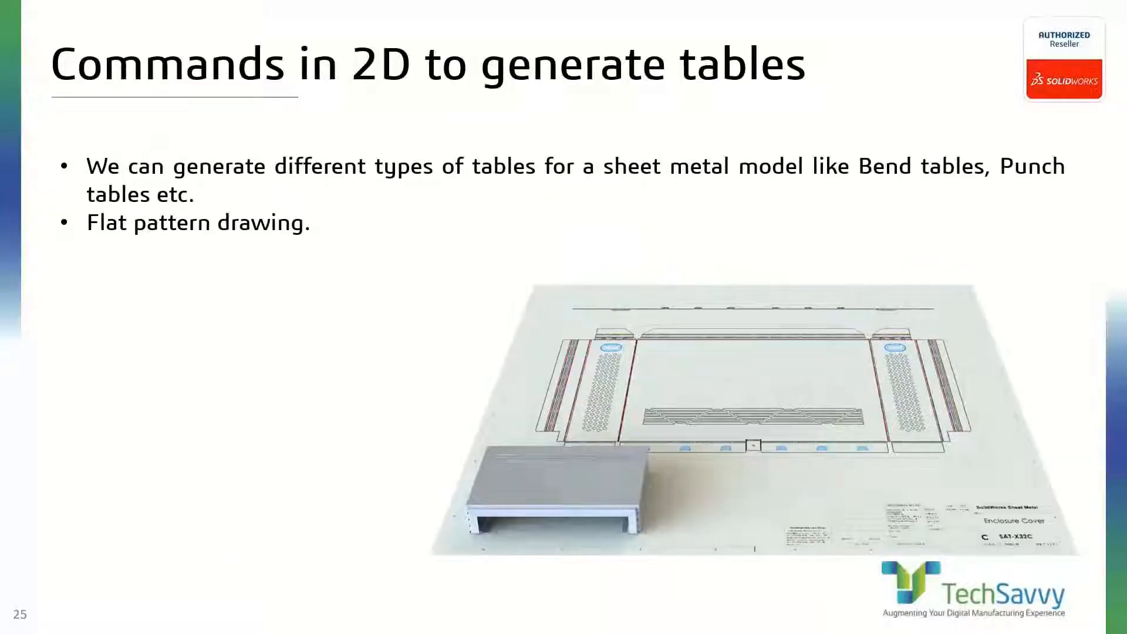